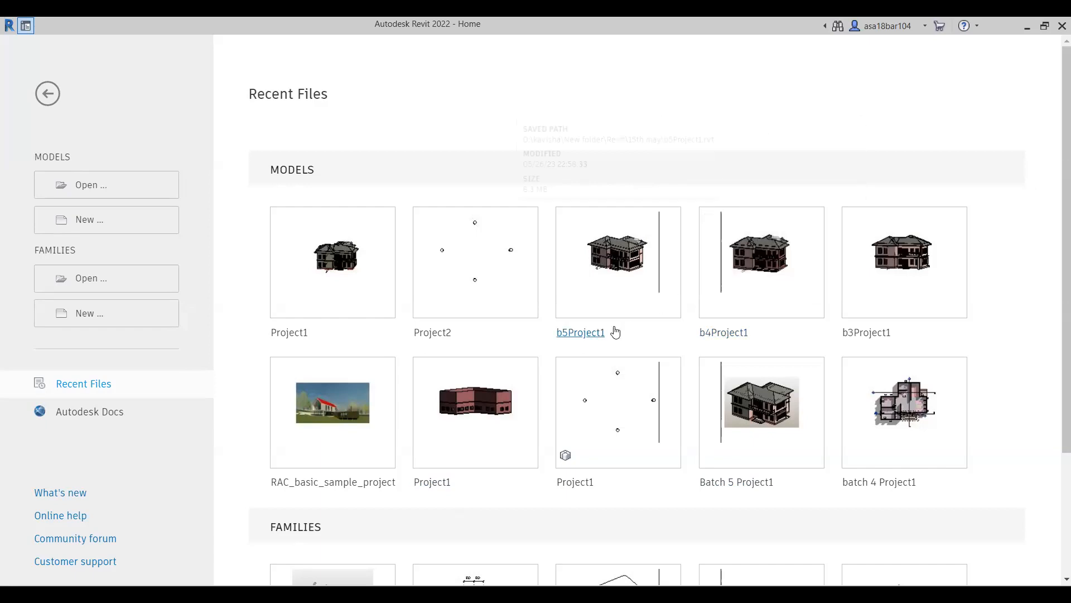
Review the RAC_basic_sample_project and b4Project1 models in their 3D views, closing each model after viewing it.
{"action": "mouse_move", "coordinate": [900, 273]}
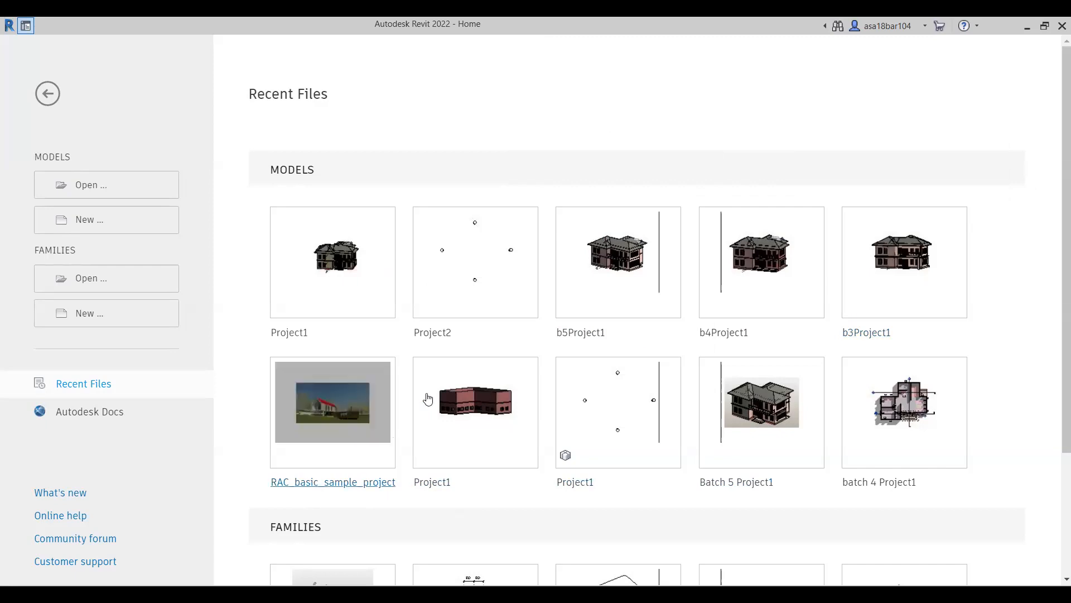
{"action": "left_click", "coordinate": [358, 431]}
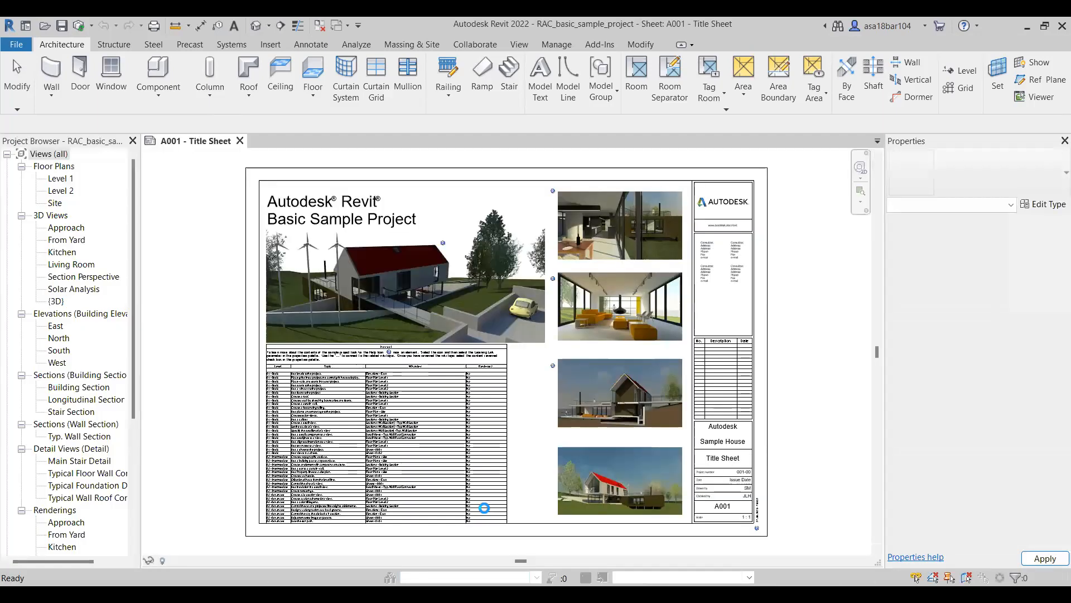
{"action": "left_click", "coordinate": [255, 26]}
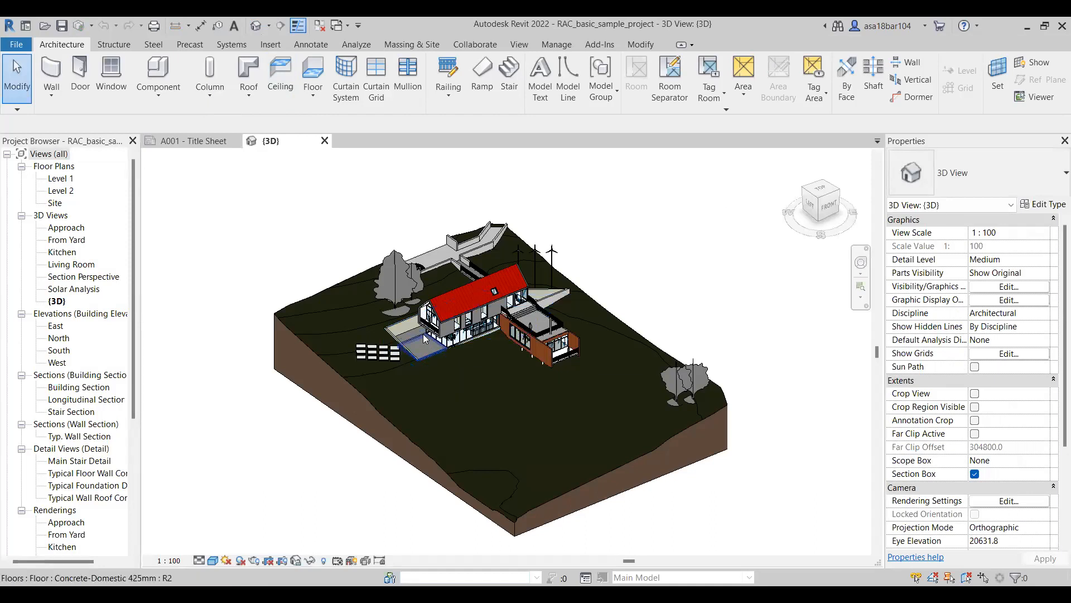
{"action": "left_click", "coordinate": [325, 142]}
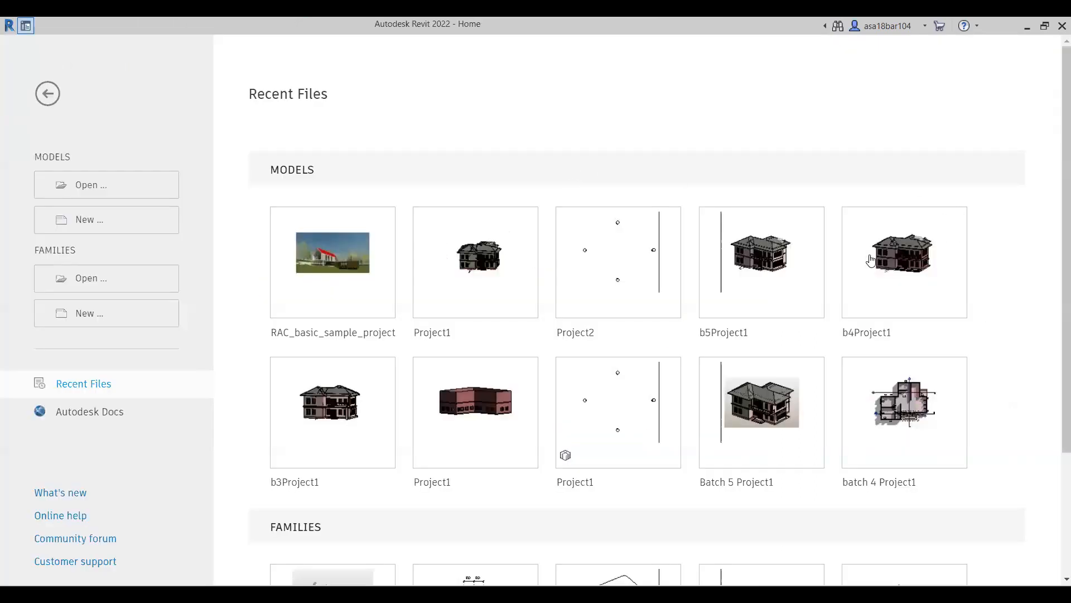
{"action": "left_click", "coordinate": [846, 264]}
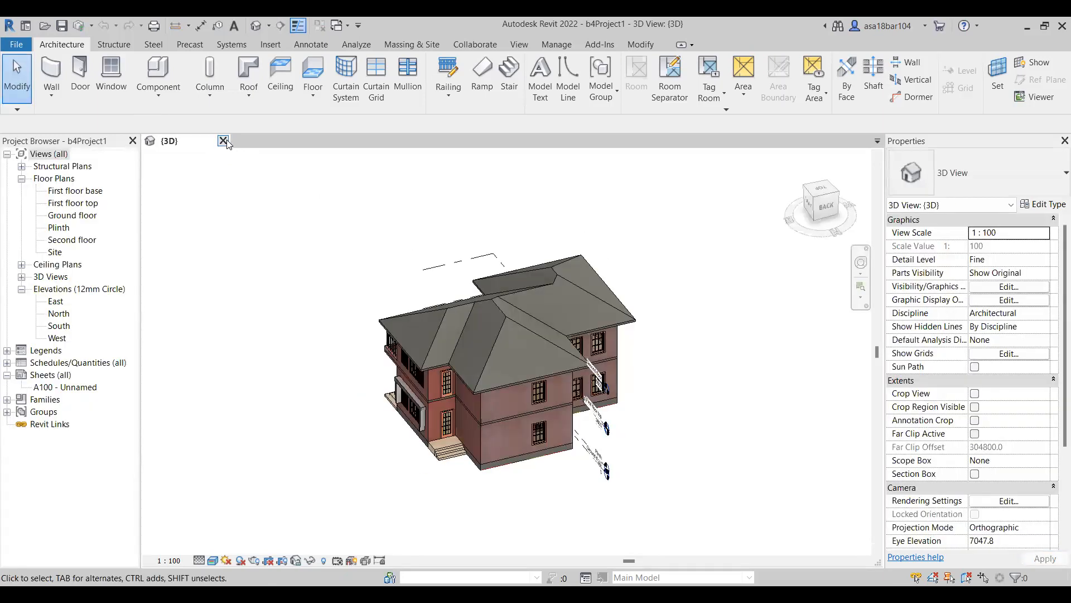
{"action": "left_click", "coordinate": [224, 142]}
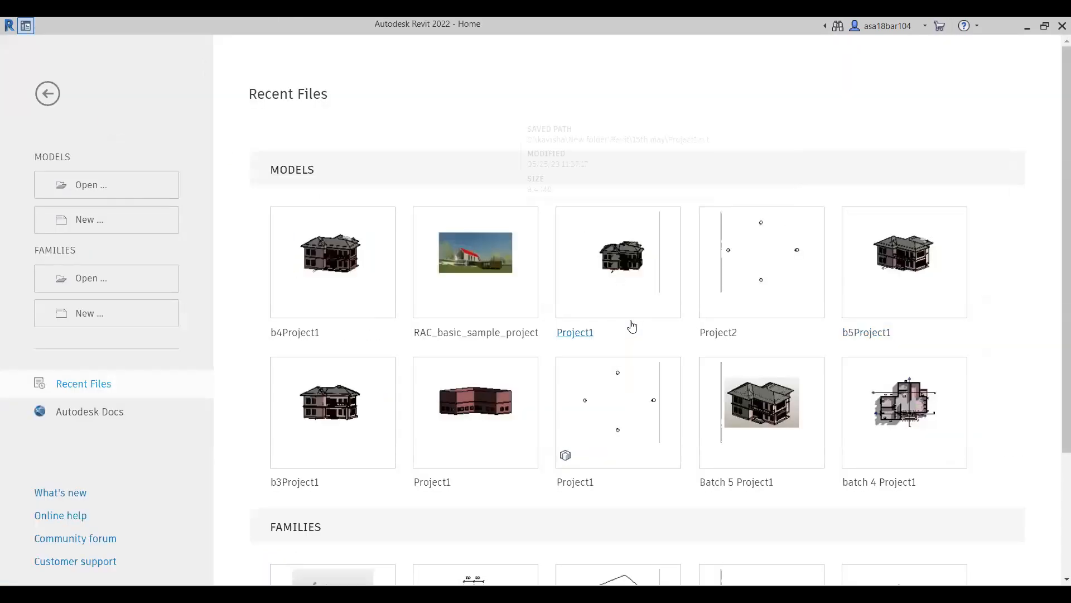
Open the b3Project1 model and delete the grey vertical panel beside the house's side wall in the 3D view.
{"action": "left_click", "coordinate": [343, 459]}
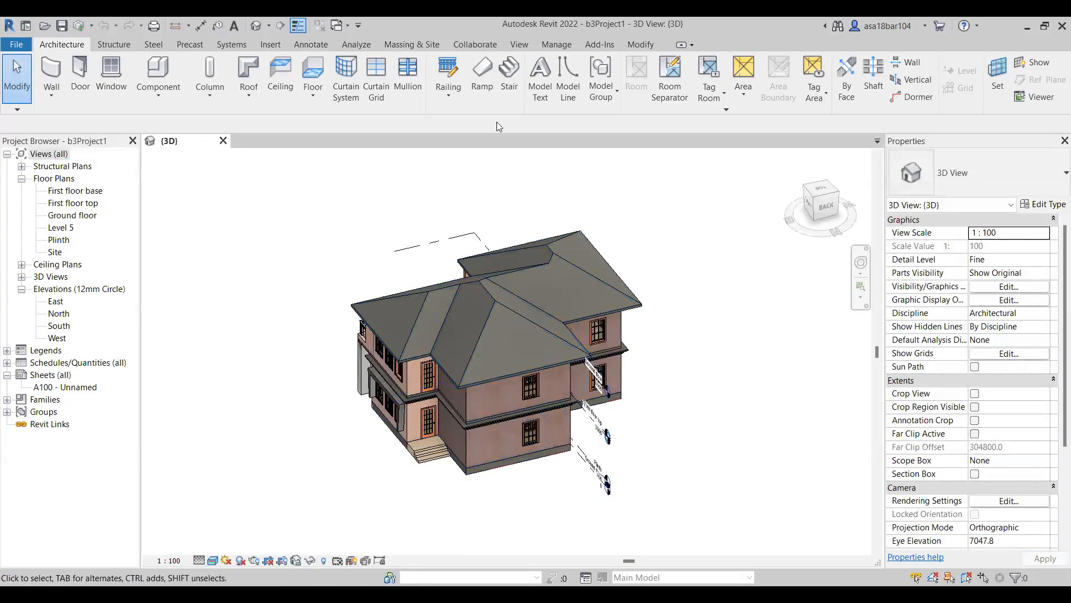
{"action": "left_click", "coordinate": [364, 385]}
{"action": "key", "text": "Delete"}
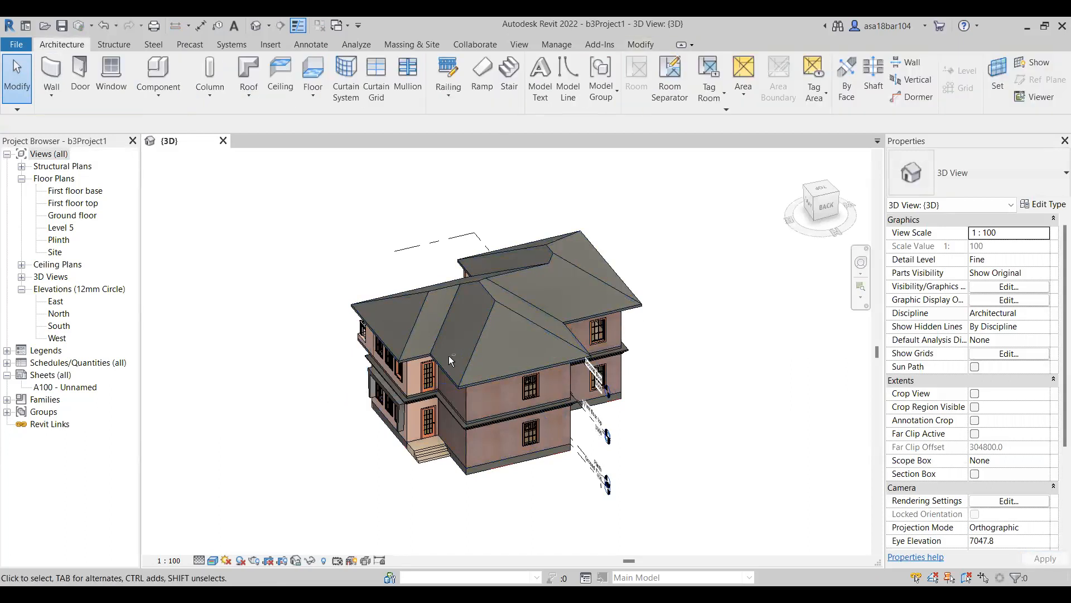
Turn the 3D view to the front of the house and enable Cast Shadows in its graphic display options.
{"action": "middle_click_drag", "start_coordinate": [516, 376], "coordinate": [446, 481], "text": "shift"}
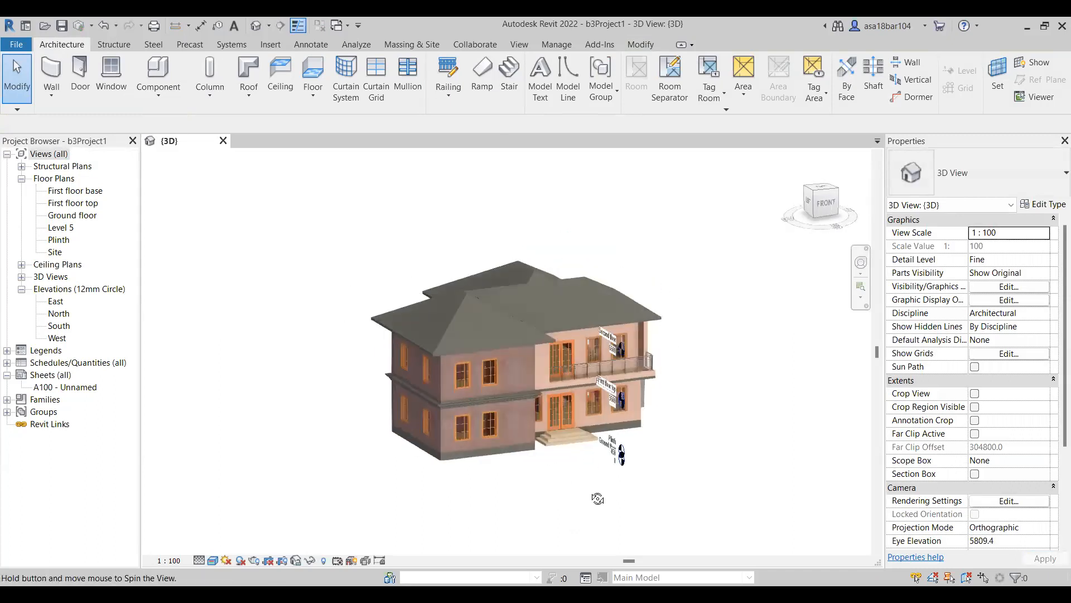
{"action": "middle_click_drag", "start_coordinate": [537, 498], "coordinate": [640, 487], "text": "shift"}
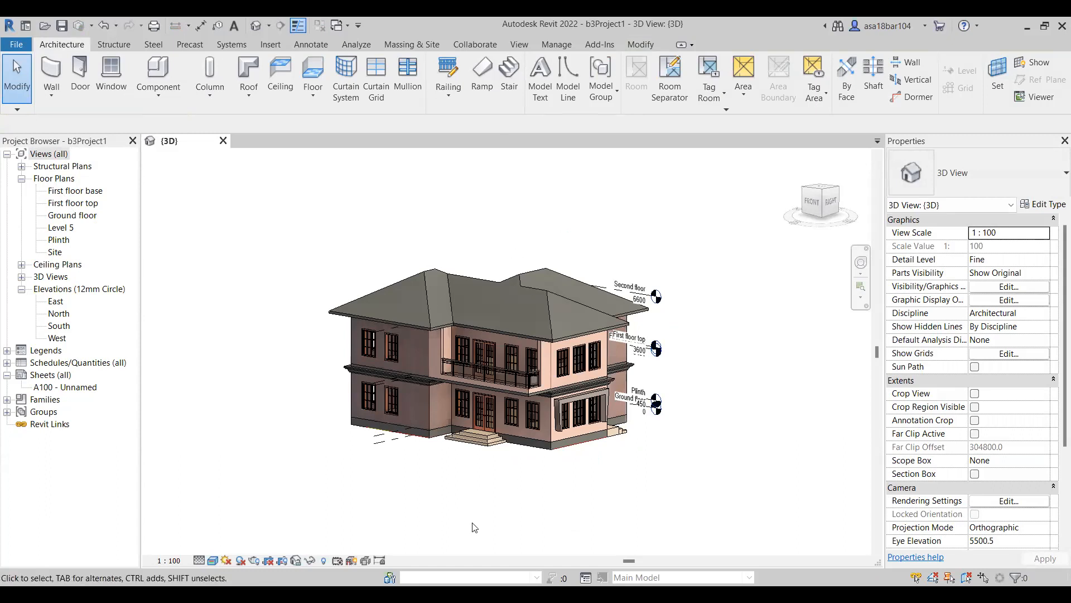
{"action": "left_click", "coordinate": [214, 560]}
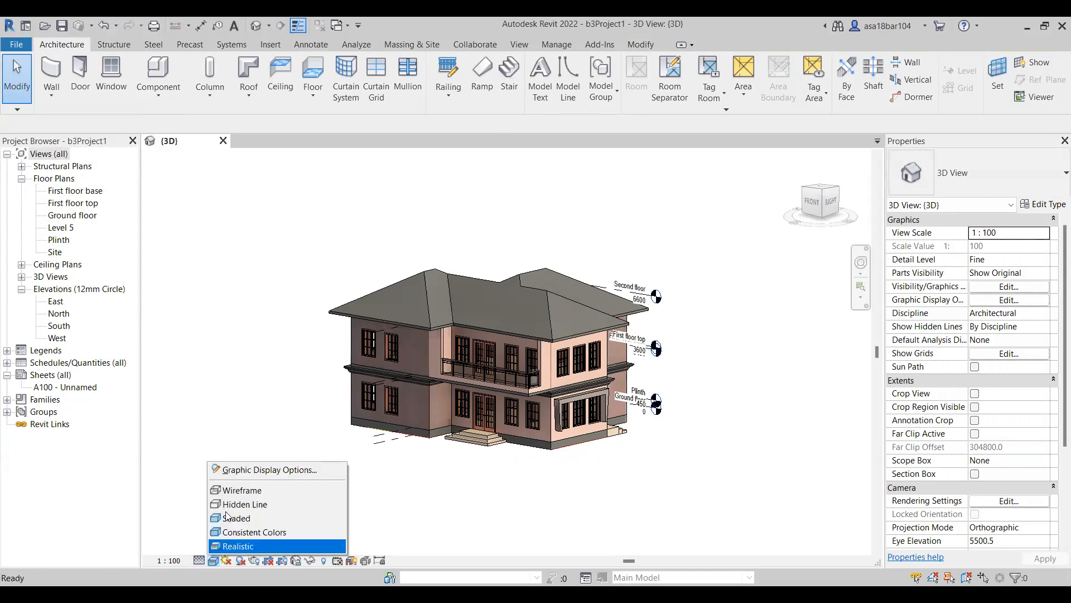
{"action": "left_click", "coordinate": [249, 472]}
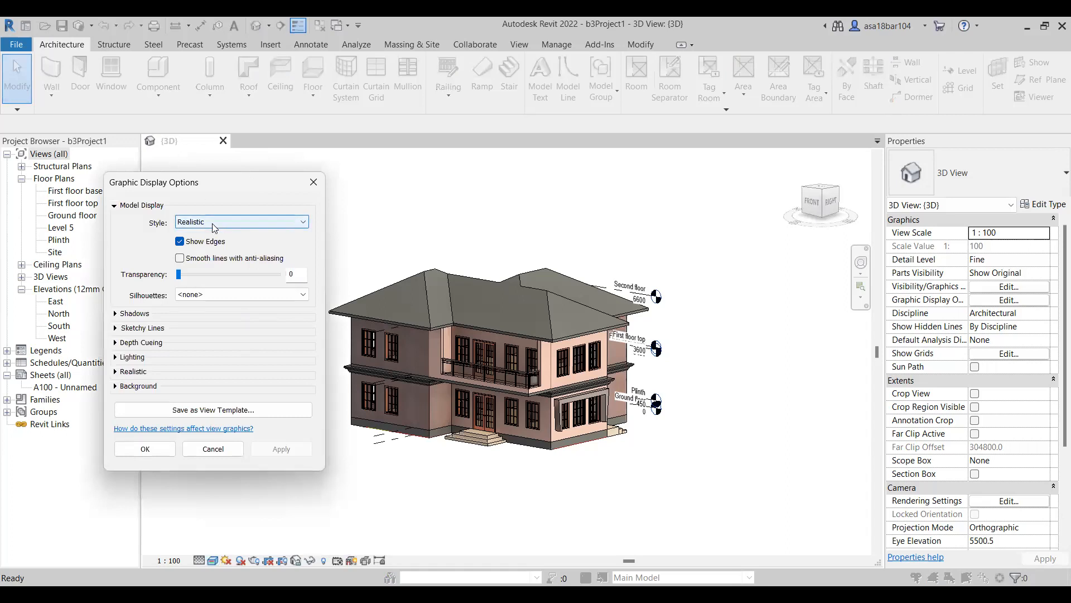
{"action": "left_click", "coordinate": [115, 314]}
{"action": "left_click", "coordinate": [180, 323]}
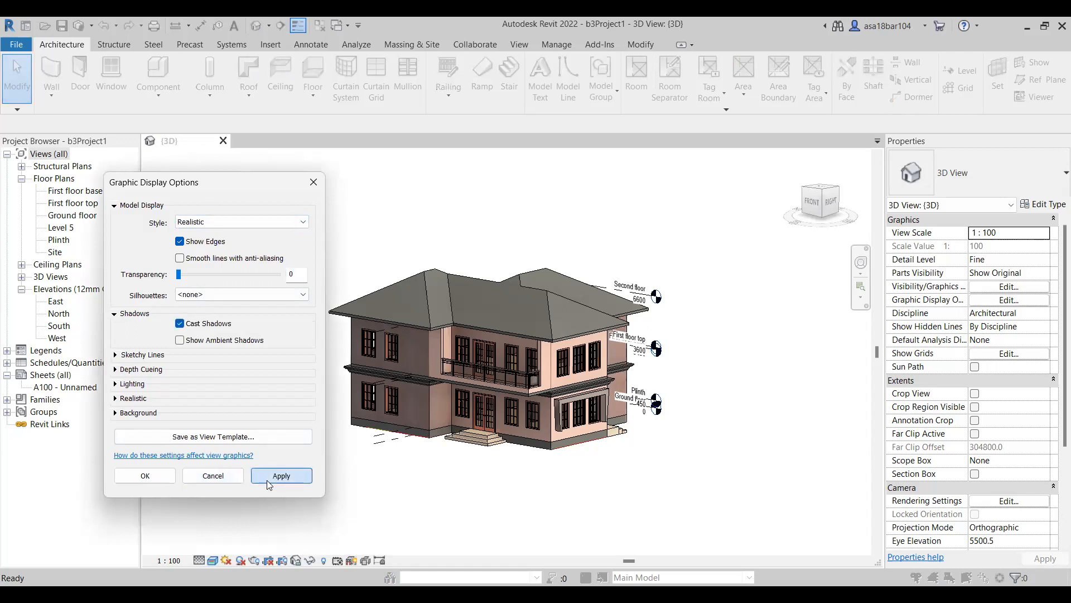
{"action": "left_click", "coordinate": [268, 483]}
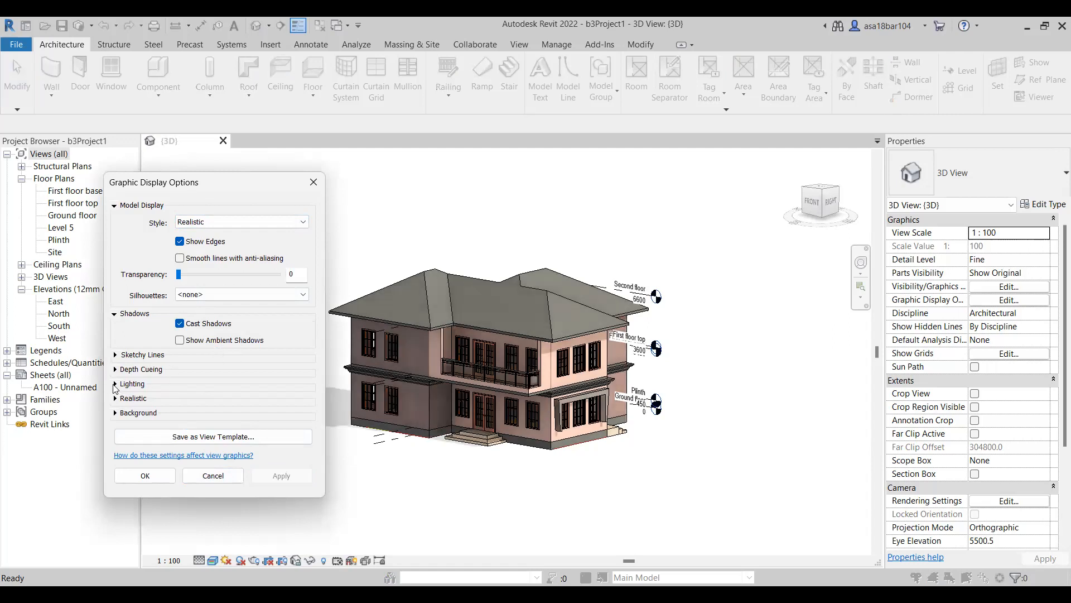
Try the Gradient background for the 3D view, replace it with Sky, and accept the graphic display options.
{"action": "left_click", "coordinate": [116, 413]}
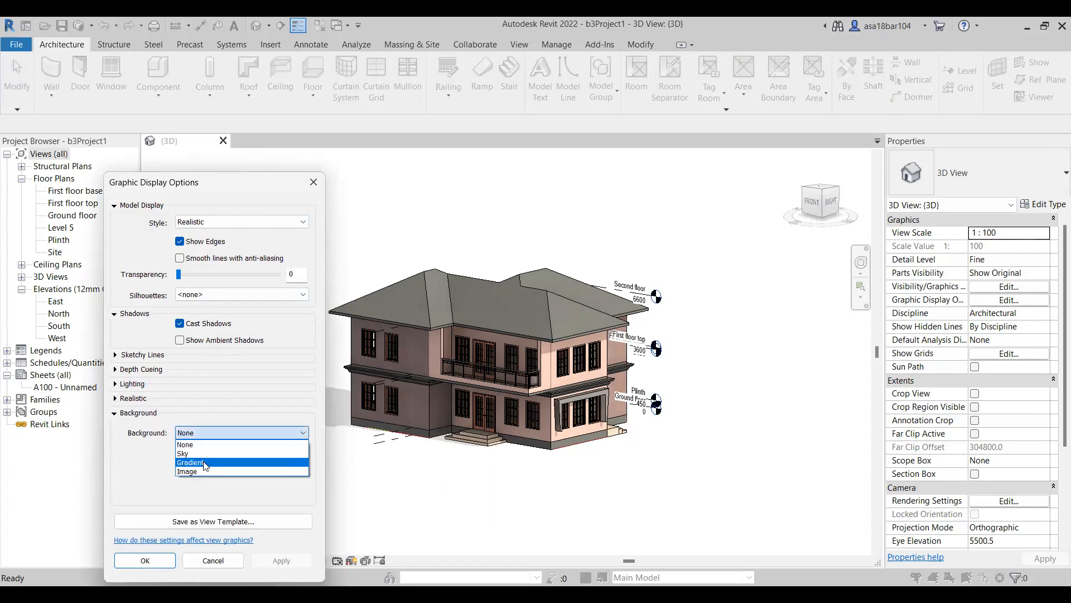
{"action": "left_click", "coordinate": [205, 465]}
{"action": "left_click", "coordinate": [281, 560]}
{"action": "left_click", "coordinate": [236, 434]}
{"action": "left_click", "coordinate": [224, 454]}
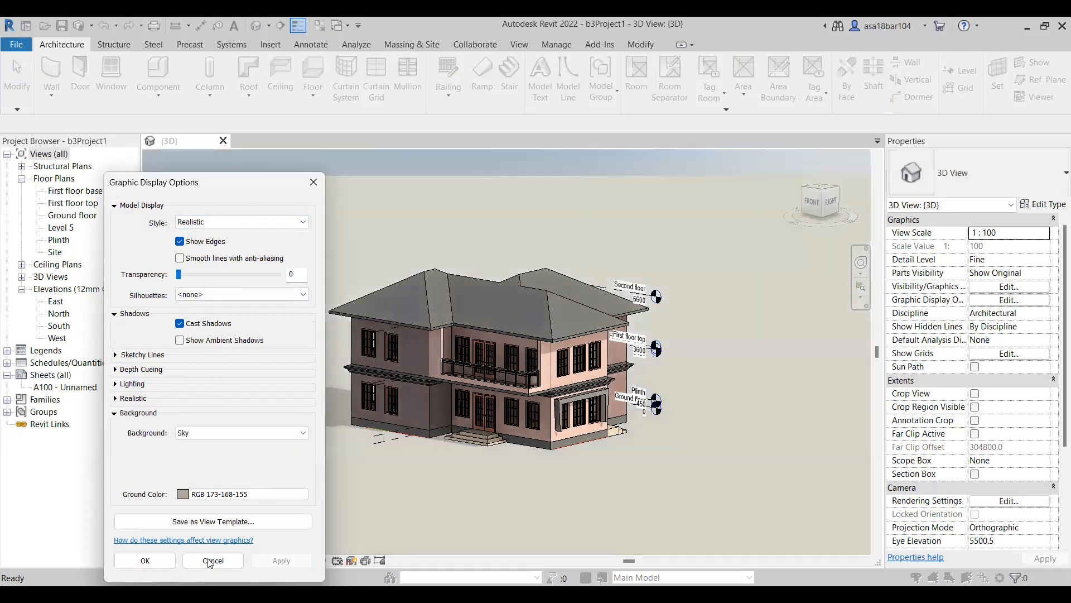
{"action": "left_click", "coordinate": [146, 560]}
Open the Plinth floor plan and delete the thin stray element outside the rear wall of the upper bedroom.
{"action": "scroll", "coordinate": [340, 424], "scroll_direction": "down", "scroll_amount": 2}
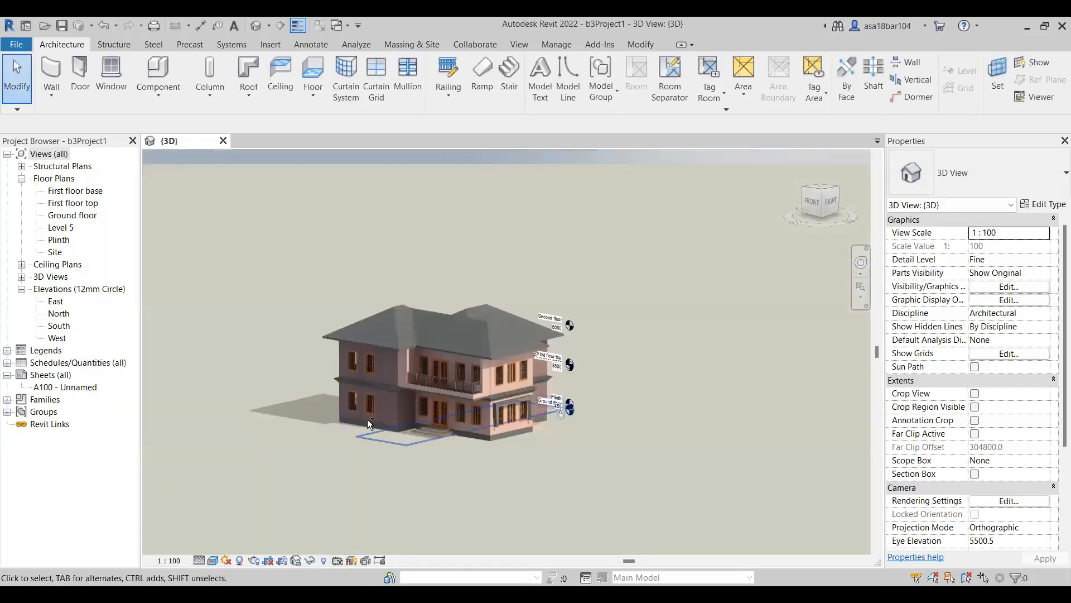
{"action": "middle_click_drag", "start_coordinate": [389, 367], "coordinate": [427, 444], "text": "shift"}
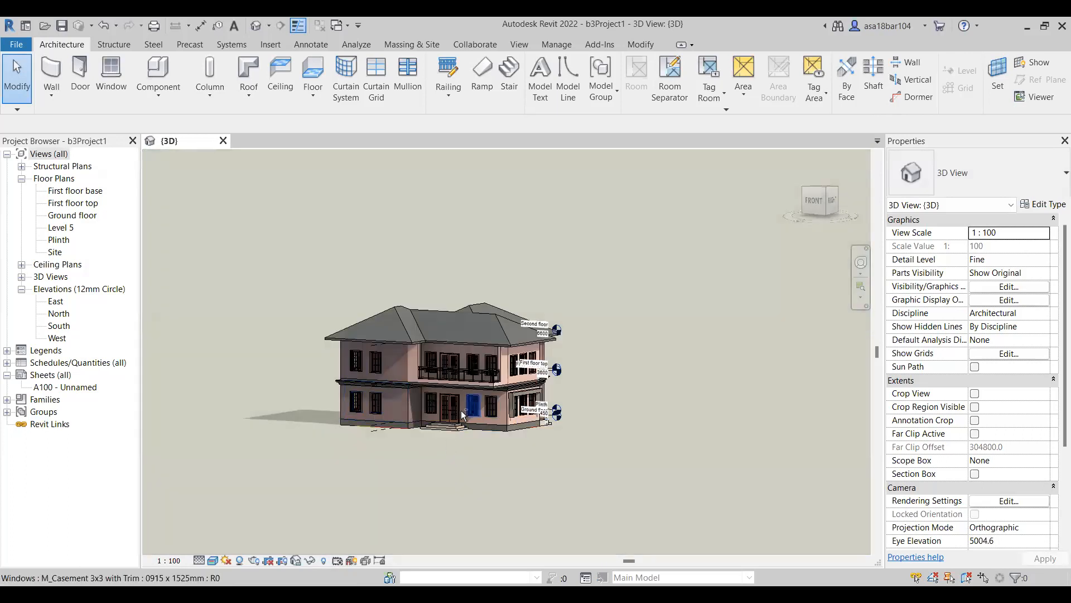
{"action": "middle_click_drag", "start_coordinate": [452, 401], "coordinate": [473, 498], "text": "shift"}
{"action": "middle_click_drag", "start_coordinate": [346, 436], "coordinate": [384, 423], "text": "shift"}
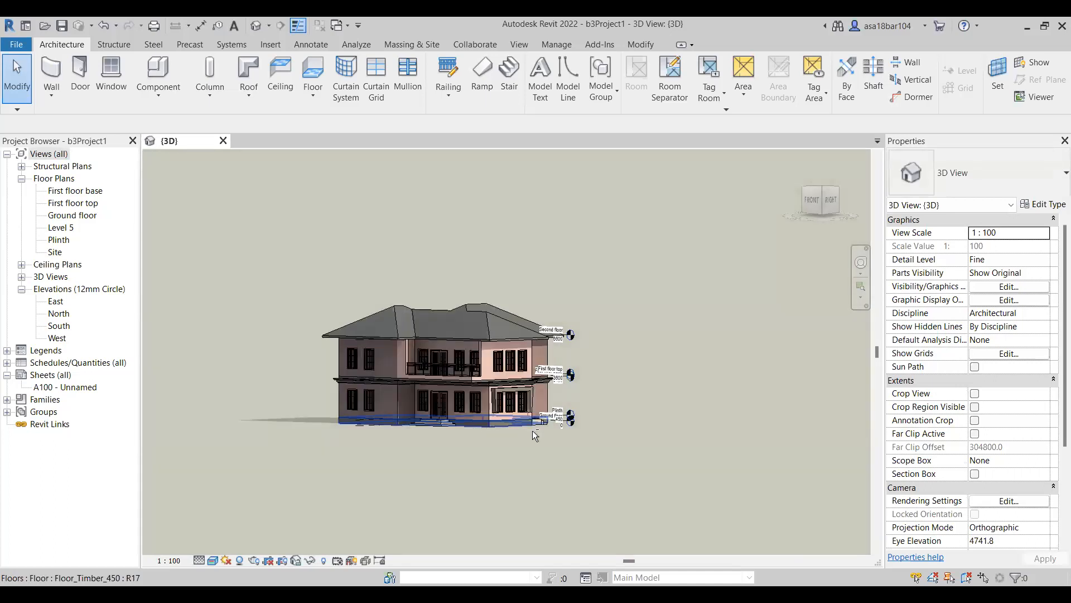
{"action": "scroll", "coordinate": [535, 435], "scroll_direction": "up", "scroll_amount": 4}
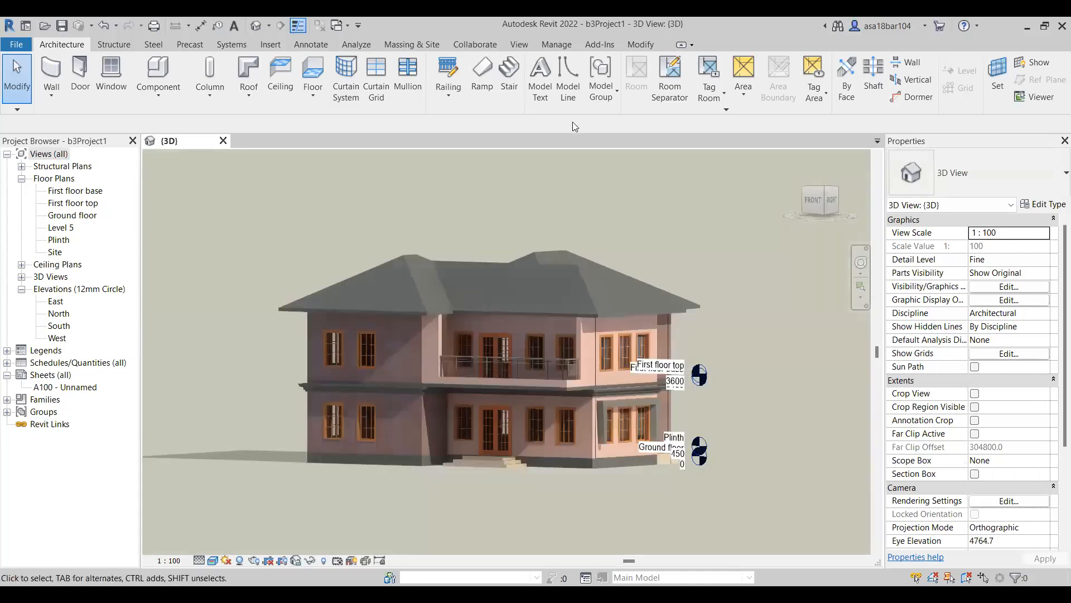
{"action": "scroll", "coordinate": [532, 323], "scroll_direction": "down", "scroll_amount": 1}
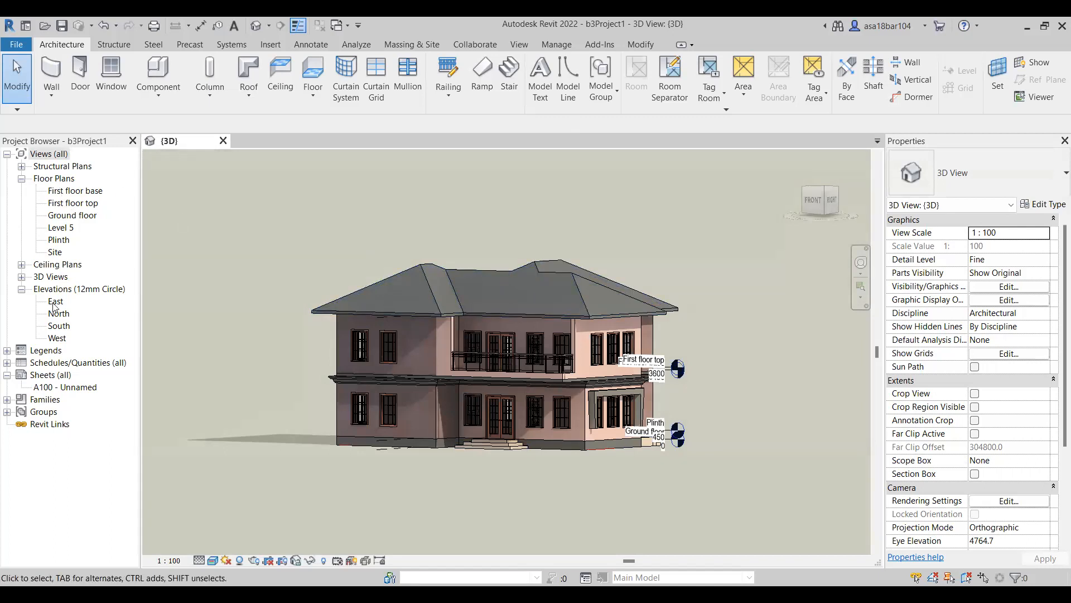
{"action": "double_click", "coordinate": [59, 240]}
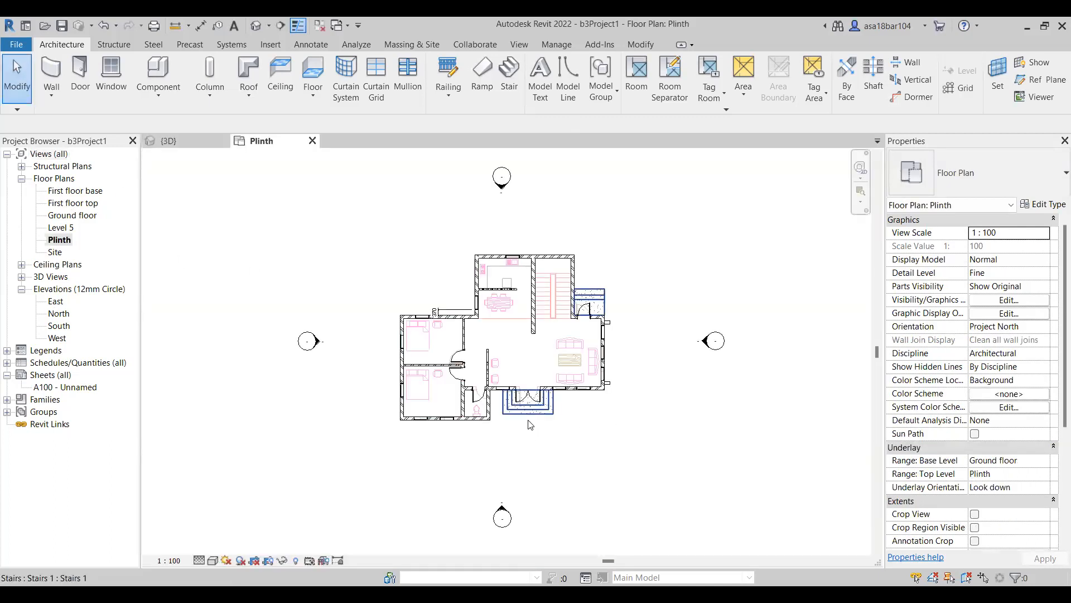
{"action": "scroll", "coordinate": [450, 266], "scroll_direction": "up", "scroll_amount": 1}
{"action": "left_click", "coordinate": [400, 304]}
{"action": "key", "text": "Delete"}
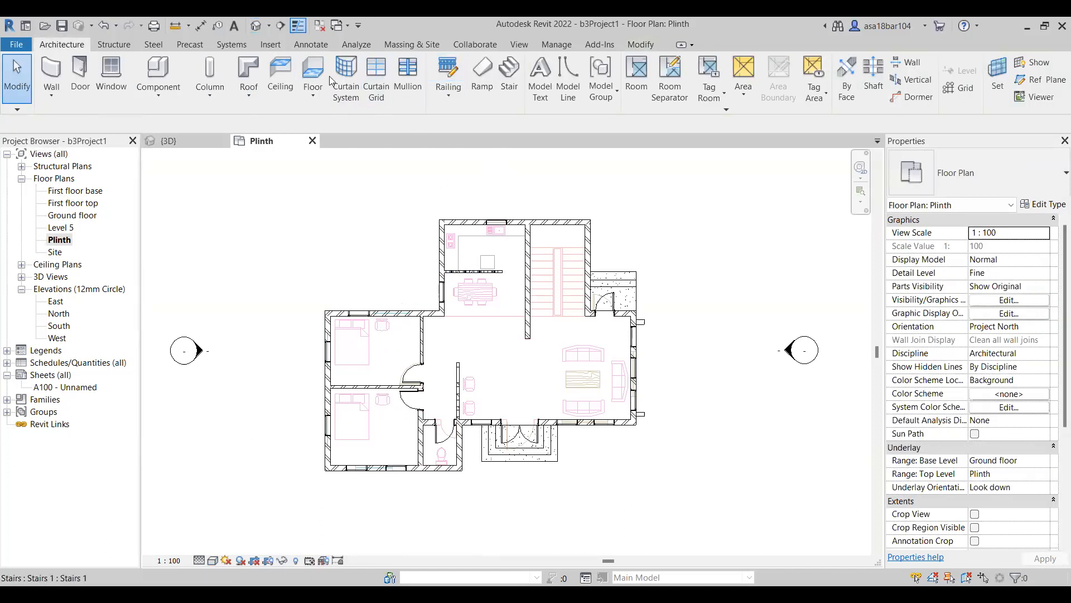
Place four Red_Maple-9_Meters trees around the house: one in the rear-left recess, one before the lower bedroom, and two near the front-right corner.
{"action": "left_click", "coordinate": [411, 44]}
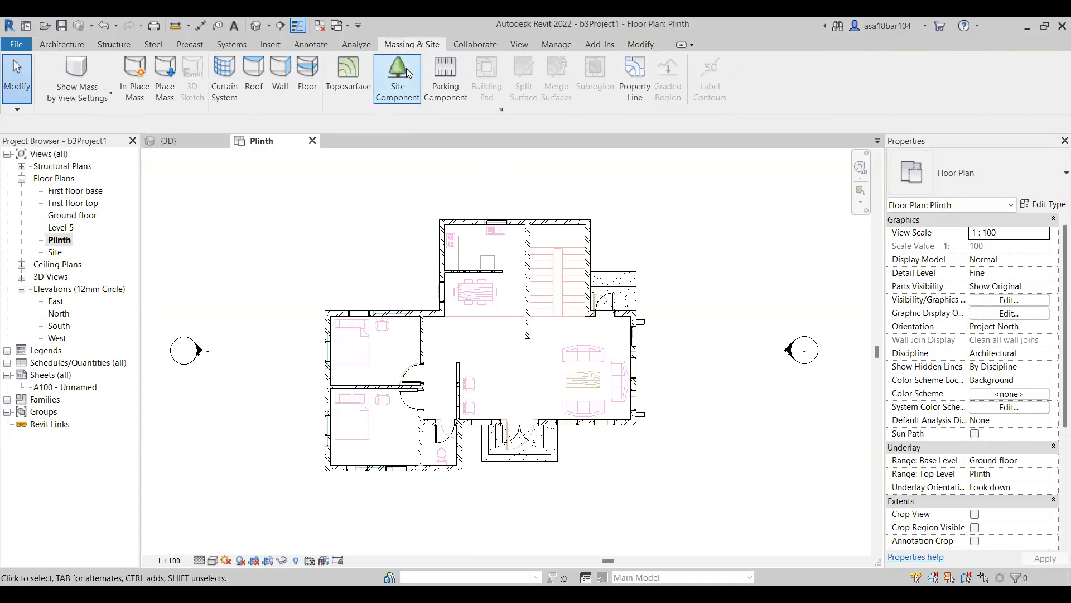
{"action": "left_click", "coordinate": [398, 75]}
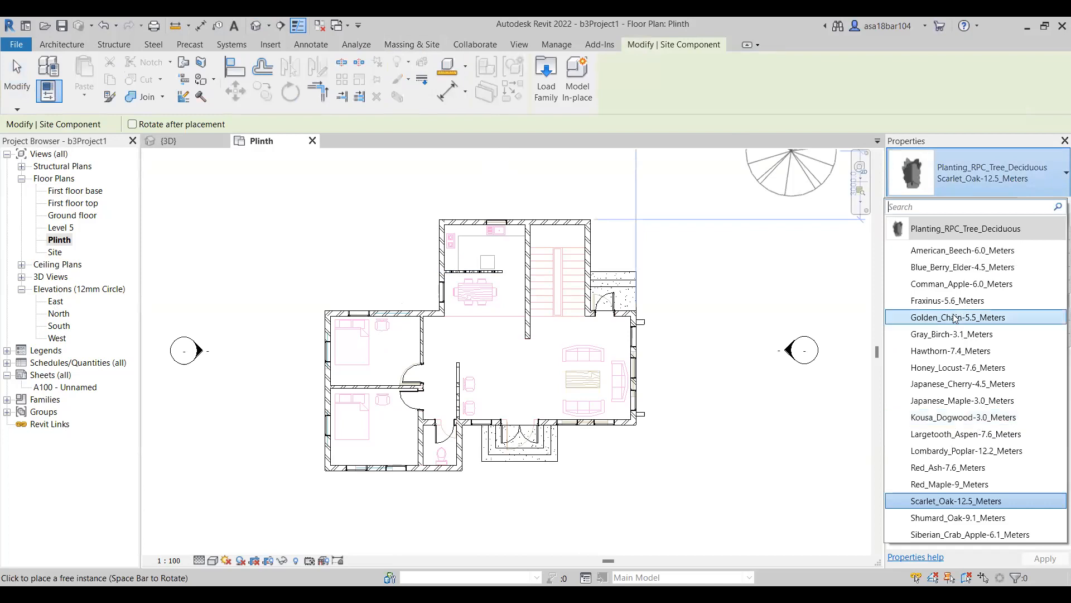
{"action": "left_click", "coordinate": [947, 485]}
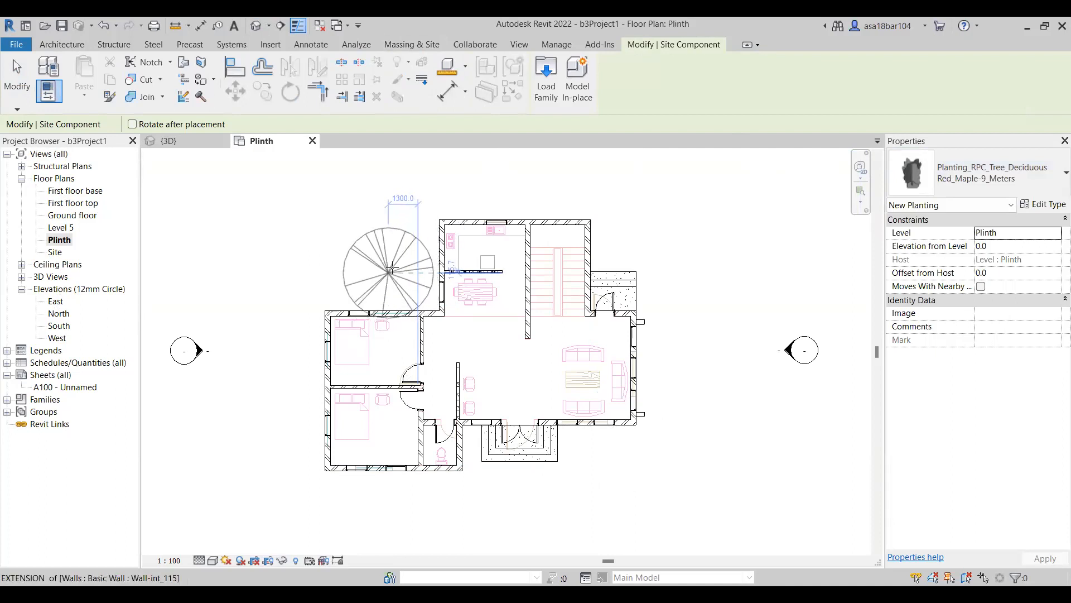
{"action": "left_click", "coordinate": [384, 261]}
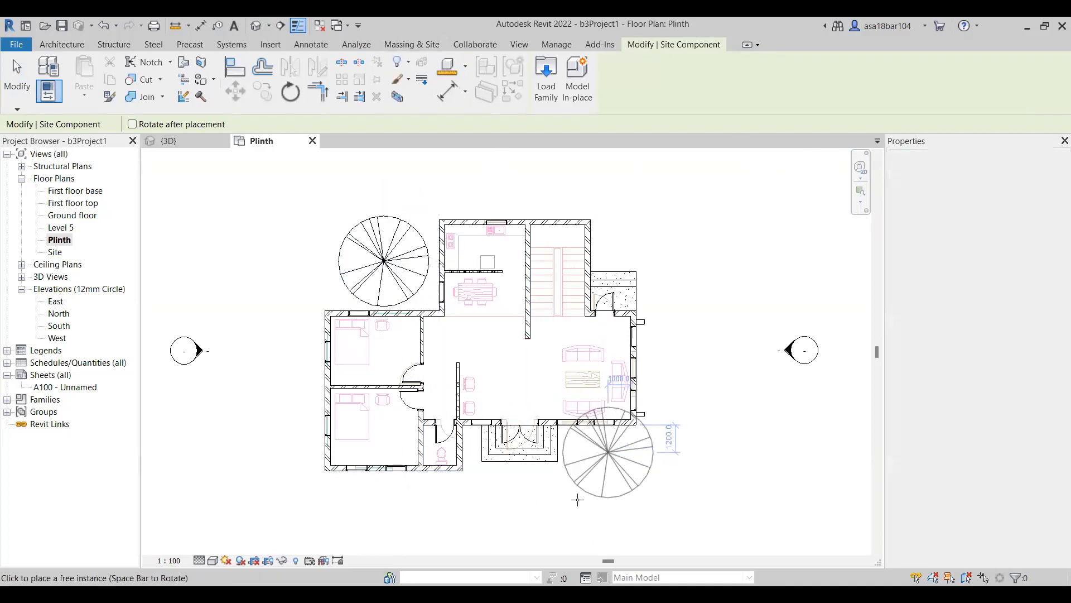
{"action": "left_click", "coordinate": [608, 452]}
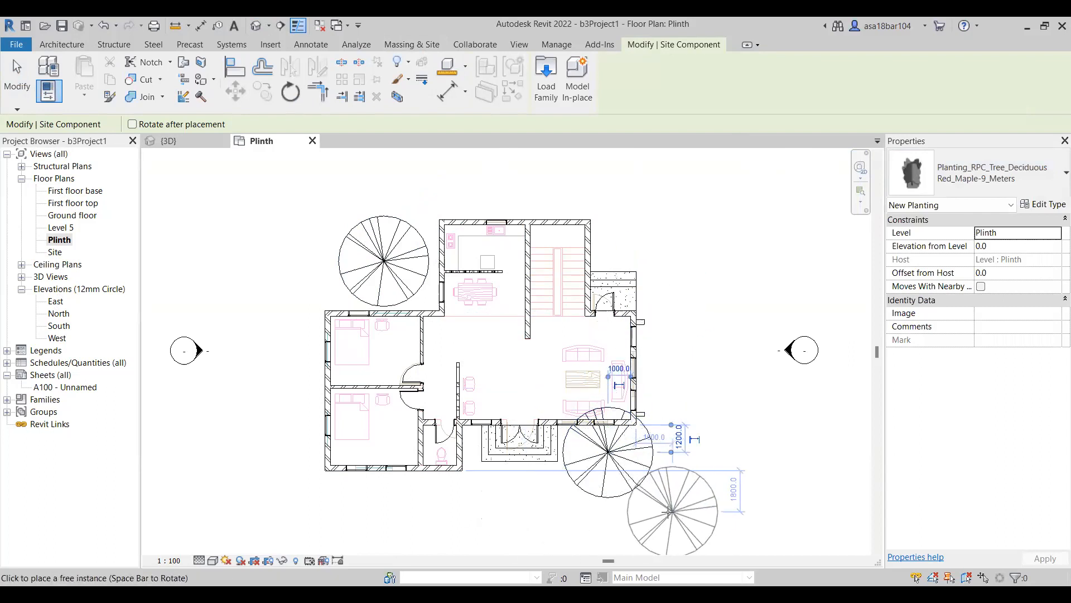
{"action": "left_click", "coordinate": [661, 501]}
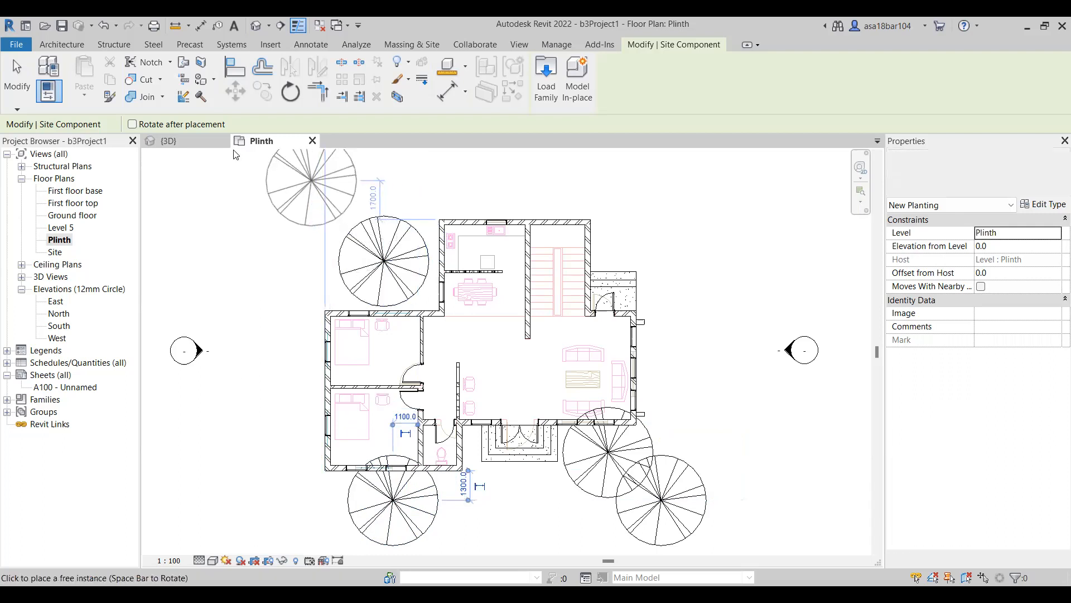
{"action": "key", "text": "Escape"}
In the 3D view, change the outermost tree at the house's front-right corner to the Scarlet_Oak-12.5_Meters type.
{"action": "left_click", "coordinate": [169, 141]}
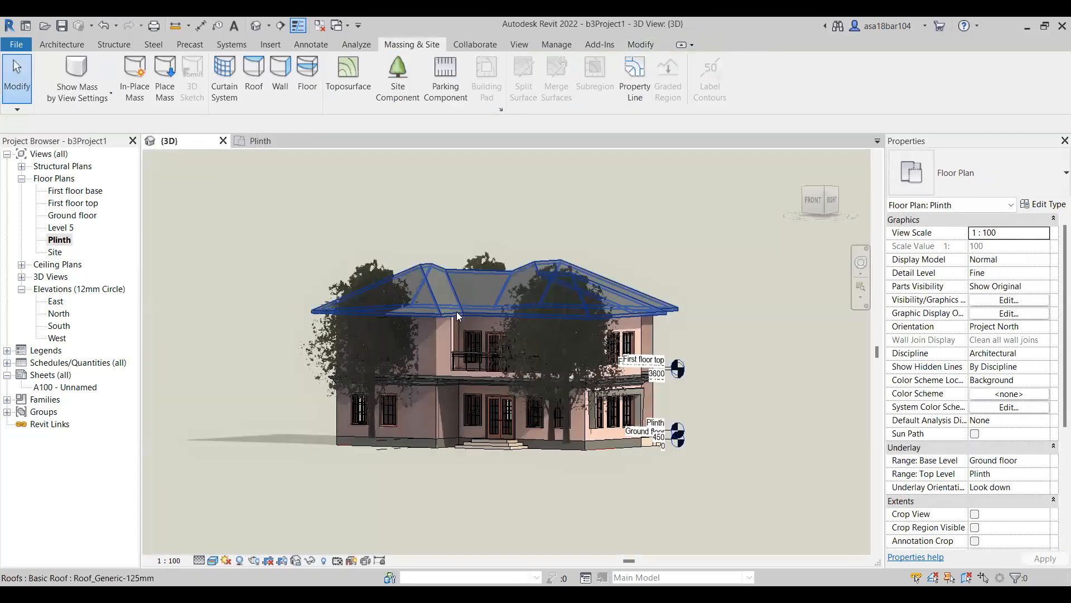
{"action": "middle_click_drag", "start_coordinate": [557, 365], "coordinate": [508, 375], "text": "shift"}
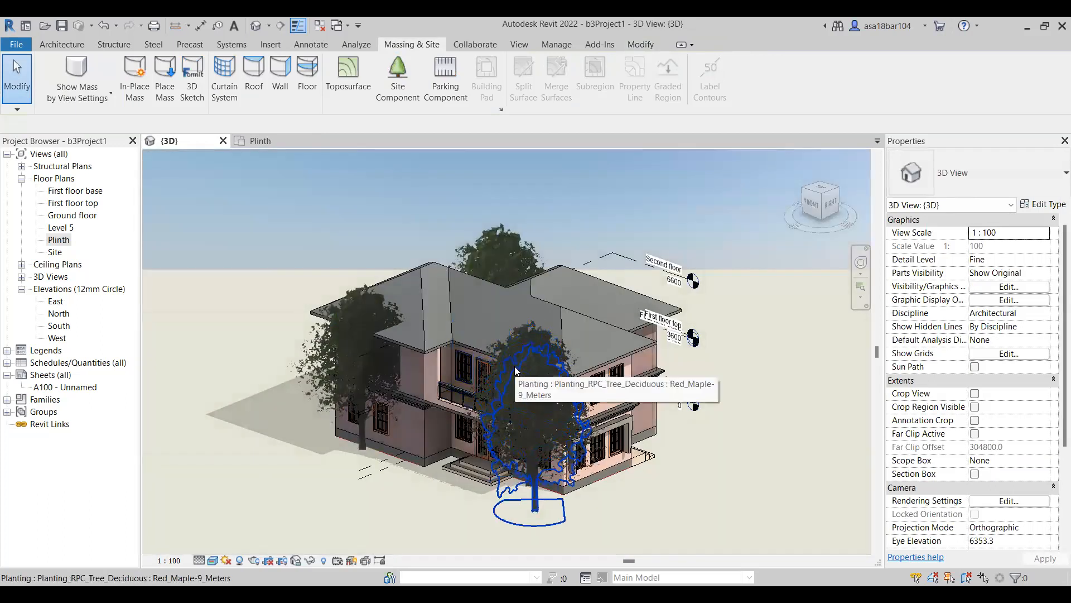
{"action": "left_click", "coordinate": [514, 366]}
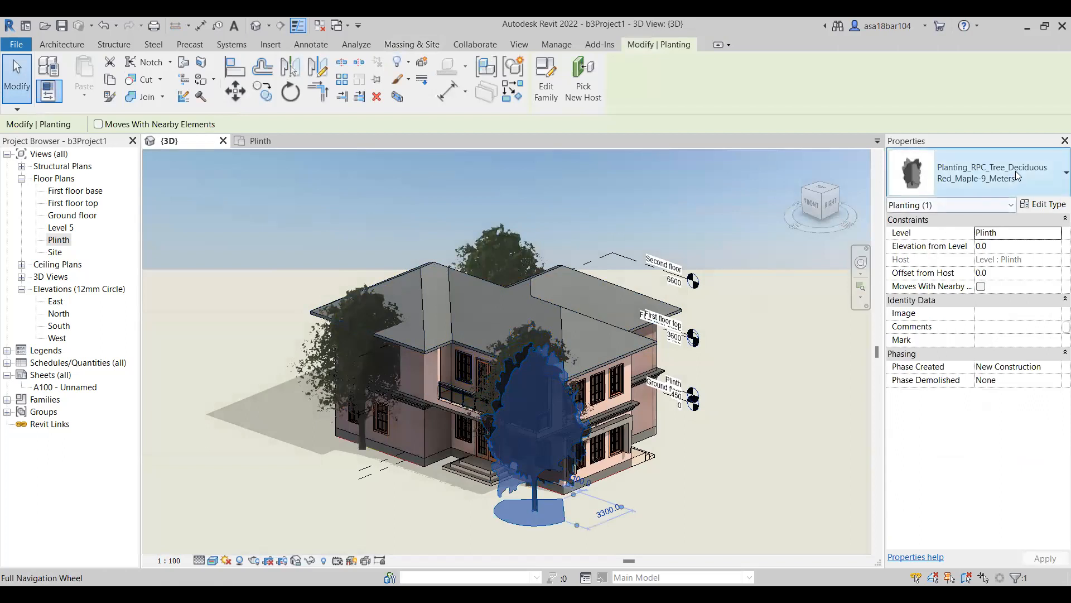
{"action": "left_click", "coordinate": [1015, 171]}
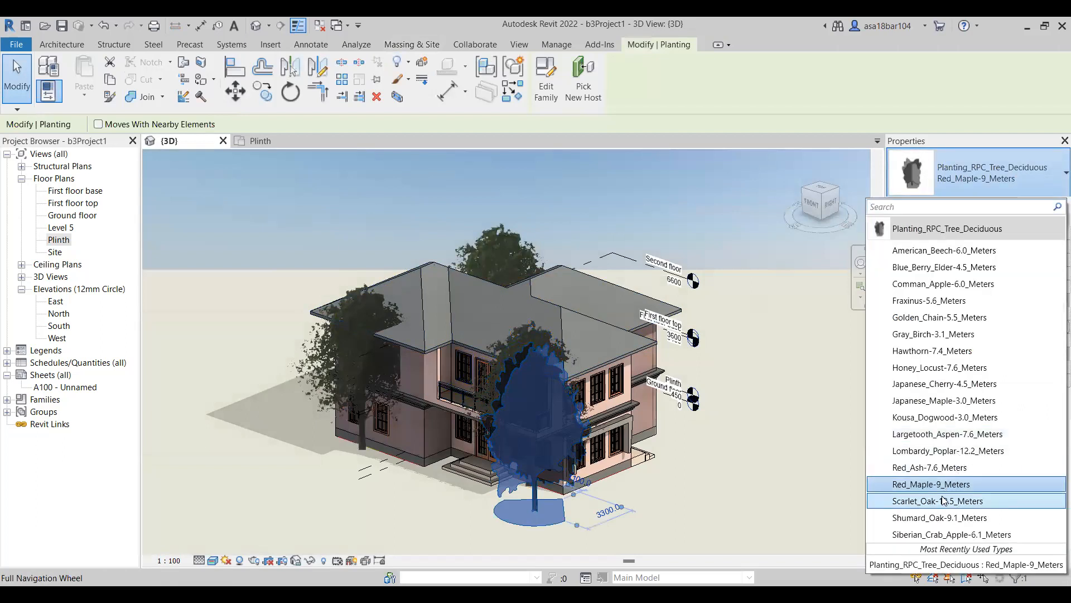
{"action": "left_click", "coordinate": [943, 500]}
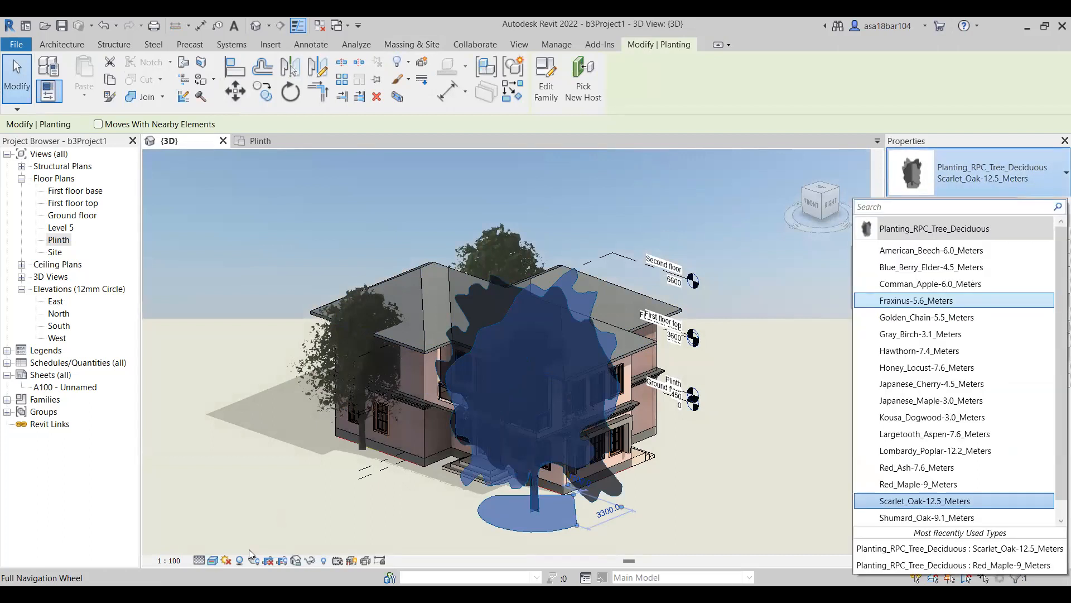
{"action": "left_click", "coordinate": [212, 560]}
{"action": "left_click", "coordinate": [249, 549]}
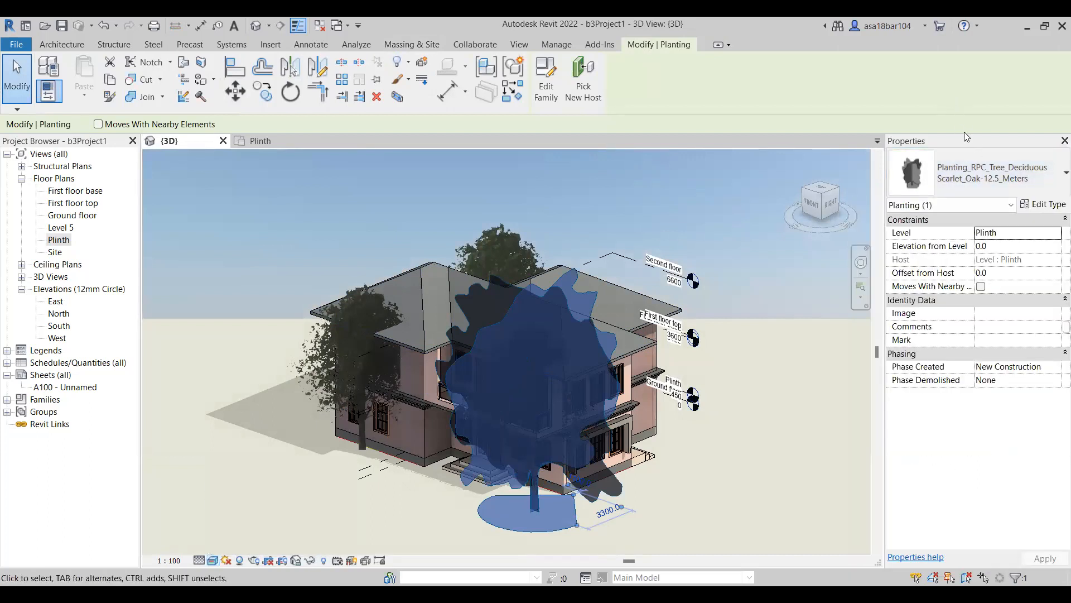
Change the outermost tree at the house's front-right corner to the Golden_Chain-5.5_Meters type and view it from the front.
{"action": "left_click", "coordinate": [976, 176]}
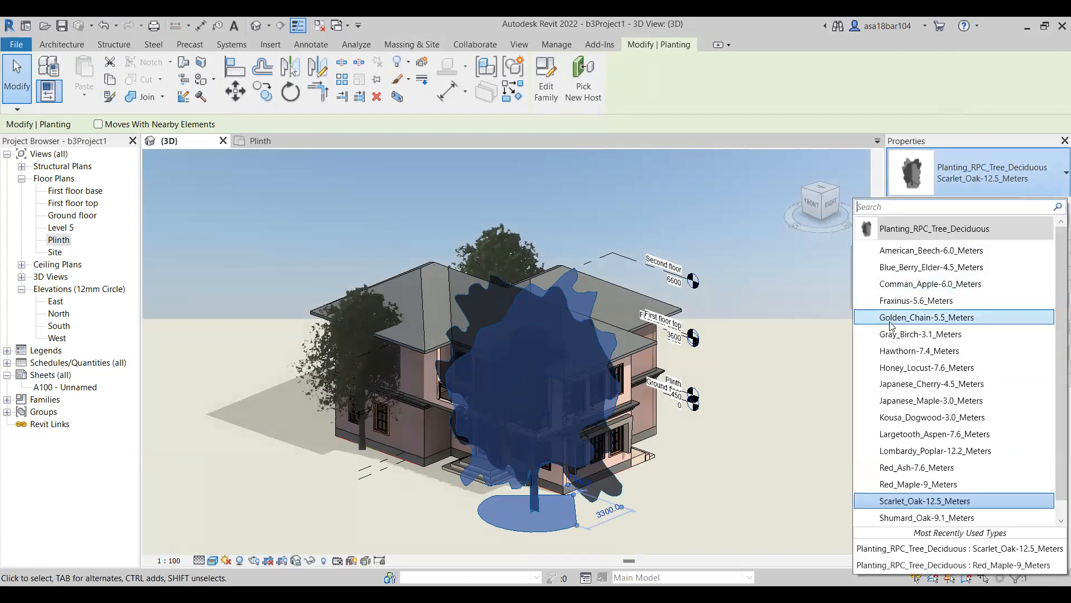
{"action": "left_click", "coordinate": [890, 322]}
{"action": "middle_click_drag", "start_coordinate": [657, 451], "coordinate": [523, 449], "text": "shift"}
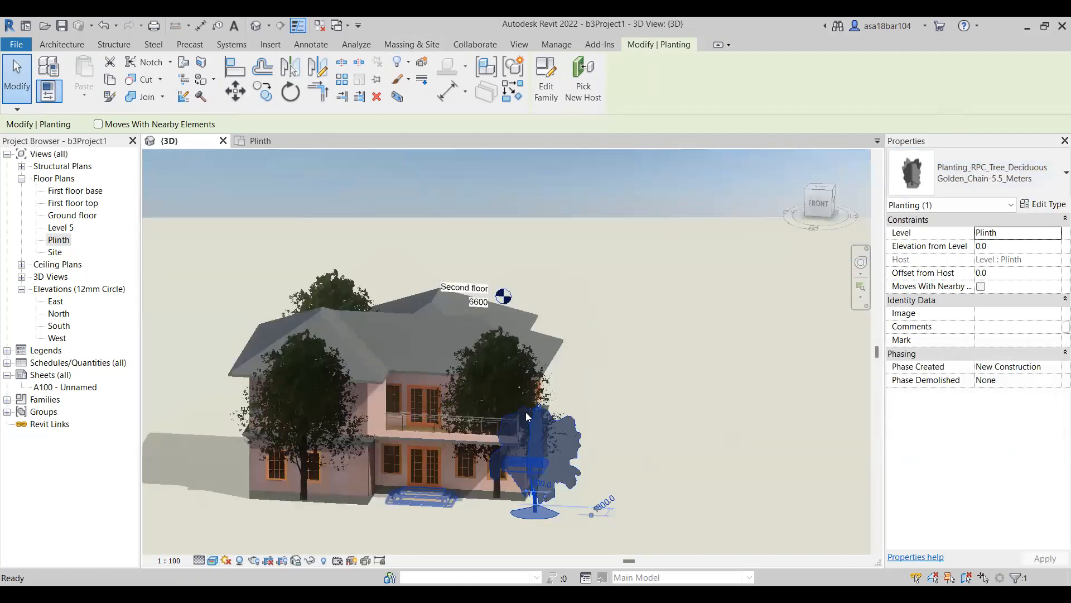
{"action": "left_click", "coordinate": [522, 382]}
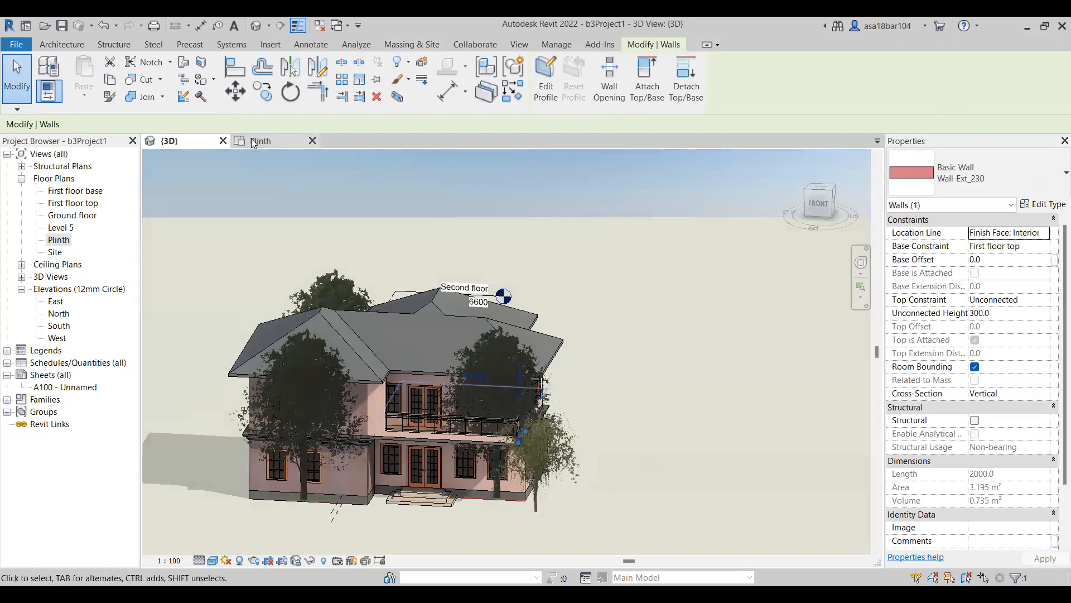
In the Plinth floor plan, delete all four trees around the house.
{"action": "left_click", "coordinate": [253, 141]}
{"action": "scroll", "coordinate": [448, 312], "scroll_direction": "down", "scroll_amount": 2}
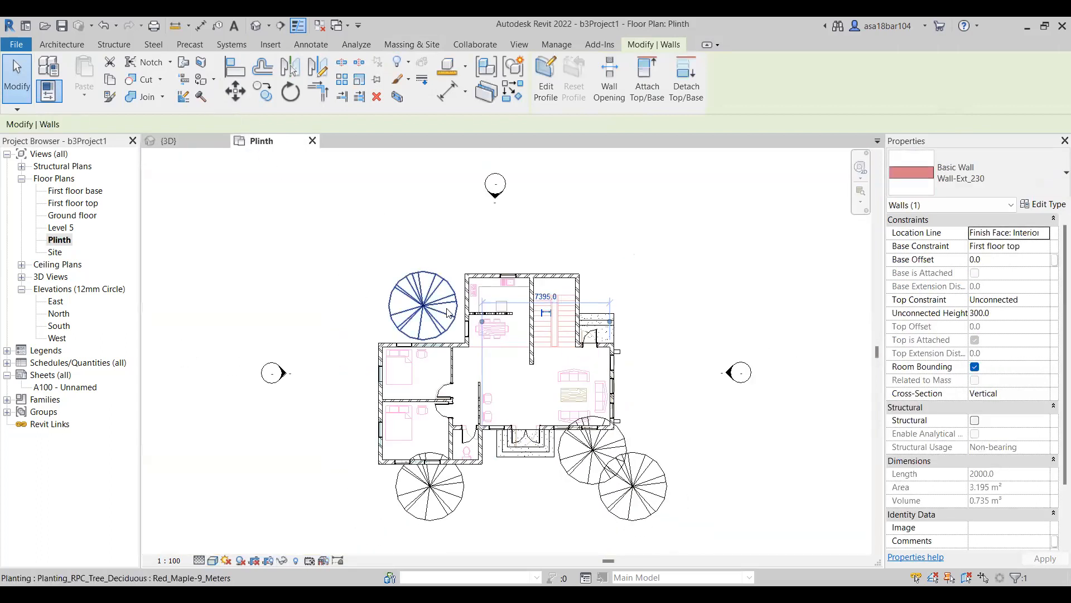
{"action": "left_click", "coordinate": [448, 313]}
{"action": "left_click", "coordinate": [430, 486], "text": "ctrl"}
{"action": "left_click", "coordinate": [584, 446], "text": "ctrl"}
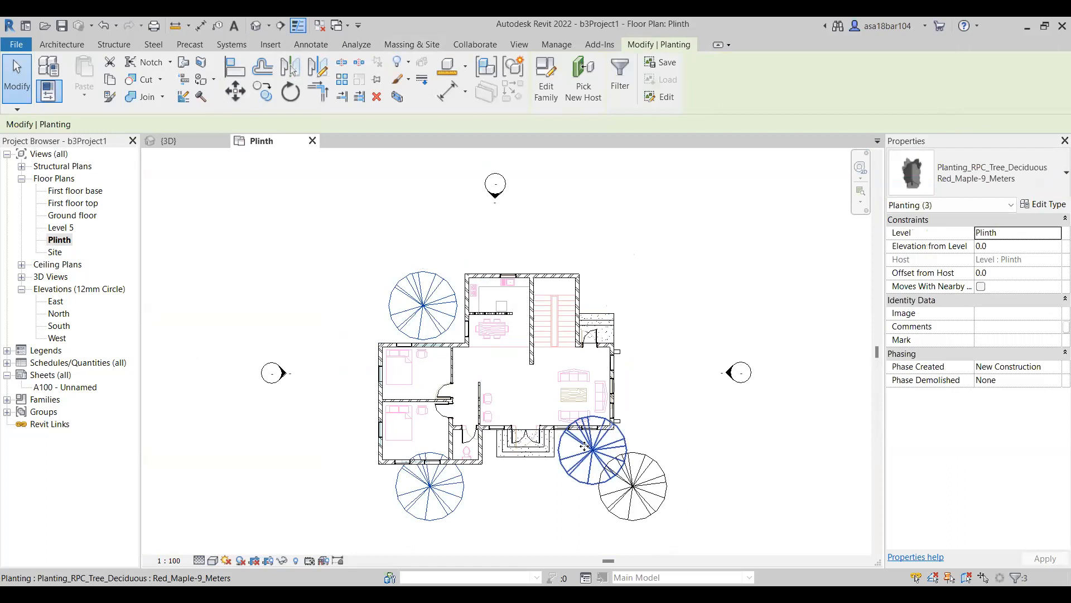
{"action": "key", "text": "Delete"}
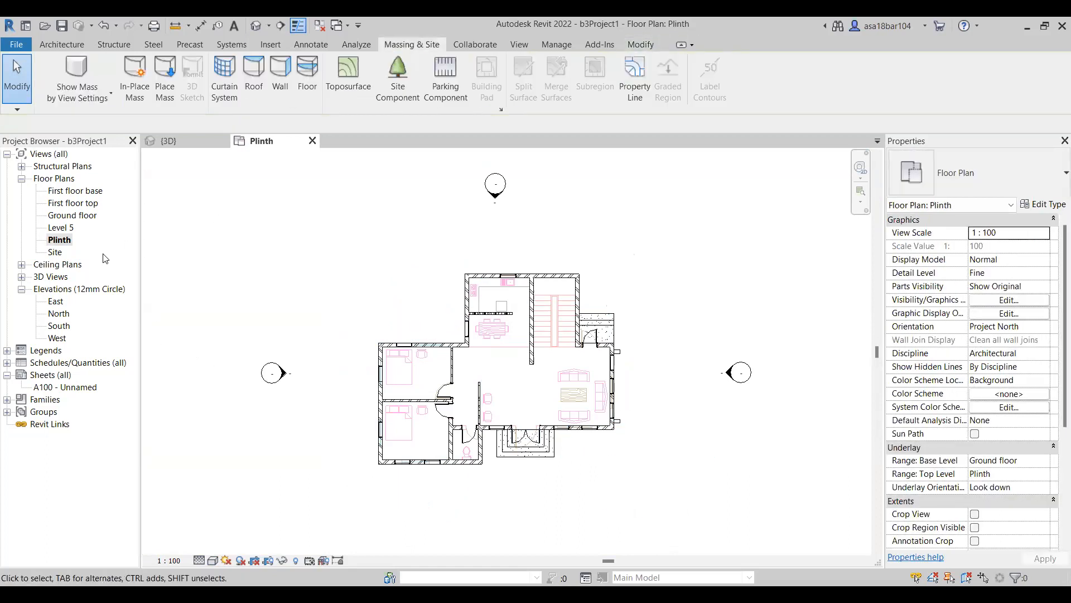
In the Ground floor plan, place three Golden_Chain-5.5_Meters trees: near the front-right corner, in the rear-left recess, and before the lower bedroom.
{"action": "double_click", "coordinate": [56, 215]}
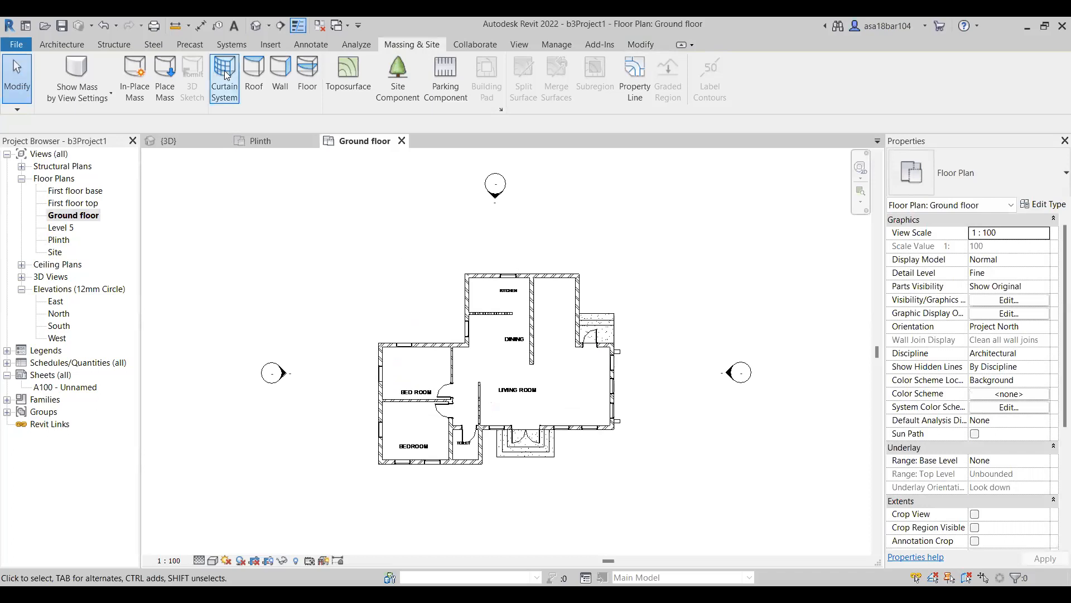
{"action": "left_click", "coordinate": [398, 75]}
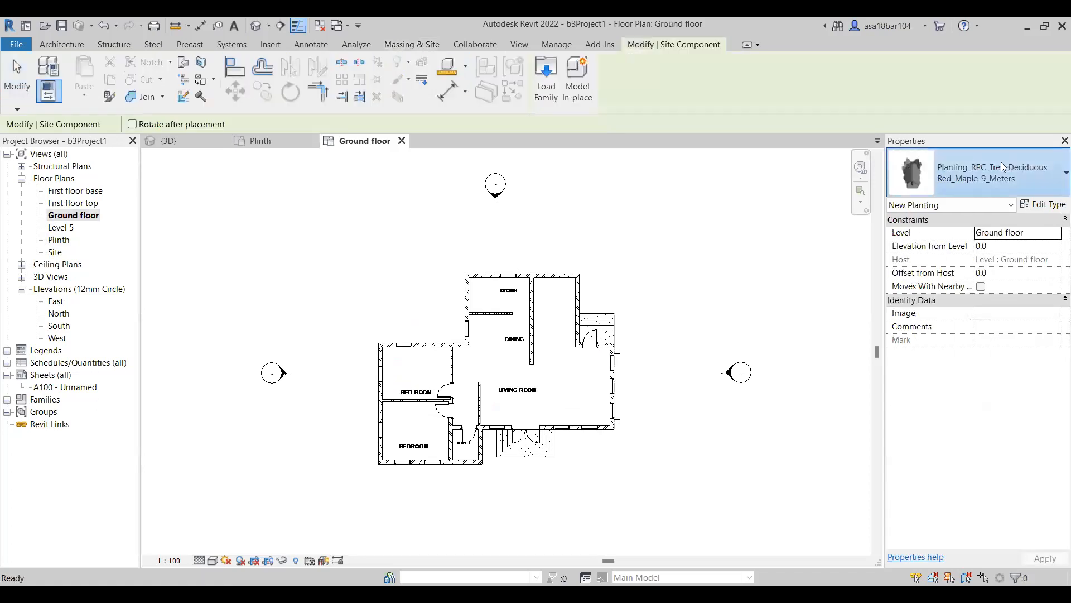
{"action": "left_click", "coordinate": [1002, 166]}
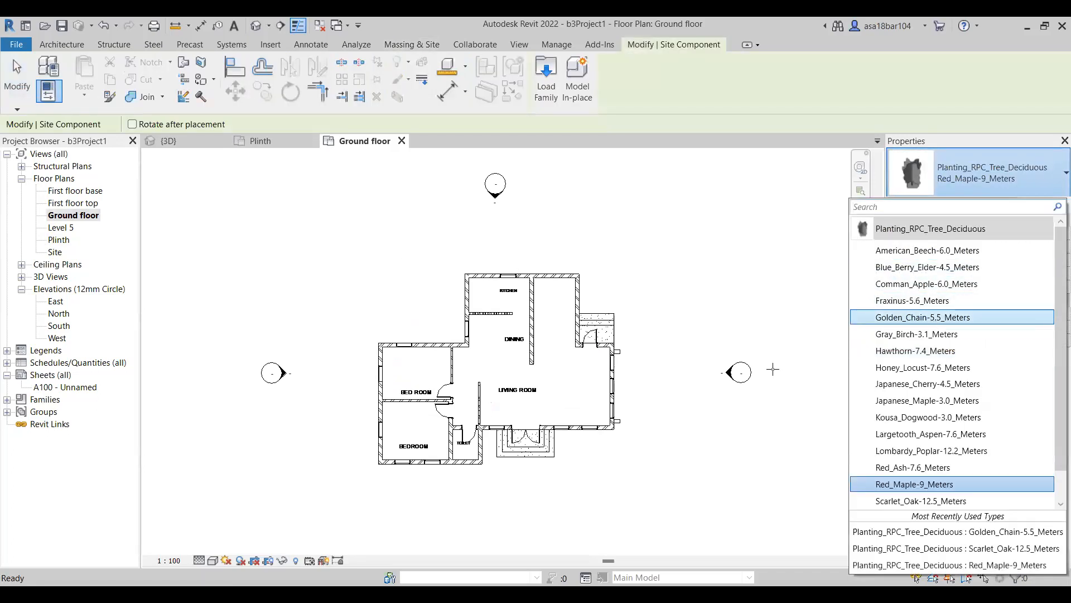
{"action": "left_click", "coordinate": [923, 317]}
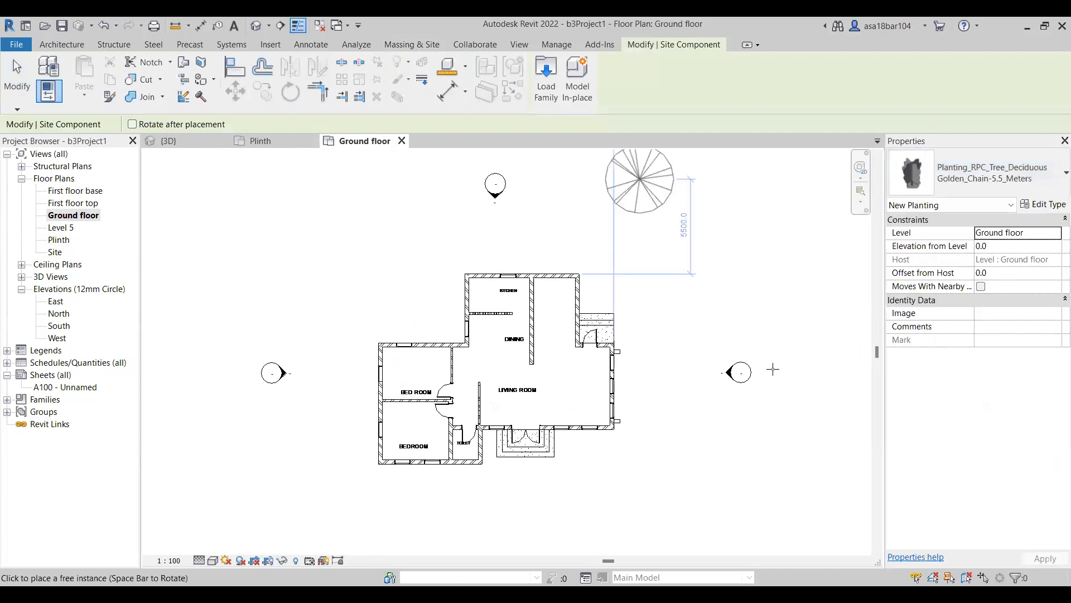
{"action": "left_click", "coordinate": [590, 463]}
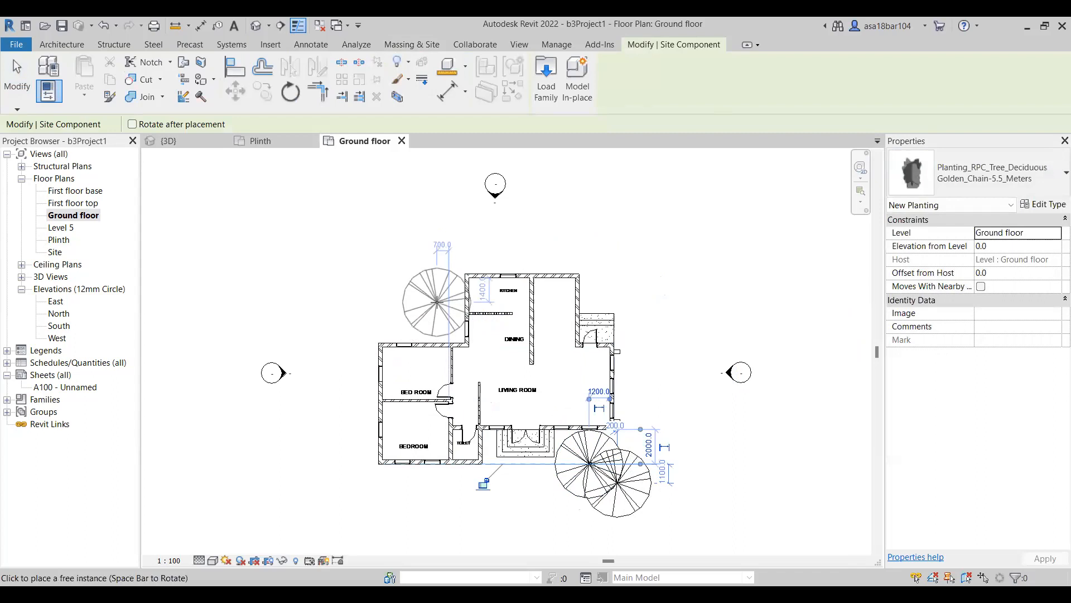
{"action": "left_click", "coordinate": [449, 474]}
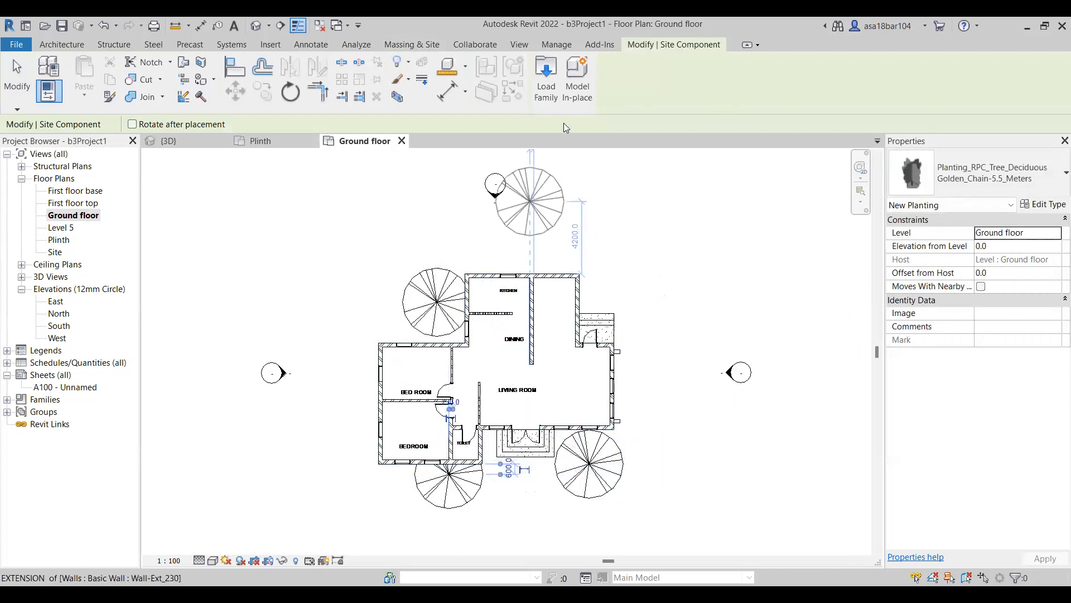
{"action": "key", "text": "Escape"}
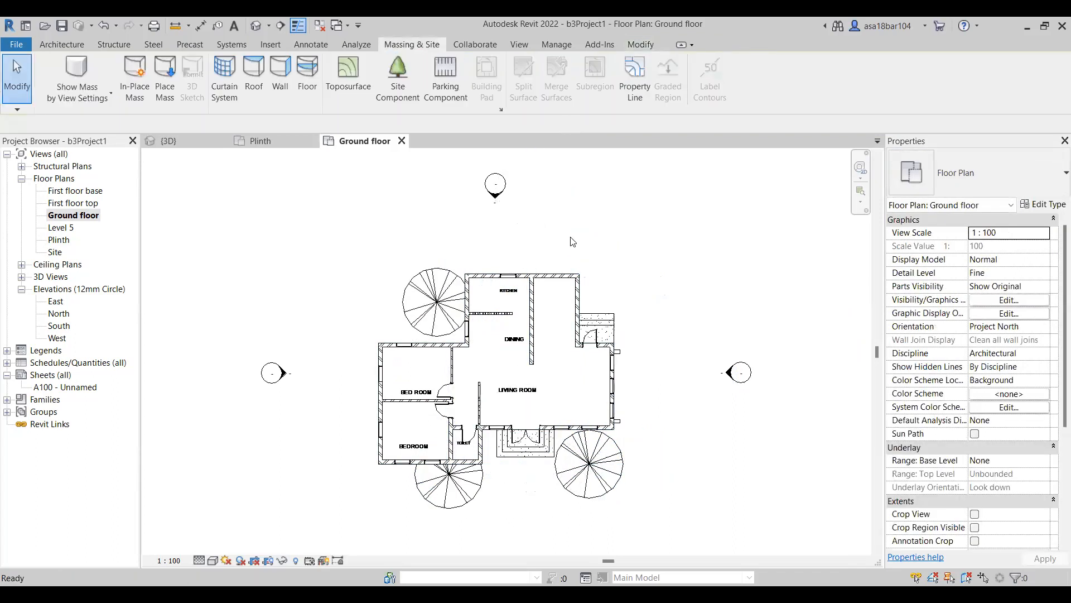
In the 3D view, try to move the tree before the projecting bedroom wing, and discard the accidental wall move.
{"action": "left_click", "coordinate": [258, 140]}
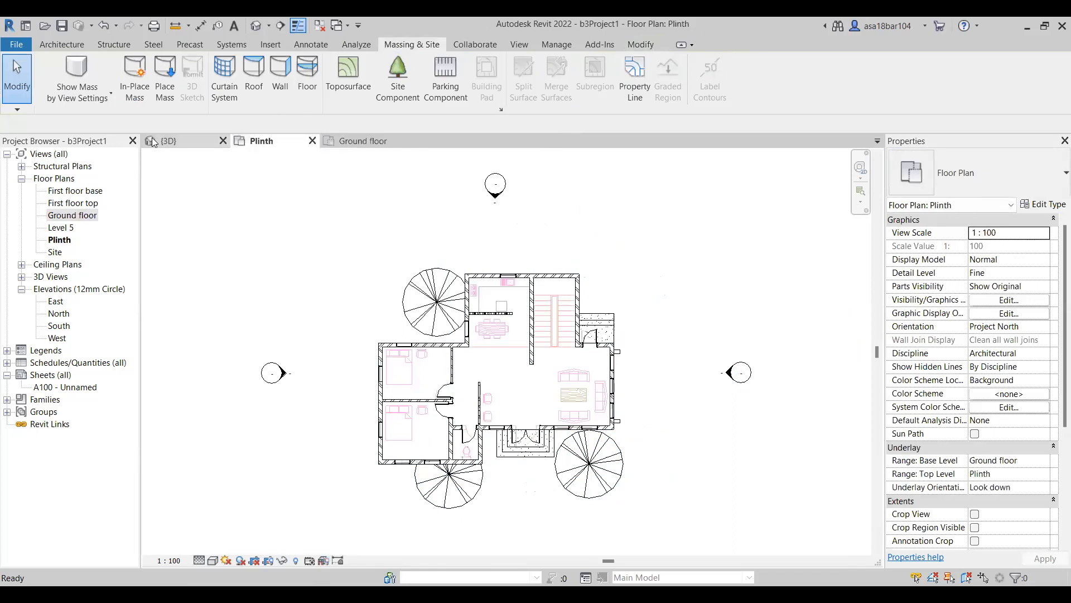
{"action": "left_click", "coordinate": [167, 141]}
{"action": "middle_click_drag", "start_coordinate": [579, 395], "coordinate": [370, 425], "text": "shift"}
{"action": "scroll", "coordinate": [385, 418], "scroll_direction": "up", "scroll_amount": 3}
{"action": "left_click", "coordinate": [386, 415]}
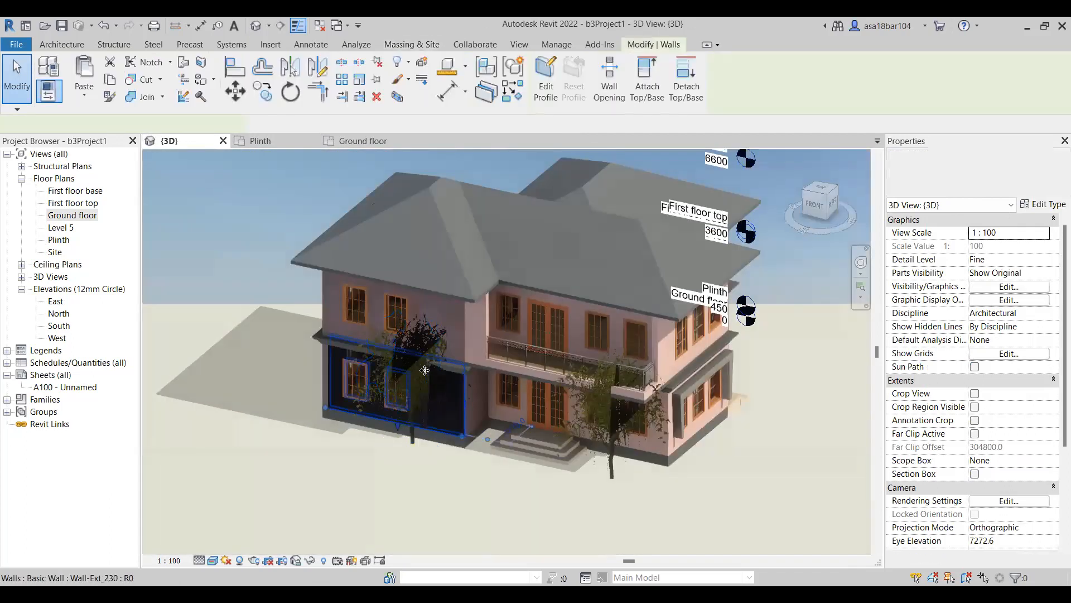
{"action": "left_click", "coordinate": [419, 342]}
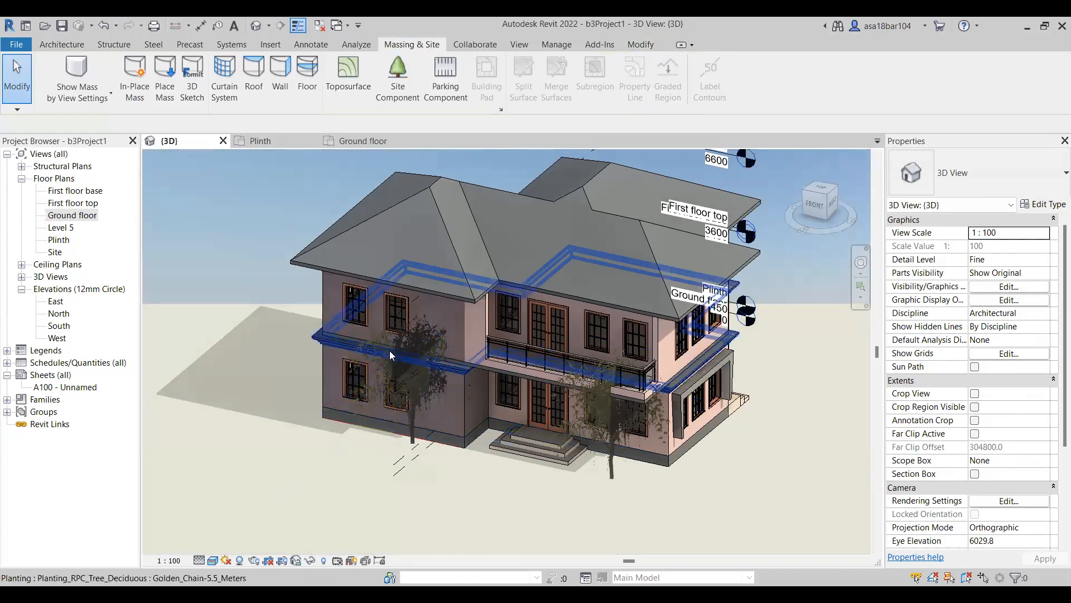
{"action": "left_click", "coordinate": [402, 350]}
{"action": "left_click", "coordinate": [419, 352]}
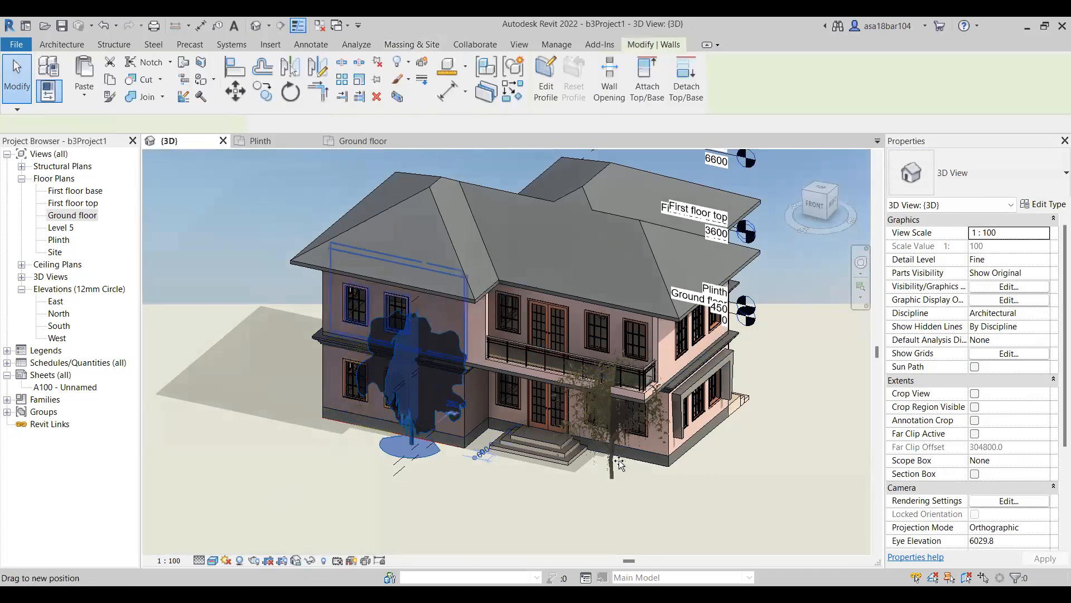
{"action": "left_click_drag", "start_coordinate": [633, 466], "coordinate": [633, 466]}
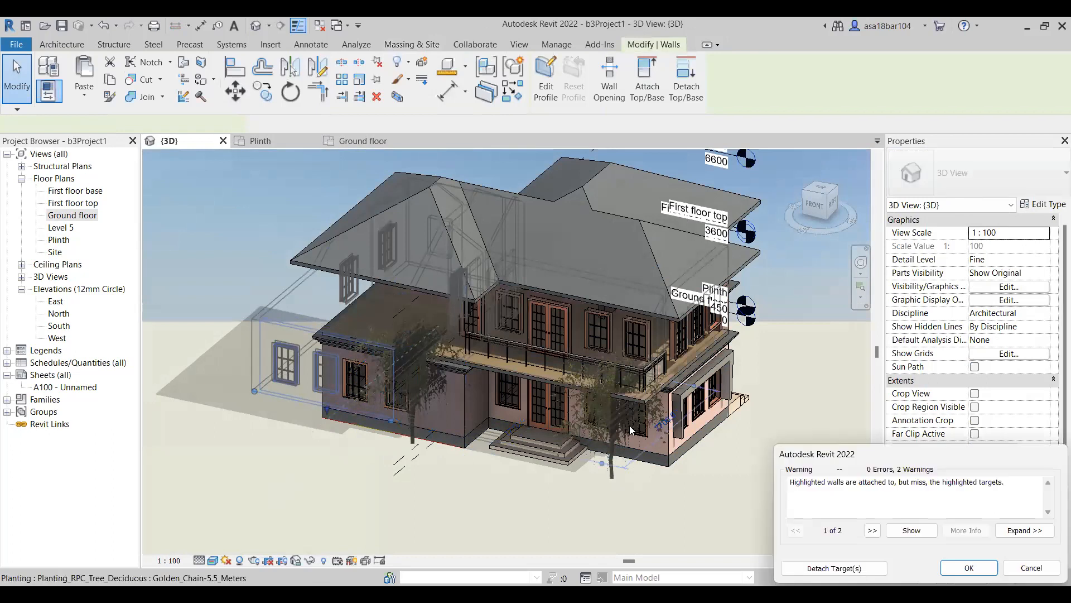
{"action": "key", "text": "Escape"}
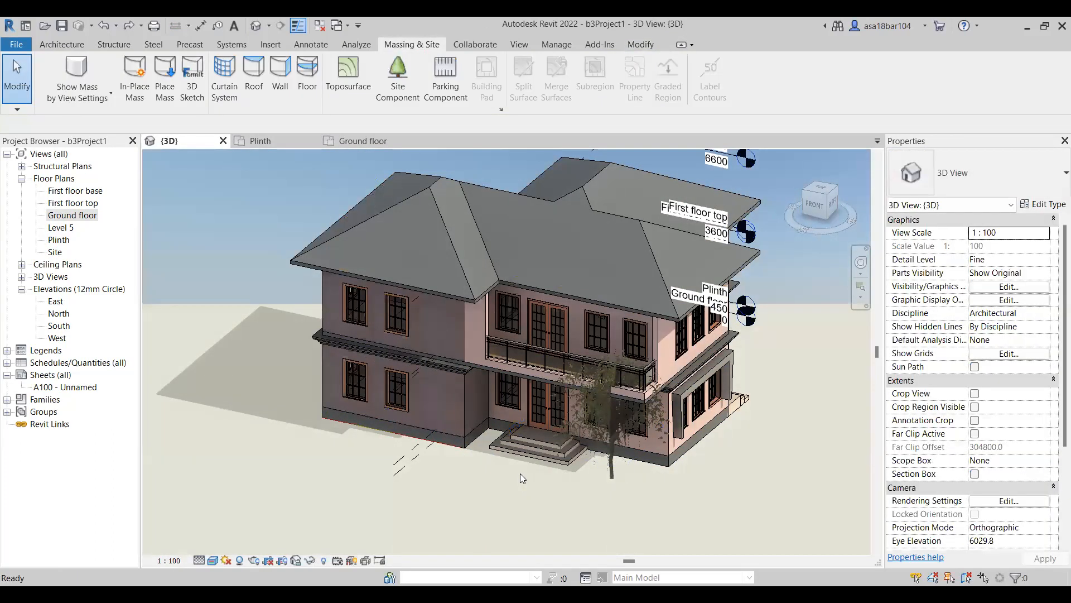
{"action": "key", "text": "ctrl+y"}
In the Ground floor plan, move the tree before the lower bedroom outside the front-right corner, about 1875 mm beyond the living room's side wall.
{"action": "middle_click_drag", "start_coordinate": [523, 493], "coordinate": [397, 467], "text": "shift"}
{"action": "left_click", "coordinate": [398, 467]}
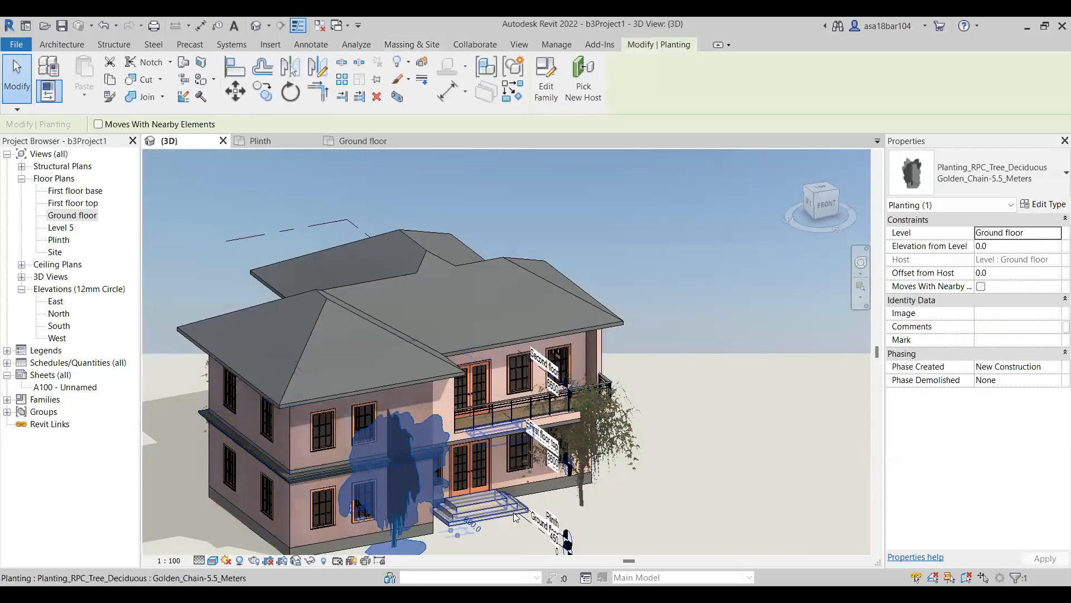
{"action": "key", "text": "Escape"}
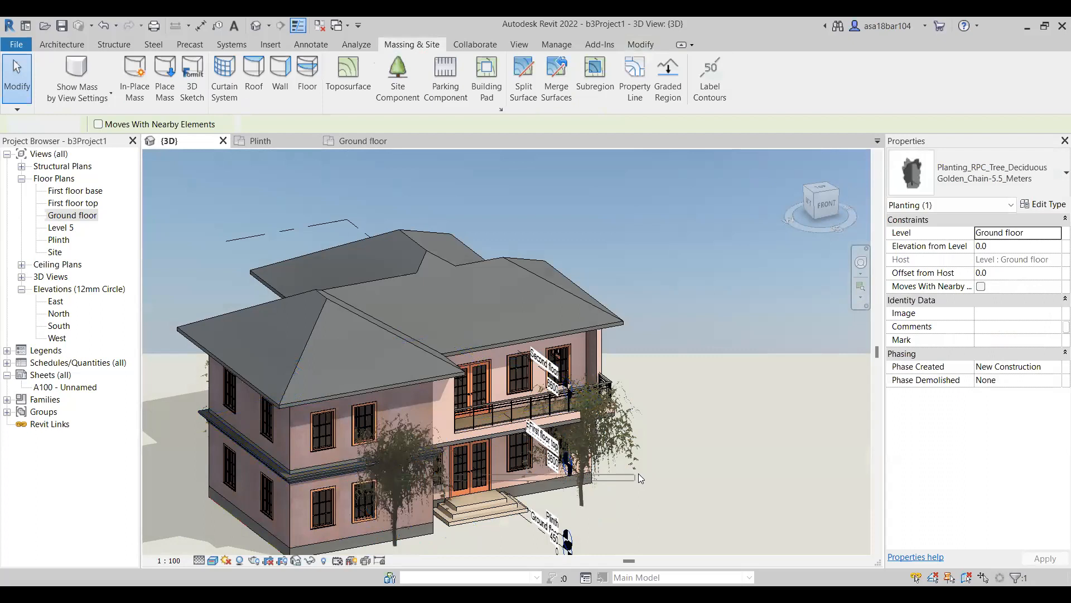
{"action": "scroll", "coordinate": [571, 363], "scroll_direction": "down", "scroll_amount": 3}
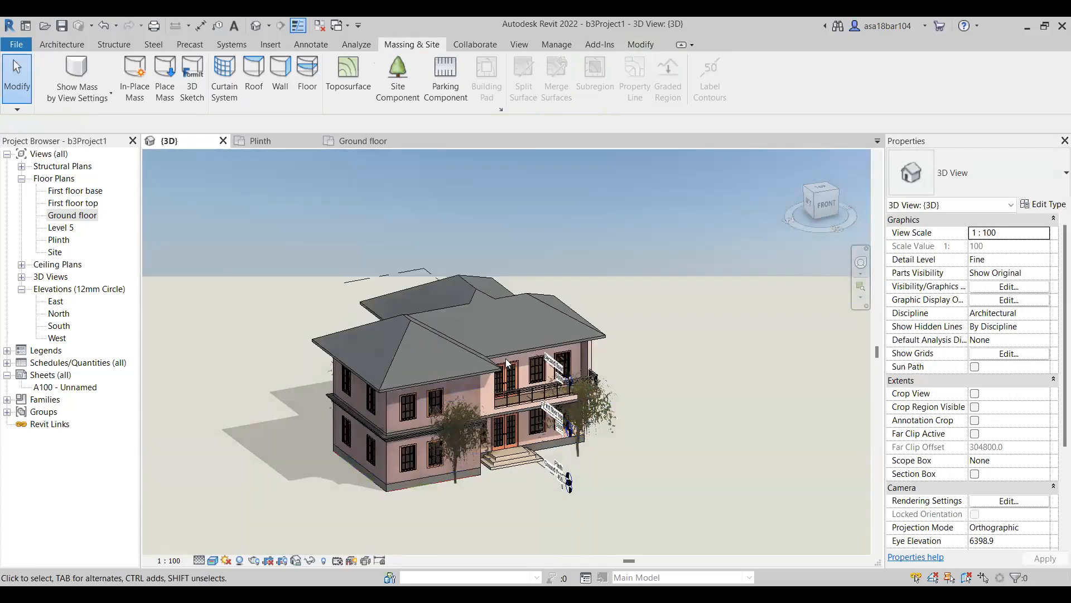
{"action": "left_click", "coordinate": [369, 139]}
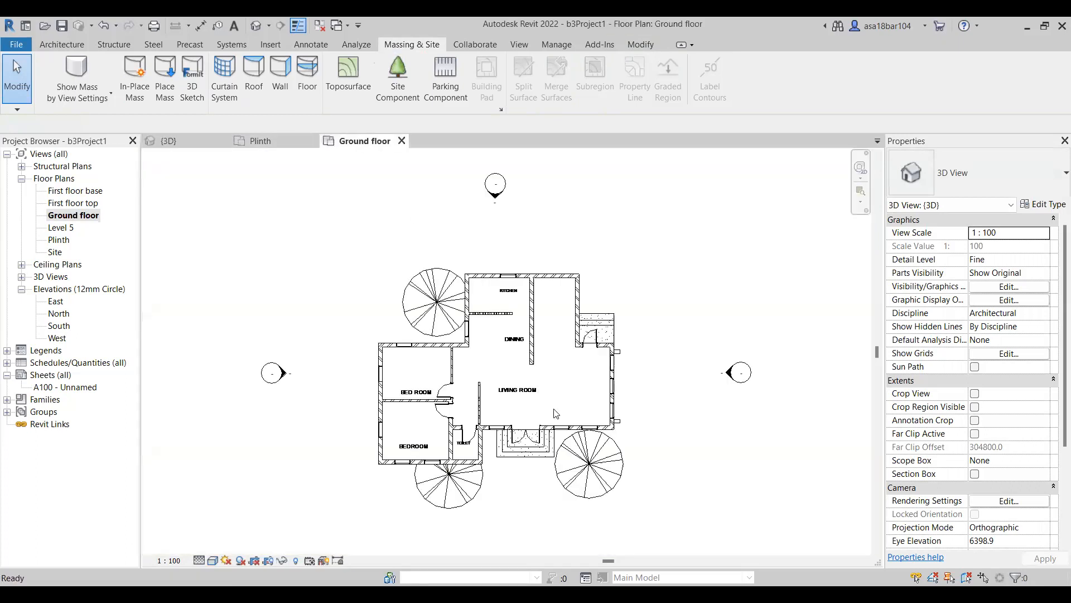
{"action": "left_click", "coordinate": [456, 503]}
{"action": "left_click_drag", "start_coordinate": [456, 502], "coordinate": [648, 460]}
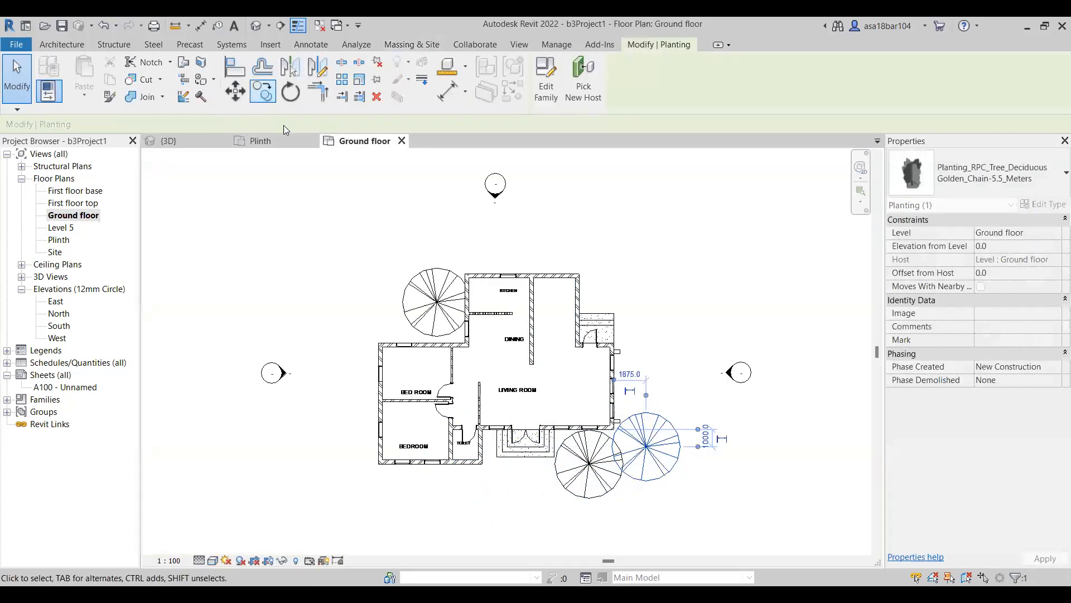
Move the tree outside the front-right corner to the lower bedroom's outer front corner, about 2025 mm sideways and 1100 mm in front of the walls.
{"action": "left_click", "coordinate": [191, 144]}
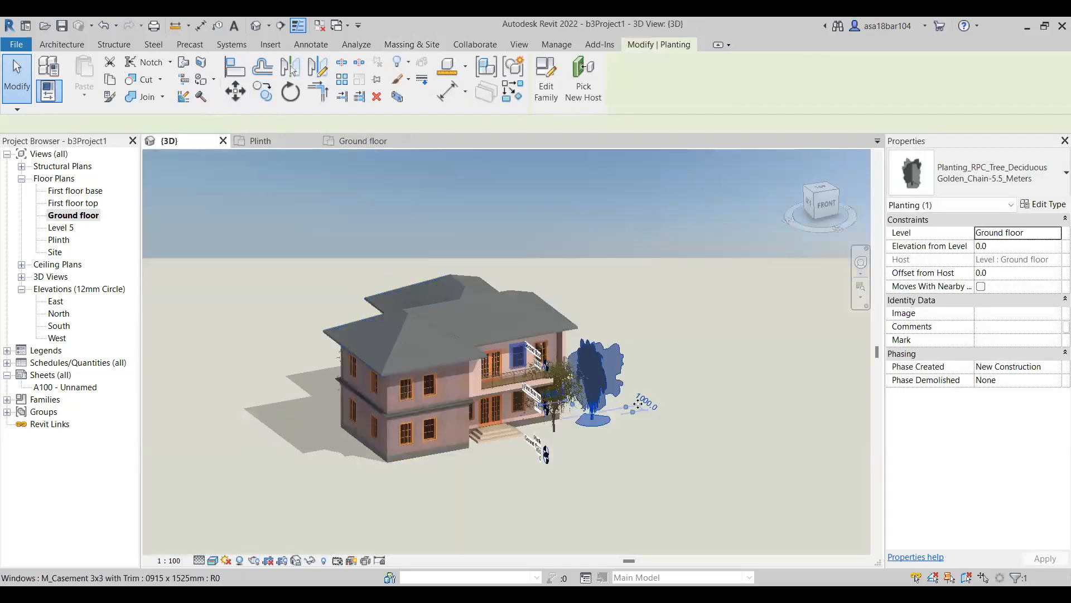
{"action": "left_click", "coordinate": [698, 425]}
{"action": "middle_click_drag", "start_coordinate": [697, 427], "coordinate": [644, 442], "text": "shift"}
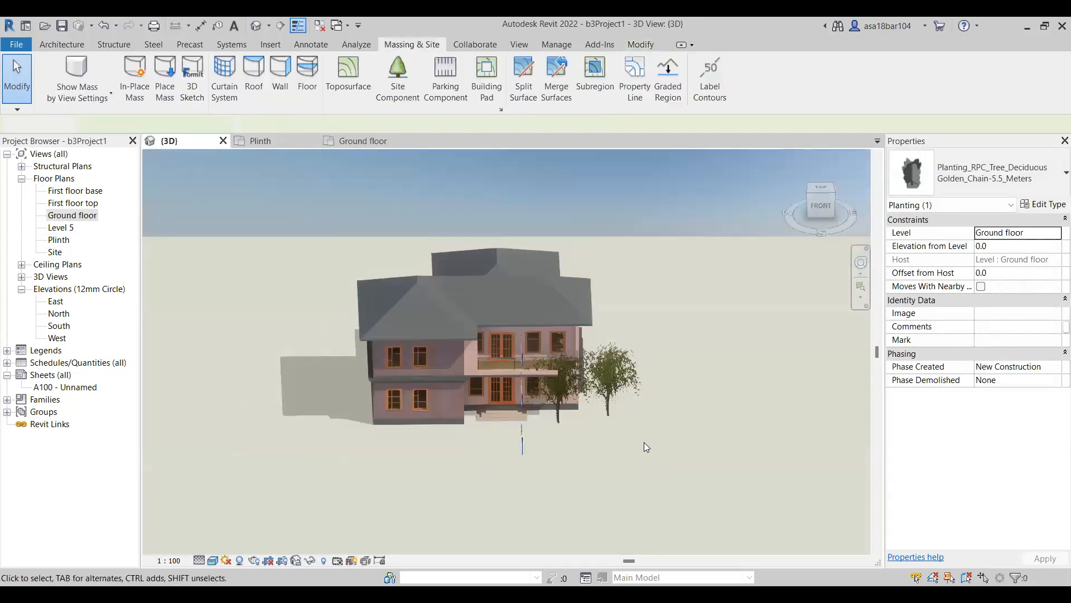
{"action": "middle_click_drag", "start_coordinate": [512, 427], "coordinate": [336, 293], "text": "shift"}
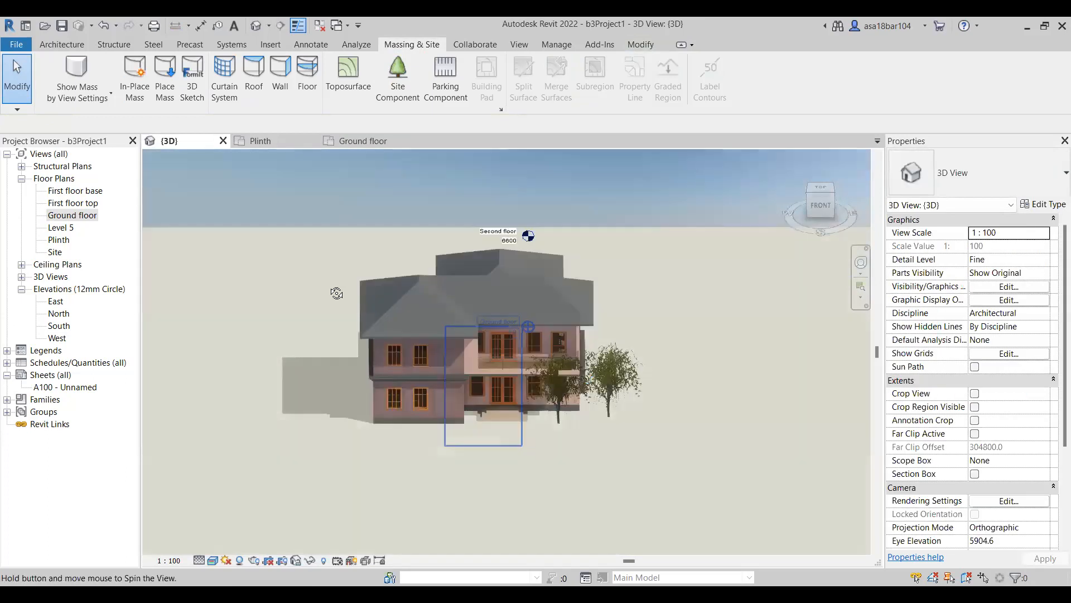
{"action": "middle_click_drag", "start_coordinate": [631, 409], "coordinate": [674, 315], "text": "shift"}
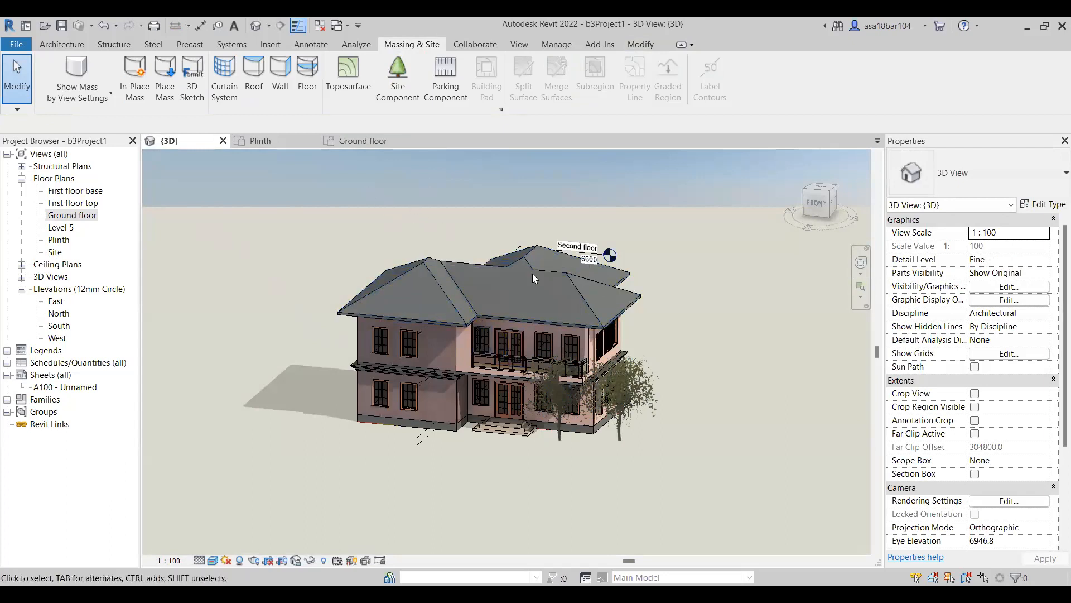
{"action": "middle_click_drag", "start_coordinate": [390, 313], "coordinate": [398, 356], "text": "shift"}
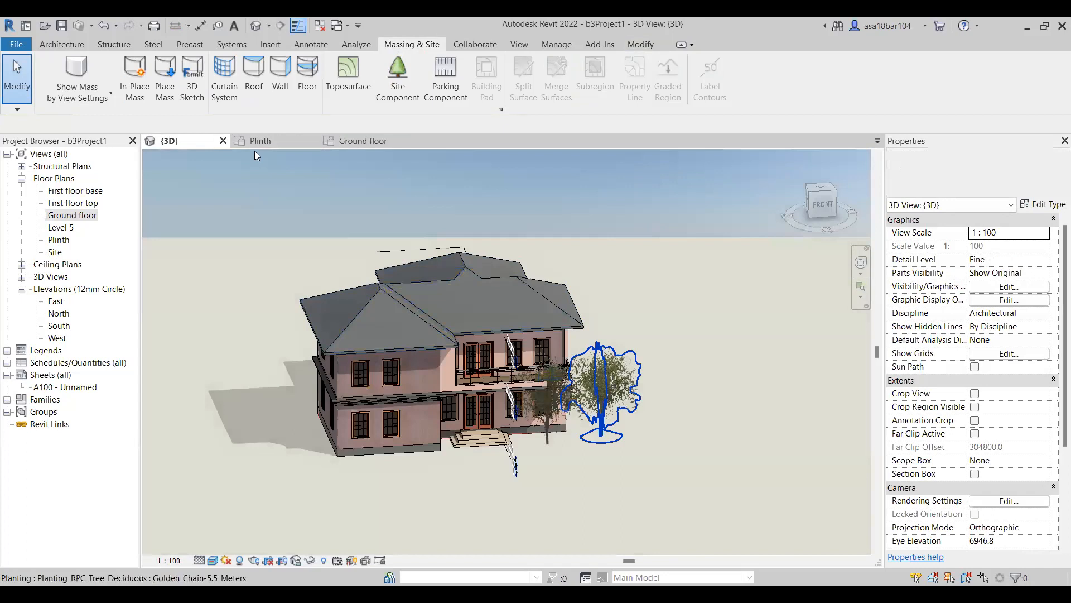
{"action": "left_click", "coordinate": [360, 142]}
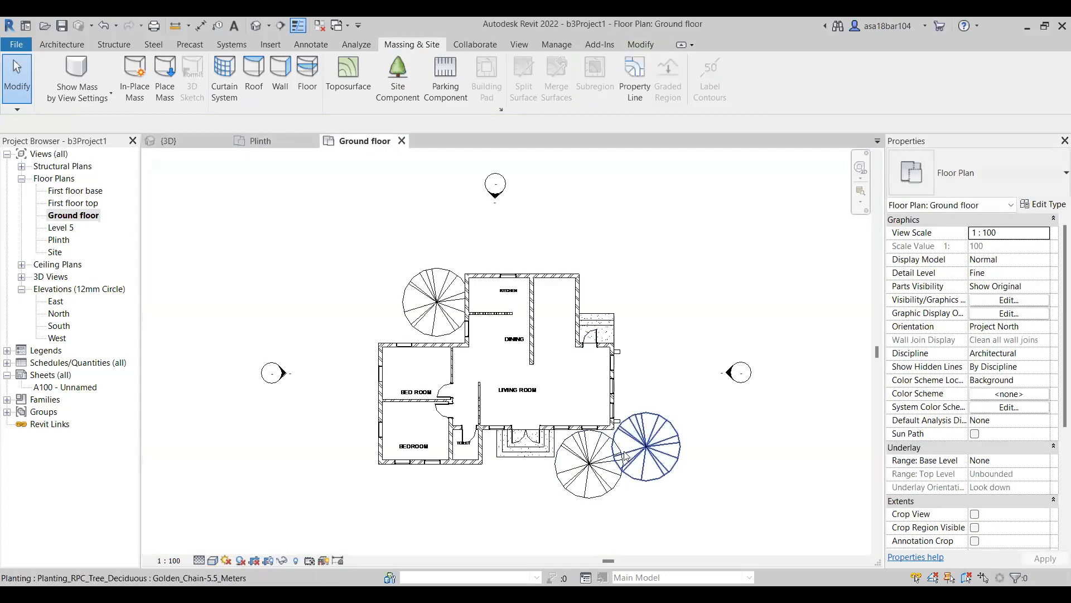
{"action": "left_click_drag", "start_coordinate": [632, 449], "coordinate": [345, 494]}
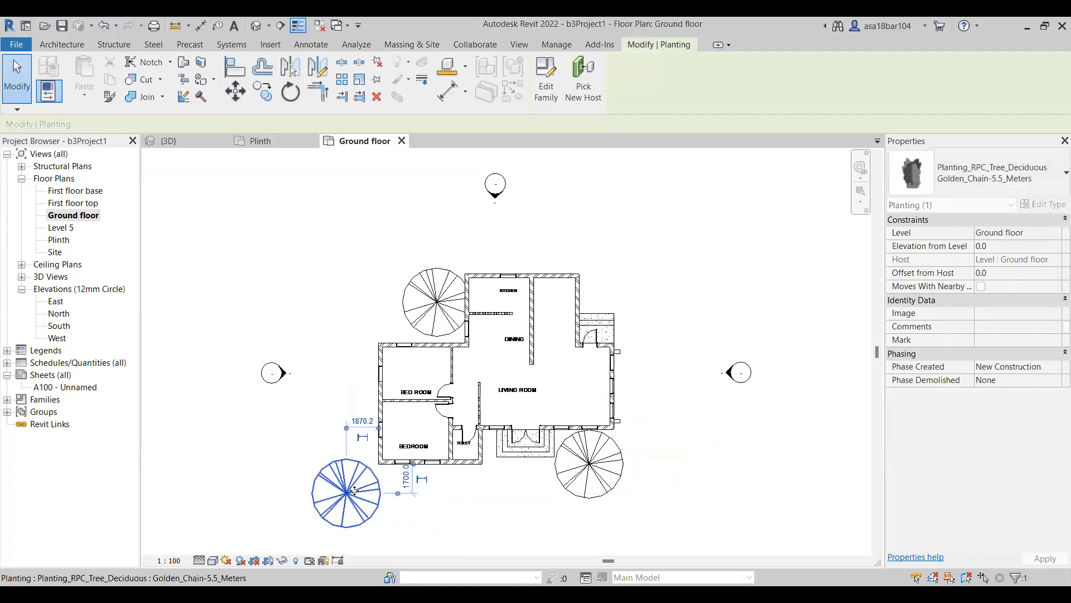
{"action": "left_click_drag", "start_coordinate": [369, 493], "coordinate": [347, 466], "text": "ctrl"}
{"action": "scroll", "coordinate": [352, 380], "scroll_direction": "down", "scroll_amount": 2}
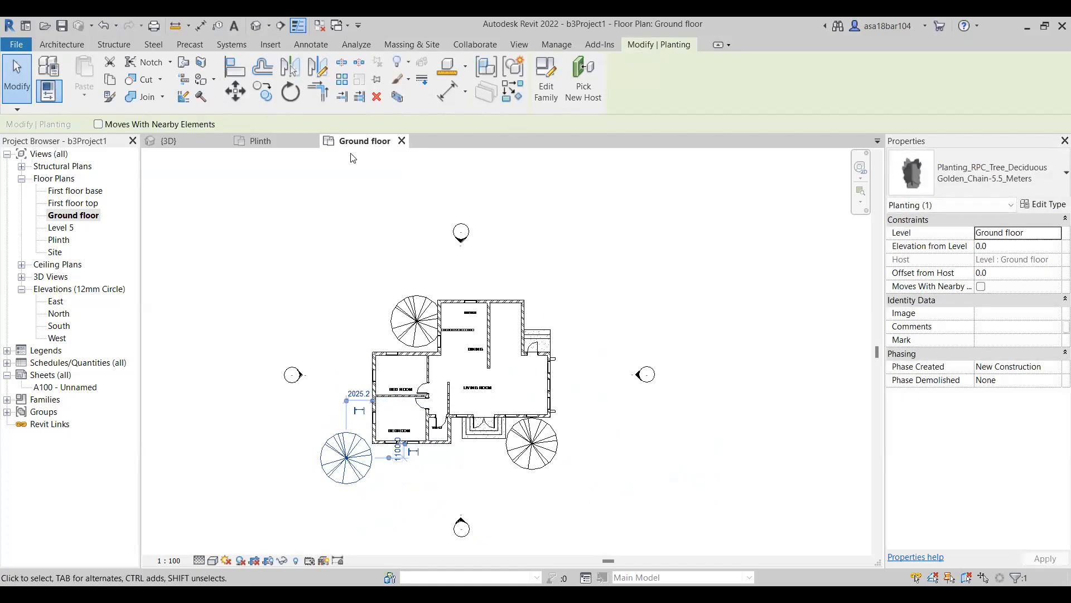
{"action": "scroll", "coordinate": [360, 427], "scroll_direction": "up", "scroll_amount": 1}
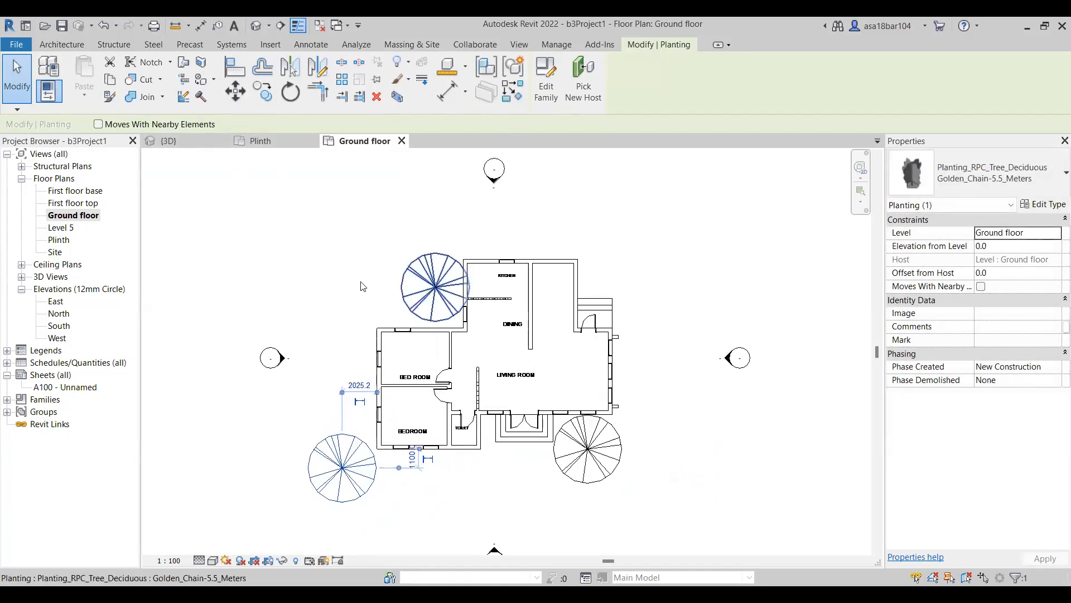
Switch to the Plinth floor plan and set its visual style to Shaded.
{"action": "left_click", "coordinate": [255, 140]}
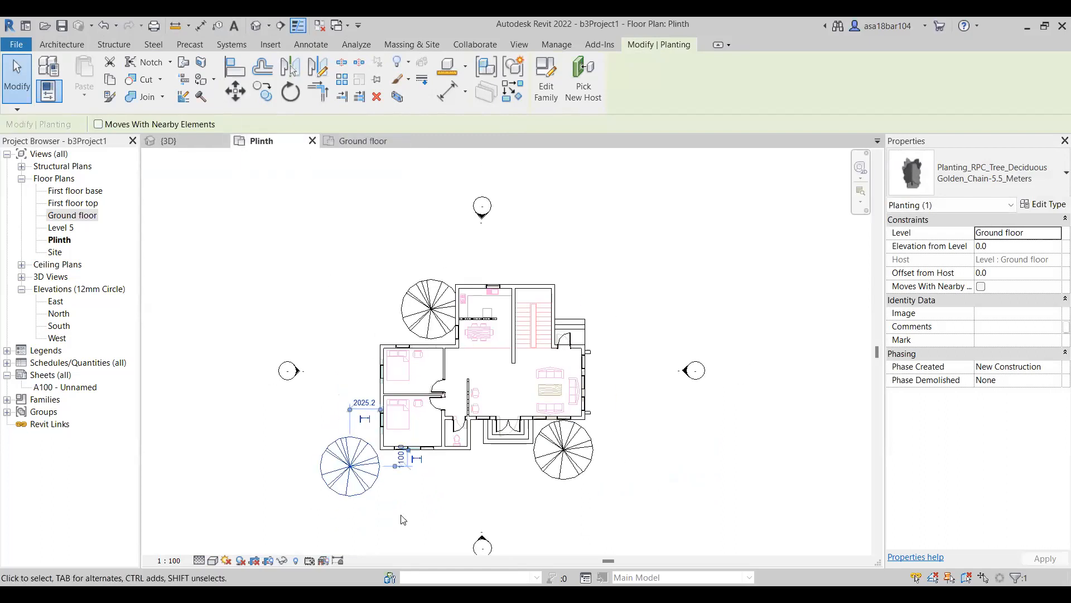
{"action": "left_click", "coordinate": [213, 561]}
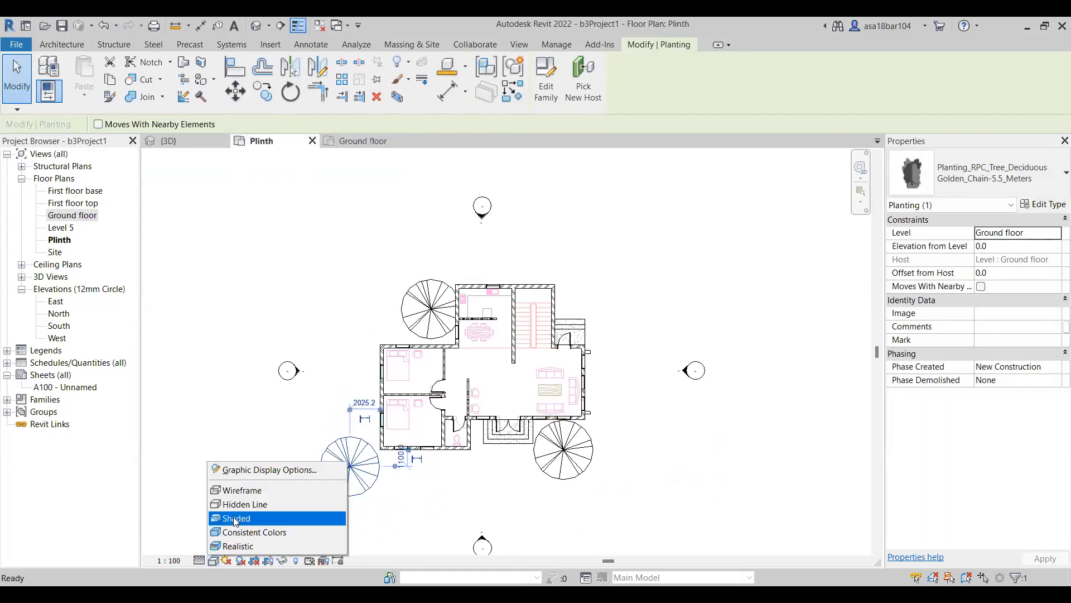
{"action": "left_click", "coordinate": [233, 517]}
{"action": "scroll", "coordinate": [503, 372], "scroll_direction": "up", "scroll_amount": 2}
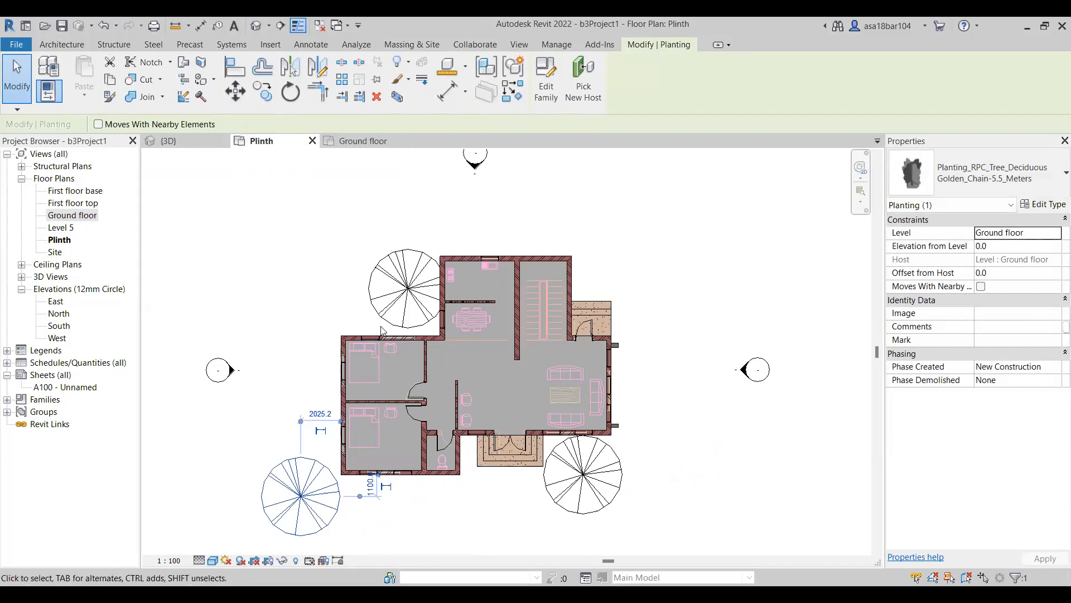
Move the tree in the rear-left recess away from the building, about 2800 mm from the kitchen's side wall.
{"action": "left_click", "coordinate": [409, 281]}
{"action": "left_click_drag", "start_coordinate": [409, 281], "coordinate": [386, 284]}
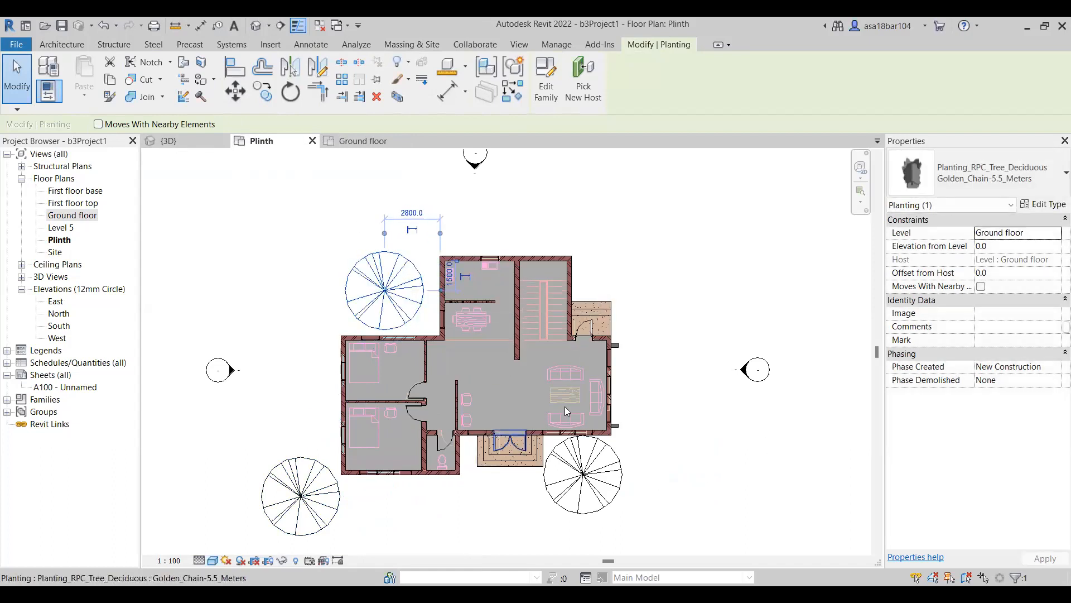
Enable Cast Shadows in the Plinth plan's graphic display options and look through the Lighting and Realistic settings.
{"action": "scroll", "coordinate": [447, 401], "scroll_direction": "up", "scroll_amount": 2}
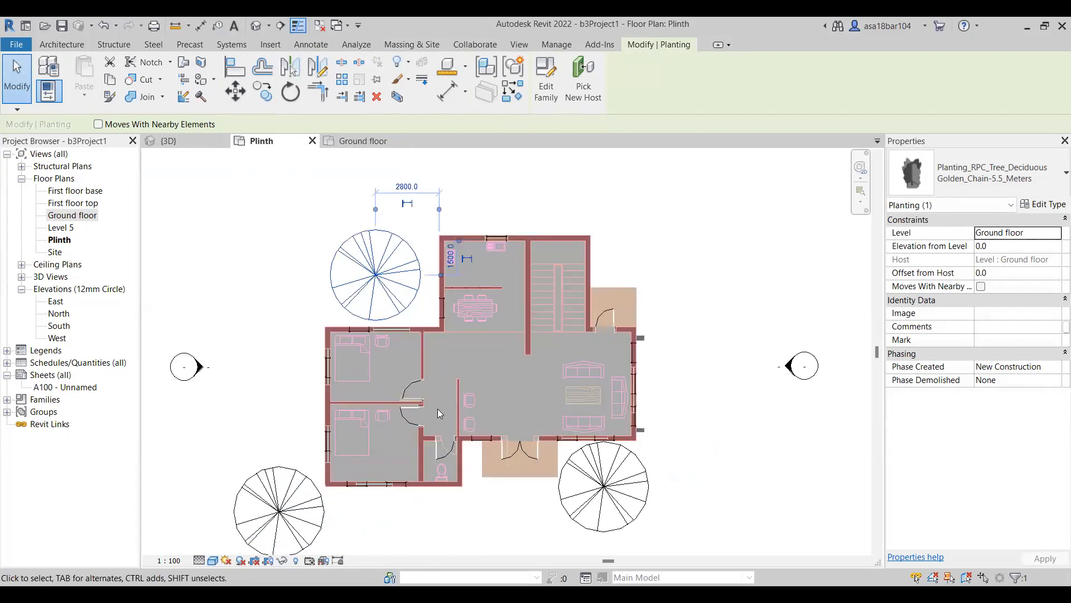
{"action": "left_click", "coordinate": [213, 560]}
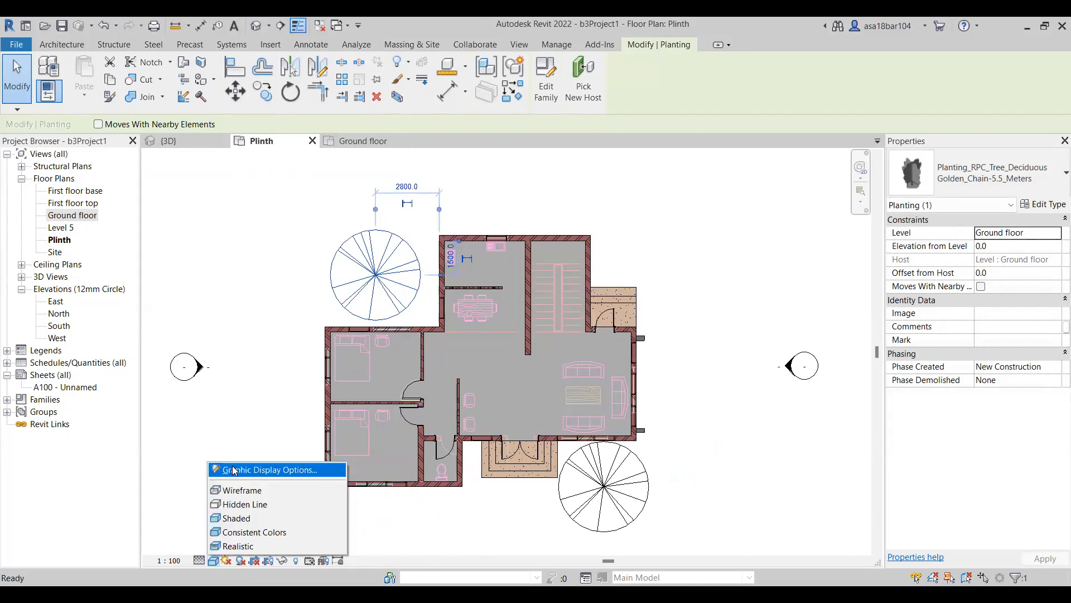
{"action": "left_click", "coordinate": [233, 470]}
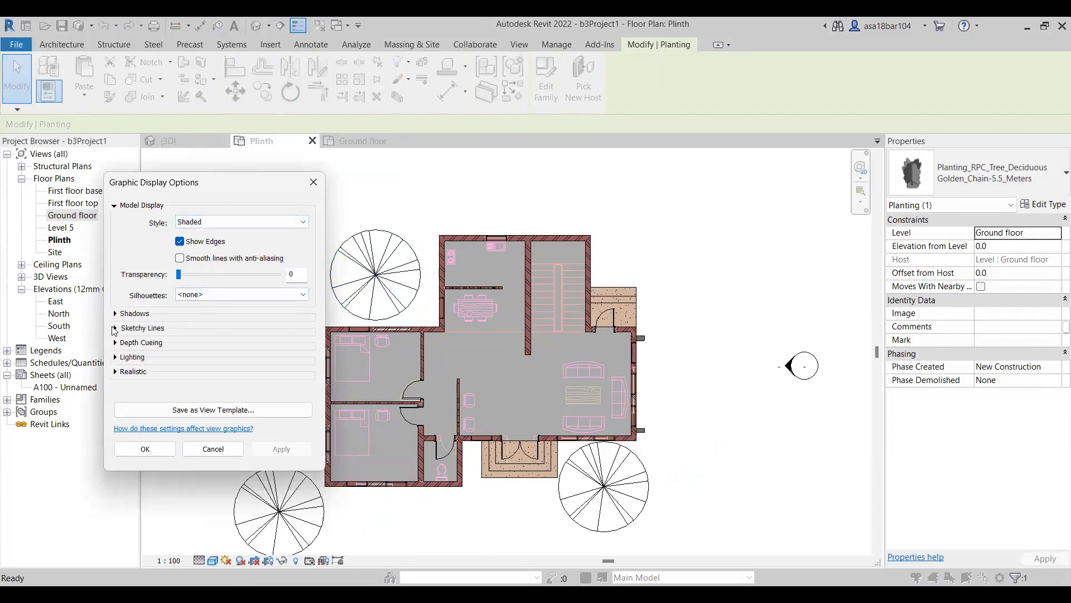
{"action": "left_click", "coordinate": [114, 314]}
{"action": "left_click", "coordinate": [180, 323]}
{"action": "left_click", "coordinate": [282, 476]}
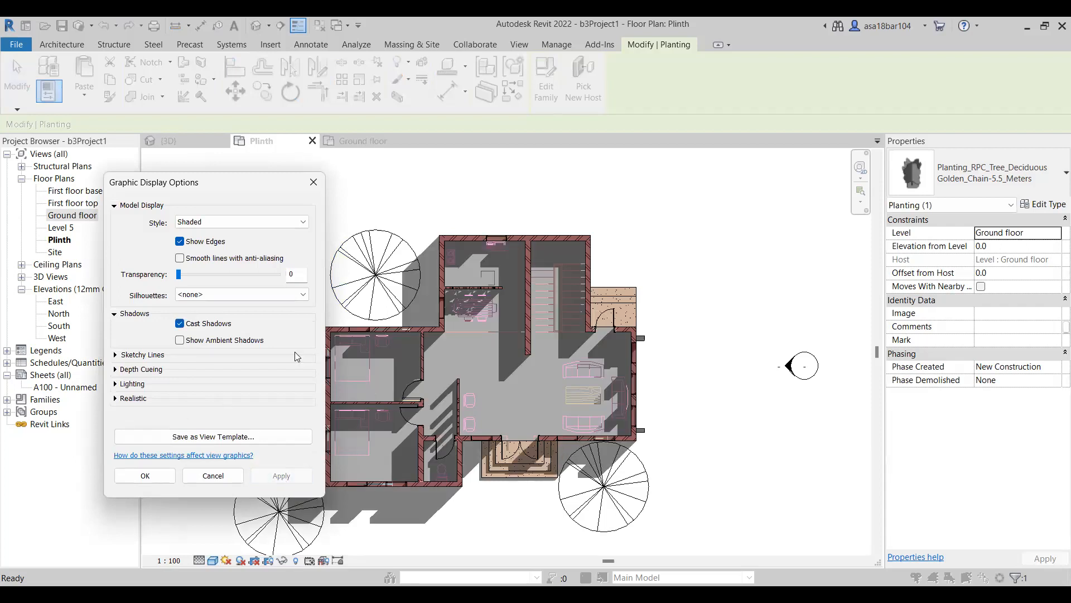
{"action": "left_click", "coordinate": [115, 398]}
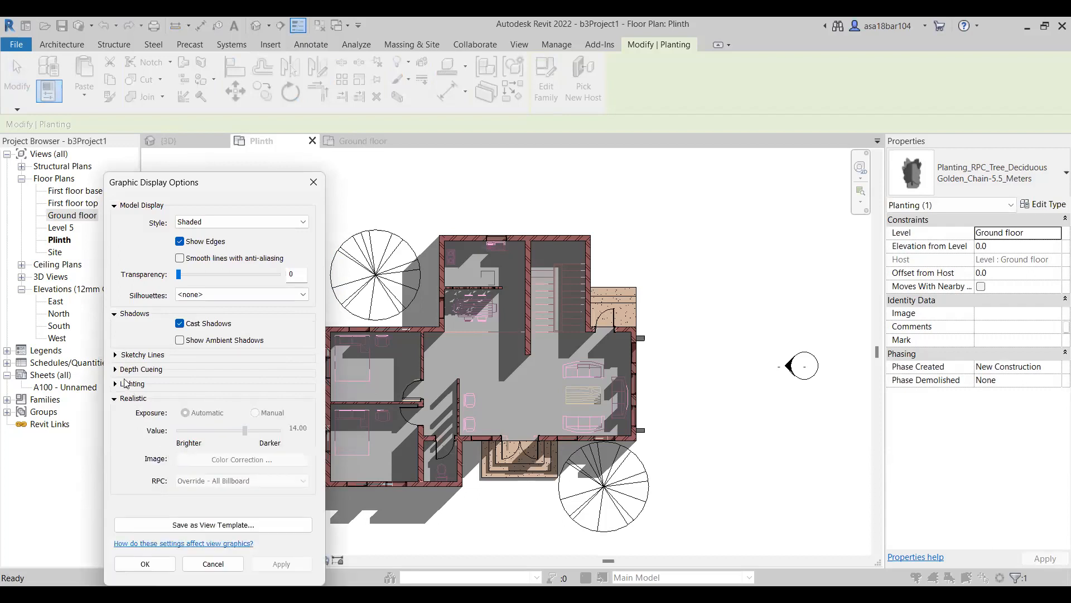
{"action": "left_click", "coordinate": [115, 384]}
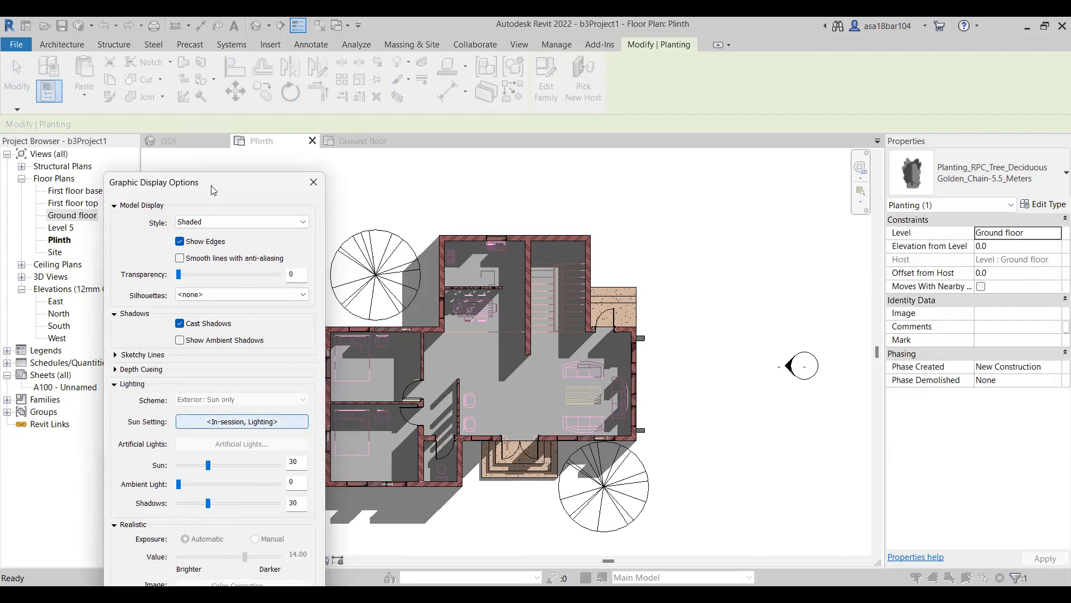
{"action": "left_click_drag", "start_coordinate": [214, 190], "coordinate": [176, 85]}
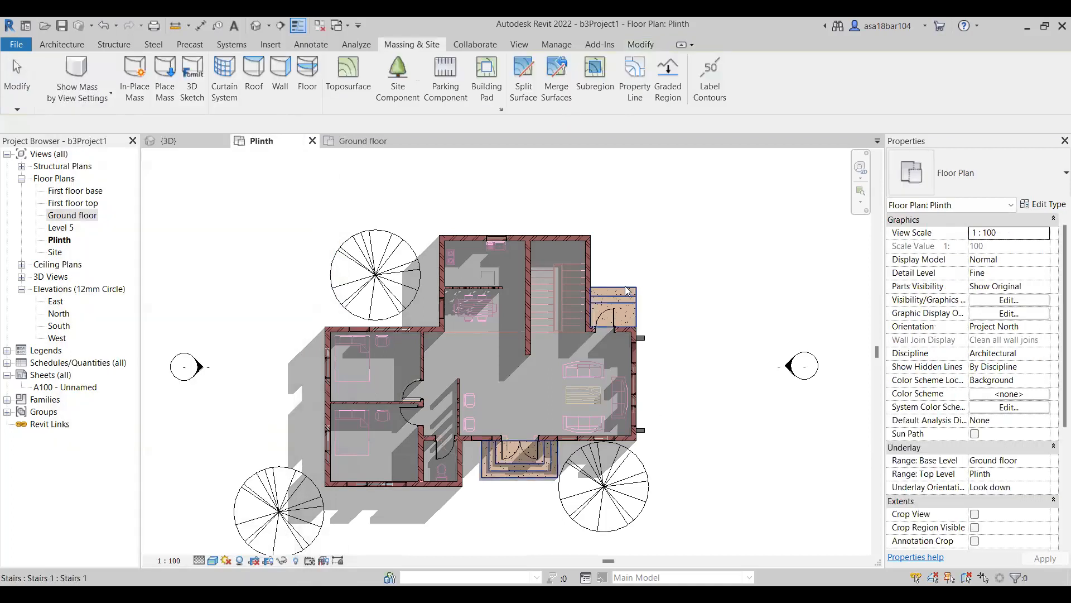
In the 3D view, nudge the tree at the front-right corner farther out from the building, toward the front and the side.
{"action": "left_click", "coordinate": [351, 138]}
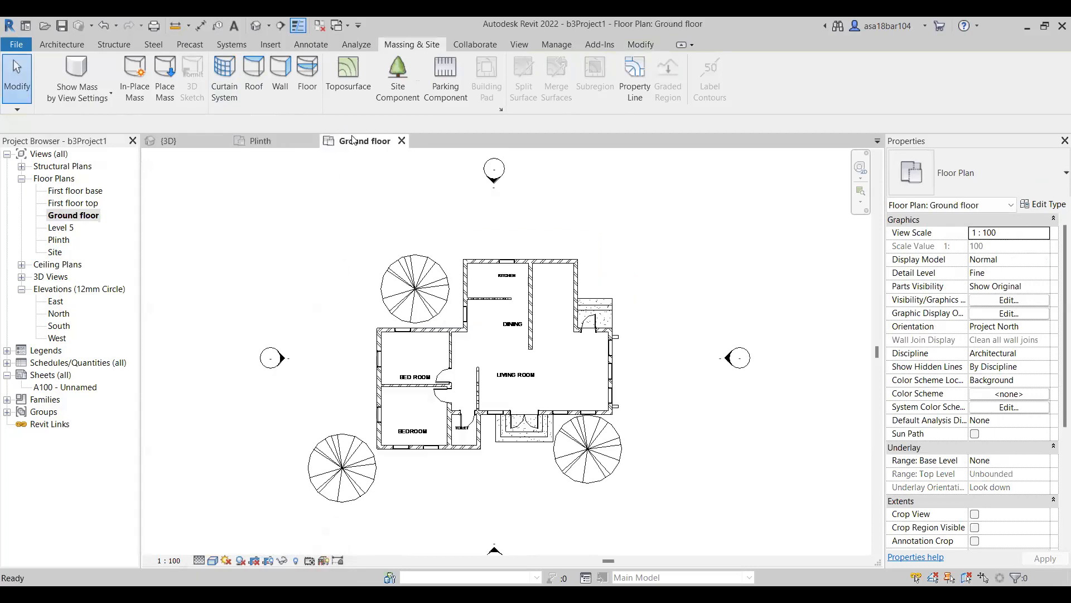
{"action": "left_click", "coordinate": [245, 141]}
{"action": "left_click", "coordinate": [169, 140]}
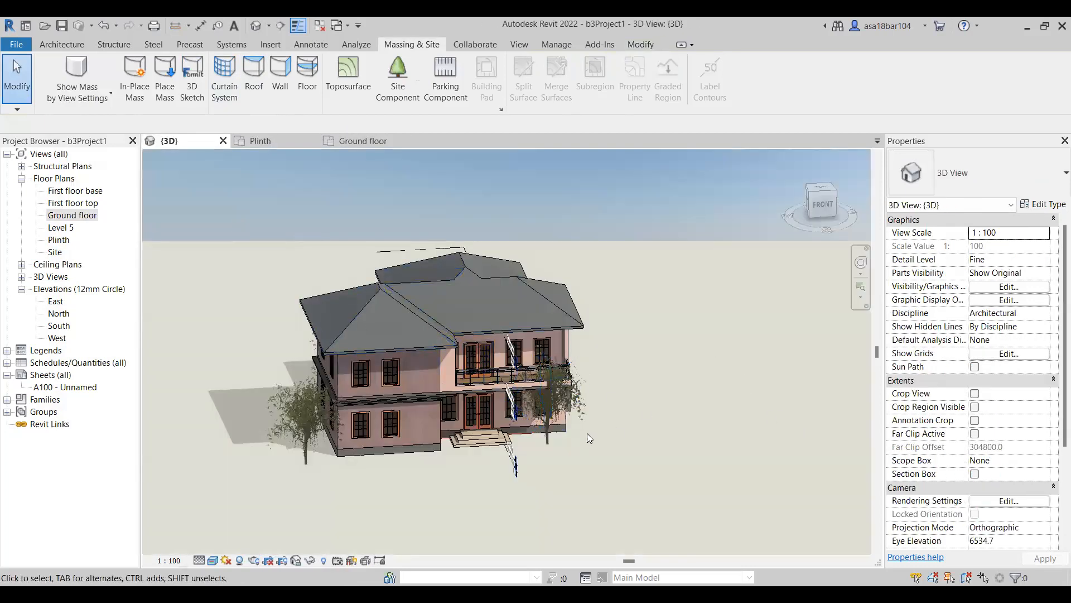
{"action": "scroll", "coordinate": [587, 433], "scroll_direction": "up", "scroll_amount": 3}
{"action": "scroll", "coordinate": [519, 390], "scroll_direction": "up", "scroll_amount": 1}
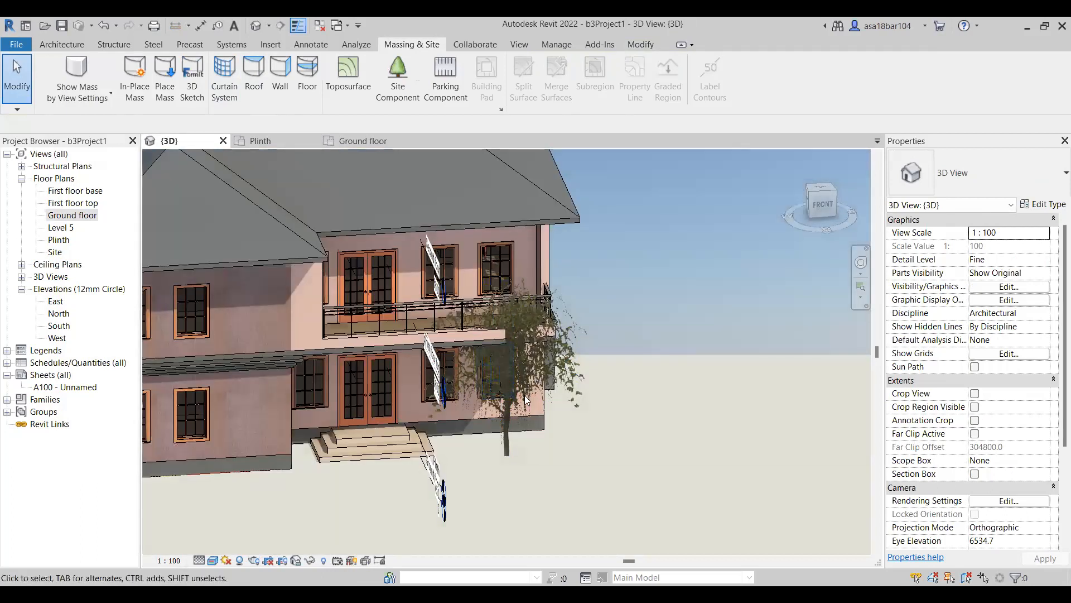
{"action": "left_click", "coordinate": [514, 420]}
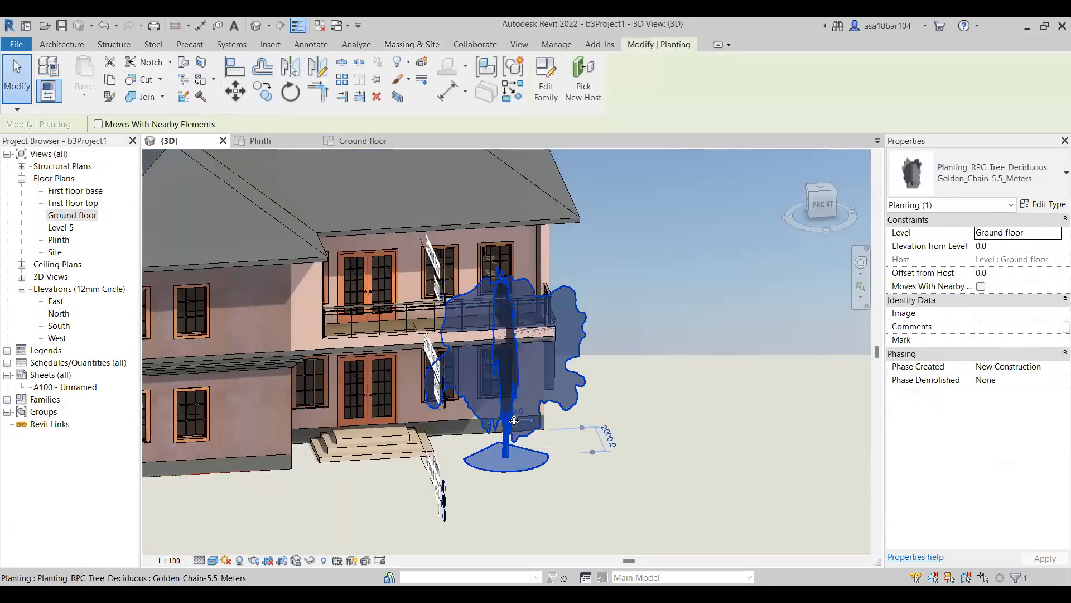
{"action": "key", "text": "Down"}
{"action": "key", "text": "Down"}
{"action": "key", "text": "Down"}
{"action": "key", "text": "Down"}
{"action": "key", "text": "Down"}
{"action": "key", "text": "Down"}
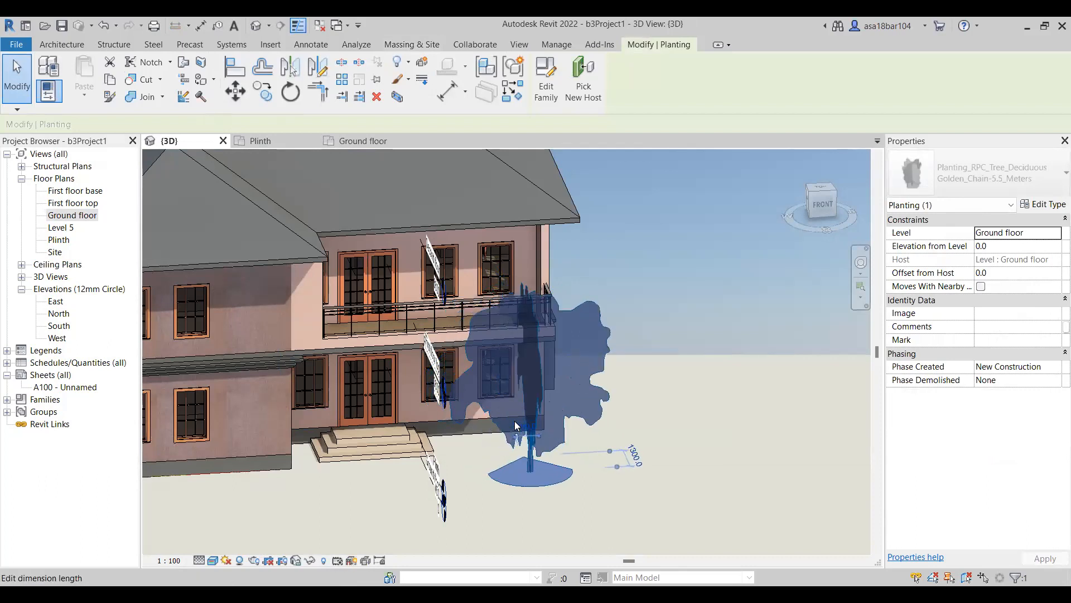
{"action": "key", "text": "Down"}
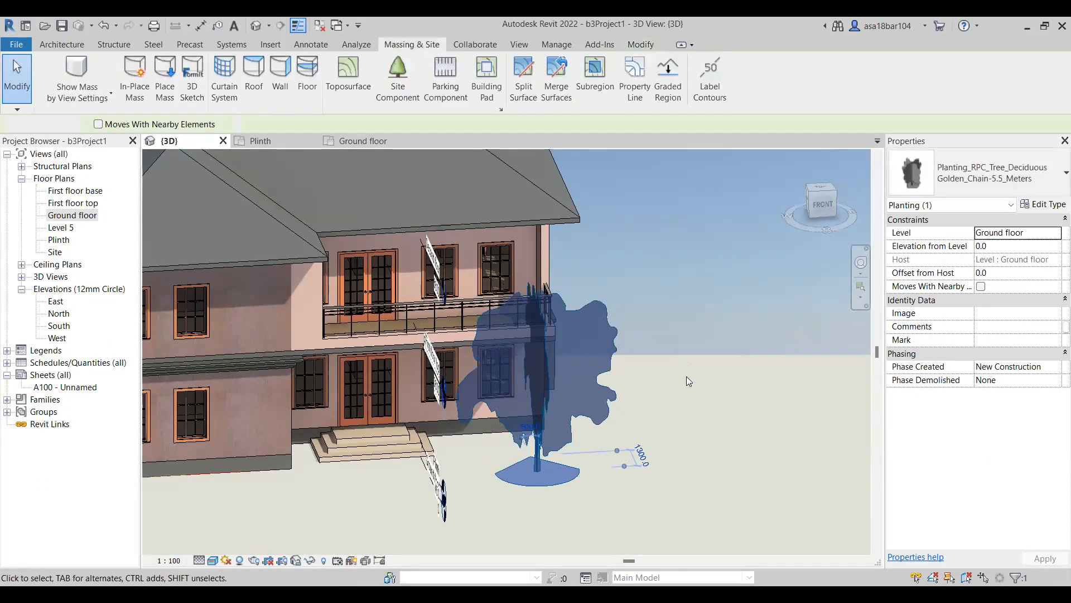
{"action": "left_click", "coordinate": [686, 376]}
{"action": "scroll", "coordinate": [494, 453], "scroll_direction": "down", "scroll_amount": 3}
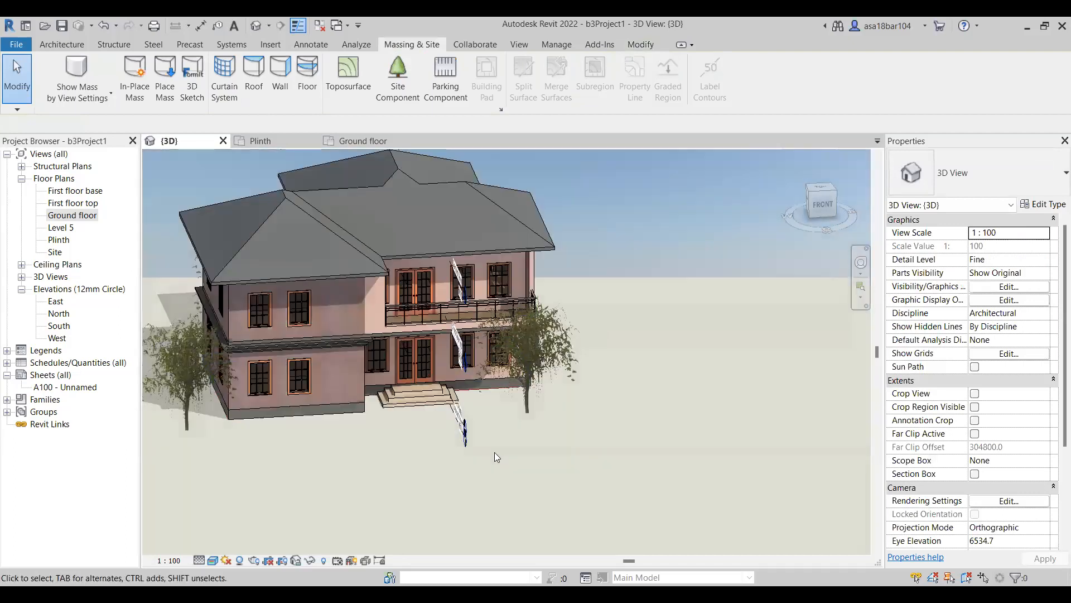
{"action": "scroll", "coordinate": [548, 431], "scroll_direction": "down", "scroll_amount": 3}
{"action": "scroll", "coordinate": [483, 325], "scroll_direction": "up", "scroll_amount": 2}
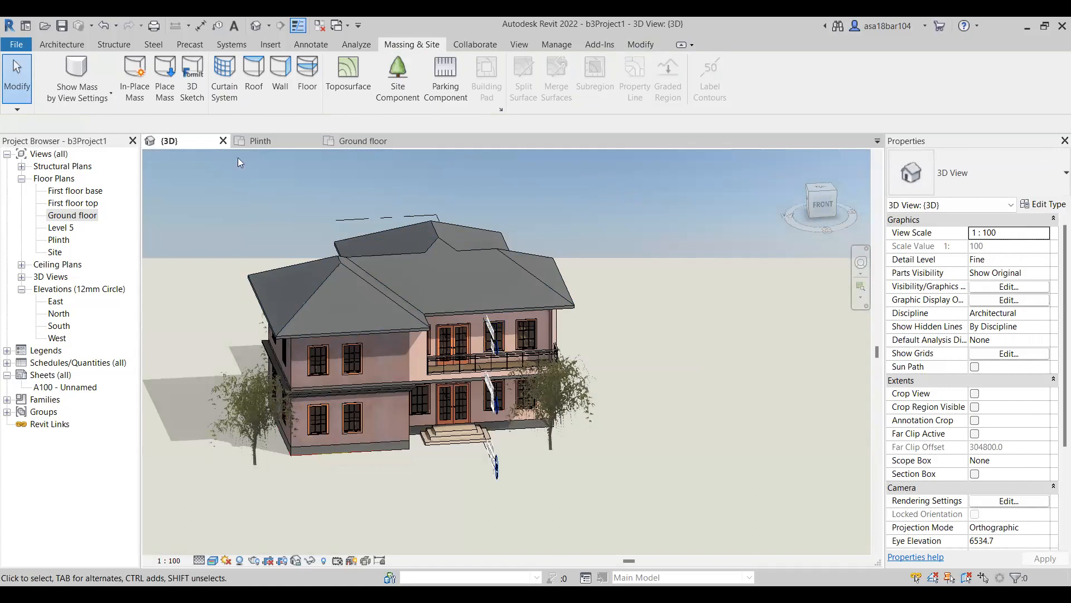
In the Plinth floor plan, turn on Crop Region Visible and leave Crop View off.
{"action": "left_click", "coordinate": [271, 140]}
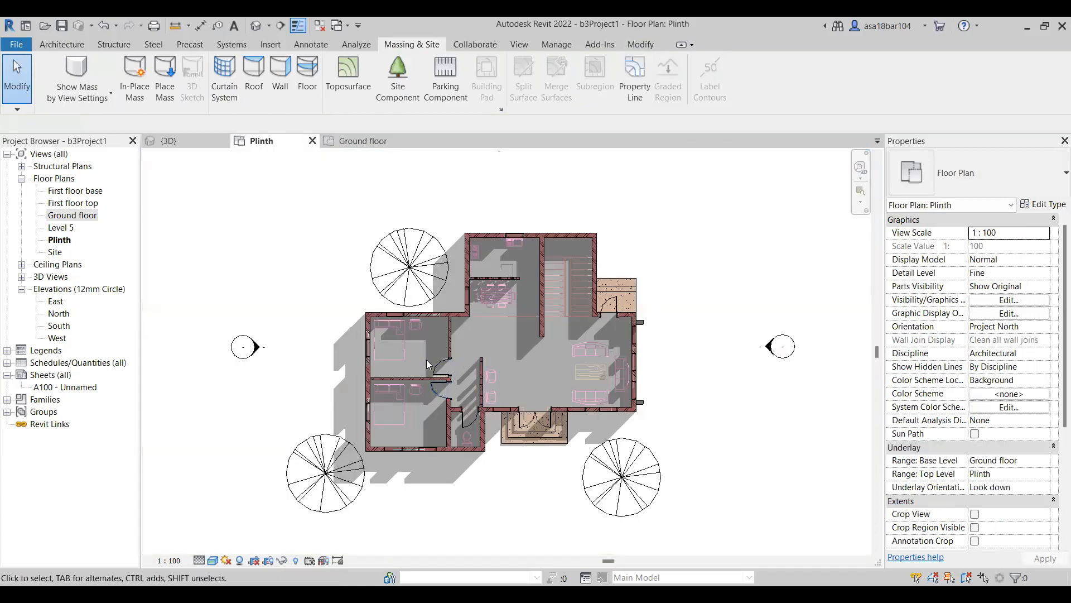
{"action": "scroll", "coordinate": [507, 352], "scroll_direction": "down", "scroll_amount": 1}
{"action": "scroll", "coordinate": [455, 343], "scroll_direction": "down", "scroll_amount": 1}
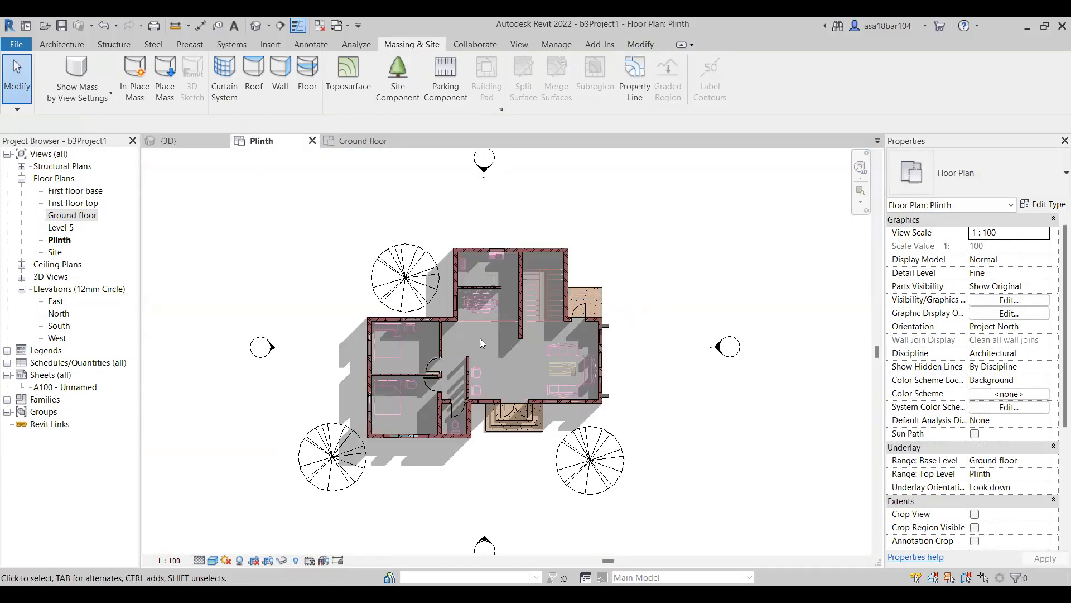
{"action": "scroll", "coordinate": [470, 349], "scroll_direction": "down", "scroll_amount": 1}
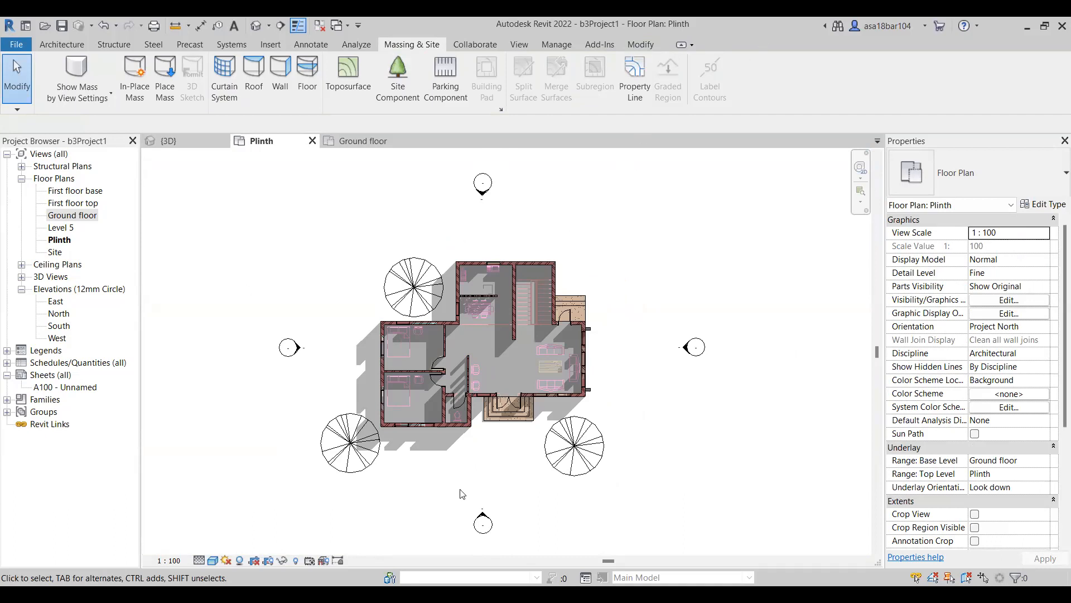
{"action": "left_click", "coordinate": [43, 45]}
{"action": "scroll", "coordinate": [949, 463], "scroll_direction": "down", "scroll_amount": 2}
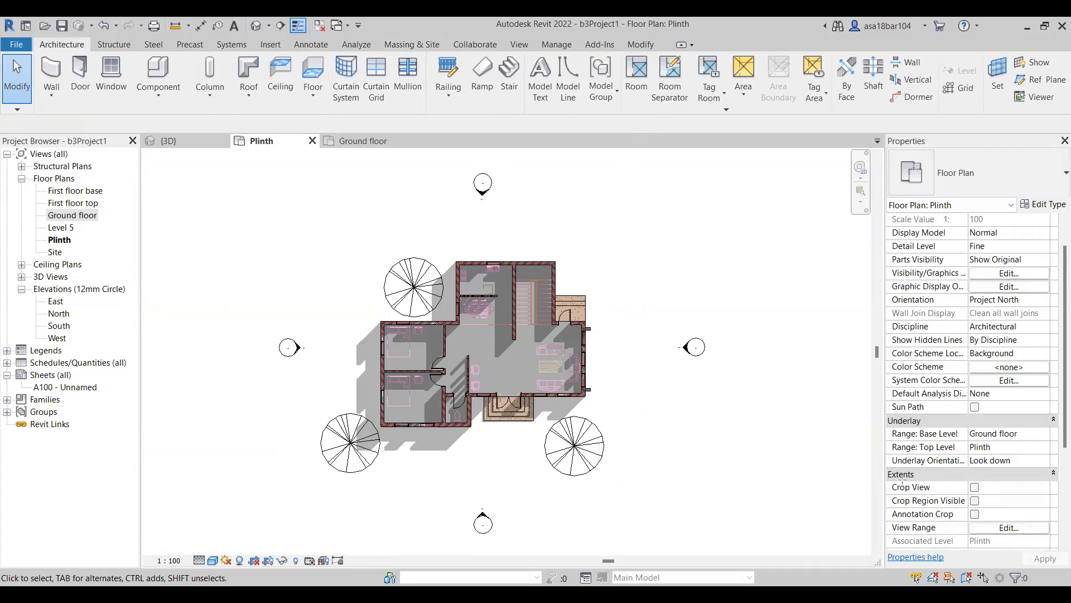
{"action": "mouse_move", "coordinate": [885, 481]}
{"action": "left_mouse_down"}
{"action": "mouse_move", "coordinate": [909, 499]}
{"action": "mouse_move", "coordinate": [1048, 525]}
{"action": "mouse_move", "coordinate": [1057, 507]}
{"action": "left_mouse_up"}
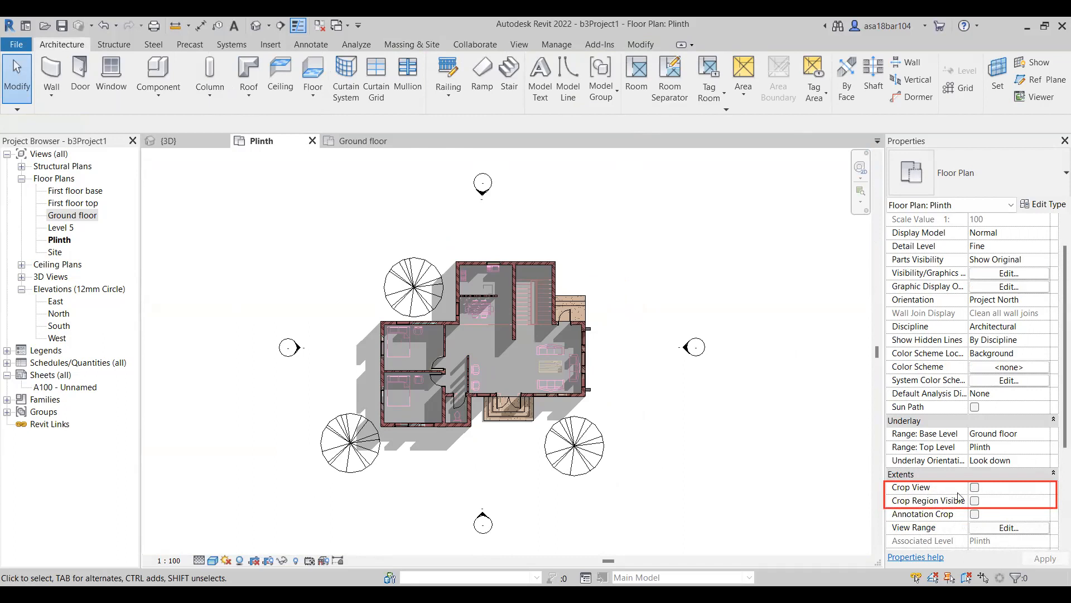
{"action": "left_click", "coordinate": [975, 489]}
{"action": "left_click", "coordinate": [974, 501]}
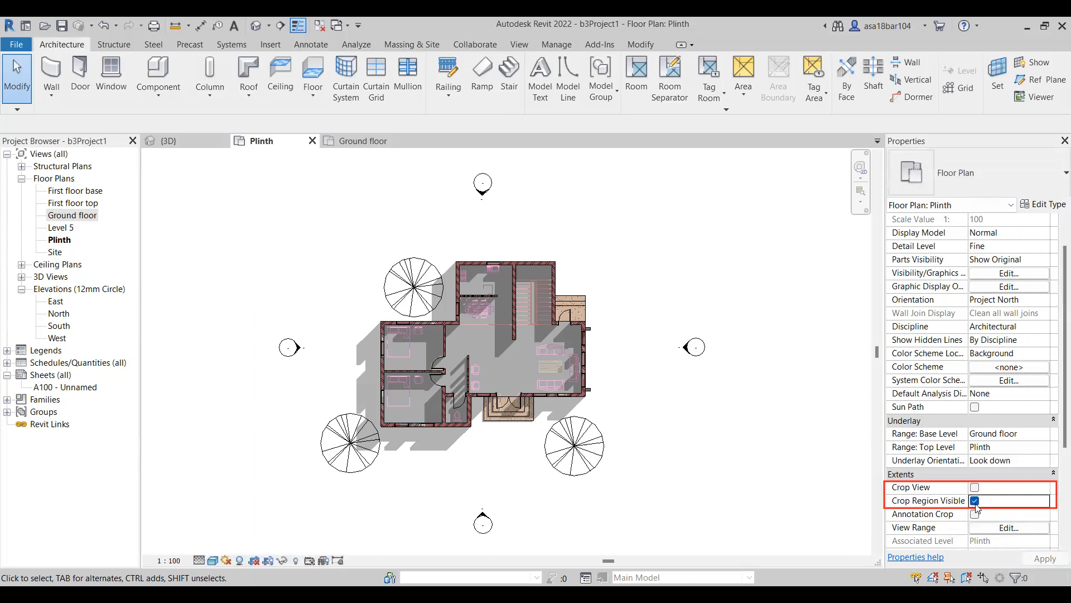
{"action": "scroll", "coordinate": [562, 324], "scroll_direction": "down", "scroll_amount": 4}
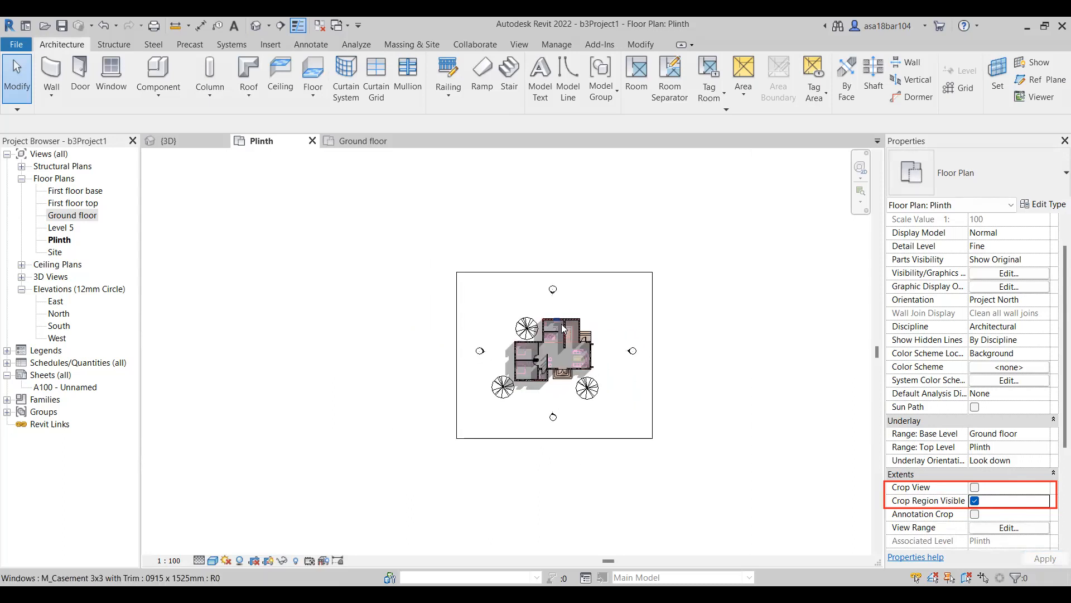
{"action": "scroll", "coordinate": [564, 328], "scroll_direction": "up", "scroll_amount": 4}
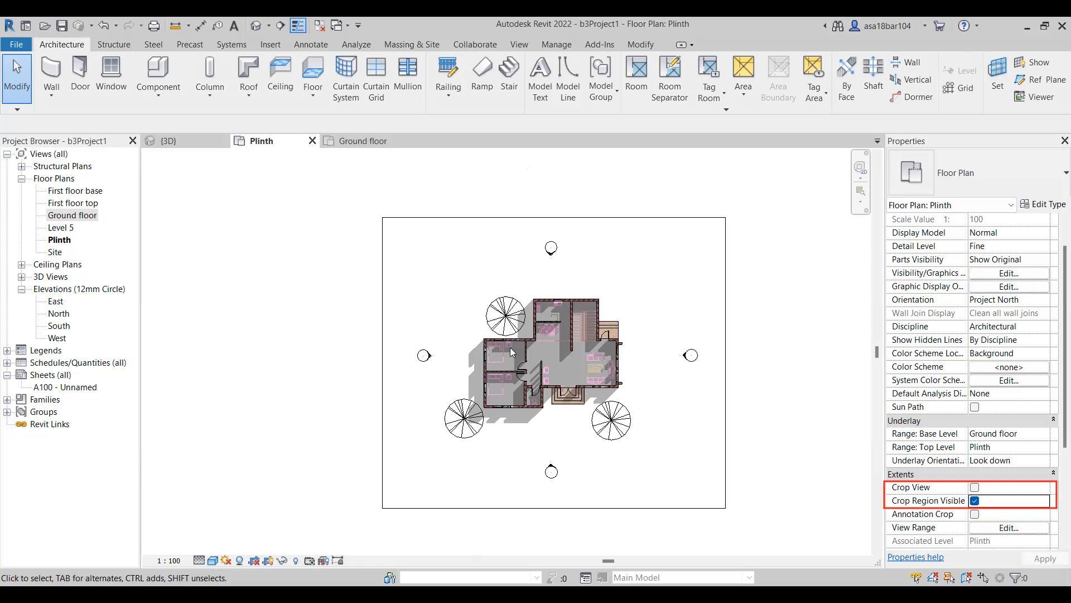
Place a perspective camera outside the front-right corner of the Plinth plan, aimed diagonally across the house past the rear-left tree.
{"action": "middle_click_drag", "start_coordinate": [454, 295], "coordinate": [445, 289]}
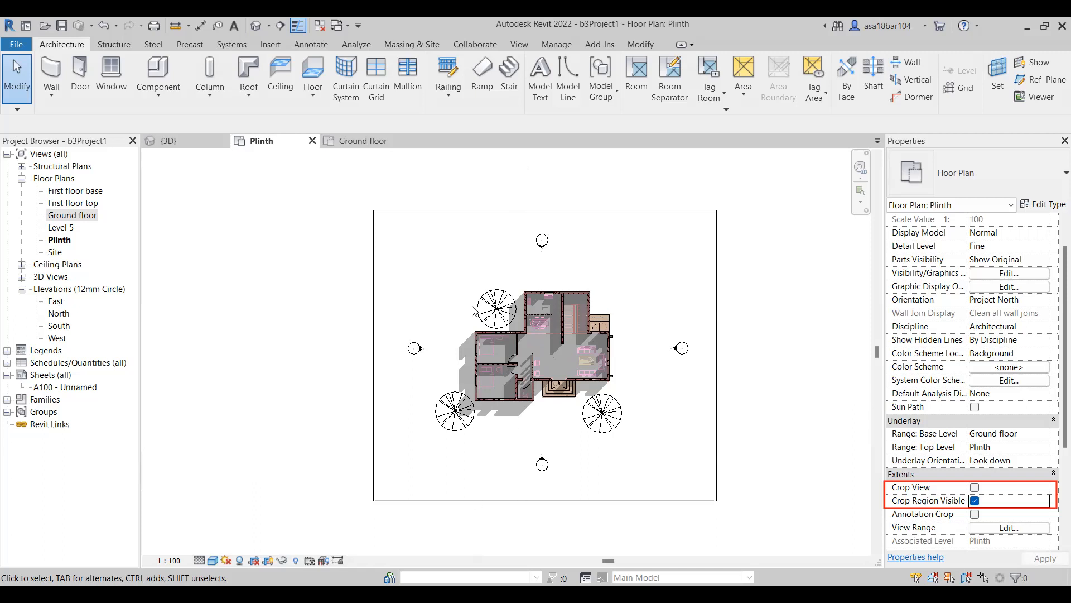
{"action": "scroll", "coordinate": [473, 310], "scroll_direction": "down", "scroll_amount": 2}
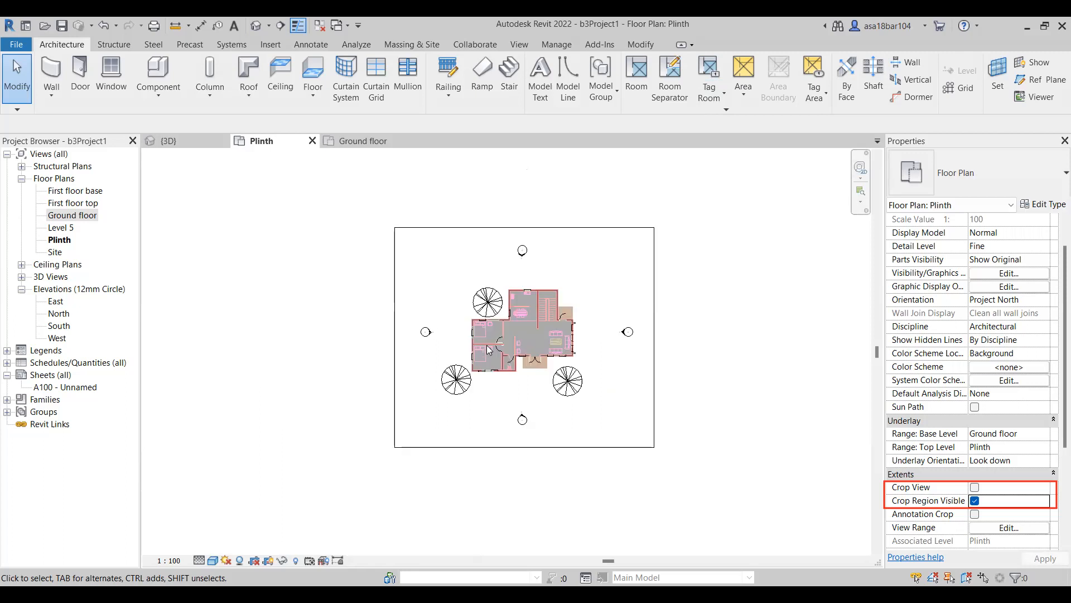
{"action": "scroll", "coordinate": [564, 210], "scroll_direction": "up", "scroll_amount": 2}
{"action": "scroll", "coordinate": [552, 206], "scroll_direction": "down", "scroll_amount": 1}
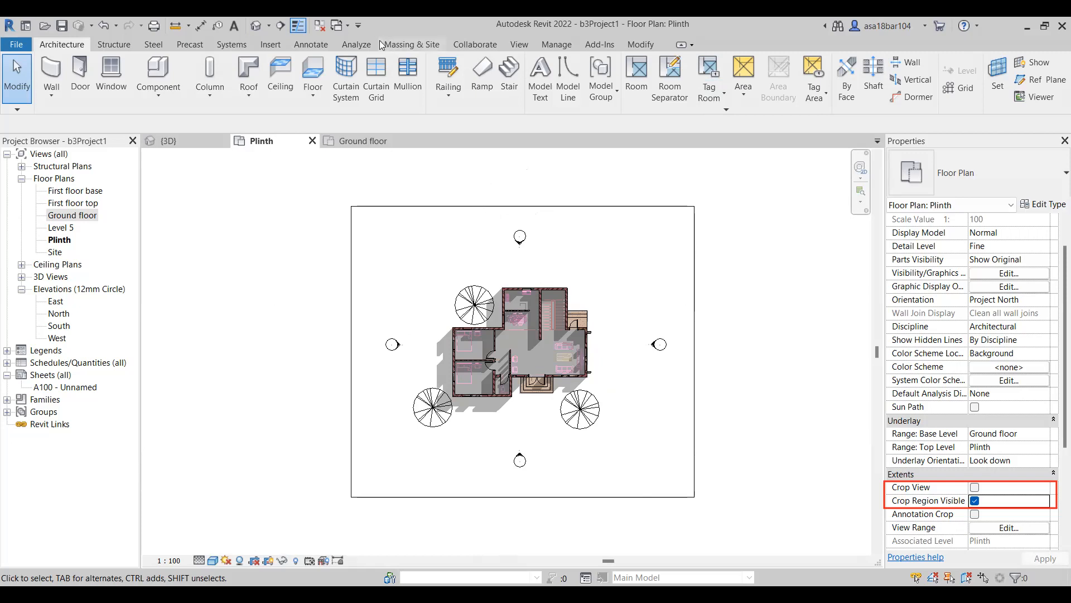
{"action": "left_click", "coordinate": [519, 44]}
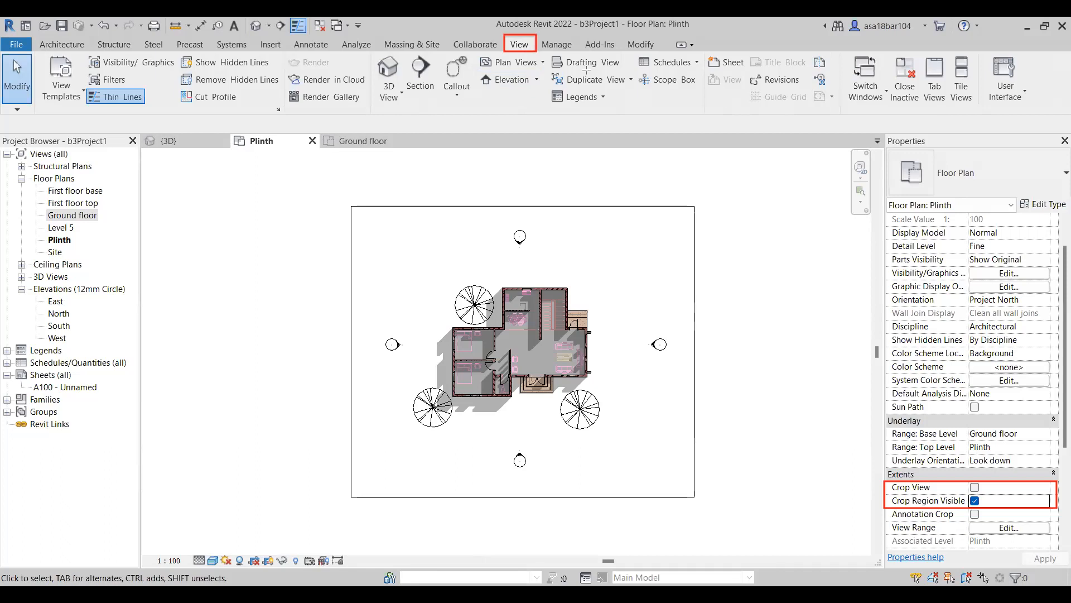
{"action": "left_click", "coordinate": [393, 104]}
{"action": "left_click", "coordinate": [412, 147]}
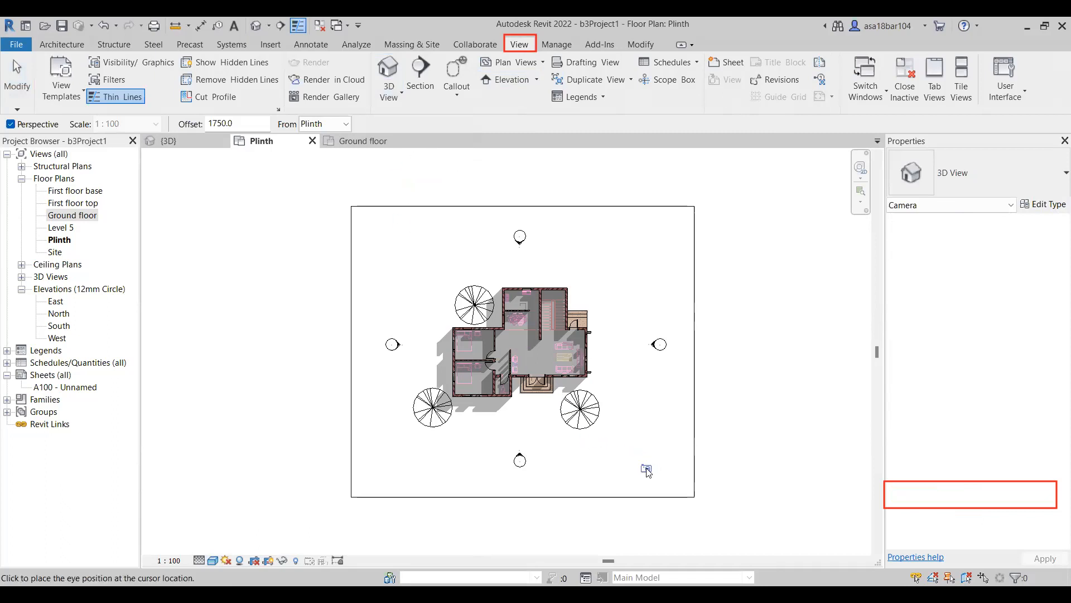
{"action": "left_click", "coordinate": [608, 463]}
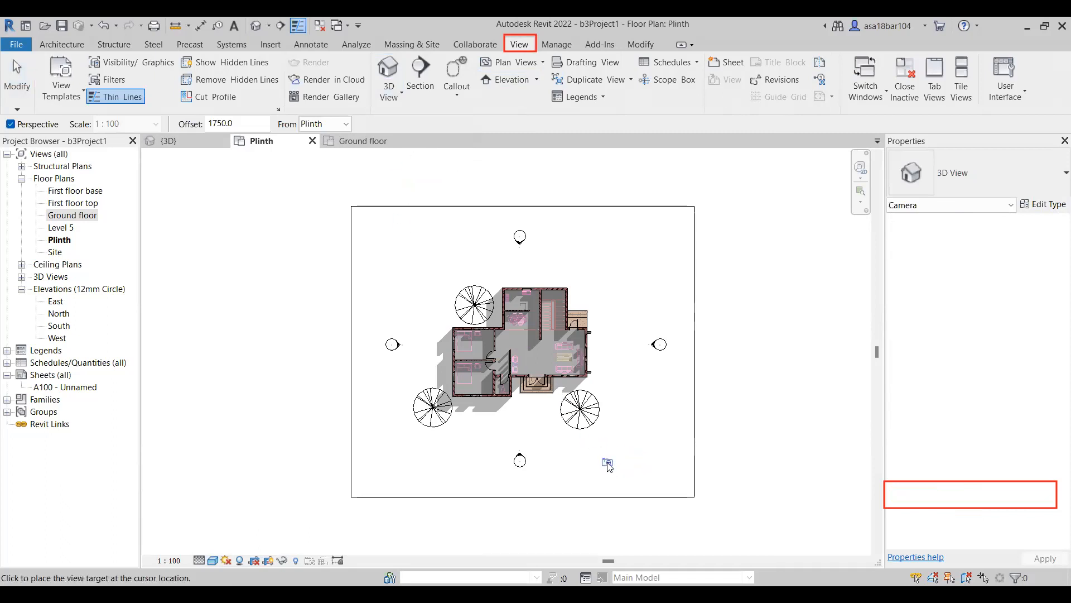
{"action": "left_click", "coordinate": [442, 252]}
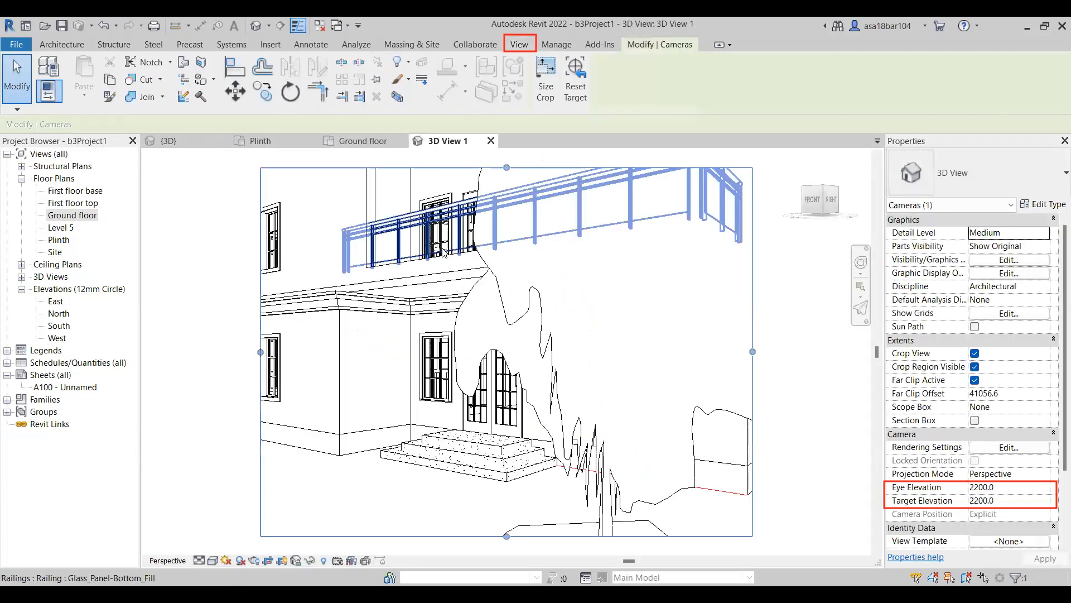
Extend the crop region of 3D View 1 on all four sides to frame the whole house and the trees.
{"action": "scroll", "coordinate": [484, 401], "scroll_direction": "down", "scroll_amount": 5}
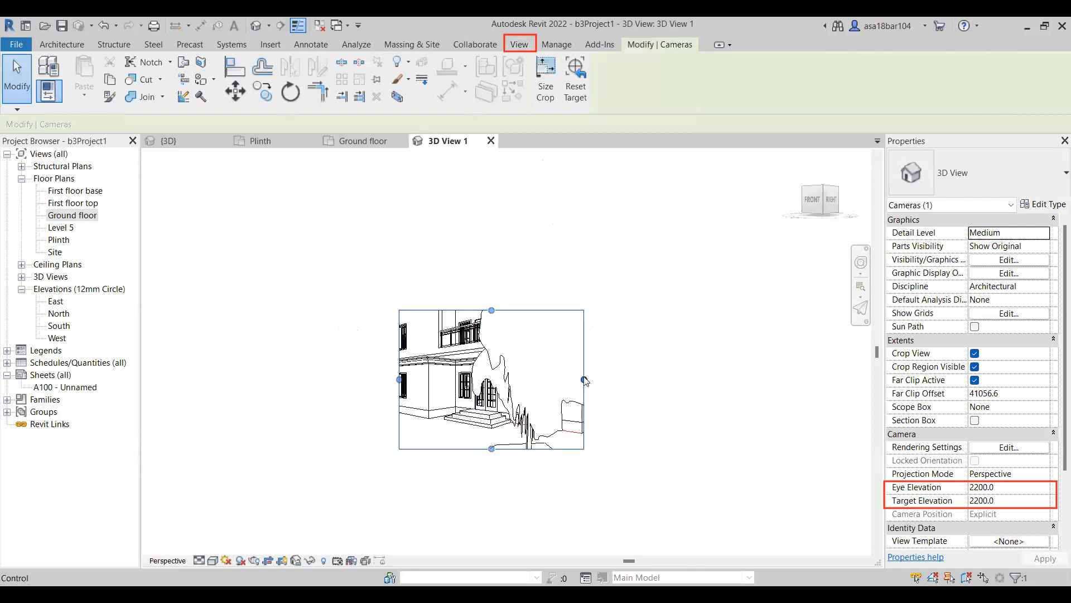
{"action": "left_click_drag", "start_coordinate": [586, 381], "coordinate": [737, 379]}
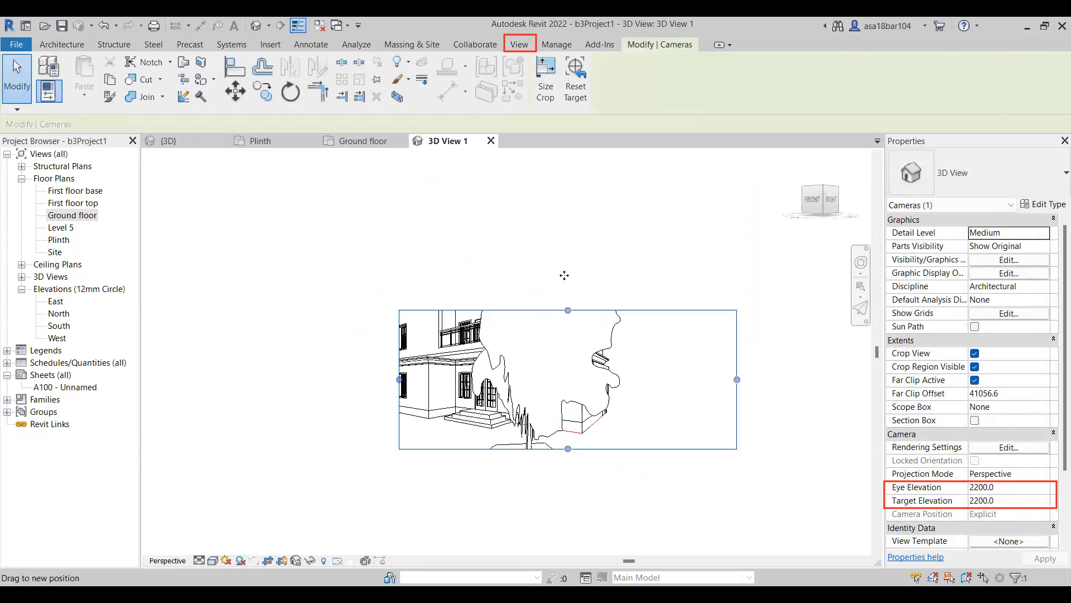
{"action": "left_click_drag", "start_coordinate": [565, 275], "coordinate": [568, 196]}
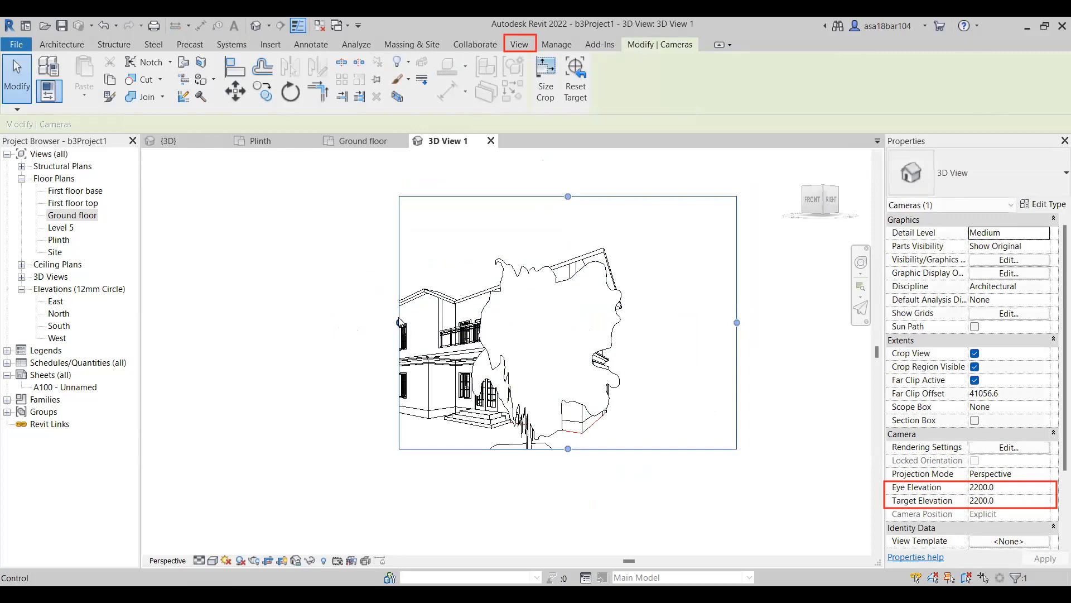
{"action": "left_click_drag", "start_coordinate": [399, 320], "coordinate": [387, 321]}
{"action": "left_click", "coordinate": [286, 332]}
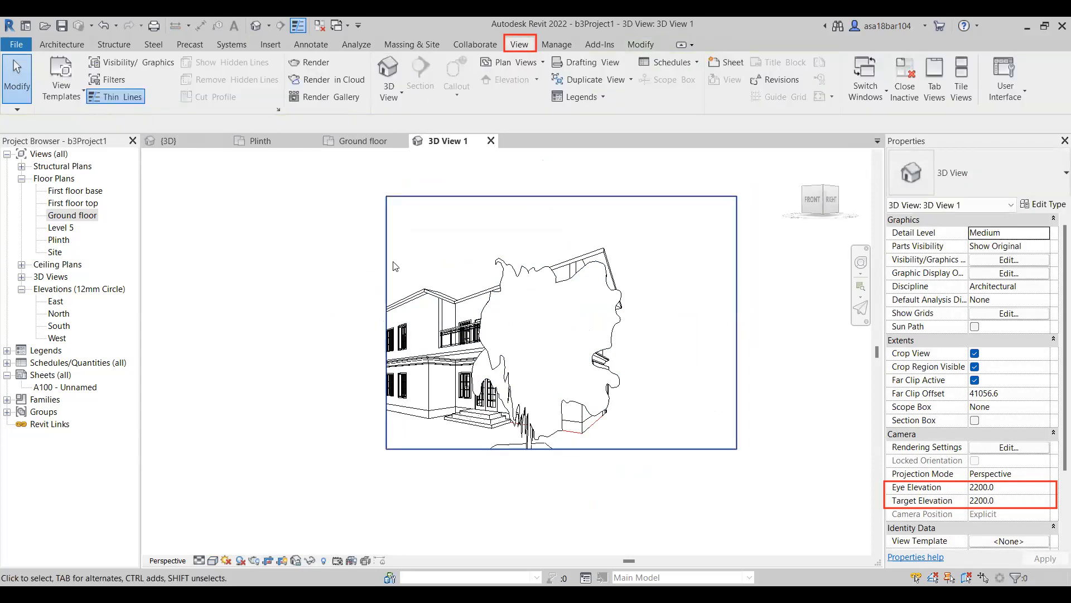
{"action": "left_click", "coordinate": [386, 322]}
{"action": "left_click_drag", "start_coordinate": [374, 324], "coordinate": [269, 325]}
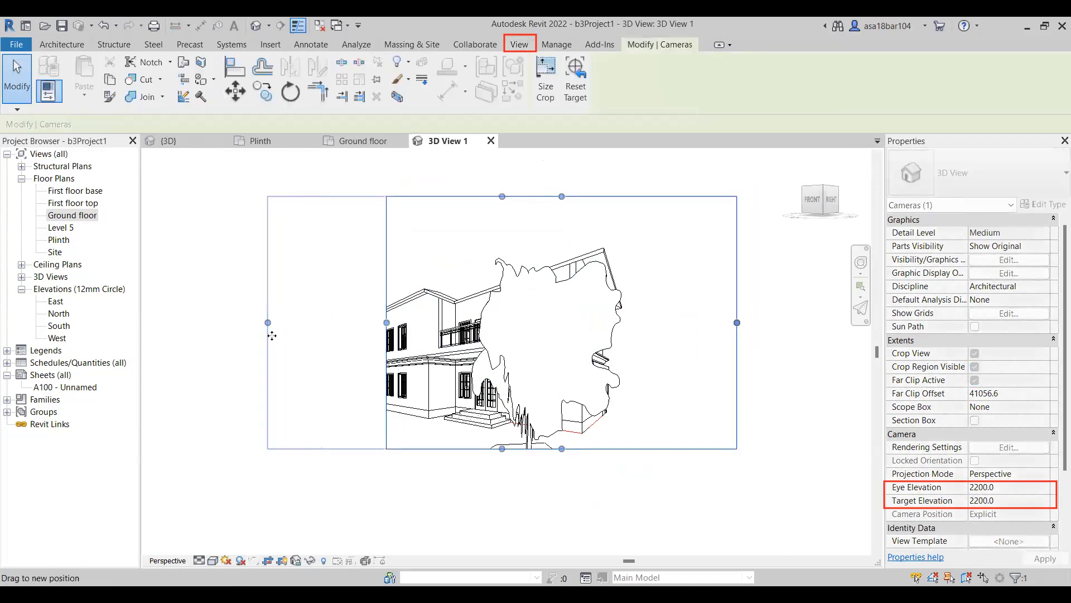
{"action": "left_click_drag", "start_coordinate": [502, 450], "coordinate": [503, 505]}
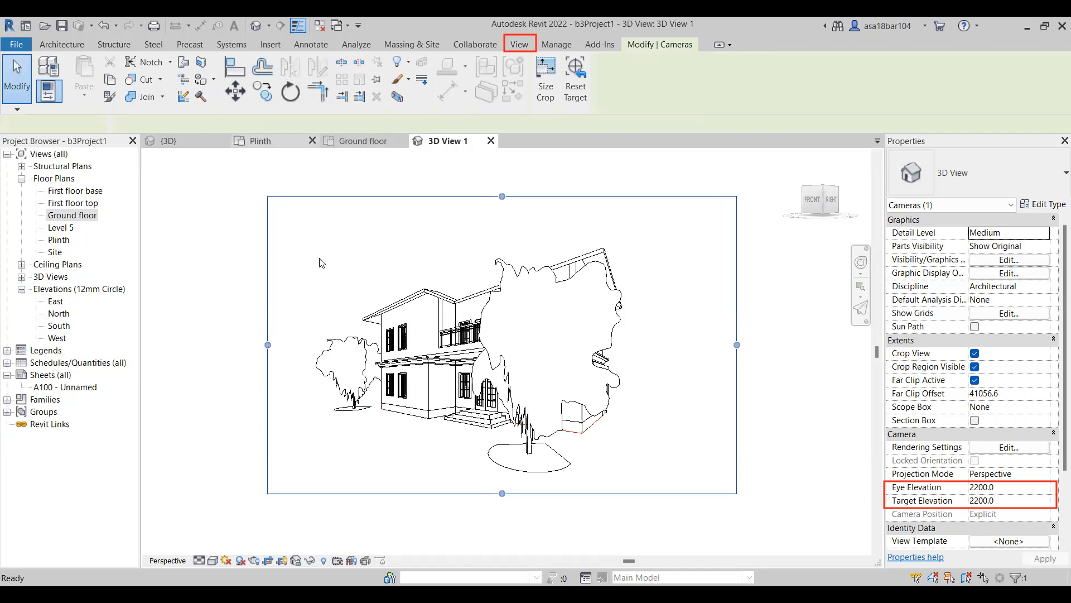
Delete the camera of 3D View 1 in the Plinth plan, together with its view.
{"action": "left_click_drag", "start_coordinate": [608, 462], "coordinate": [497, 481]}
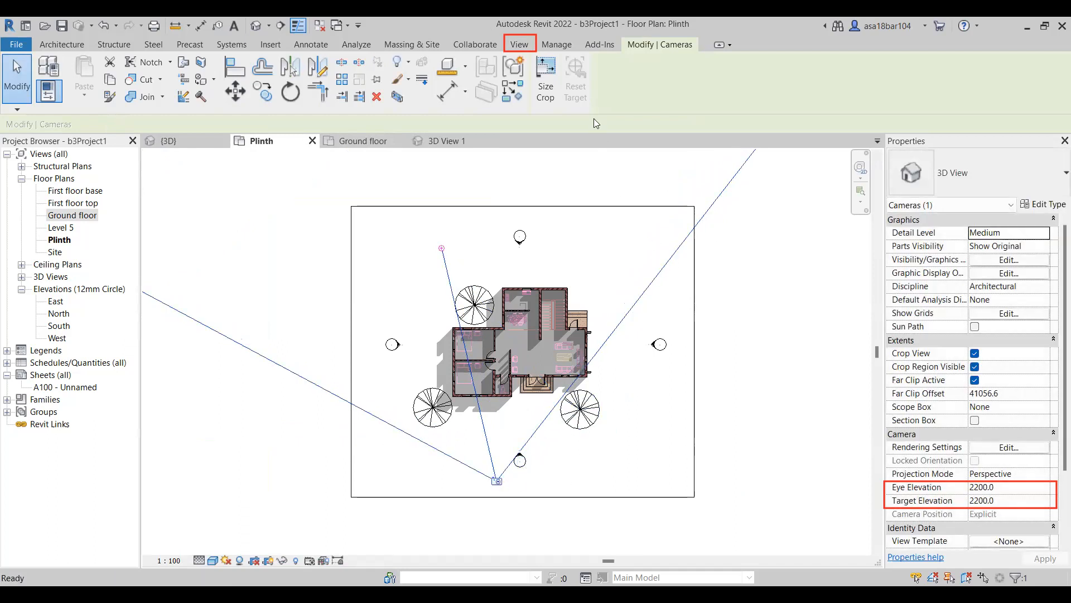
{"action": "key", "text": "Delete"}
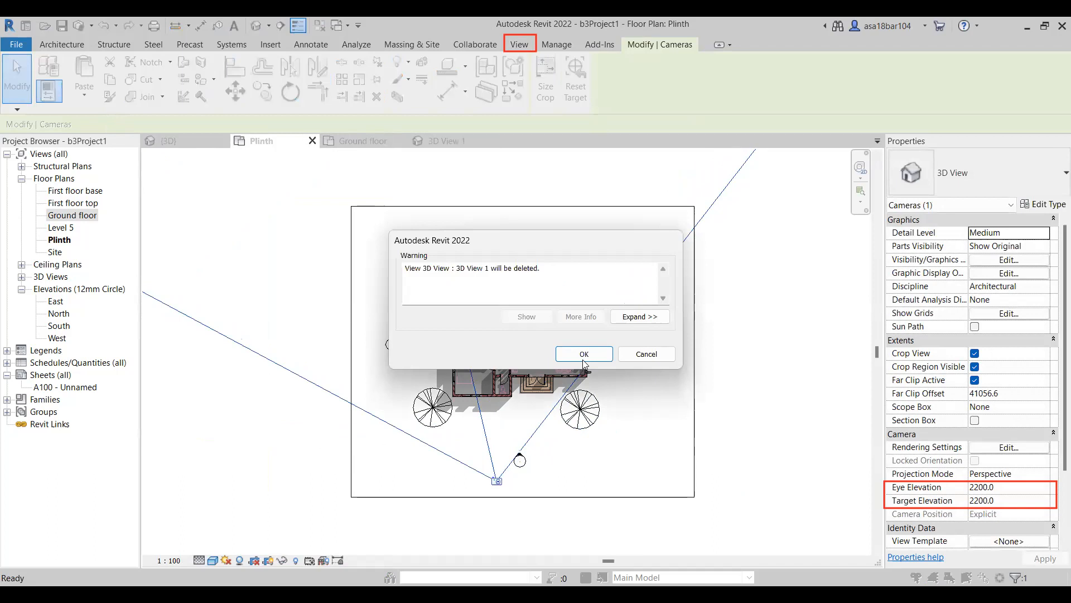
{"action": "key", "text": "Return"}
Place a perspective camera in front of the house on the Plinth plan, aimed past the rear-right corner.
{"action": "left_click", "coordinate": [389, 92]}
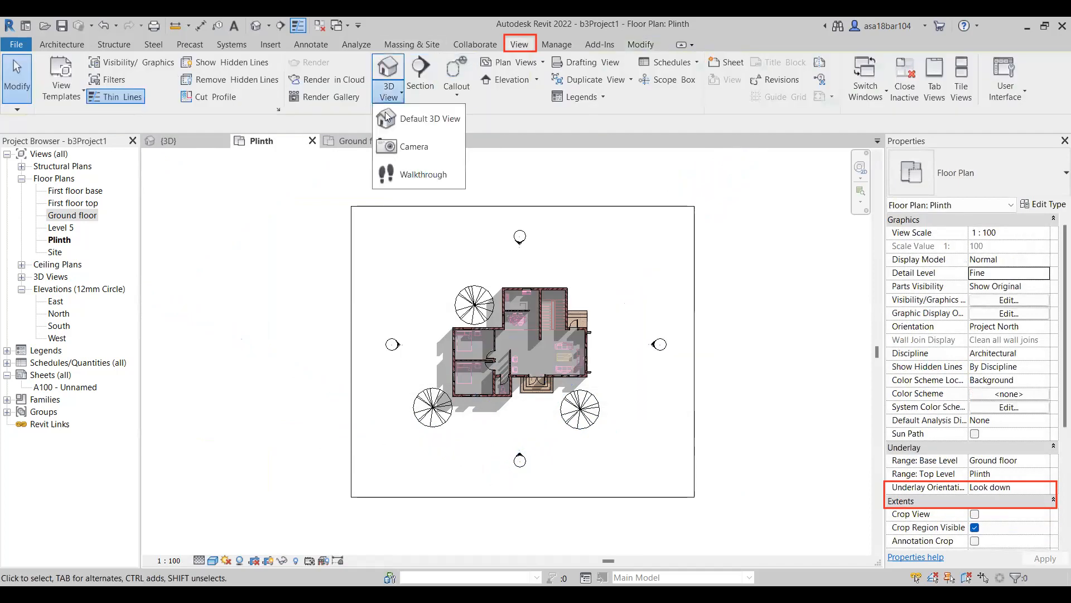
{"action": "left_click", "coordinate": [411, 146]}
{"action": "left_click", "coordinate": [493, 480]}
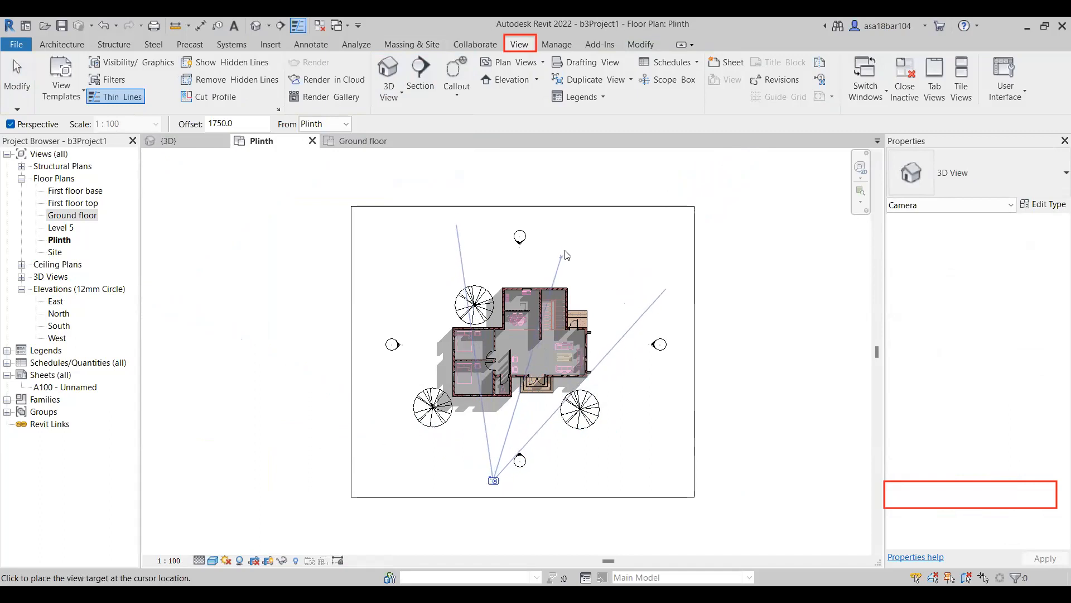
{"action": "left_click", "coordinate": [595, 223]}
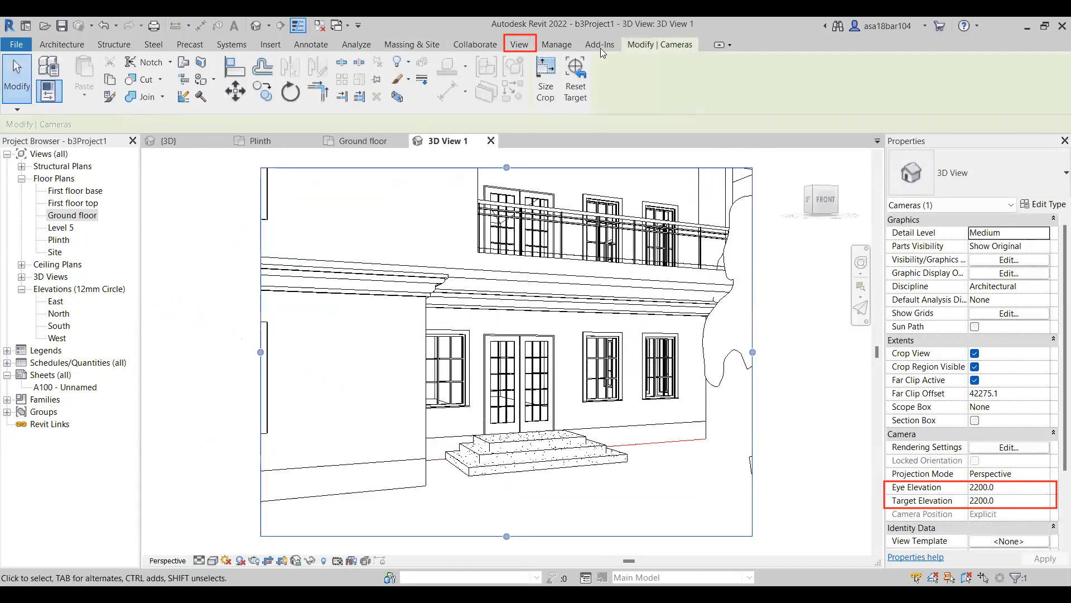
Extend all four edges of the new camera view's crop region to include the full roof, the façade and both front trees.
{"action": "scroll", "coordinate": [486, 360], "scroll_direction": "down", "scroll_amount": 3}
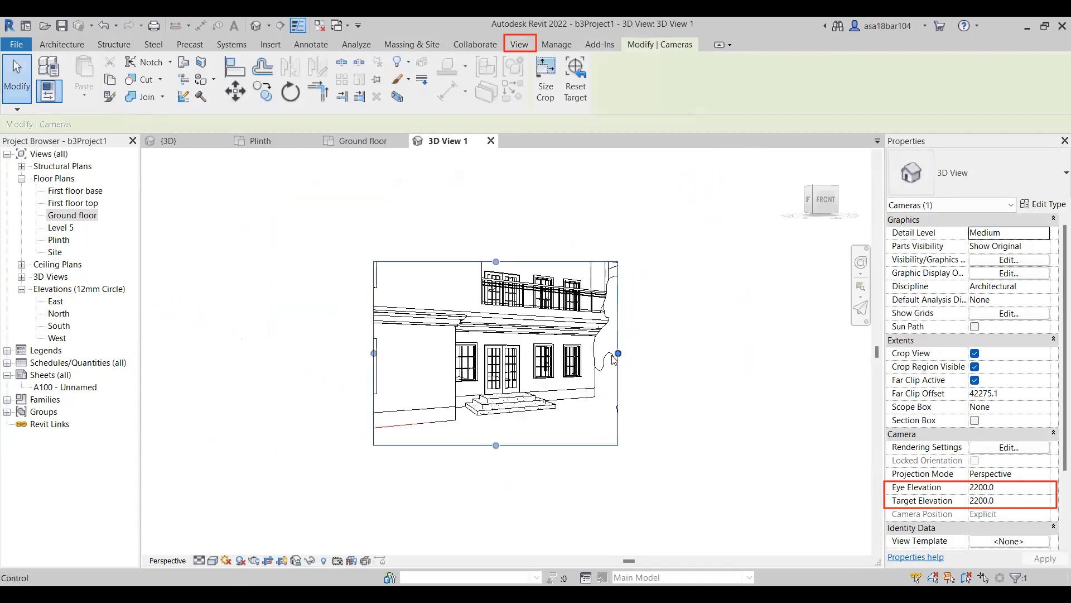
{"action": "left_click_drag", "start_coordinate": [618, 349], "coordinate": [737, 354]}
{"action": "left_click_drag", "start_coordinate": [555, 445], "coordinate": [554, 509]}
{"action": "scroll", "coordinate": [525, 457], "scroll_direction": "down", "scroll_amount": 2}
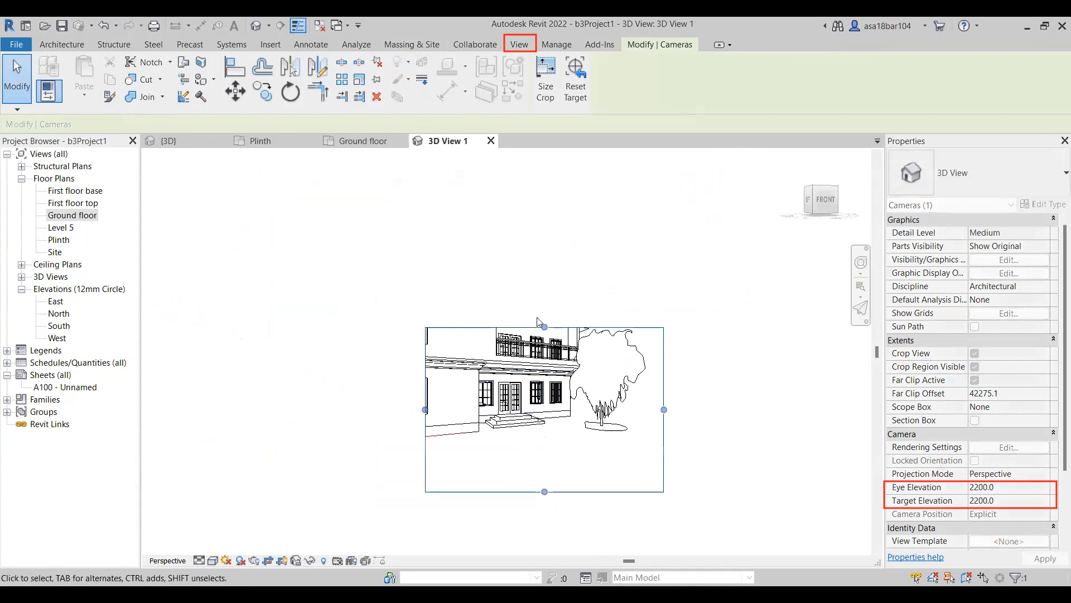
{"action": "left_click_drag", "start_coordinate": [544, 320], "coordinate": [544, 208]}
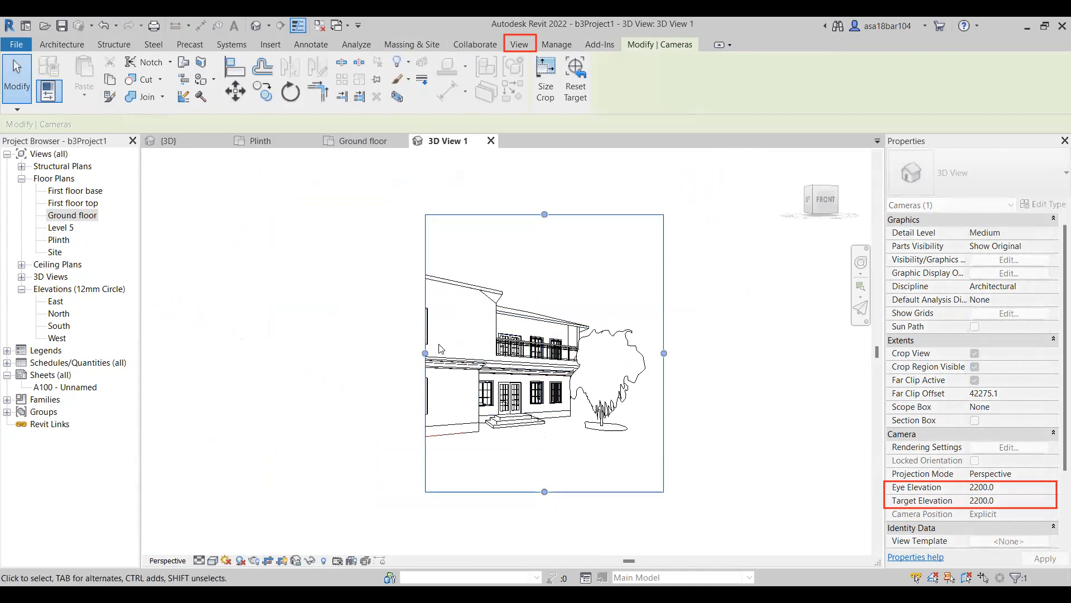
{"action": "left_click_drag", "start_coordinate": [425, 353], "coordinate": [295, 353]}
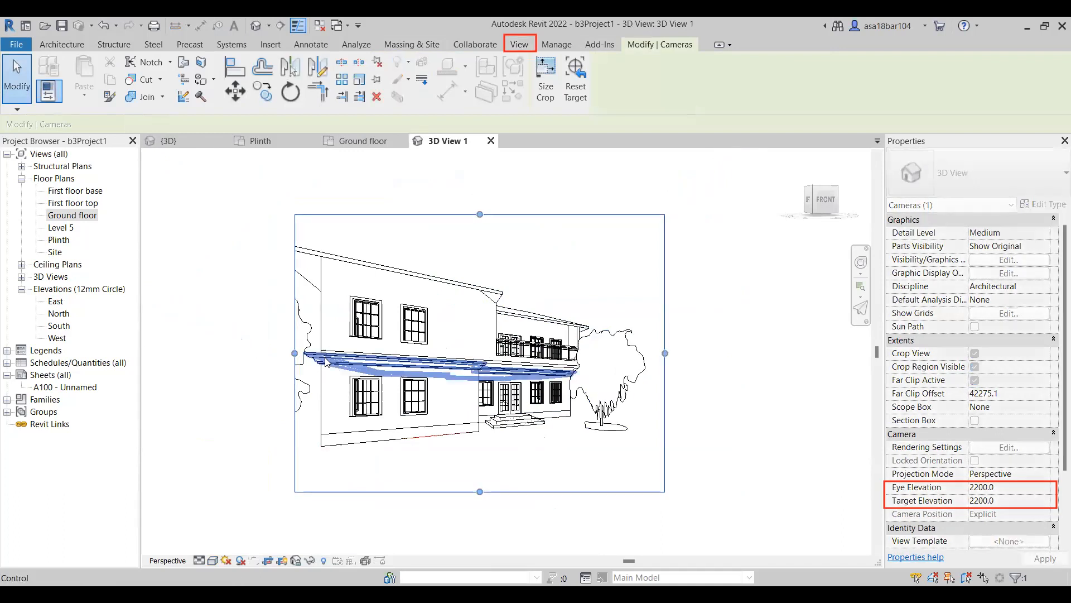
{"action": "left_click_drag", "start_coordinate": [295, 355], "coordinate": [256, 352]}
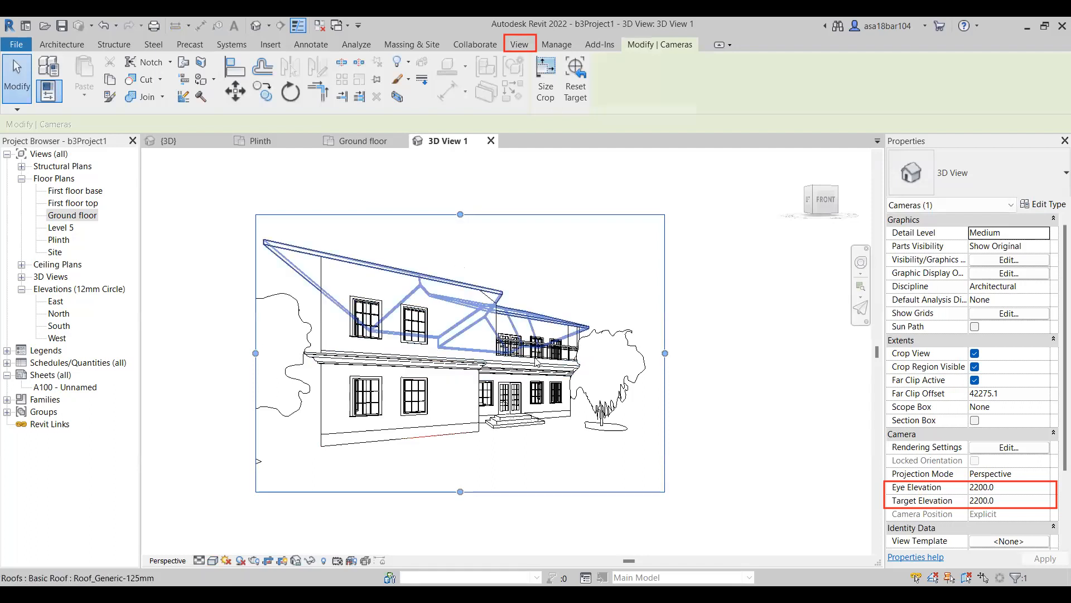
Orbit 3D View 1 to a raised frontal view of the house and deselect its crop region.
{"action": "middle_click_drag", "start_coordinate": [510, 350], "coordinate": [501, 416], "text": "shift"}
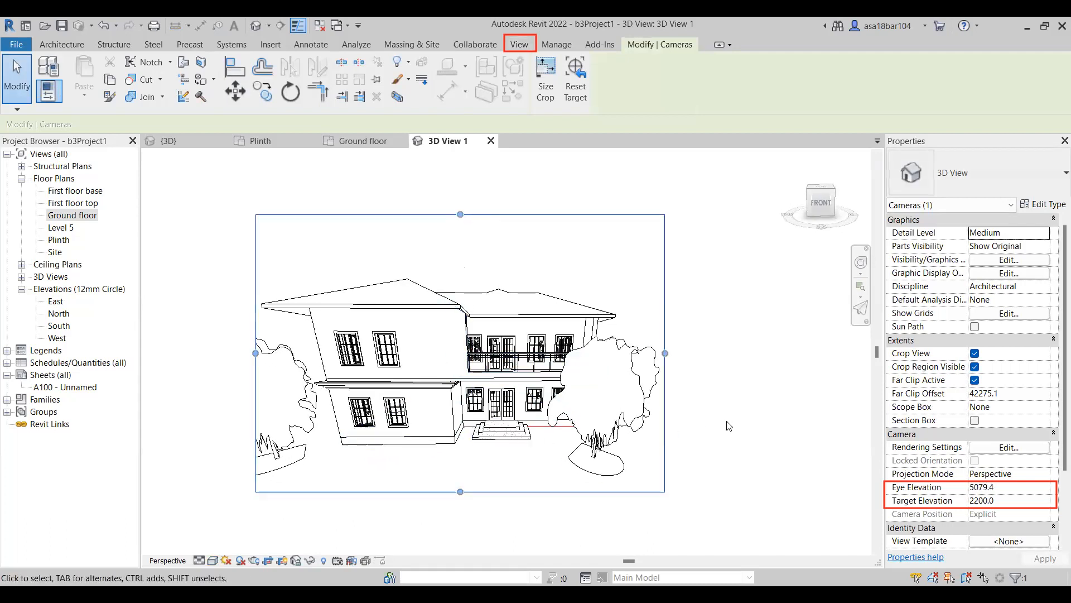
{"action": "left_click", "coordinate": [211, 566]}
{"action": "left_click", "coordinate": [163, 371]}
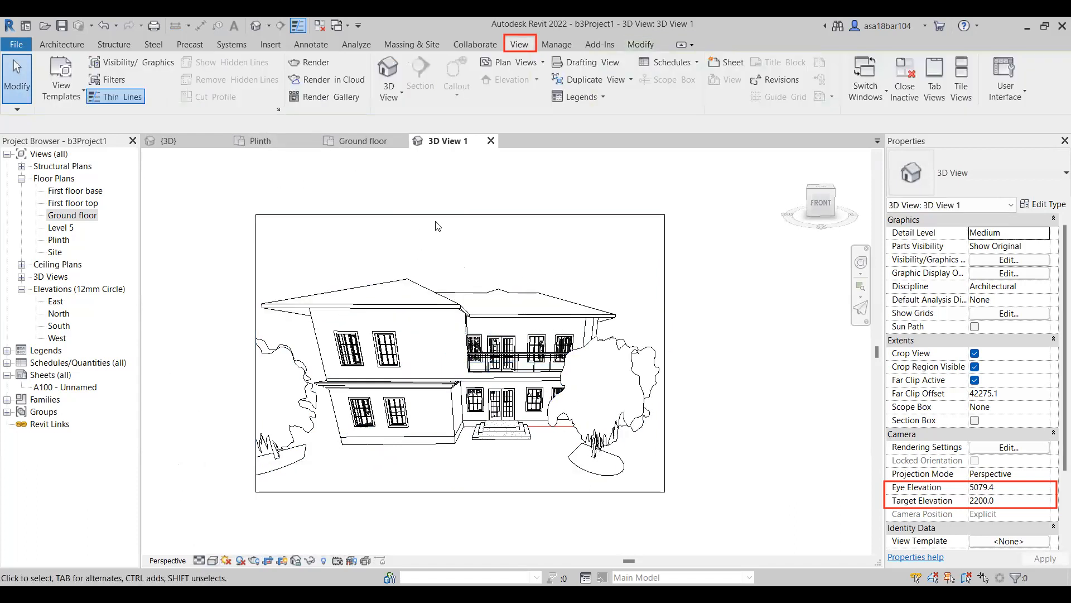
Place a second perspective camera off the rear-right corner of the Plinth plan, aimed diagonally across the house toward the front-left tree.
{"action": "left_click", "coordinate": [248, 140]}
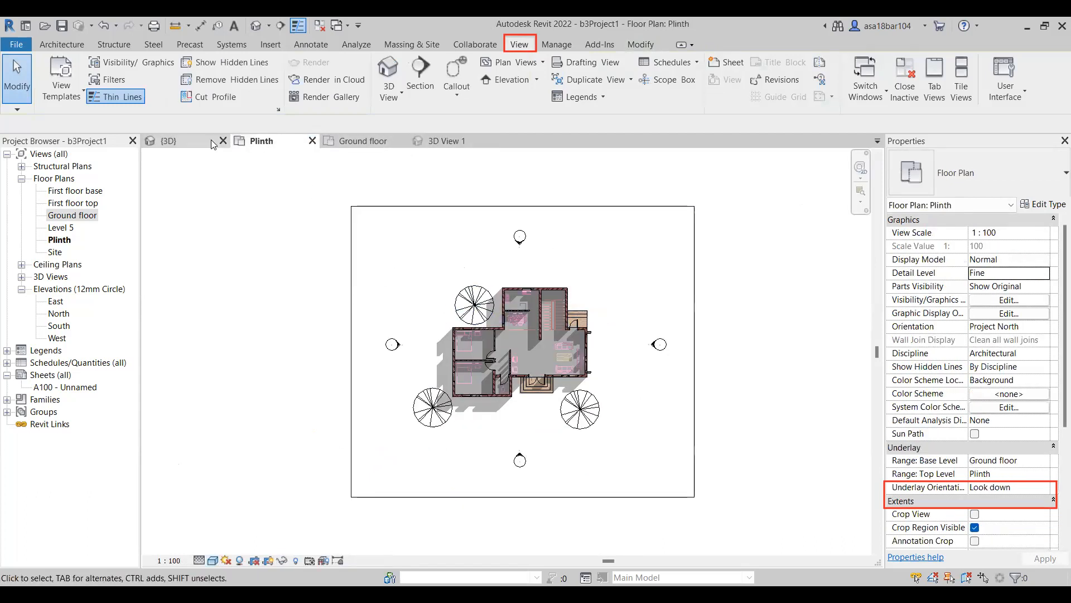
{"action": "left_click", "coordinate": [389, 94]}
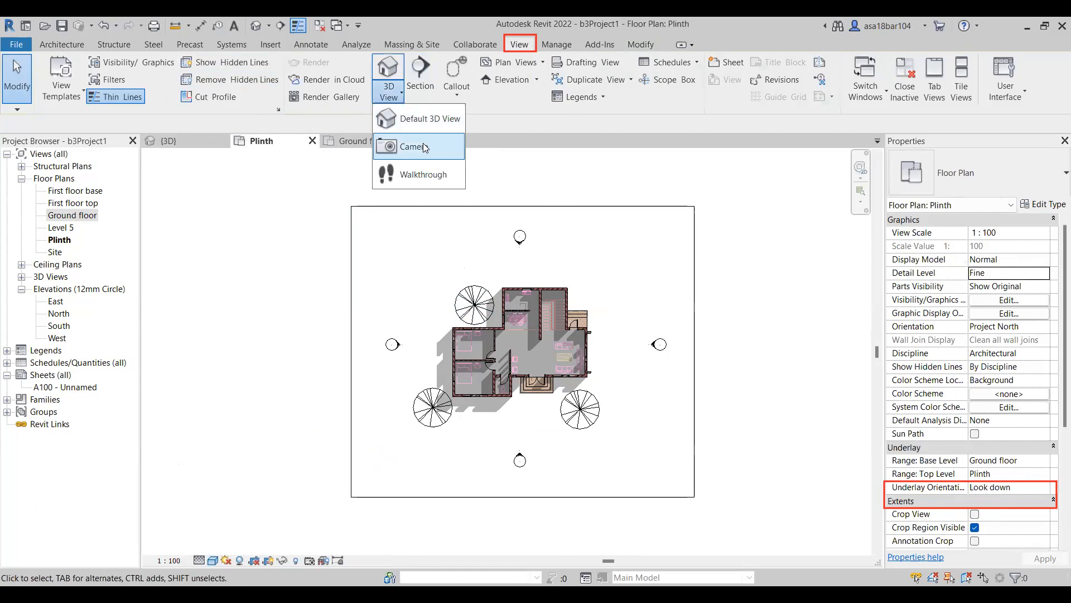
{"action": "left_click", "coordinate": [424, 148]}
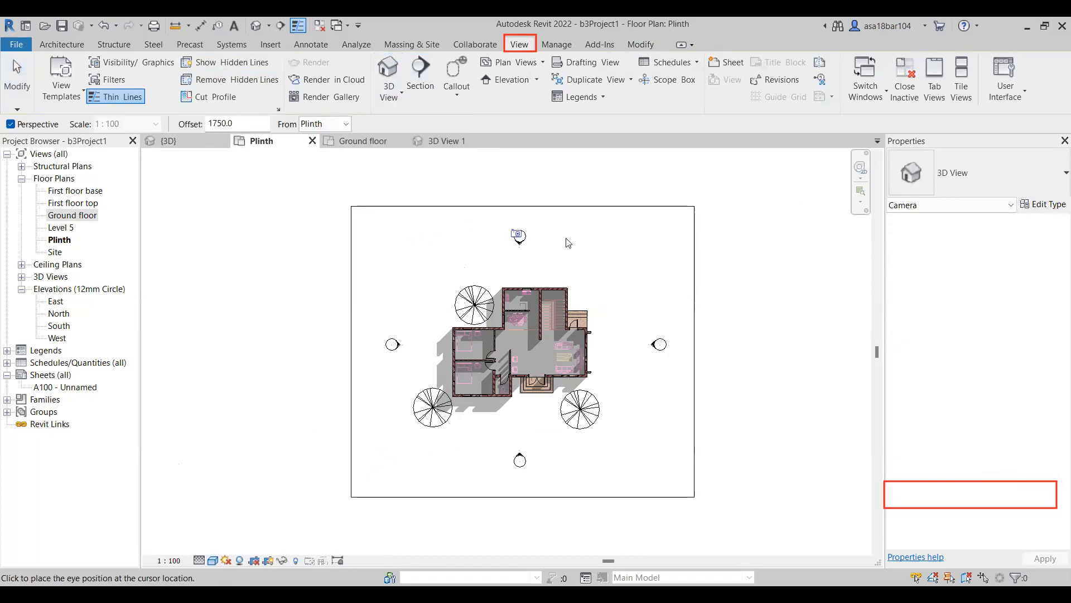
{"action": "left_click", "coordinate": [627, 239]}
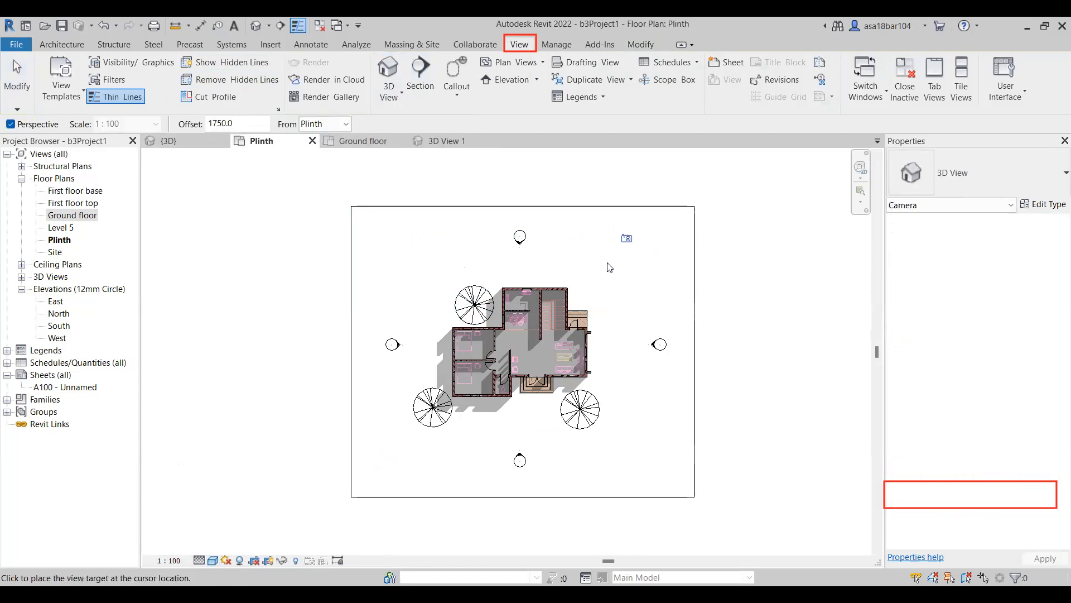
{"action": "left_click", "coordinate": [450, 437]}
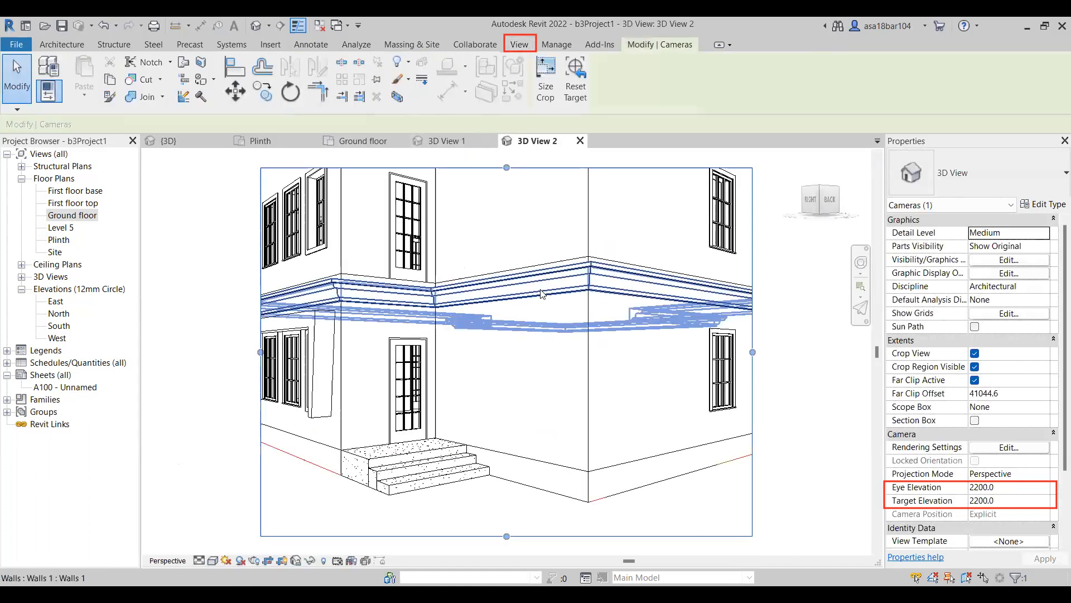
Extend the crop region of 3D View 2 on all four sides to include the upper storey and the side trees.
{"action": "scroll", "coordinate": [540, 292], "scroll_direction": "down", "scroll_amount": 3}
{"action": "left_click_drag", "start_coordinate": [633, 313], "coordinate": [742, 313]}
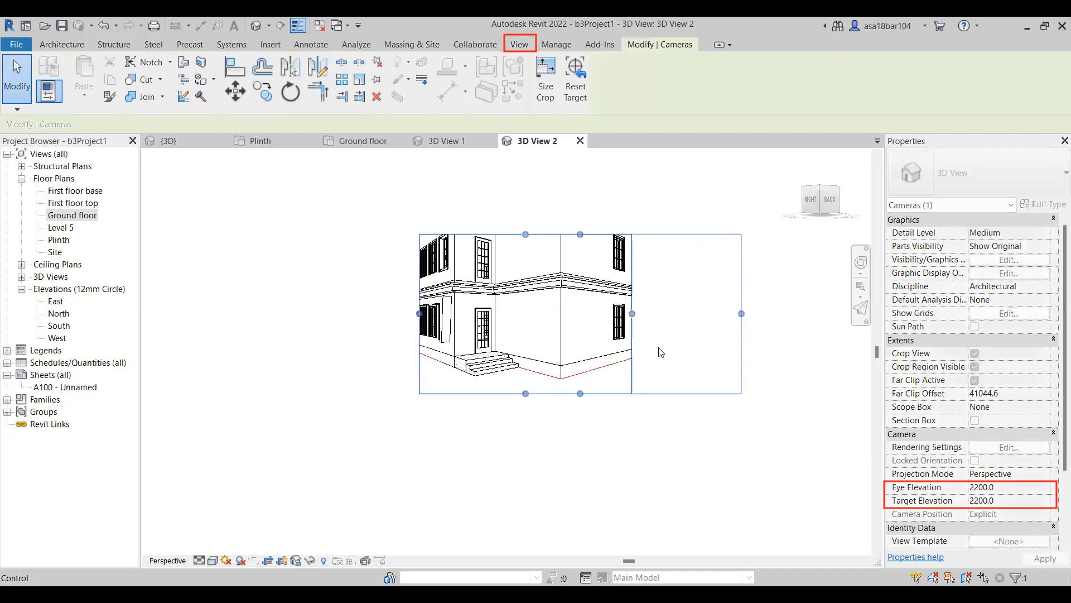
{"action": "left_click_drag", "start_coordinate": [580, 393], "coordinate": [580, 459]}
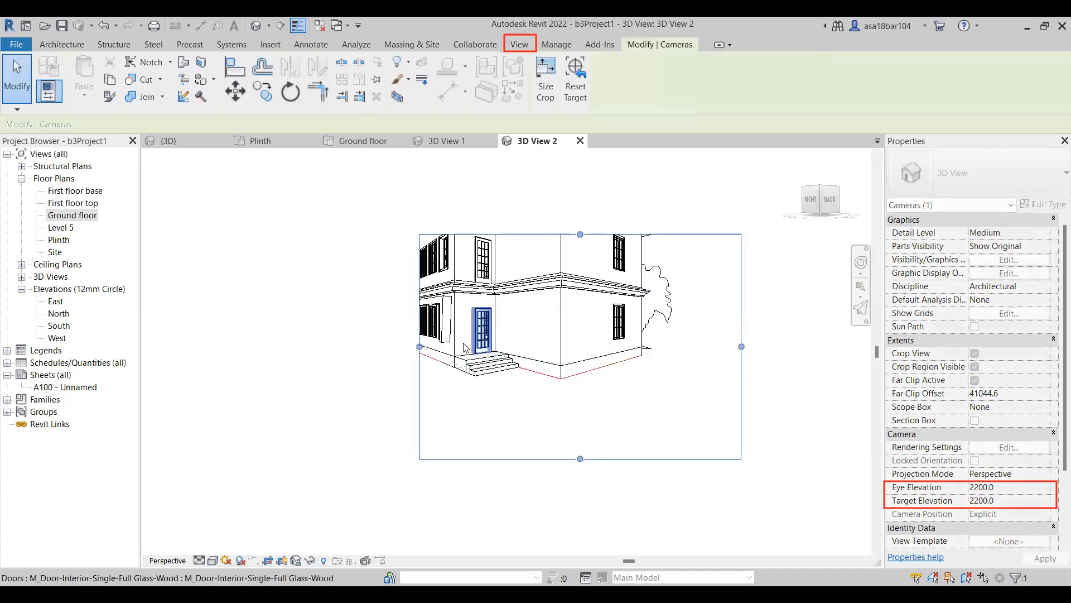
{"action": "left_click_drag", "start_coordinate": [420, 347], "coordinate": [317, 346]}
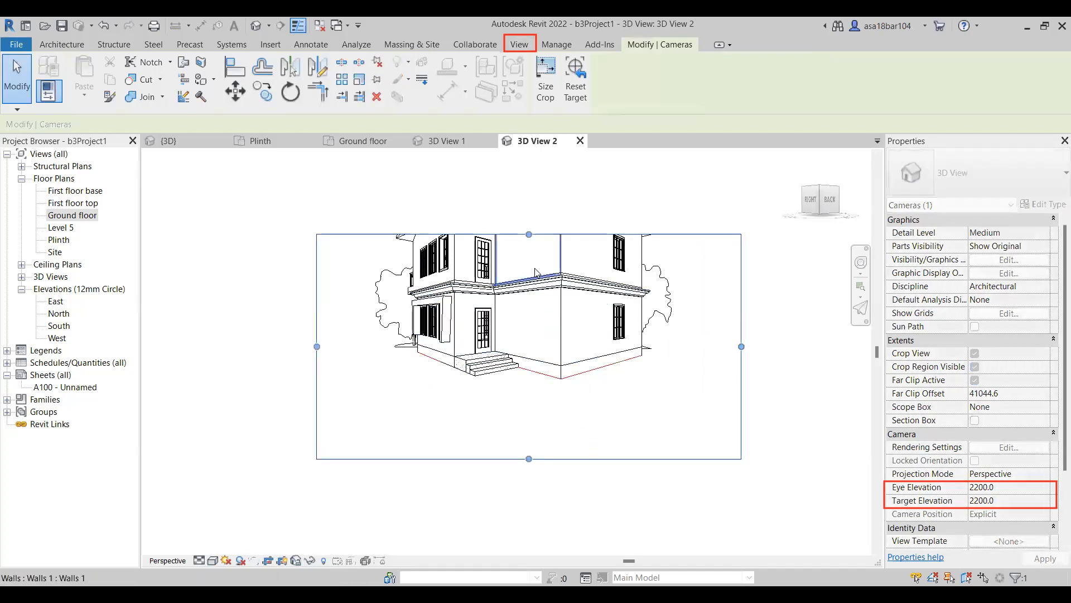
{"action": "left_click_drag", "start_coordinate": [529, 234], "coordinate": [536, 183]}
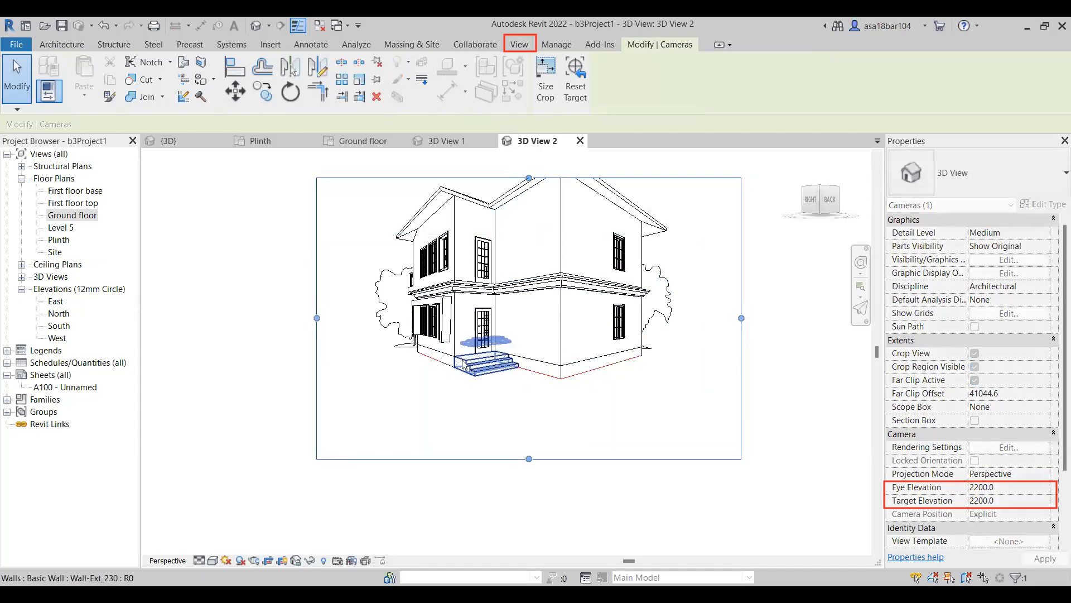
Trim the left and bottom edges of 3D View 2's crop region and raise its top edge above the roof ridge.
{"action": "left_click_drag", "start_coordinate": [317, 319], "coordinate": [355, 318]}
{"action": "left_click_drag", "start_coordinate": [549, 458], "coordinate": [543, 426]}
{"action": "scroll", "coordinate": [506, 307], "scroll_direction": "up", "scroll_amount": 1}
{"action": "left_click_drag", "start_coordinate": [526, 285], "coordinate": [526, 249]}
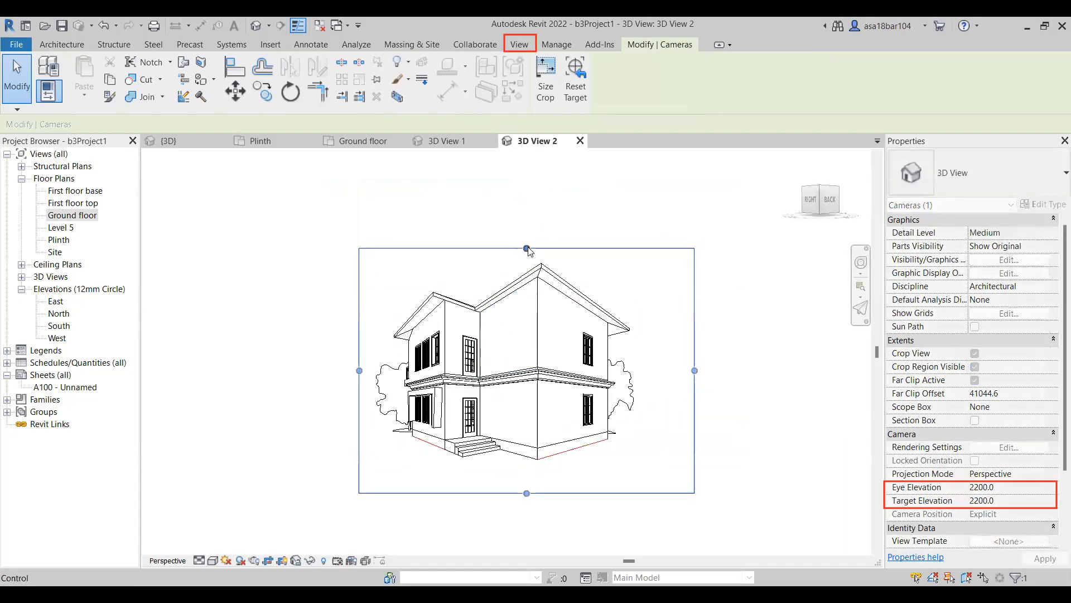
{"action": "left_click", "coordinate": [773, 323]}
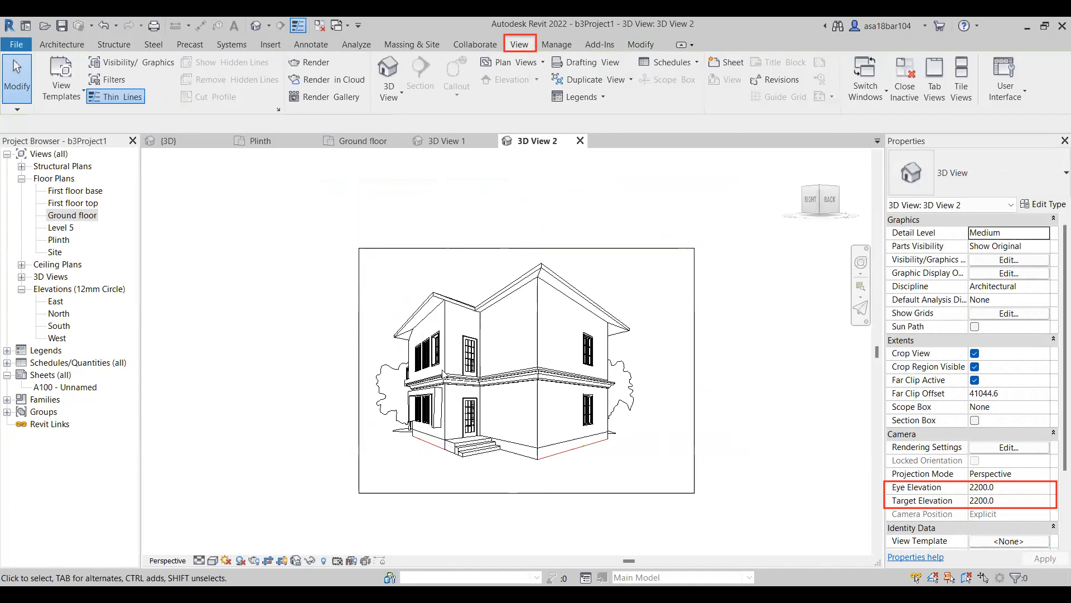
{"action": "scroll", "coordinate": [444, 465], "scroll_direction": "up", "scroll_amount": 2}
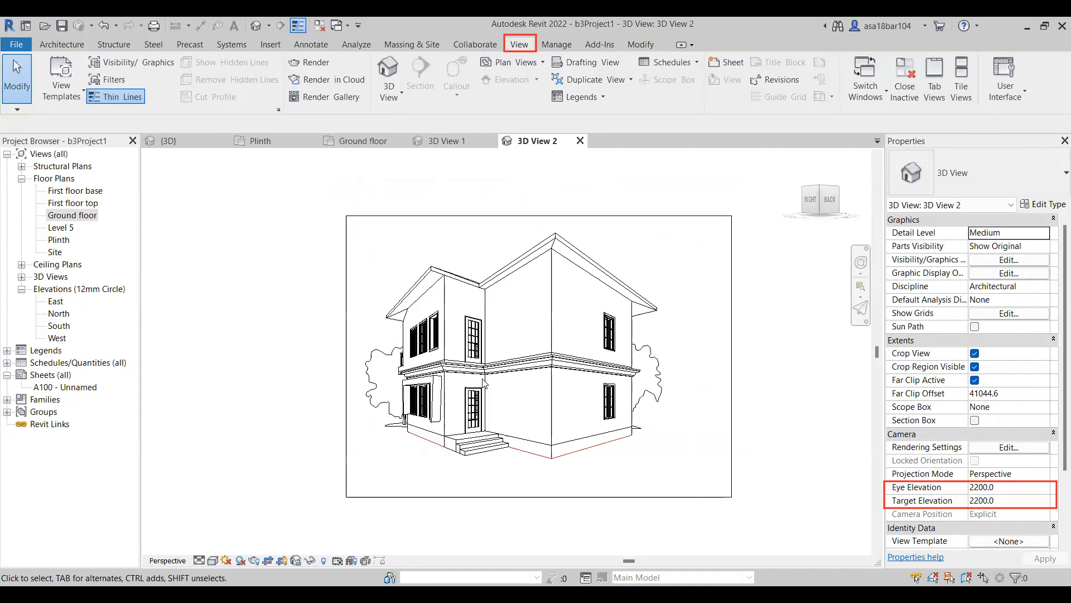
Compare the two camera views, and orbit 3D View 1 to adjust its angle on the front façade.
{"action": "left_click", "coordinate": [264, 141]}
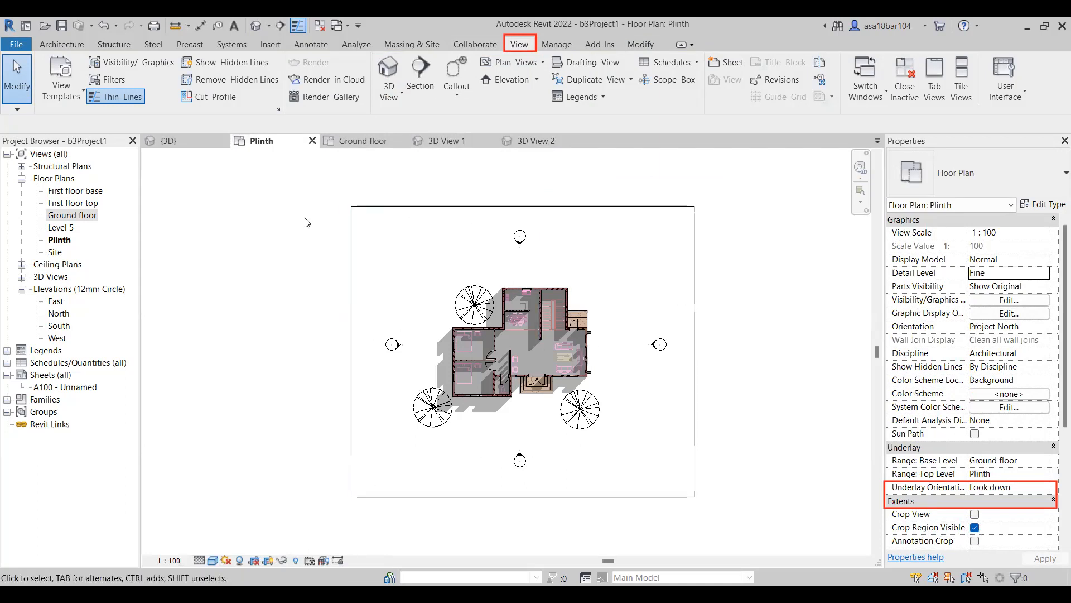
{"action": "left_click", "coordinate": [443, 140]}
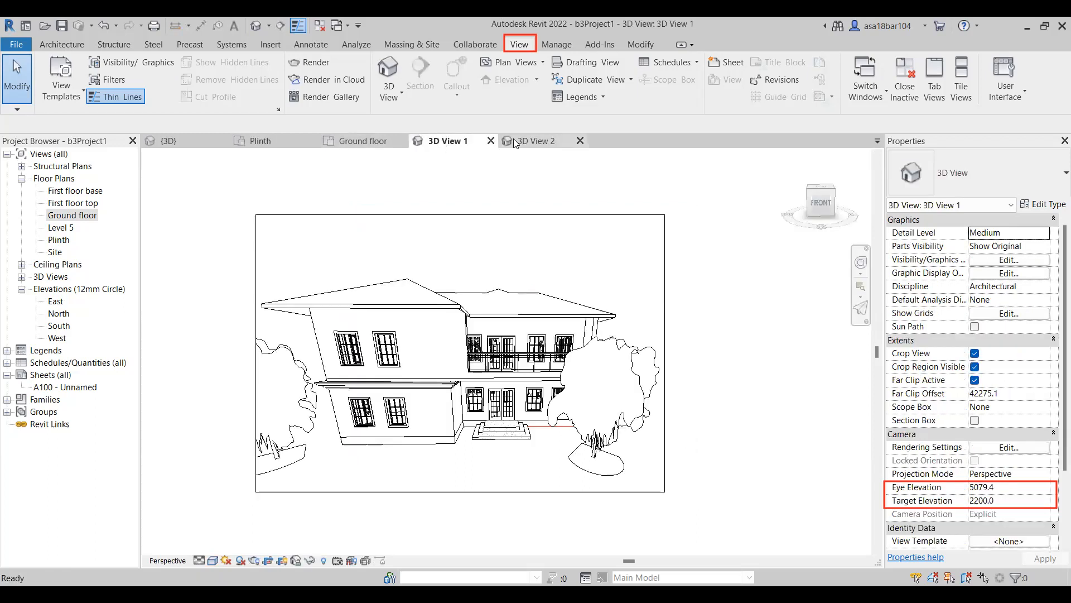
{"action": "left_click", "coordinate": [534, 142]}
{"action": "left_click", "coordinate": [443, 139]}
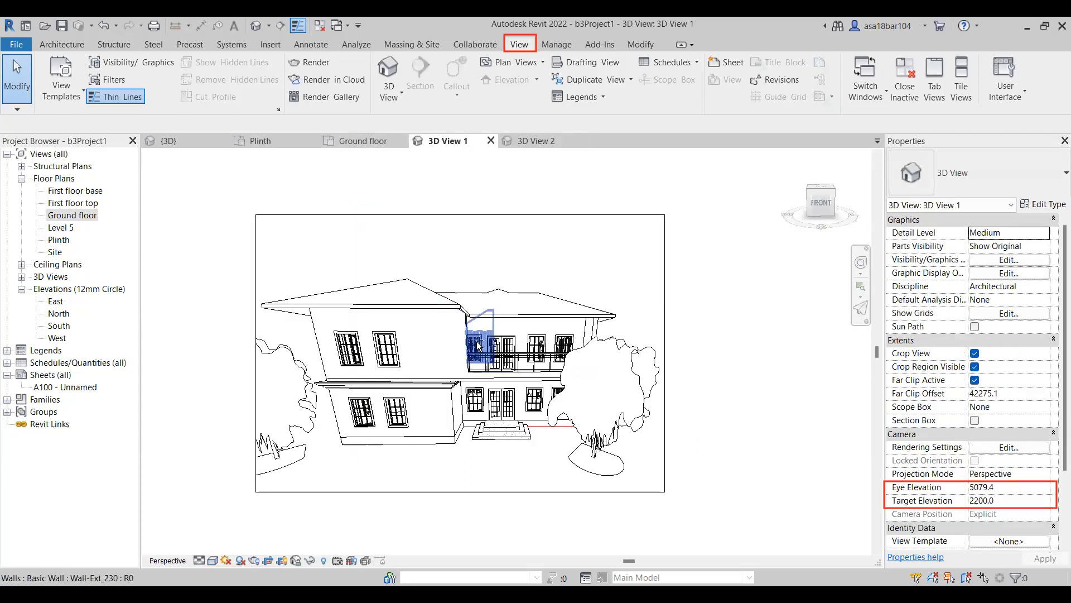
{"action": "mouse_move", "coordinate": [488, 325]}
{"action": "middle_mouse_down", "text": "shift"}
{"action": "mouse_move", "coordinate": [498, 330]}
{"action": "mouse_move", "coordinate": [485, 329]}
{"action": "middle_mouse_up", "text": "shift"}
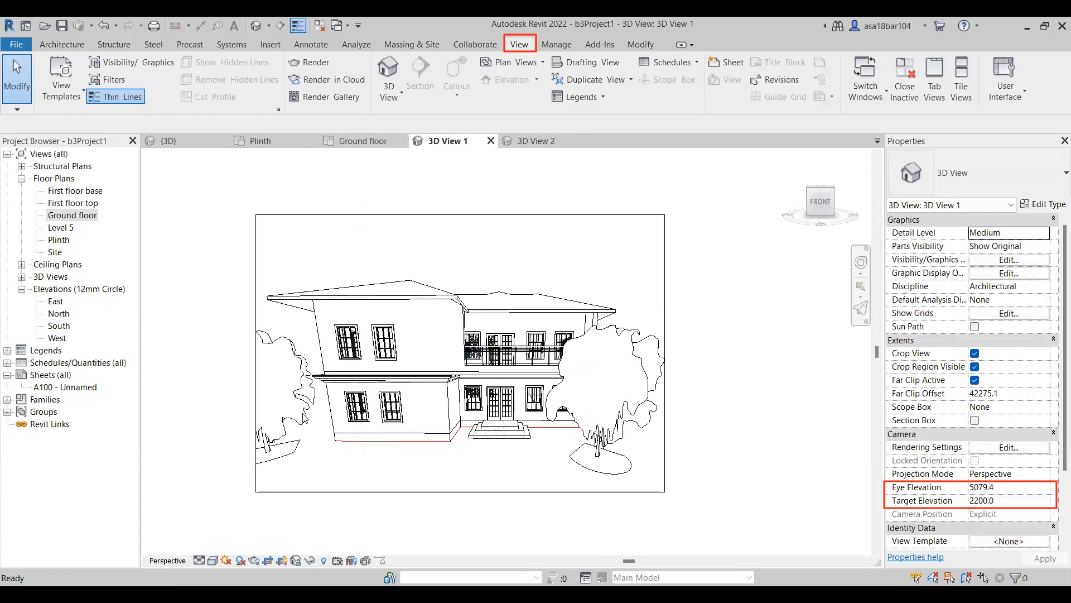
{"action": "middle_click_drag", "start_coordinate": [465, 415], "coordinate": [531, 373], "text": "shift"}
Place a third perspective camera on the Plinth plan in front of the house, aimed straight back through it past the rear wall.
{"action": "left_click", "coordinate": [346, 141]}
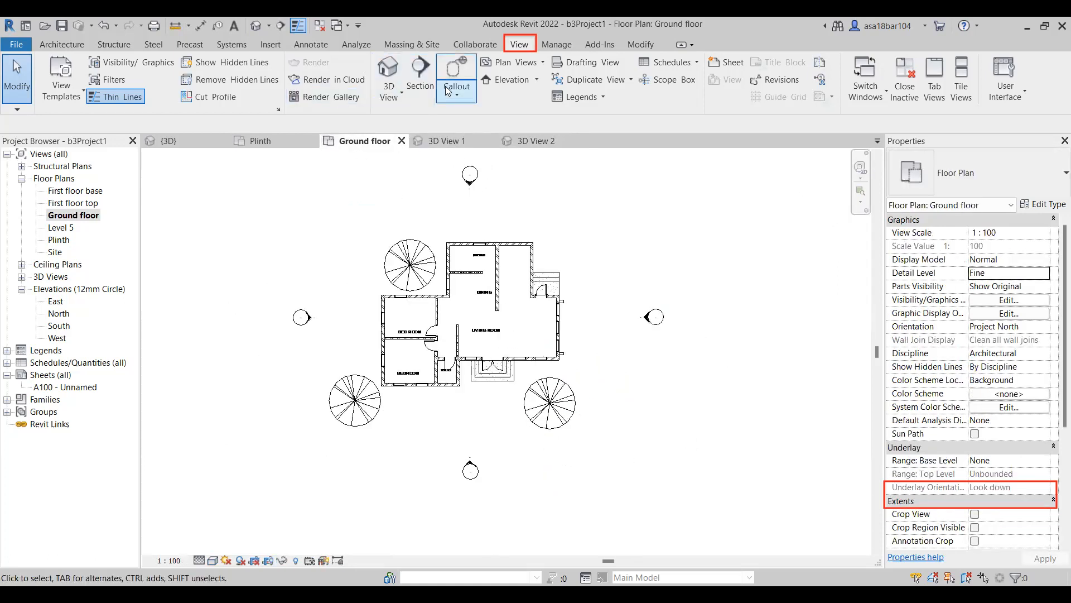
{"action": "left_click", "coordinate": [397, 93]}
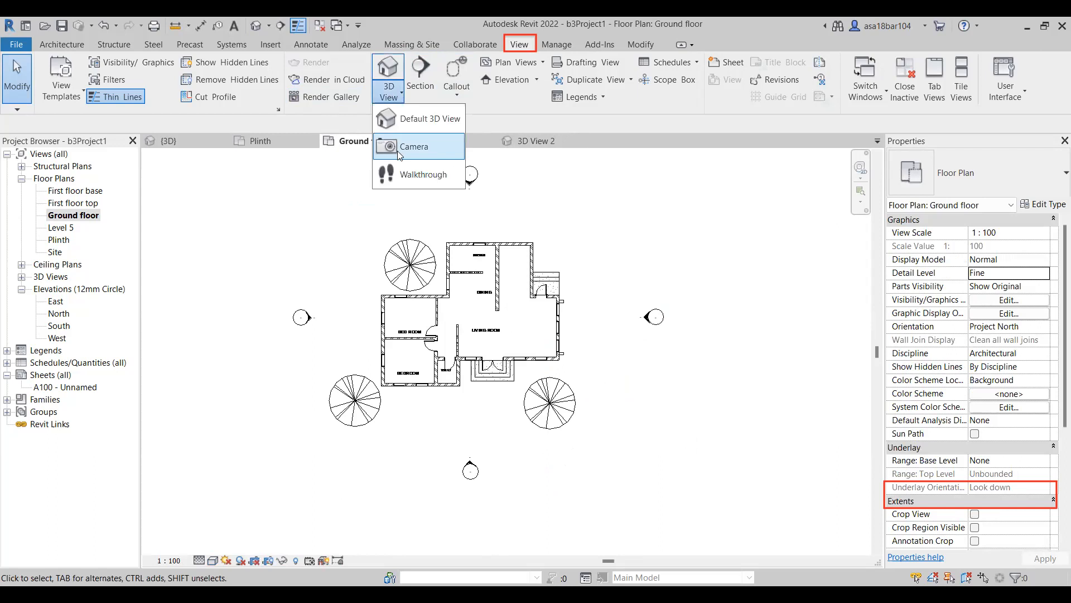
{"action": "left_click", "coordinate": [260, 140]}
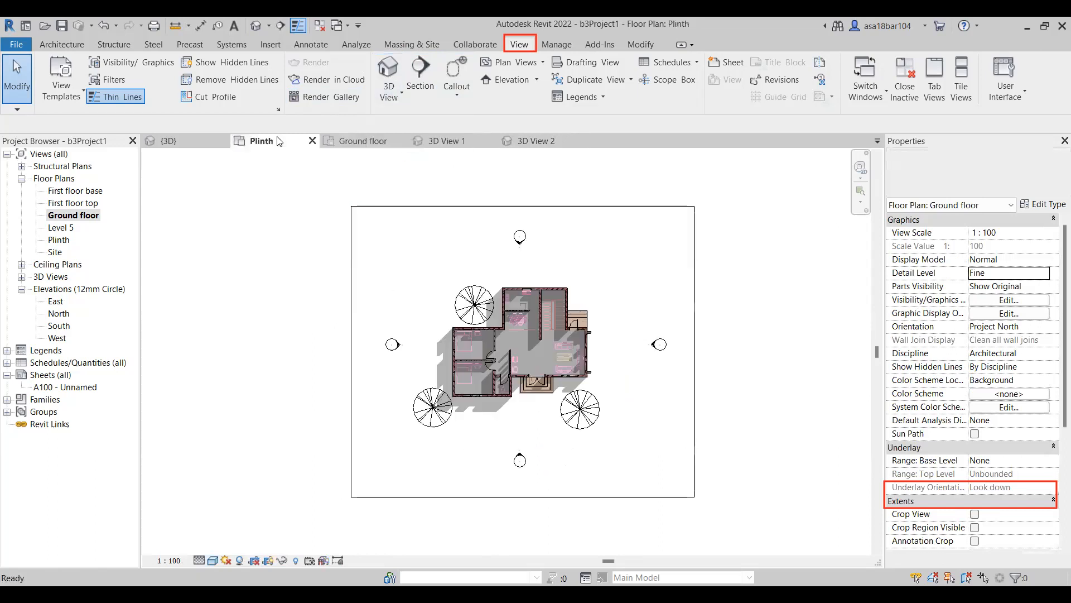
{"action": "left_click", "coordinate": [397, 93]}
{"action": "left_click", "coordinate": [414, 146]}
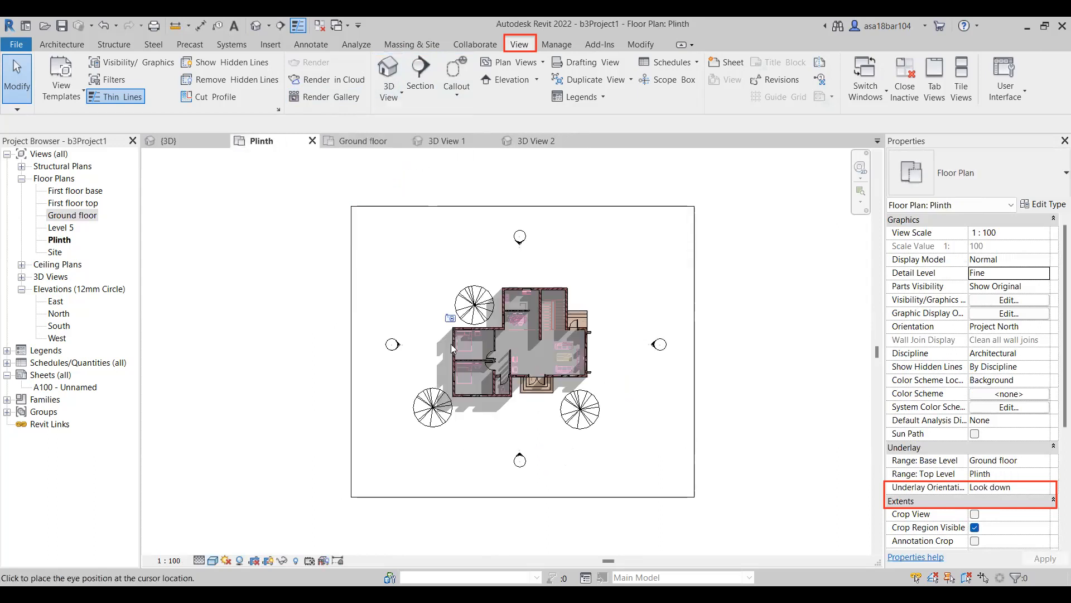
{"action": "left_click", "coordinate": [525, 485]}
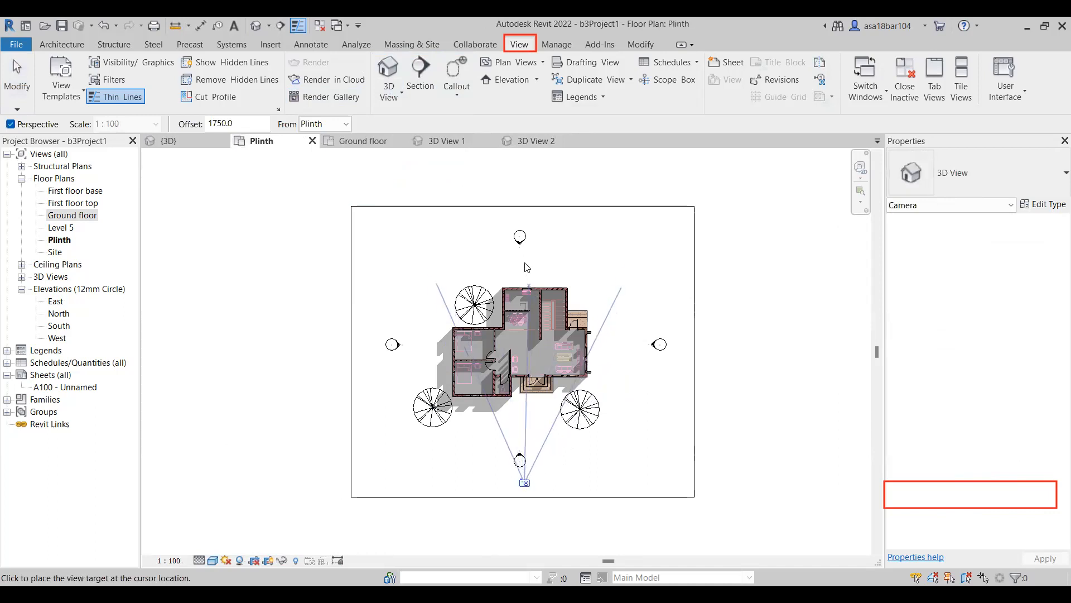
{"action": "left_click", "coordinate": [528, 224]}
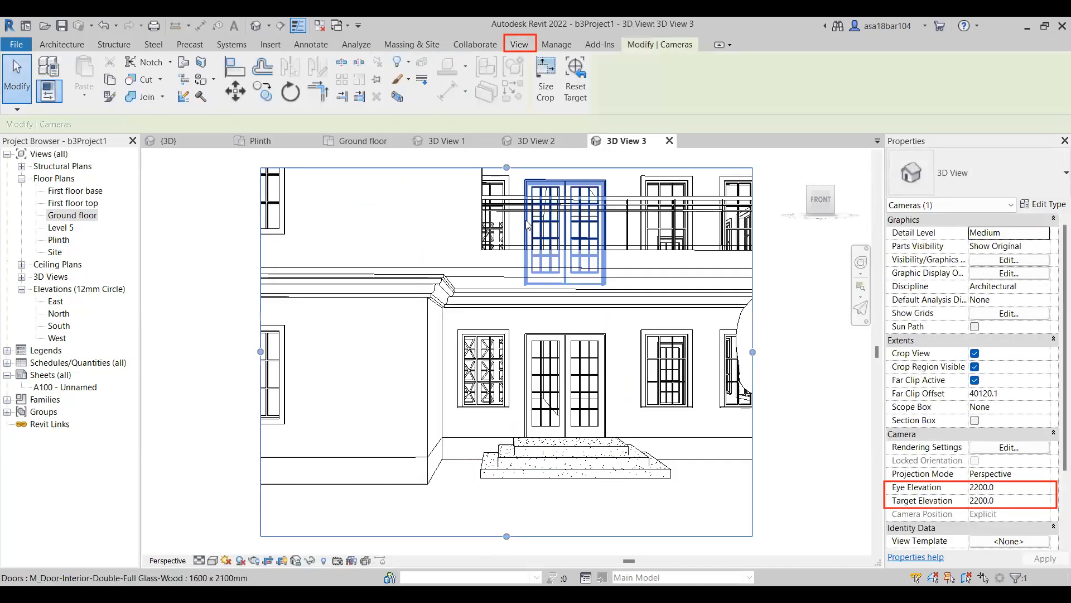
Extend 3D View 3's right, top and left crop edges around the whole house and both trees, and orbit the camera slightly higher.
{"action": "left_click_drag", "start_coordinate": [610, 393], "coordinate": [698, 397]}
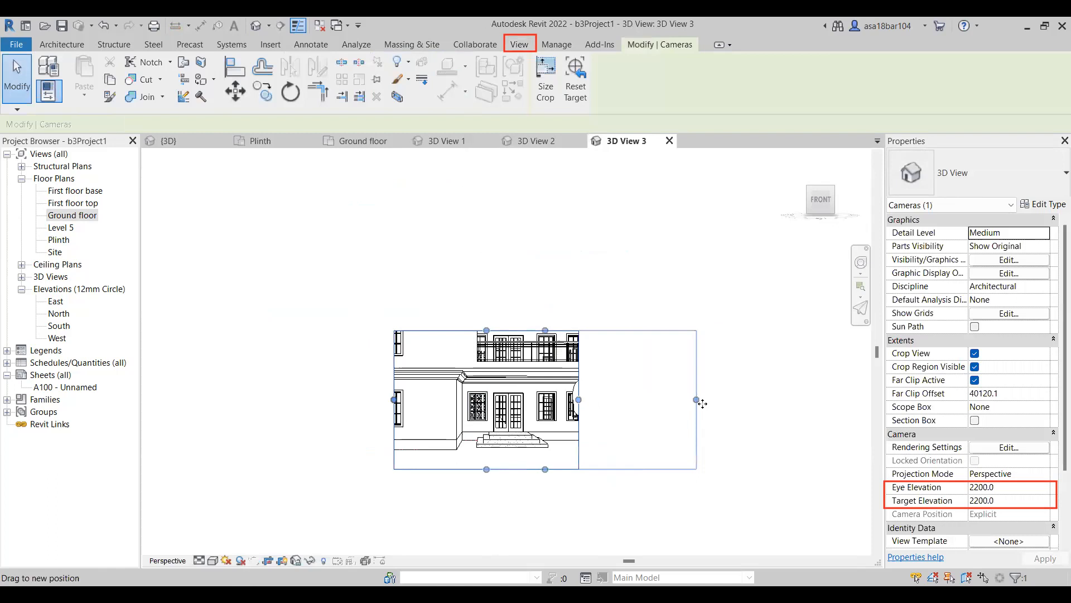
{"action": "left_click_drag", "start_coordinate": [546, 331], "coordinate": [547, 253]}
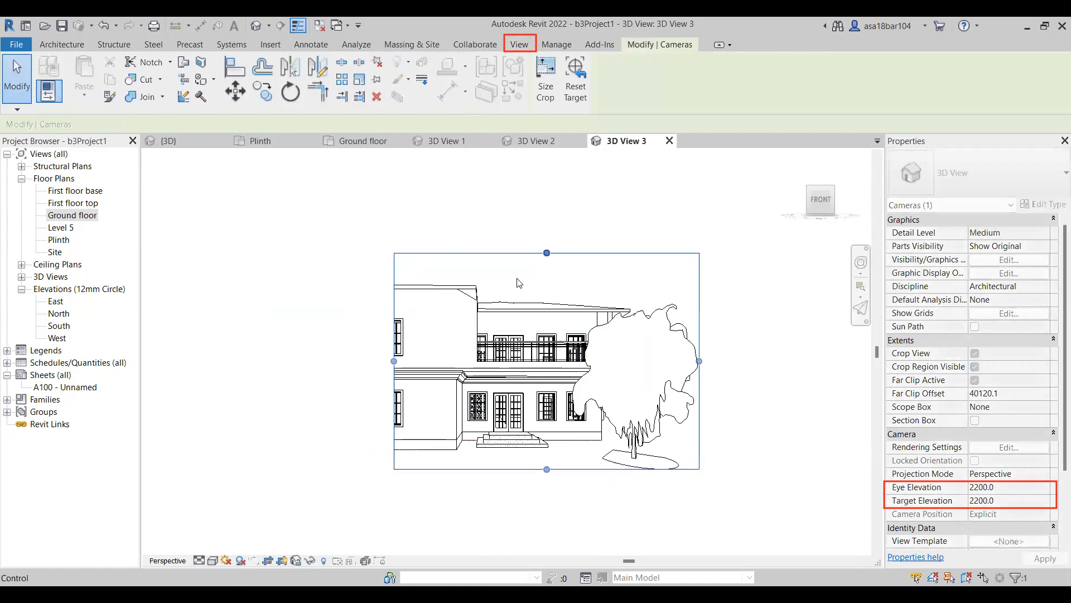
{"action": "left_click_drag", "start_coordinate": [393, 361], "coordinate": [213, 361]}
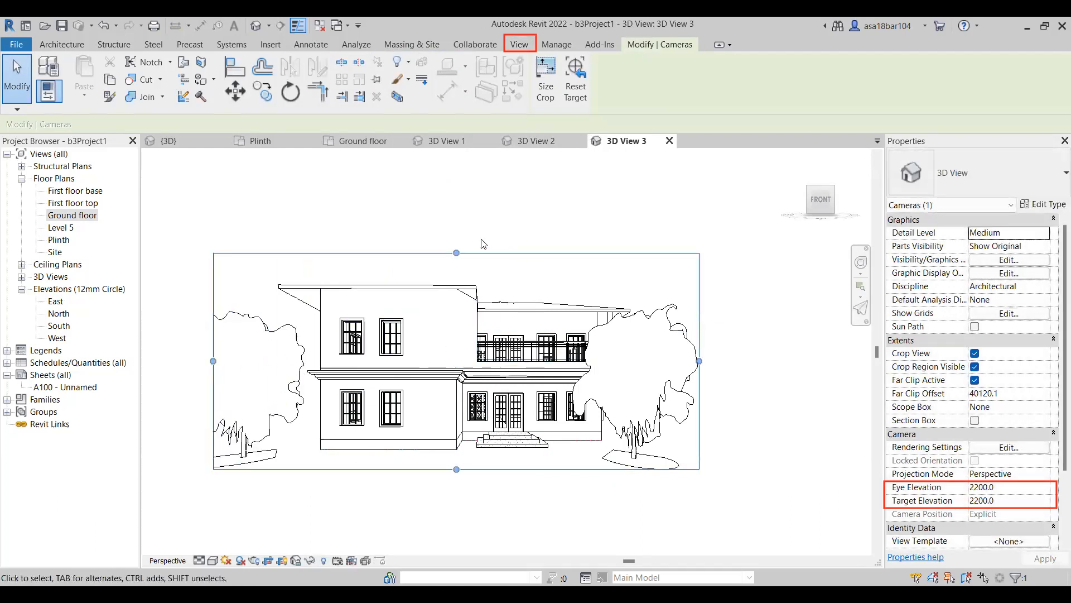
{"action": "middle_click_drag", "start_coordinate": [483, 352], "coordinate": [483, 366], "text": "shift"}
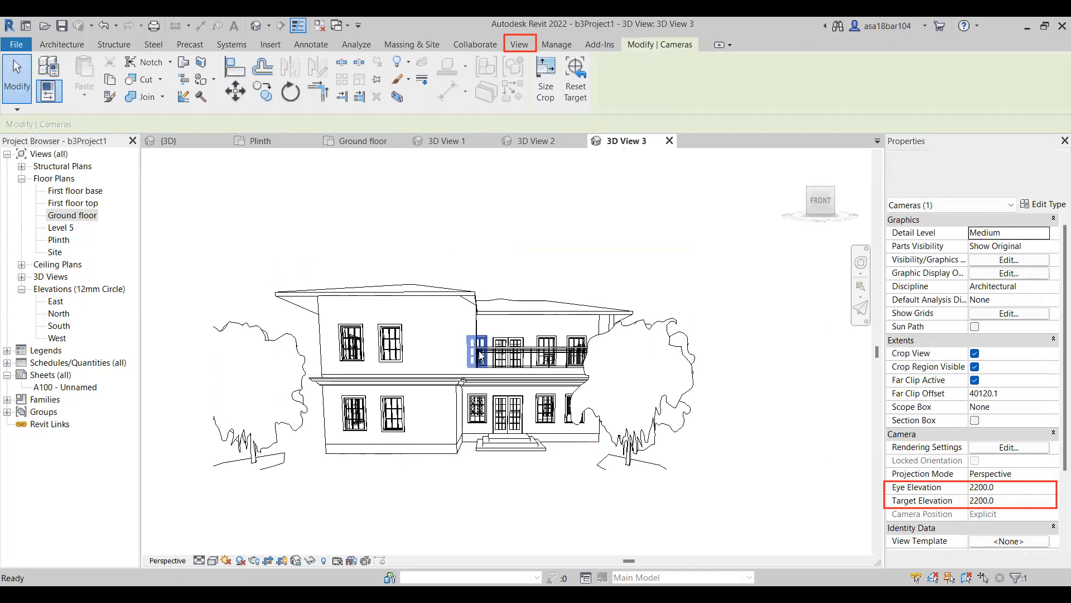
{"action": "left_click", "coordinate": [758, 336]}
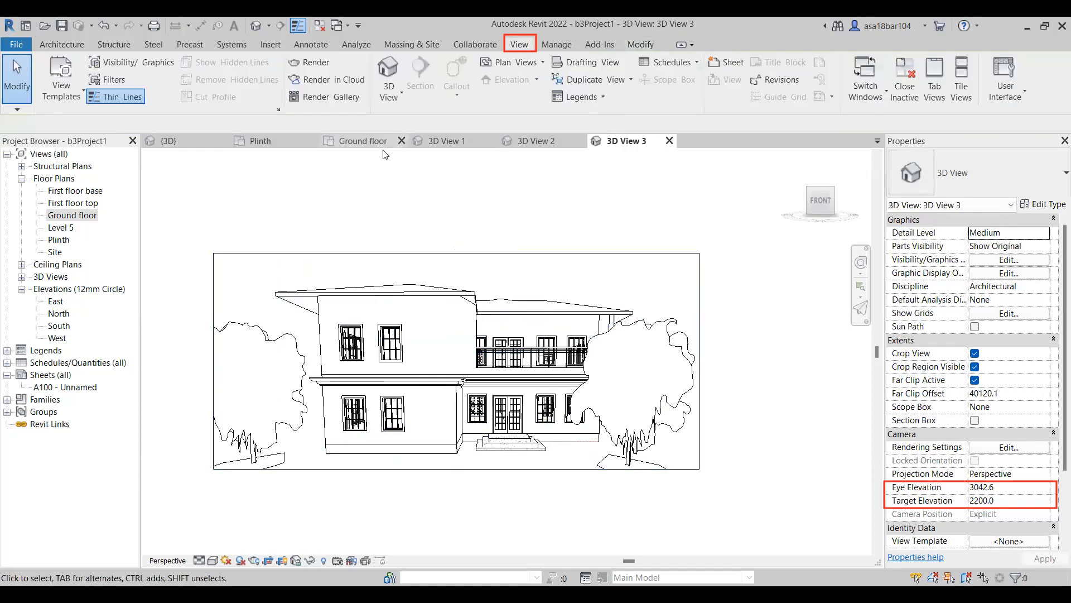
Compare the three camera views and close 3D View 1.
{"action": "left_click", "coordinate": [549, 140]}
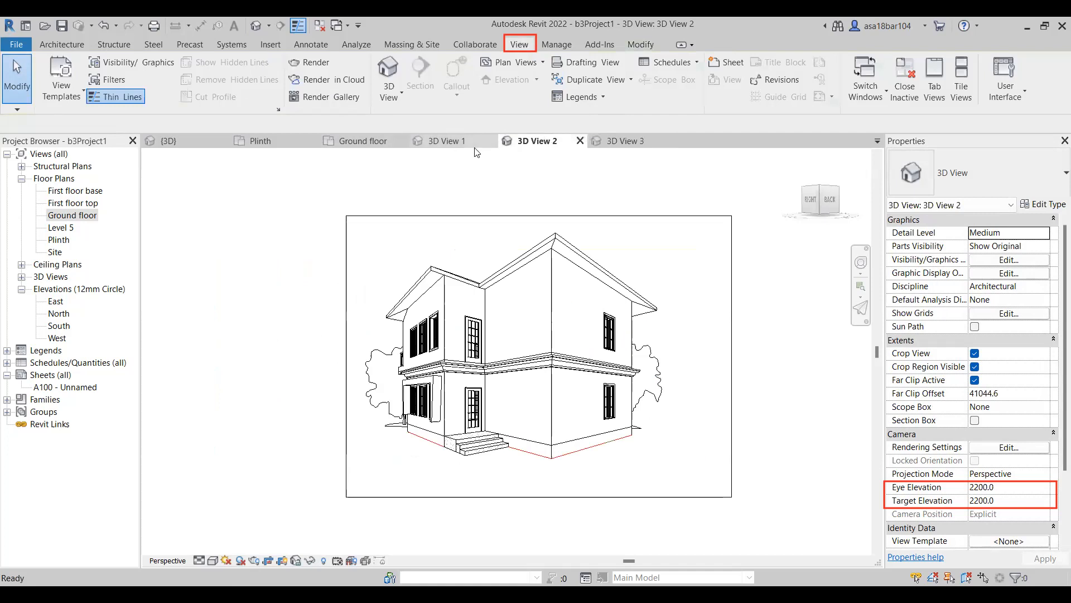
{"action": "left_click", "coordinate": [430, 141]}
{"action": "left_click", "coordinate": [621, 141]}
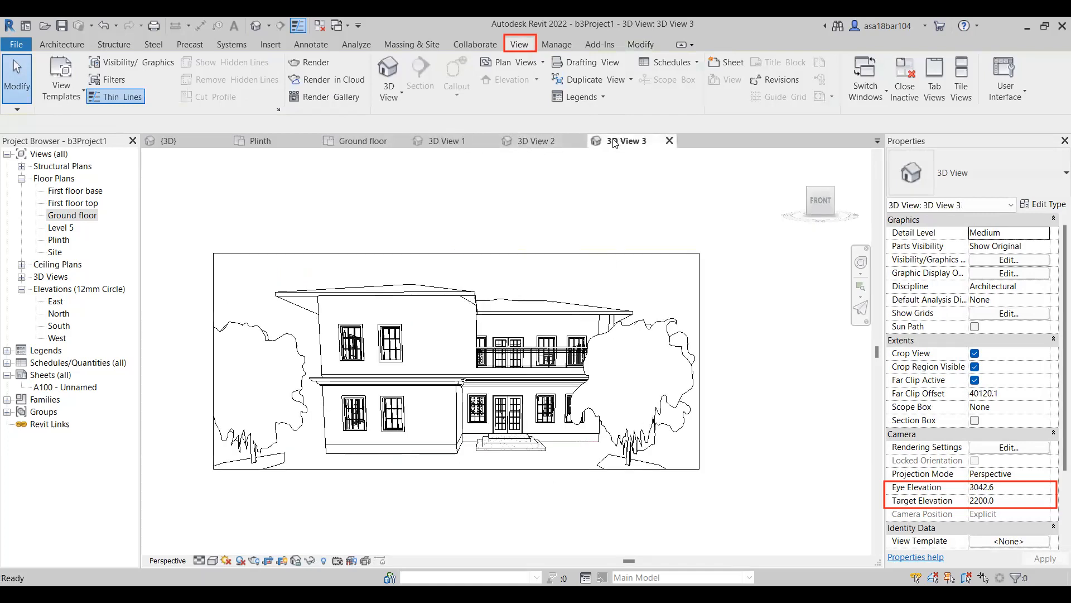
{"action": "left_click", "coordinate": [440, 141]}
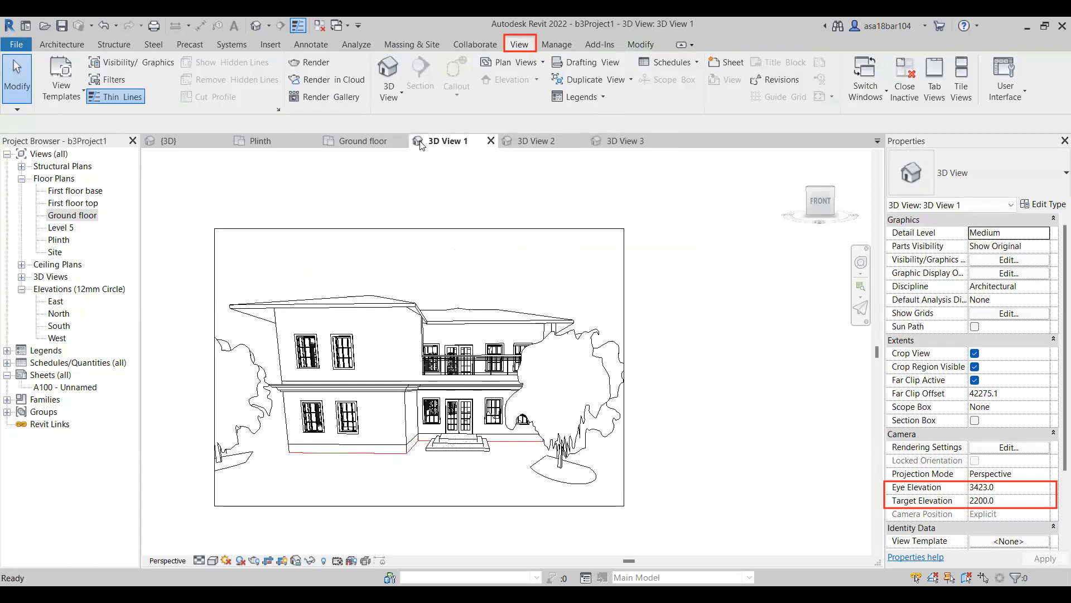
{"action": "left_click", "coordinate": [492, 141]}
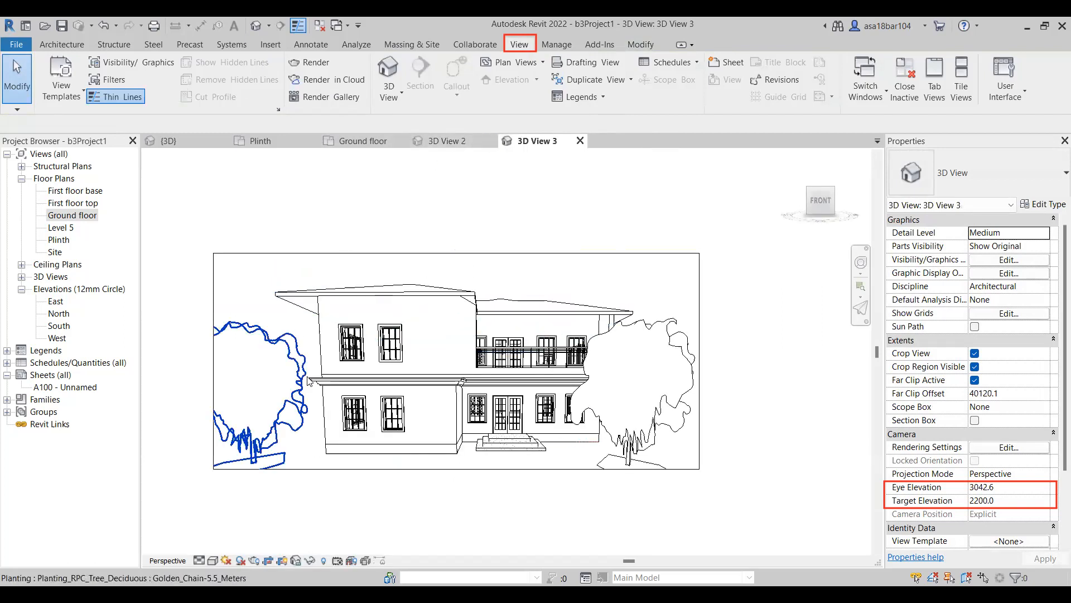
Raise the top edge of 3D View 3's crop region for more sky and lower its bottom edge below the tree bases.
{"action": "left_click", "coordinate": [511, 253]}
{"action": "left_click_drag", "start_coordinate": [456, 254], "coordinate": [454, 212]}
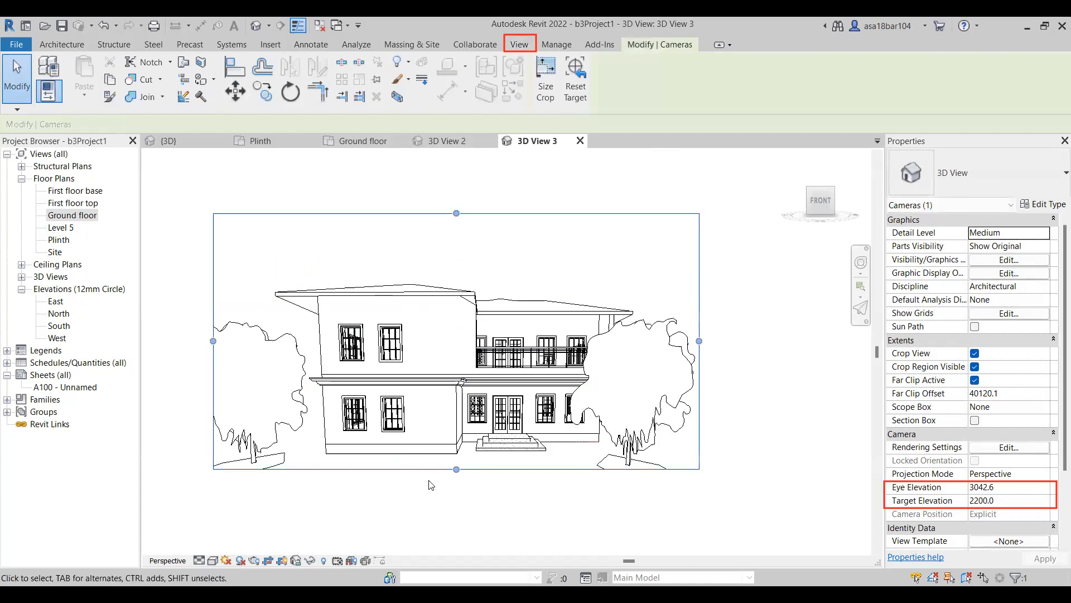
{"action": "left_click_drag", "start_coordinate": [456, 469], "coordinate": [457, 483]}
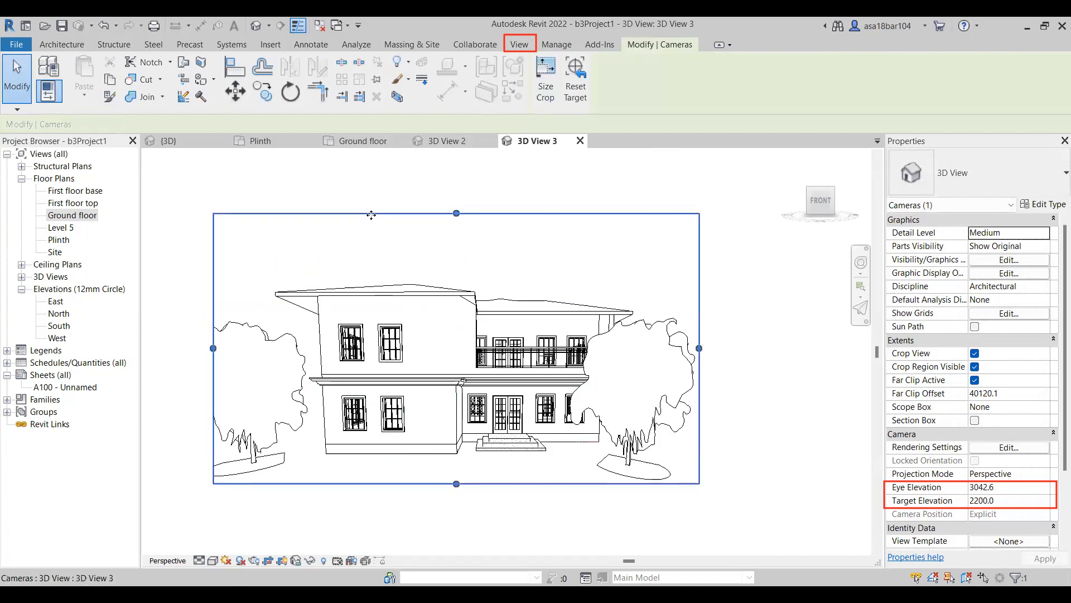
Start the Render setup for 3D View 3 with Draft quality and a Printer resolution of 150 DPI.
{"action": "left_click", "coordinate": [518, 48]}
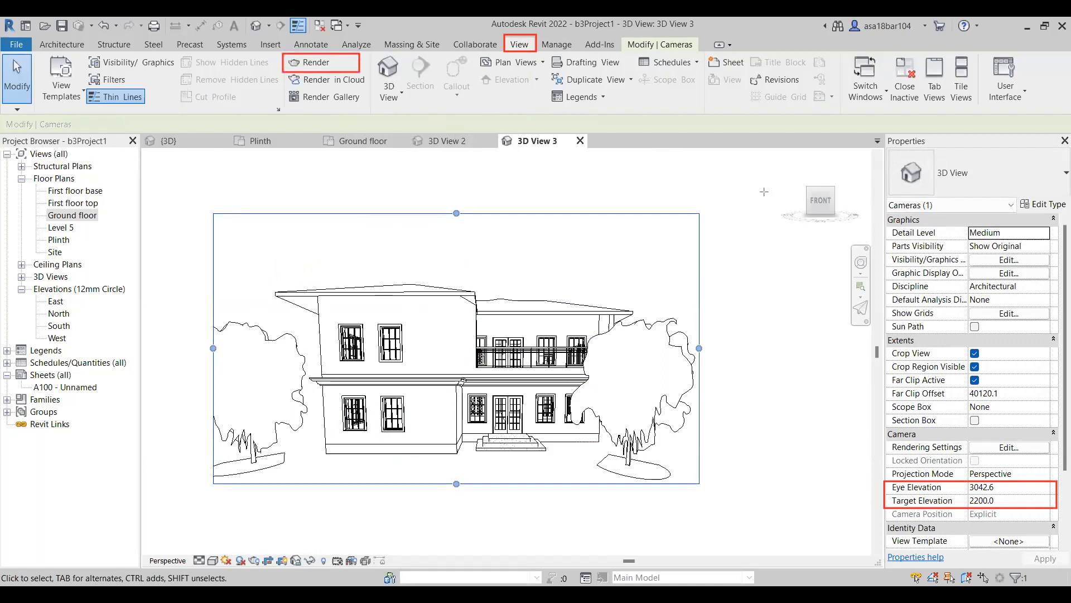
{"action": "left_click", "coordinate": [333, 66]}
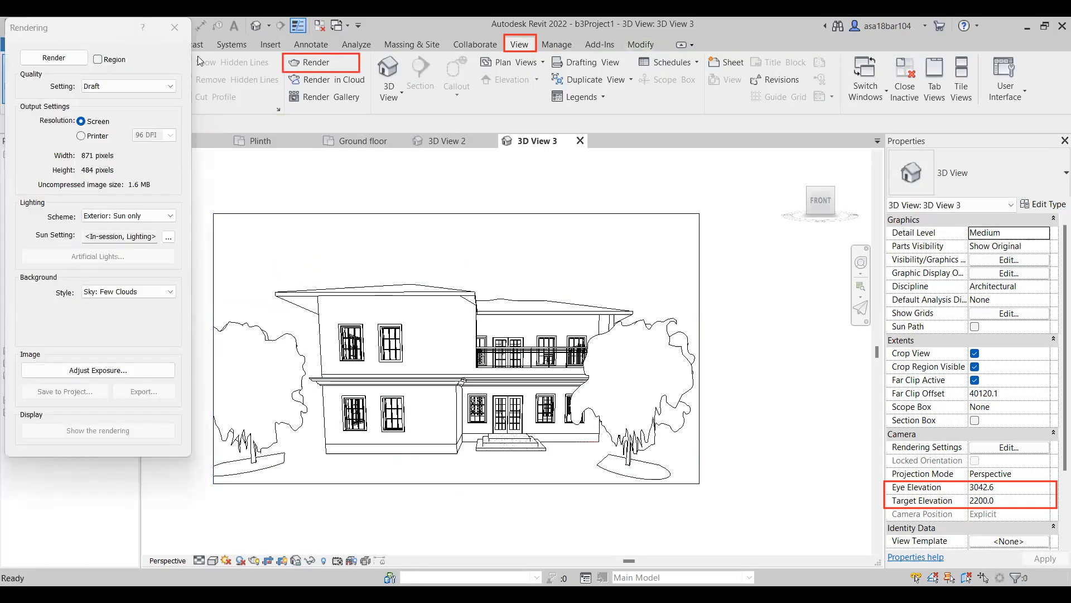
{"action": "left_click_drag", "start_coordinate": [54, 31], "coordinate": [138, 67]}
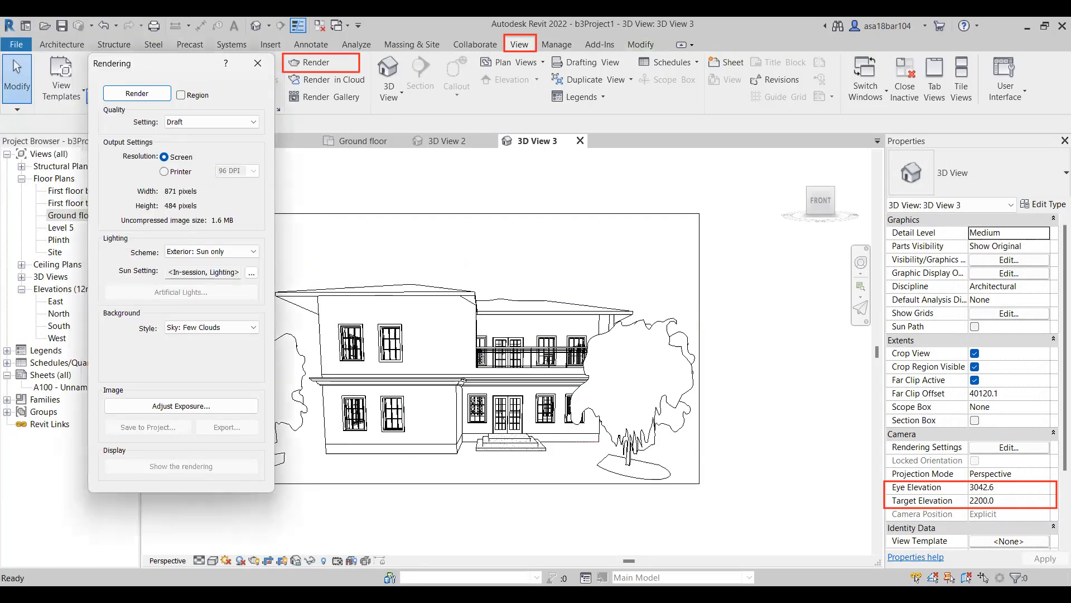
{"action": "left_click", "coordinate": [195, 122]}
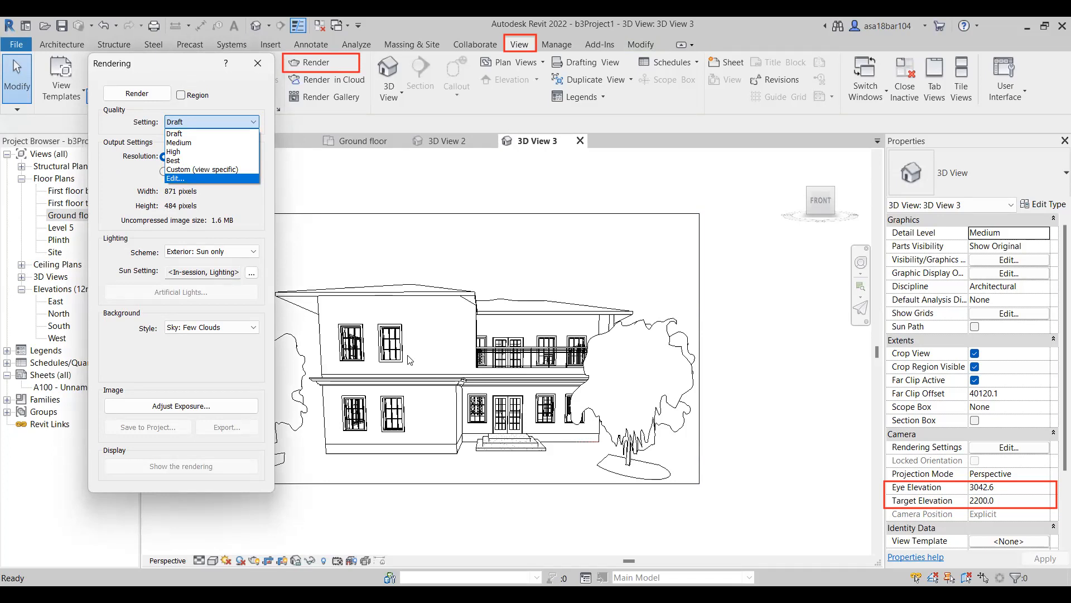
{"action": "left_click", "coordinate": [193, 133]}
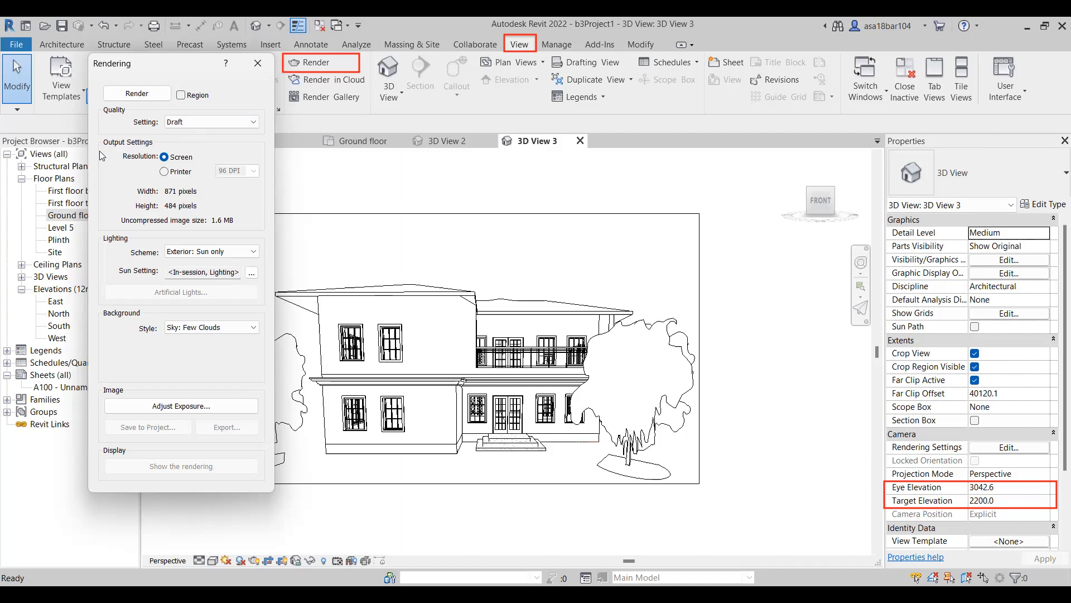
{"action": "left_click", "coordinate": [167, 172]}
{"action": "left_click", "coordinate": [253, 170]}
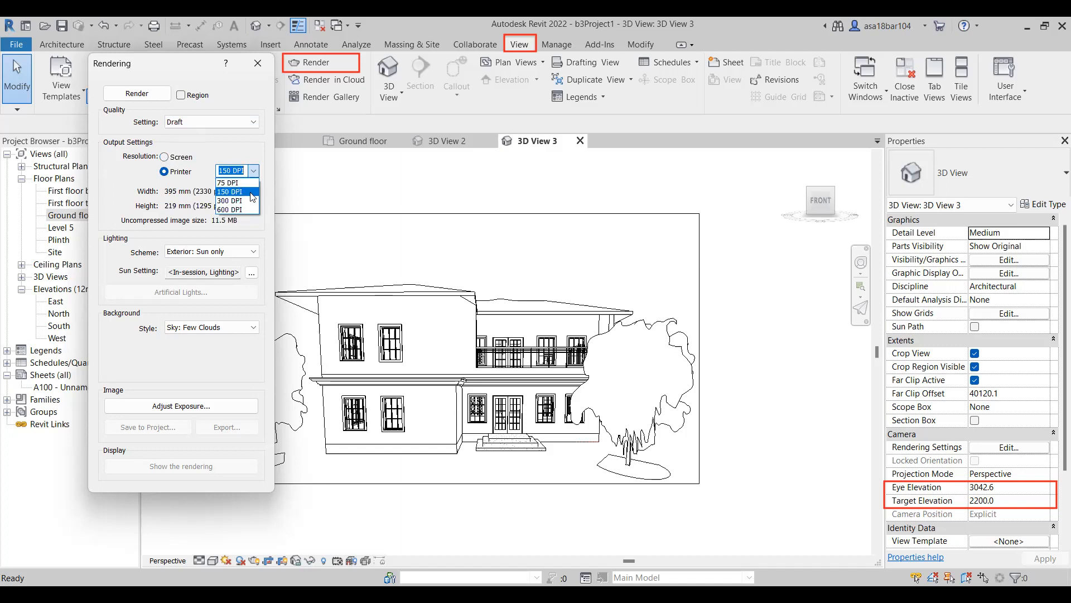
{"action": "left_click", "coordinate": [252, 194]}
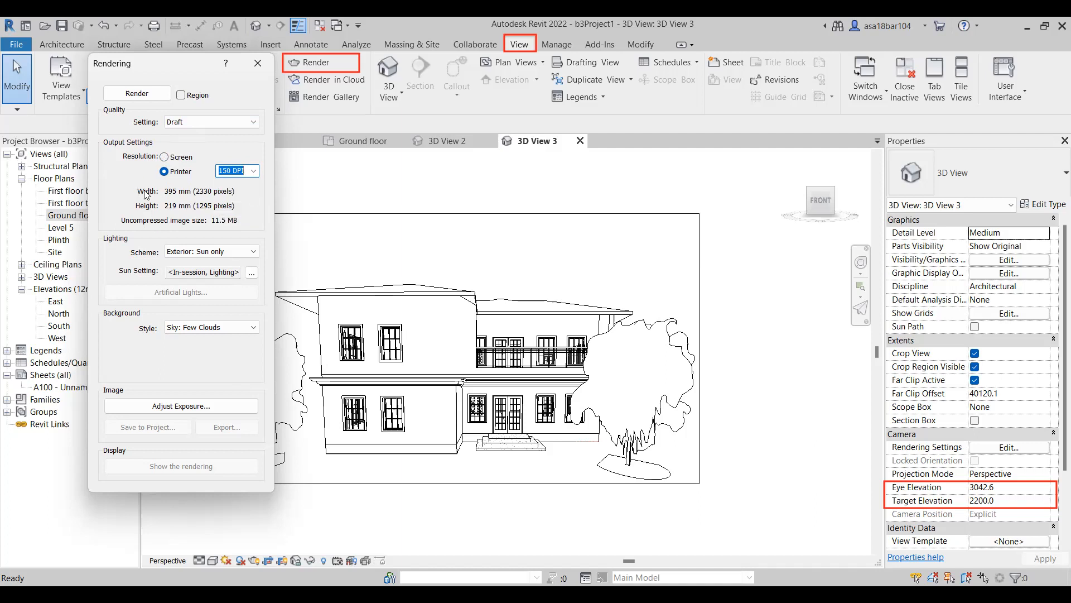
Render the view with the Exterior: Sun only lighting scheme and a Sky: Cloudy background.
{"action": "left_click", "coordinate": [199, 255]}
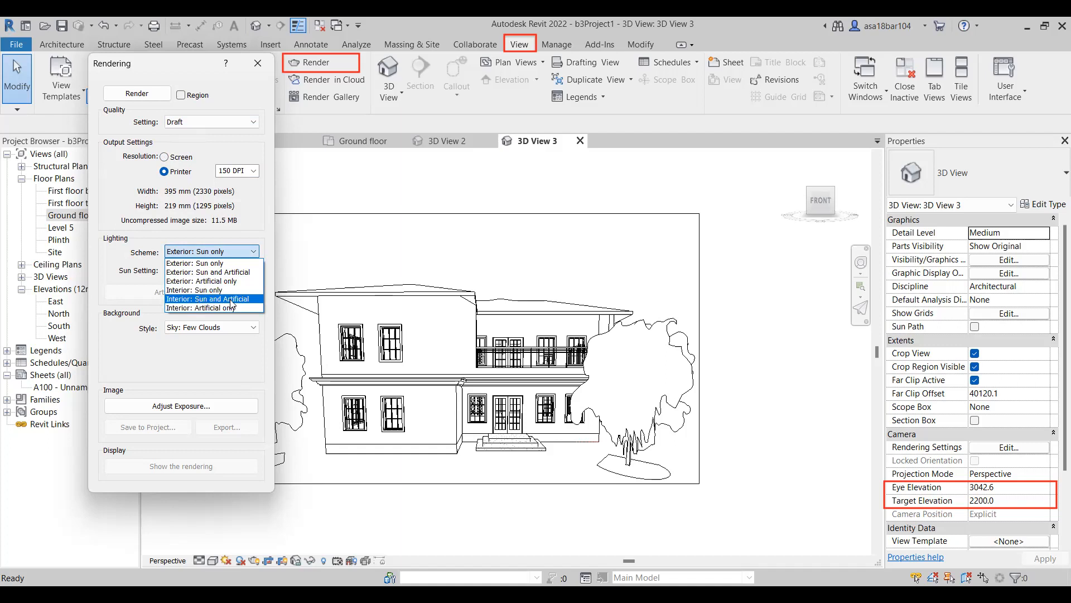
{"action": "left_click", "coordinate": [211, 263]}
{"action": "left_click", "coordinate": [218, 329]}
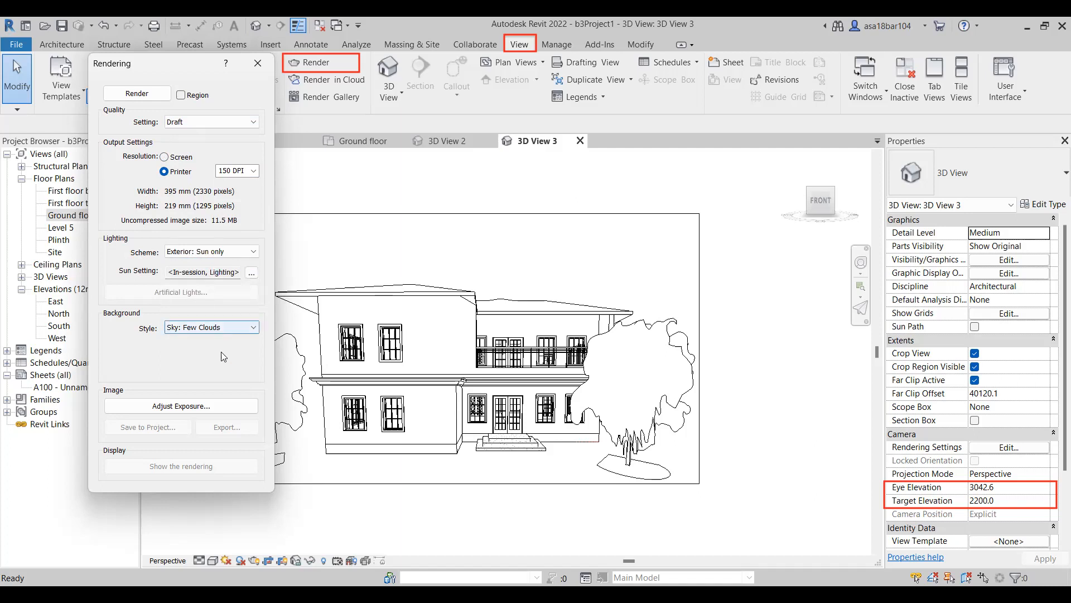
{"action": "left_click", "coordinate": [221, 366]}
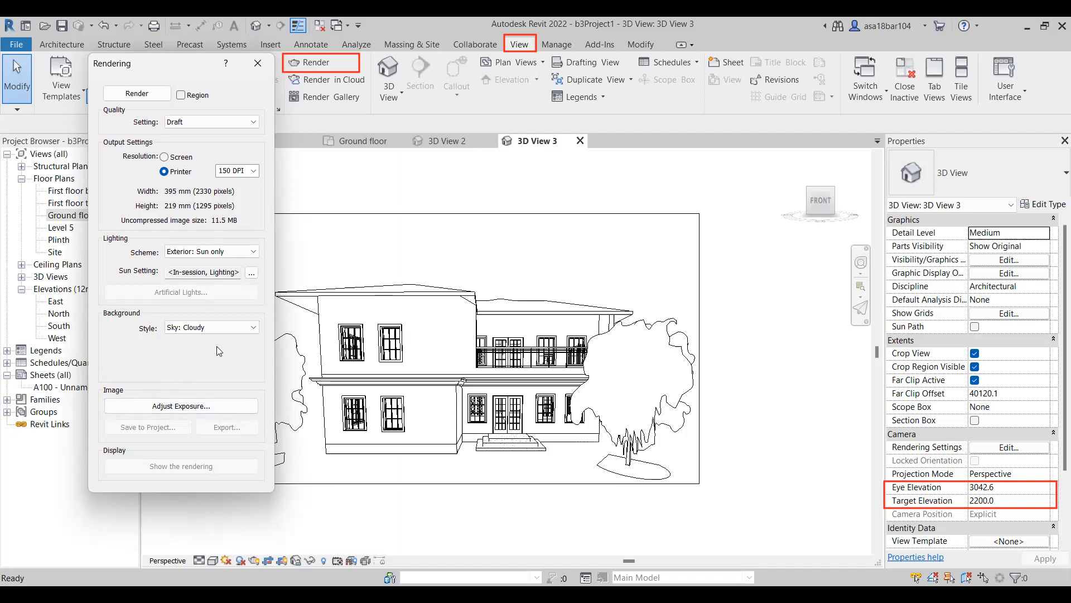
{"action": "left_click", "coordinate": [148, 92]}
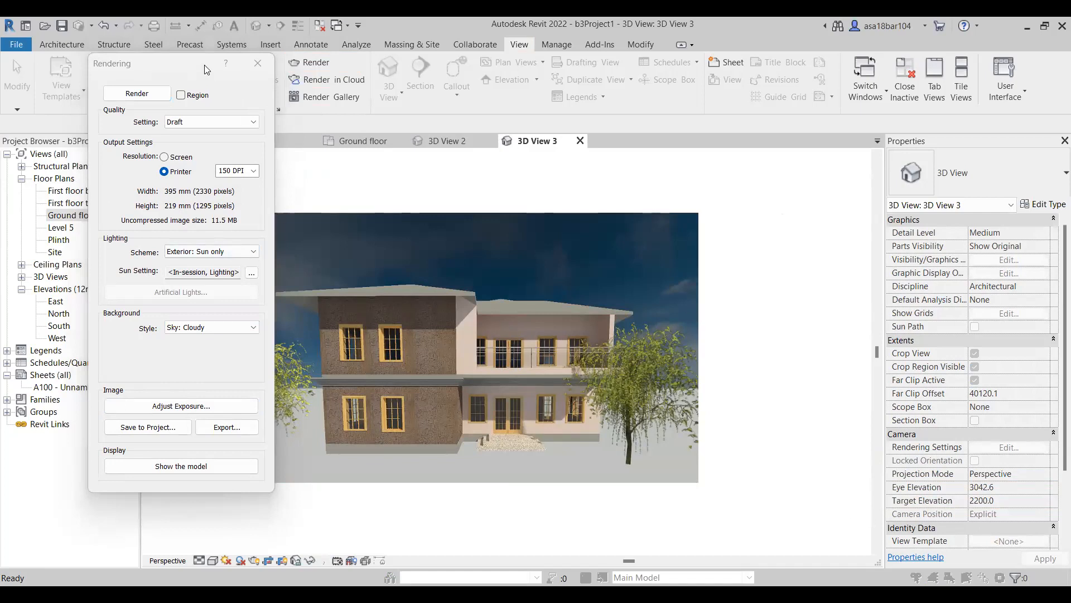
Adjust the rendered image's exposure, trying a brighter value of 12.95 and settling on 13.66.
{"action": "left_click_drag", "start_coordinate": [161, 65], "coordinate": [80, 69]}
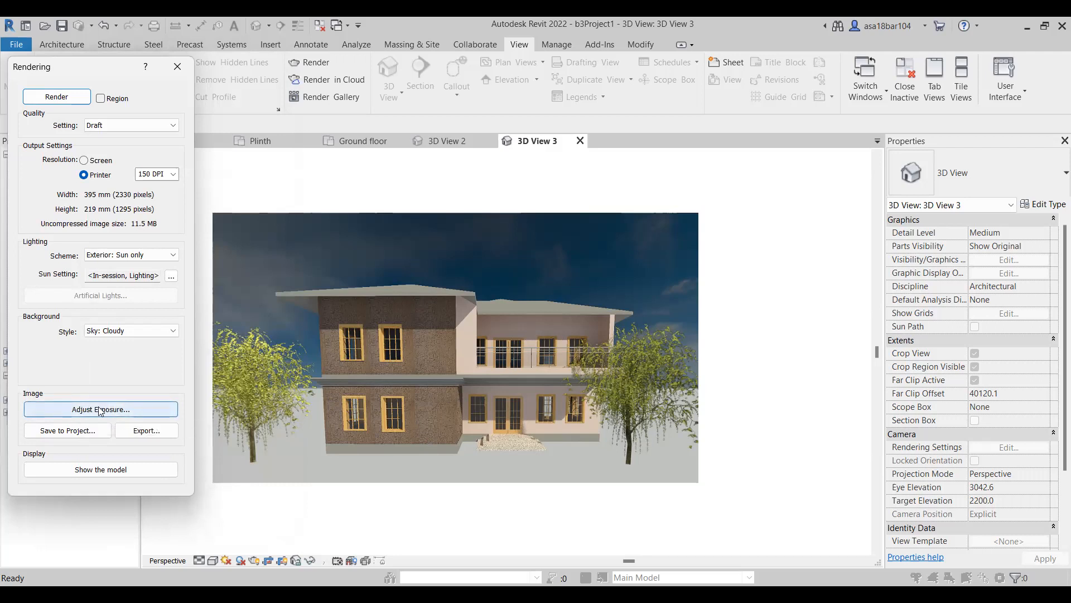
{"action": "left_click", "coordinate": [74, 413]}
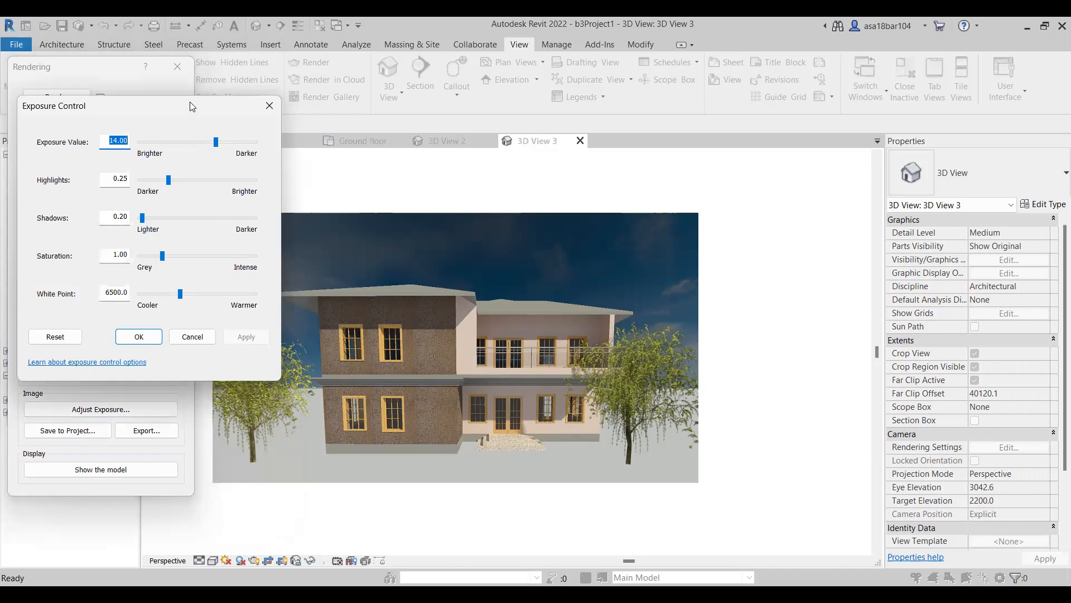
{"action": "left_click_drag", "start_coordinate": [193, 107], "coordinate": [168, 102]}
{"action": "left_click_drag", "start_coordinate": [192, 138], "coordinate": [169, 137]}
{"action": "left_click", "coordinate": [225, 335]}
{"action": "left_click_drag", "start_coordinate": [169, 137], "coordinate": [186, 137]}
{"action": "left_click", "coordinate": [222, 333]}
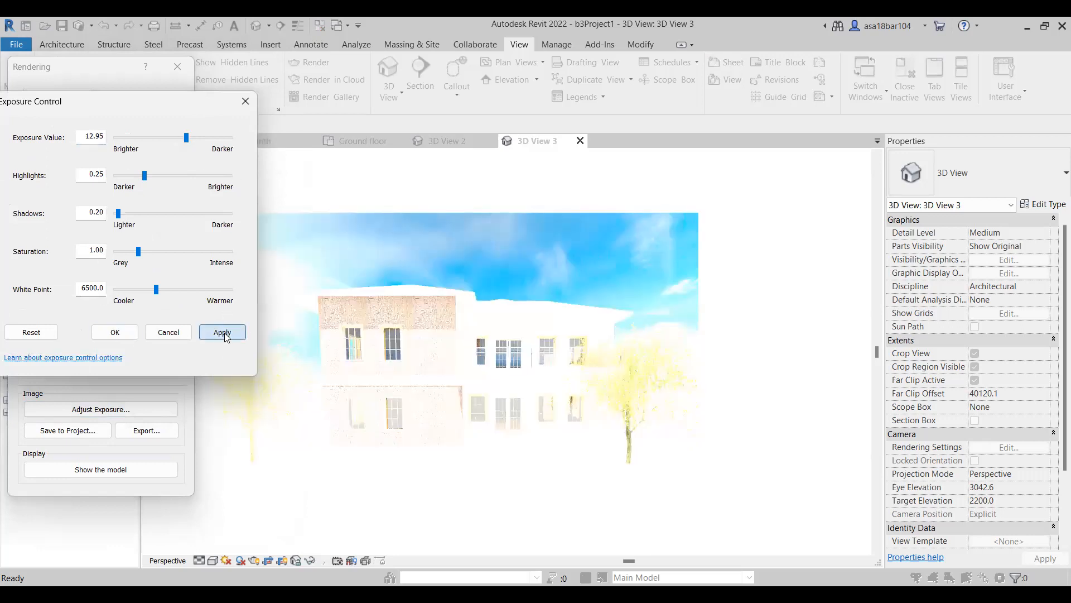
{"action": "left_click_drag", "start_coordinate": [188, 138], "coordinate": [191, 137]}
{"action": "left_click", "coordinate": [237, 337]}
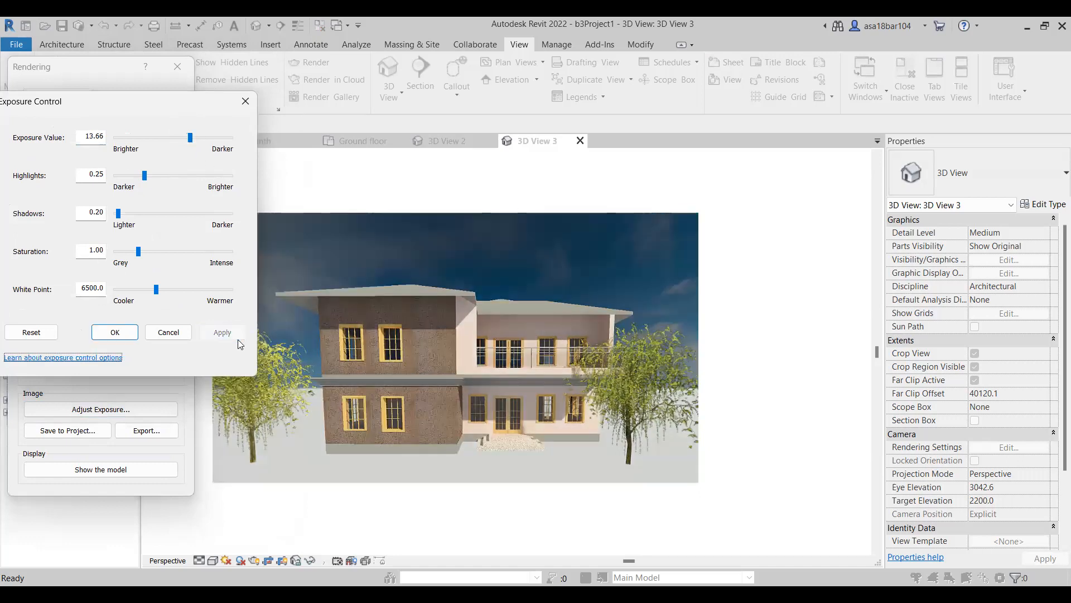
Try an exposure value of 12.95 on the rendering again and return it to 13.66.
{"action": "left_click_drag", "start_coordinate": [191, 137], "coordinate": [187, 138]}
{"action": "left_click", "coordinate": [222, 335]}
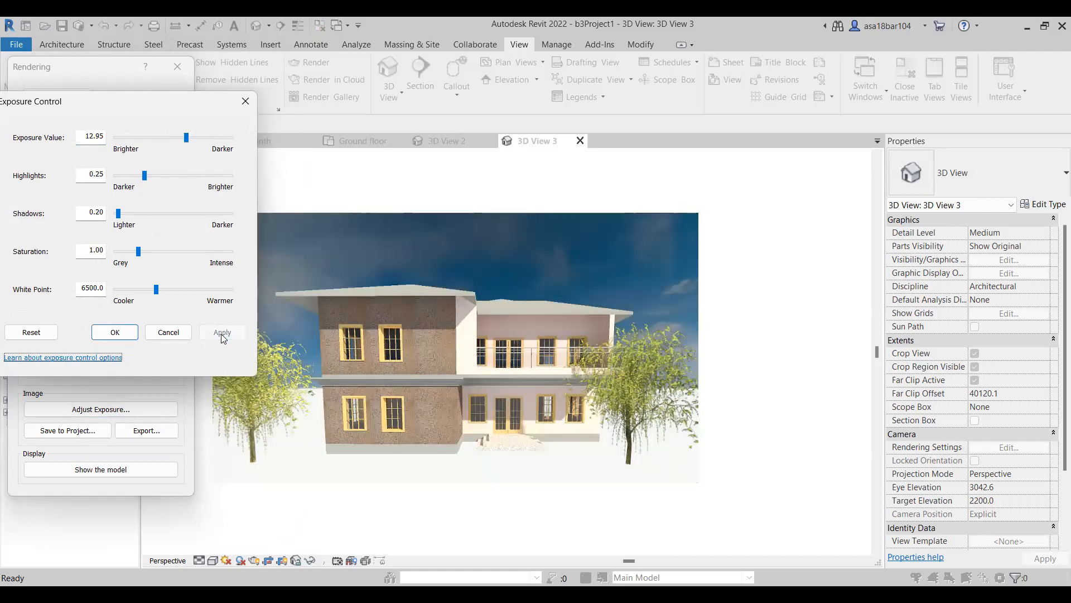
{"action": "left_click_drag", "start_coordinate": [187, 137], "coordinate": [190, 137]}
{"action": "left_click", "coordinate": [229, 338]}
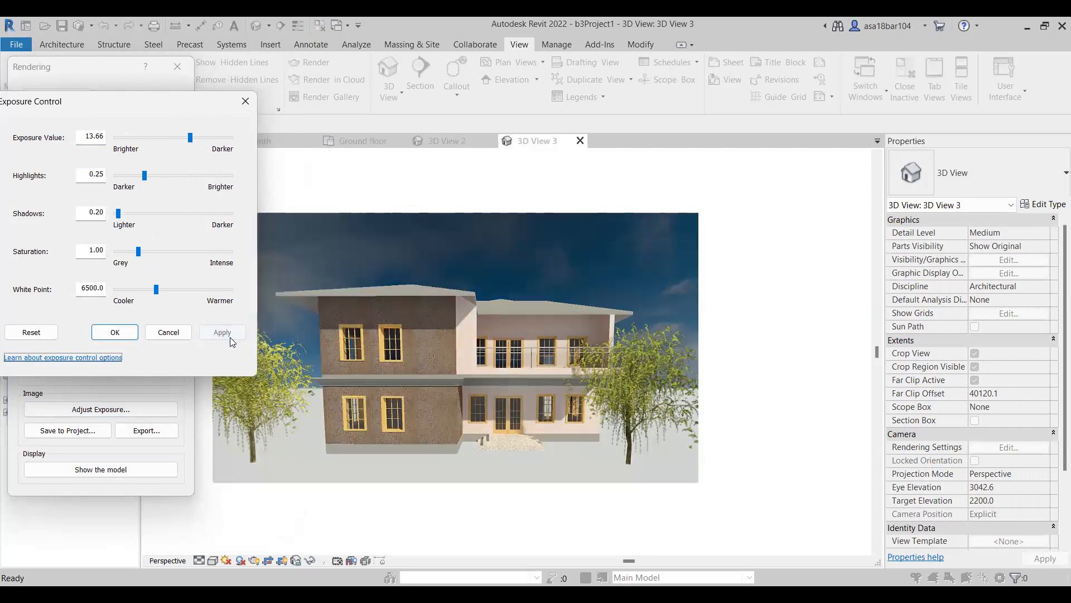
Set the rendering's highlights to 0.34 and apply the change.
{"action": "left_click_drag", "start_coordinate": [145, 176], "coordinate": [157, 176]}
{"action": "left_click", "coordinate": [215, 335]}
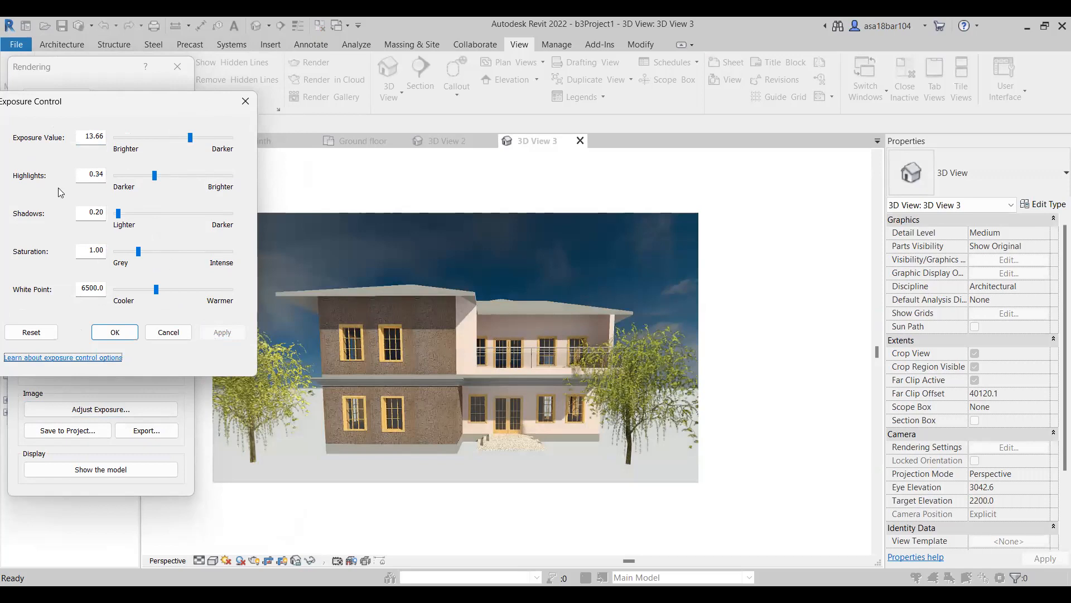
Set the rendering's shadows to 0.37 and apply the change.
{"action": "left_click", "coordinate": [121, 214]}
{"action": "left_click_drag", "start_coordinate": [121, 212], "coordinate": [130, 213]}
{"action": "left_click", "coordinate": [213, 333]}
{"action": "left_click_drag", "start_coordinate": [128, 212], "coordinate": [121, 211]}
{"action": "left_click", "coordinate": [221, 333]}
Try a saturation of 1.46 on the rendering, bring it back to 0.97, and apply a slight increase.
{"action": "left_click_drag", "start_coordinate": [138, 251], "coordinate": [148, 255]}
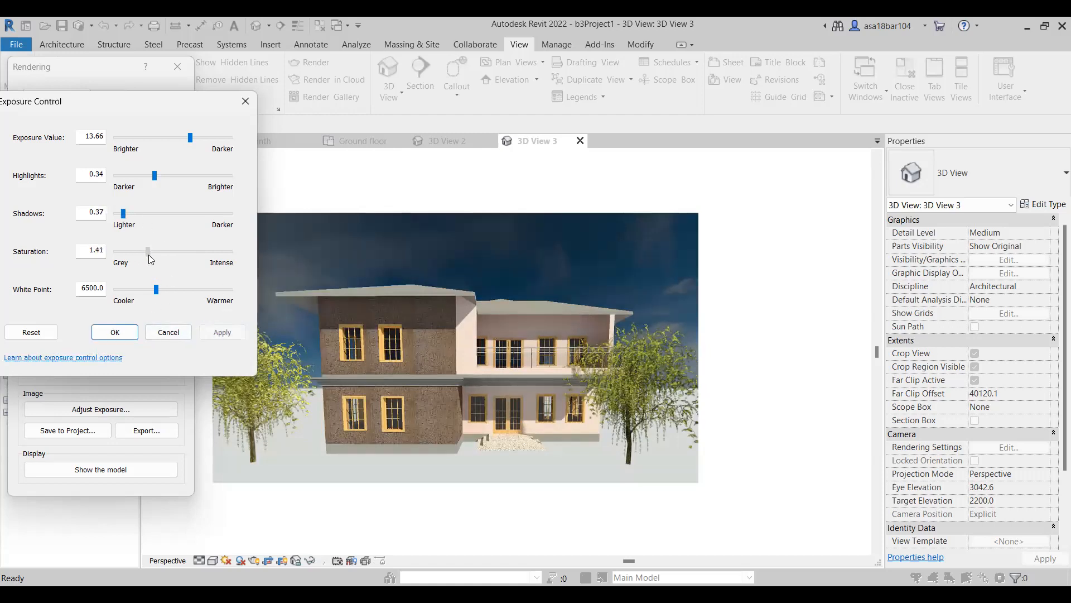
{"action": "left_click", "coordinate": [229, 336]}
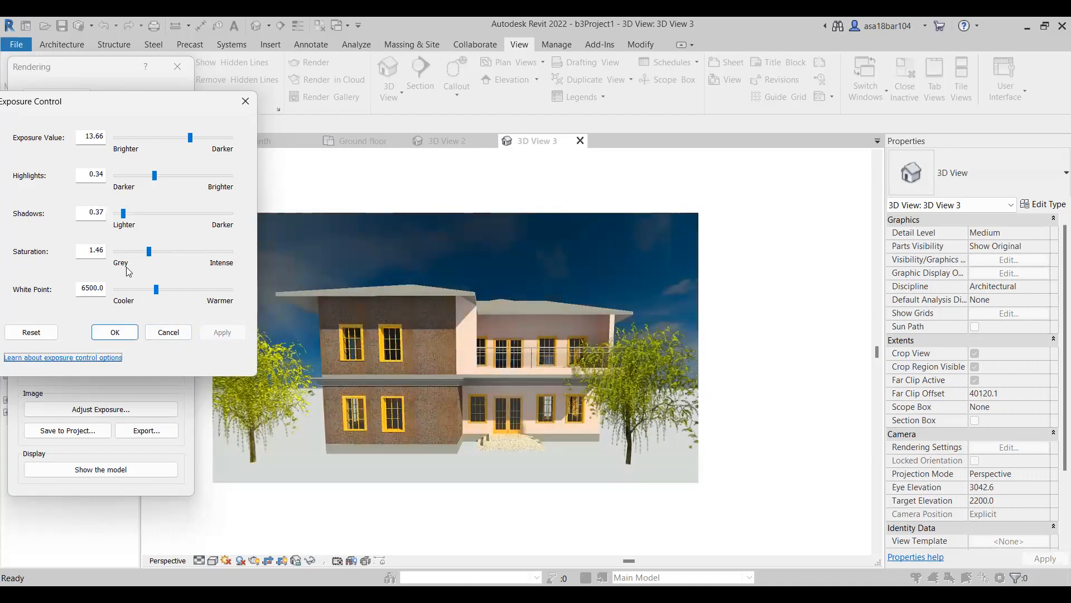
{"action": "left_click_drag", "start_coordinate": [149, 251], "coordinate": [137, 252]}
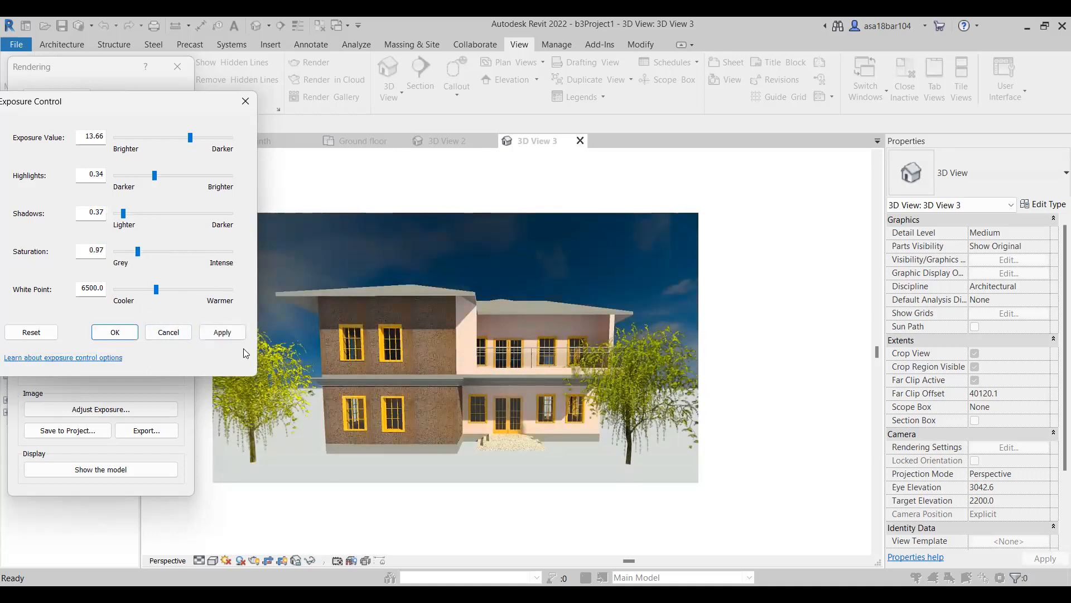
{"action": "left_click", "coordinate": [226, 333]}
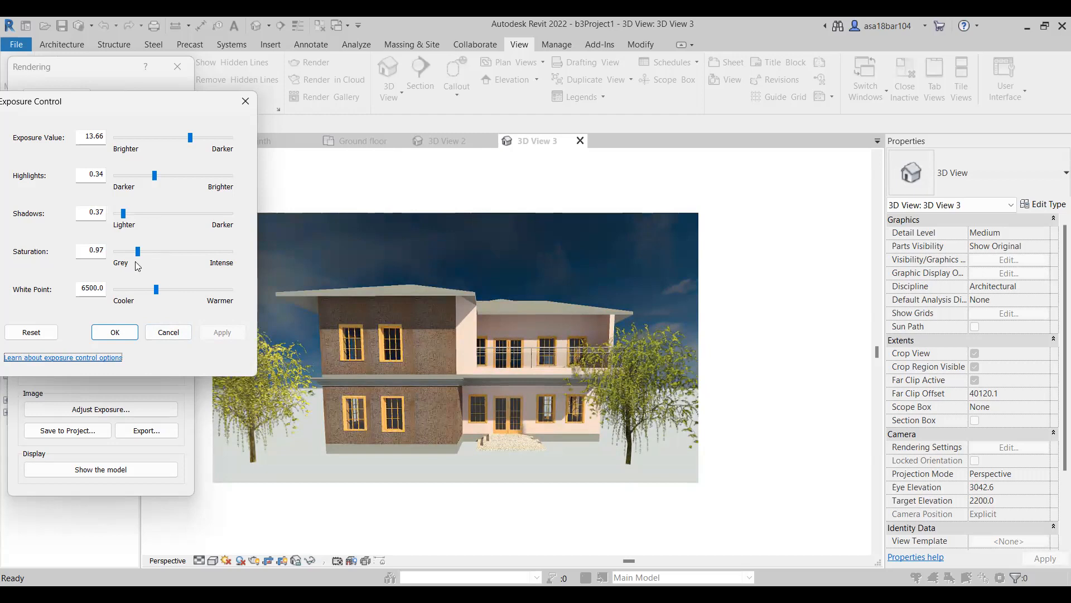
{"action": "left_click_drag", "start_coordinate": [138, 252], "coordinate": [141, 252]}
{"action": "left_click", "coordinate": [236, 328]}
Try a cooler white point on the rendering, apply a slightly warmer one instead, and confirm the exposure settings.
{"action": "left_click_drag", "start_coordinate": [156, 289], "coordinate": [142, 289]}
{"action": "left_click", "coordinate": [238, 333]}
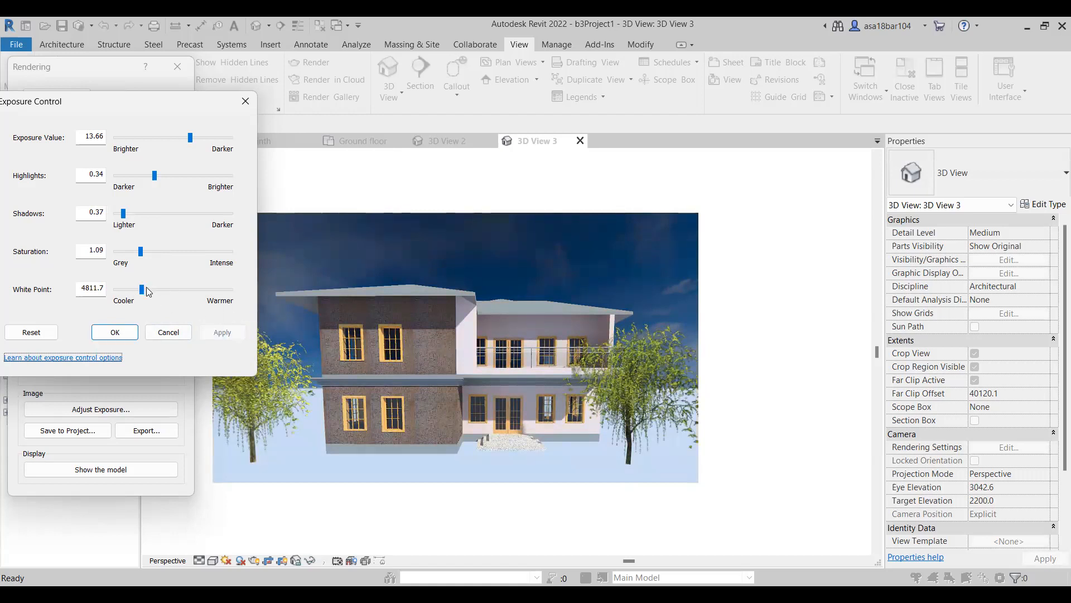
{"action": "mouse_move", "coordinate": [142, 289]}
{"action": "left_mouse_down"}
{"action": "mouse_move", "coordinate": [186, 294]}
{"action": "mouse_move", "coordinate": [154, 297]}
{"action": "mouse_move", "coordinate": [161, 290]}
{"action": "left_mouse_up"}
{"action": "left_click", "coordinate": [234, 336]}
{"action": "left_click", "coordinate": [231, 337]}
{"action": "left_click", "coordinate": [234, 337]}
{"action": "left_click", "coordinate": [237, 333]}
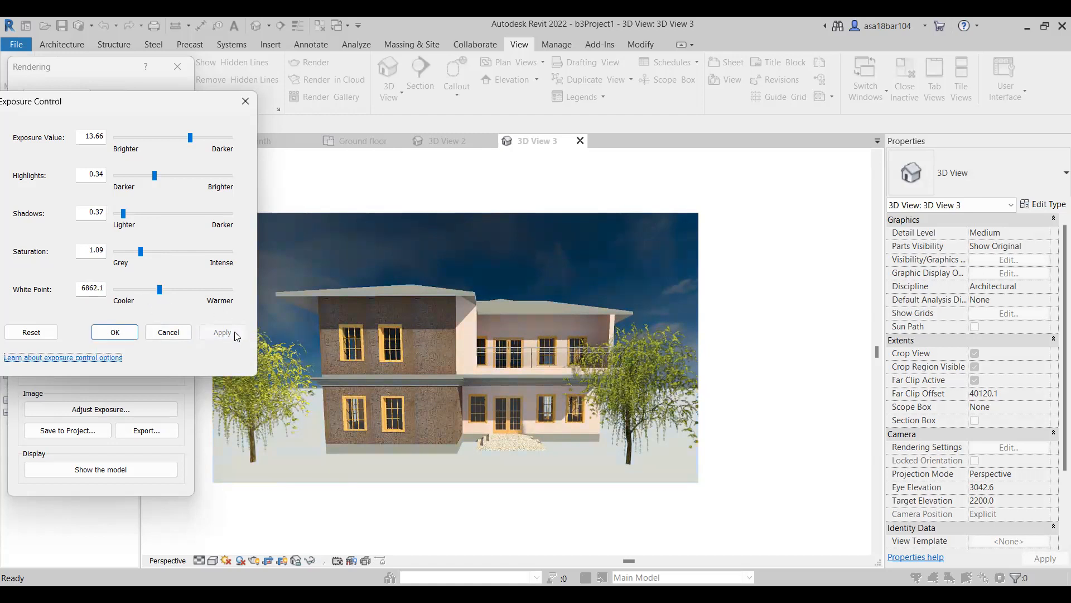
{"action": "left_click", "coordinate": [115, 332]}
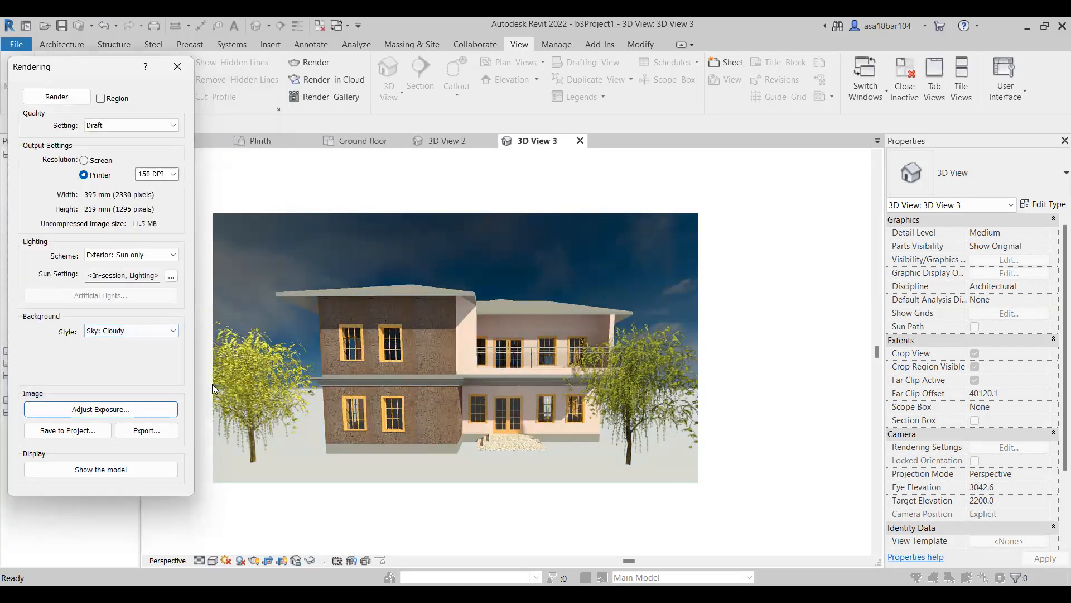
Examine the rendered house up close, including the textured walls, windows, balcony, entrance steps and trees.
{"action": "scroll", "coordinate": [468, 395], "scroll_direction": "up", "scroll_amount": 5}
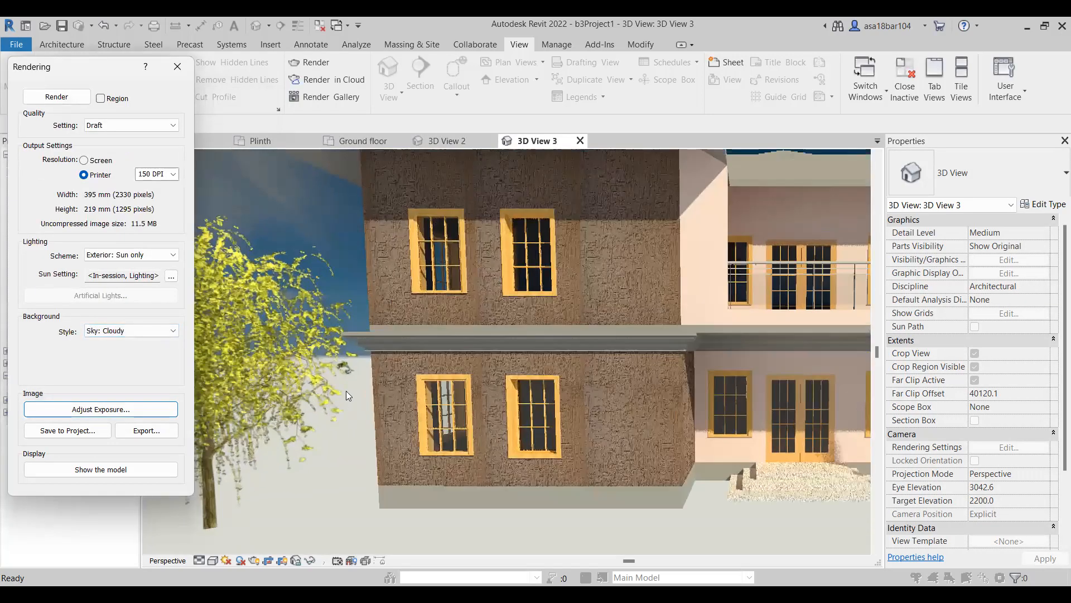
{"action": "scroll", "coordinate": [401, 449], "scroll_direction": "down", "scroll_amount": 5}
{"action": "scroll", "coordinate": [658, 408], "scroll_direction": "up", "scroll_amount": 4}
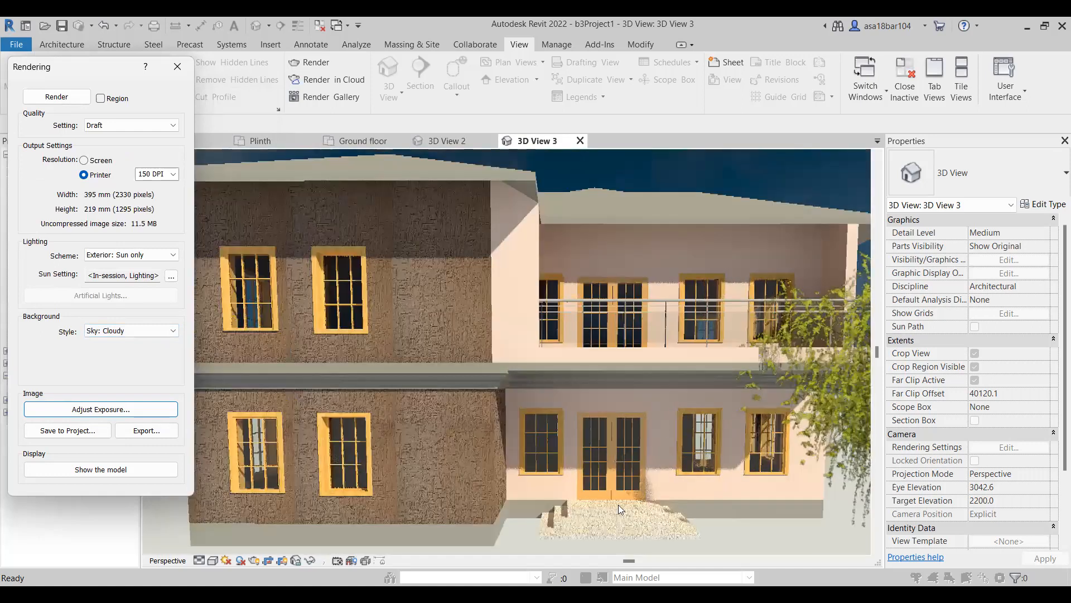
{"action": "scroll", "coordinate": [434, 436], "scroll_direction": "down", "scroll_amount": 4}
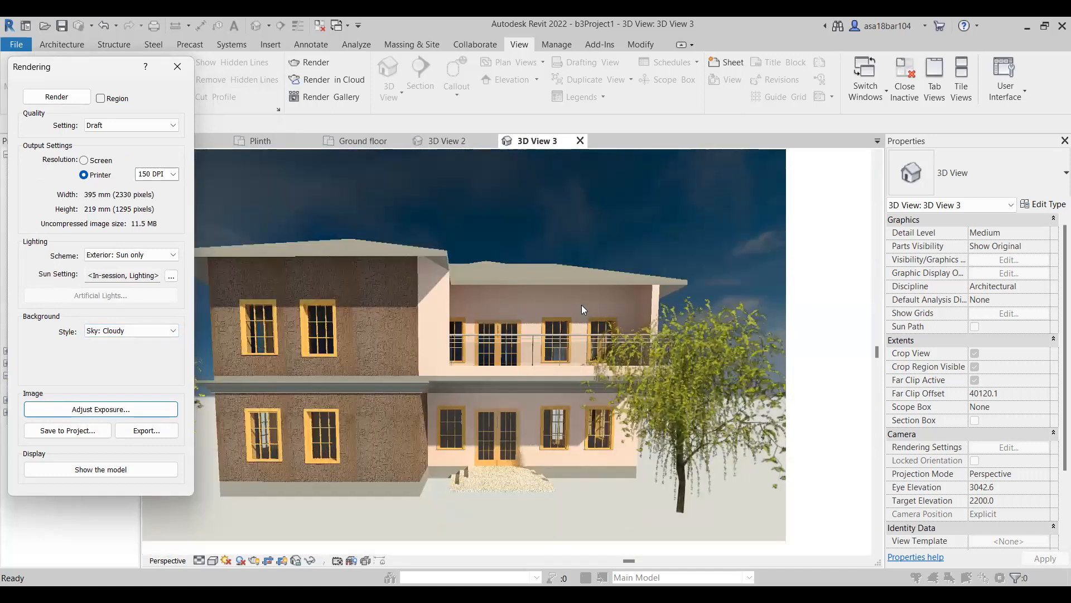
{"action": "scroll", "coordinate": [582, 305], "scroll_direction": "up", "scroll_amount": 3}
{"action": "scroll", "coordinate": [541, 281], "scroll_direction": "down", "scroll_amount": 3}
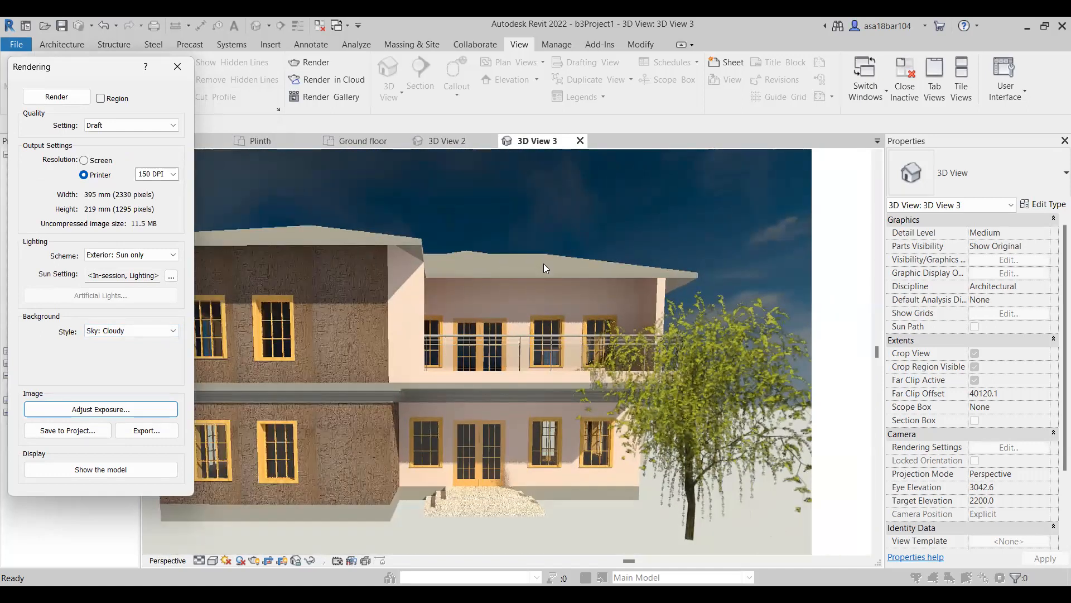
{"action": "scroll", "coordinate": [504, 462], "scroll_direction": "up", "scroll_amount": 2}
{"action": "scroll", "coordinate": [484, 456], "scroll_direction": "up", "scroll_amount": 2}
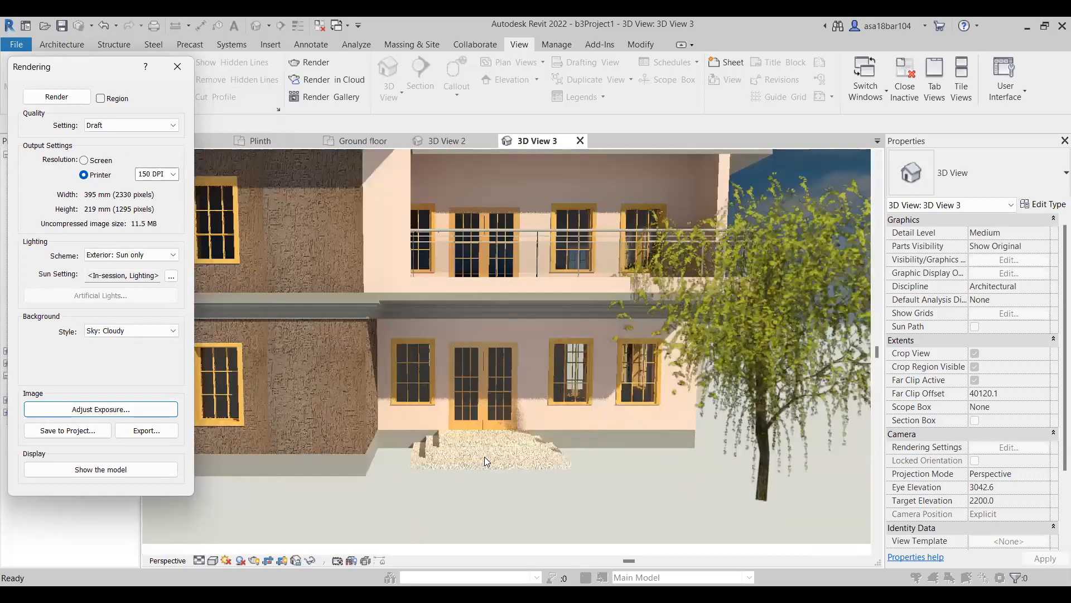
{"action": "scroll", "coordinate": [555, 468], "scroll_direction": "down", "scroll_amount": 3}
{"action": "scroll", "coordinate": [555, 467], "scroll_direction": "down", "scroll_amount": 1}
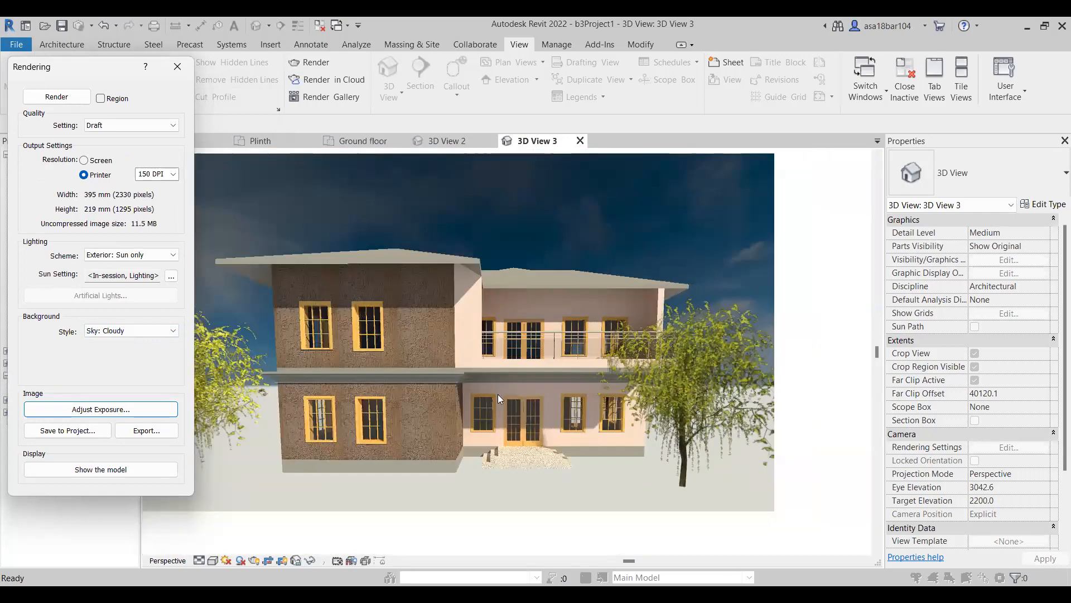
{"action": "scroll", "coordinate": [498, 393], "scroll_direction": "down", "scroll_amount": 3}
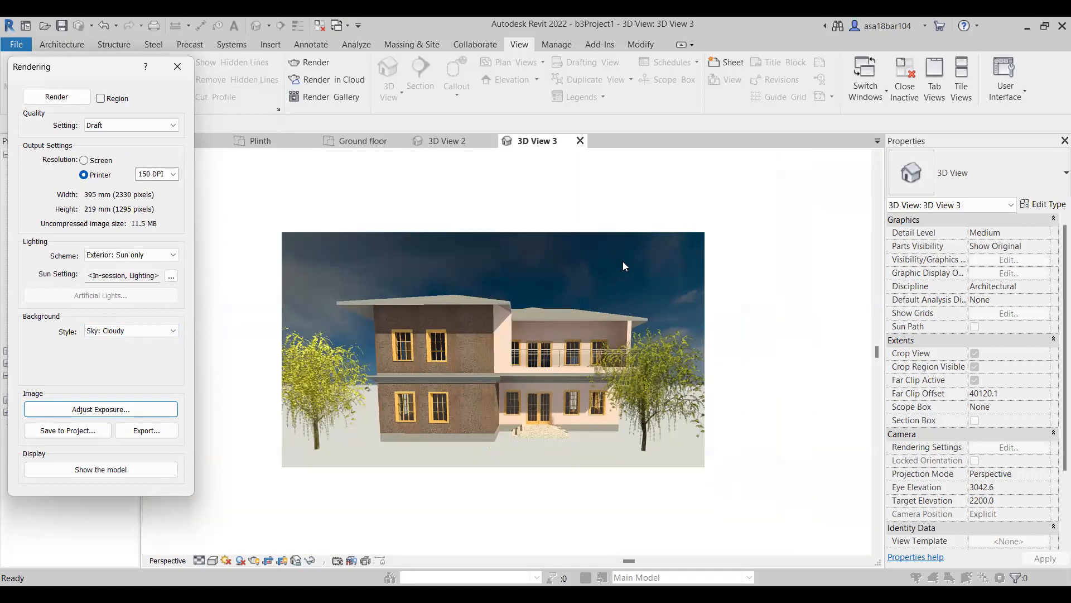
{"action": "scroll", "coordinate": [466, 362], "scroll_direction": "up", "scroll_amount": 2}
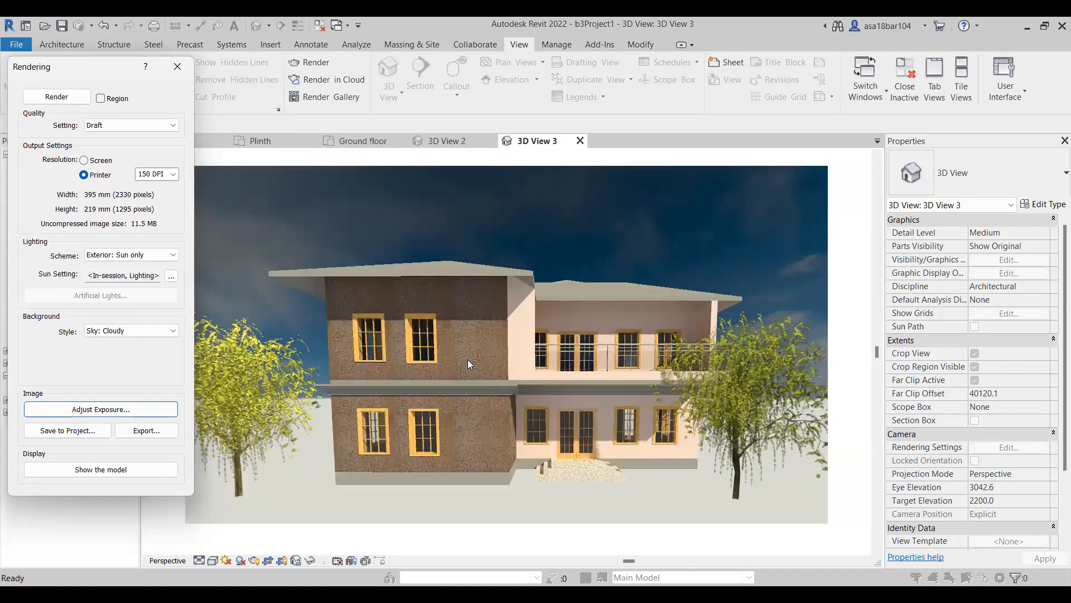
{"action": "scroll", "coordinate": [514, 341], "scroll_direction": "down", "scroll_amount": 1}
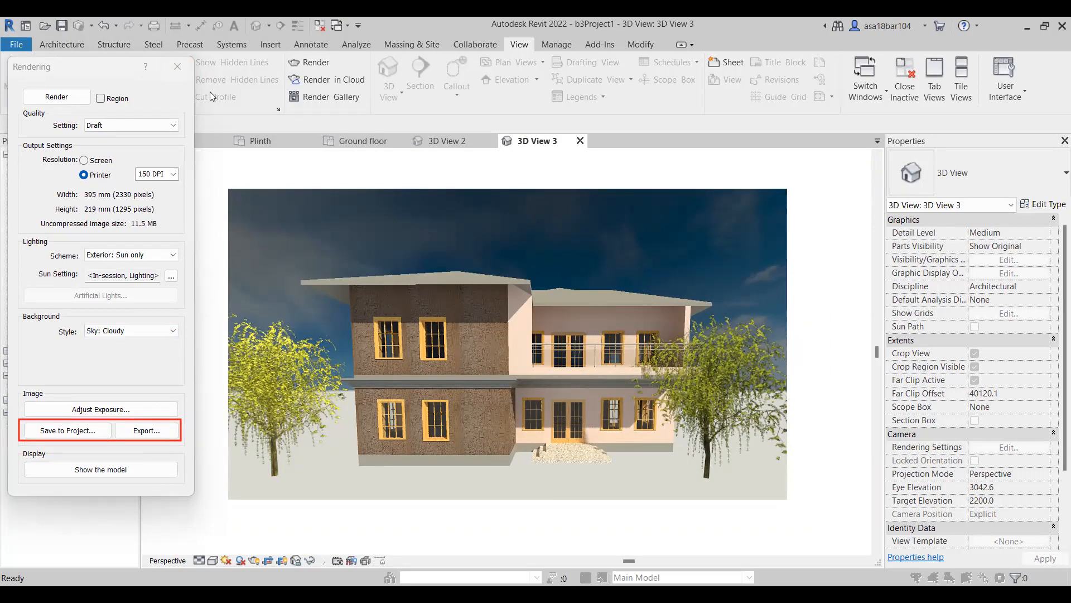
Save the rendered image to the project as "exterior view" and close the rendering settings.
{"action": "left_click", "coordinate": [74, 435]}
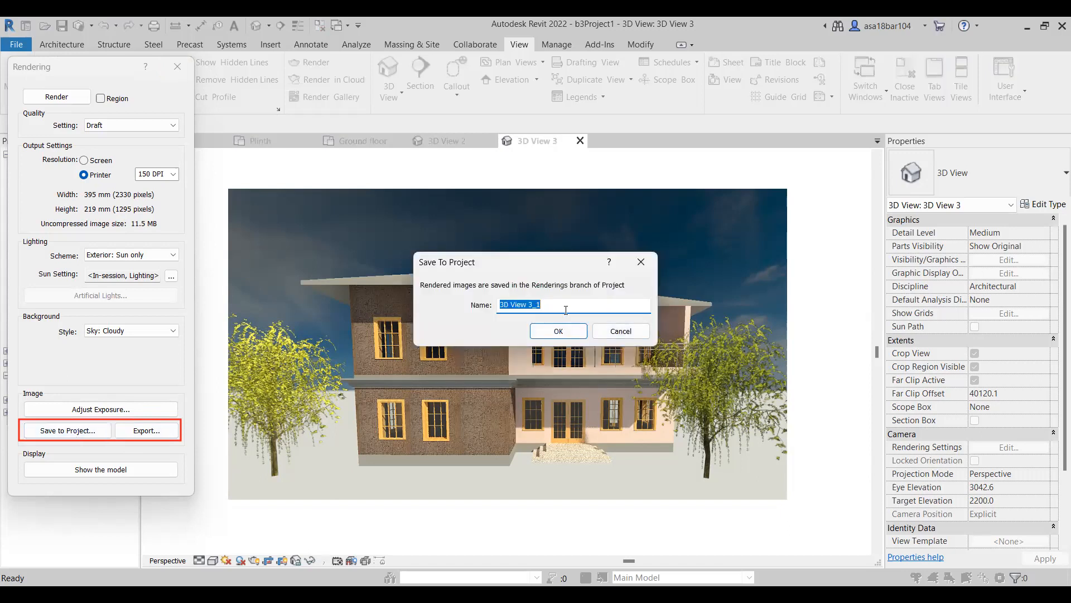
{"action": "type", "text": "exterior view"}
{"action": "left_click", "coordinate": [581, 333]}
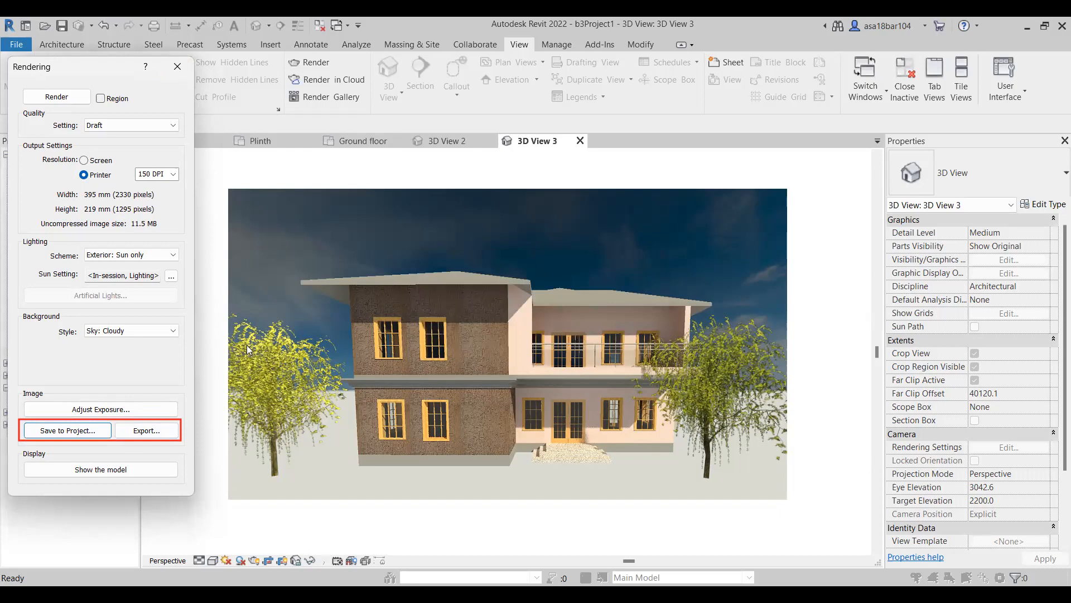
{"action": "left_click", "coordinate": [170, 70]}
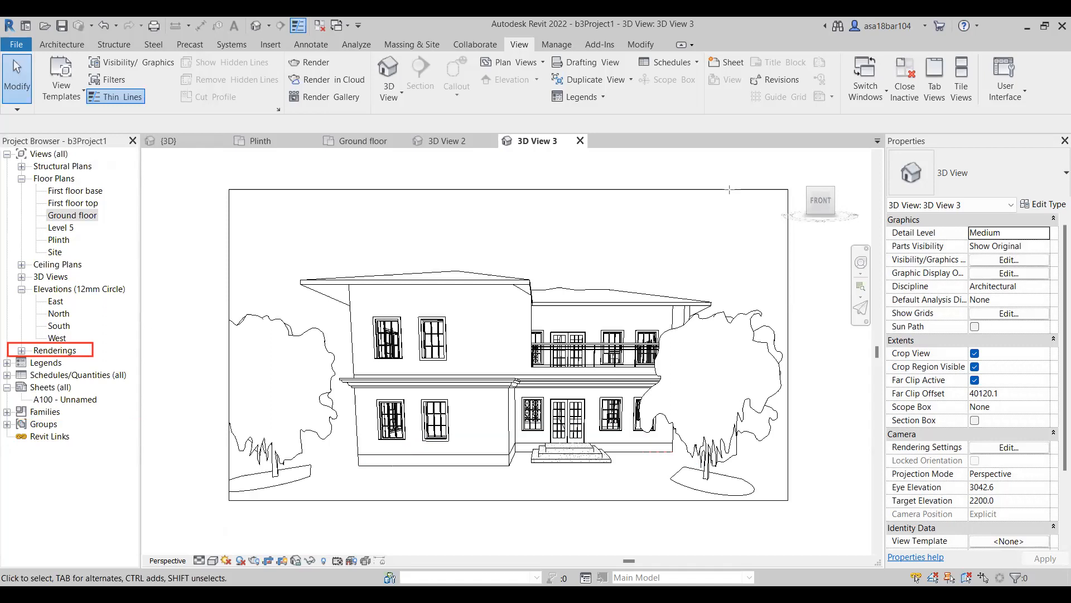
Open the saved "exterior view" rendering from the project's Renderings branch.
{"action": "left_click", "coordinate": [21, 351]}
{"action": "double_click", "coordinate": [74, 362]}
{"action": "scroll", "coordinate": [342, 357], "scroll_direction": "down", "scroll_amount": 4}
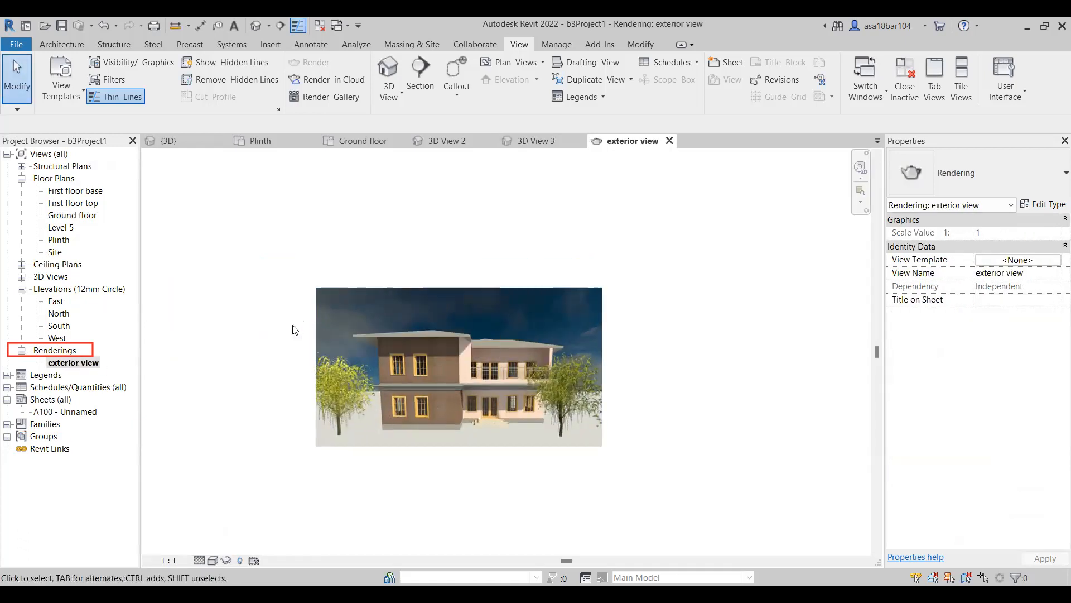
{"action": "scroll", "coordinate": [380, 395], "scroll_direction": "up", "scroll_amount": 2}
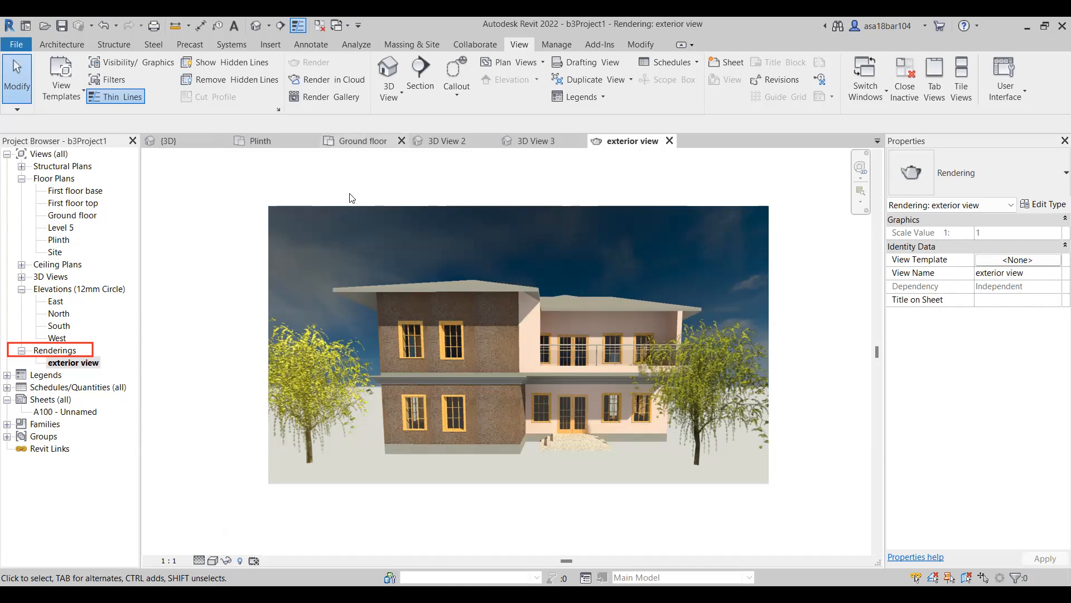
Close the Ground floor plan view and bring up the 3D View 2 camera view.
{"action": "left_click", "coordinate": [373, 143]}
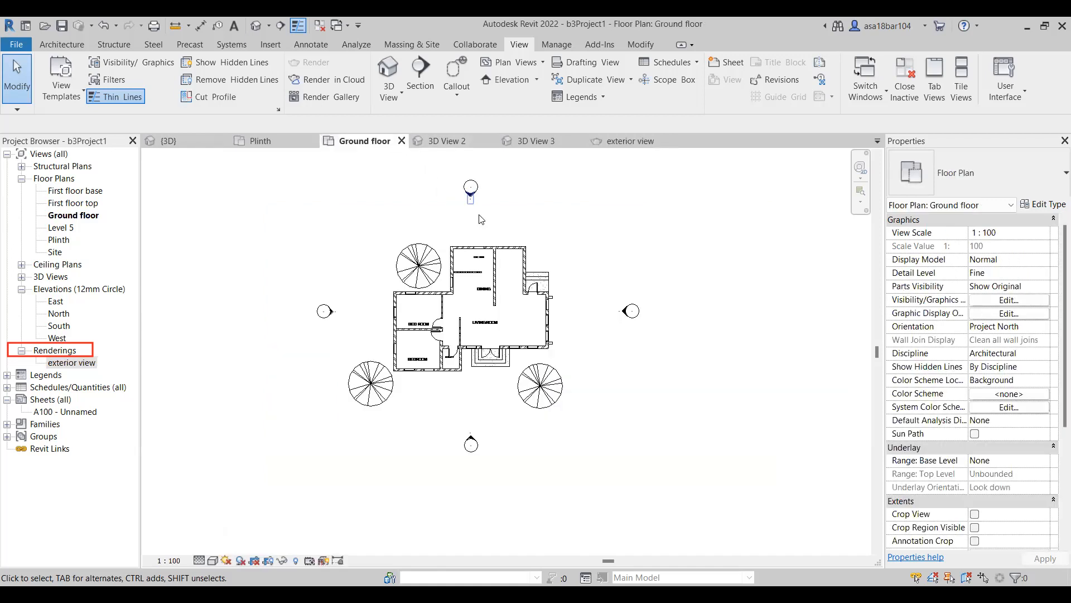
{"action": "left_click", "coordinate": [401, 140]}
{"action": "left_click", "coordinate": [454, 139]}
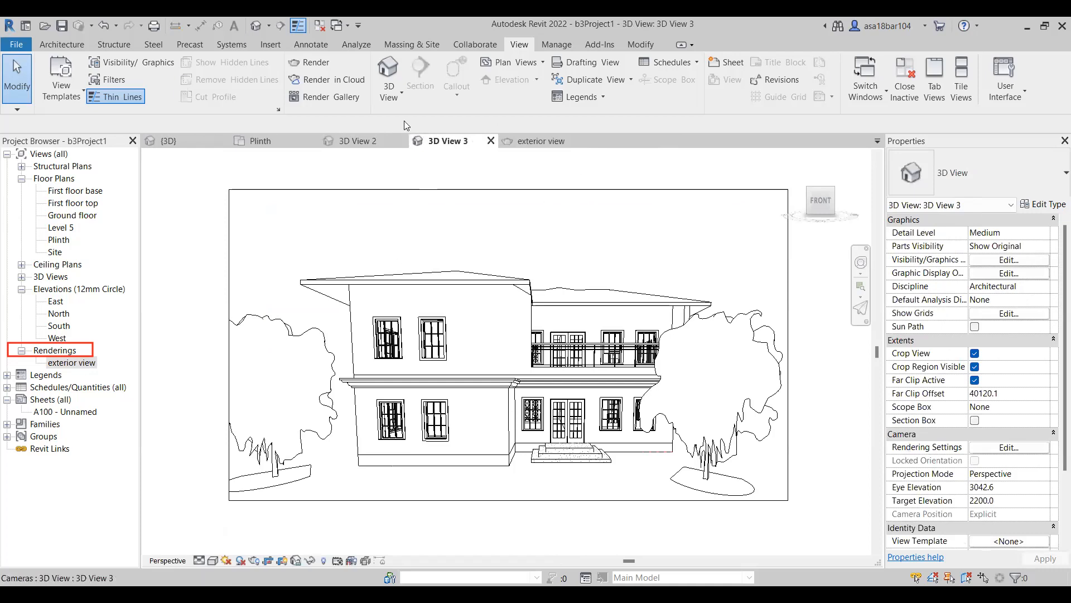
{"action": "left_click", "coordinate": [375, 143]}
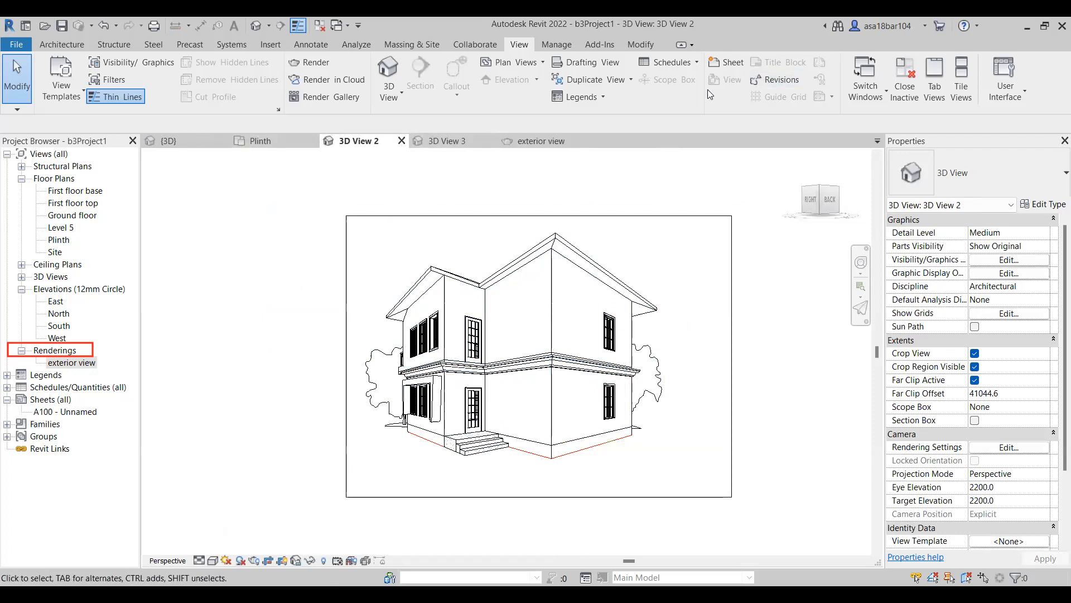
In the Plinth floor plan, turn off Crop Region Visible and turn on Crop View.
{"action": "left_click", "coordinate": [246, 141]}
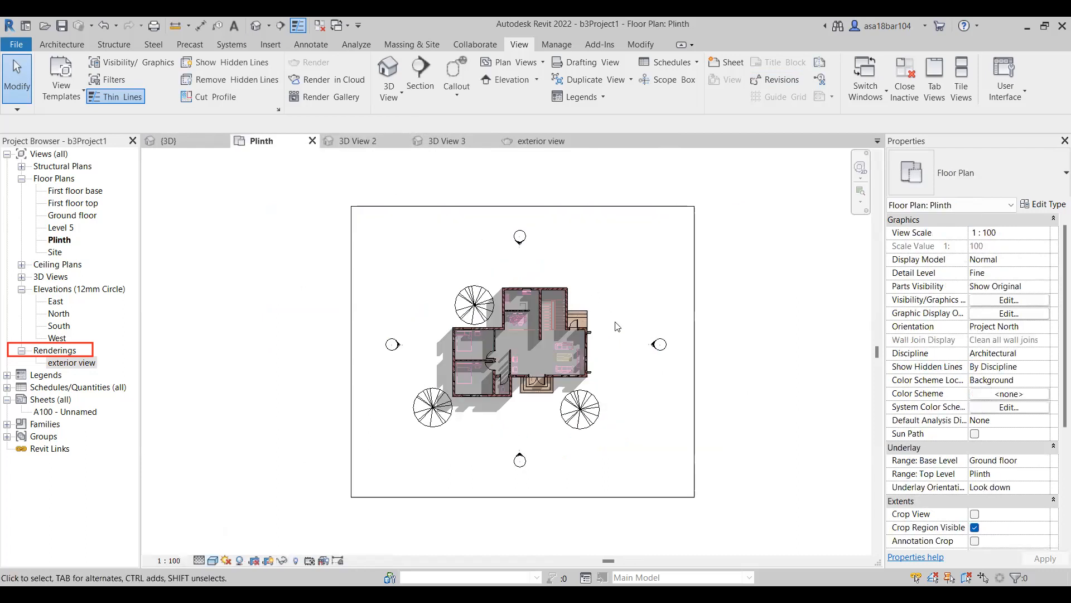
{"action": "scroll", "coordinate": [521, 388], "scroll_direction": "up", "scroll_amount": 5}
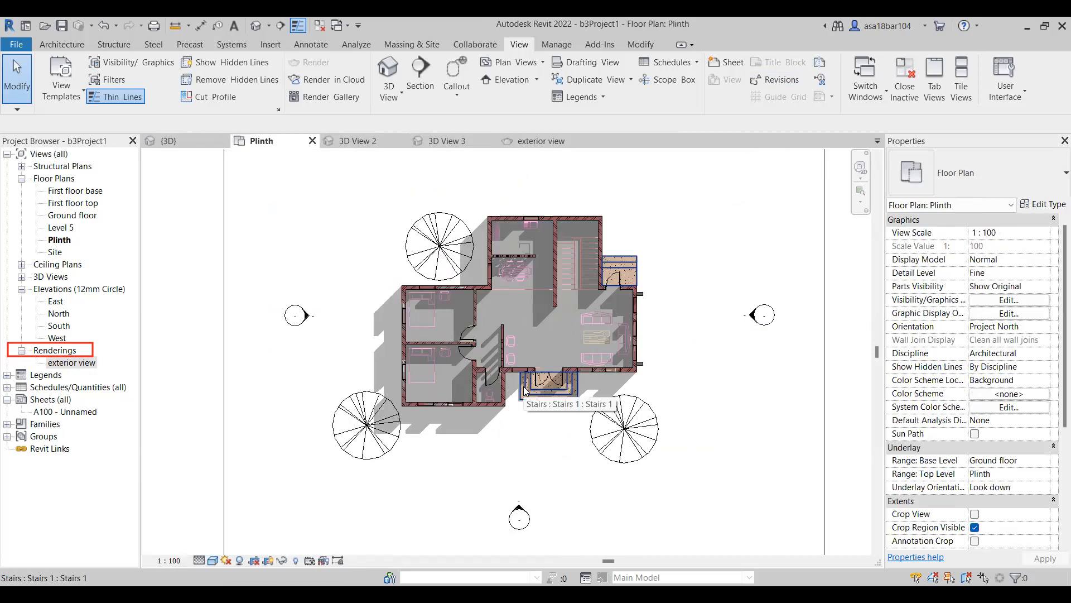
{"action": "left_click", "coordinate": [475, 44]}
{"action": "scroll", "coordinate": [484, 262], "scroll_direction": "down", "scroll_amount": 3}
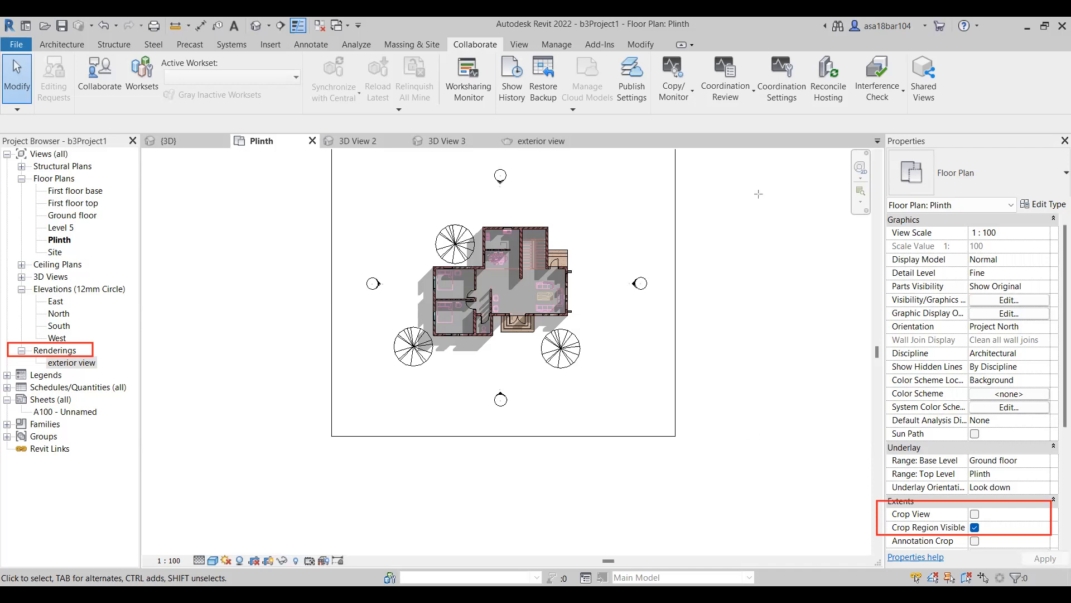
{"action": "scroll", "coordinate": [502, 303], "scroll_direction": "up", "scroll_amount": 1}
{"action": "scroll", "coordinate": [504, 304], "scroll_direction": "down", "scroll_amount": 1}
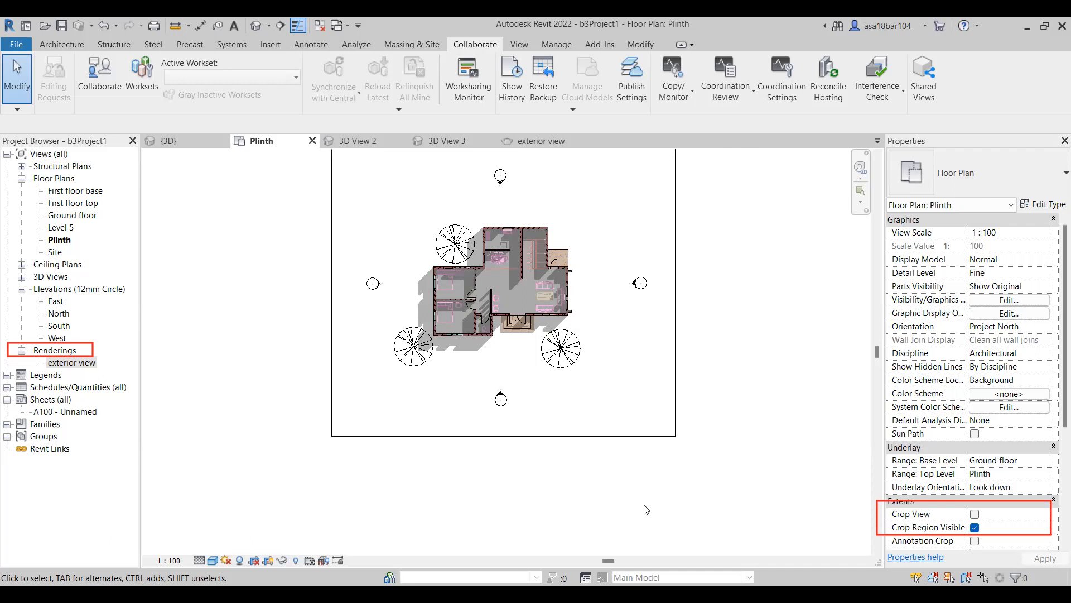
{"action": "left_click", "coordinate": [975, 527]}
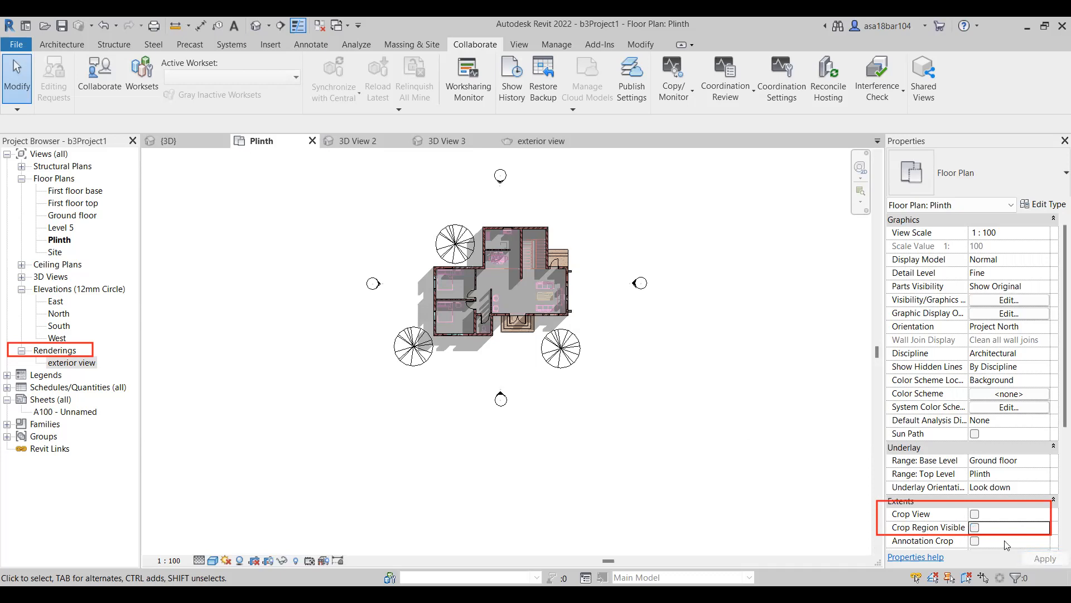
{"action": "left_click", "coordinate": [977, 519]}
{"action": "left_click", "coordinate": [975, 516]}
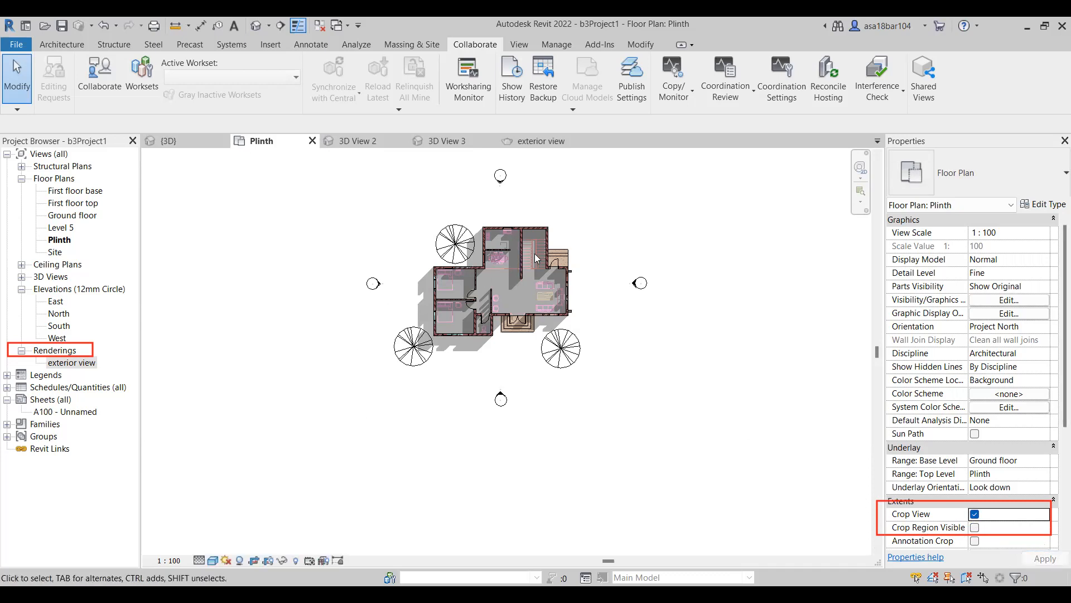
Place a perspective camera in the Plinth plan's living room near the entrance door, aimed diagonally at the bedroom wall's upper corner.
{"action": "scroll", "coordinate": [536, 257], "scroll_direction": "up", "scroll_amount": 3}
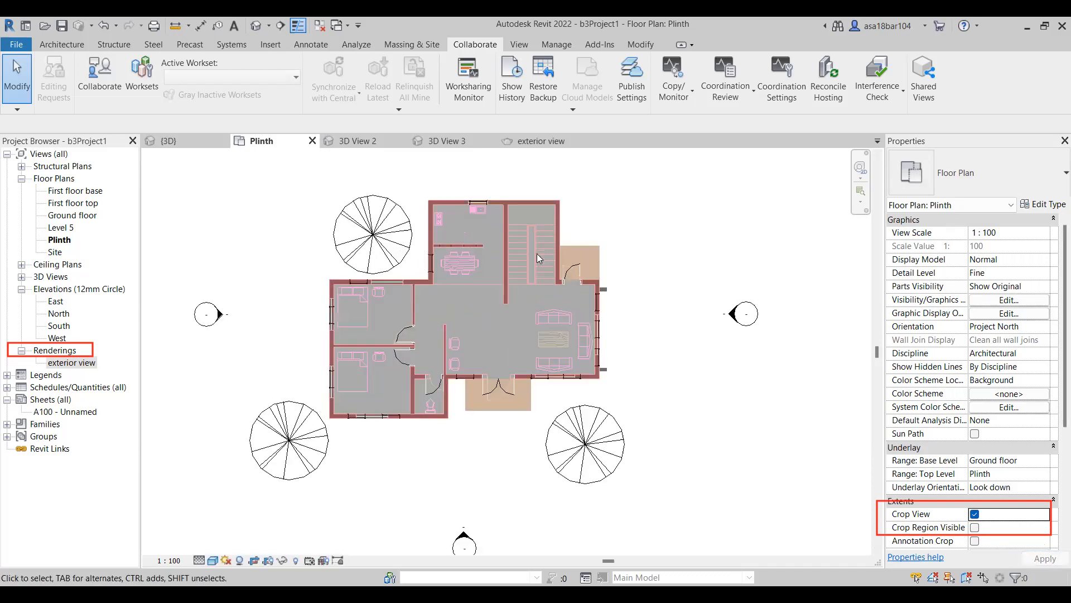
{"action": "left_click", "coordinate": [271, 47]}
{"action": "left_click", "coordinate": [519, 44]}
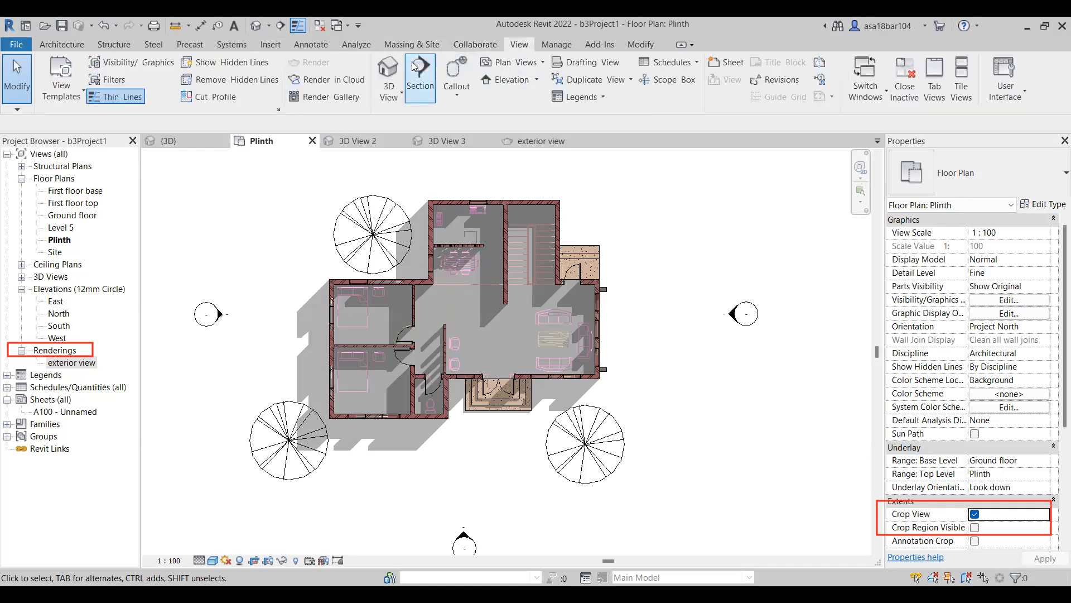
{"action": "left_click", "coordinate": [389, 89]}
{"action": "left_click", "coordinate": [403, 137]}
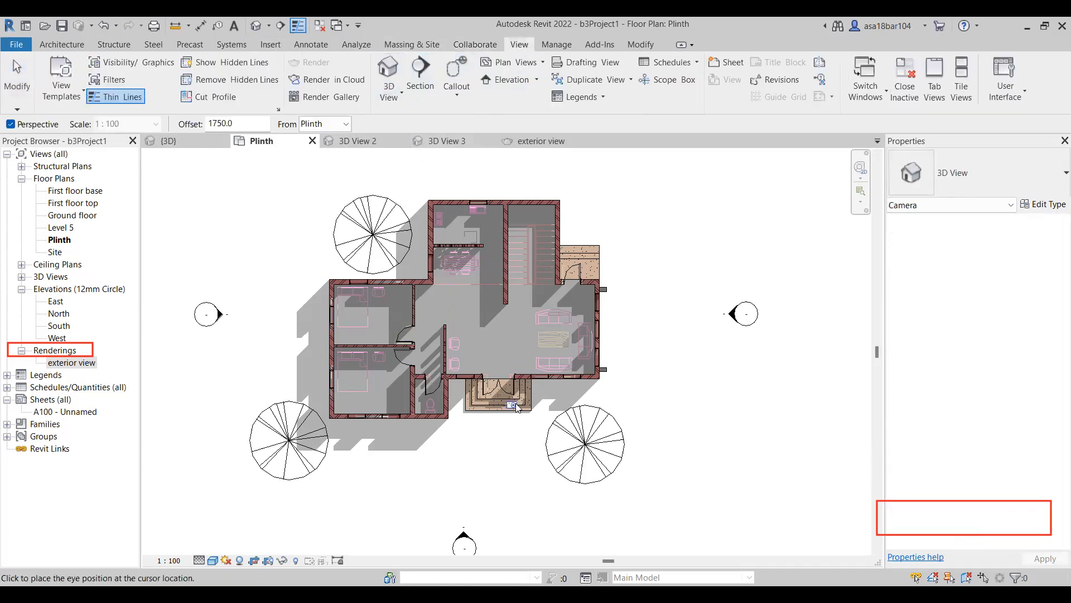
{"action": "scroll", "coordinate": [531, 347], "scroll_direction": "up", "scroll_amount": 1}
{"action": "middle_click_drag", "start_coordinate": [536, 350], "coordinate": [471, 385]}
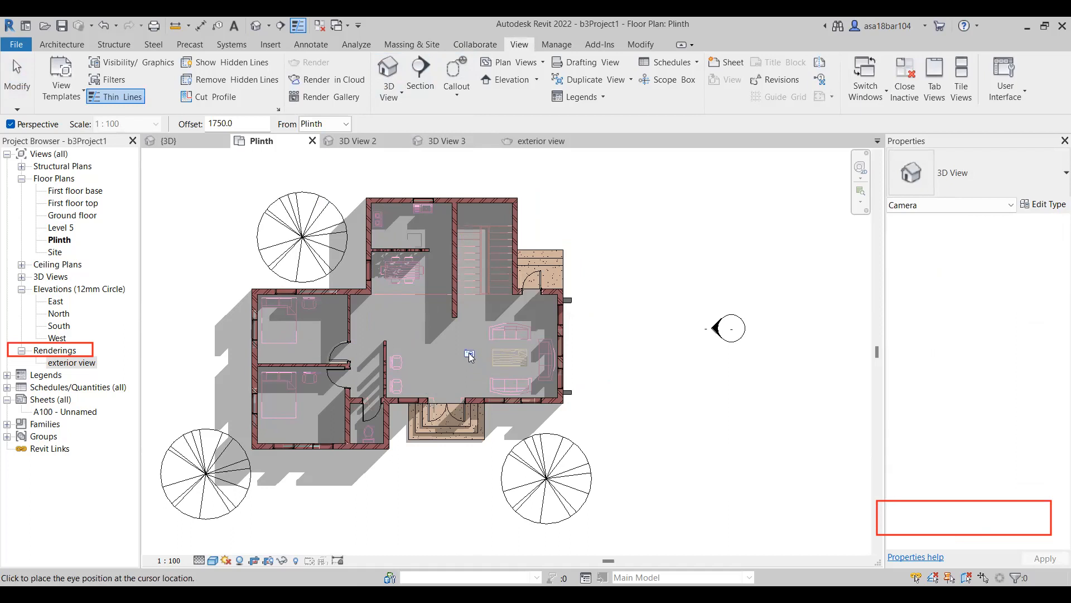
{"action": "left_click", "coordinate": [439, 377]}
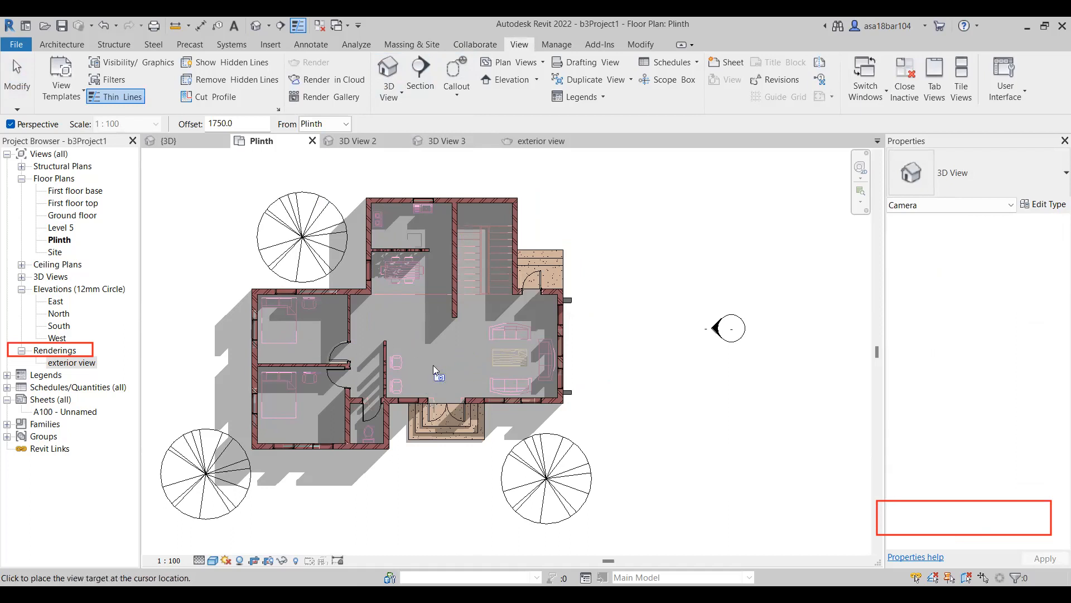
{"action": "left_click", "coordinate": [359, 298]}
Enlarge the new interior camera view's crop region by extending its right and lower edges outward.
{"action": "scroll", "coordinate": [454, 380], "scroll_direction": "down", "scroll_amount": 2}
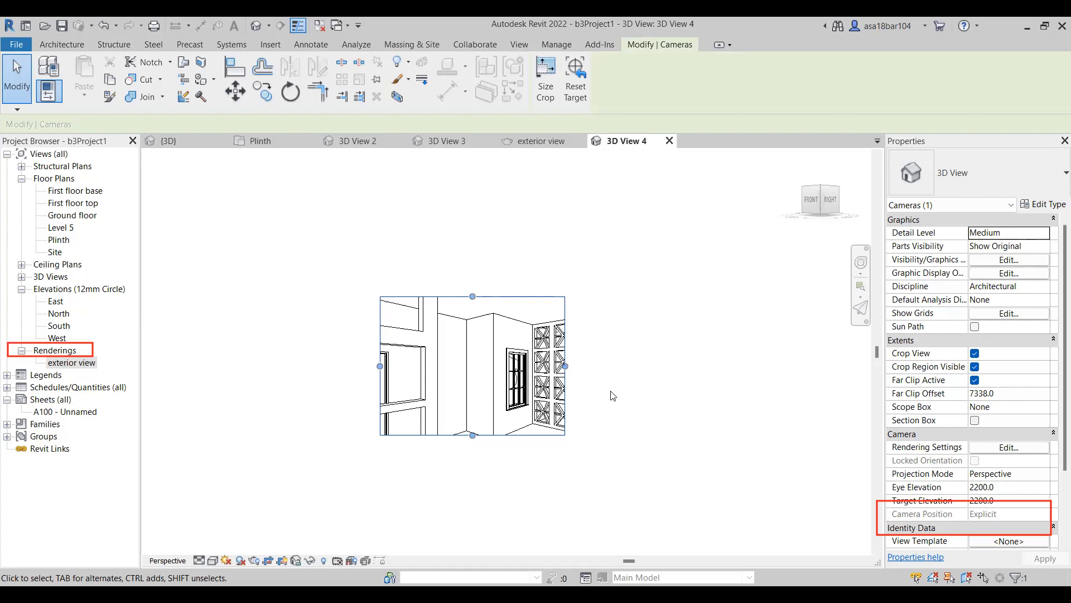
{"action": "left_click_drag", "start_coordinate": [564, 366], "coordinate": [664, 366]}
{"action": "left_click_drag", "start_coordinate": [522, 436], "coordinate": [522, 486]}
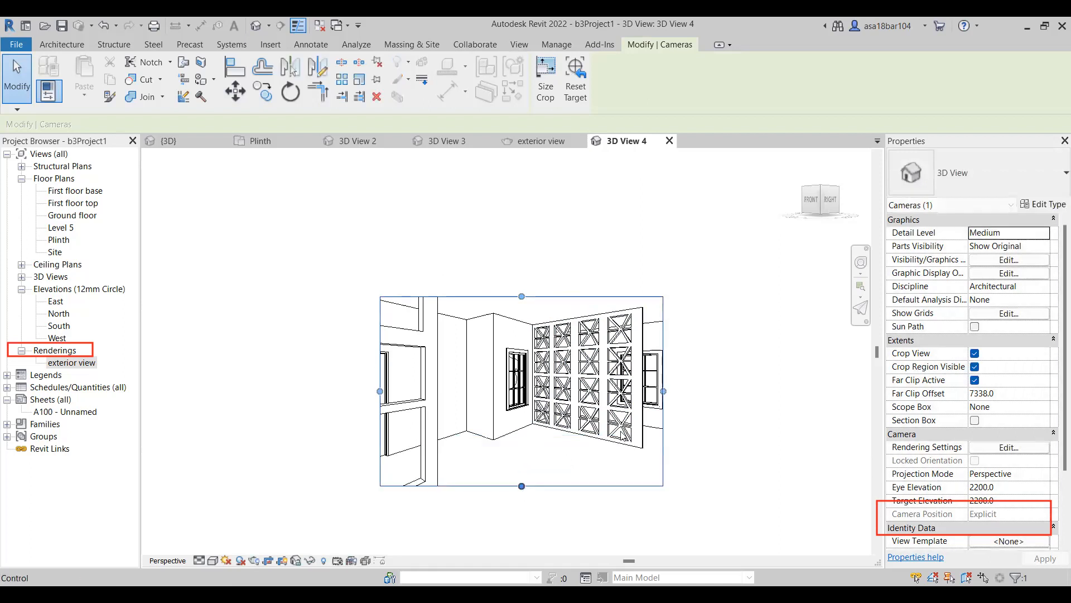
Extend the left, lower and upper edges of the 3D View 4 crop region outward to show more of the room.
{"action": "left_click_drag", "start_coordinate": [380, 391], "coordinate": [309, 391]}
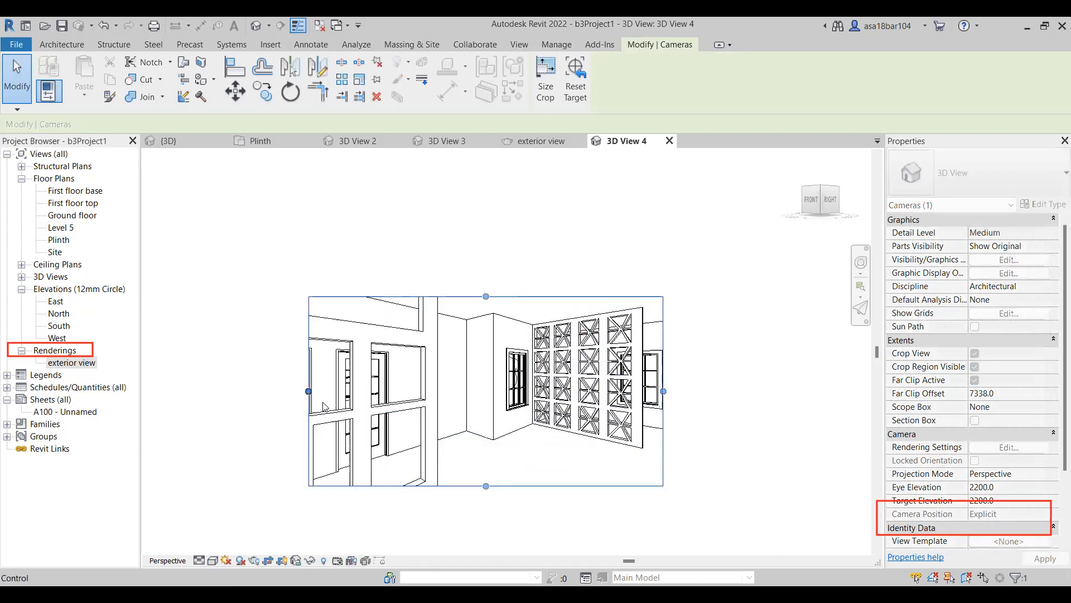
{"action": "left_click_drag", "start_coordinate": [485, 488], "coordinate": [486, 532]}
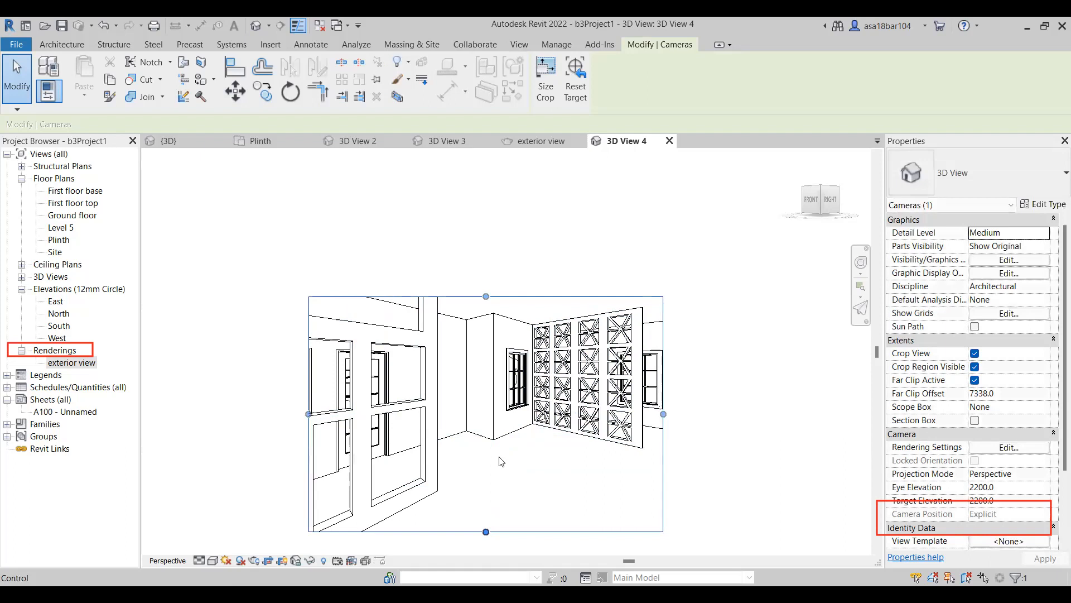
{"action": "left_click_drag", "start_coordinate": [486, 296], "coordinate": [469, 225]}
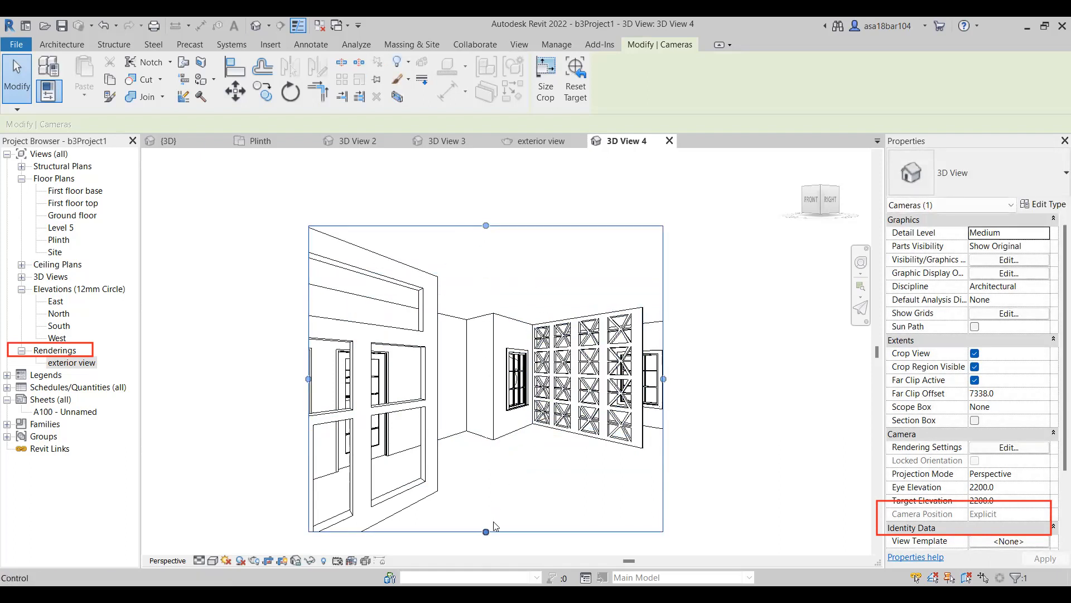
{"action": "left_click_drag", "start_coordinate": [494, 525], "coordinate": [491, 534]}
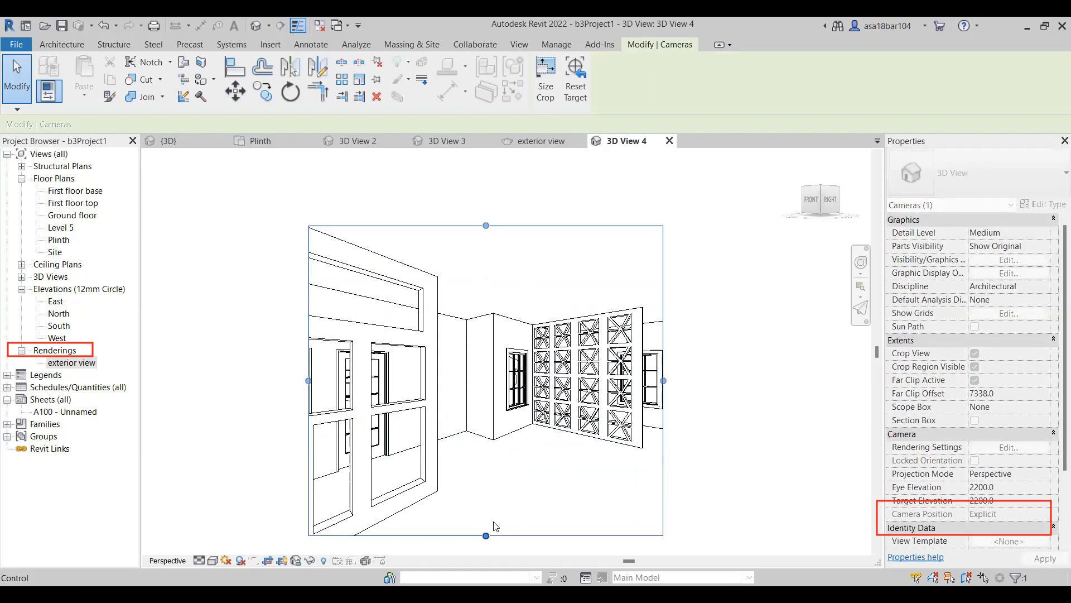
{"action": "left_click", "coordinate": [749, 460]}
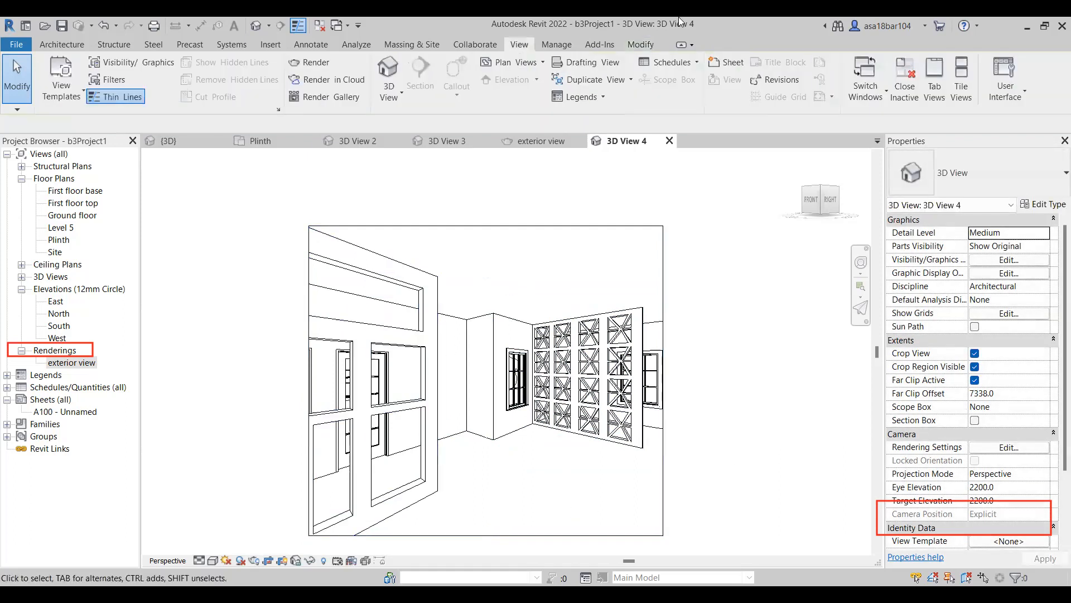
Place a perspective camera in the Plinth plan by the upper bedroom's door, aimed across the living room past the far exterior wall.
{"action": "left_click", "coordinate": [254, 141]}
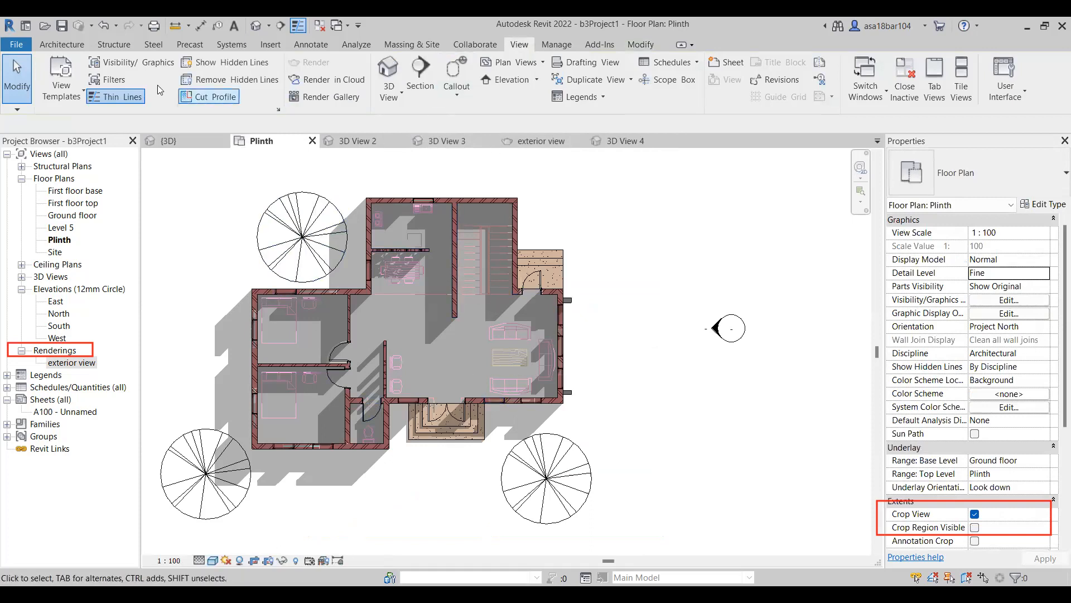
{"action": "left_click", "coordinate": [389, 105]}
{"action": "left_click", "coordinate": [413, 144]}
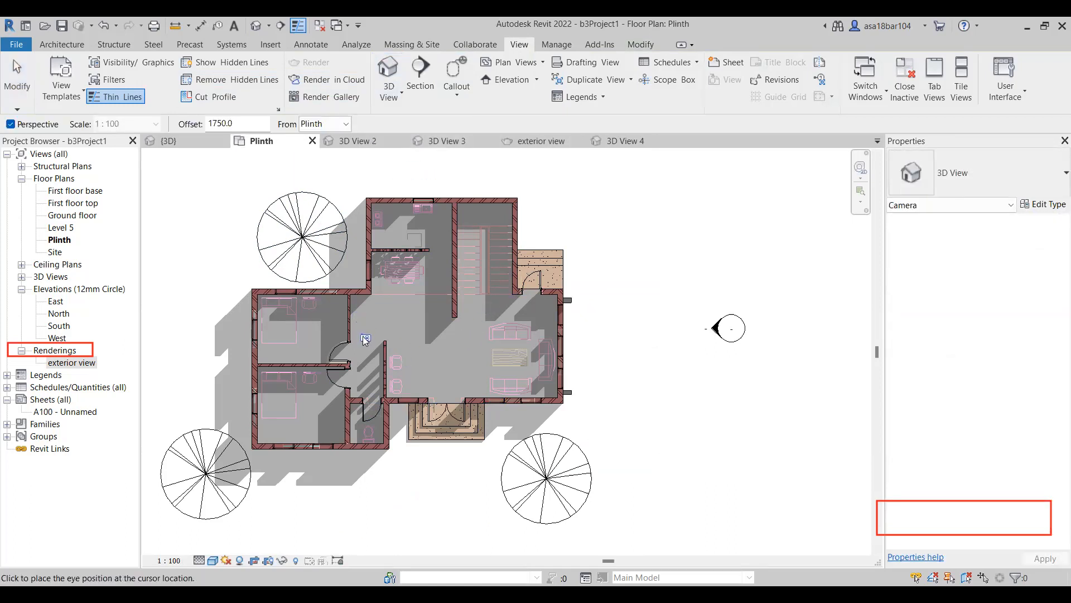
{"action": "left_click", "coordinate": [354, 351]}
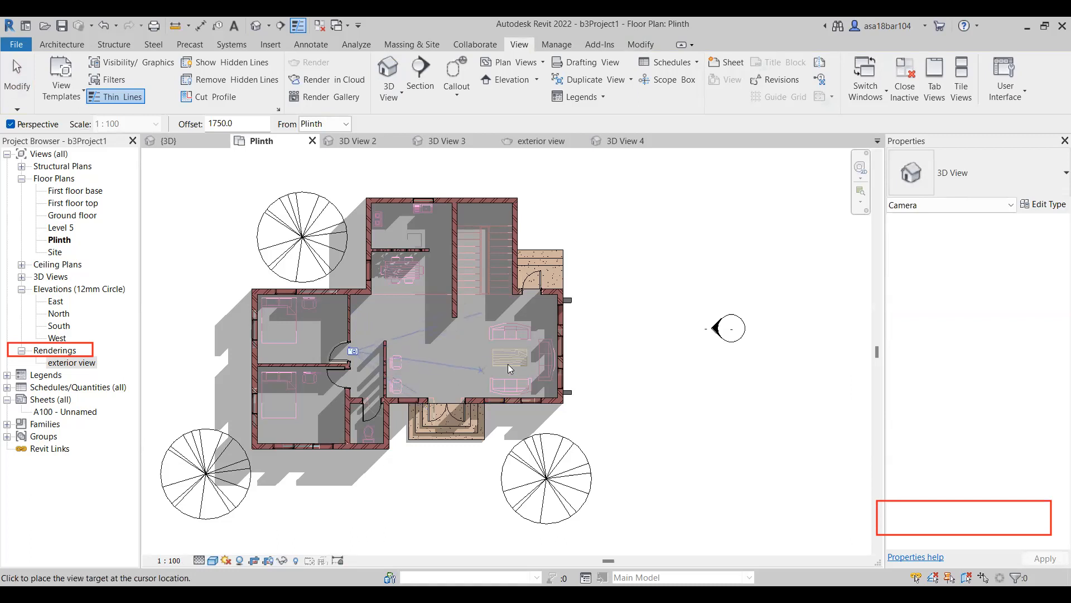
{"action": "left_click", "coordinate": [628, 342]}
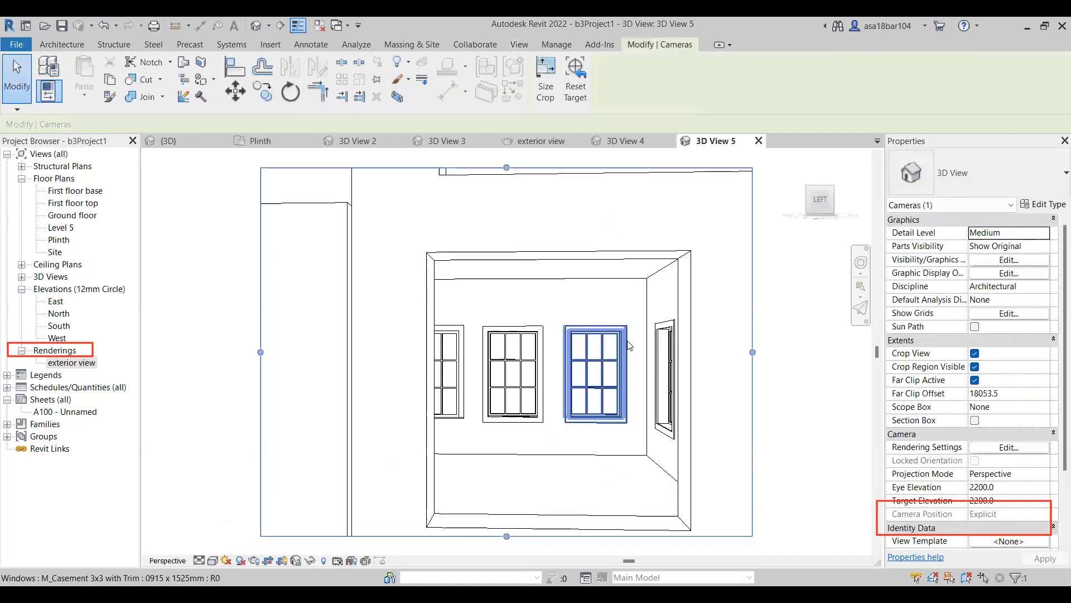
Enlarge the new camera view's crop region by extending its right, upper, lower and left edges outward.
{"action": "left_click_drag", "start_coordinate": [629, 371], "coordinate": [736, 370]}
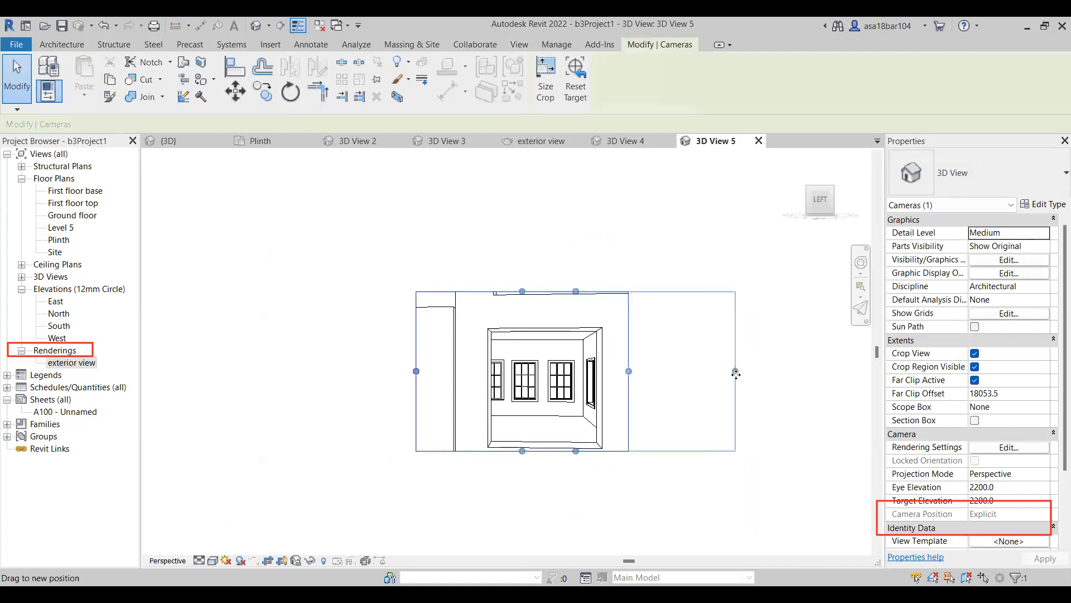
{"action": "left_click_drag", "start_coordinate": [585, 289], "coordinate": [585, 222]}
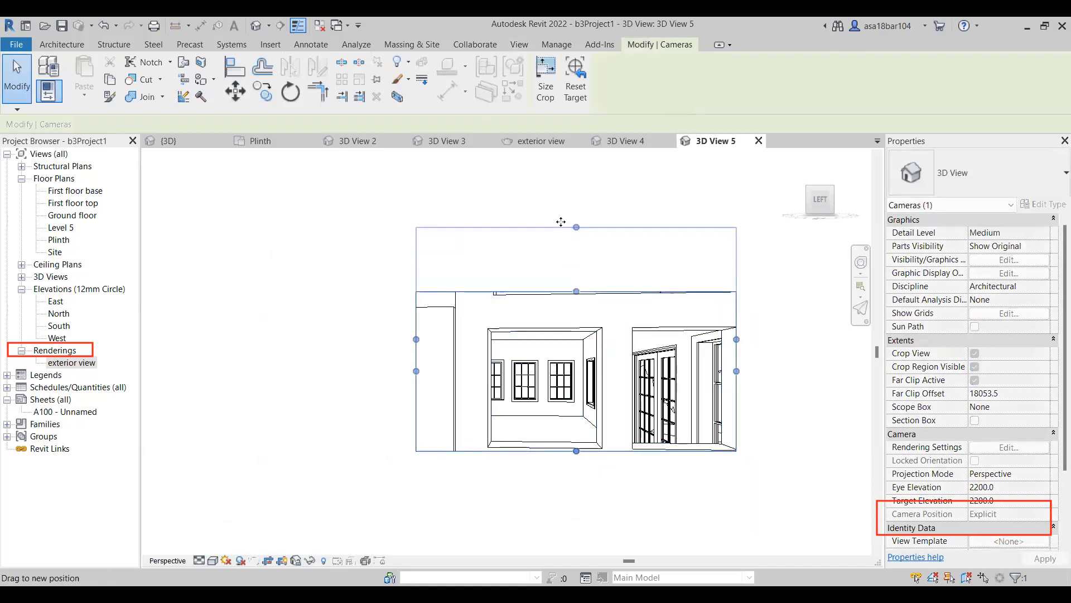
{"action": "left_click_drag", "start_coordinate": [577, 451], "coordinate": [577, 522]}
{"action": "scroll", "coordinate": [555, 411], "scroll_direction": "down", "scroll_amount": 3}
{"action": "left_click_drag", "start_coordinate": [495, 393], "coordinate": [377, 394]}
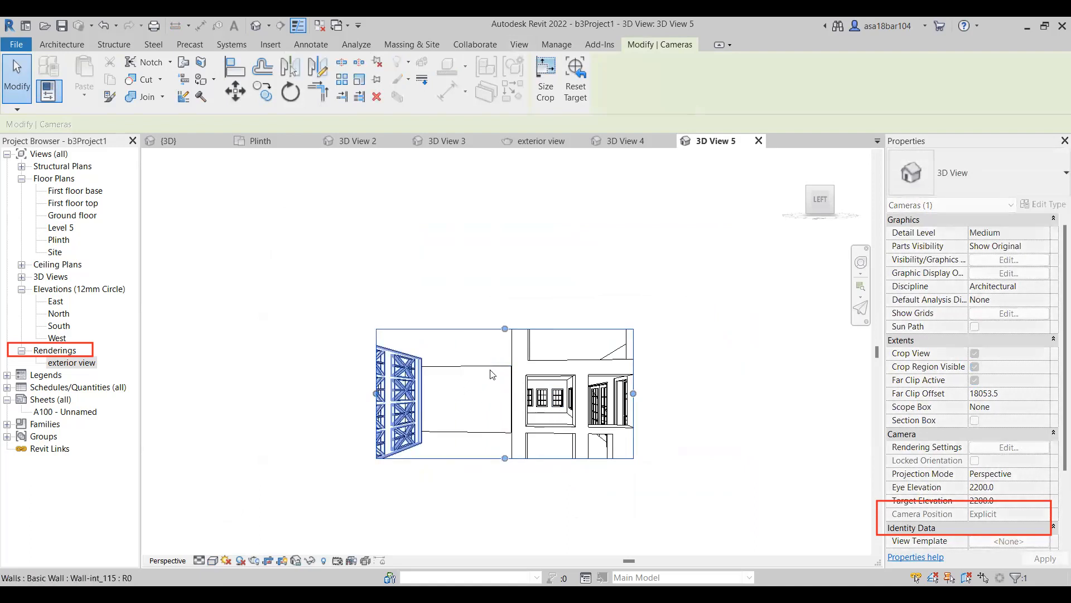
Refine the 3D View 5 crop region's upper, lower and right edges to frame the whole wall with openings.
{"action": "left_click_drag", "start_coordinate": [505, 329], "coordinate": [505, 255]}
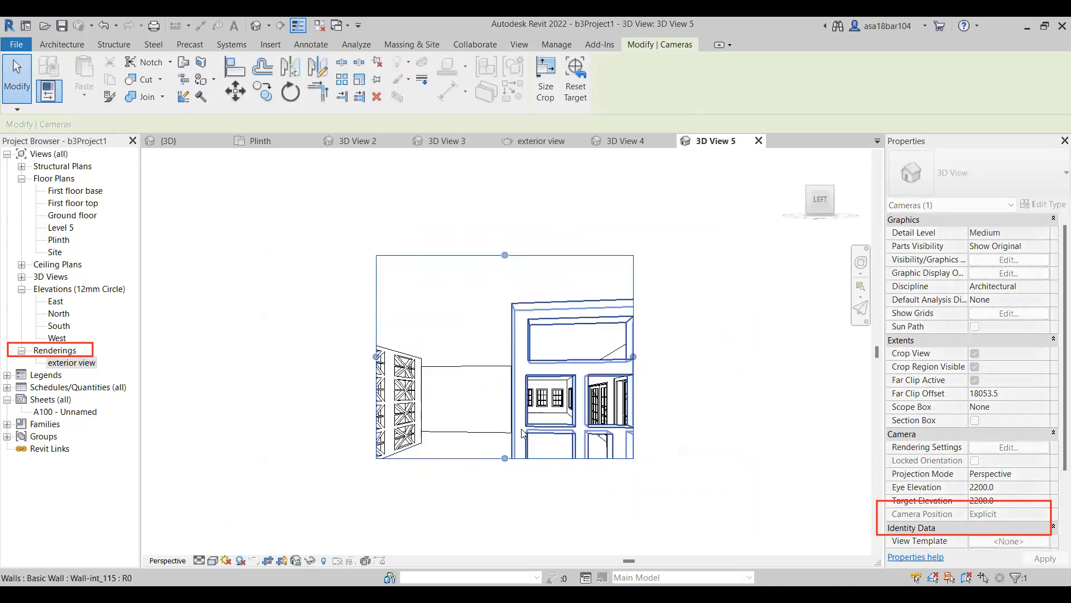
{"action": "left_click_drag", "start_coordinate": [505, 458], "coordinate": [503, 514]}
{"action": "left_click_drag", "start_coordinate": [633, 381], "coordinate": [718, 385]}
{"action": "left_click_drag", "start_coordinate": [547, 255], "coordinate": [547, 274]}
{"action": "left_click_drag", "start_coordinate": [541, 516], "coordinate": [541, 537]}
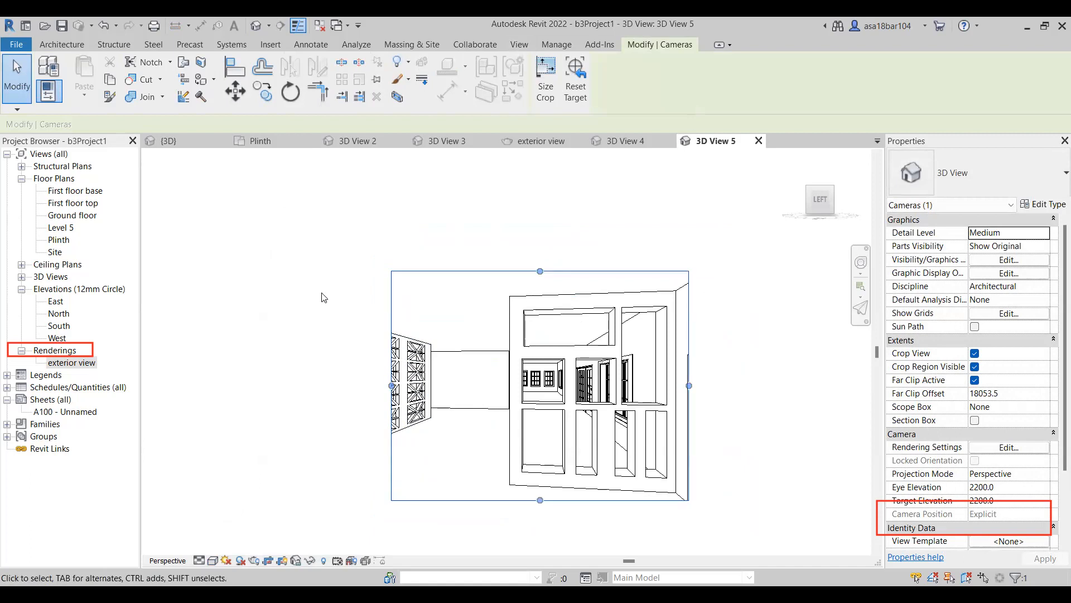
{"action": "left_click", "coordinate": [299, 287]}
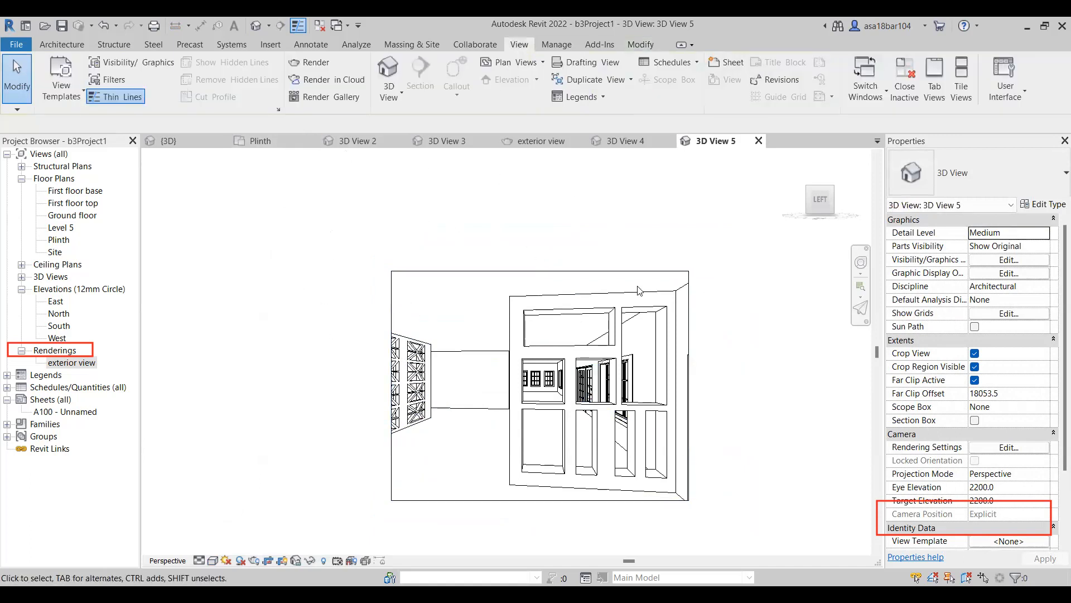
{"action": "left_click", "coordinate": [685, 276]}
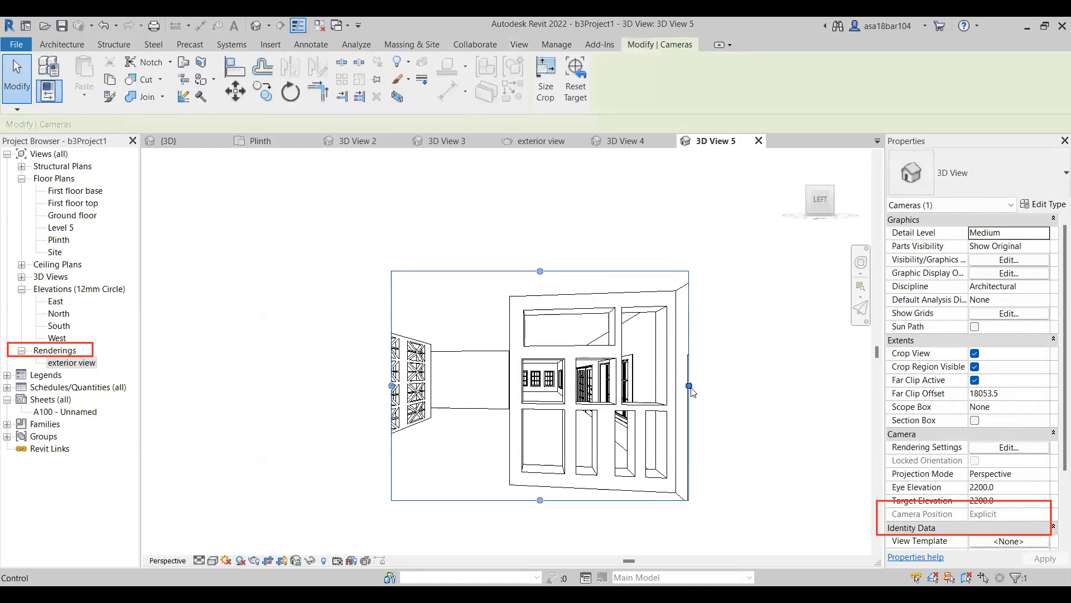
{"action": "left_click_drag", "start_coordinate": [689, 391], "coordinate": [688, 391]}
{"action": "left_click", "coordinate": [741, 358]}
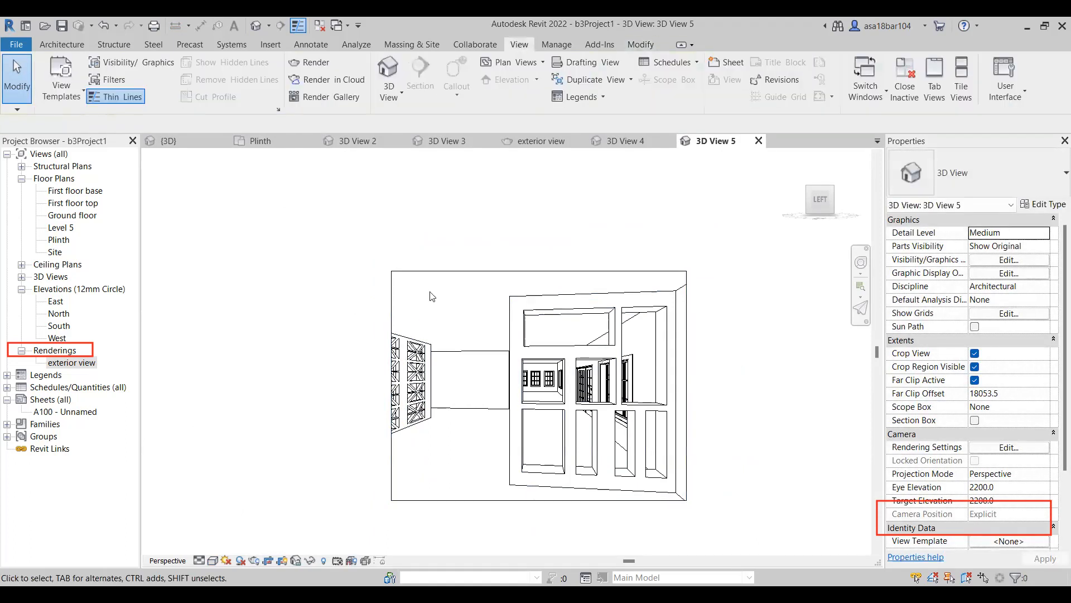
Compare the framing of the two interior camera views and check the Plinth plan, returning to 3D View 4.
{"action": "scroll", "coordinate": [330, 296], "scroll_direction": "down", "scroll_amount": 1}
{"action": "scroll", "coordinate": [426, 272], "scroll_direction": "up", "scroll_amount": 1}
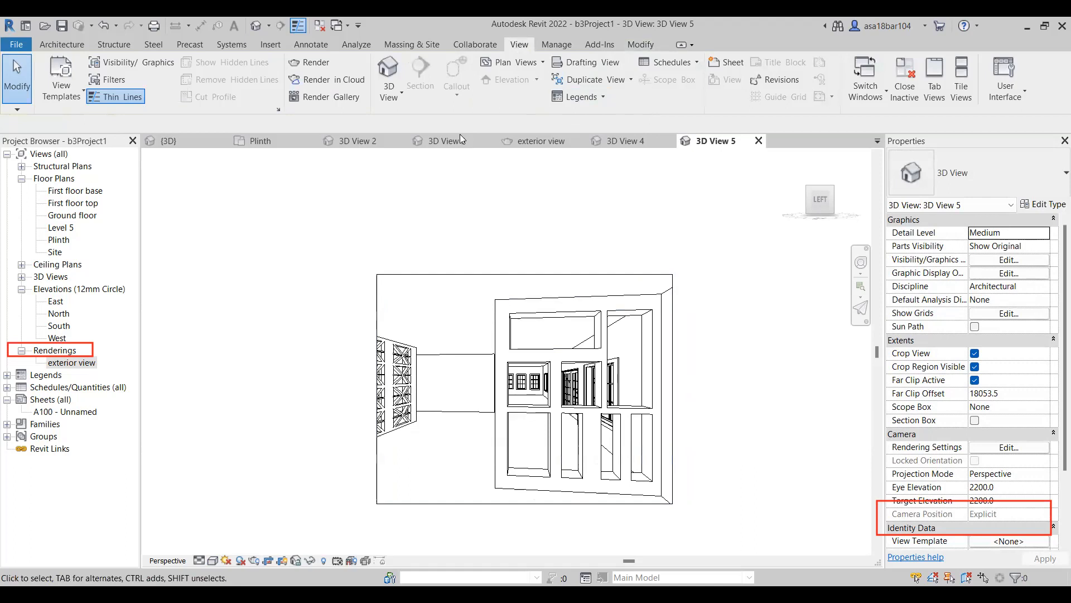
{"action": "left_click", "coordinate": [624, 141]}
{"action": "scroll", "coordinate": [438, 388], "scroll_direction": "down", "scroll_amount": 1}
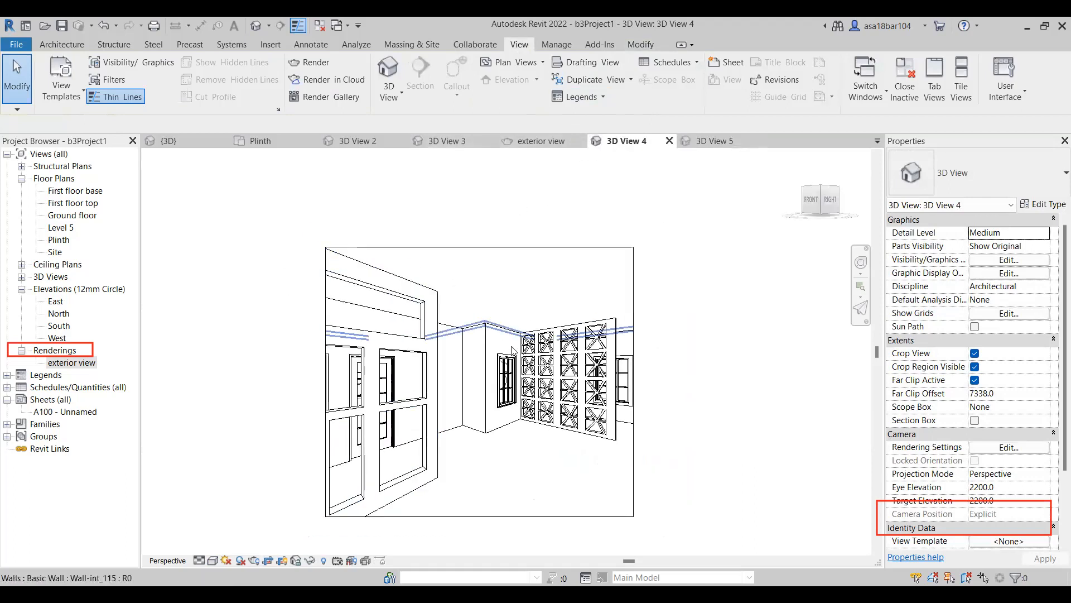
{"action": "scroll", "coordinate": [504, 359], "scroll_direction": "up", "scroll_amount": 1}
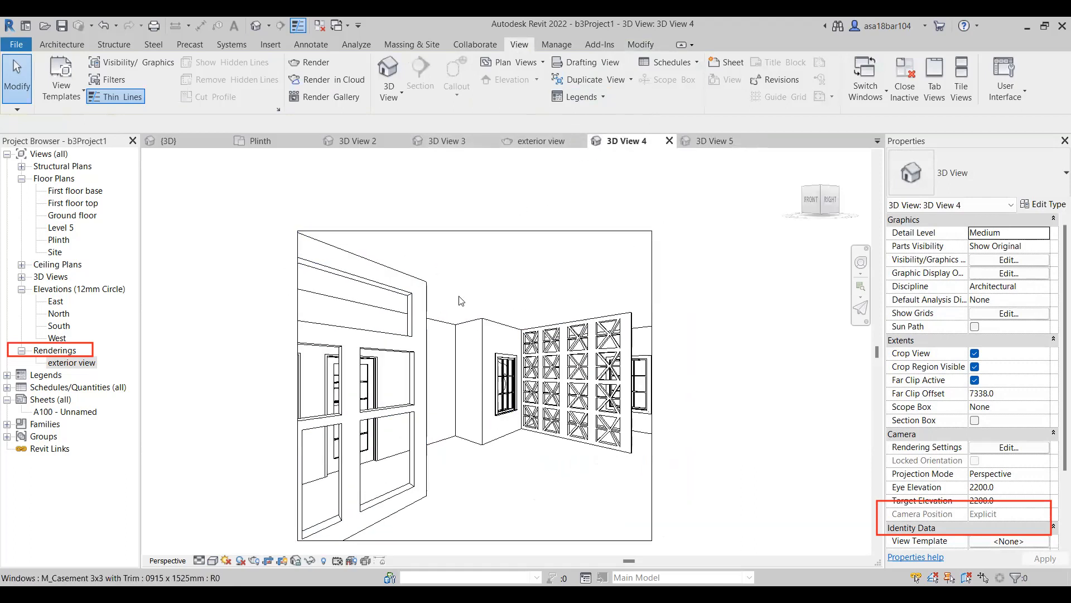
{"action": "left_click", "coordinate": [258, 141]}
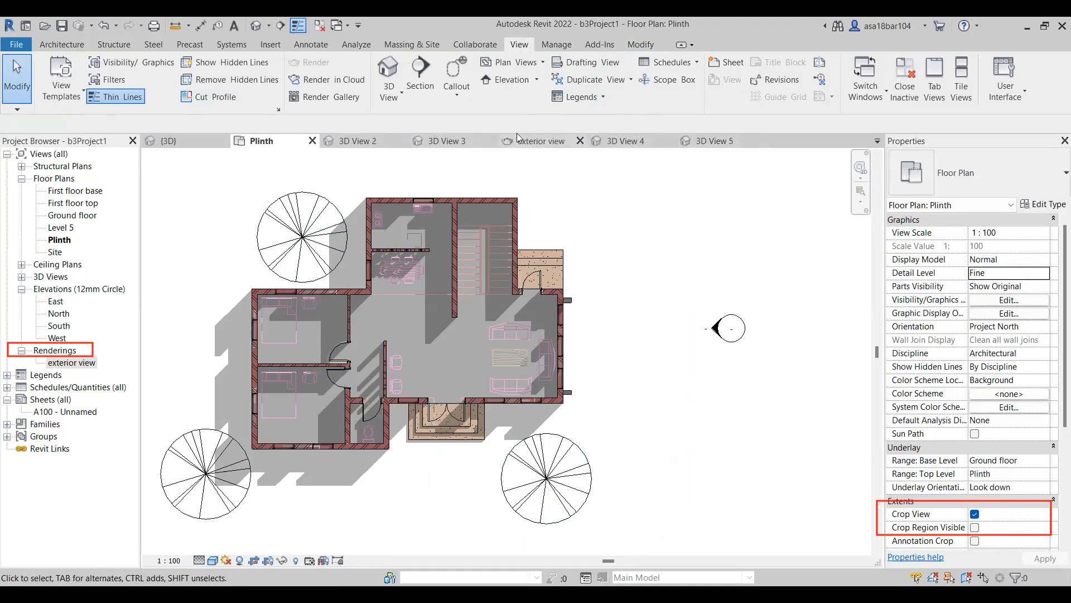
{"action": "left_click", "coordinate": [628, 140]}
{"action": "scroll", "coordinate": [399, 299], "scroll_direction": "down", "scroll_amount": 1}
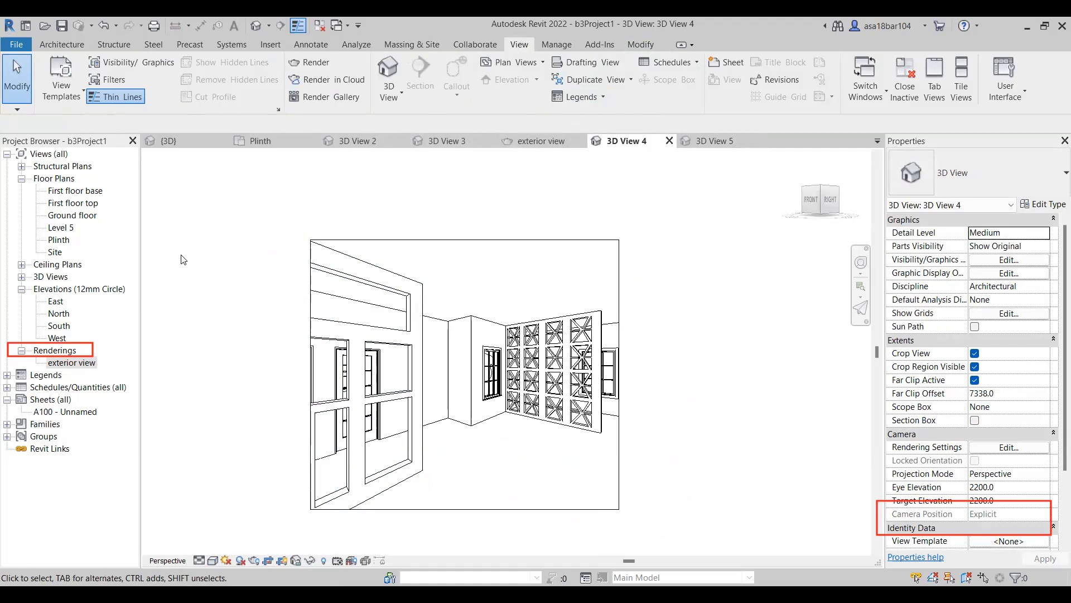
Open the rendering settings for 3D View 4 with Draft quality and Printer resolution at 150 DPI.
{"action": "left_click", "coordinate": [308, 61]}
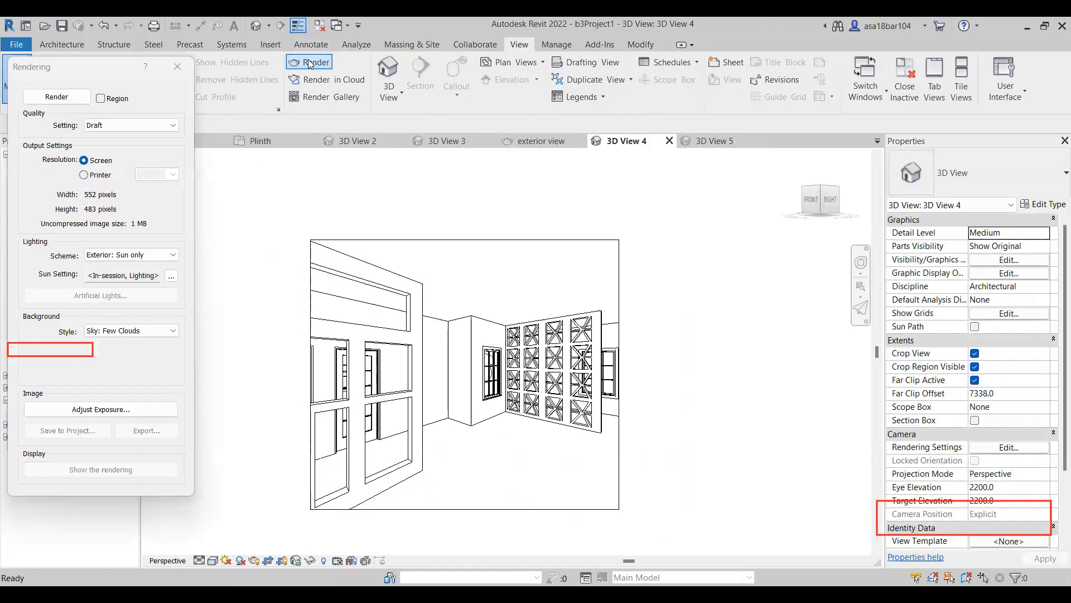
{"action": "left_click", "coordinate": [106, 126]}
{"action": "left_click", "coordinate": [122, 139]}
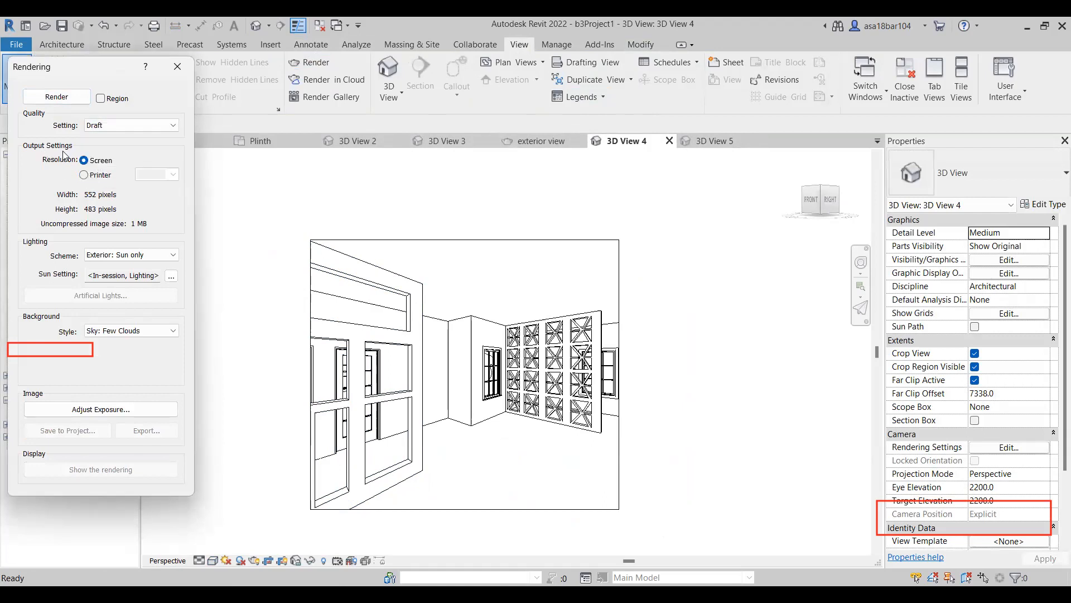
{"action": "left_click", "coordinate": [84, 175]}
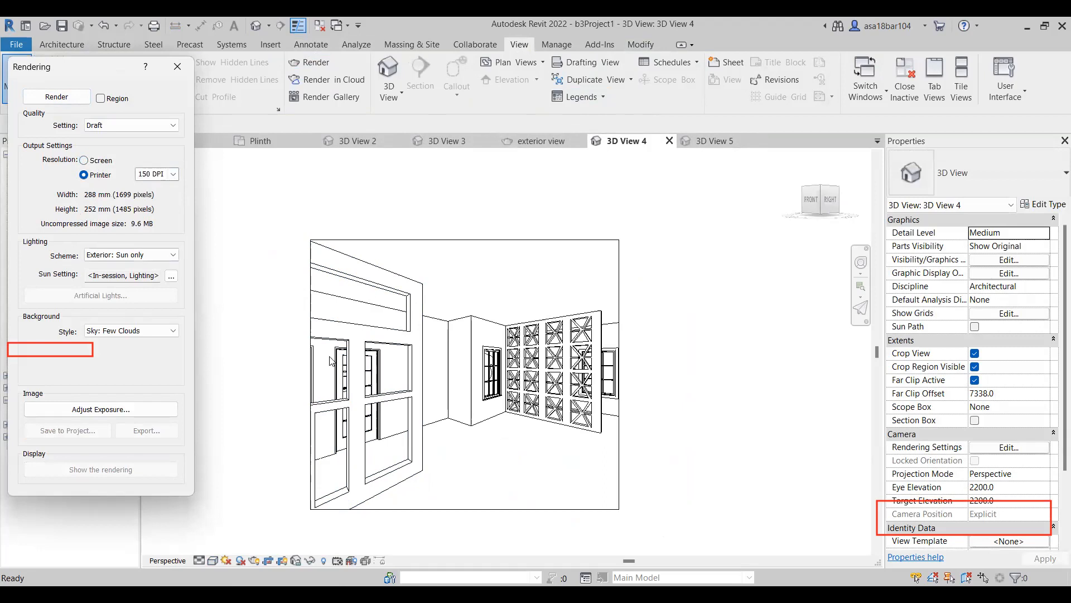
{"action": "left_click", "coordinate": [493, 438]}
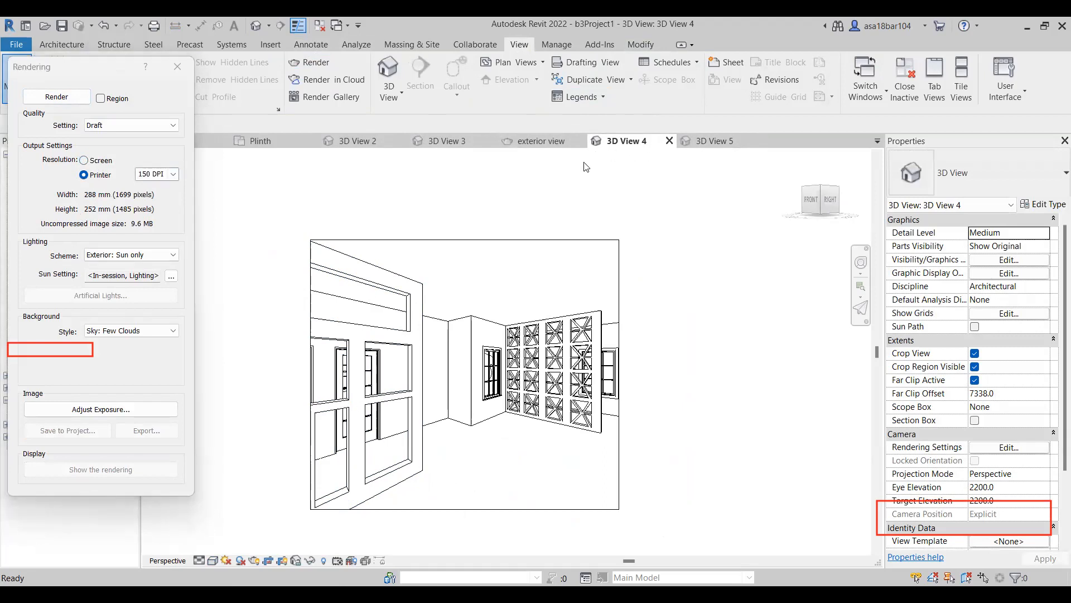
Set the lighting scheme to Interior: Sun only and render the interior view.
{"action": "left_click", "coordinate": [157, 257]}
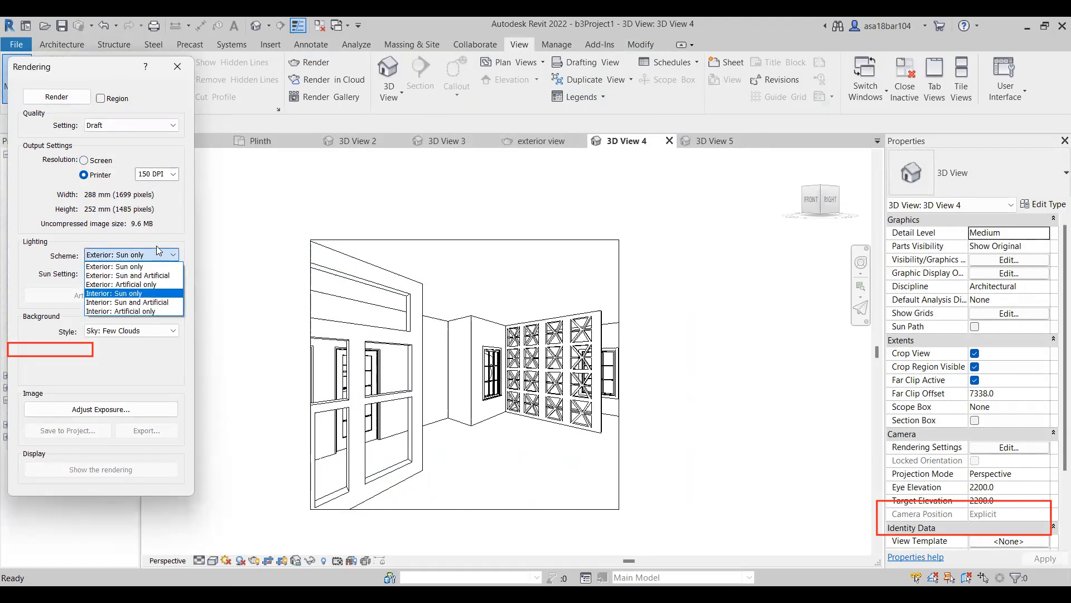
{"action": "left_click", "coordinate": [127, 294]}
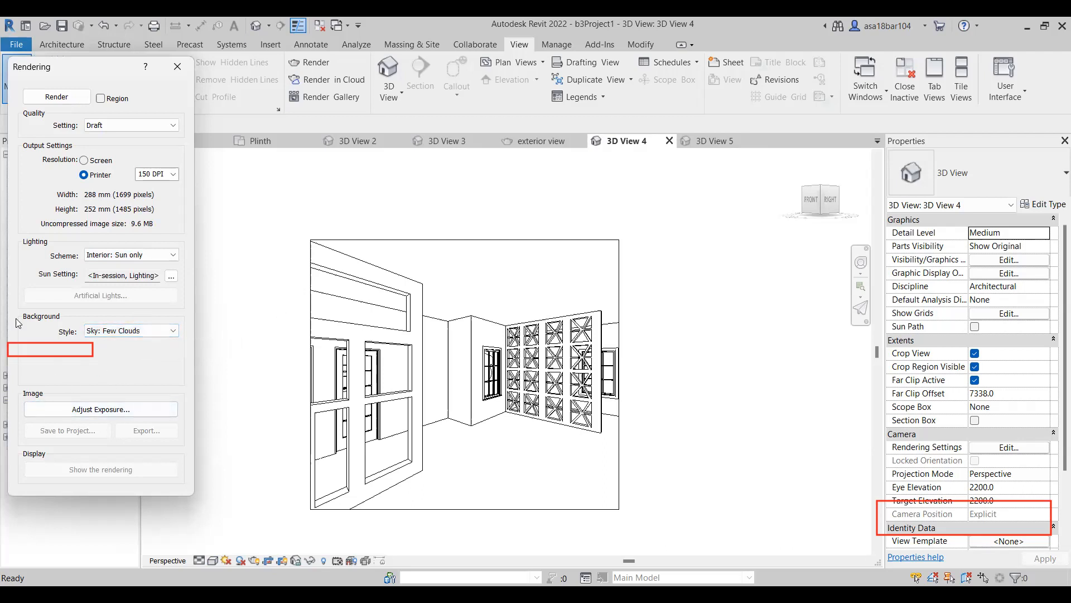
{"action": "left_click", "coordinate": [66, 96]}
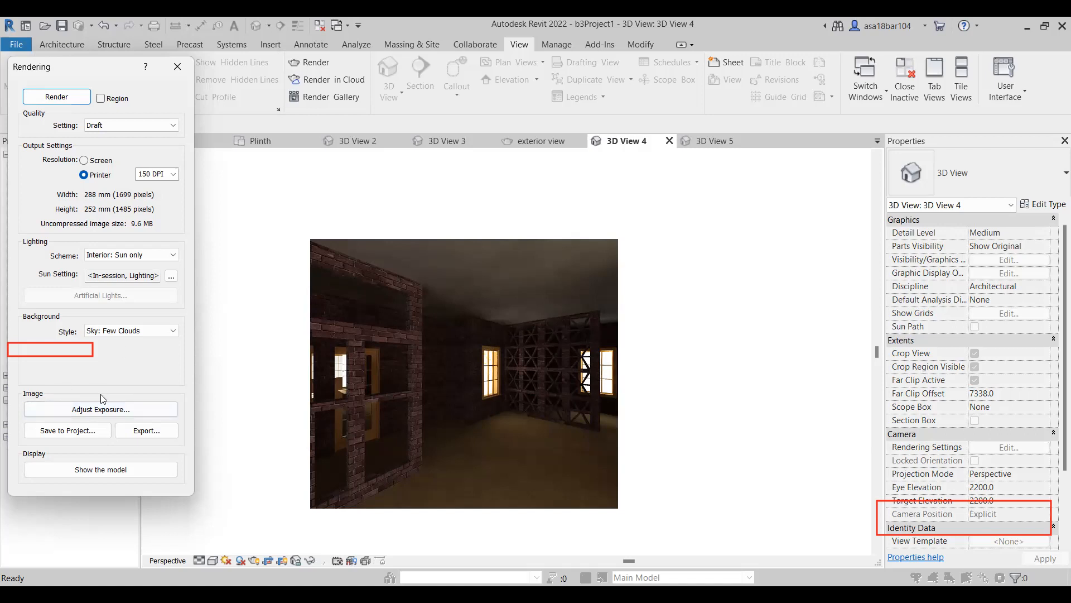
Brighten the interior rendering in stages by adjusting its exposure value down to 5.81.
{"action": "left_click", "coordinate": [85, 422]}
{"action": "left_click_drag", "start_coordinate": [176, 139], "coordinate": [166, 140]}
{"action": "left_click", "coordinate": [234, 332]}
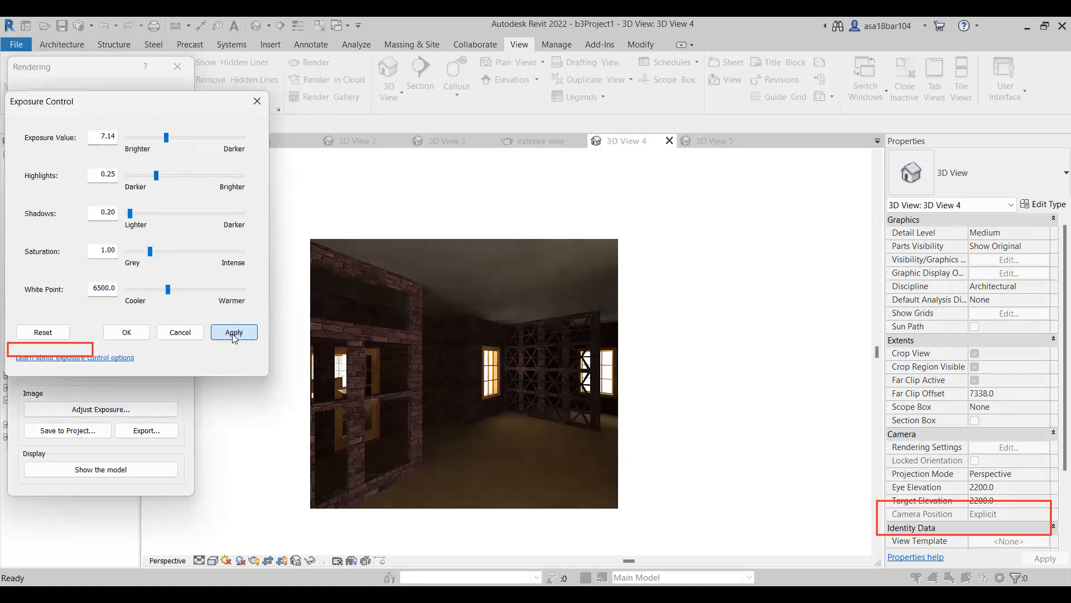
{"action": "left_click_drag", "start_coordinate": [158, 137], "coordinate": [161, 138]}
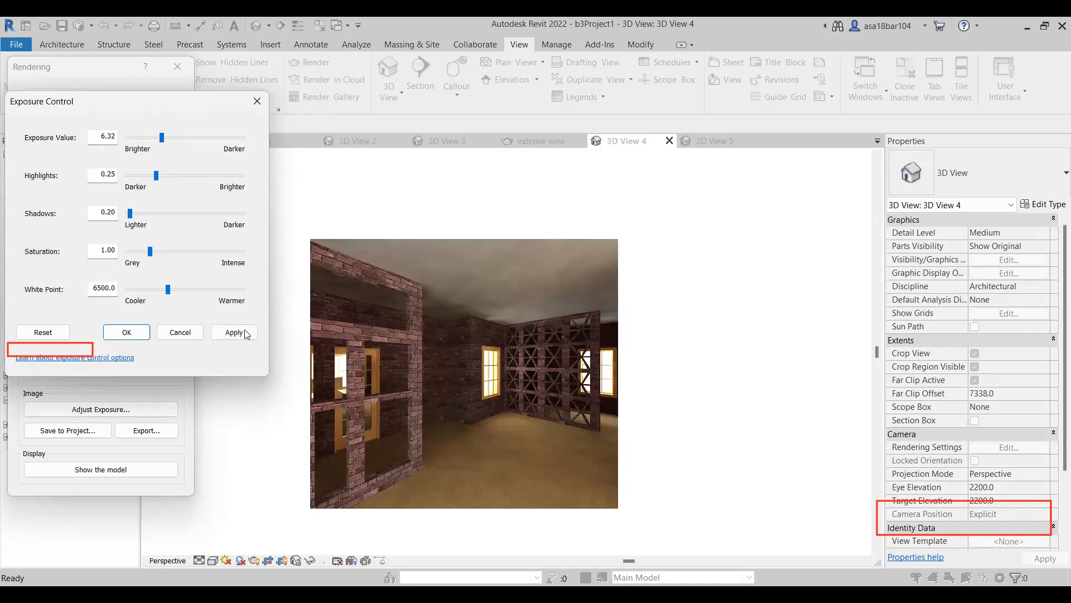
{"action": "left_click", "coordinate": [234, 333]}
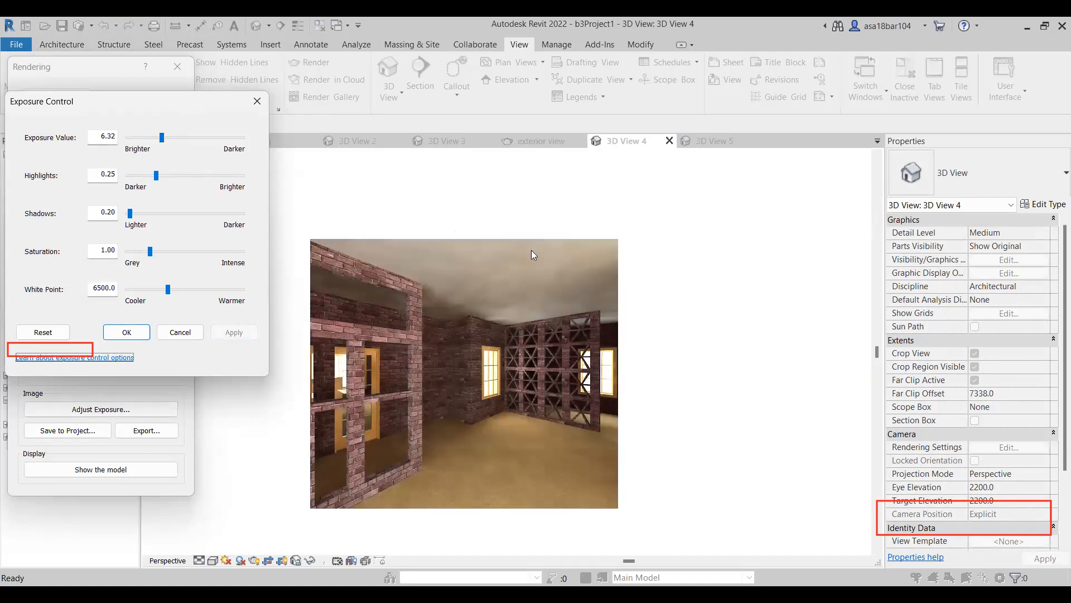
{"action": "left_click_drag", "start_coordinate": [162, 139], "coordinate": [161, 140]}
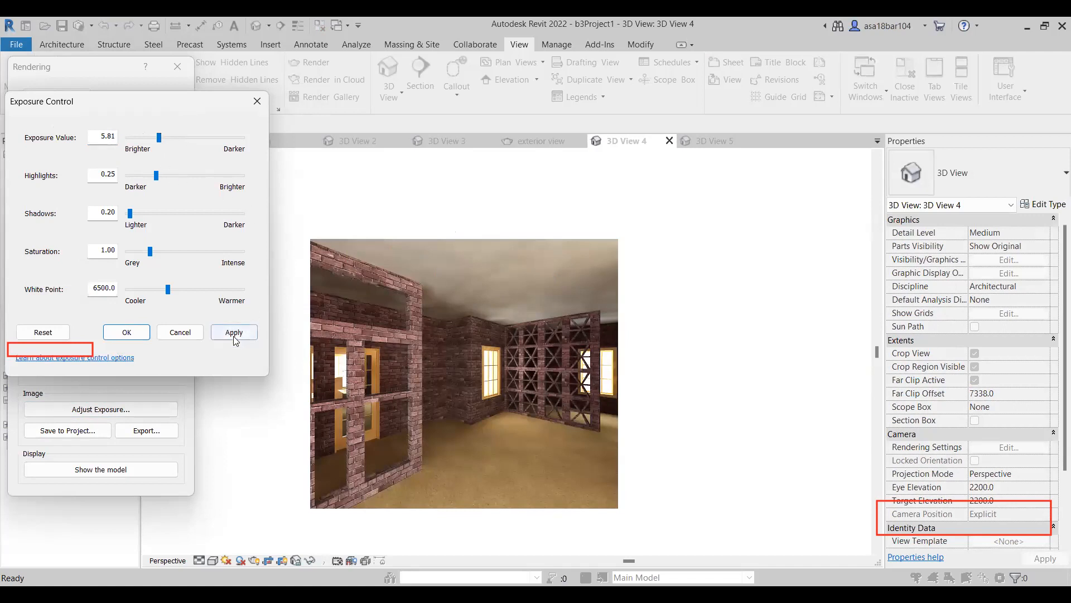
{"action": "left_click", "coordinate": [234, 332]}
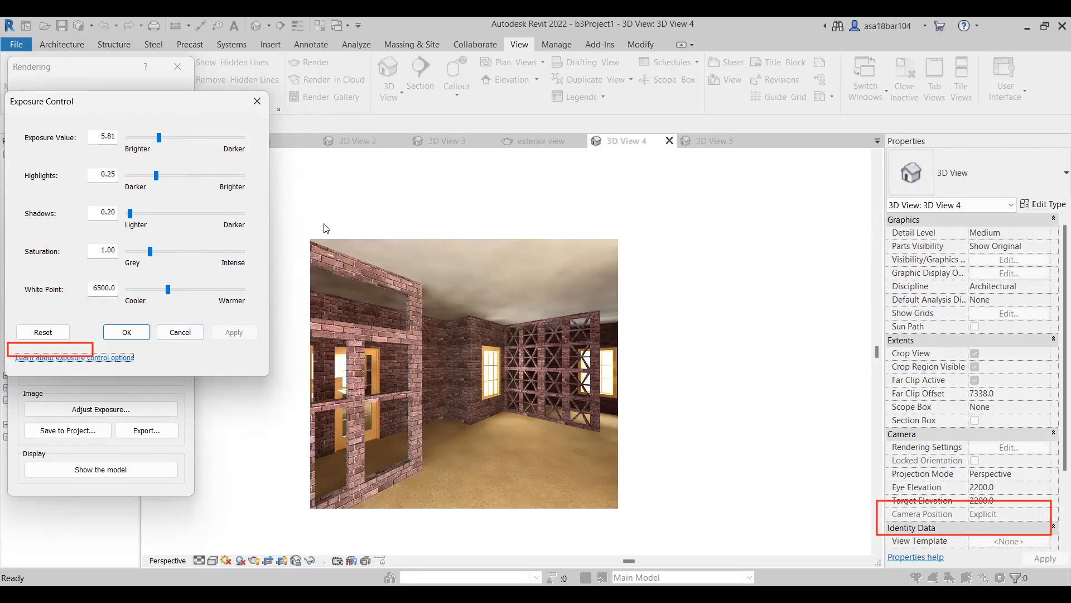
Set the interior rendering's highlights to 0.29 and saturation to 1.04 in the exposure settings.
{"action": "left_click_drag", "start_coordinate": [157, 175], "coordinate": [161, 175]}
{"action": "left_click", "coordinate": [237, 332]}
{"action": "left_click_drag", "start_coordinate": [151, 252], "coordinate": [159, 256]}
{"action": "left_click", "coordinate": [234, 332]}
{"action": "left_click_drag", "start_coordinate": [153, 250], "coordinate": [151, 254]}
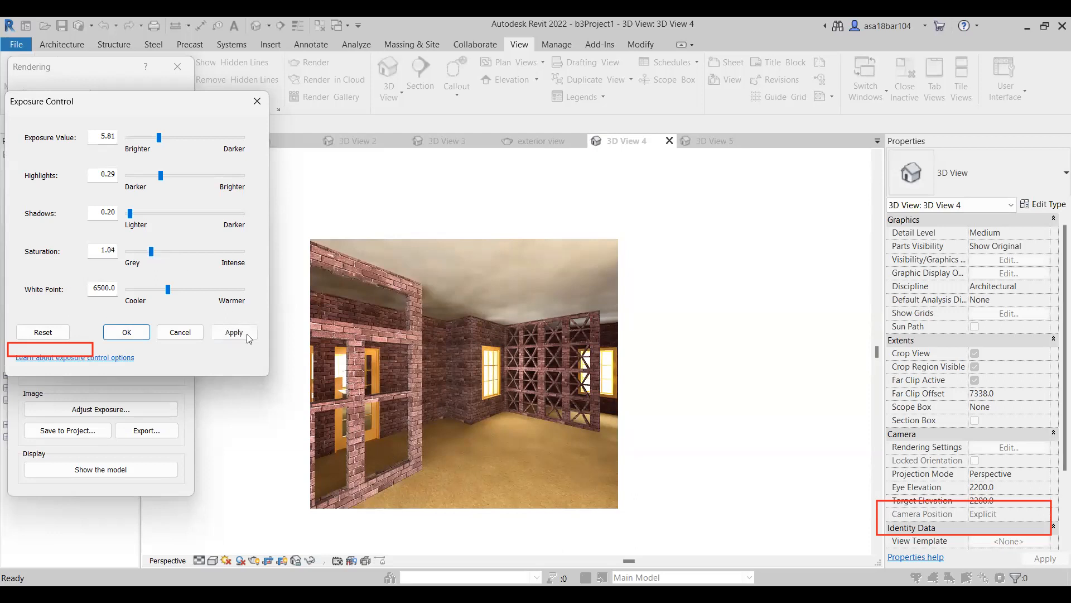
{"action": "left_click", "coordinate": [235, 332]}
Test white points of 5708.7 and 7438.8 on the rendering, settle on 6413.6 and accept the exposure settings.
{"action": "left_click_drag", "start_coordinate": [168, 289], "coordinate": [161, 289]}
{"action": "left_click", "coordinate": [222, 331]}
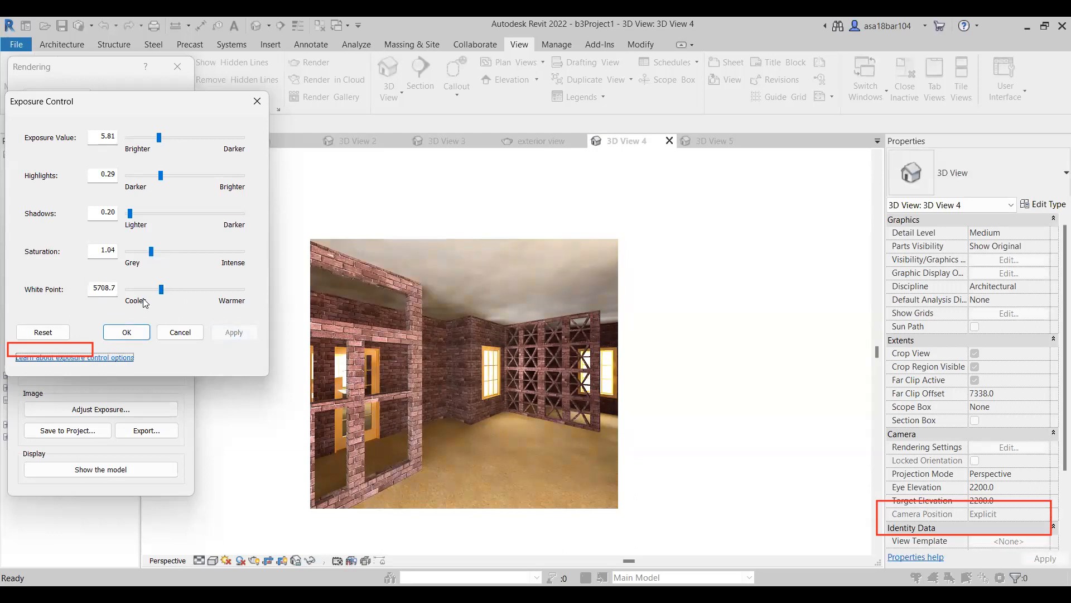
{"action": "left_click_drag", "start_coordinate": [160, 291], "coordinate": [175, 291]}
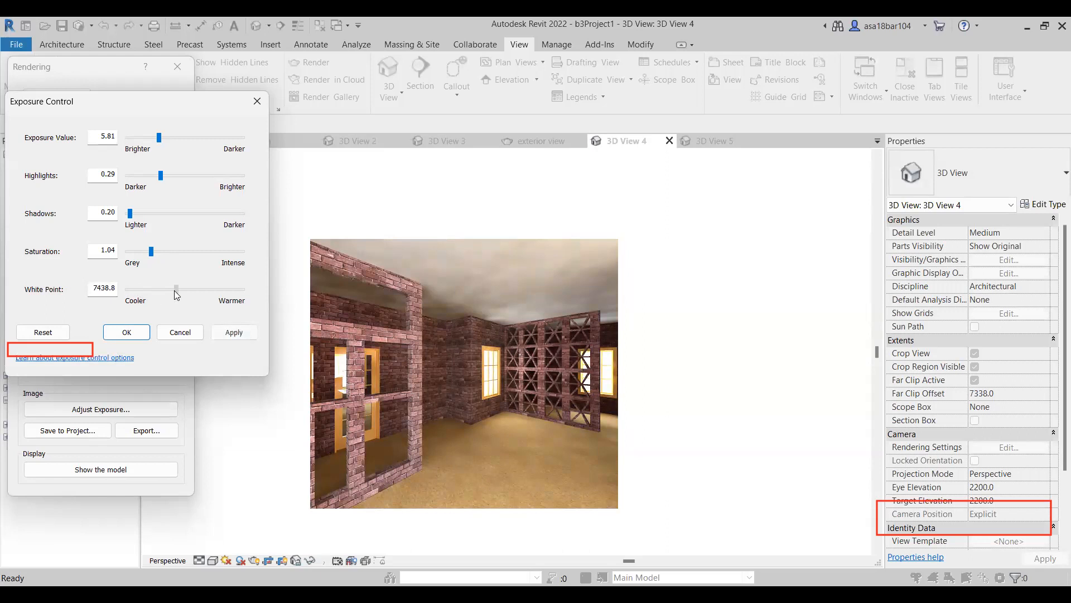
{"action": "left_click", "coordinate": [233, 332]}
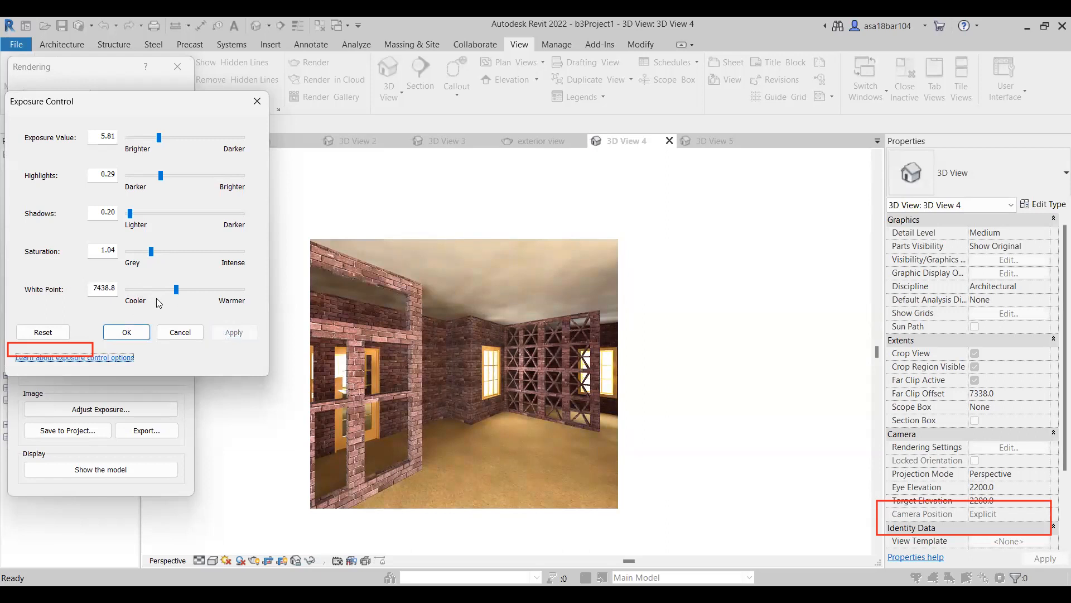
{"action": "left_click_drag", "start_coordinate": [175, 289], "coordinate": [168, 289]}
{"action": "left_click", "coordinate": [237, 331]}
{"action": "left_click", "coordinate": [132, 335]}
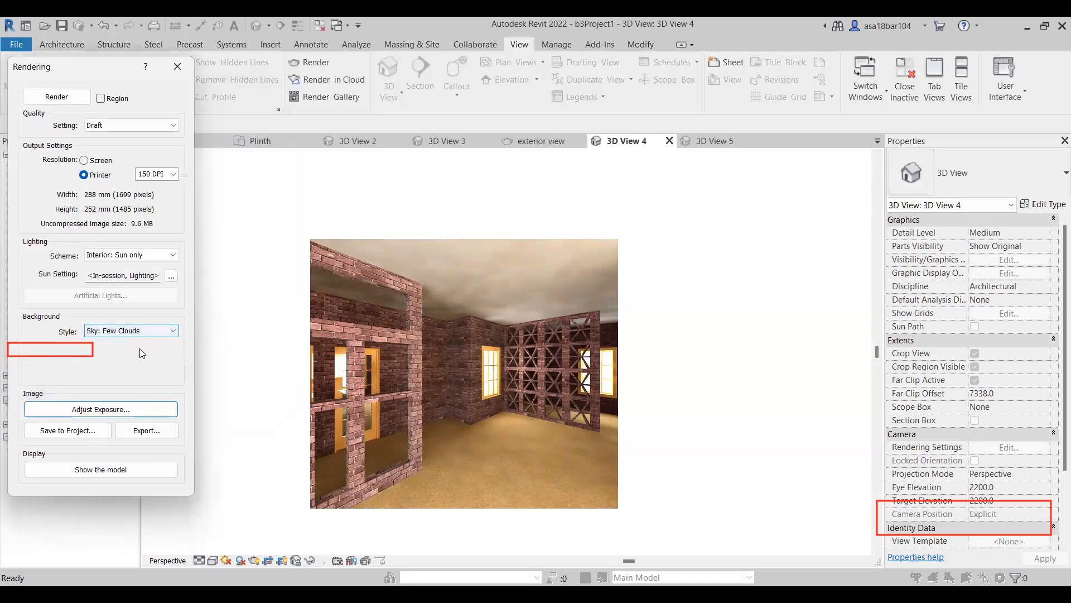
Save the rendered image to the project as "Interior render" and close the rendering settings.
{"action": "left_click", "coordinate": [71, 437]}
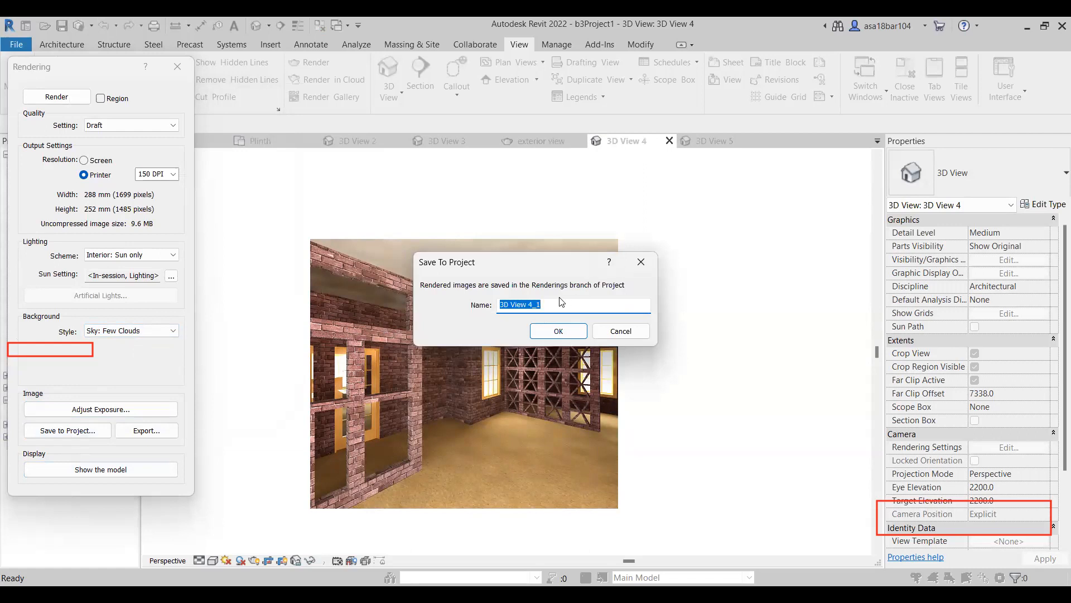
{"action": "key", "text": "BackSpace"}
{"action": "type", "text": "Interior render"}
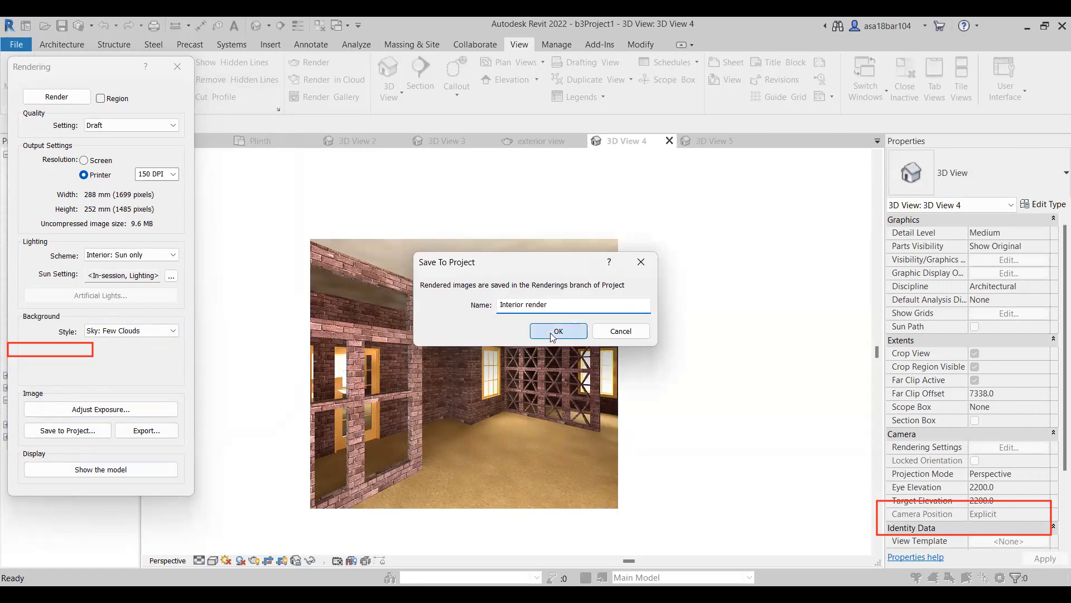
{"action": "left_click", "coordinate": [558, 331]}
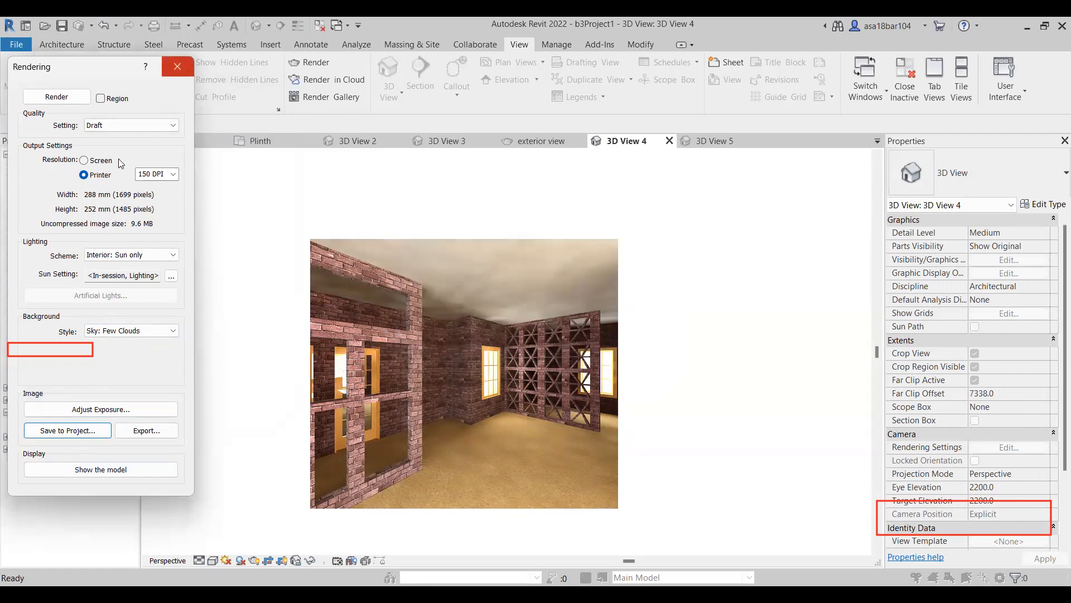
{"action": "left_click", "coordinate": [178, 67]}
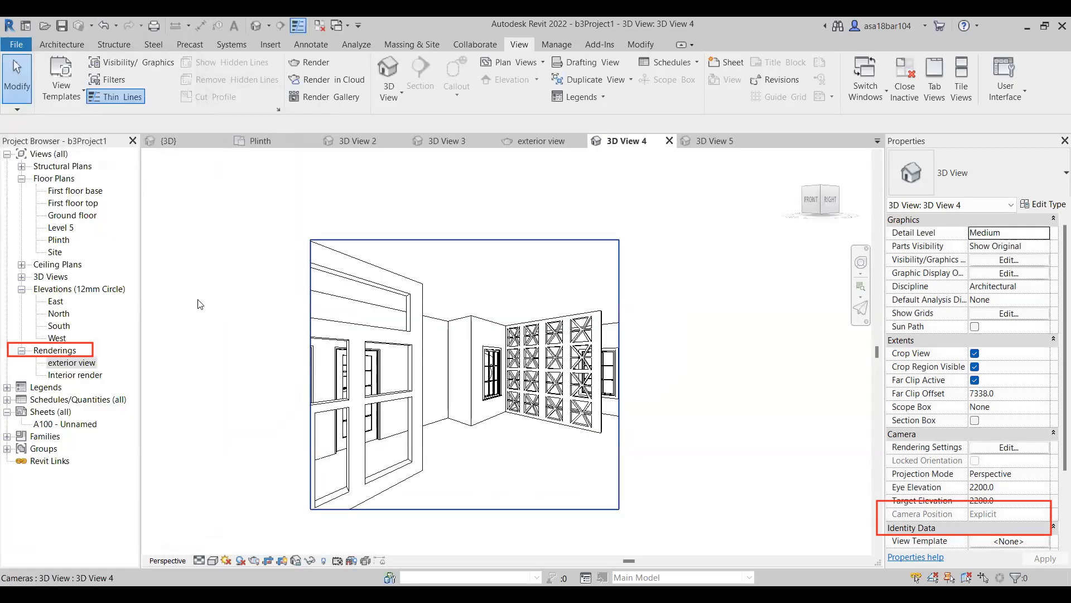
Open the saved Interior render and compare it with 3D View 4 and the exterior view rendering.
{"action": "left_click", "coordinate": [78, 376]}
{"action": "double_click", "coordinate": [80, 377]}
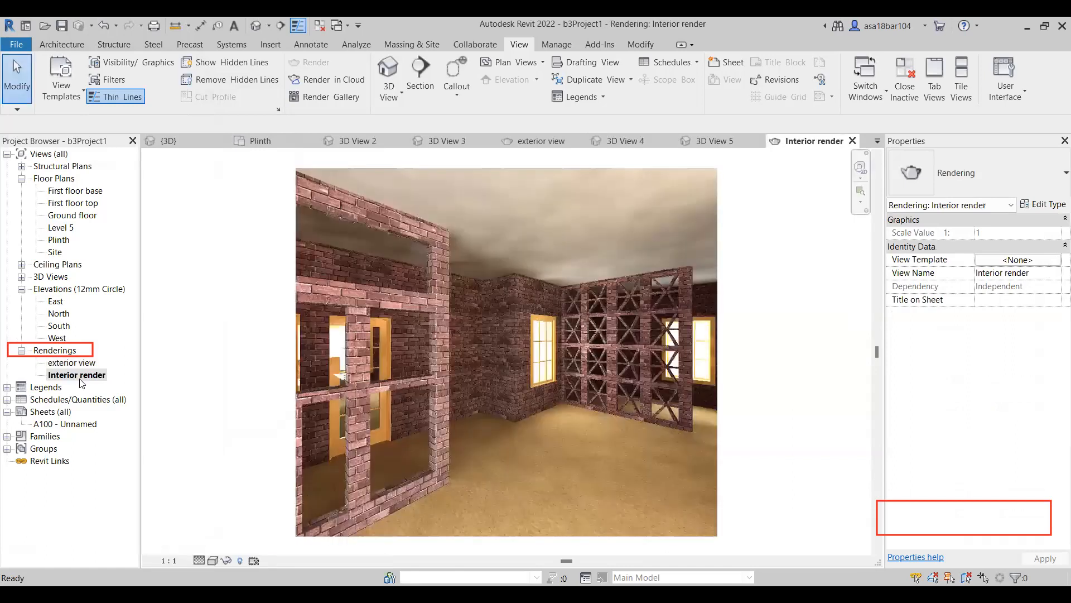
{"action": "scroll", "coordinate": [515, 335], "scroll_direction": "up", "scroll_amount": 1}
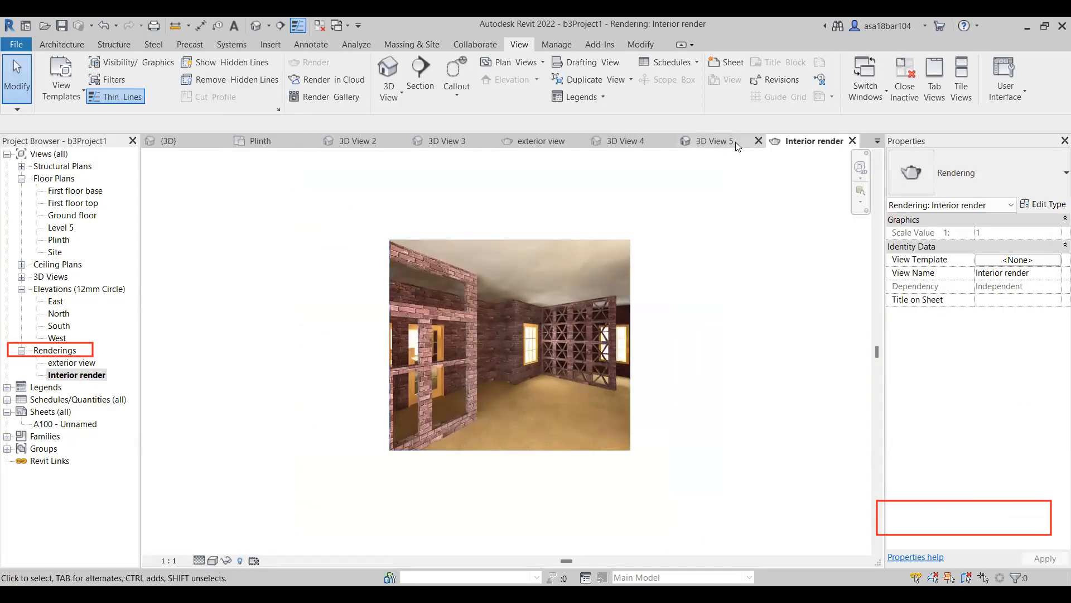
{"action": "left_click", "coordinate": [623, 140]}
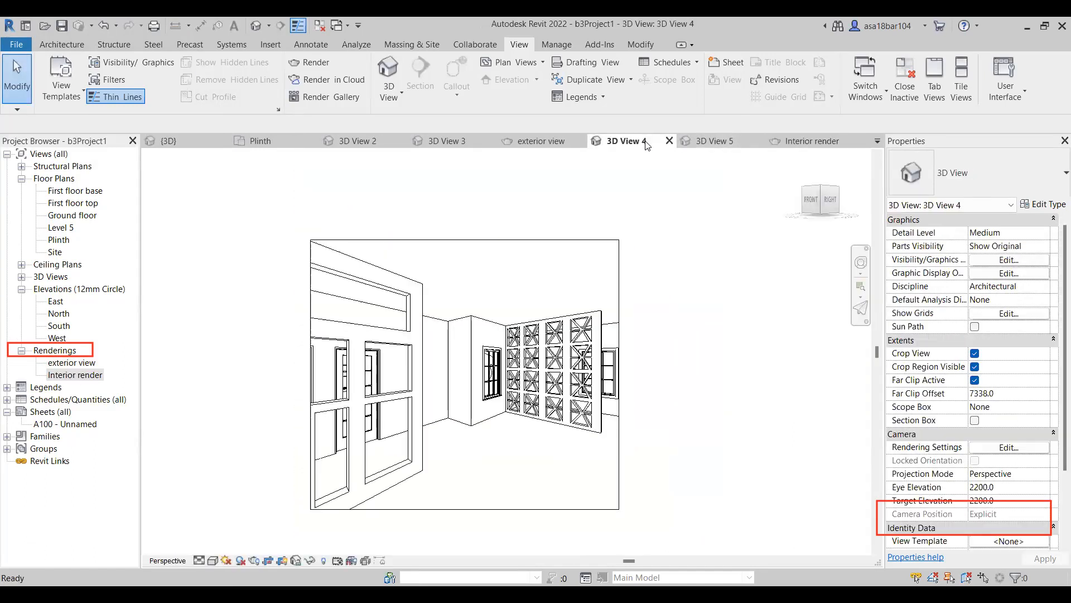
{"action": "left_click", "coordinate": [798, 143]}
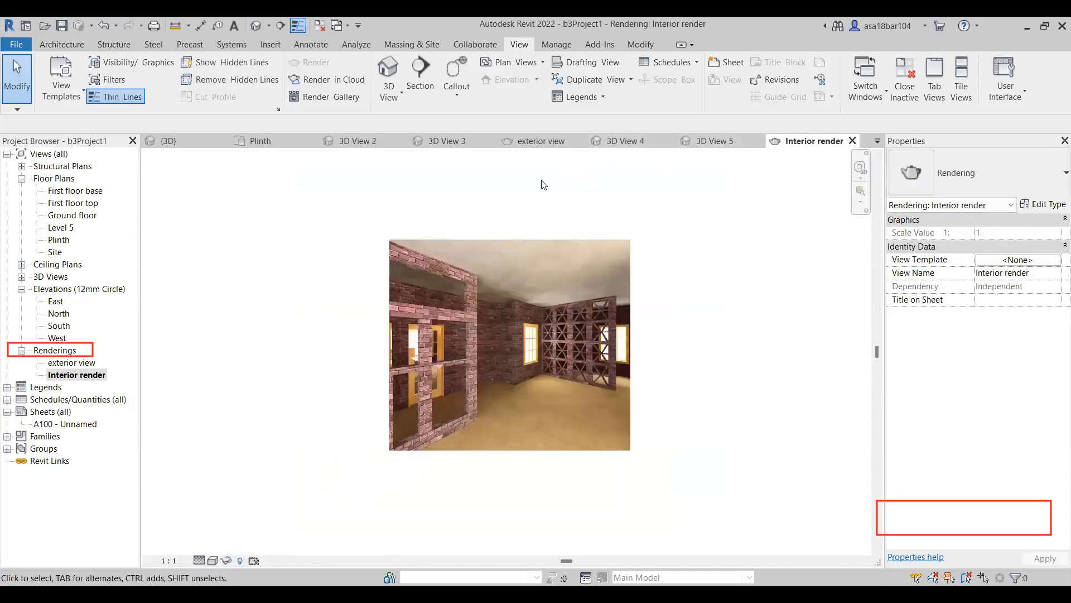
{"action": "left_click", "coordinate": [538, 142]}
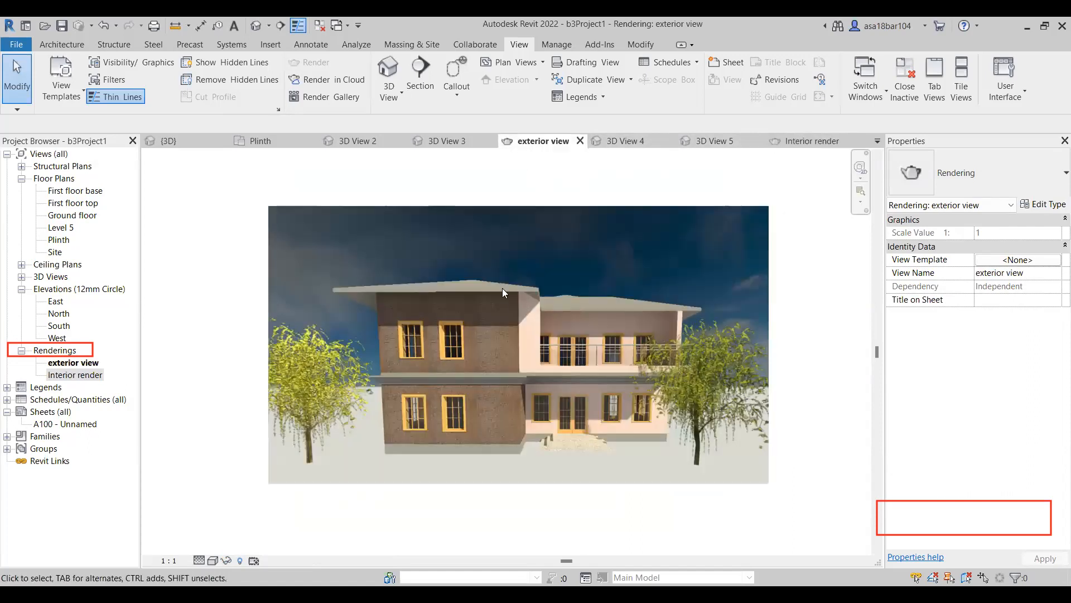
{"action": "scroll", "coordinate": [398, 295], "scroll_direction": "down", "scroll_amount": 1}
{"action": "scroll", "coordinate": [450, 207], "scroll_direction": "up", "scroll_amount": 1}
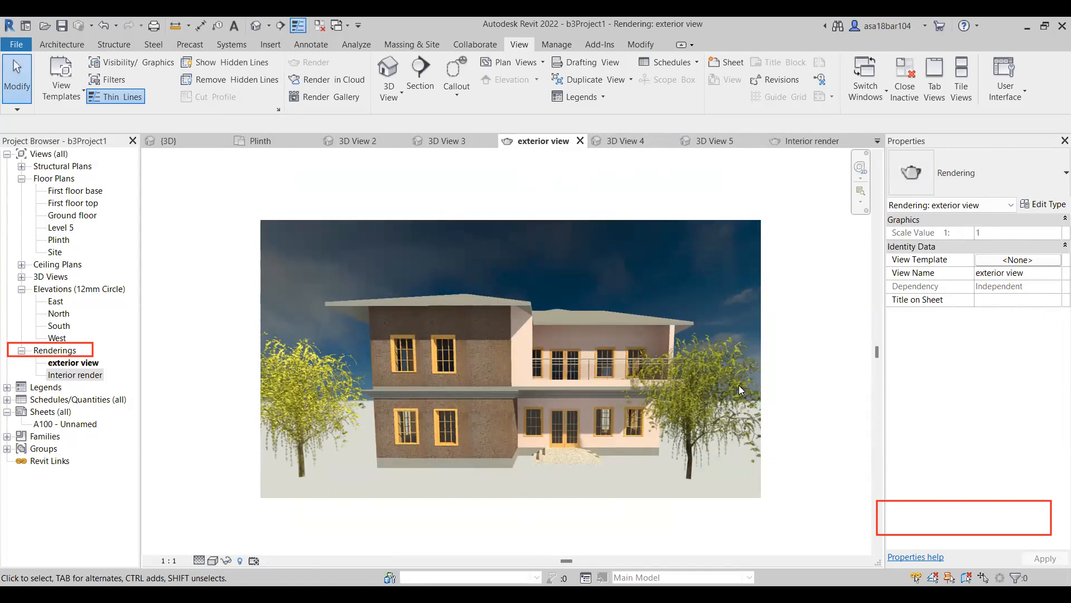
Place a 1525x762mm Furniture_Desk in the Plinth plan, beside the short partition wall near the front entrance.
{"action": "left_click", "coordinate": [269, 138]}
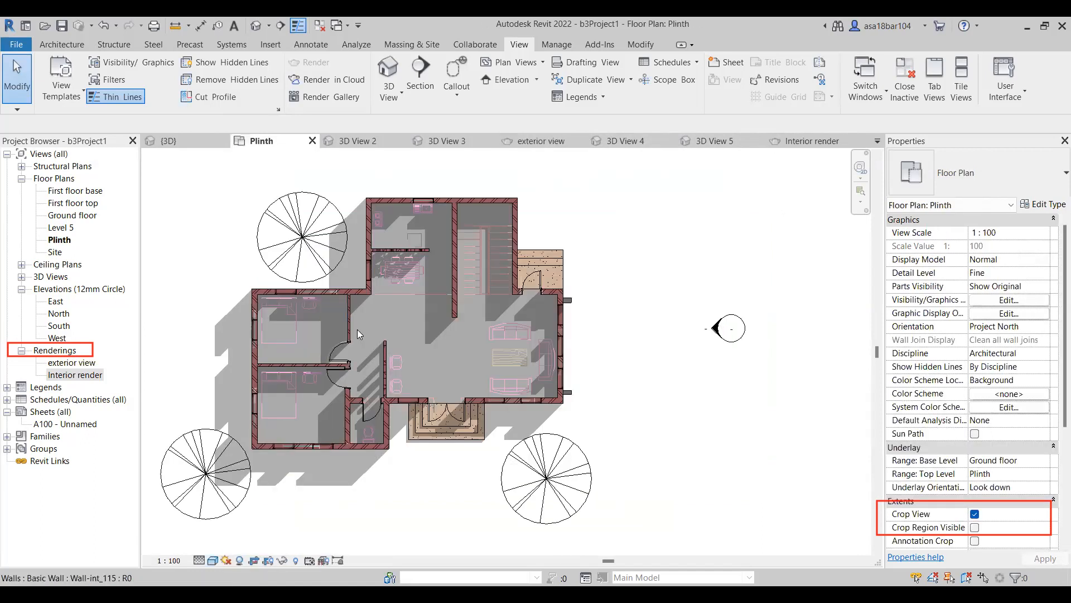
{"action": "scroll", "coordinate": [443, 391], "scroll_direction": "down", "scroll_amount": 2}
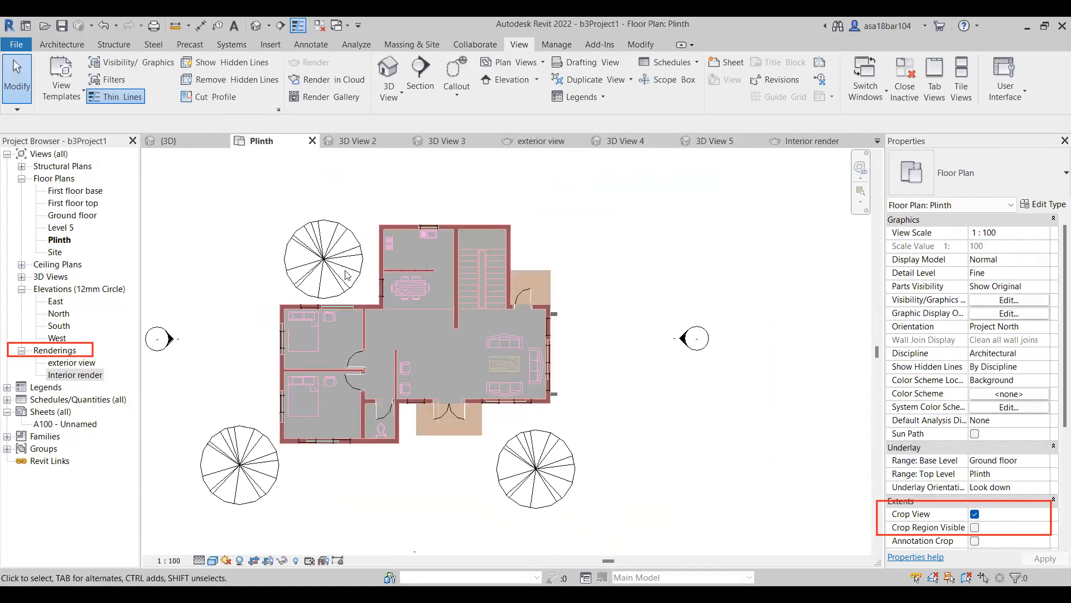
{"action": "left_click", "coordinate": [51, 45]}
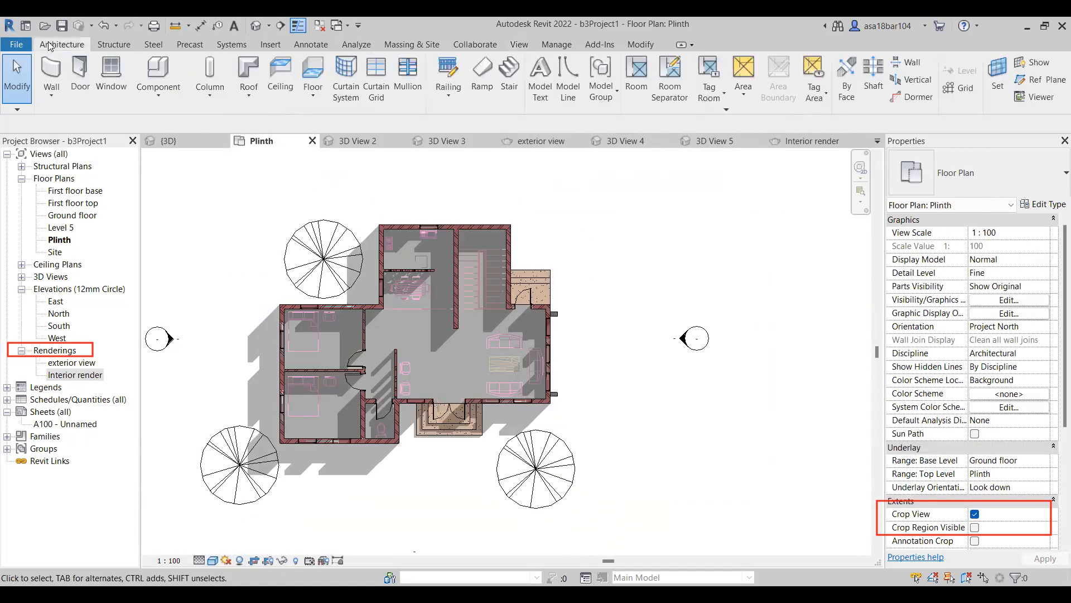
{"action": "left_click", "coordinate": [159, 92]}
{"action": "left_click", "coordinate": [152, 124]}
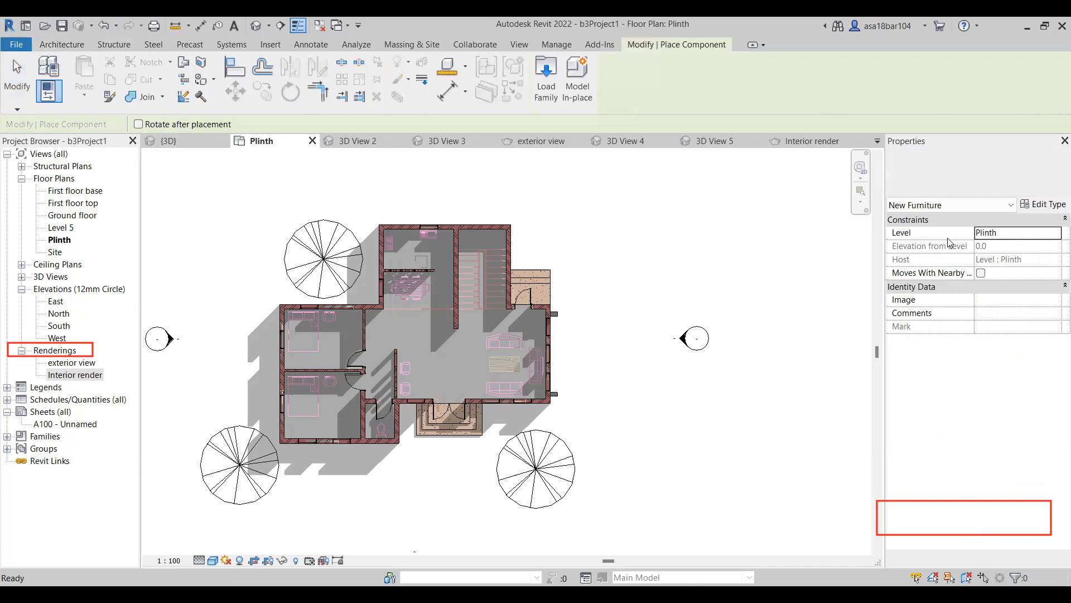
{"action": "left_click", "coordinate": [998, 171]}
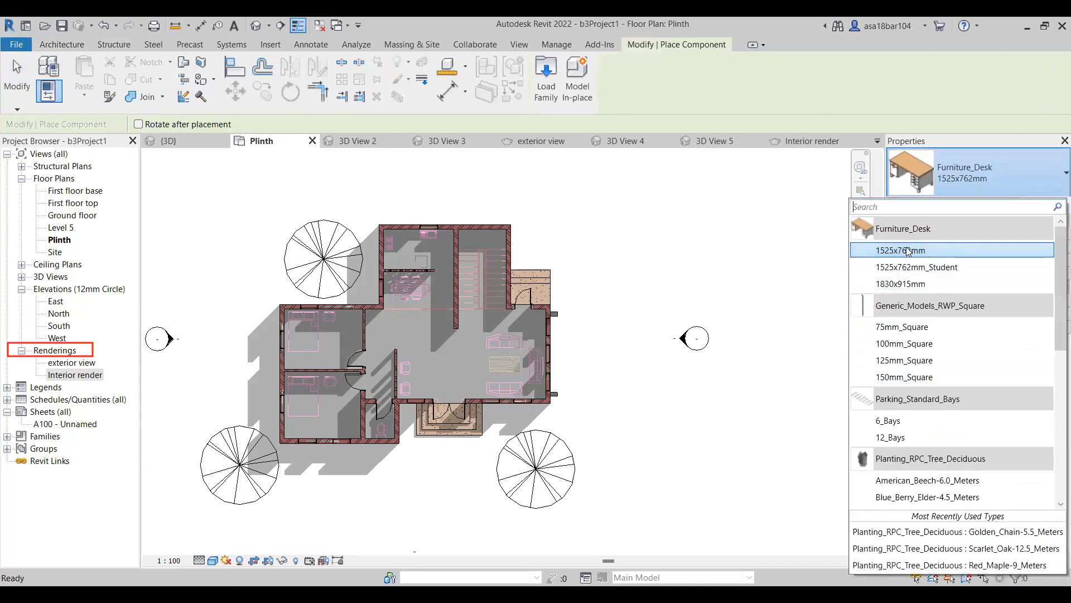
{"action": "left_click", "coordinate": [907, 251]}
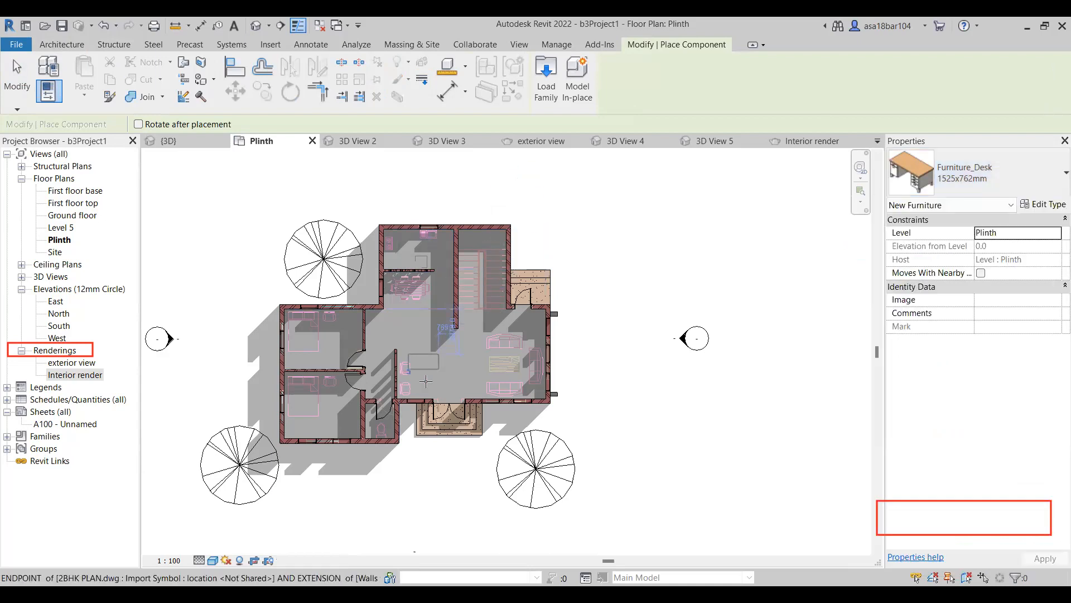
{"action": "scroll", "coordinate": [427, 356], "scroll_direction": "up", "scroll_amount": 2}
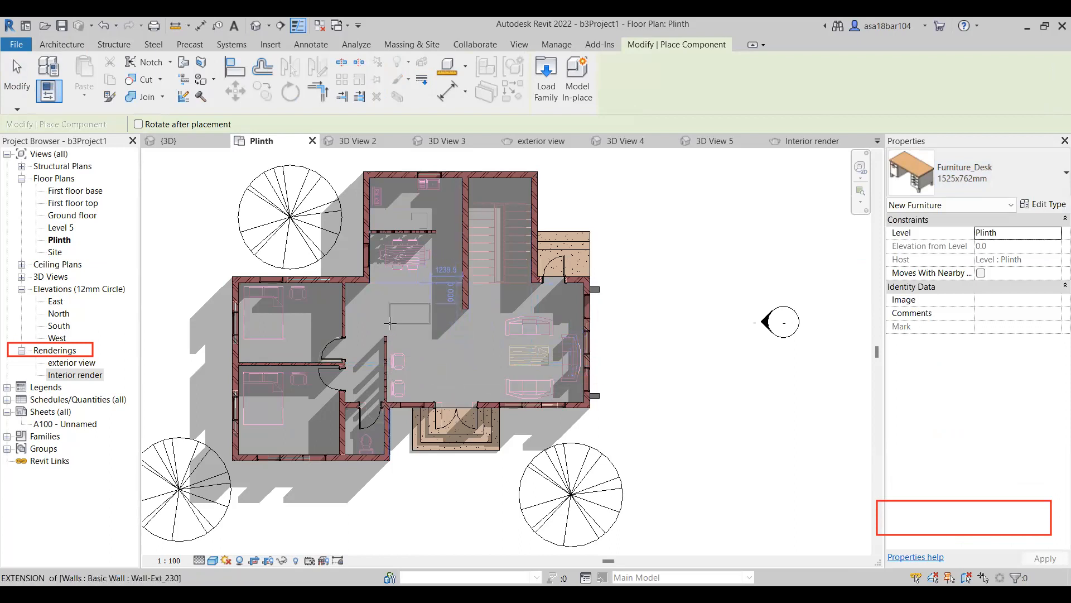
{"action": "left_click", "coordinate": [395, 375]}
{"action": "key", "text": "Escape"}
Rotate the placed desk by 90 degrees about its centre.
{"action": "left_click", "coordinate": [411, 373]}
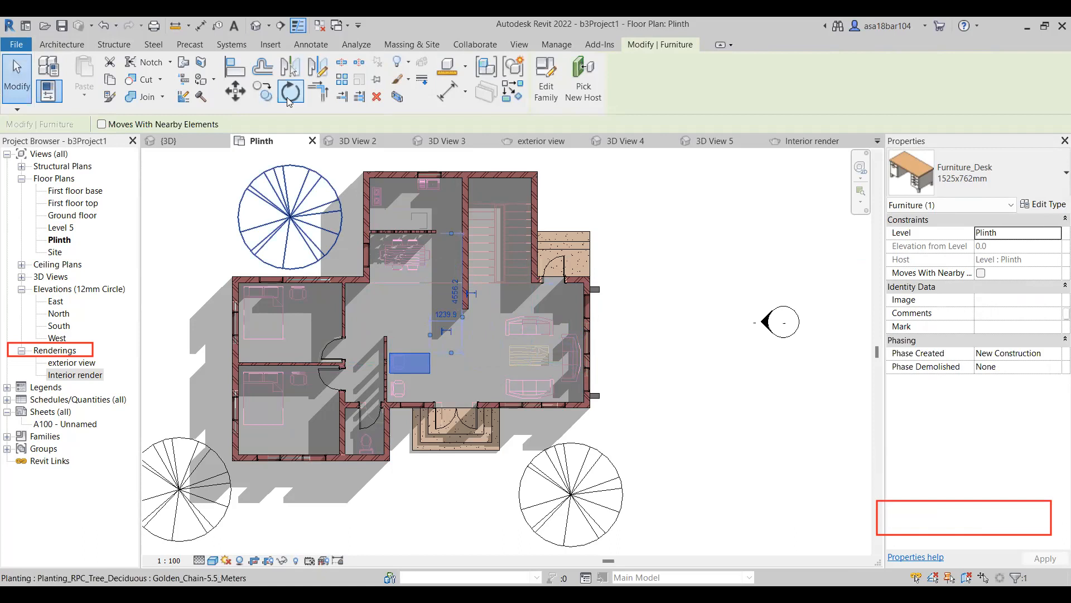
{"action": "key", "text": "r"}
{"action": "key", "text": "o"}
{"action": "left_click", "coordinate": [441, 368]}
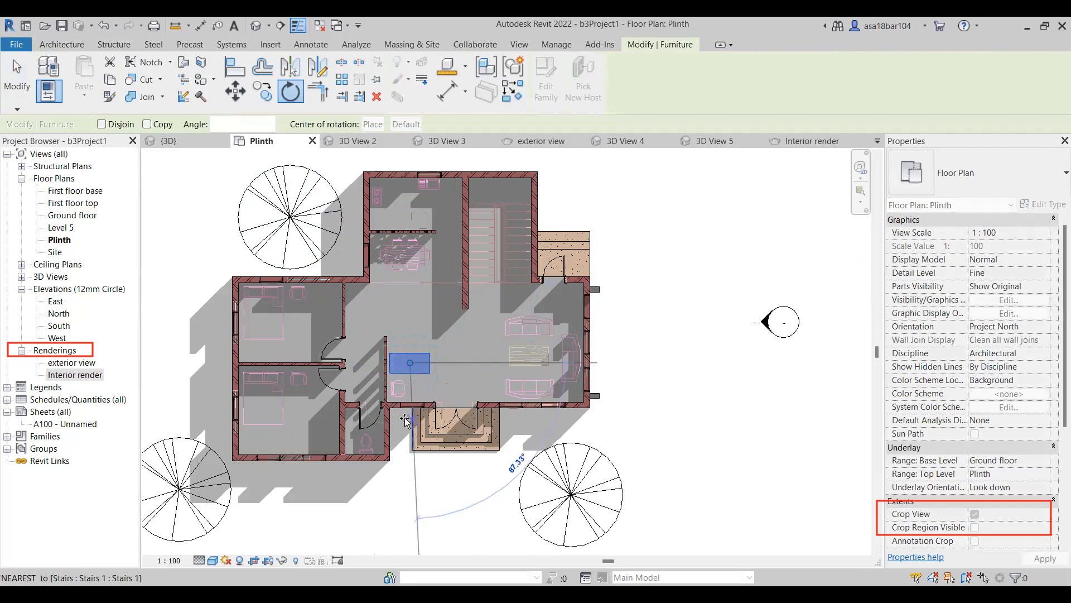
{"action": "scroll", "coordinate": [407, 416], "scroll_direction": "up", "scroll_amount": 1}
{"action": "type", "text": "90"}
{"action": "key", "text": "Return"}
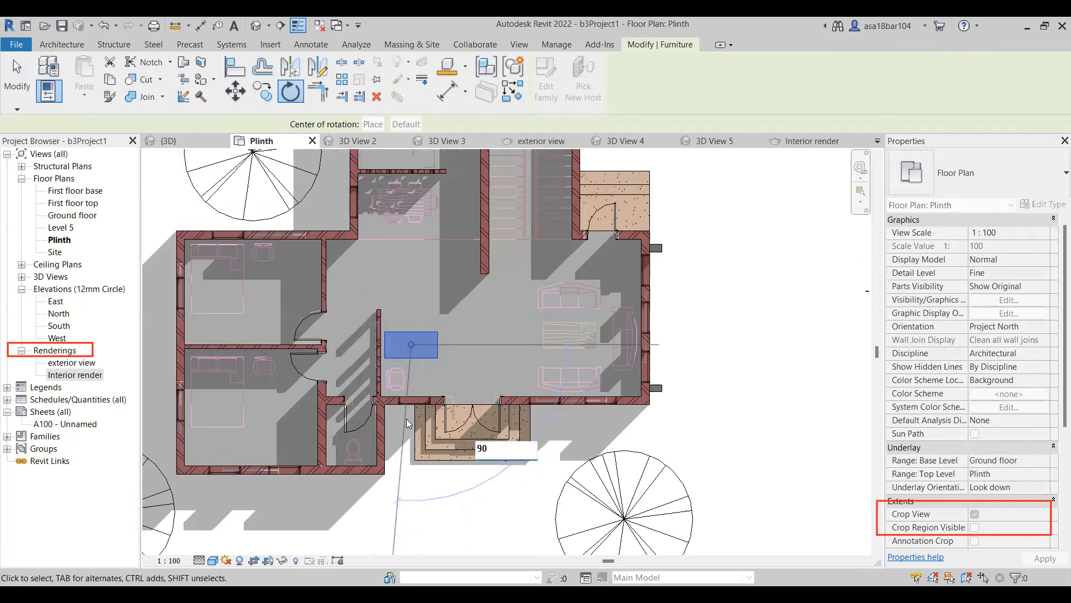
{"action": "scroll", "coordinate": [559, 274], "scroll_direction": "down", "scroll_amount": 3}
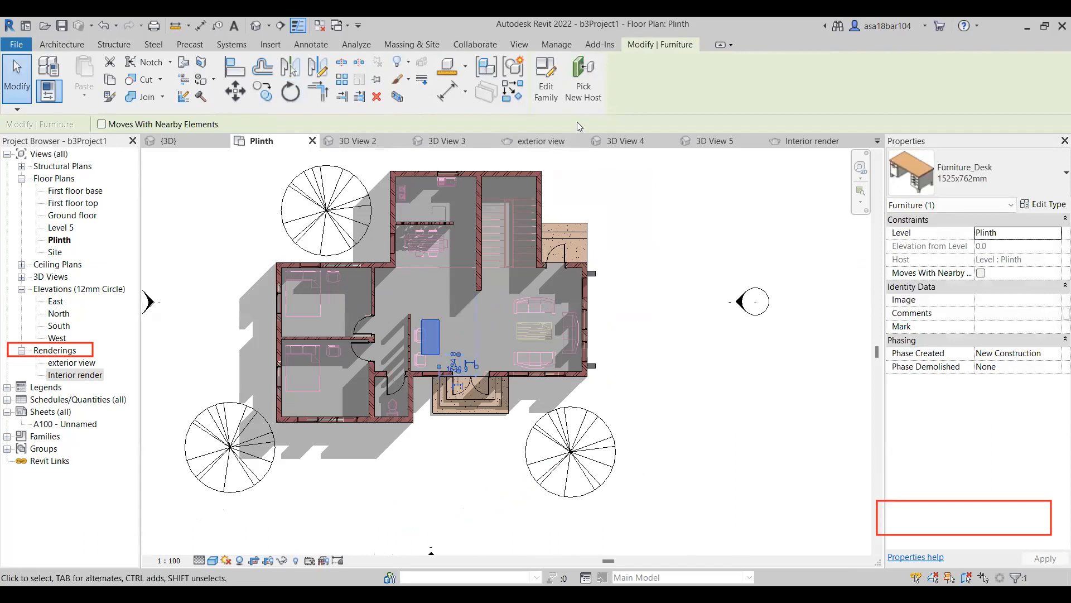
Check how the desk appears across the 3D and camera views, and review the two saved renderings.
{"action": "left_click", "coordinate": [357, 140]}
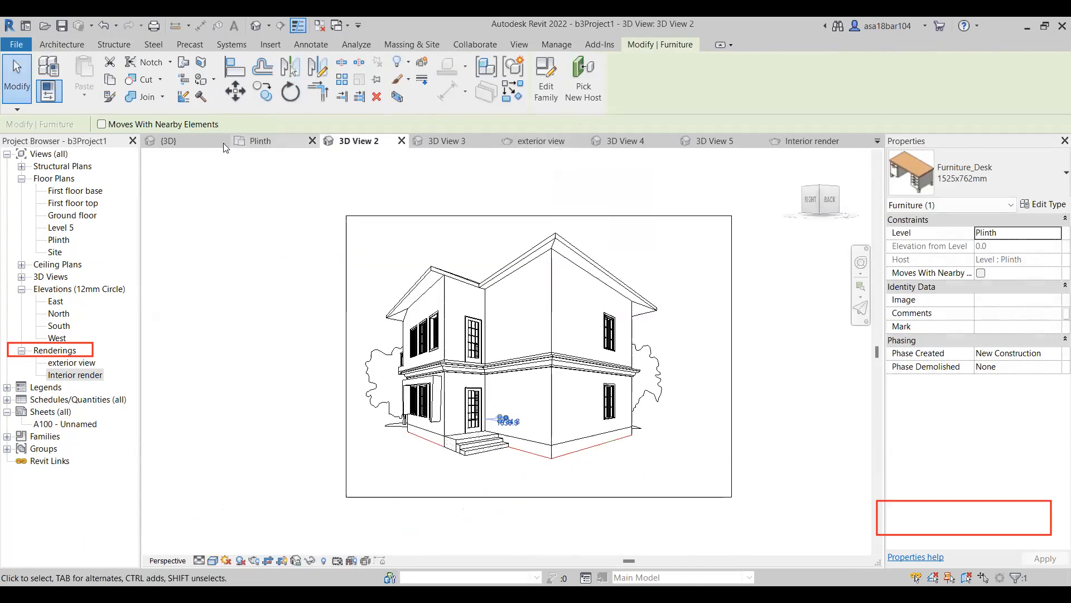
{"action": "left_click", "coordinate": [202, 139]}
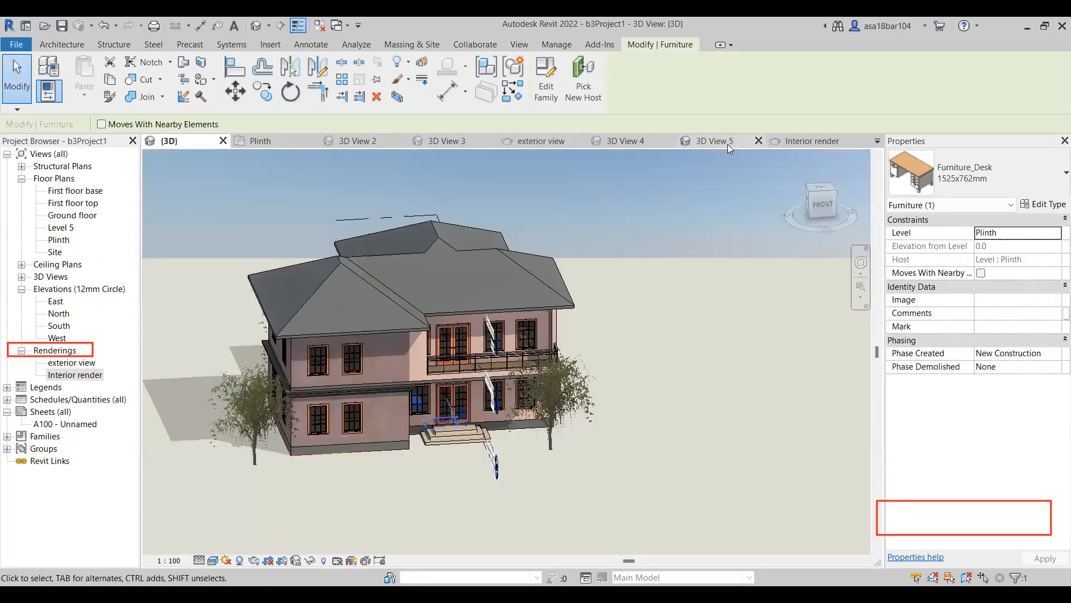
{"action": "left_click", "coordinate": [722, 141]}
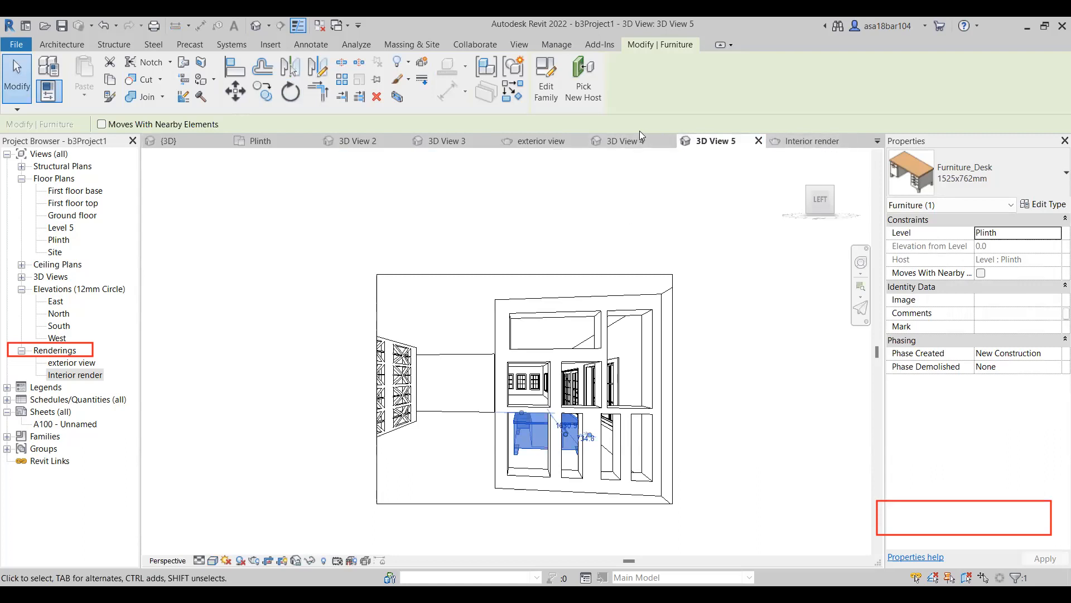
{"action": "left_click", "coordinate": [626, 141]}
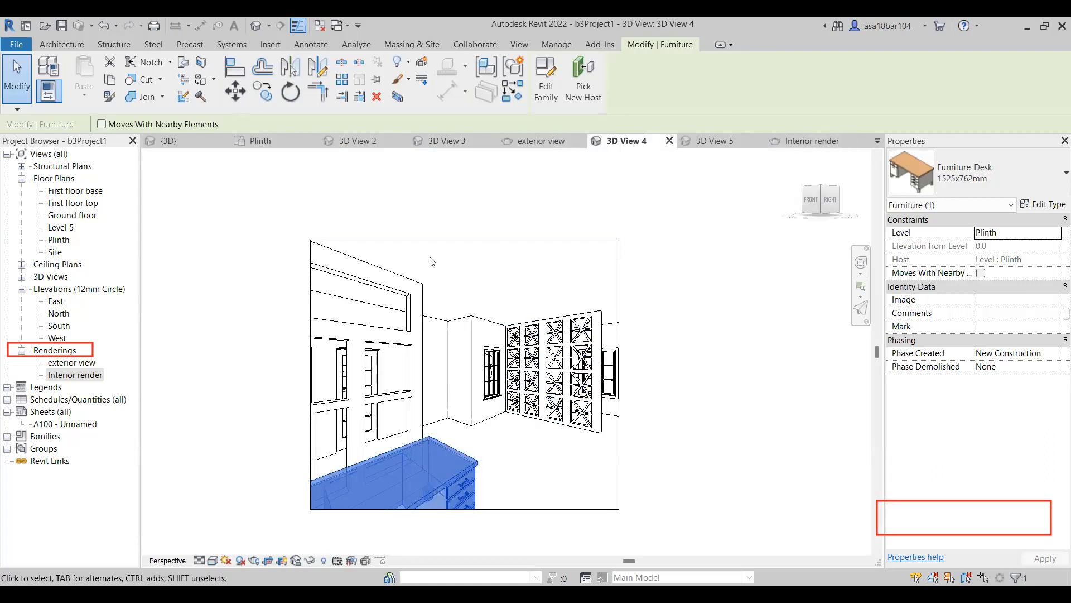
{"action": "left_click", "coordinate": [527, 139]}
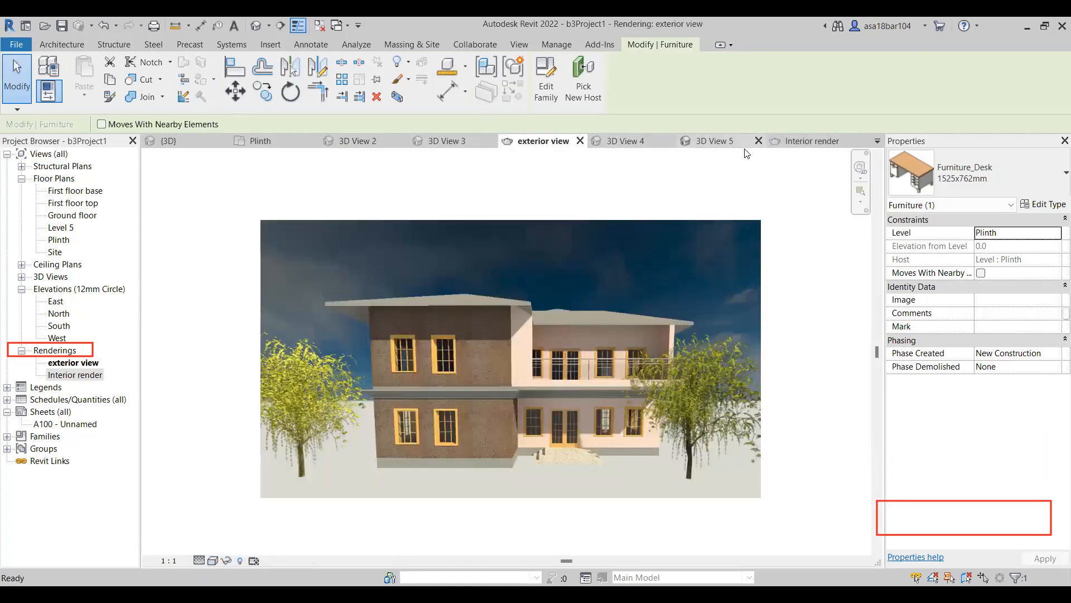
{"action": "left_click", "coordinate": [814, 141]}
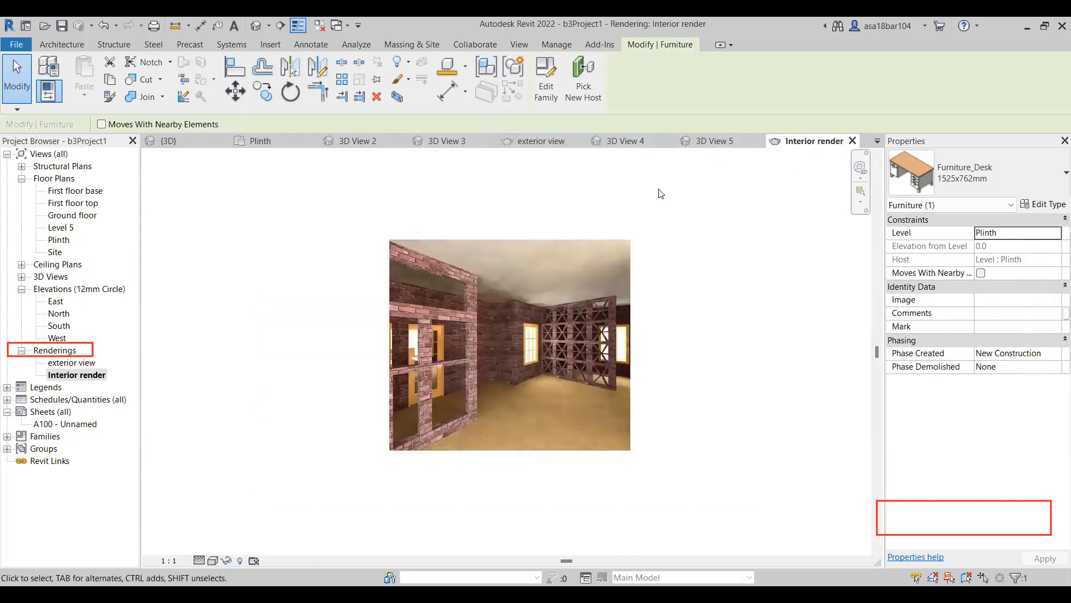
Widen the crop region of 3D View 4 by extending its left edge outward past the partition wall.
{"action": "left_click", "coordinate": [636, 142]}
{"action": "scroll", "coordinate": [475, 279], "scroll_direction": "down", "scroll_amount": 3}
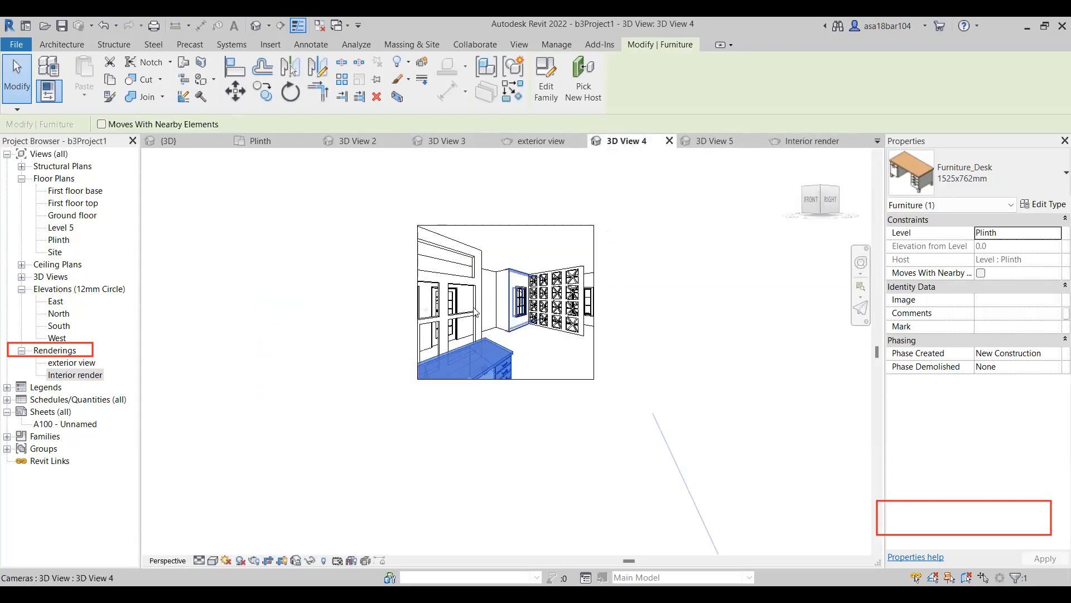
{"action": "left_click", "coordinate": [419, 304]}
{"action": "left_click_drag", "start_coordinate": [418, 302], "coordinate": [312, 301]}
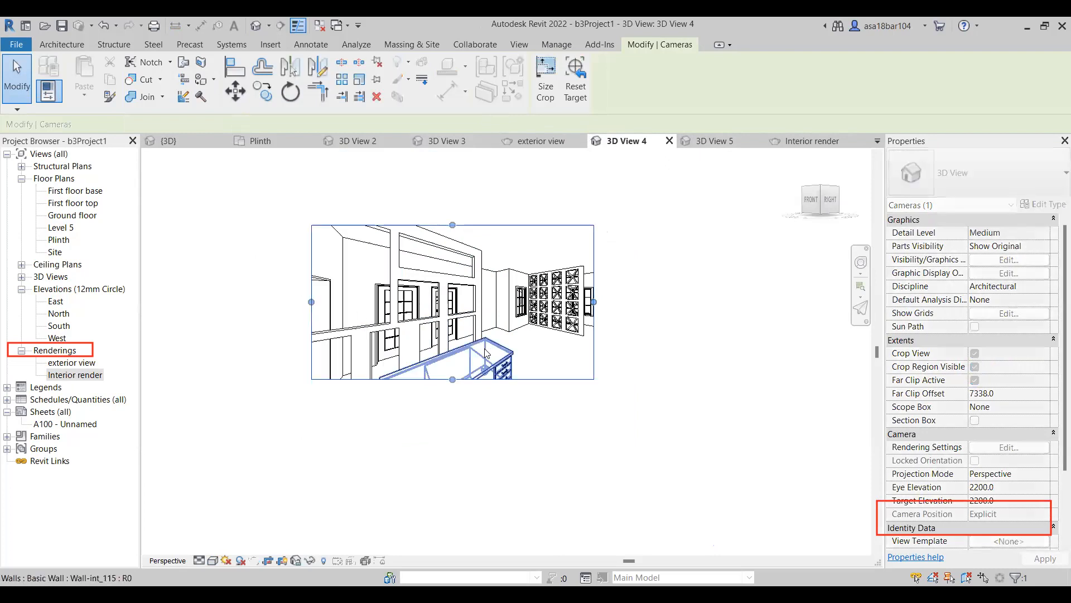
Try extending the bottom edge of 3D View 4's crop region downward to show more of the desk.
{"action": "left_click_drag", "start_coordinate": [453, 380], "coordinate": [454, 449]}
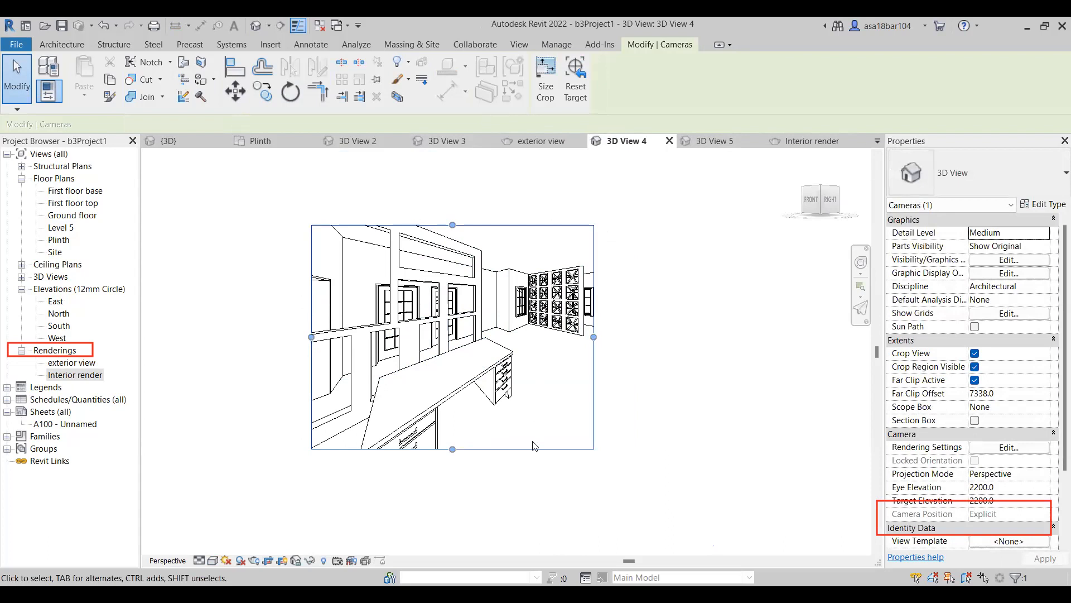
{"action": "left_click", "coordinate": [711, 332]}
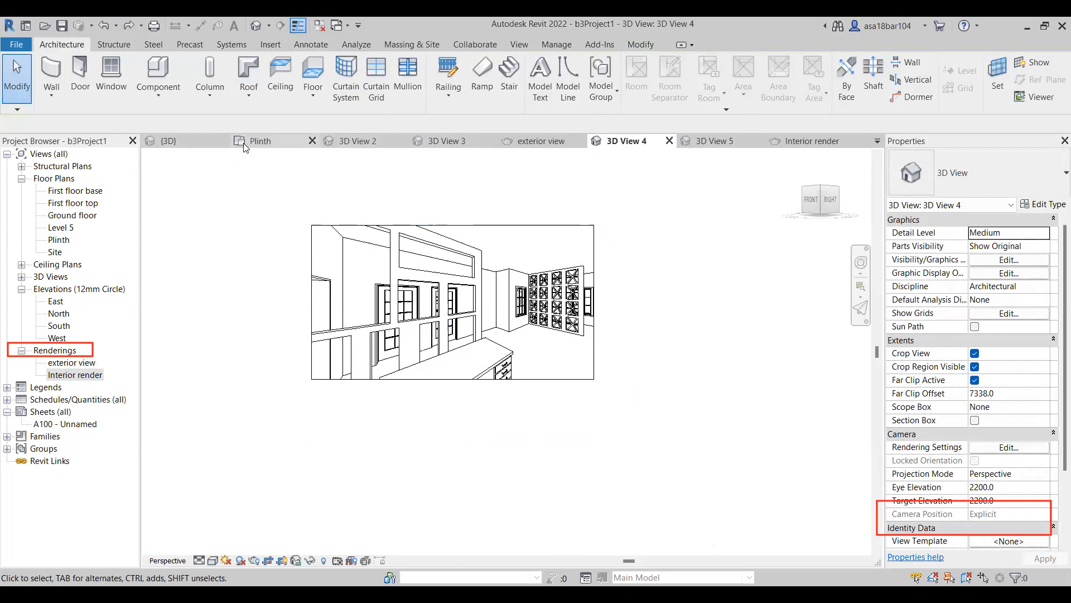
Delete the desk beside the short partition wall near the front entrance in the Plinth floor plan.
{"action": "left_click", "coordinate": [260, 140]}
{"action": "scroll", "coordinate": [559, 360], "scroll_direction": "down", "scroll_amount": 2}
{"action": "scroll", "coordinate": [468, 281], "scroll_direction": "up", "scroll_amount": 1}
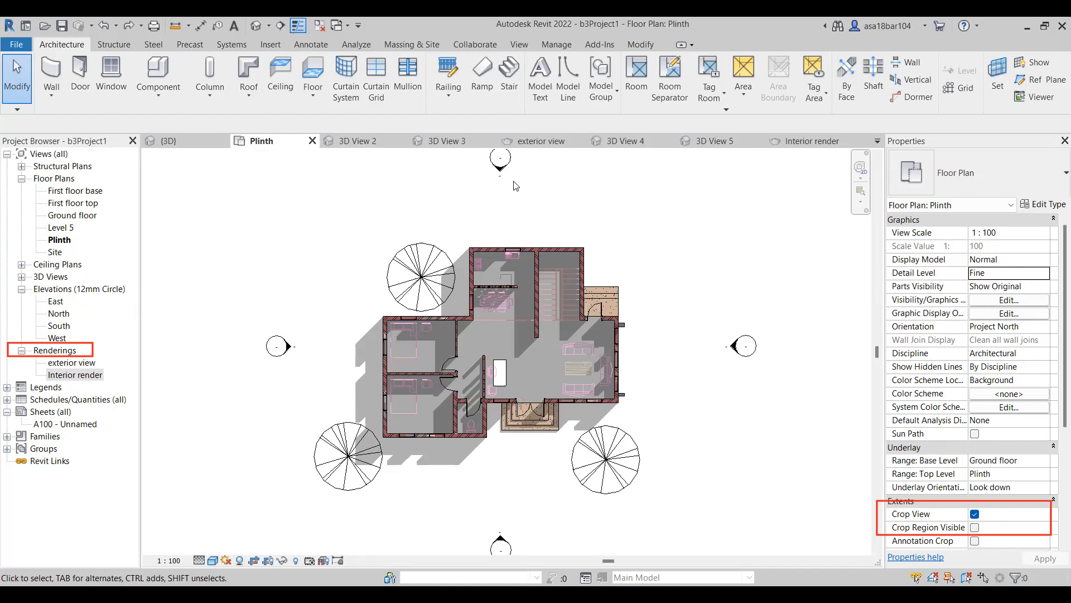
{"action": "left_click", "coordinate": [503, 378]}
{"action": "key", "text": "Delete"}
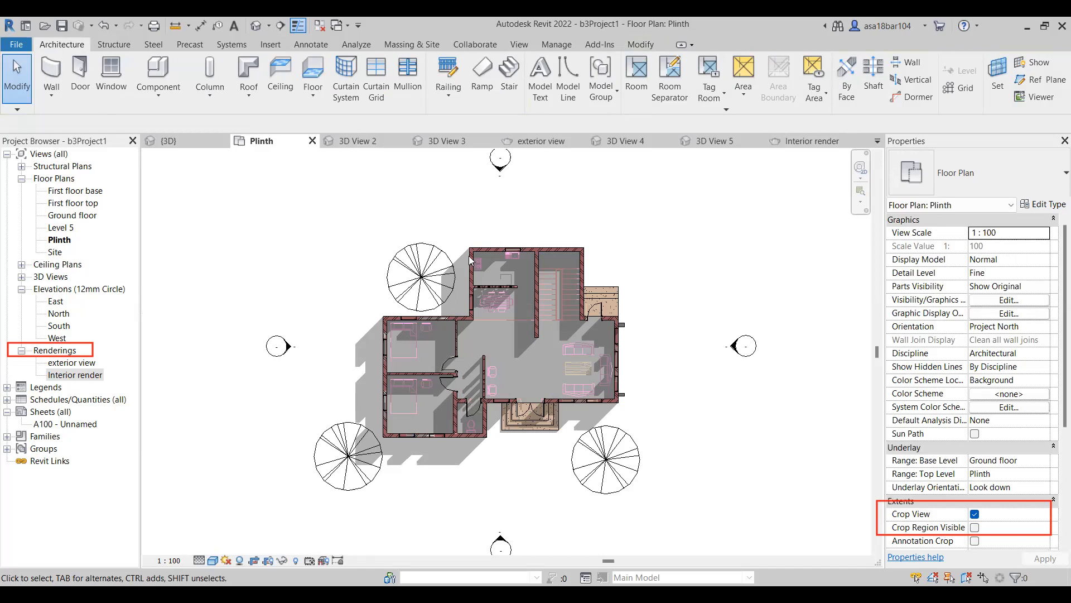
{"action": "mouse_move", "coordinate": [848, 512]}
{"action": "left_mouse_down"}
{"action": "mouse_move", "coordinate": [909, 507]}
{"action": "mouse_move", "coordinate": [901, 504]}
{"action": "left_mouse_up"}
{"action": "left_click_drag", "start_coordinate": [843, 524], "coordinate": [889, 527]}
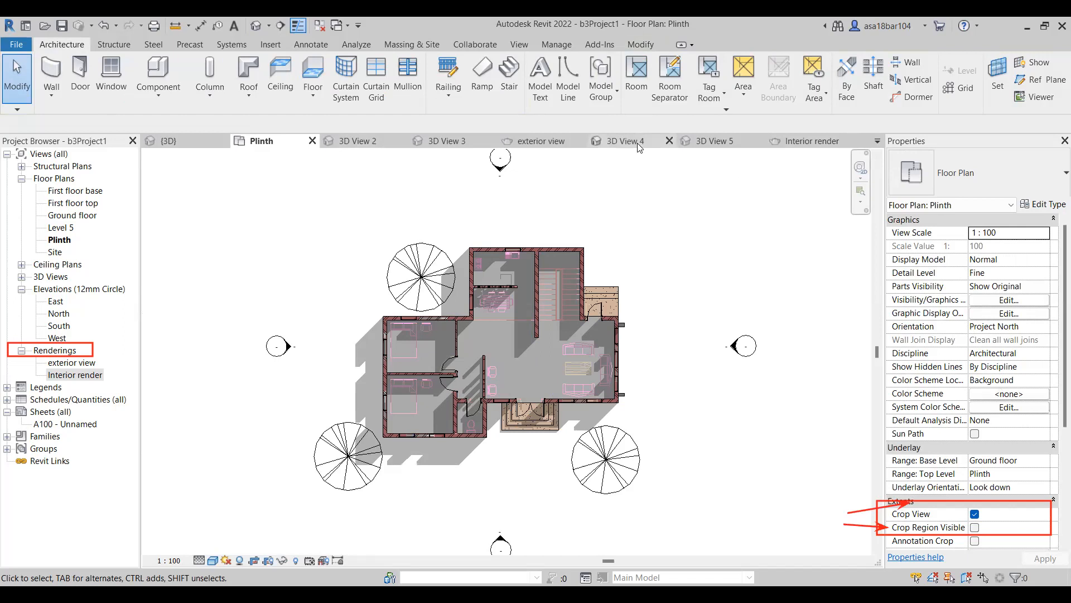
Open the saved exterior view rendering for review.
{"action": "left_click", "coordinate": [541, 141]}
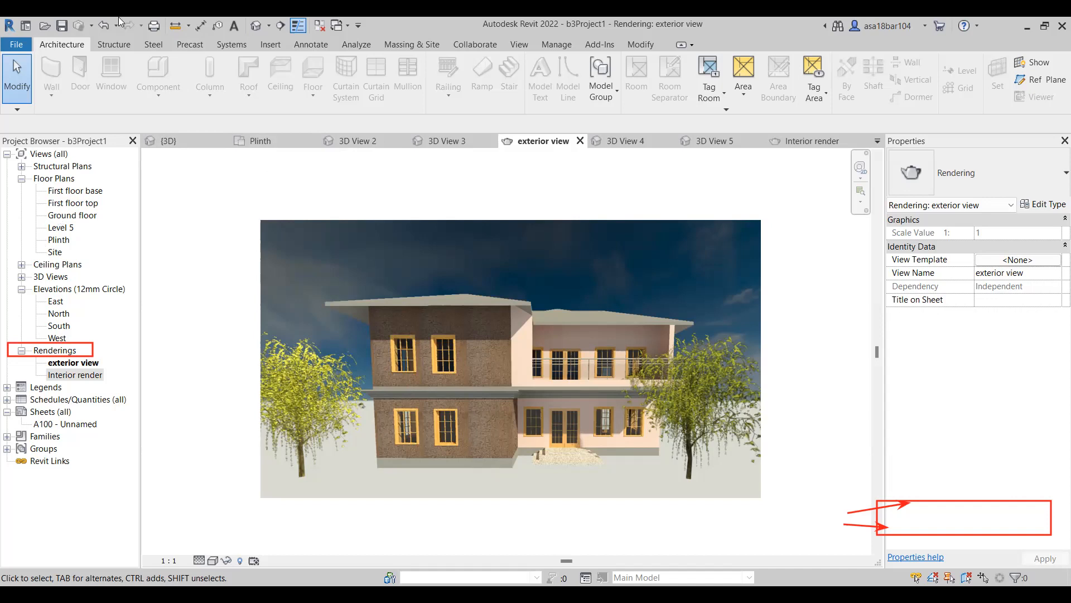
Return to the Plinth floor plan and close the 3D View 2, 3D View 3 and exterior view windows.
{"action": "left_click", "coordinate": [260, 142]}
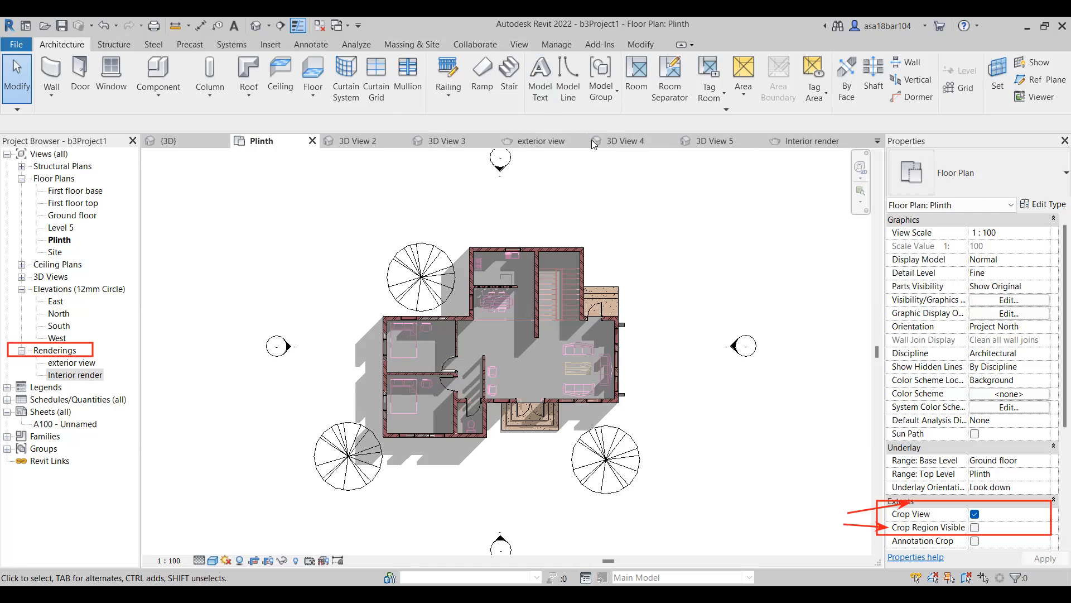
{"action": "left_click", "coordinate": [352, 141]}
{"action": "left_click", "coordinate": [401, 141]}
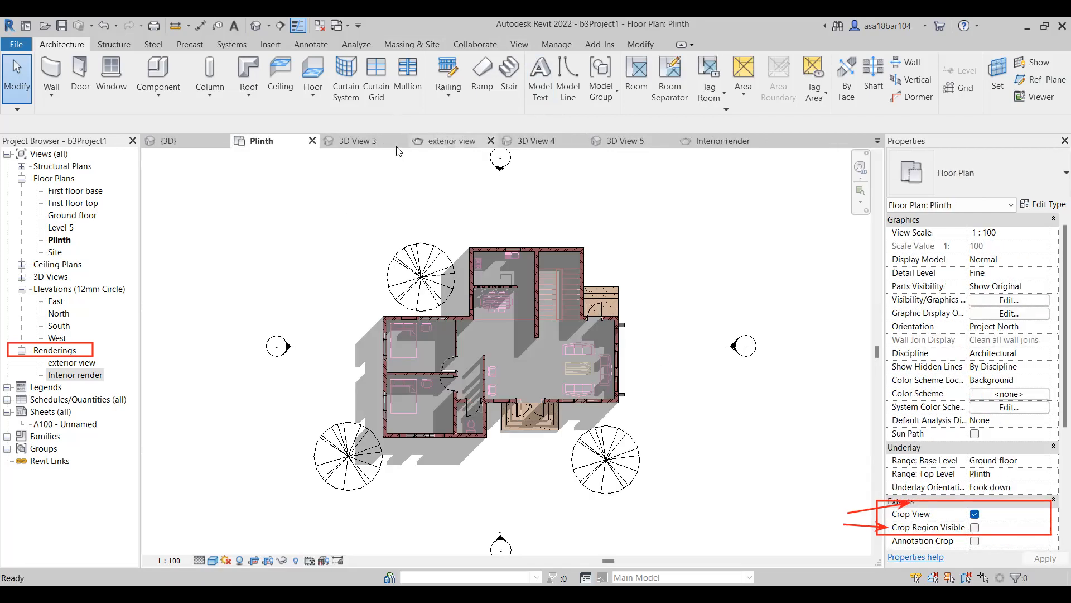
{"action": "left_click", "coordinate": [396, 143]}
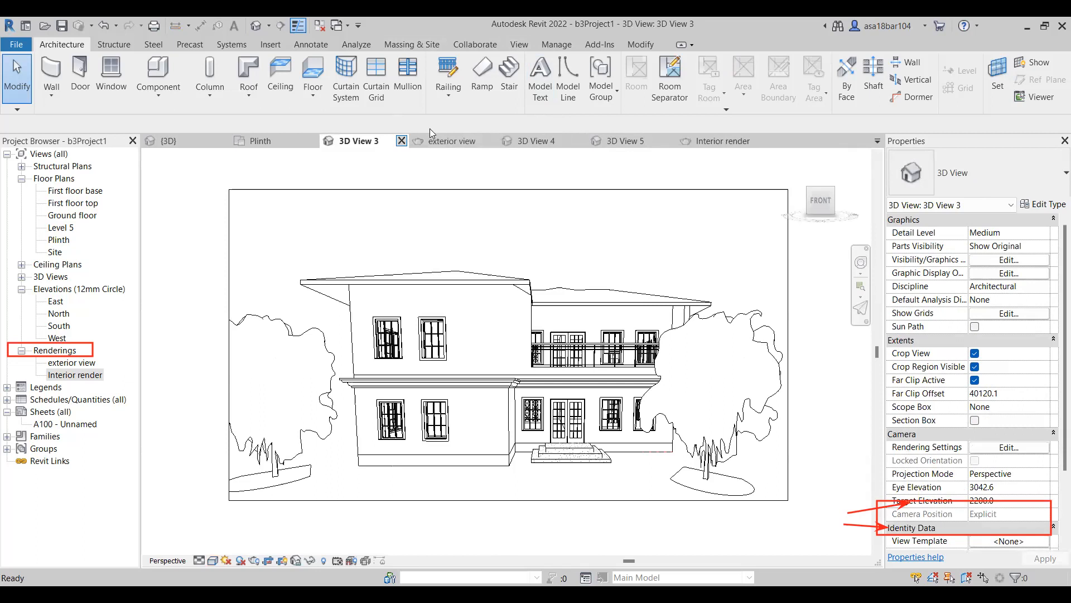
{"action": "left_click", "coordinate": [378, 144]}
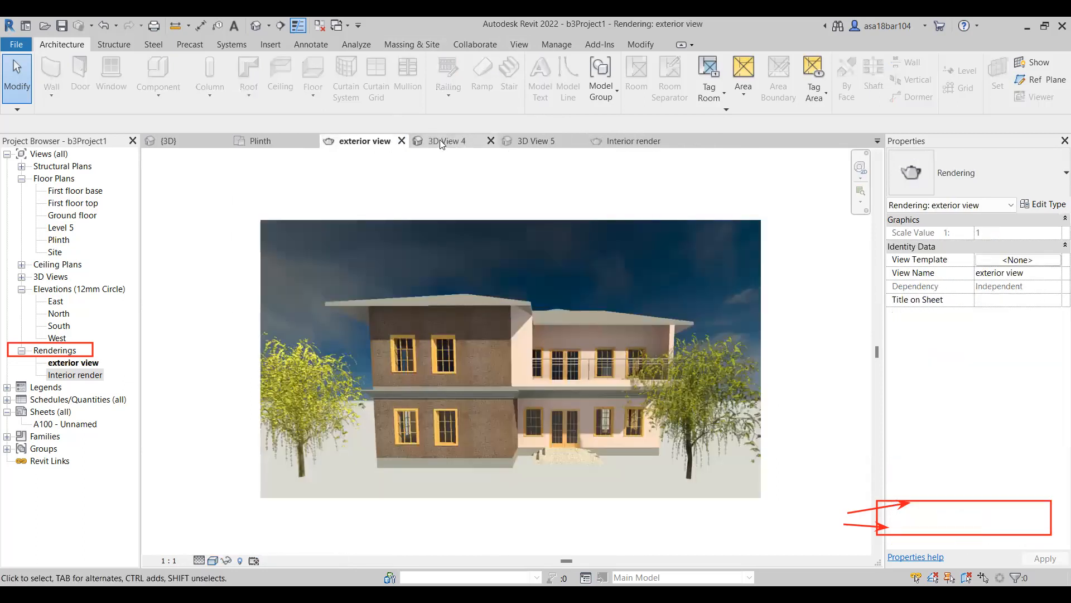
{"action": "left_click", "coordinate": [401, 142]}
{"action": "left_click", "coordinate": [406, 145]}
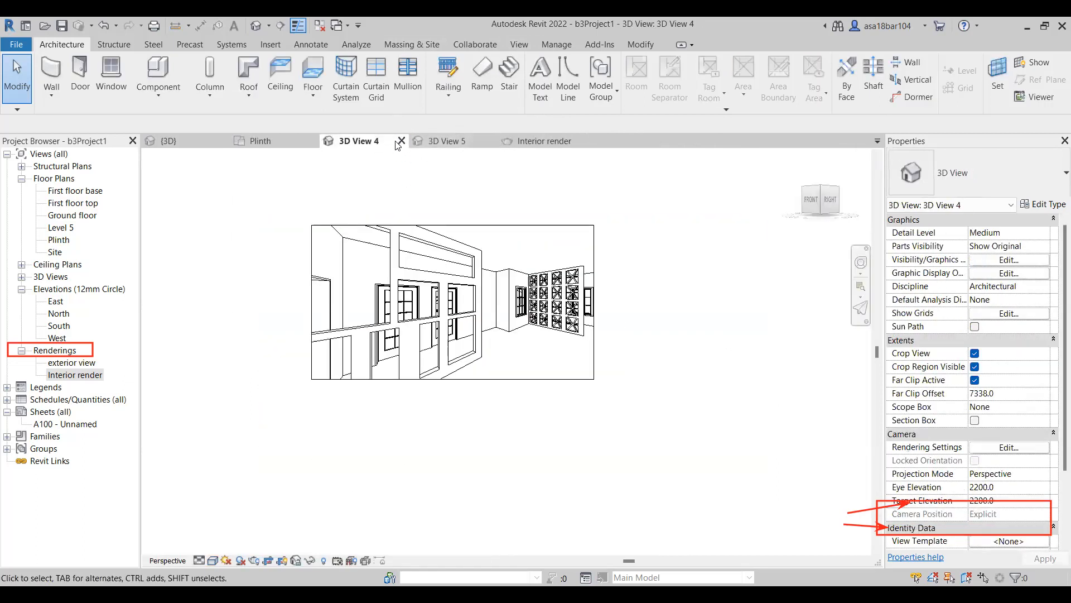
Close the remaining 3D View 4, Interior render and 3D View 5 windows, keeping {3D} and the Plinth plan open.
{"action": "left_click", "coordinate": [401, 141]}
{"action": "left_click", "coordinate": [443, 141]}
{"action": "left_click", "coordinate": [491, 140]}
{"action": "left_click", "coordinate": [365, 146]}
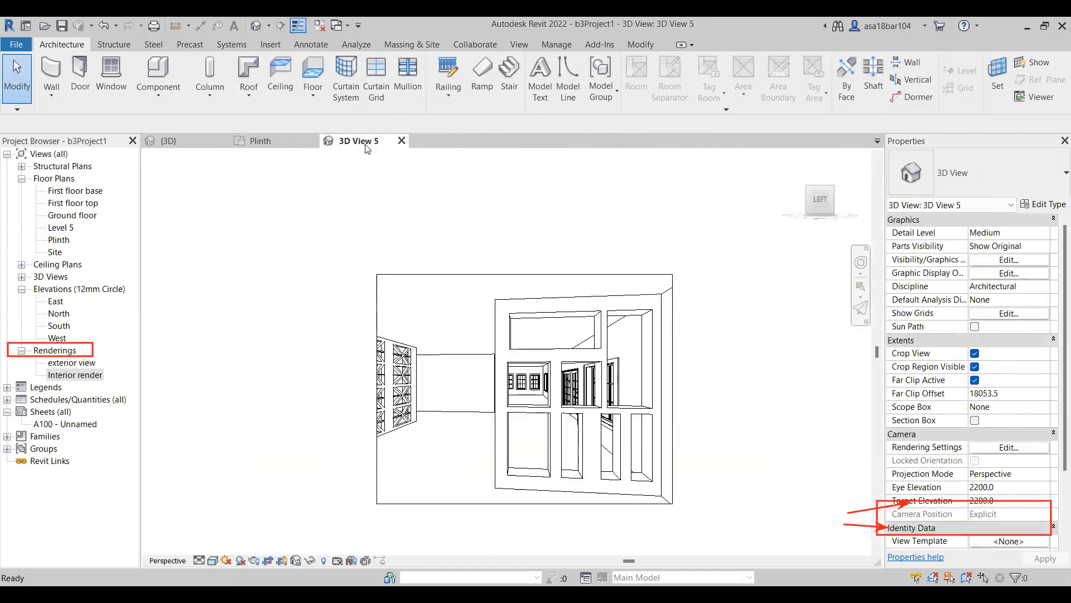
{"action": "left_click", "coordinate": [401, 141]}
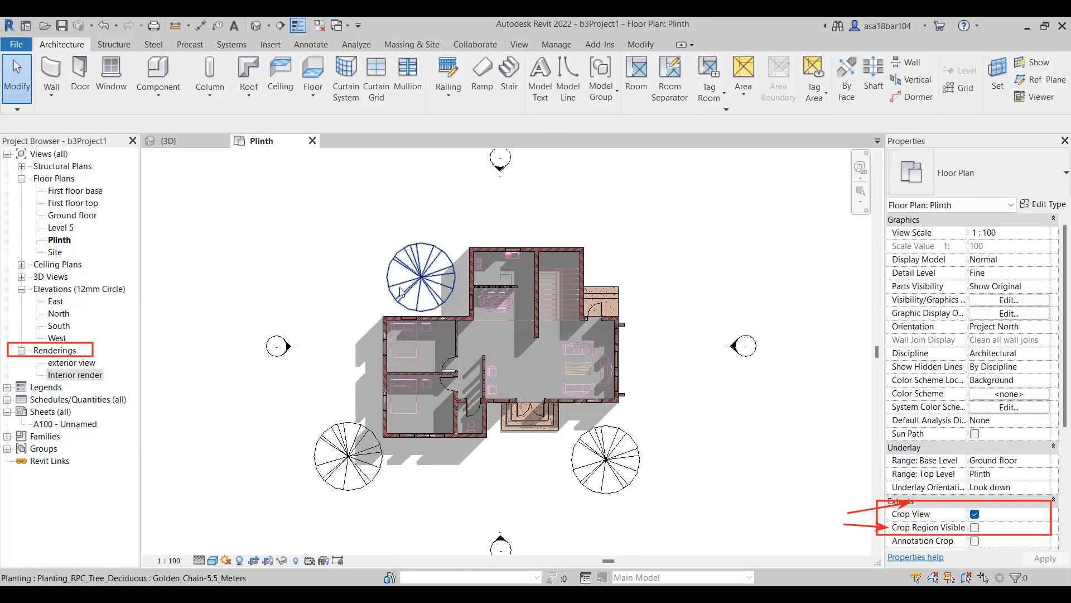
Examine the Plinth floor plan's room layout, furniture and surrounding trees.
{"action": "scroll", "coordinate": [422, 348], "scroll_direction": "down", "scroll_amount": 2}
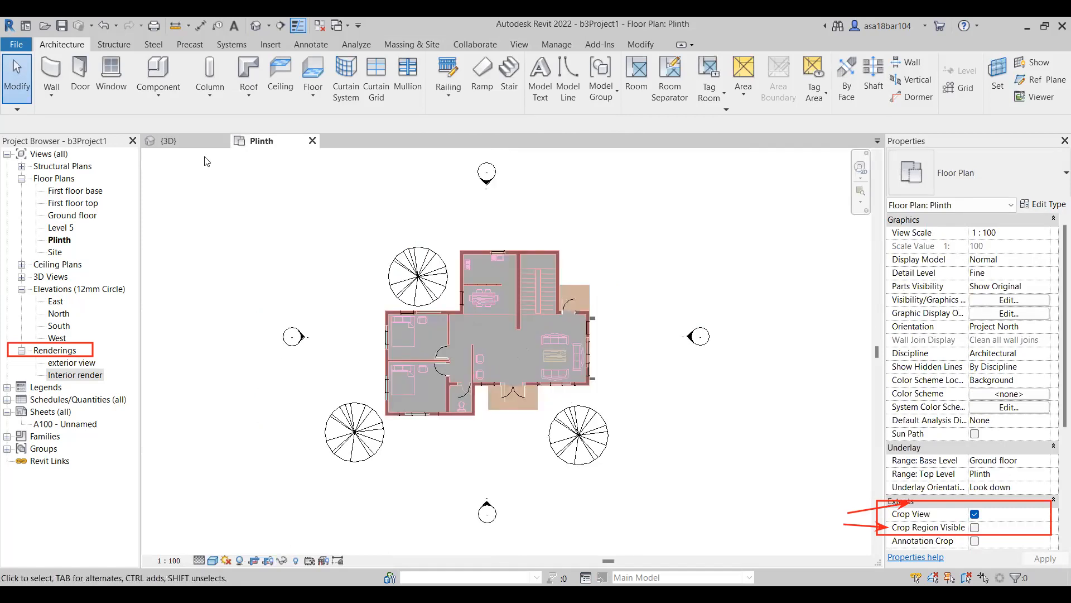
{"action": "left_click", "coordinate": [560, 432]}
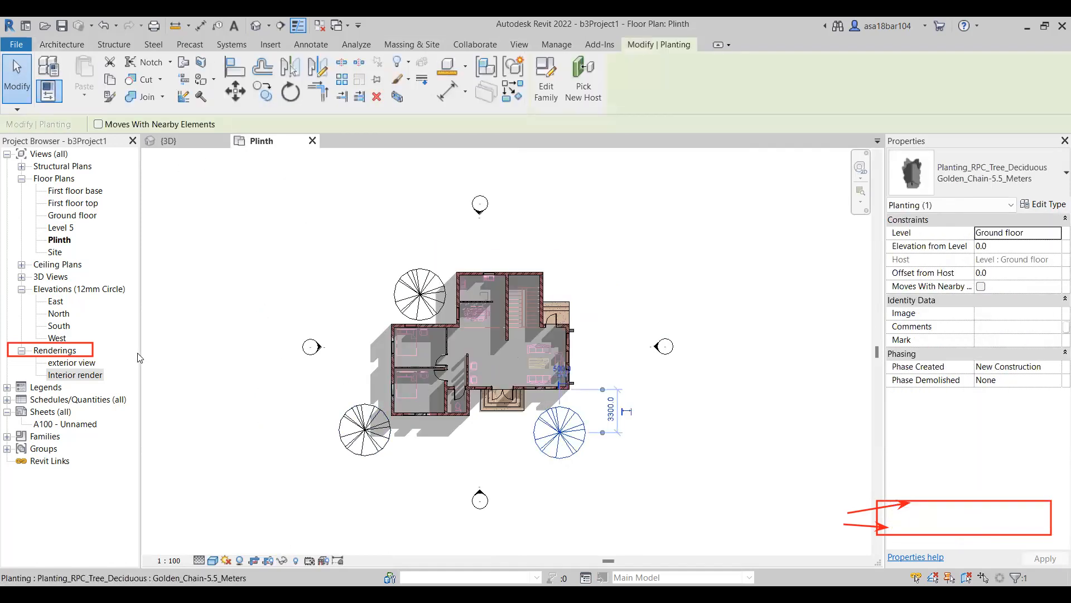
{"action": "scroll", "coordinate": [259, 254], "scroll_direction": "up", "scroll_amount": 1}
{"action": "left_click", "coordinate": [255, 269]}
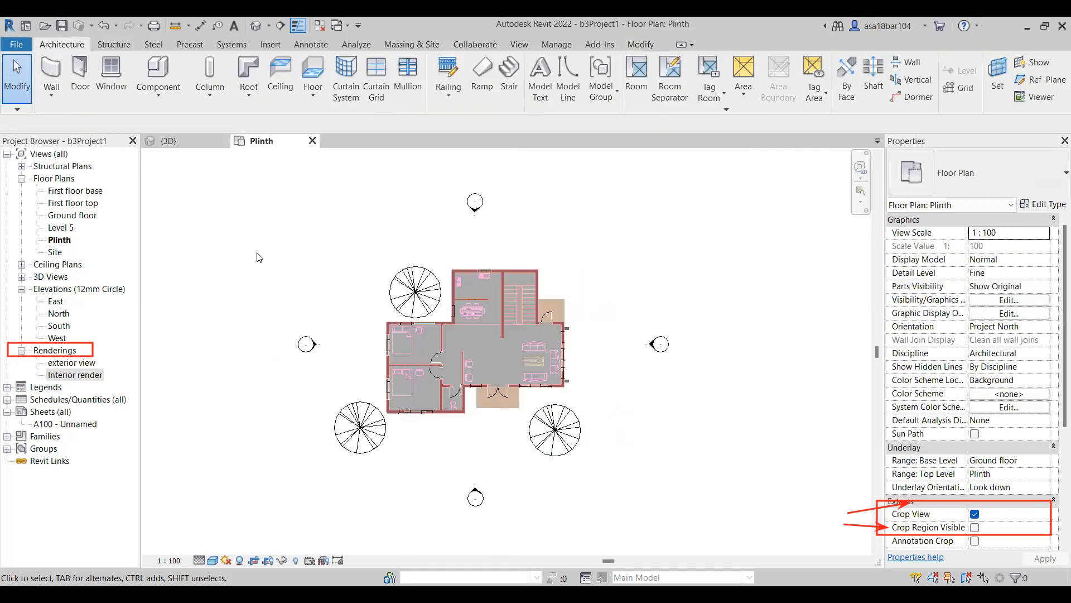
{"action": "scroll", "coordinate": [255, 296], "scroll_direction": "down", "scroll_amount": 1}
{"action": "scroll", "coordinate": [227, 241], "scroll_direction": "up", "scroll_amount": 1}
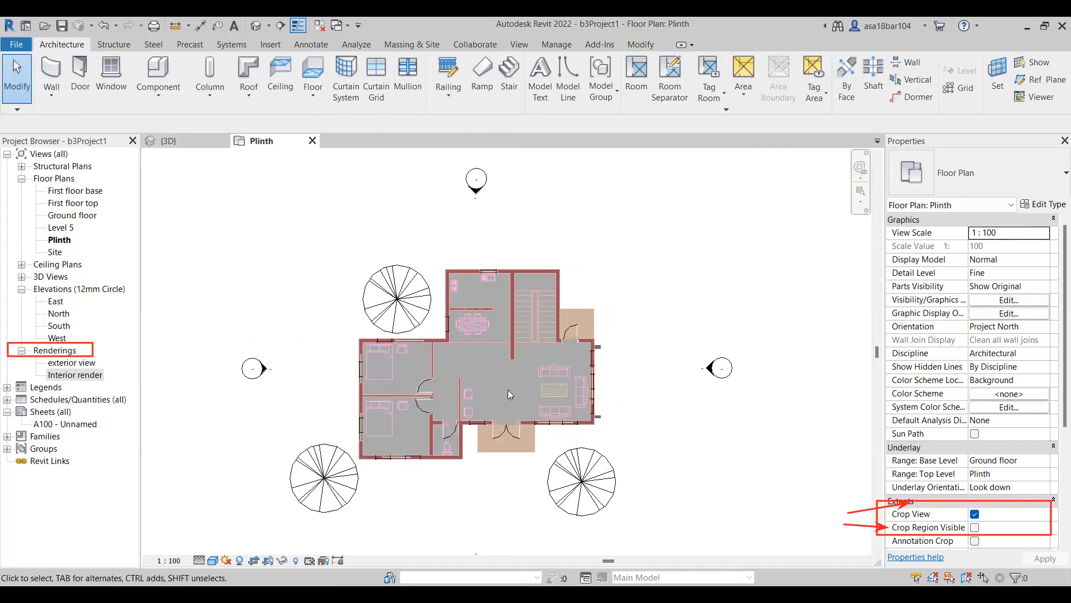
{"action": "scroll", "coordinate": [508, 390], "scroll_direction": "up", "scroll_amount": 1}
{"action": "scroll", "coordinate": [255, 456], "scroll_direction": "up", "scroll_amount": 1}
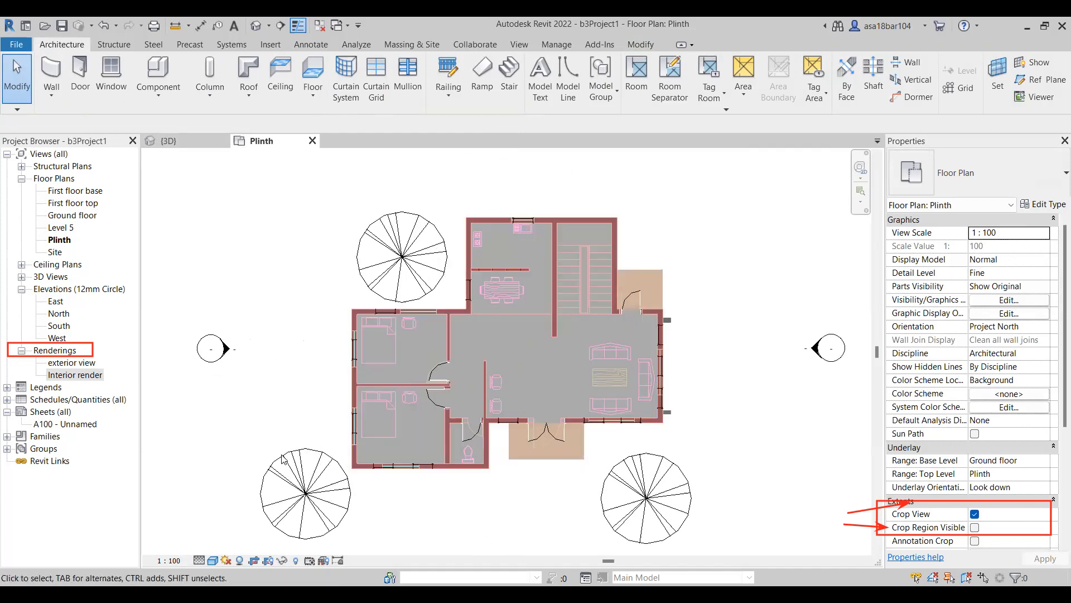
{"action": "scroll", "coordinate": [336, 439], "scroll_direction": "down", "scroll_amount": 1}
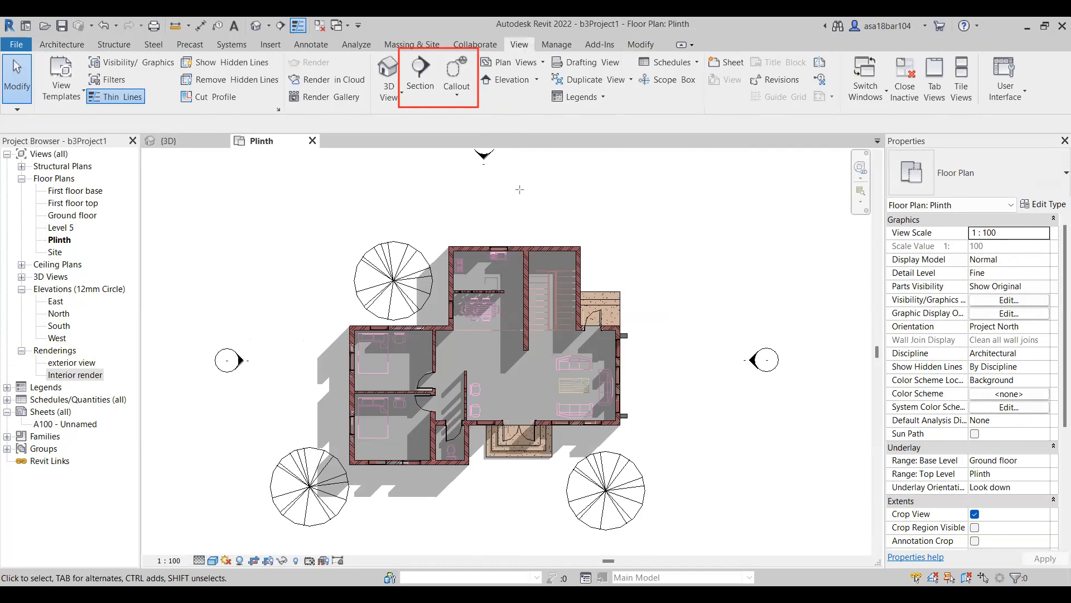
Draw a horizontal building section across the Plinth plan, through the lower bedroom and living room, extending past both outer walls.
{"action": "left_click", "coordinate": [420, 83]}
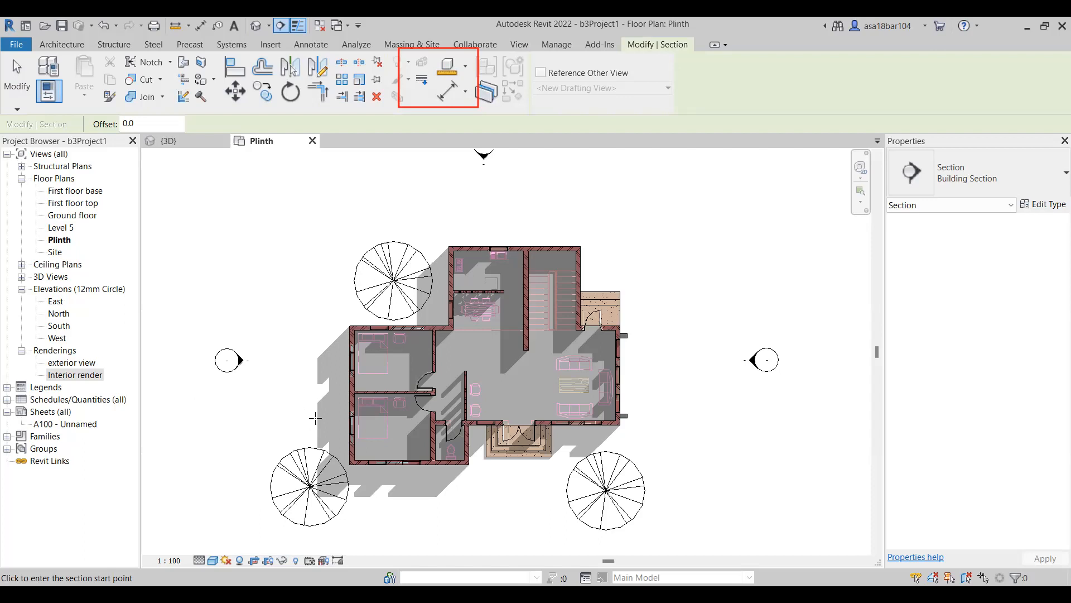
{"action": "left_click", "coordinate": [315, 418]}
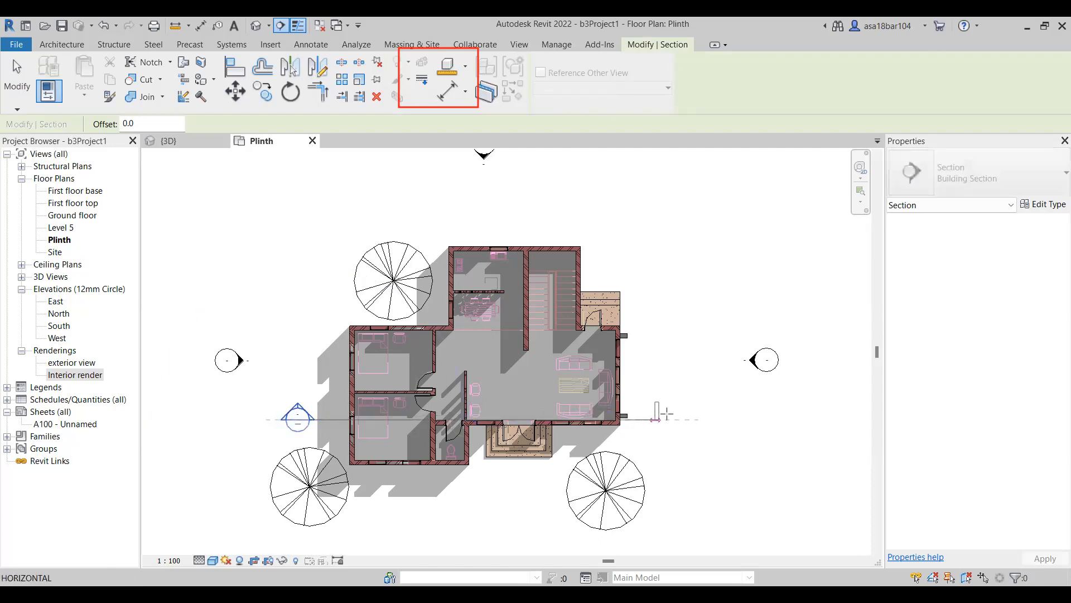
{"action": "key", "text": "Escape"}
{"action": "left_click", "coordinate": [322, 410]}
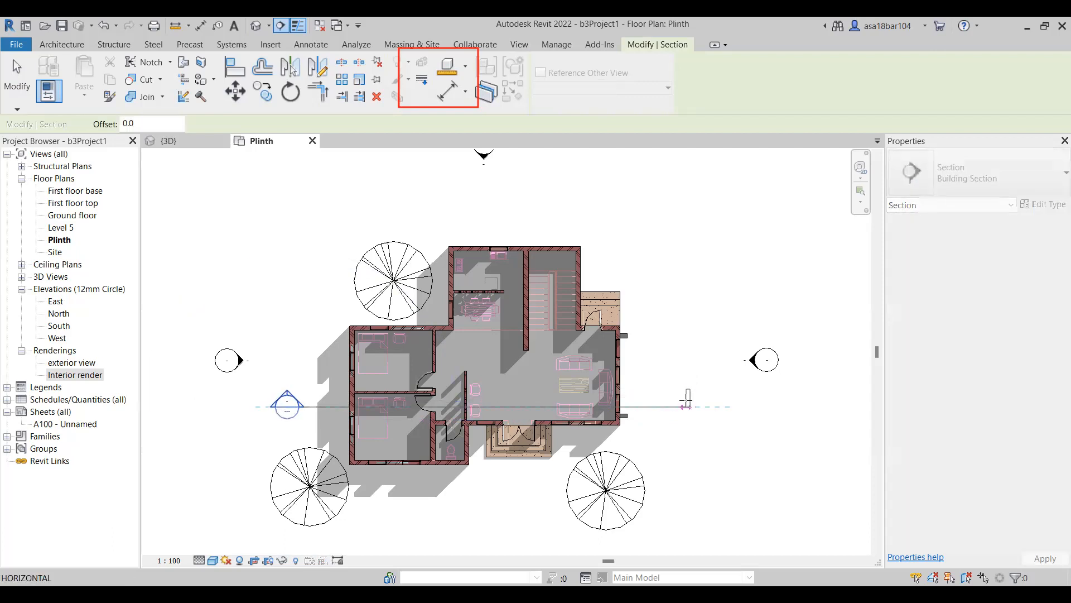
{"action": "left_click", "coordinate": [686, 406]}
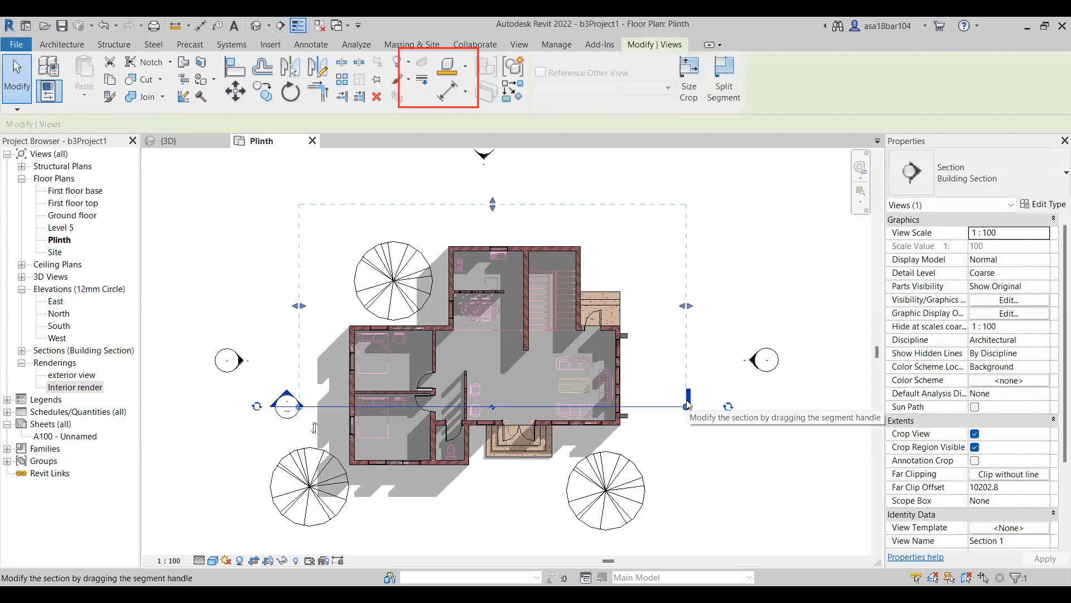
{"action": "key", "text": "Escape"}
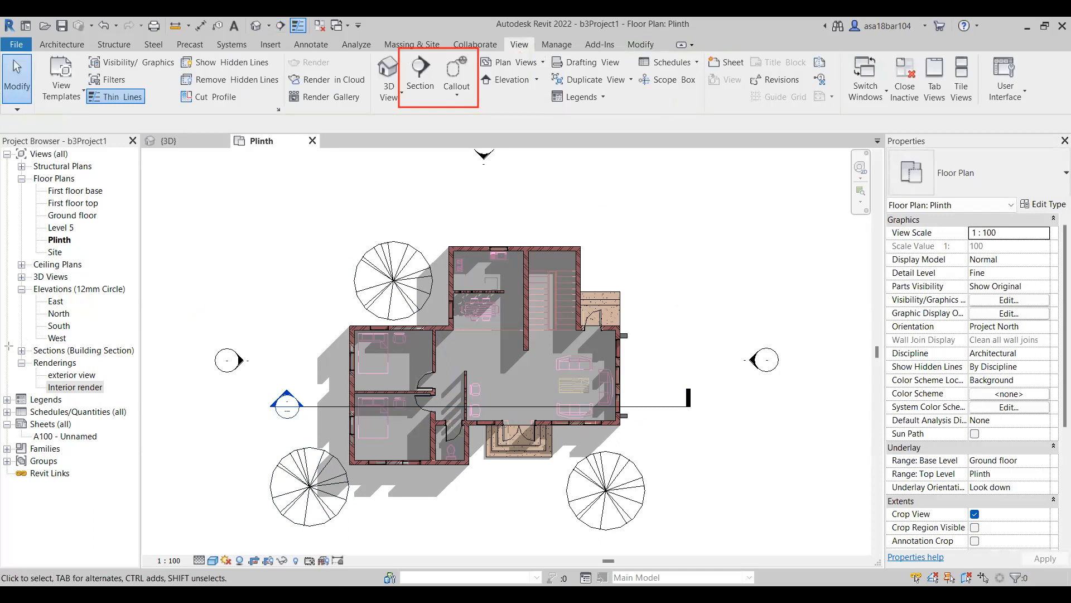
Open the Section 1 view from the building sections.
{"action": "left_click_drag", "start_coordinate": [14, 343], "coordinate": [141, 359]}
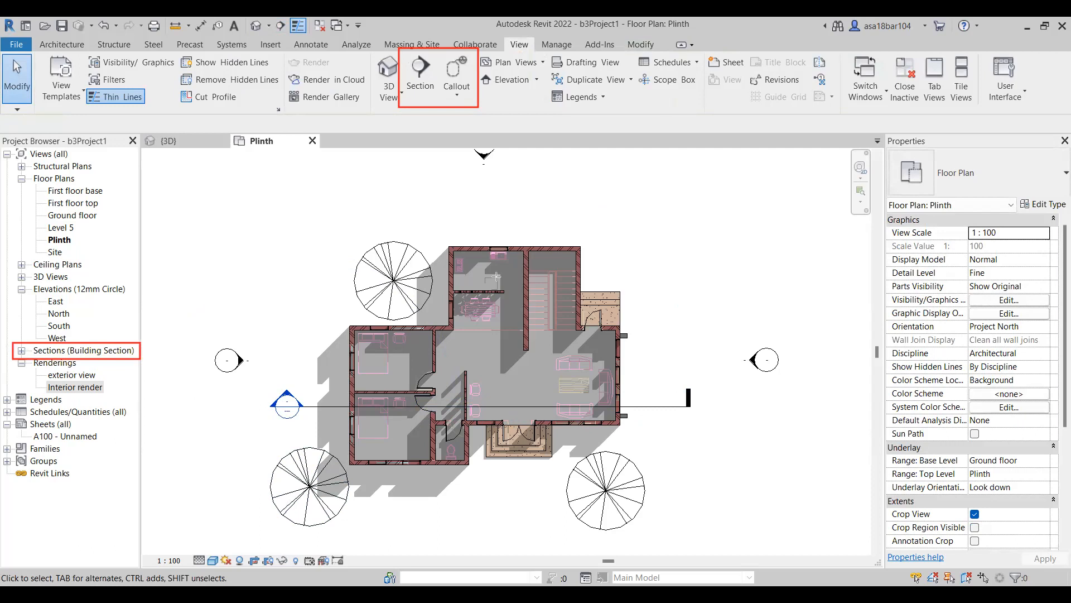
{"action": "left_click", "coordinate": [21, 350]}
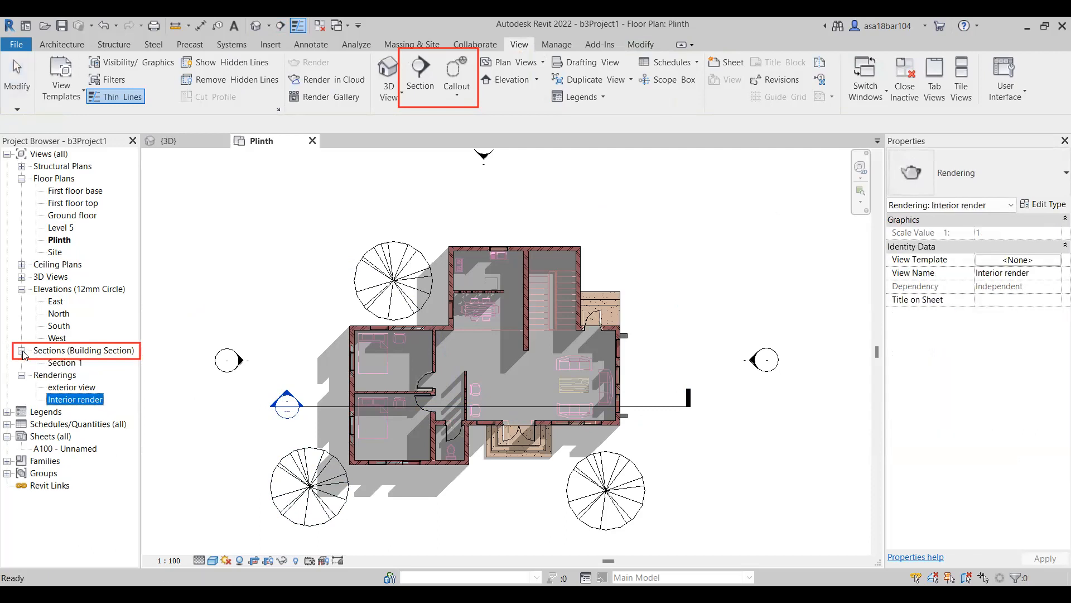
{"action": "double_click", "coordinate": [64, 363]}
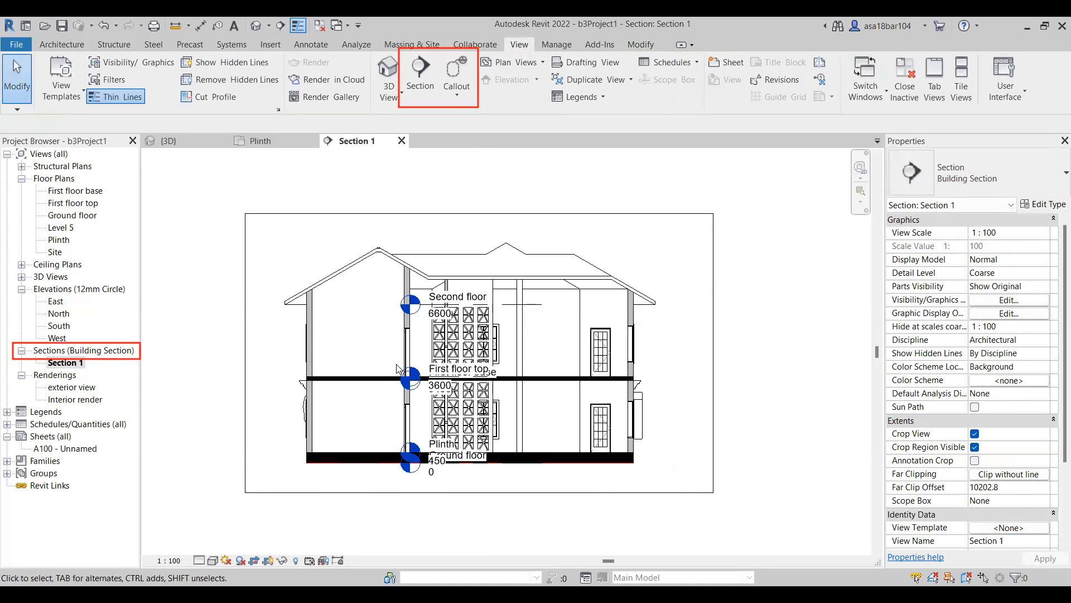
{"action": "scroll", "coordinate": [602, 366], "scroll_direction": "down", "scroll_amount": 1}
{"action": "middle_click_drag", "start_coordinate": [601, 364], "coordinate": [604, 404]}
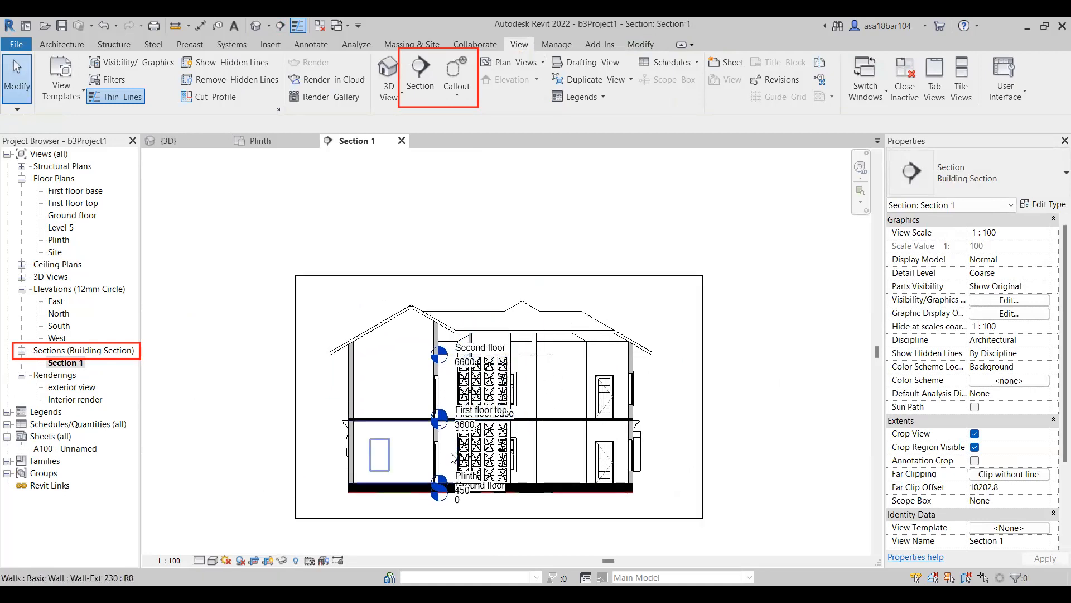
Widen the Section 1 crop region by extending its right edge outward.
{"action": "left_click", "coordinate": [703, 372]}
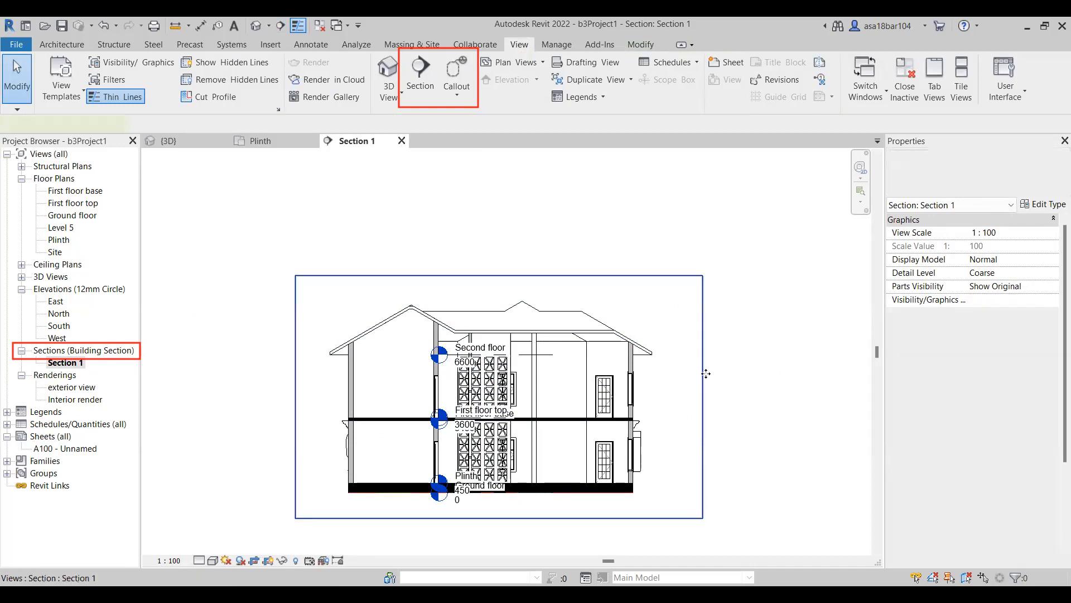
{"action": "left_click_drag", "start_coordinate": [703, 397], "coordinate": [741, 396]}
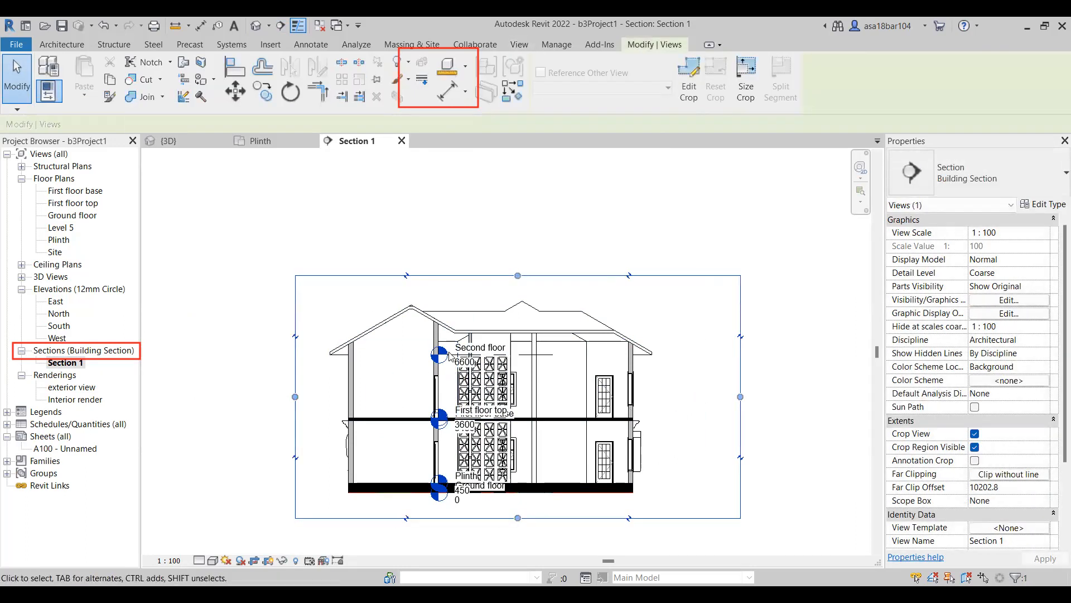
{"action": "left_click", "coordinate": [238, 208]}
Flip the section line in the Plinth floor plan so it looks toward the front entrance.
{"action": "left_click", "coordinate": [266, 143]}
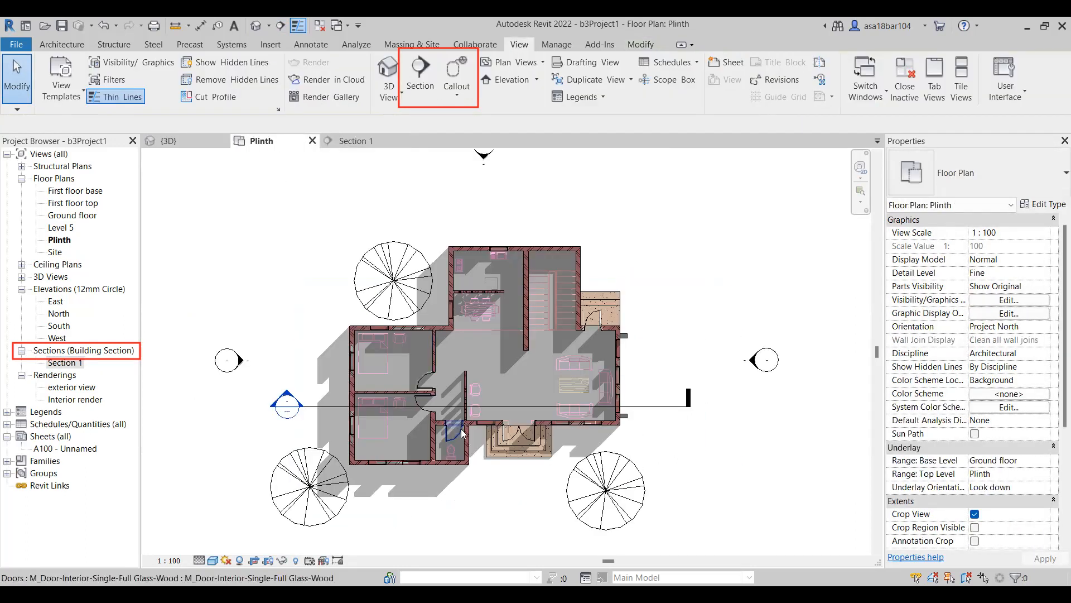
{"action": "left_click", "coordinate": [668, 406]}
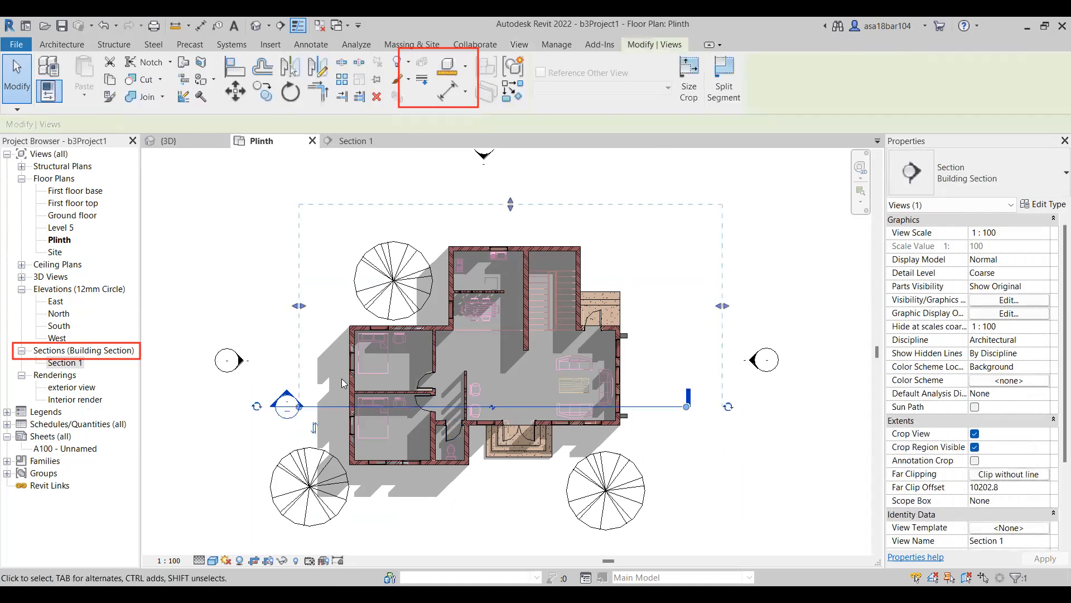
{"action": "left_click", "coordinate": [314, 429]}
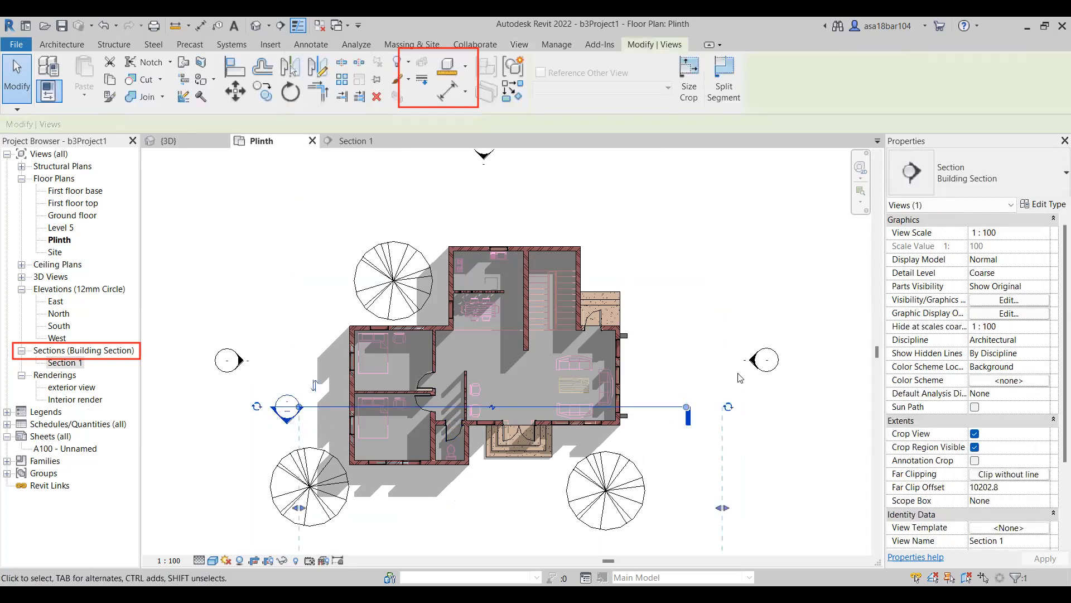
{"action": "left_click", "coordinate": [705, 227]}
Reopen Section 1 and extend the crop region's right edge outward to include the whole tree beside the house.
{"action": "left_click", "coordinate": [337, 138]}
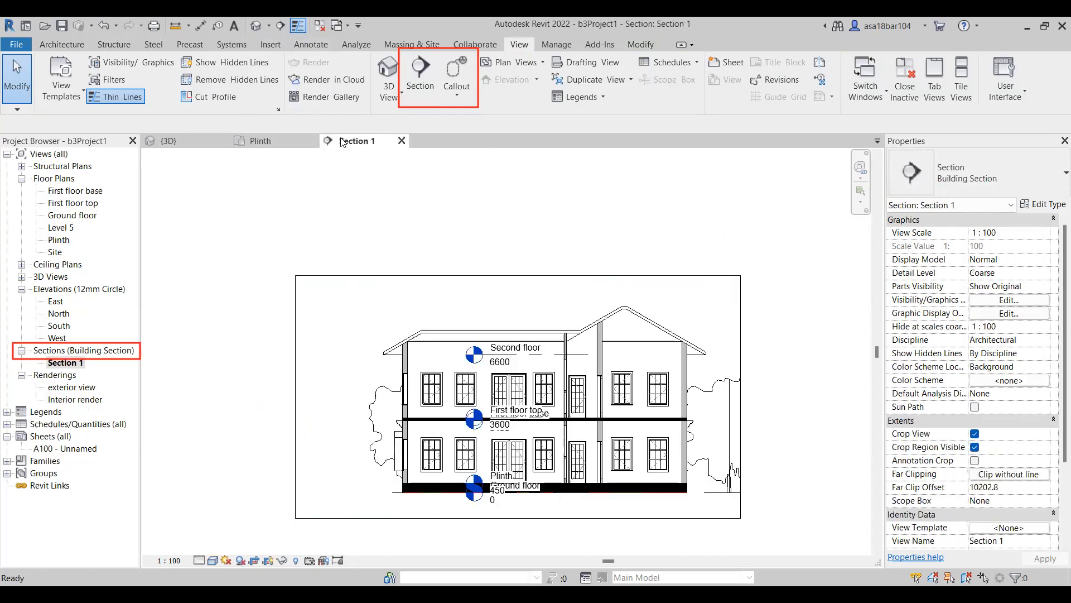
{"action": "scroll", "coordinate": [255, 335], "scroll_direction": "down", "scroll_amount": 1}
{"action": "scroll", "coordinate": [692, 412], "scroll_direction": "up", "scroll_amount": 2}
{"action": "left_click", "coordinate": [674, 326]}
{"action": "left_click_drag", "start_coordinate": [673, 382], "coordinate": [732, 383]}
{"action": "scroll", "coordinate": [715, 400], "scroll_direction": "down", "scroll_amount": 2}
{"action": "scroll", "coordinate": [571, 317], "scroll_direction": "up", "scroll_amount": 1}
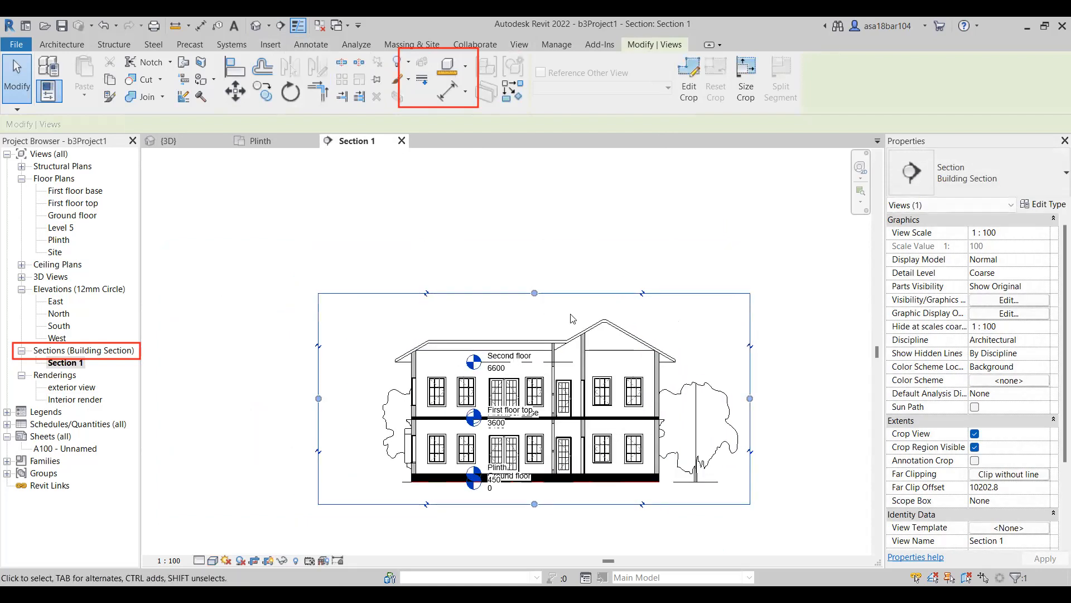
{"action": "left_click", "coordinate": [552, 229]}
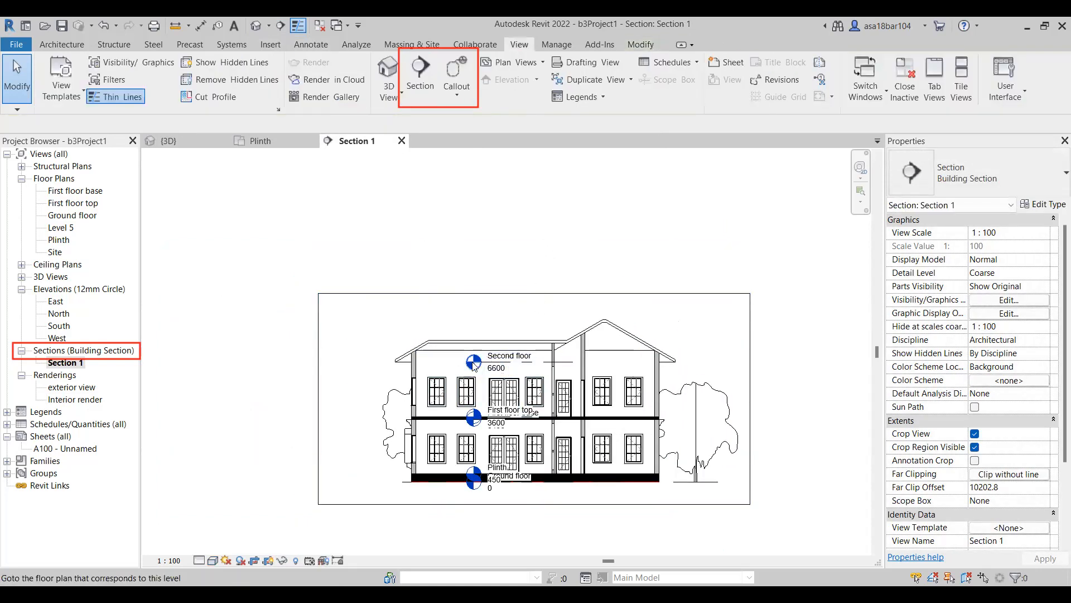
Move the aligned level heads in Section 1 away from the house, beyond the crop region's left edge.
{"action": "scroll", "coordinate": [478, 374], "scroll_direction": "up", "scroll_amount": 1}
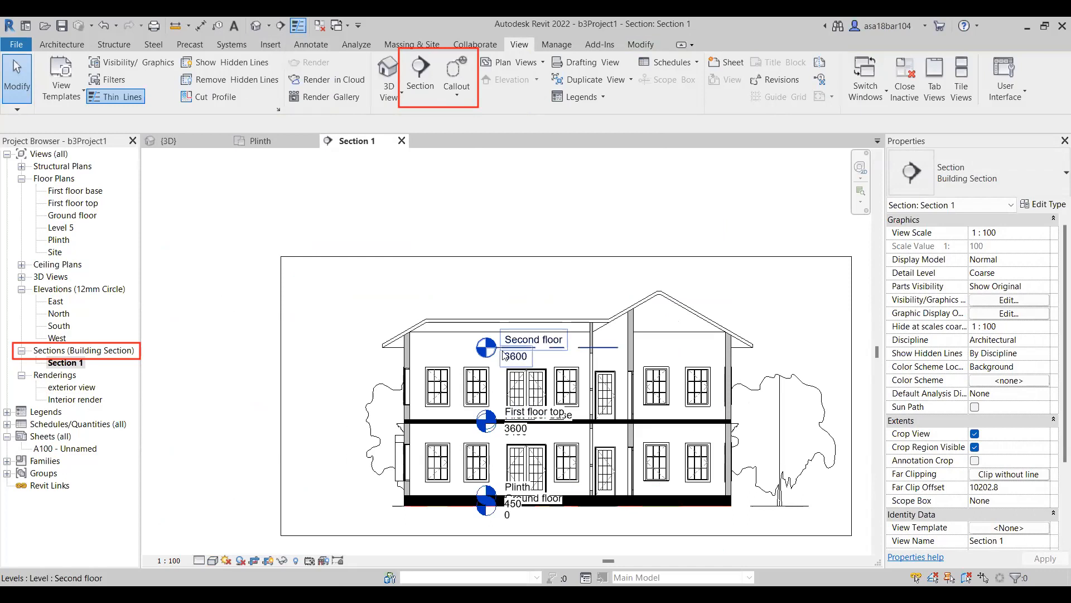
{"action": "left_click", "coordinate": [498, 350]}
{"action": "left_click_drag", "start_coordinate": [498, 351], "coordinate": [237, 378]}
{"action": "left_click", "coordinate": [514, 209]}
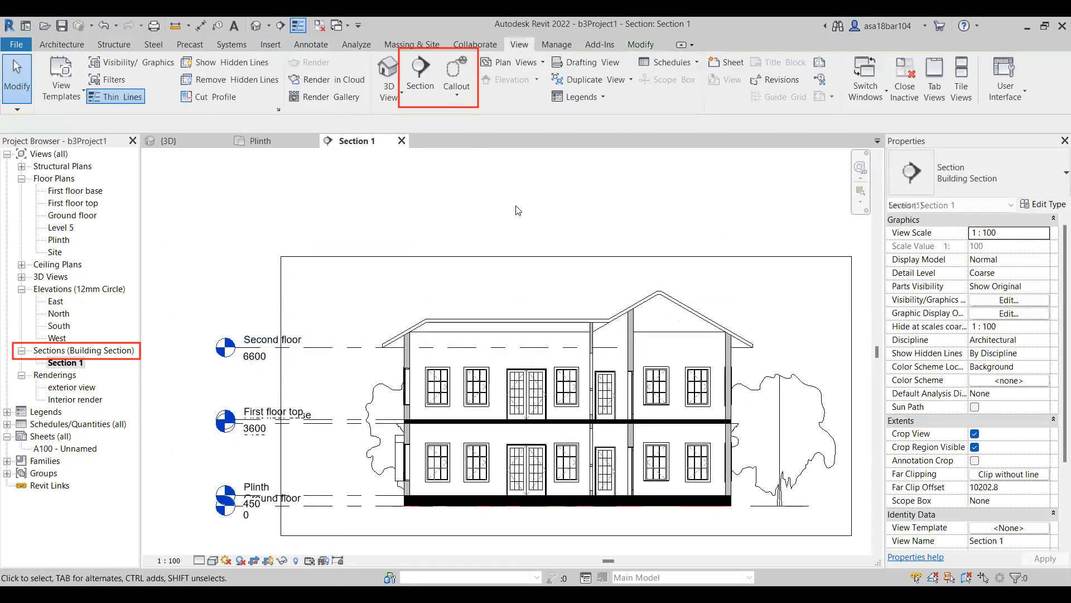
Set the detail level of the Section 1 view to Fine.
{"action": "scroll", "coordinate": [536, 206], "scroll_direction": "down", "scroll_amount": 2}
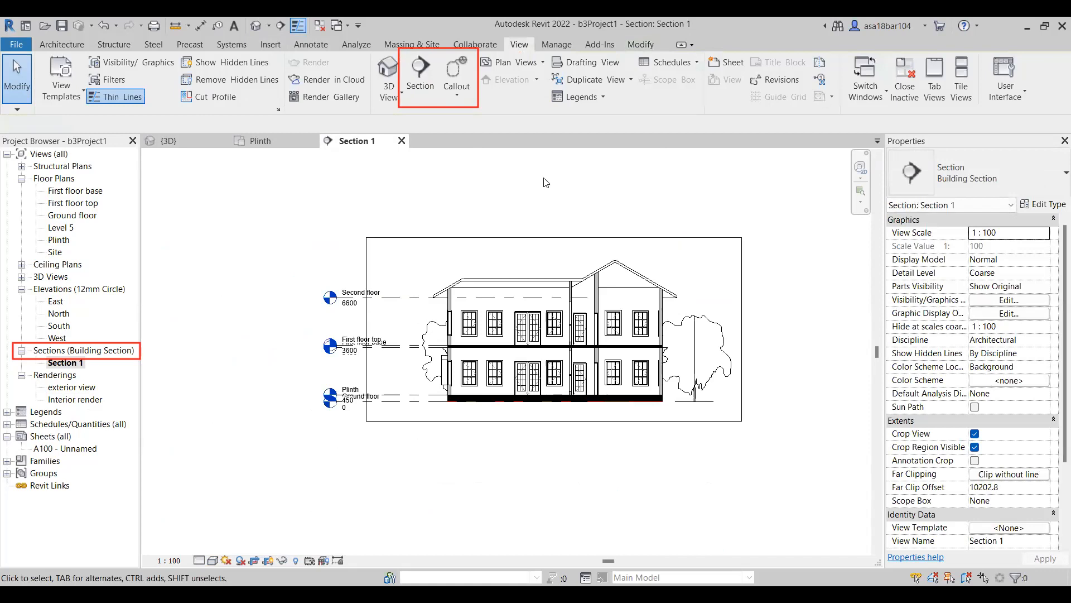
{"action": "scroll", "coordinate": [589, 197], "scroll_direction": "up", "scroll_amount": 1}
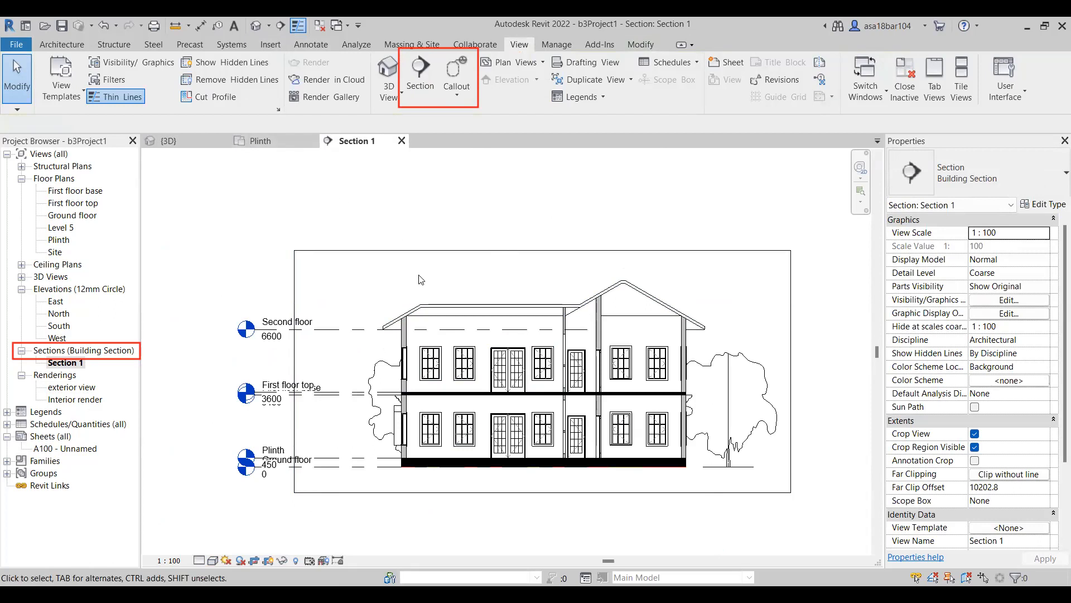
{"action": "left_click", "coordinate": [201, 560]}
{"action": "left_click", "coordinate": [215, 549]}
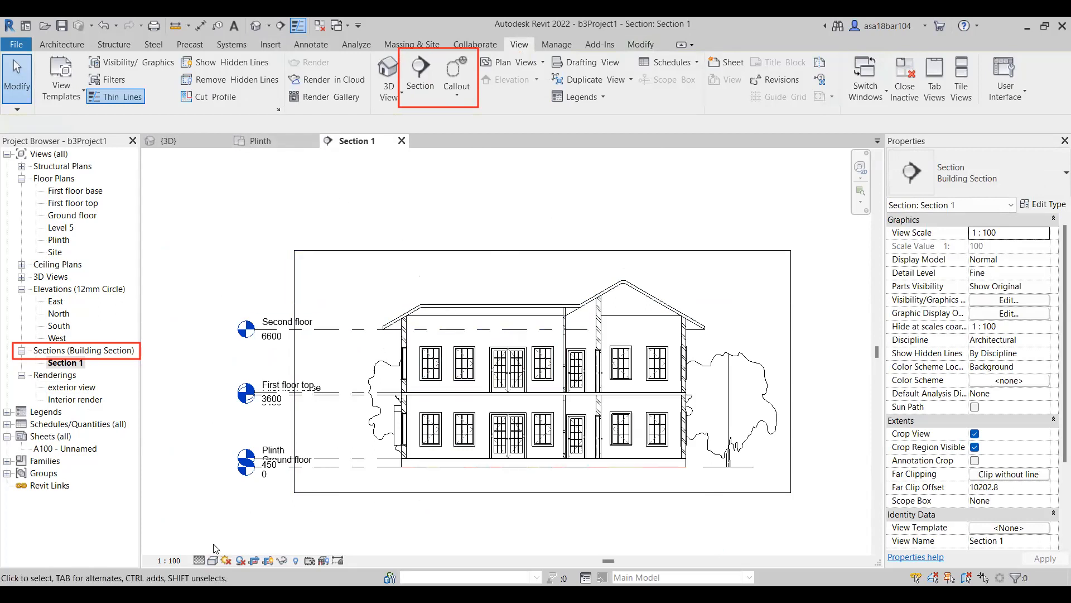
Set the visual style of the Section 1 view to Realistic.
{"action": "left_click", "coordinate": [212, 560]}
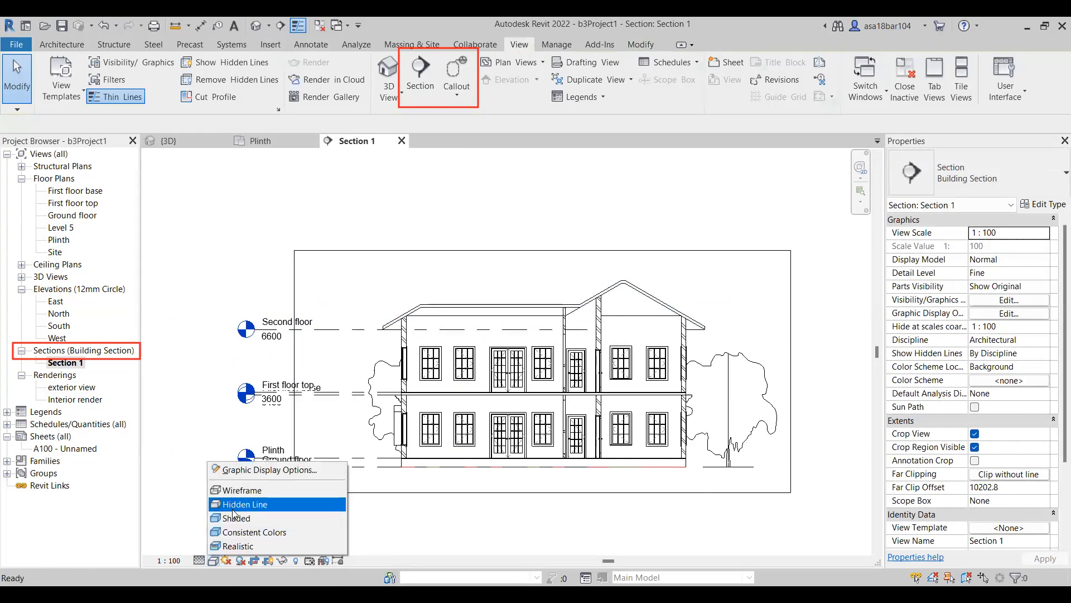
{"action": "left_click", "coordinate": [235, 521]}
{"action": "scroll", "coordinate": [498, 437], "scroll_direction": "up", "scroll_amount": 1}
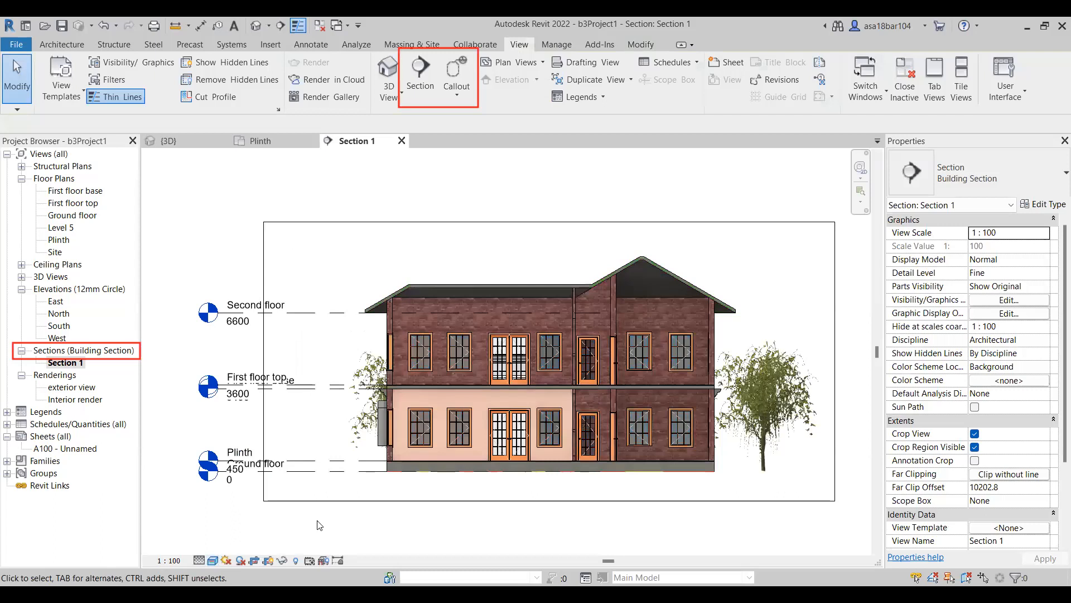
{"action": "scroll", "coordinate": [413, 523], "scroll_direction": "up", "scroll_amount": 1}
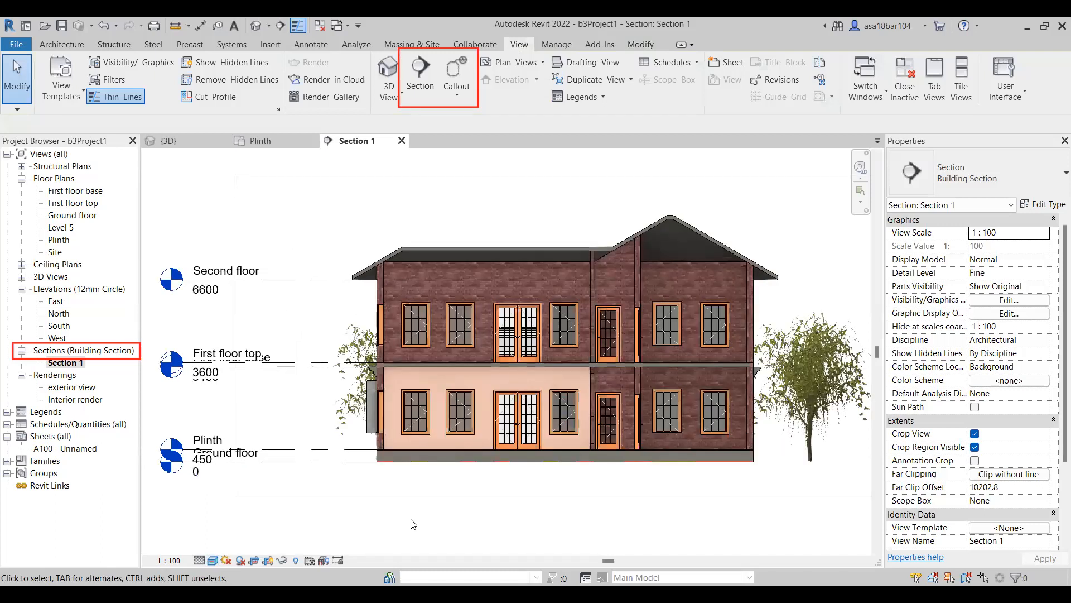
{"action": "scroll", "coordinate": [298, 509], "scroll_direction": "down", "scroll_amount": 1}
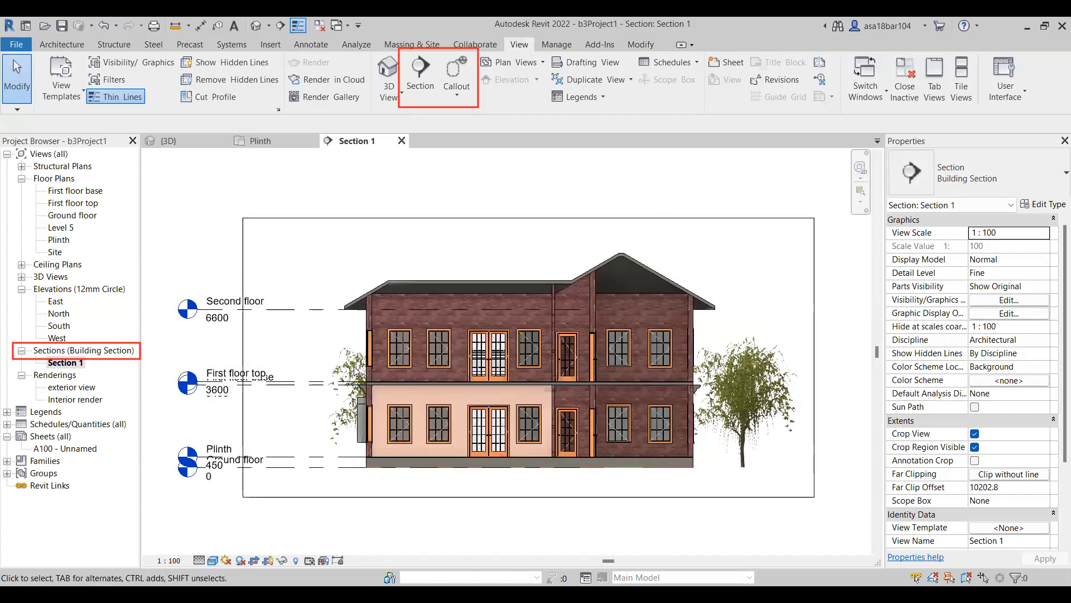
Move the tree partly hidden behind the house in Section 1 slightly outward, away from the house toward the level heads.
{"action": "left_click", "coordinate": [339, 368]}
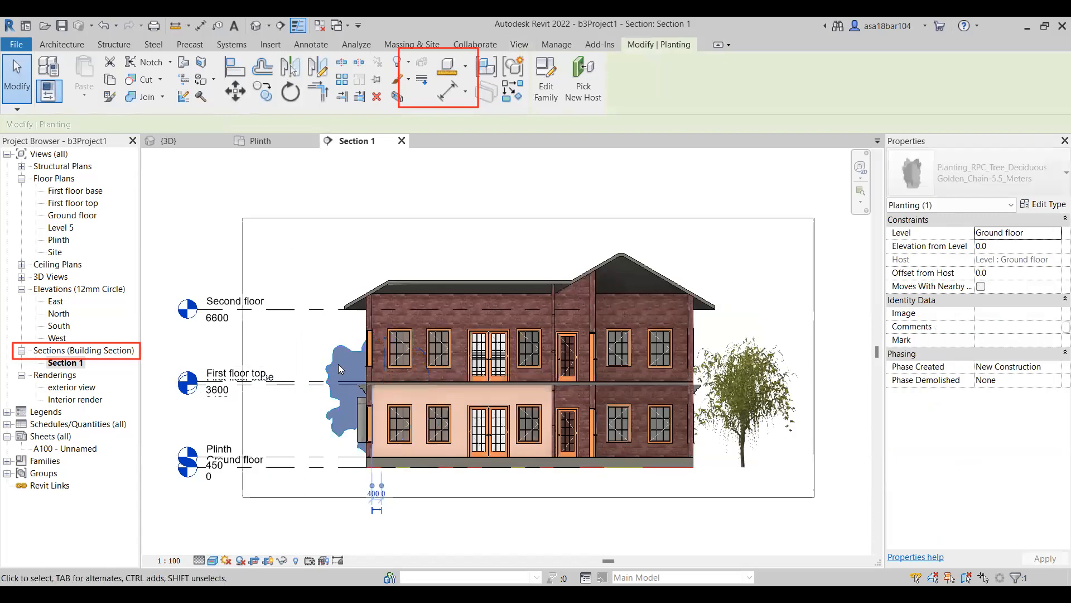
{"action": "key", "text": "Escape"}
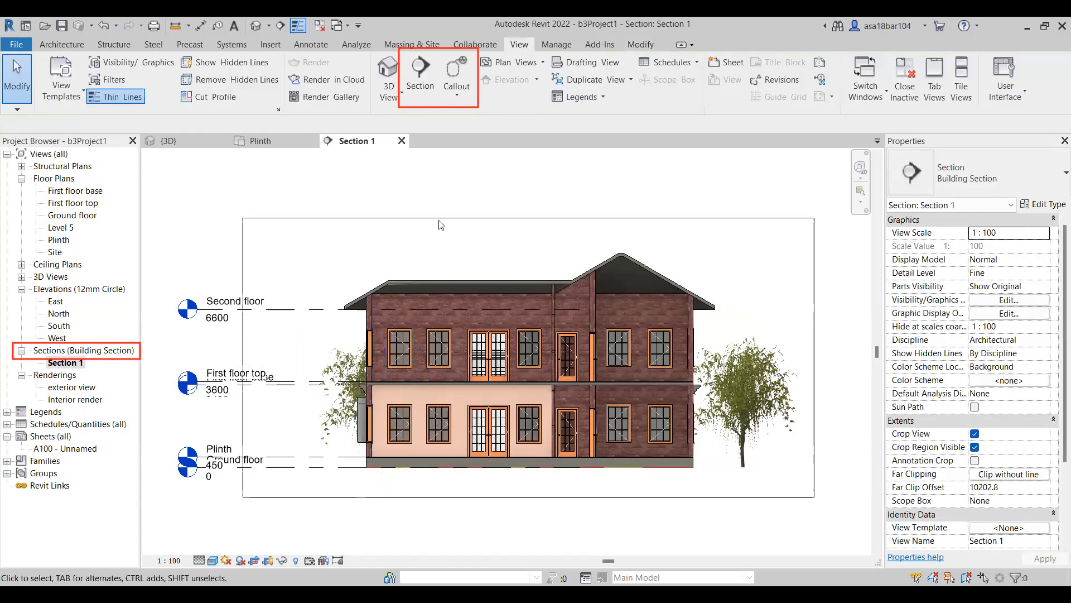
{"action": "left_click", "coordinate": [356, 354]}
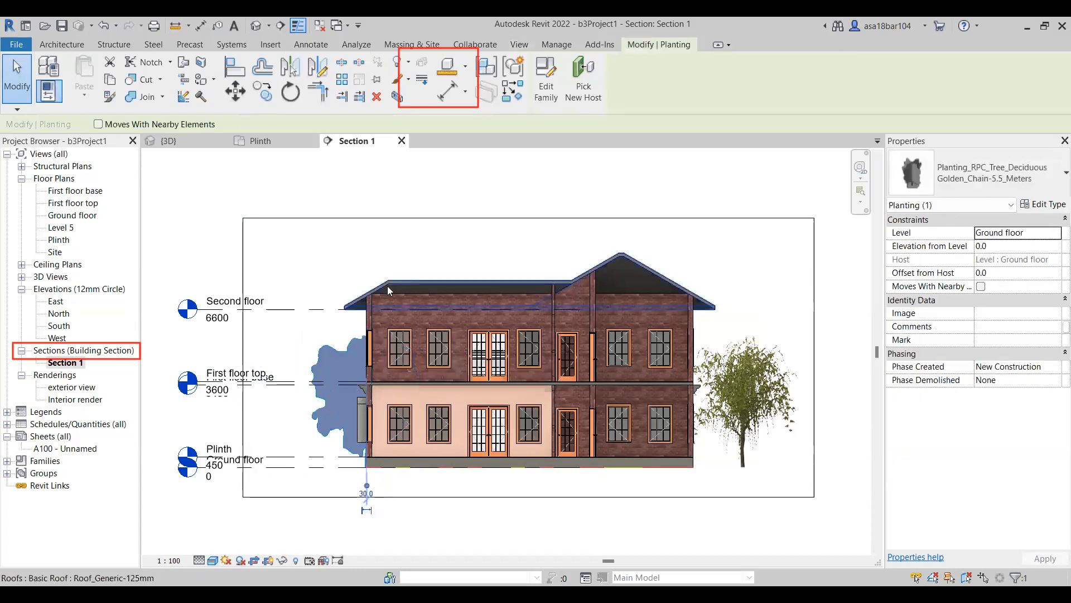
{"action": "key", "text": "Escape"}
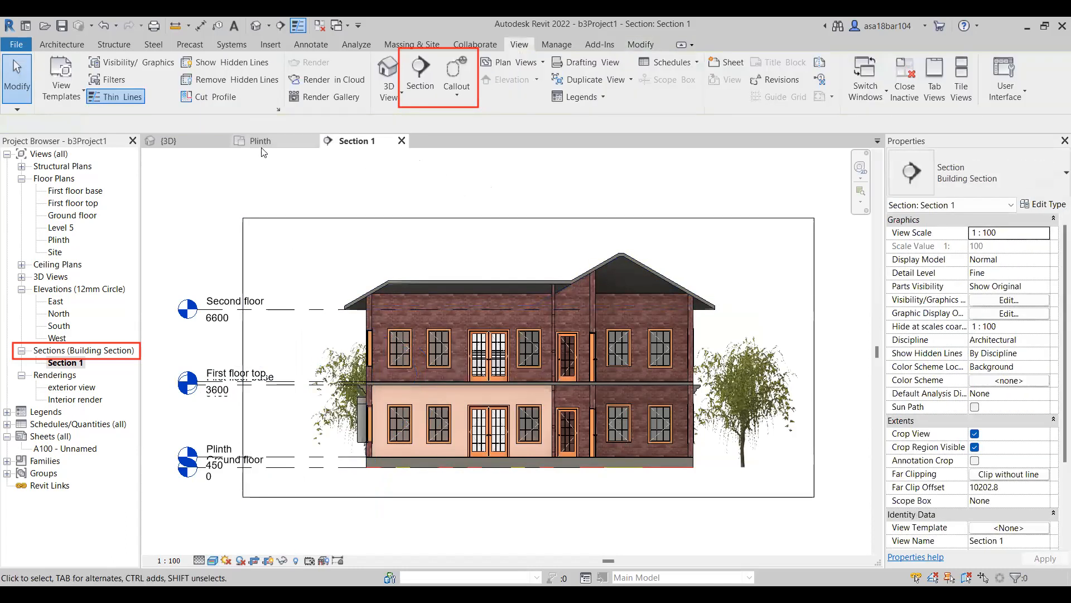
Draw a north-south section line through the whole house in the Plinth floor plan and open the resulting Section 2 view.
{"action": "left_click", "coordinate": [261, 142]}
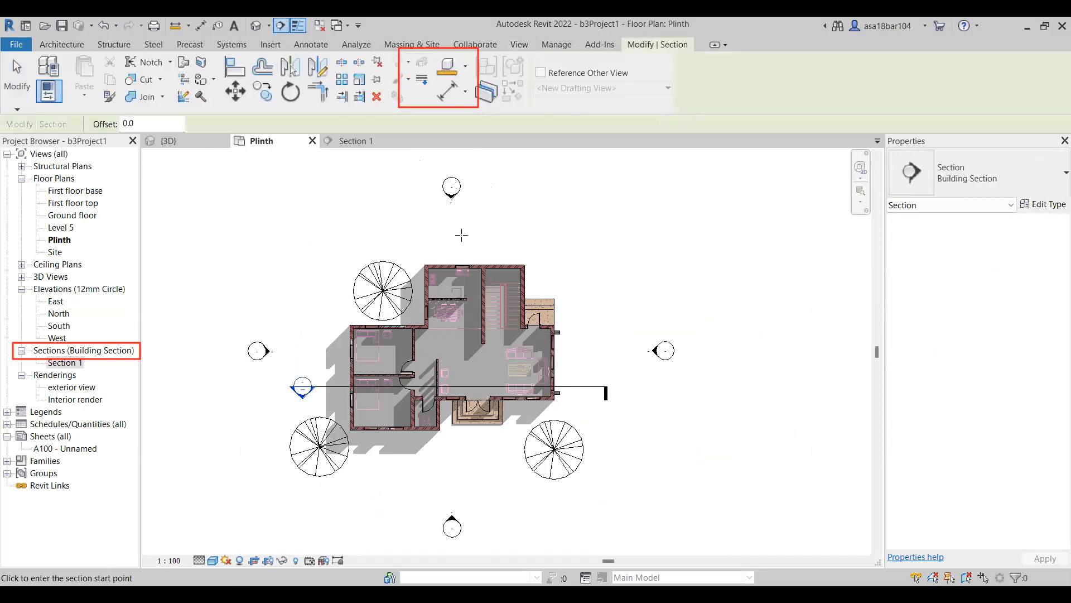
{"action": "left_click", "coordinate": [465, 231]}
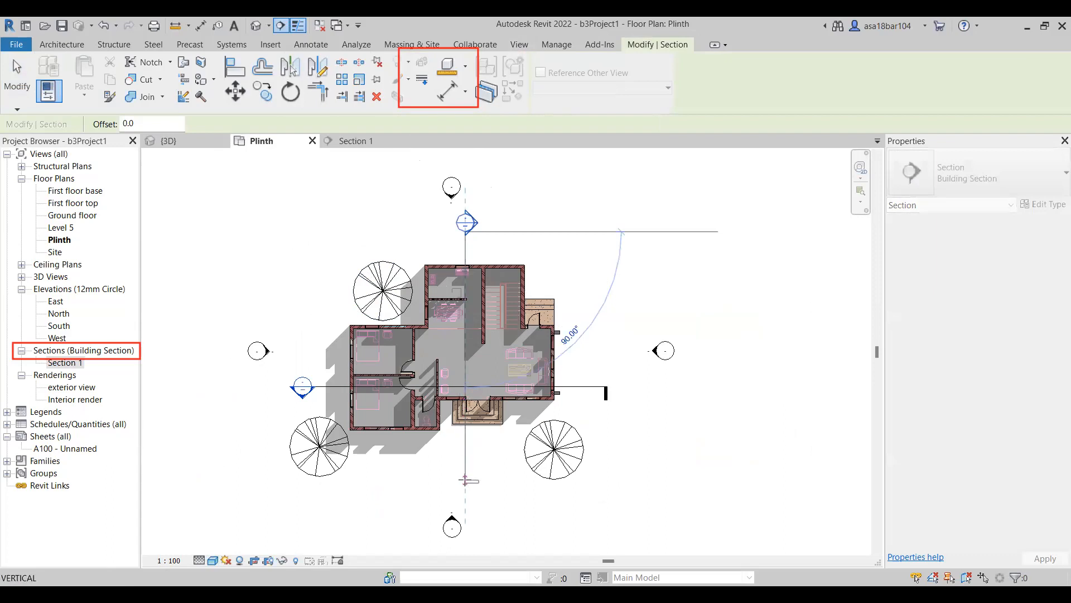
{"action": "left_click", "coordinate": [465, 481]}
{"action": "key", "text": "Escape"}
{"action": "key", "text": "Escape"}
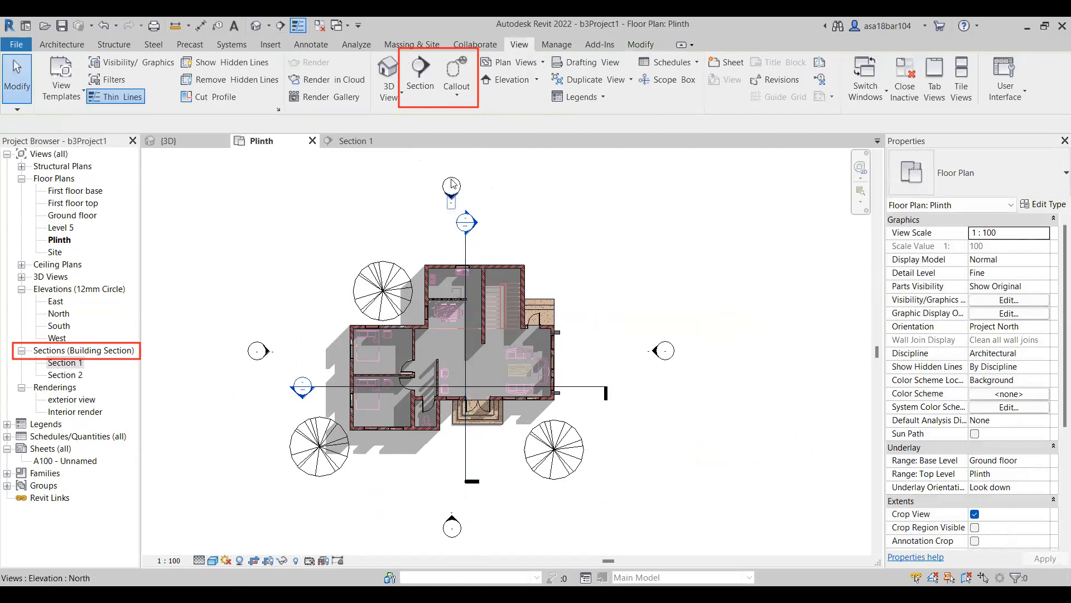
{"action": "double_click", "coordinate": [65, 375]}
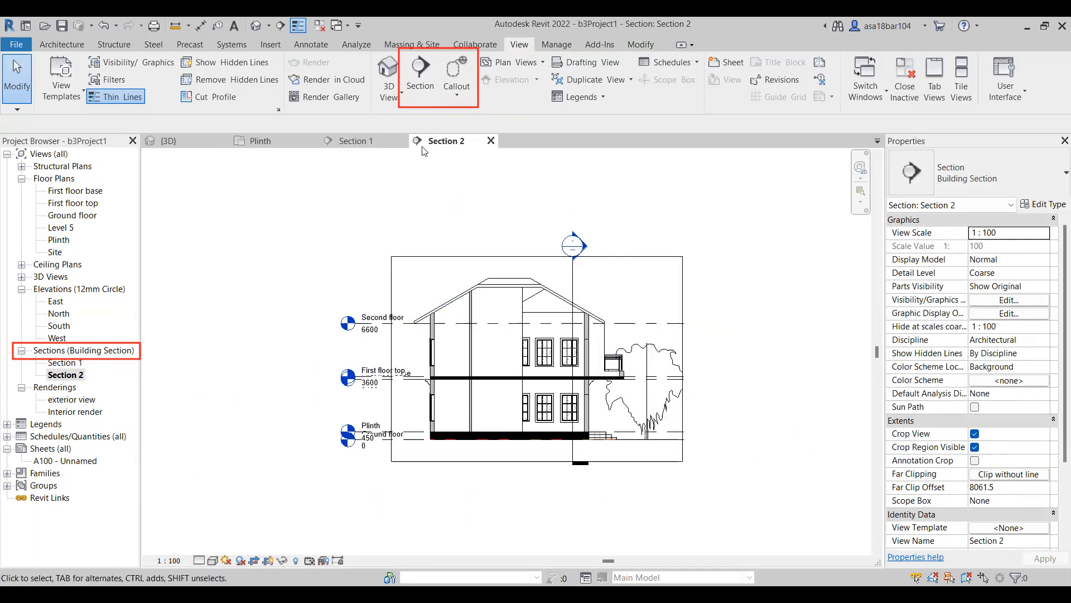
Flip the Section 2 line in the Plinth floor plan to look west and reopen Section 2 to inspect its interior walls.
{"action": "left_click", "coordinate": [277, 143]}
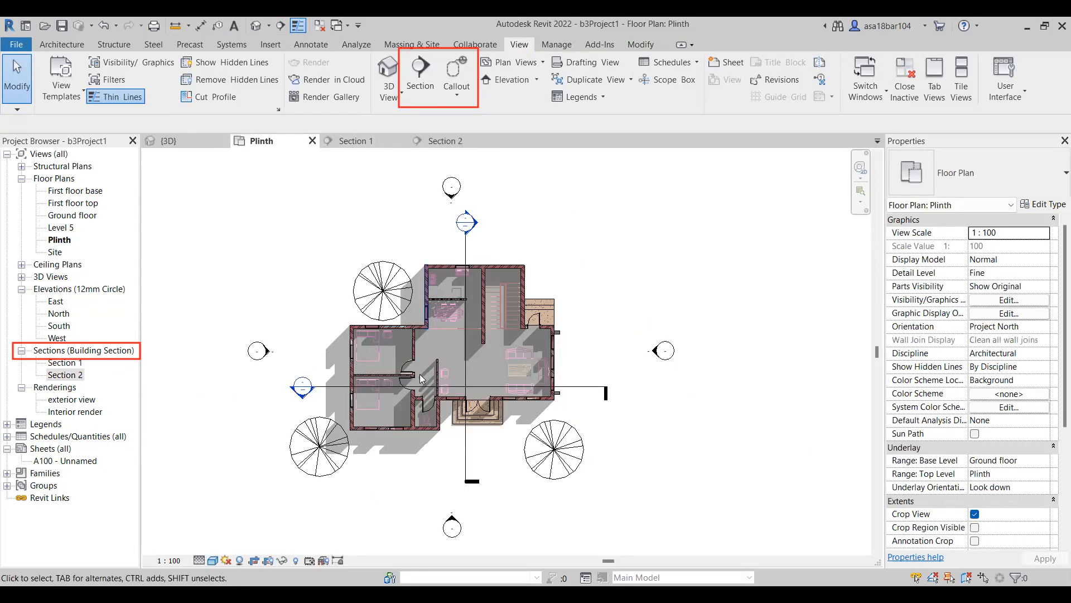
{"action": "left_click", "coordinate": [466, 459]}
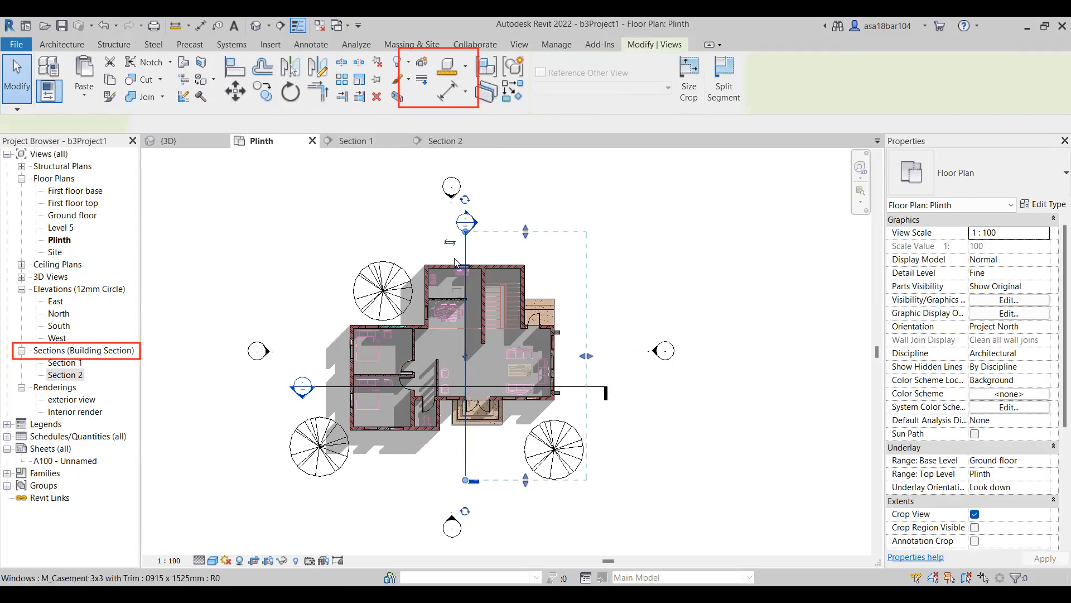
{"action": "left_click", "coordinate": [447, 141]}
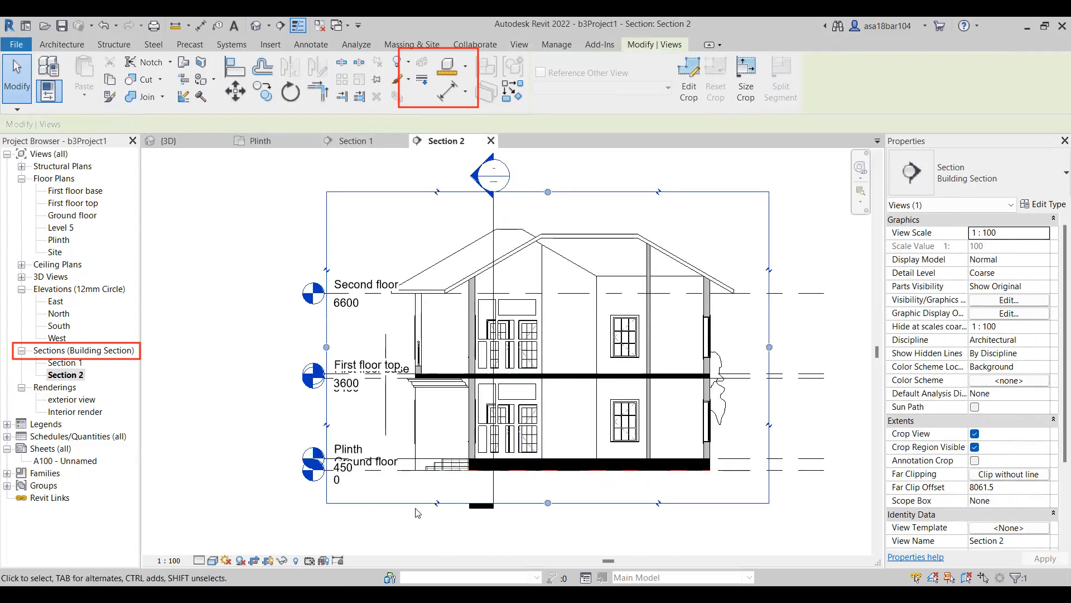
{"action": "scroll", "coordinate": [474, 408], "scroll_direction": "up", "scroll_amount": 5}
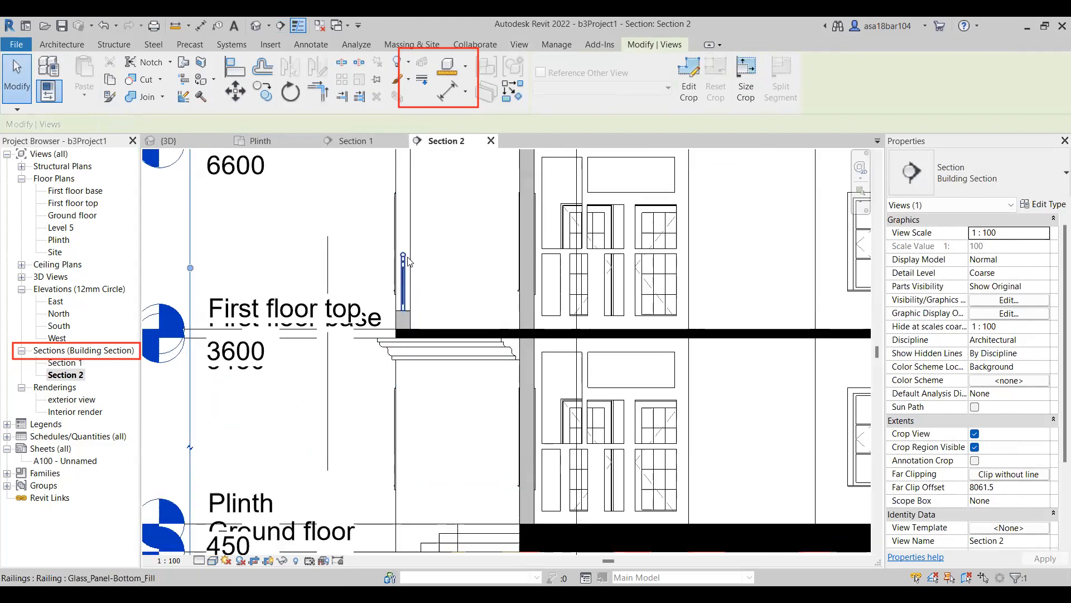
{"action": "scroll", "coordinate": [412, 261], "scroll_direction": "down", "scroll_amount": 3}
{"action": "left_click", "coordinate": [523, 505]}
{"action": "scroll", "coordinate": [505, 474], "scroll_direction": "down", "scroll_amount": 1}
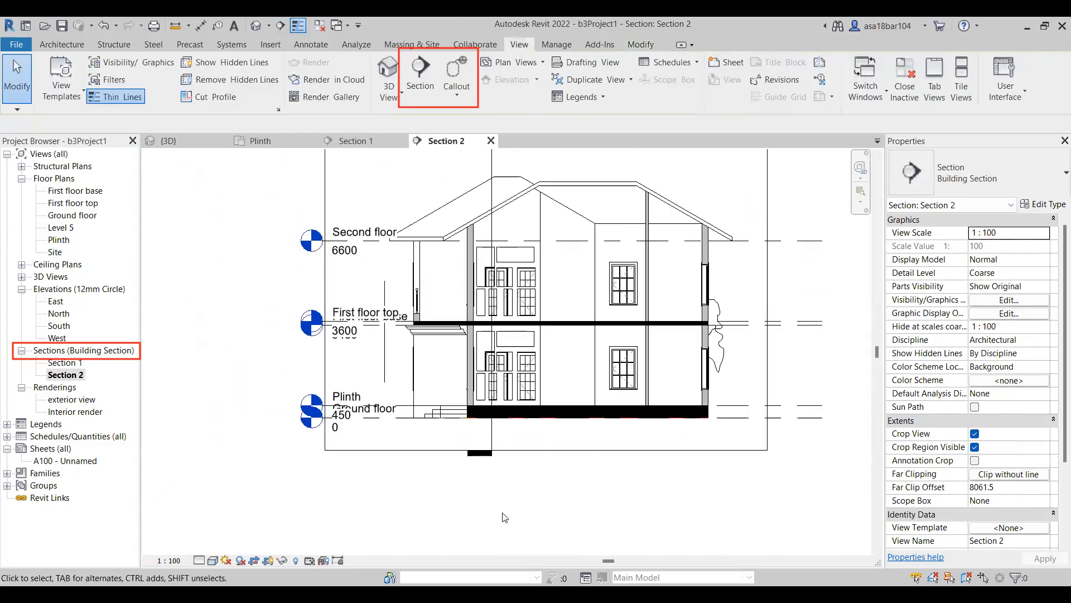
{"action": "left_click", "coordinate": [521, 261]}
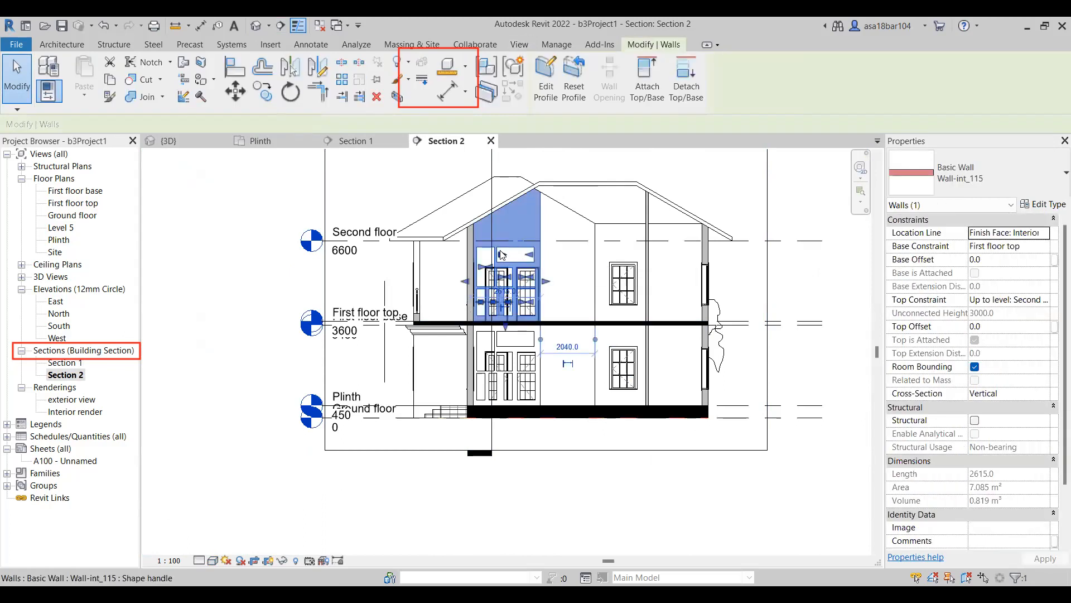
{"action": "key", "text": "Escape"}
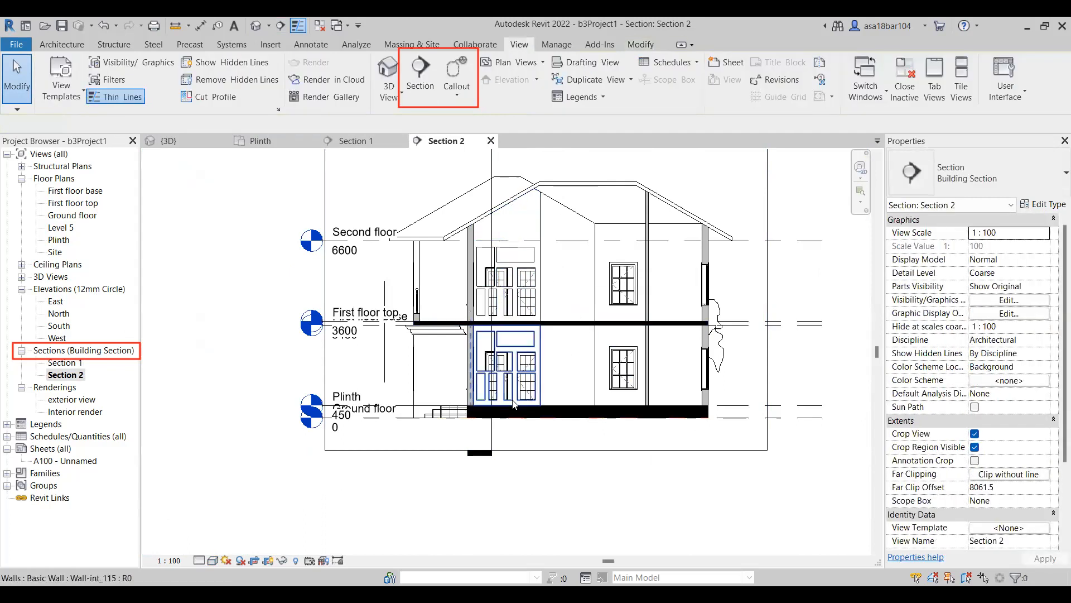
Set the visual style of the Section 2 view to Realistic.
{"action": "scroll", "coordinate": [513, 401], "scroll_direction": "down", "scroll_amount": 1}
{"action": "scroll", "coordinate": [384, 360], "scroll_direction": "down", "scroll_amount": 1}
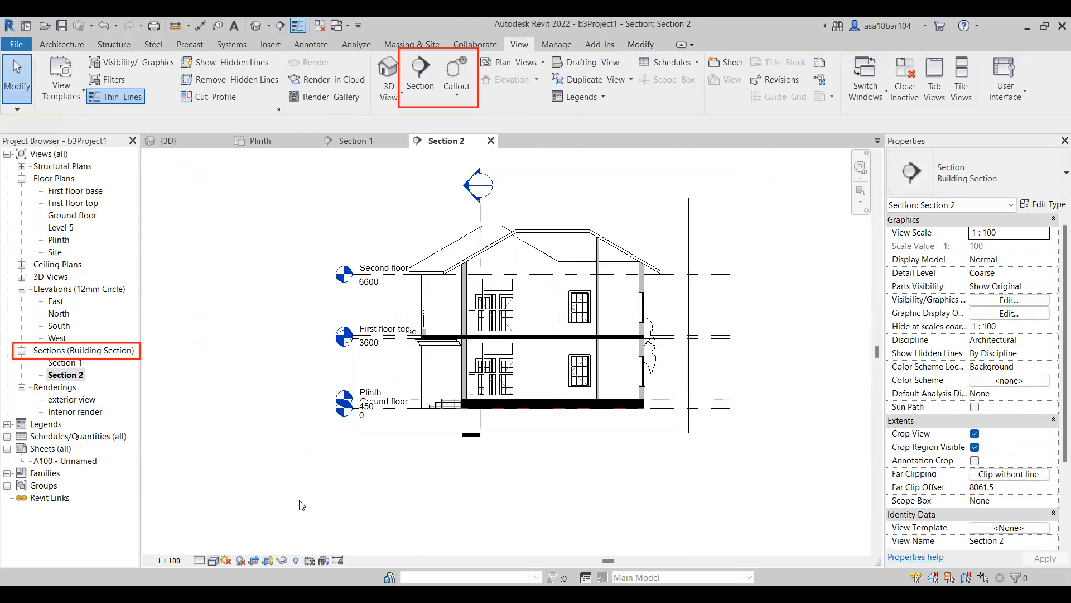
{"action": "left_click", "coordinate": [221, 551]}
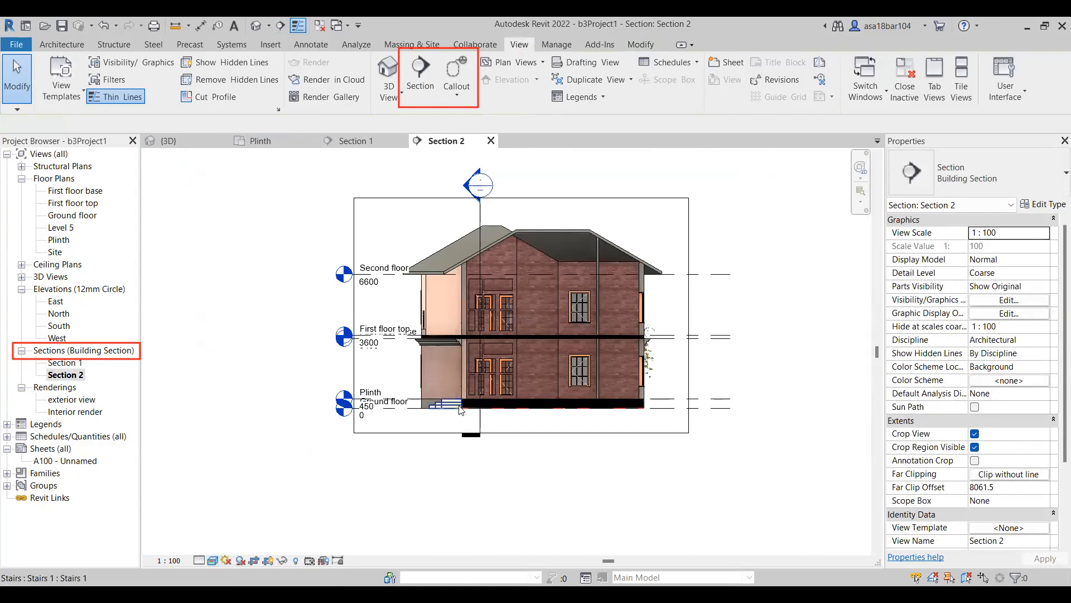
Place a rectangular callout around the front entrance door and its steps in the Plinth floor plan.
{"action": "left_click", "coordinate": [260, 141]}
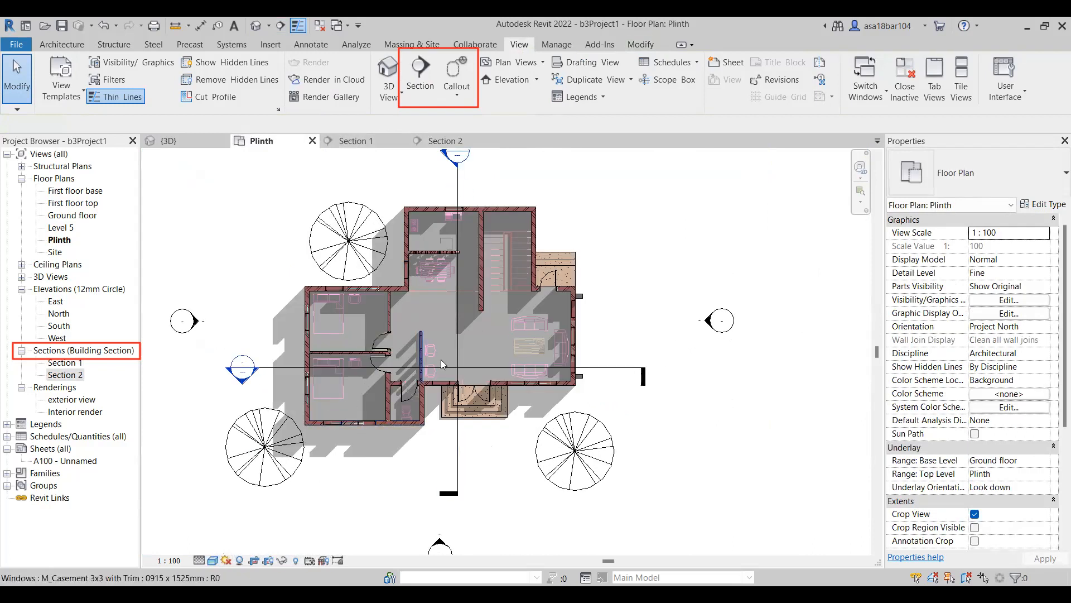
{"action": "scroll", "coordinate": [425, 391], "scroll_direction": "down", "scroll_amount": 1}
{"action": "scroll", "coordinate": [441, 380], "scroll_direction": "down", "scroll_amount": 1}
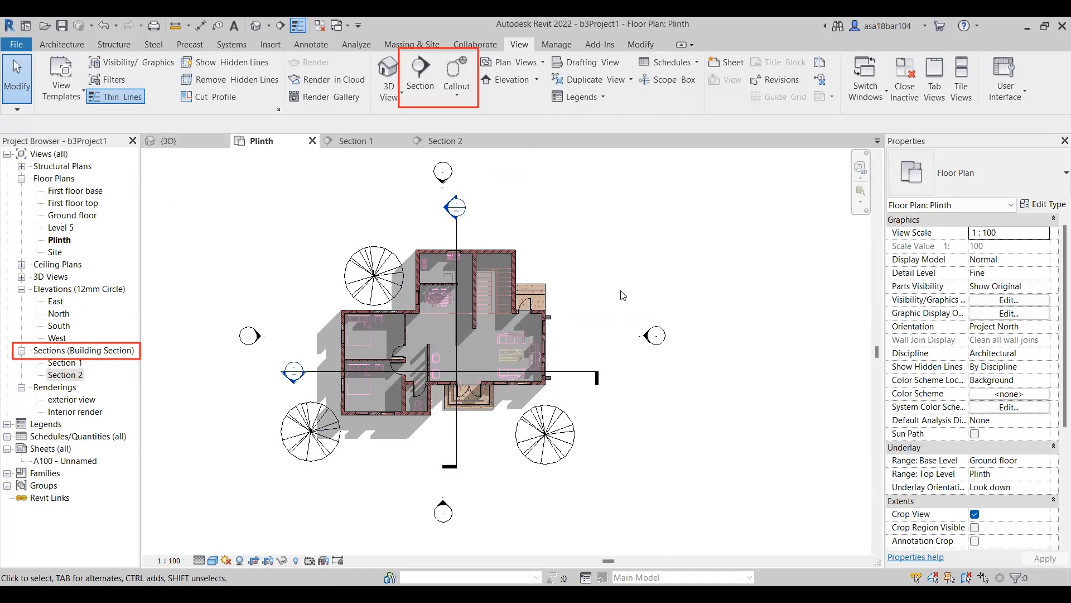
{"action": "scroll", "coordinate": [490, 273], "scroll_direction": "up", "scroll_amount": 1}
{"action": "left_click", "coordinate": [452, 99]}
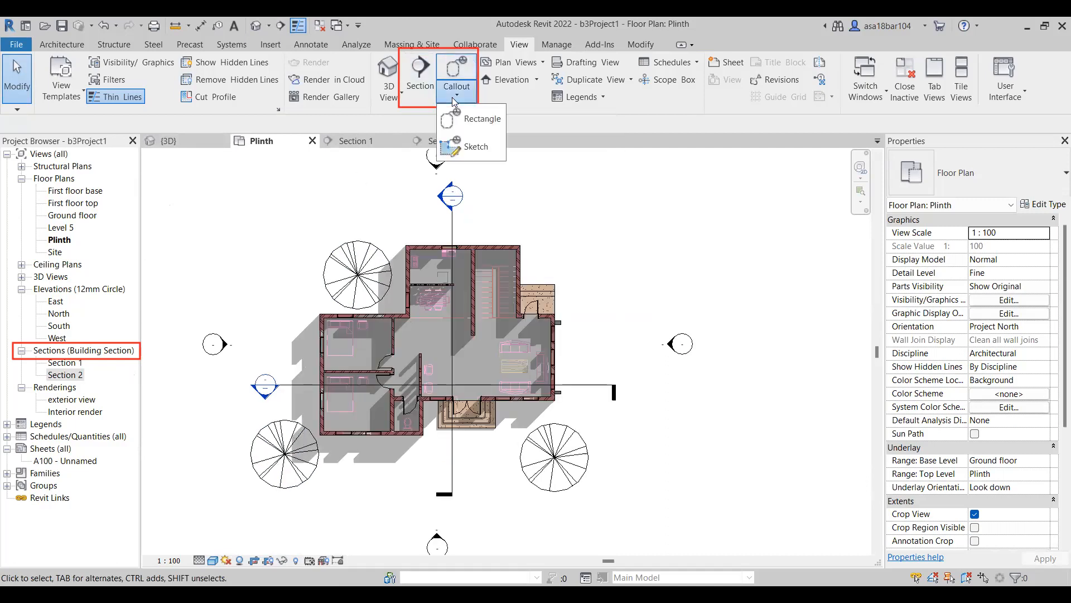
{"action": "left_click", "coordinate": [469, 119]}
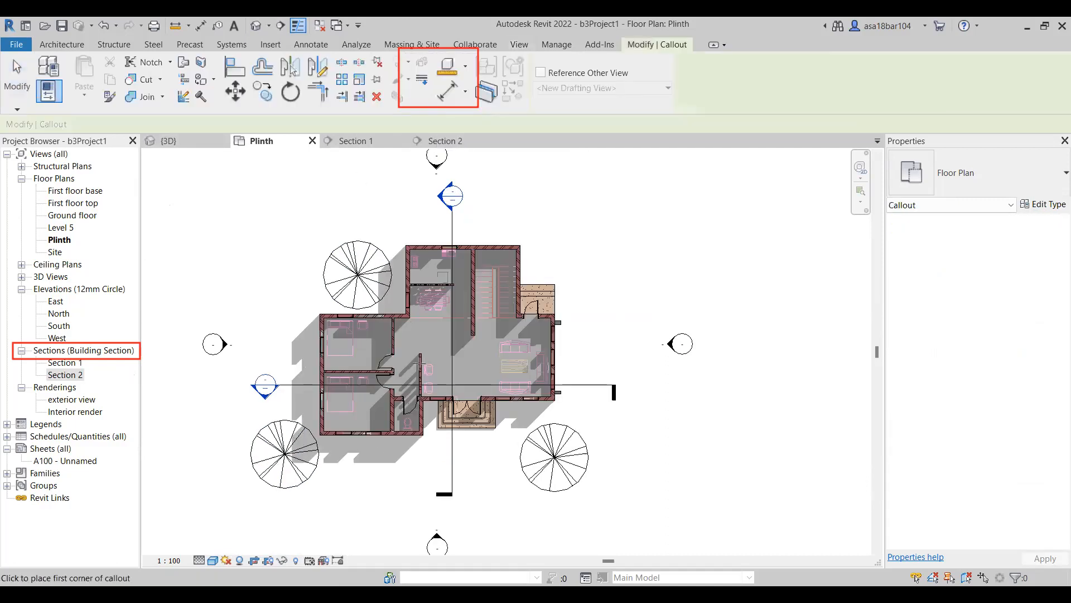
{"action": "scroll", "coordinate": [424, 415], "scroll_direction": "up", "scroll_amount": 3}
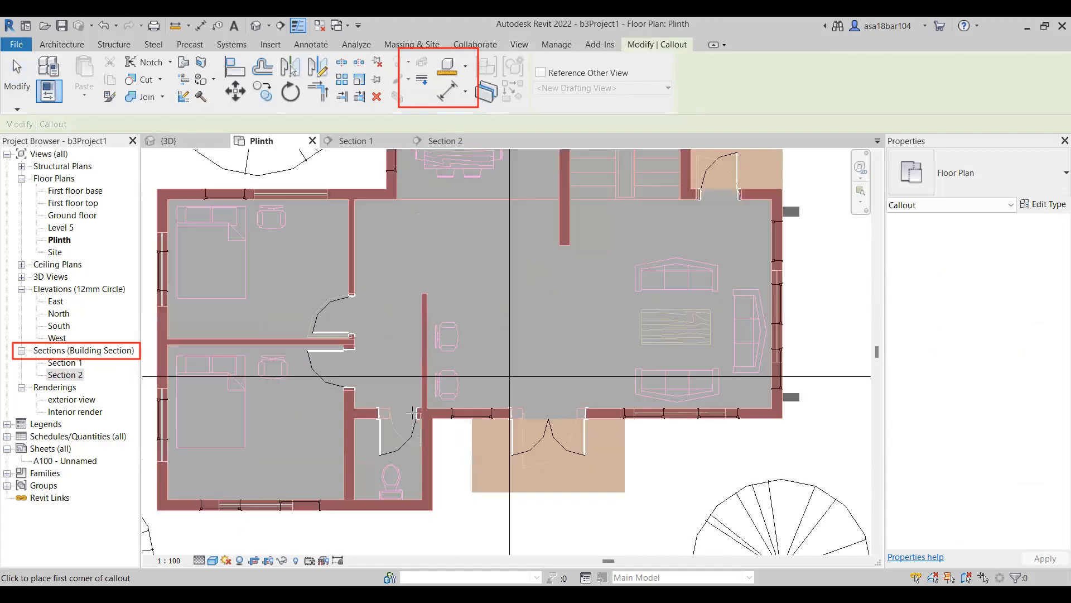
{"action": "scroll", "coordinate": [447, 198], "scroll_direction": "up", "scroll_amount": 3}
{"action": "scroll", "coordinate": [447, 198], "scroll_direction": "down", "scroll_amount": 5}
{"action": "scroll", "coordinate": [371, 186], "scroll_direction": "up", "scroll_amount": 3}
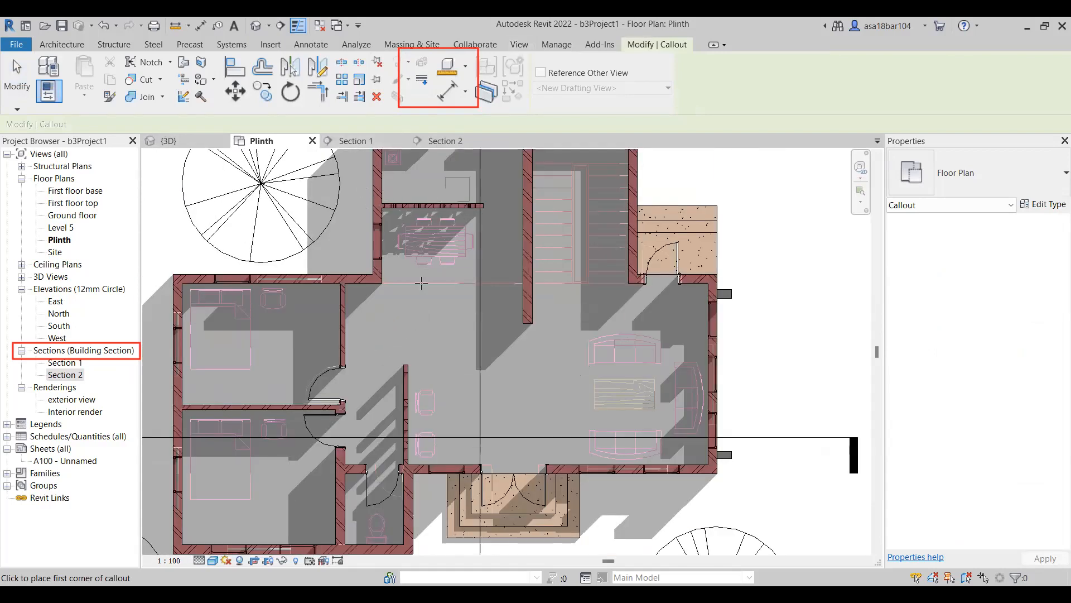
{"action": "scroll", "coordinate": [376, 280], "scroll_direction": "down", "scroll_amount": 2}
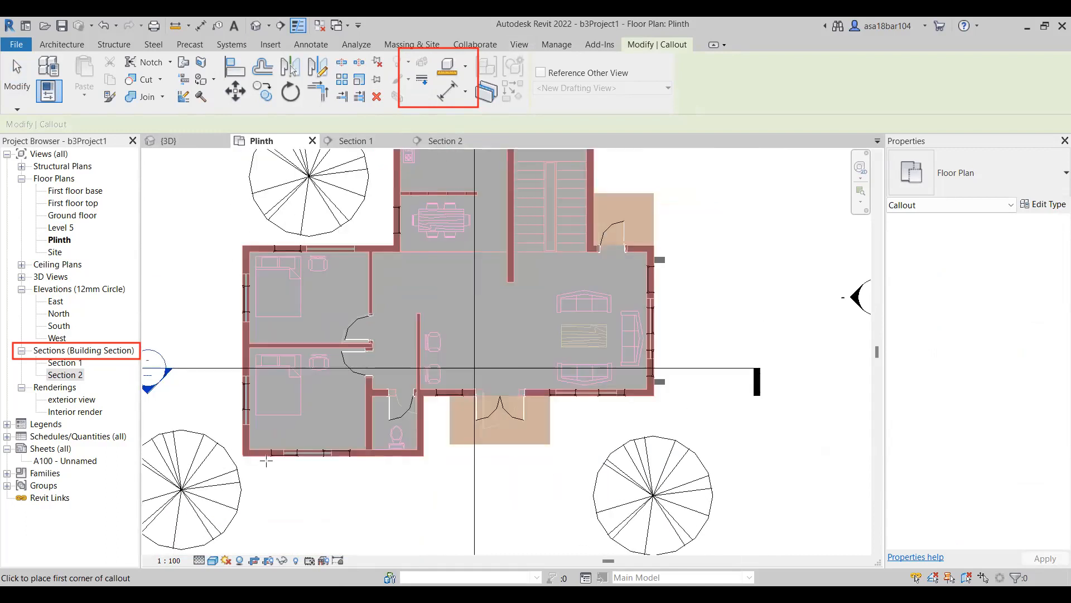
{"action": "scroll", "coordinate": [424, 390], "scroll_direction": "up", "scroll_amount": 3}
{"action": "left_click", "coordinate": [438, 374]}
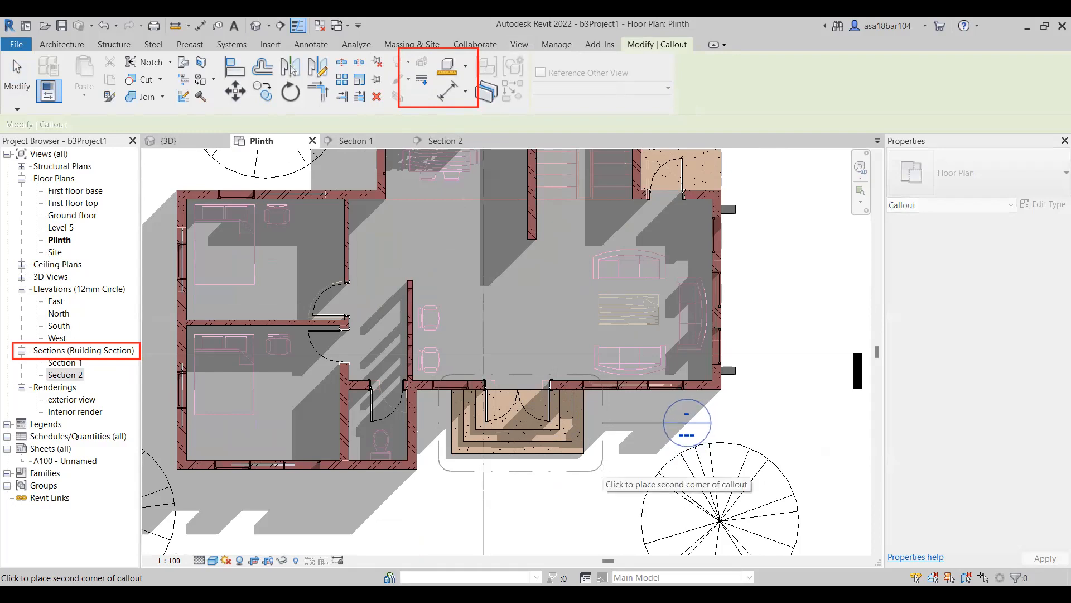
{"action": "left_click", "coordinate": [608, 471]}
{"action": "scroll", "coordinate": [488, 432], "scroll_direction": "down", "scroll_amount": 2}
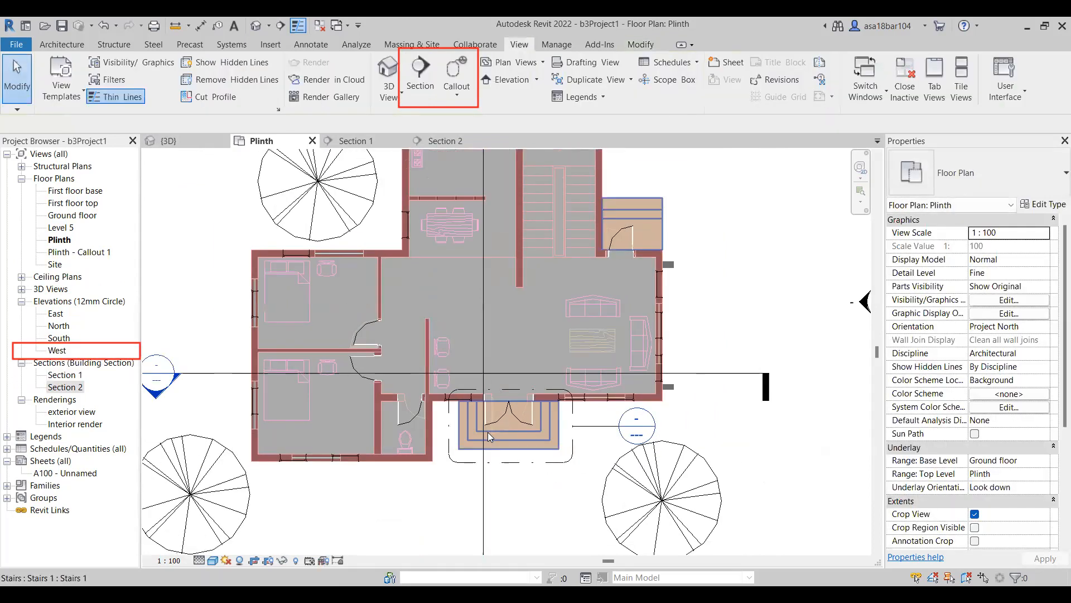
{"action": "scroll", "coordinate": [498, 437], "scroll_direction": "down", "scroll_amount": 1}
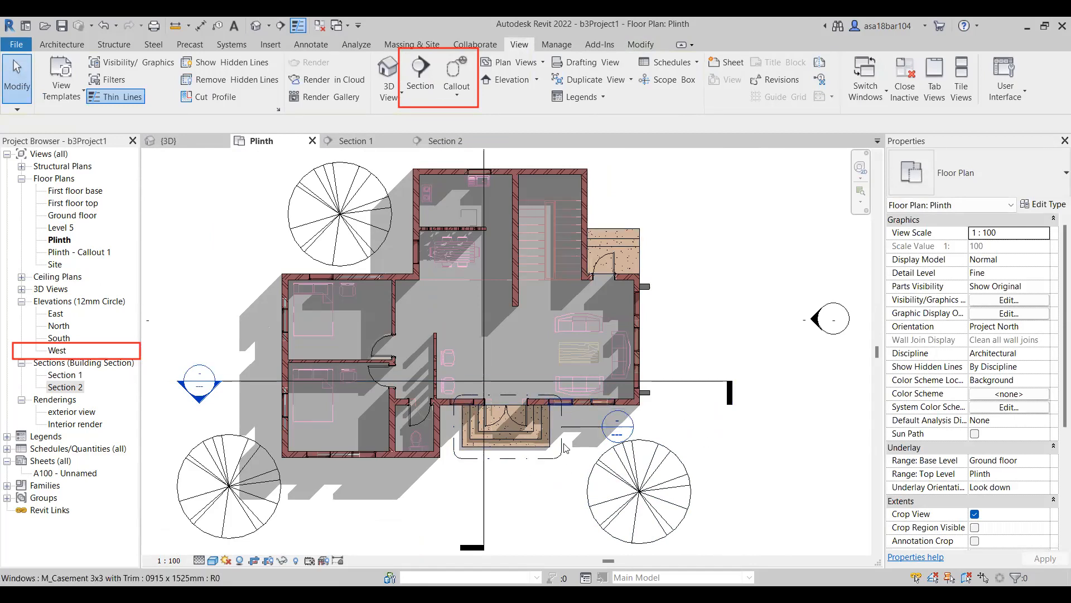
Open the Plinth - Callout 1 view and inspect the enlarged front entrance steps and double door.
{"action": "left_click", "coordinate": [243, 179]}
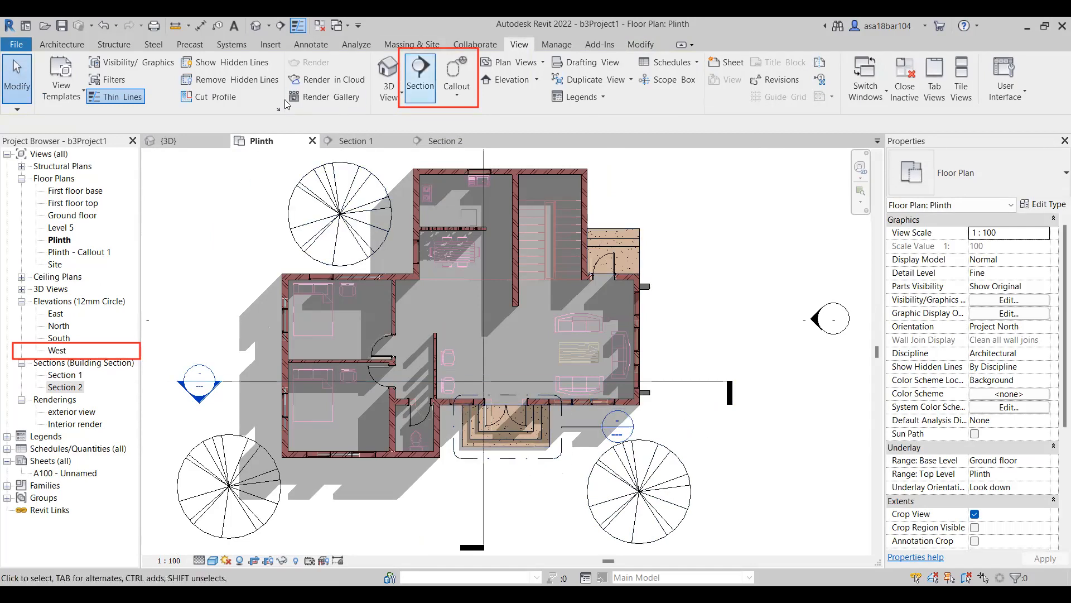
{"action": "left_click", "coordinate": [56, 241]}
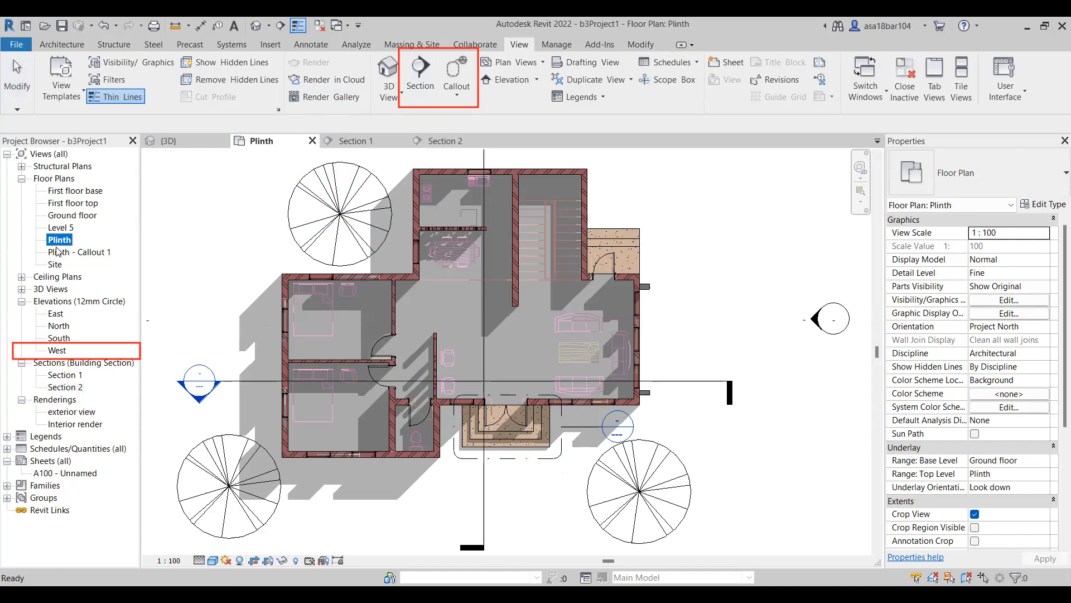
{"action": "left_click", "coordinate": [59, 252]}
{"action": "double_click", "coordinate": [85, 254]}
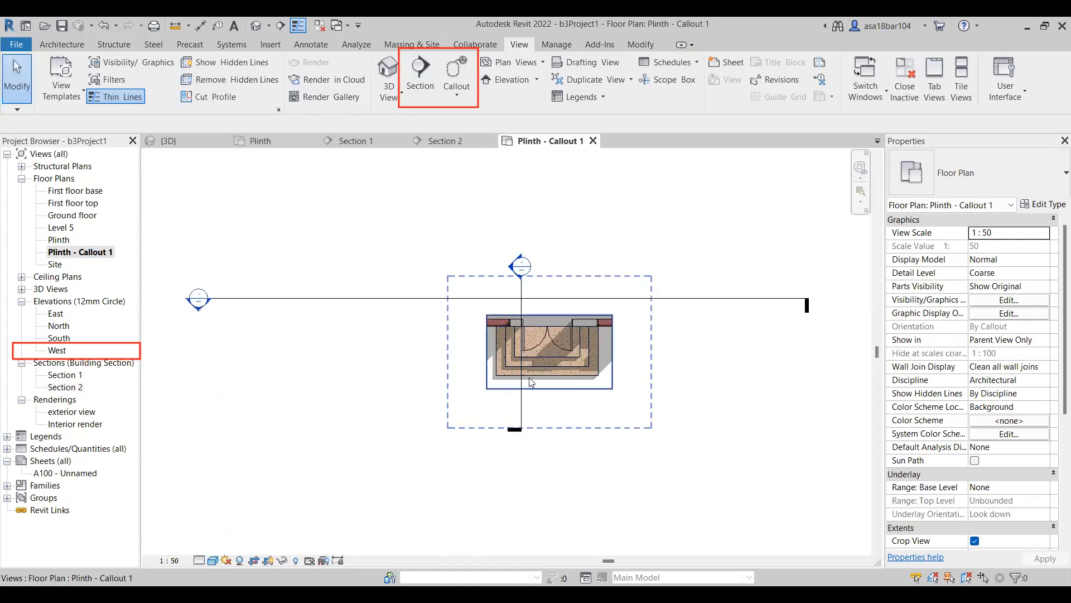
{"action": "scroll", "coordinate": [577, 374], "scroll_direction": "up", "scroll_amount": 3}
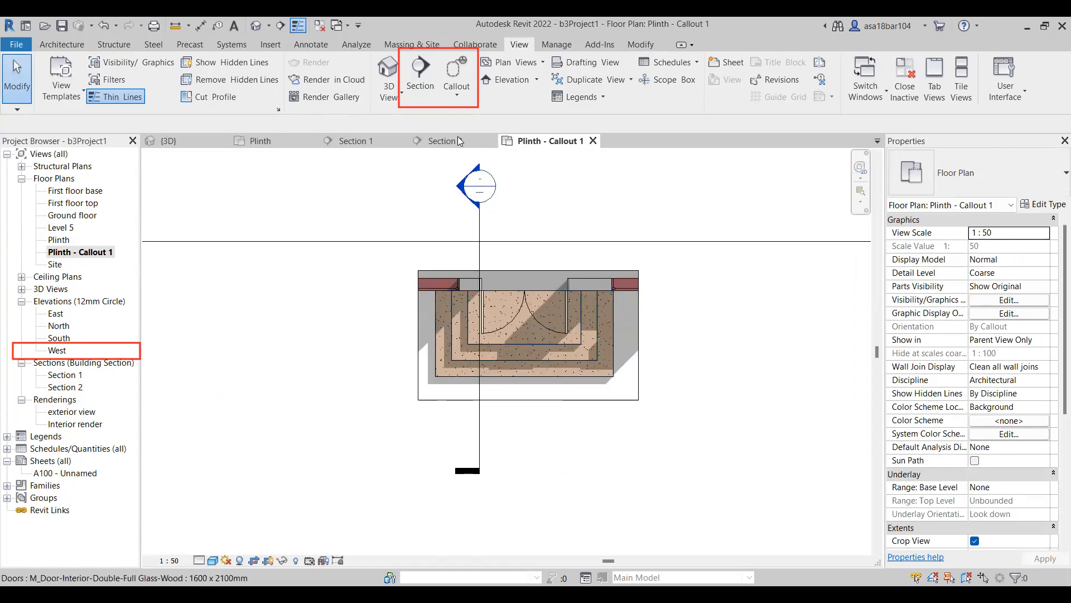
Review the Plinth floor plan, Section 1 and Section 2 views and return to the Plinth - Callout 1 view.
{"action": "left_click", "coordinate": [269, 142]}
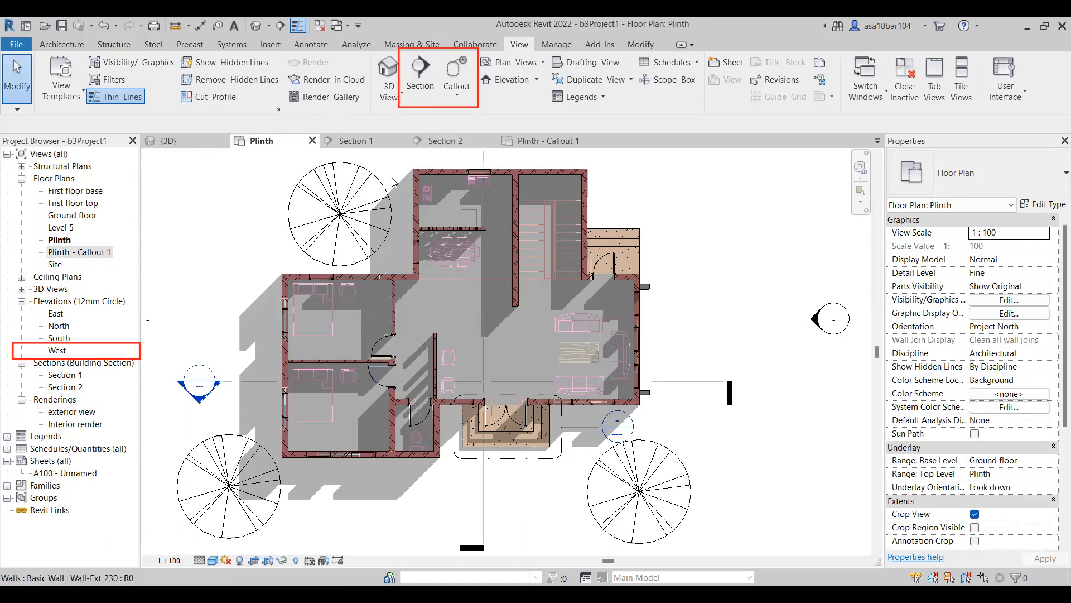
{"action": "left_click", "coordinate": [356, 141]}
{"action": "left_click", "coordinate": [444, 140]}
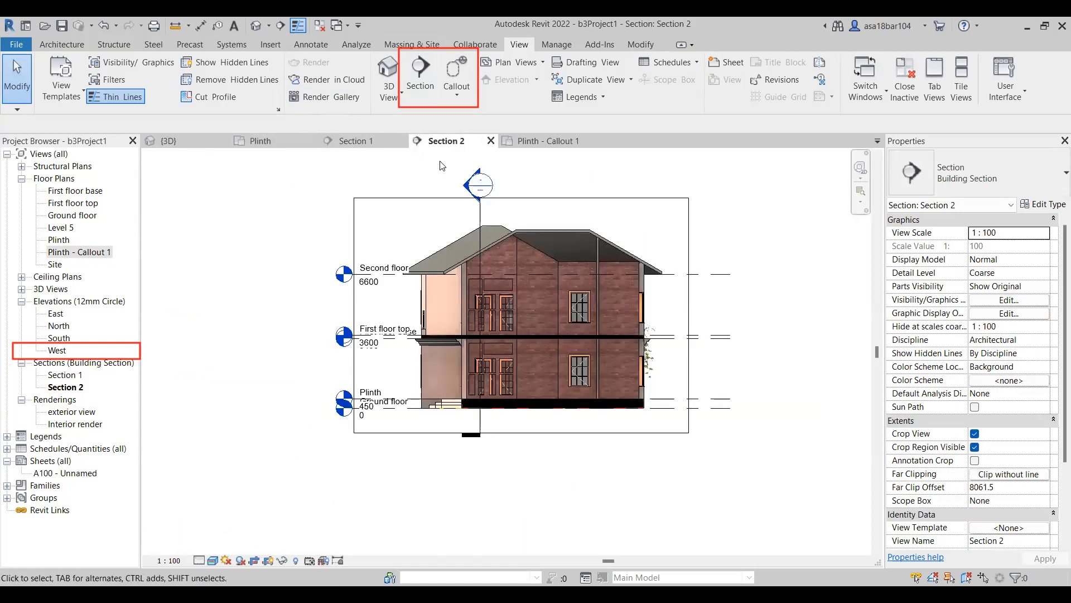
{"action": "left_click", "coordinate": [550, 140]}
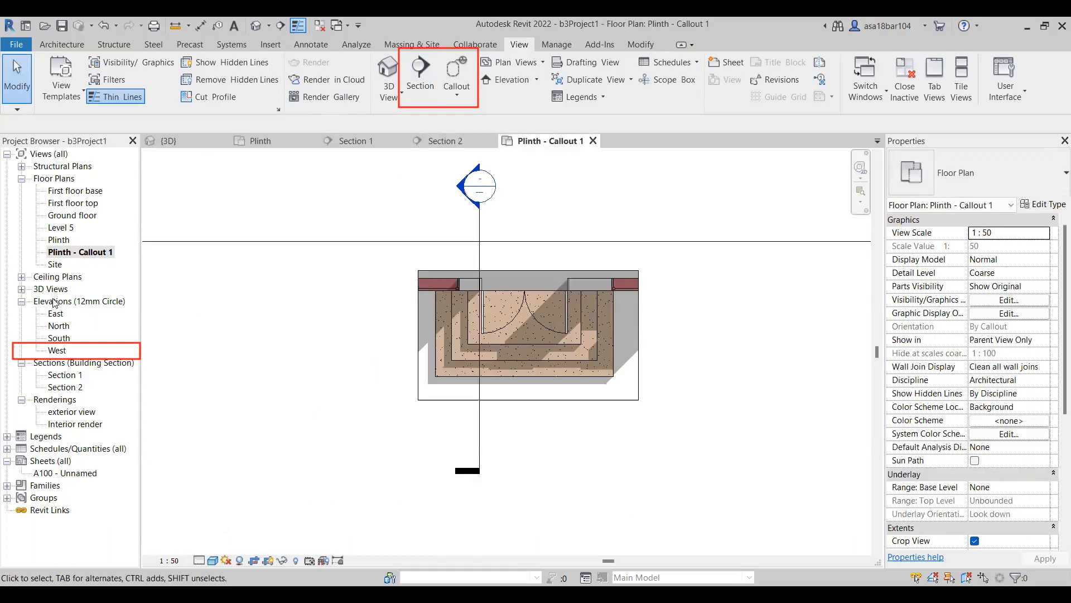
Open the East elevation and extend the level heads outward so they sit clear of the tree beside the house.
{"action": "double_click", "coordinate": [56, 316]}
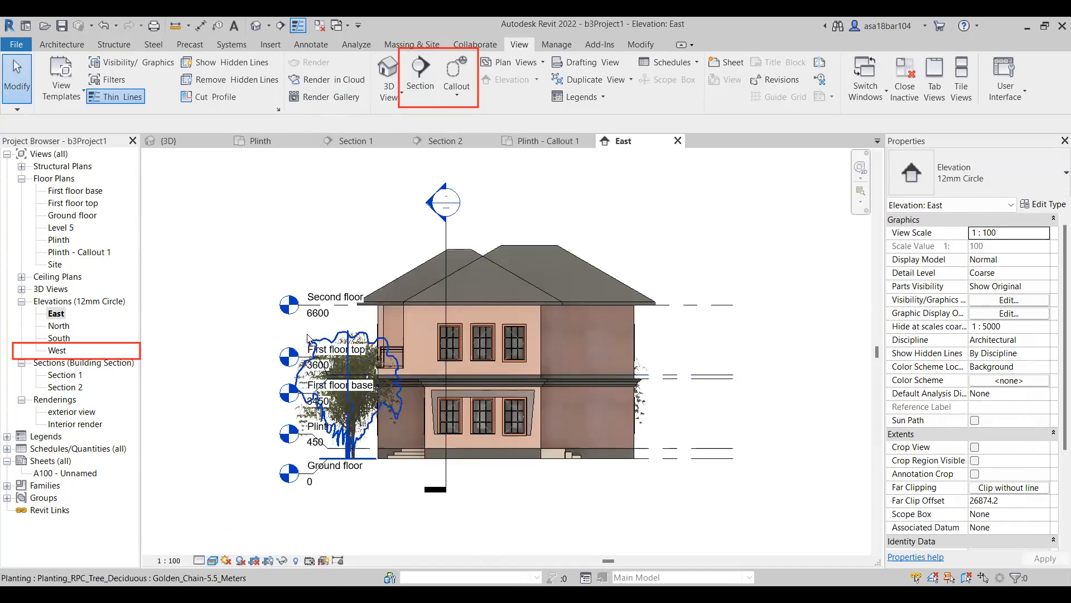
{"action": "left_click", "coordinate": [297, 305]}
{"action": "left_click_drag", "start_coordinate": [298, 305], "coordinate": [207, 305]}
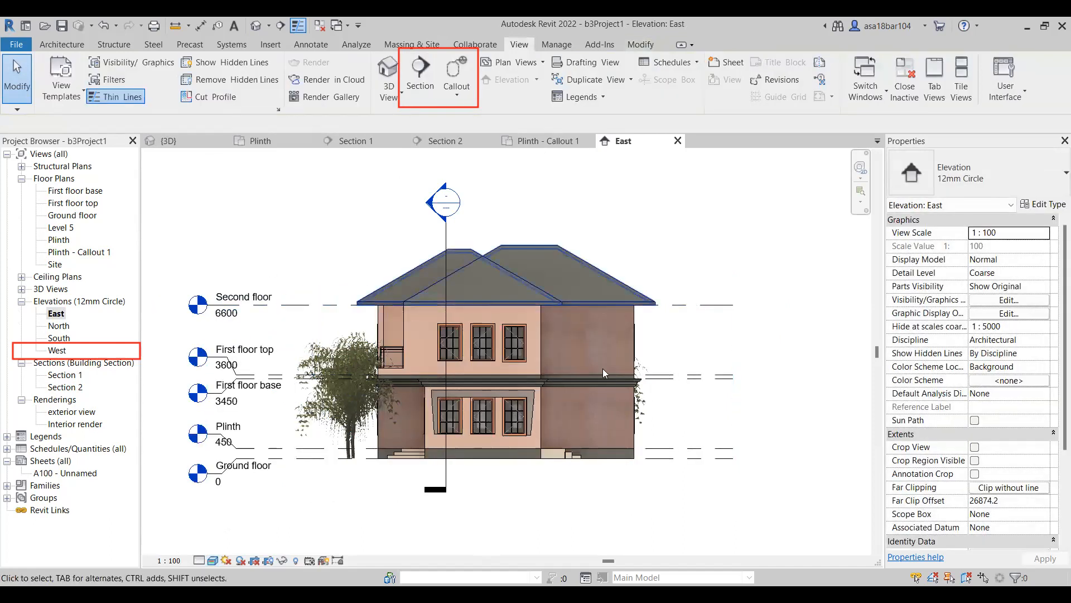
{"action": "scroll", "coordinate": [510, 479], "scroll_direction": "up", "scroll_amount": 1}
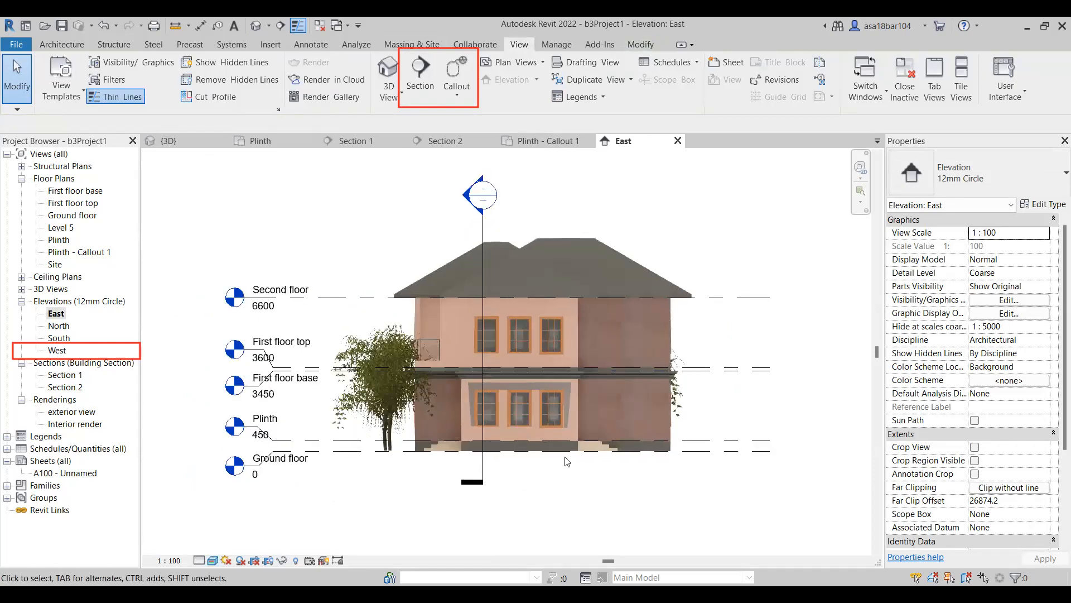
Nudge the tree at the north end of the East elevation outward until its trunk stands beside the house's outer wall.
{"action": "left_click", "coordinate": [682, 403]}
{"action": "left_click_drag", "start_coordinate": [680, 398], "coordinate": [680, 399]}
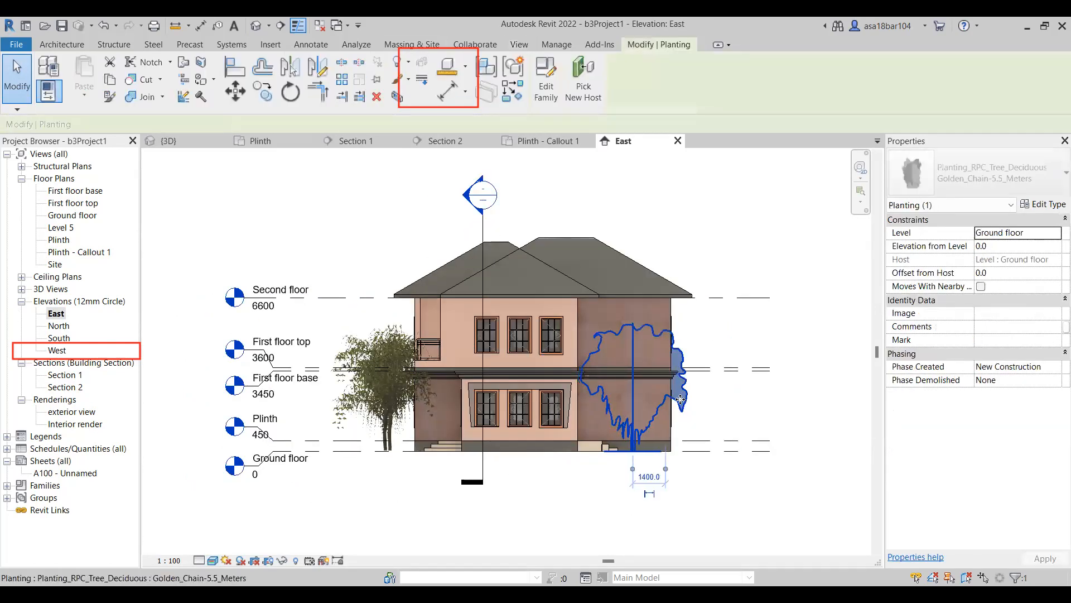
{"action": "key", "text": "Right"}
{"action": "key", "text": "Right"}
{"action": "key", "text": "Right"}
{"action": "key", "text": "Right"}
{"action": "key", "text": "Right"}
{"action": "key", "text": "Right"}
{"action": "key", "text": "Right"}
{"action": "key", "text": "Right"}
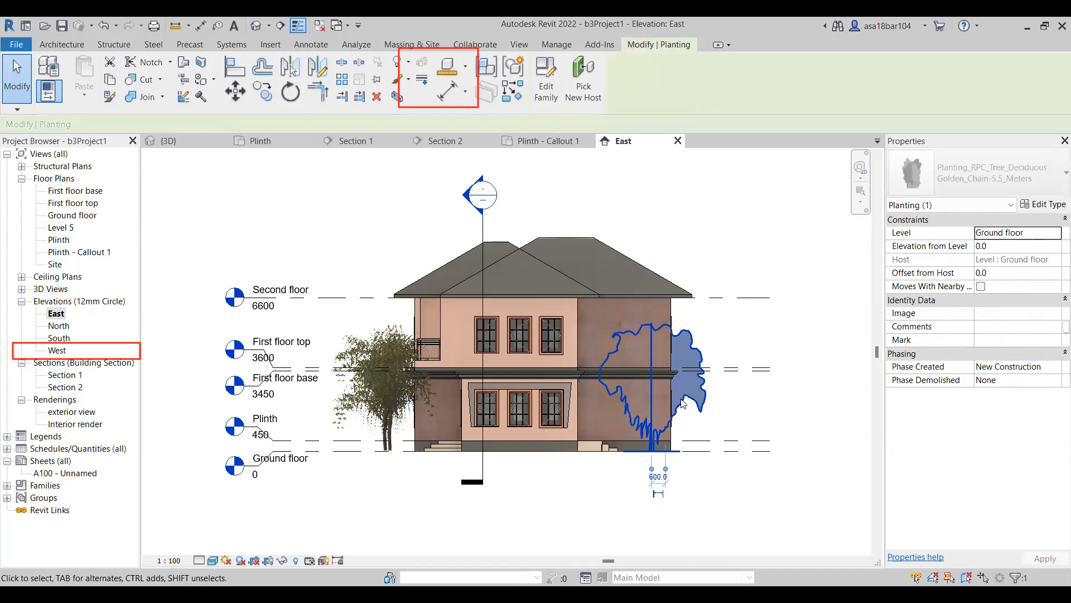
{"action": "key", "text": "Right"}
{"action": "key", "text": "Right"}
{"action": "key", "text": "Right"}
{"action": "key", "text": "Right"}
{"action": "key", "text": "Right"}
{"action": "key", "text": "Right"}
{"action": "key", "text": "Right"}
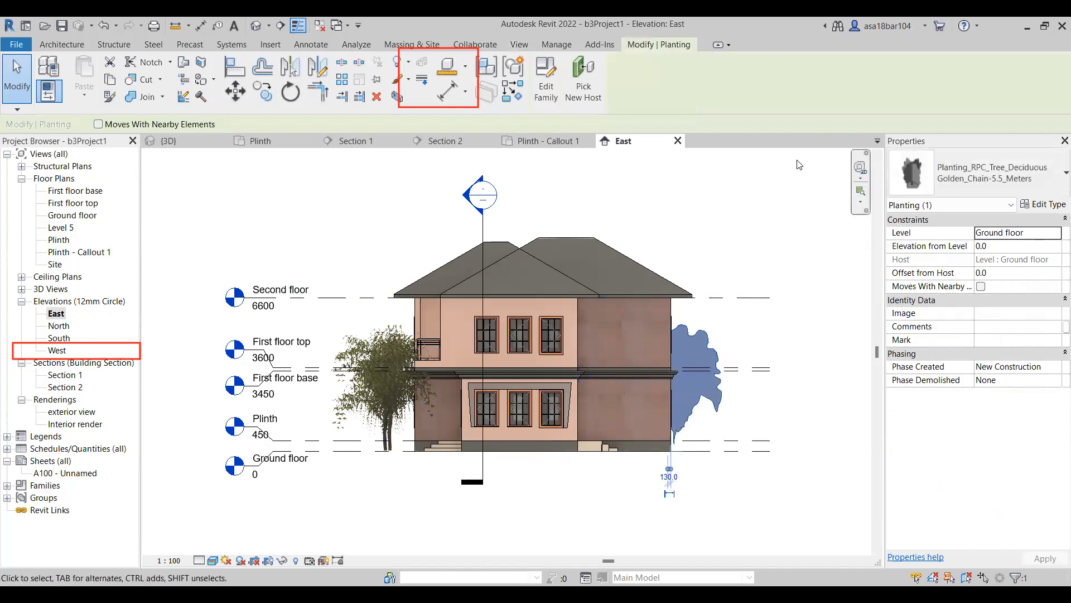
{"action": "left_click", "coordinate": [742, 227]}
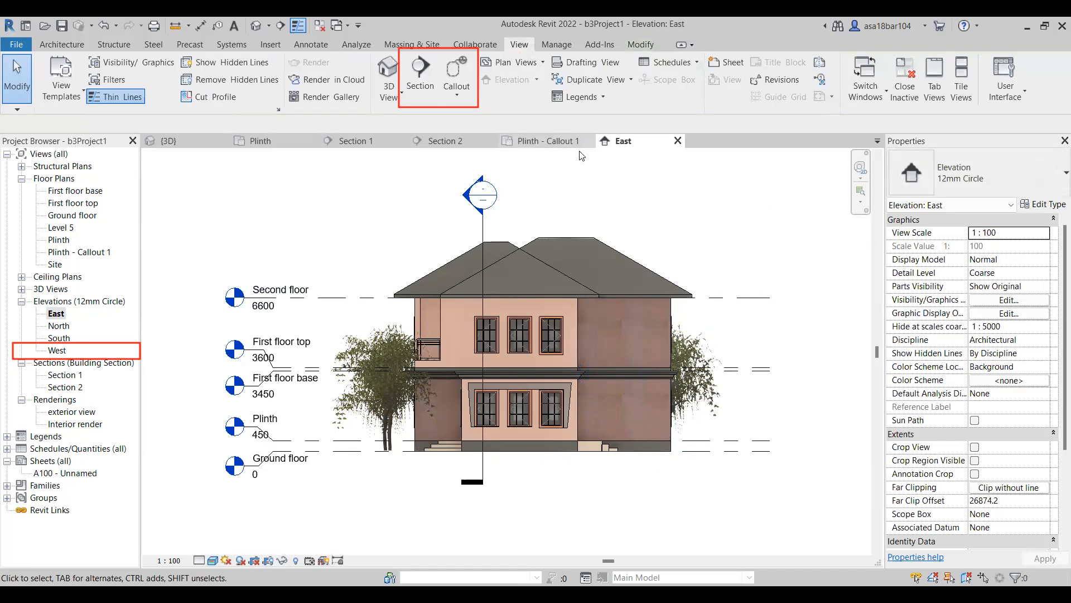
Open the North and South elevations and set the South elevation's visual style to Realistic.
{"action": "left_click", "coordinate": [50, 328]}
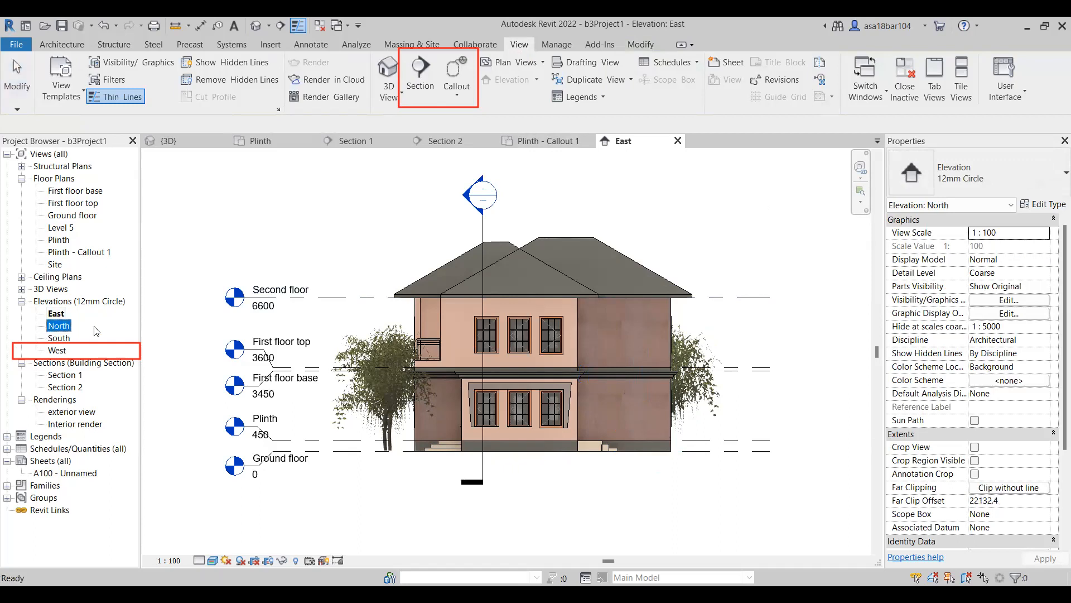
{"action": "double_click", "coordinate": [62, 326]}
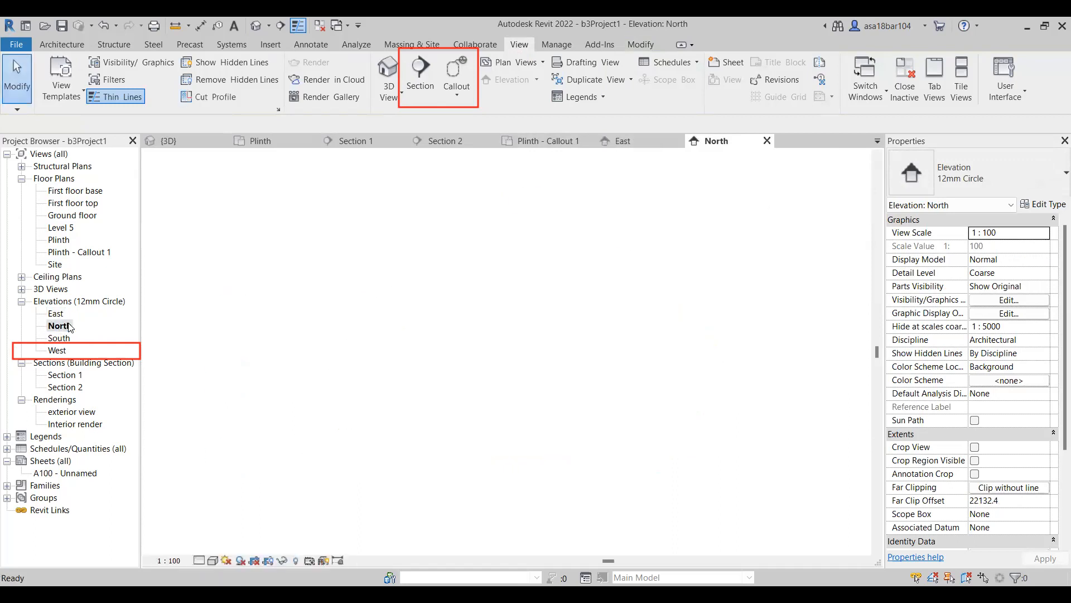
{"action": "double_click", "coordinate": [58, 339]}
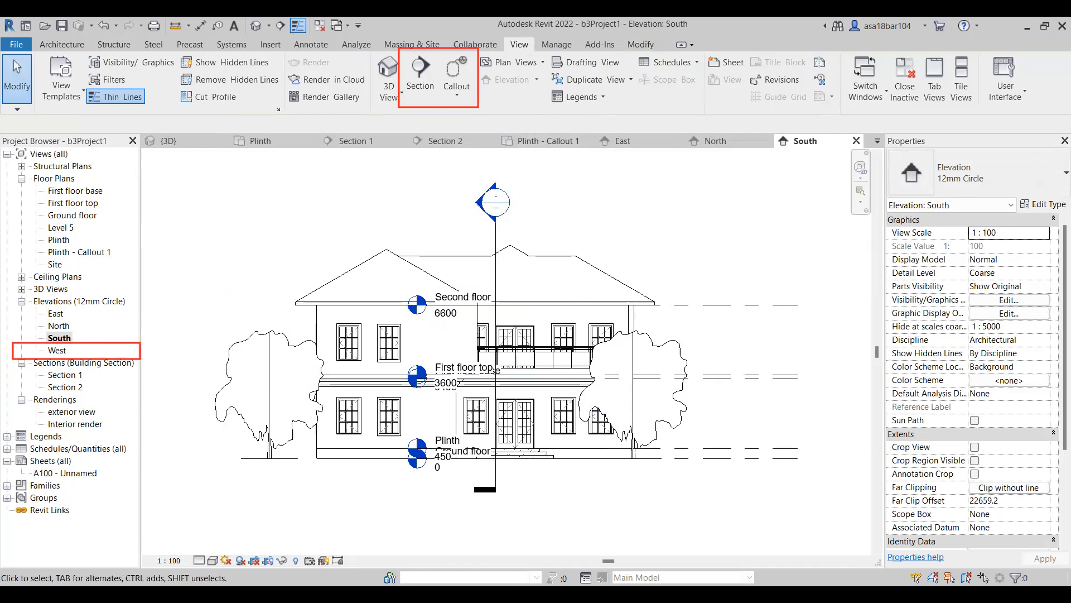
{"action": "left_click", "coordinate": [214, 561]}
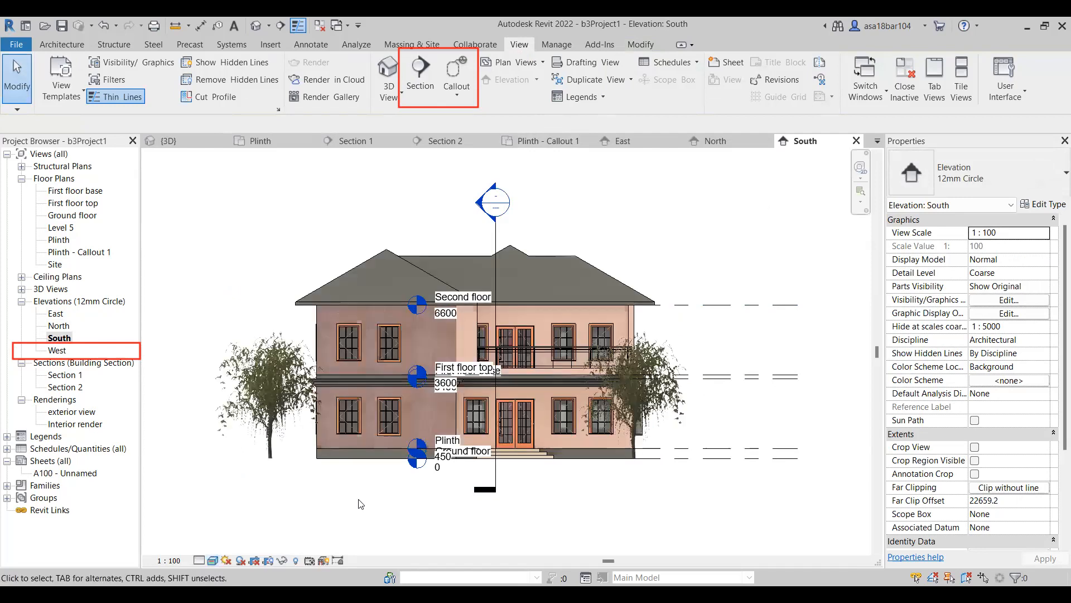
{"action": "scroll", "coordinate": [564, 343], "scroll_direction": "down", "scroll_amount": 1}
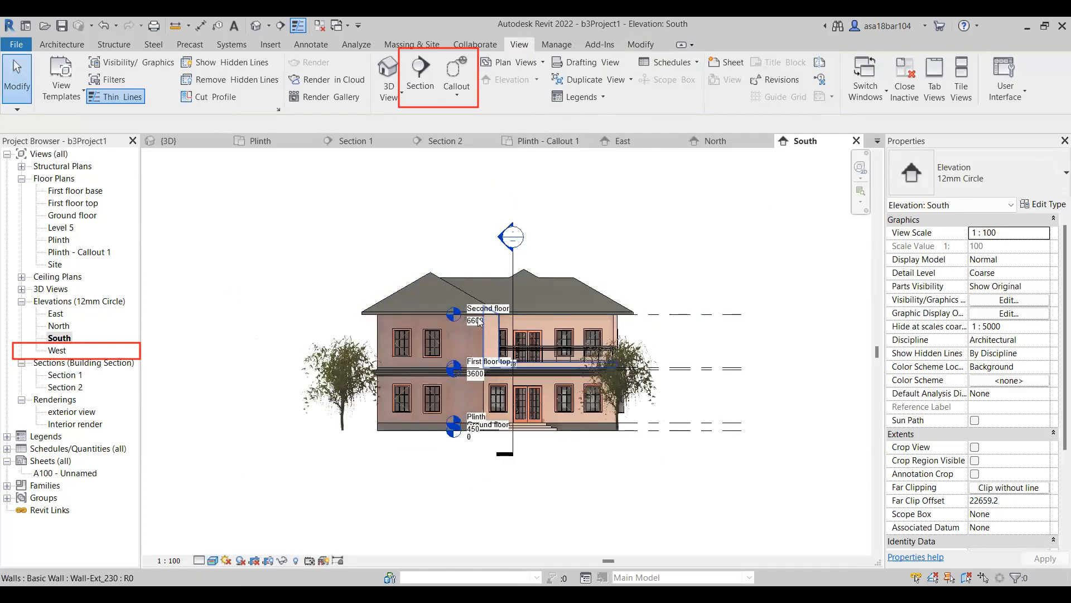
Open the West elevation and compare it with the North elevation.
{"action": "double_click", "coordinate": [58, 350]}
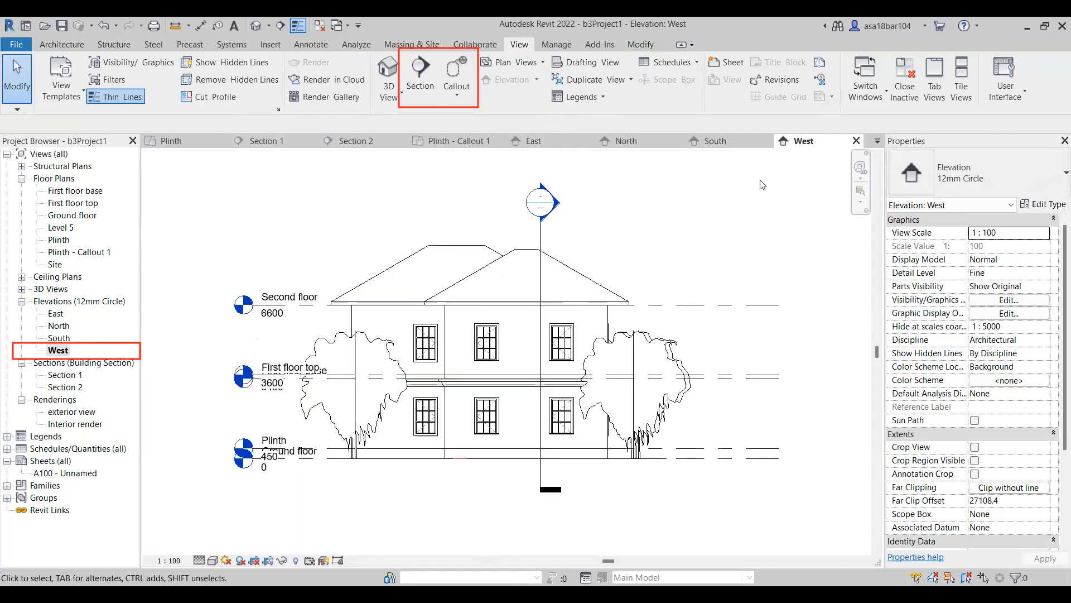
{"action": "left_click", "coordinate": [769, 141]}
{"action": "left_click", "coordinate": [633, 144]}
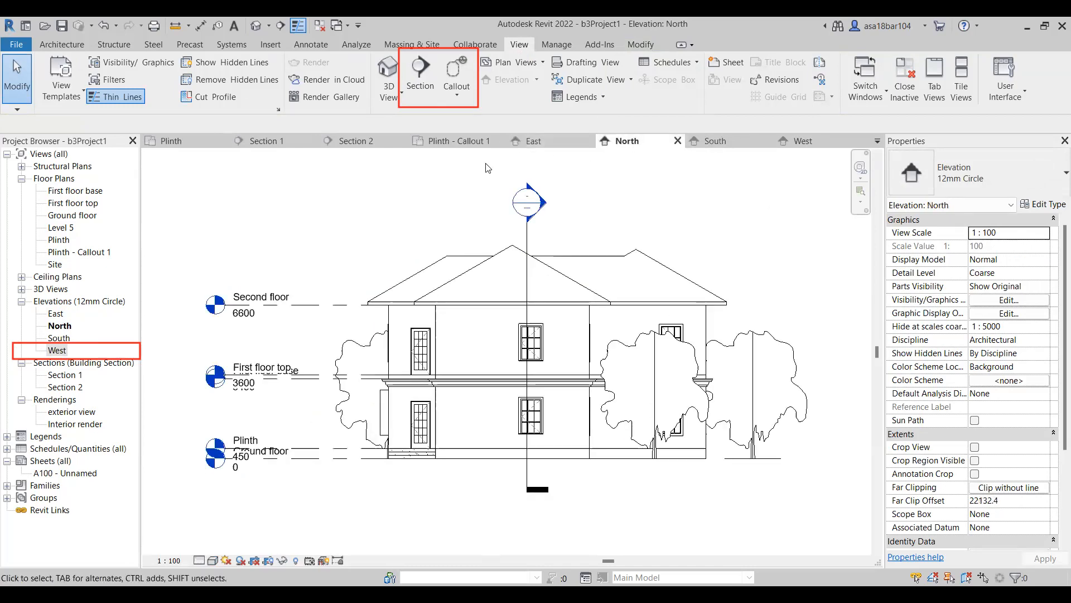
Delete one of the two overlapping trees on the balcony side of the house in the East elevation.
{"action": "left_click", "coordinate": [556, 145]}
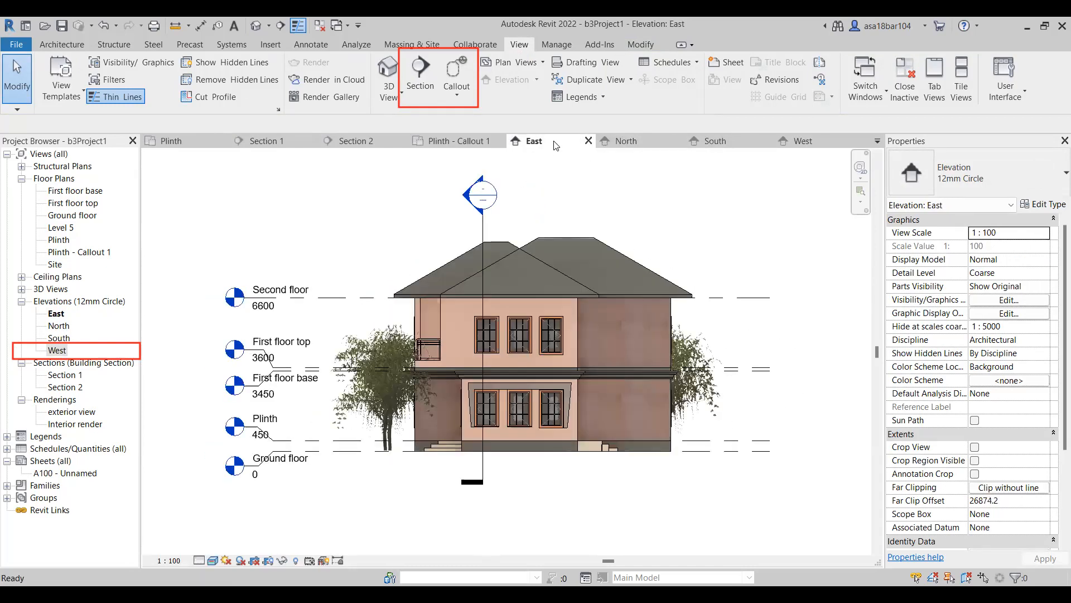
{"action": "left_click", "coordinate": [392, 409]}
{"action": "left_click", "coordinate": [313, 421]}
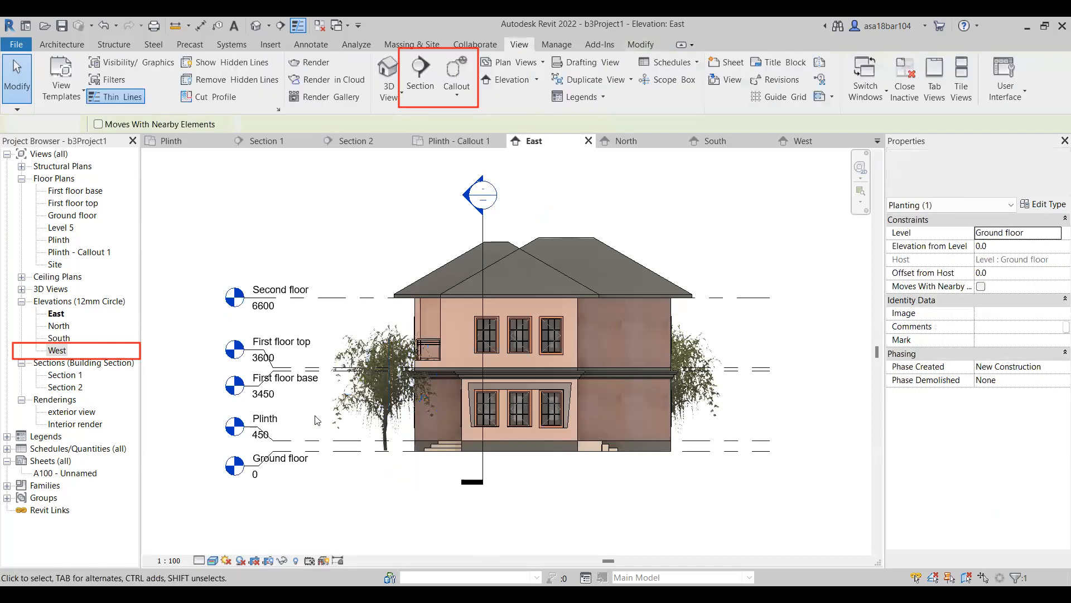
Try to delete the remaining tree on the balcony side of the East elevation.
{"action": "left_click", "coordinate": [382, 392]}
{"action": "key", "text": "Escape"}
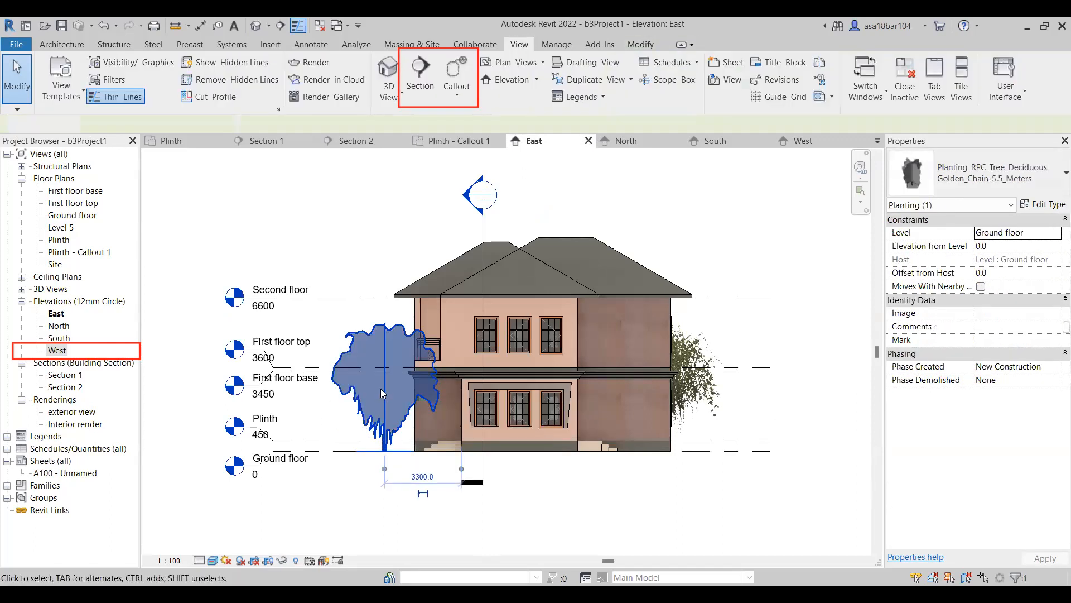
{"action": "scroll", "coordinate": [389, 437], "scroll_direction": "up", "scroll_amount": 1}
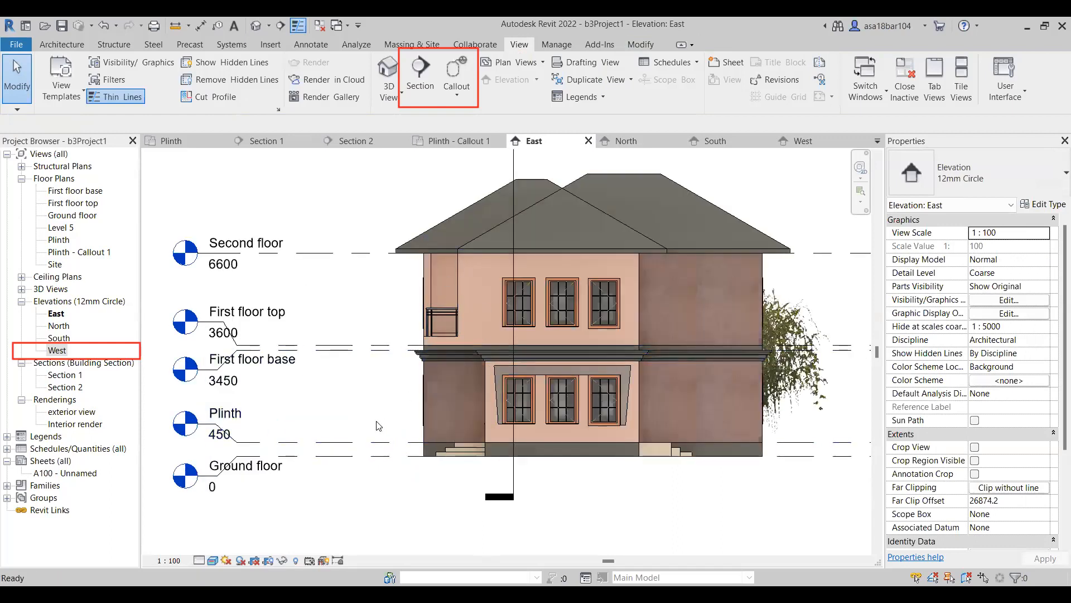
{"action": "scroll", "coordinate": [376, 420], "scroll_direction": "down", "scroll_amount": 1}
Nudge the remaining balcony-side tree in the East elevation outward, away from the house.
{"action": "left_click", "coordinate": [385, 376]}
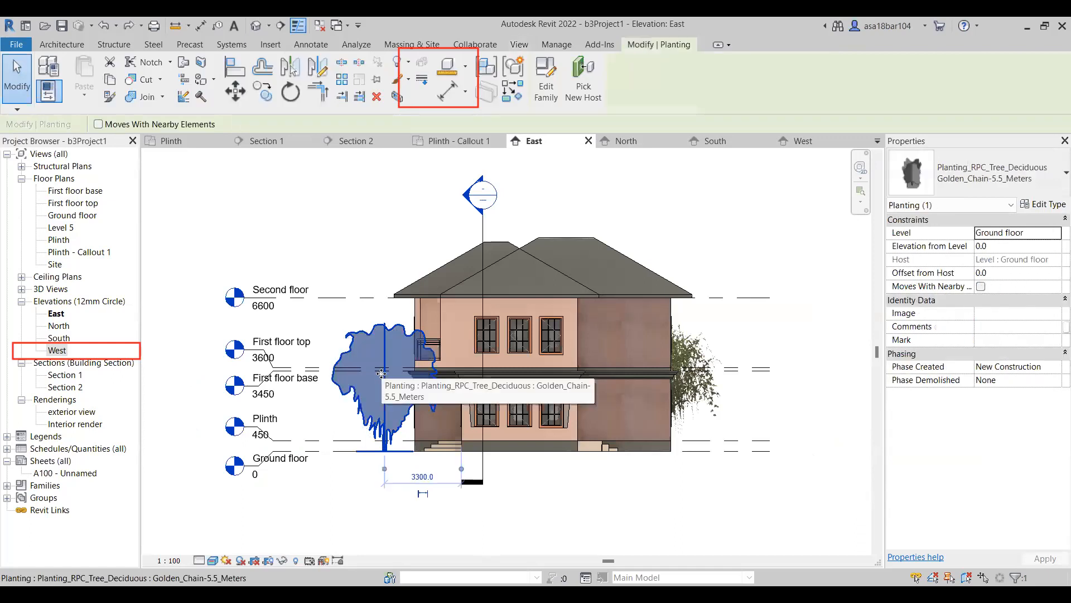
{"action": "key", "text": "Left"}
{"action": "key", "text": "Left"}
{"action": "key", "text": "Left"}
{"action": "key", "text": "Left"}
{"action": "key", "text": "Left"}
{"action": "key", "text": "Left"}
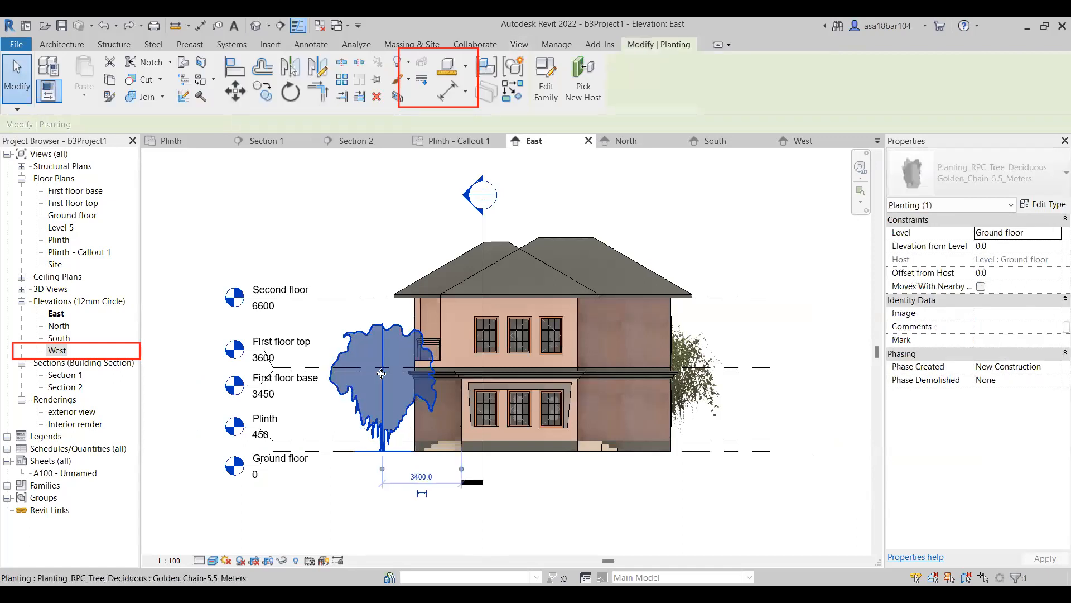
{"action": "left_click", "coordinate": [734, 514]}
{"action": "scroll", "coordinate": [506, 441], "scroll_direction": "down", "scroll_amount": 1}
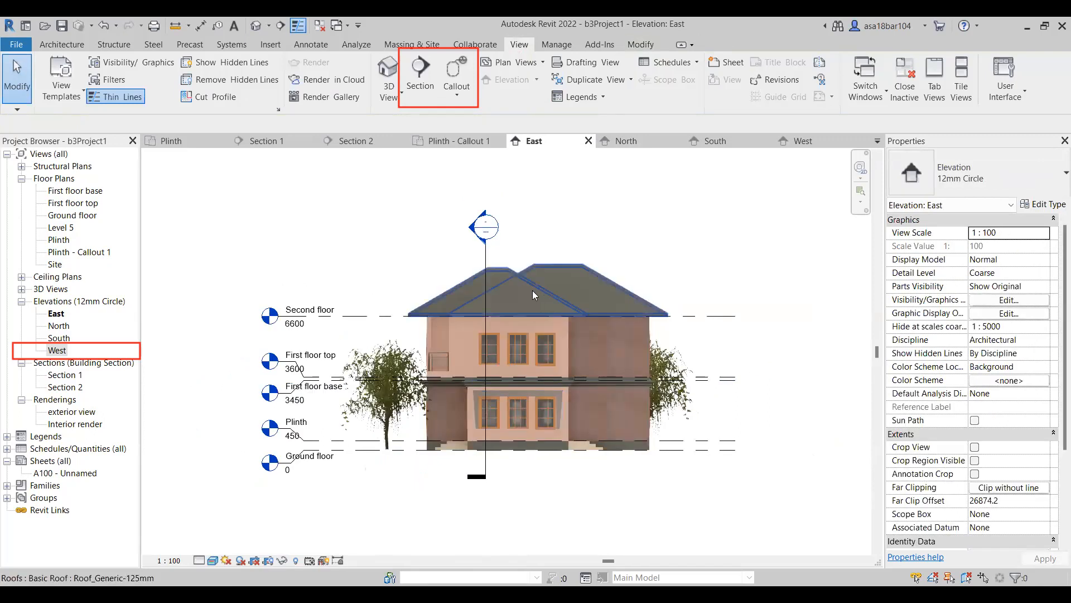
{"action": "scroll", "coordinate": [532, 290], "scroll_direction": "up", "scroll_amount": 1}
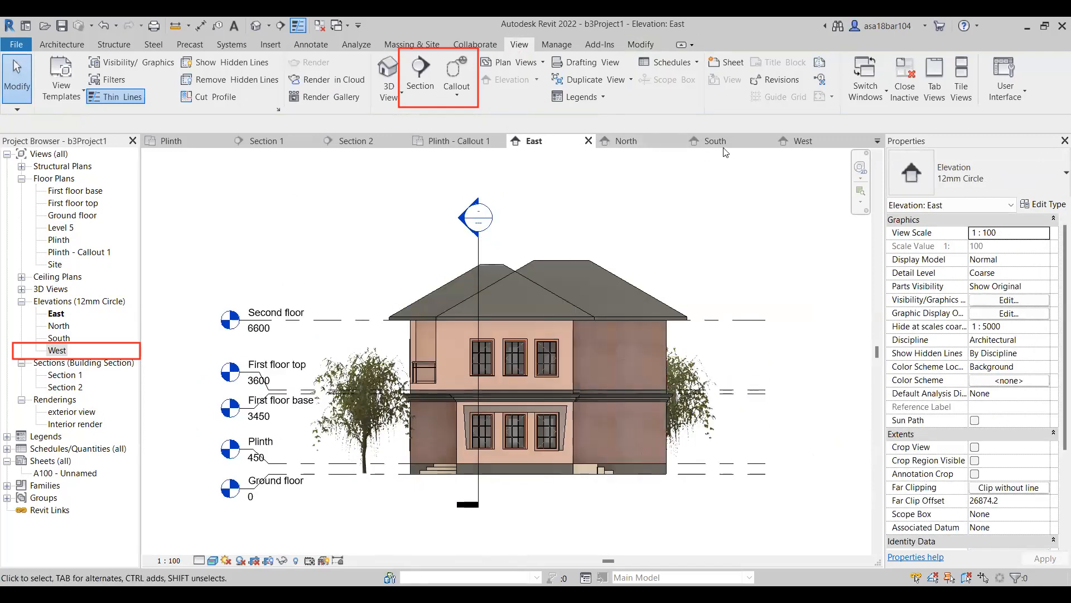
Review the South and West elevations, close the West view and return to the East elevation.
{"action": "left_click", "coordinate": [720, 142]}
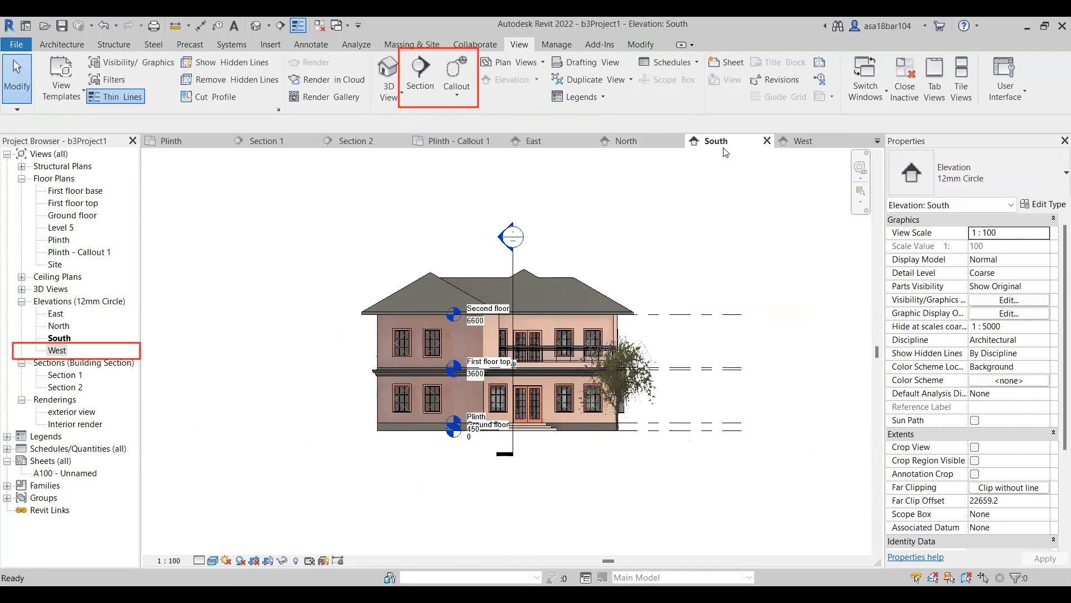
{"action": "left_click", "coordinate": [808, 143]}
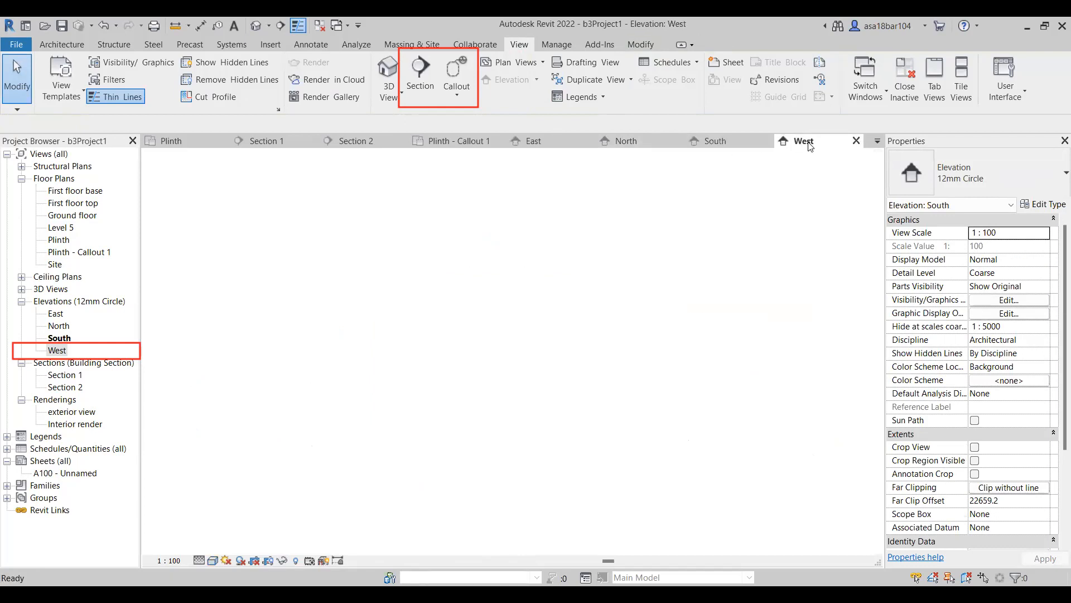
{"action": "left_click", "coordinate": [857, 141]}
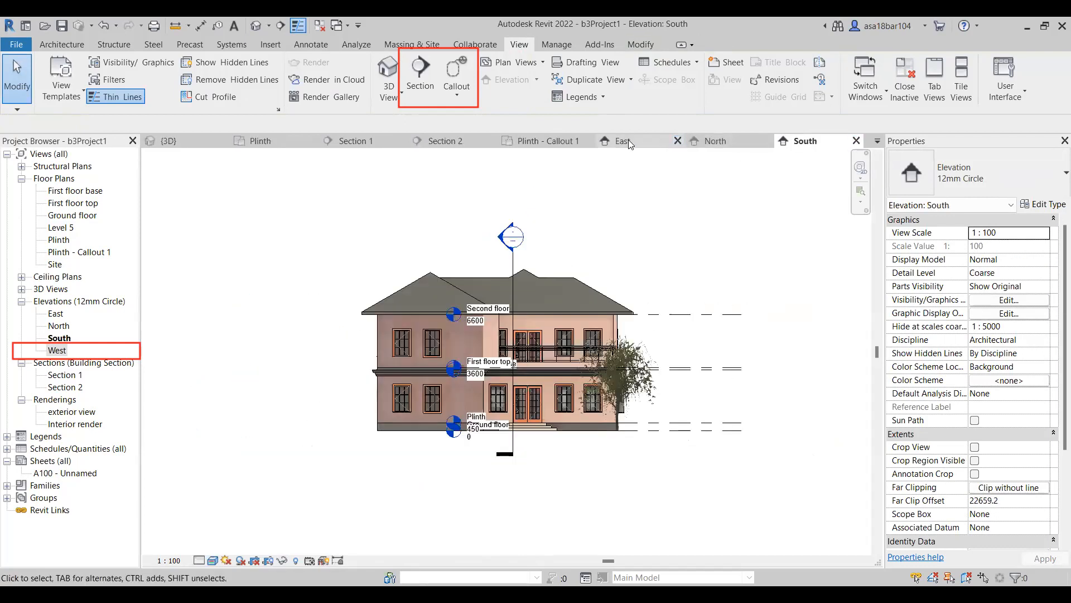
{"action": "left_click", "coordinate": [628, 141]}
Set the North elevation's visual style to Realistic and close that view.
{"action": "left_click", "coordinate": [706, 142]}
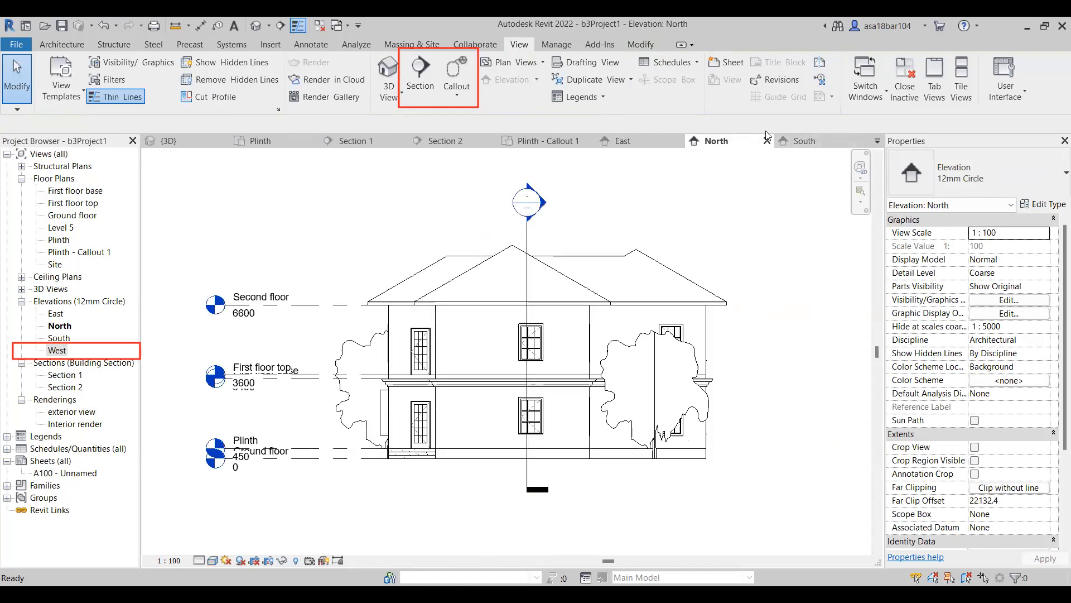
{"action": "scroll", "coordinate": [453, 414], "scroll_direction": "up", "scroll_amount": 2}
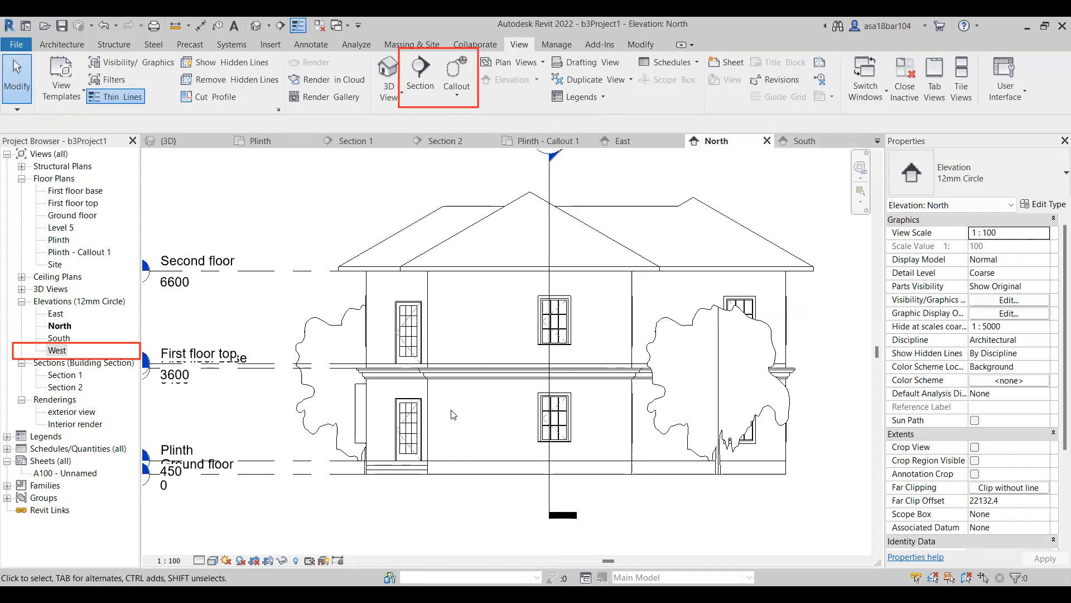
{"action": "scroll", "coordinate": [446, 409], "scroll_direction": "down", "scroll_amount": 1}
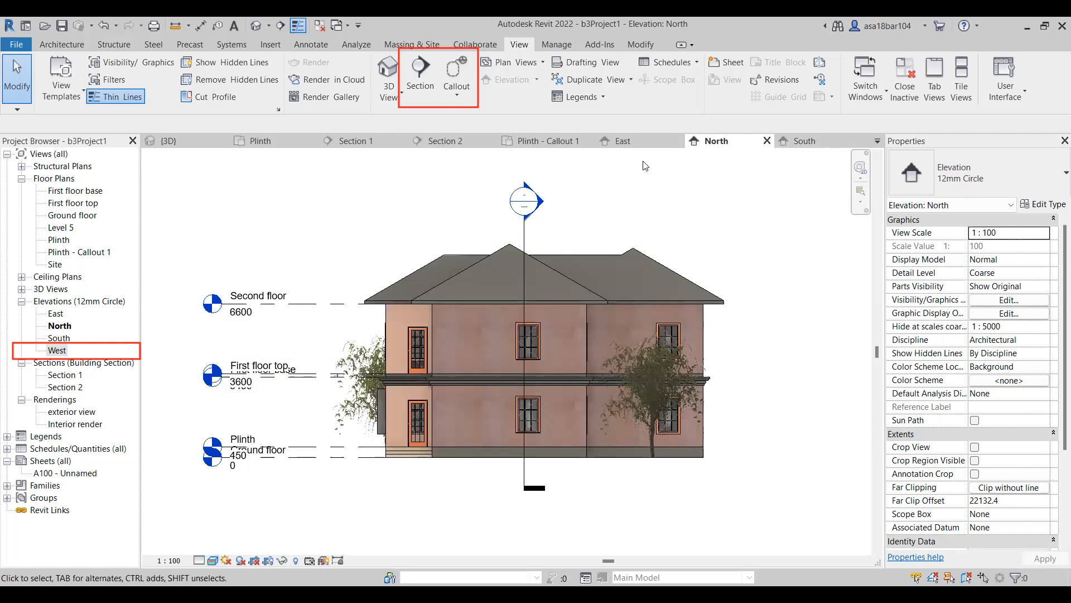
{"action": "left_click", "coordinate": [767, 141]}
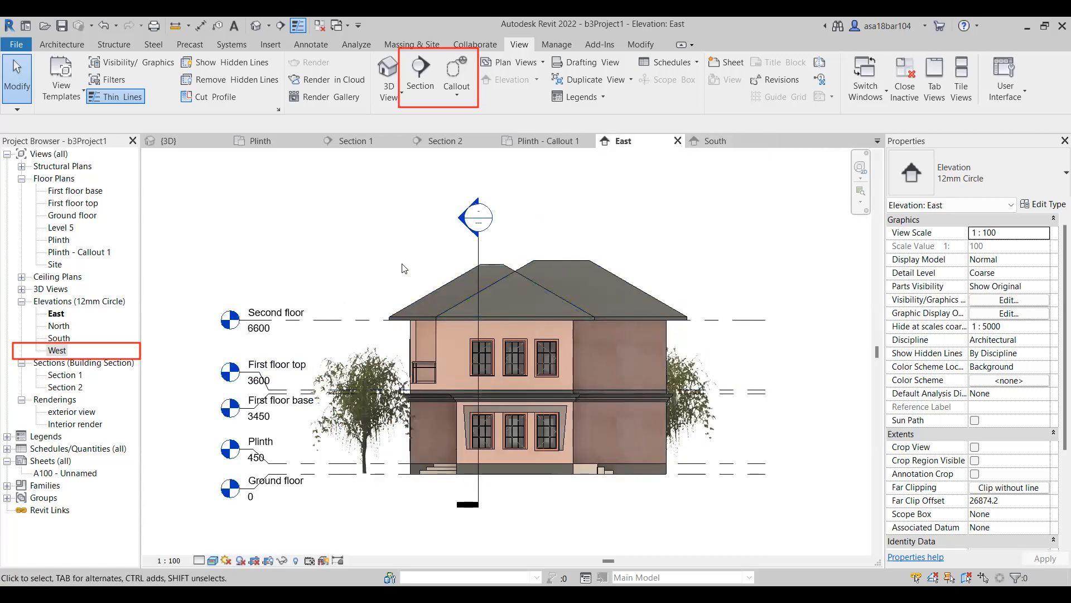
Inspect the facade, levels and trees in the East and South elevations.
{"action": "scroll", "coordinate": [446, 368], "scroll_direction": "up", "scroll_amount": 3}
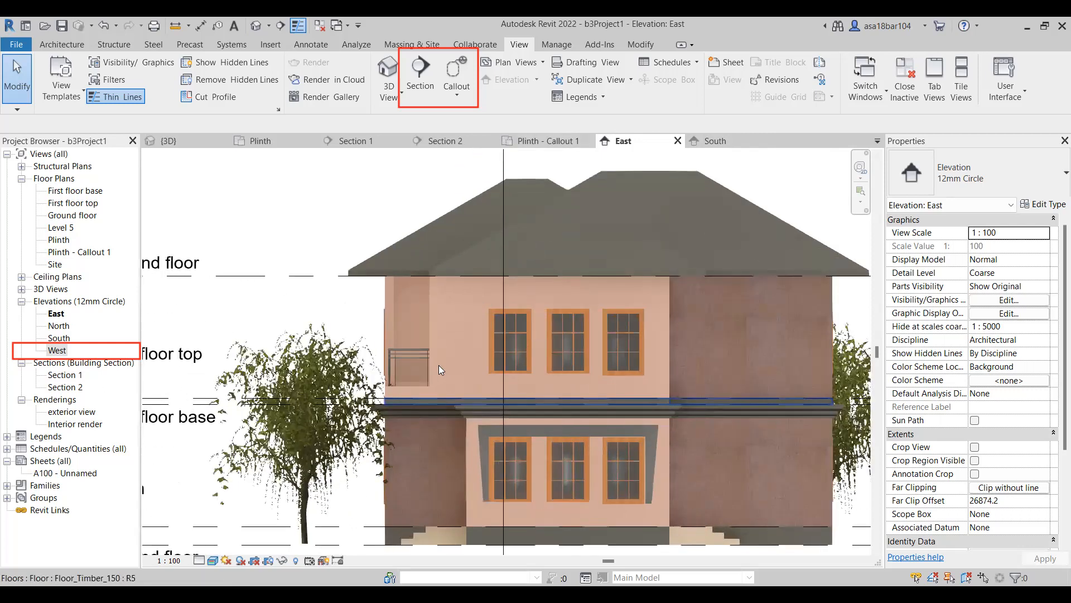
{"action": "scroll", "coordinate": [440, 368], "scroll_direction": "down", "scroll_amount": 5}
{"action": "left_click", "coordinate": [706, 143]}
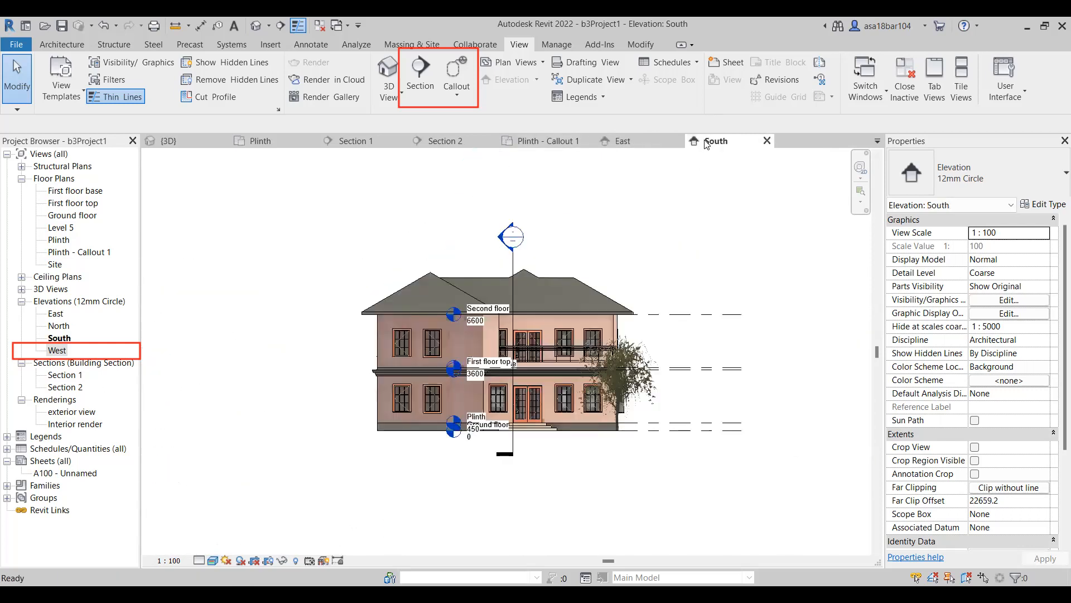
{"action": "scroll", "coordinate": [452, 330], "scroll_direction": "up", "scroll_amount": 2}
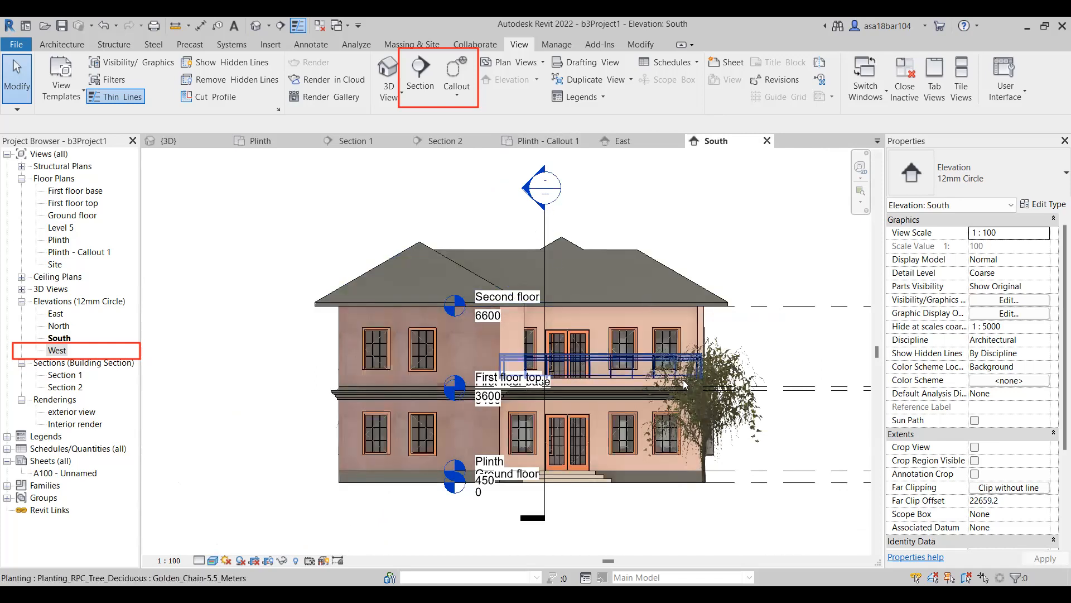
Examine the East elevation and the Section 1 and Section 2 views for the direction each section looks.
{"action": "left_click", "coordinate": [650, 144]}
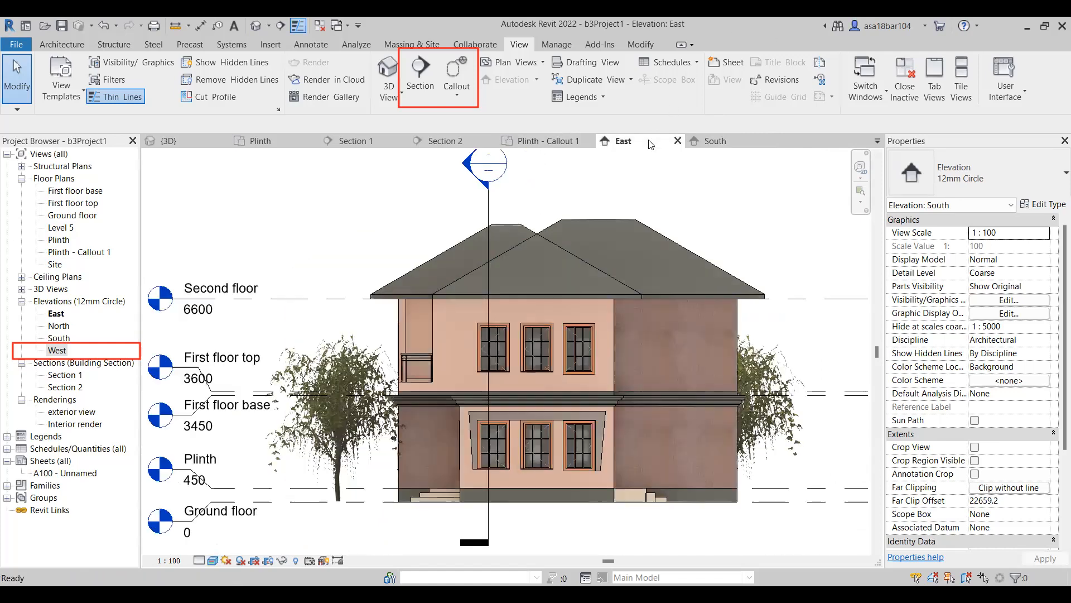
{"action": "scroll", "coordinate": [405, 363], "scroll_direction": "up", "scroll_amount": 2}
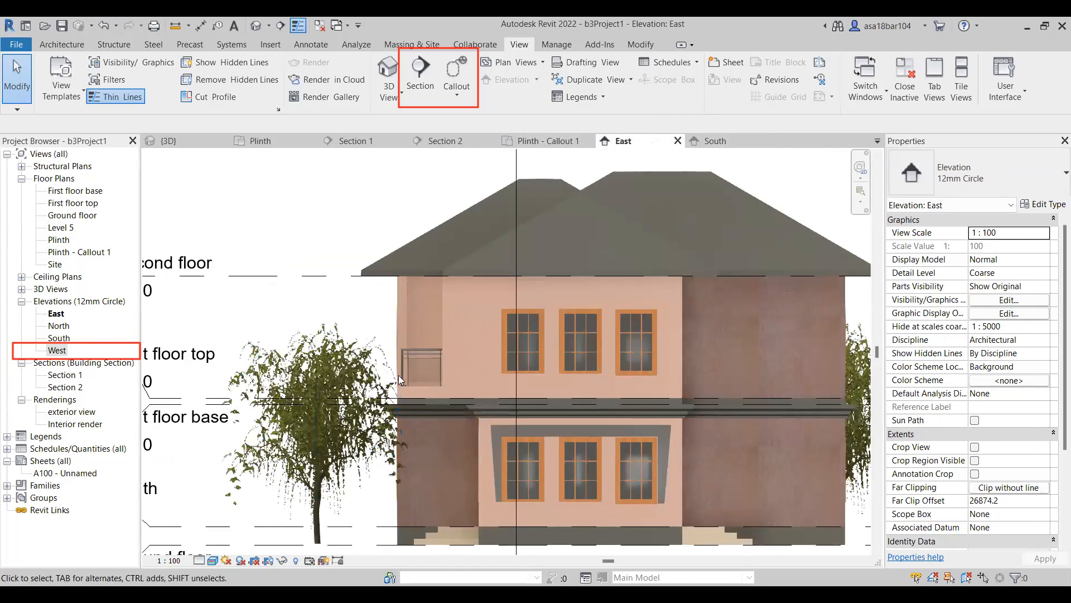
{"action": "left_click", "coordinate": [457, 94]}
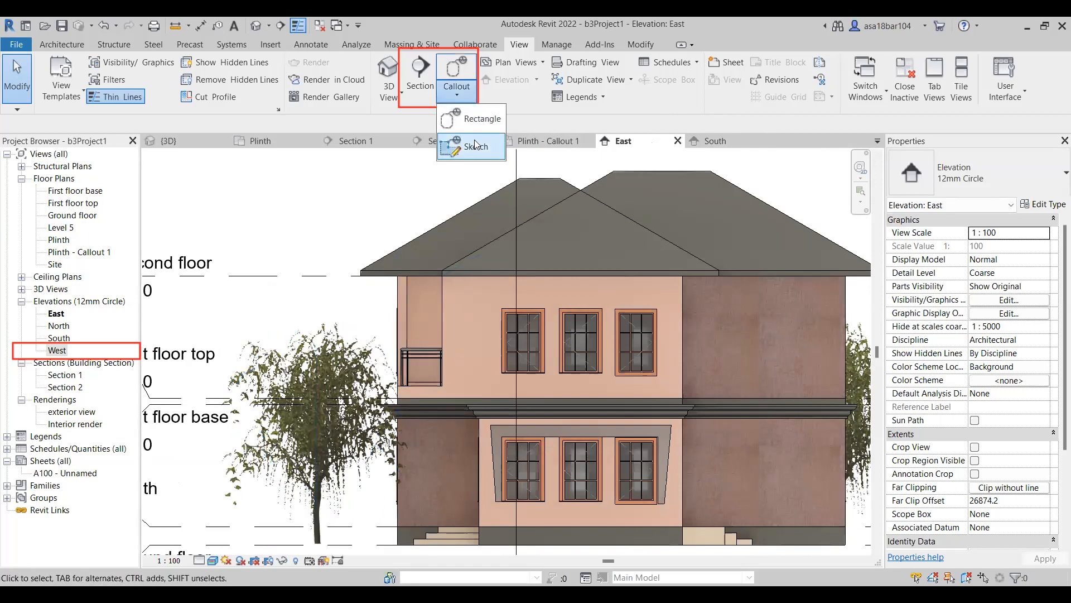
{"action": "scroll", "coordinate": [504, 274], "scroll_direction": "down", "scroll_amount": 2}
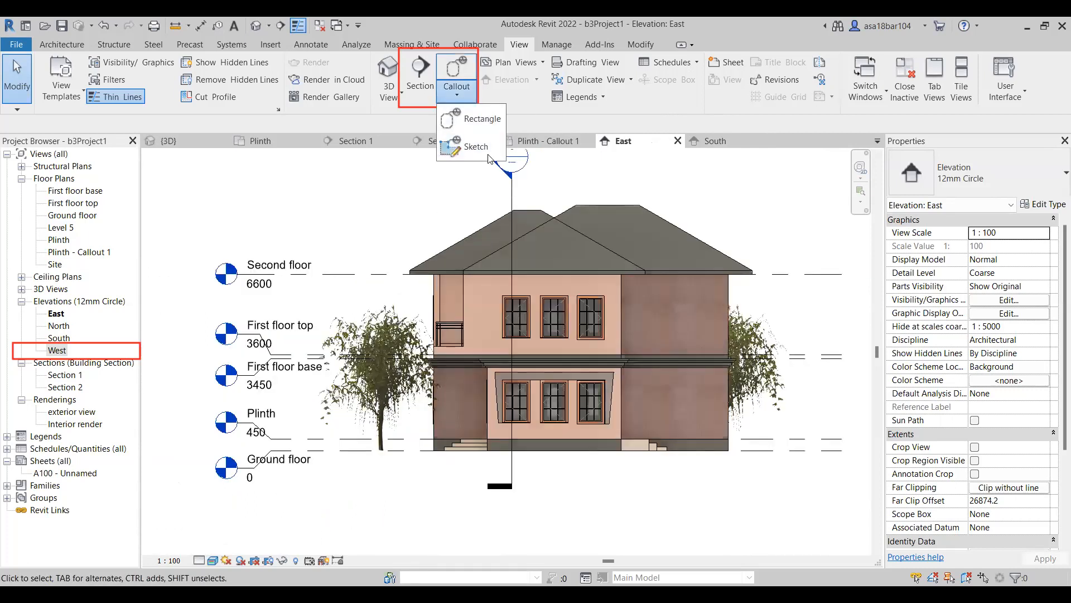
{"action": "left_click", "coordinate": [373, 205]}
{"action": "left_click", "coordinate": [366, 144]}
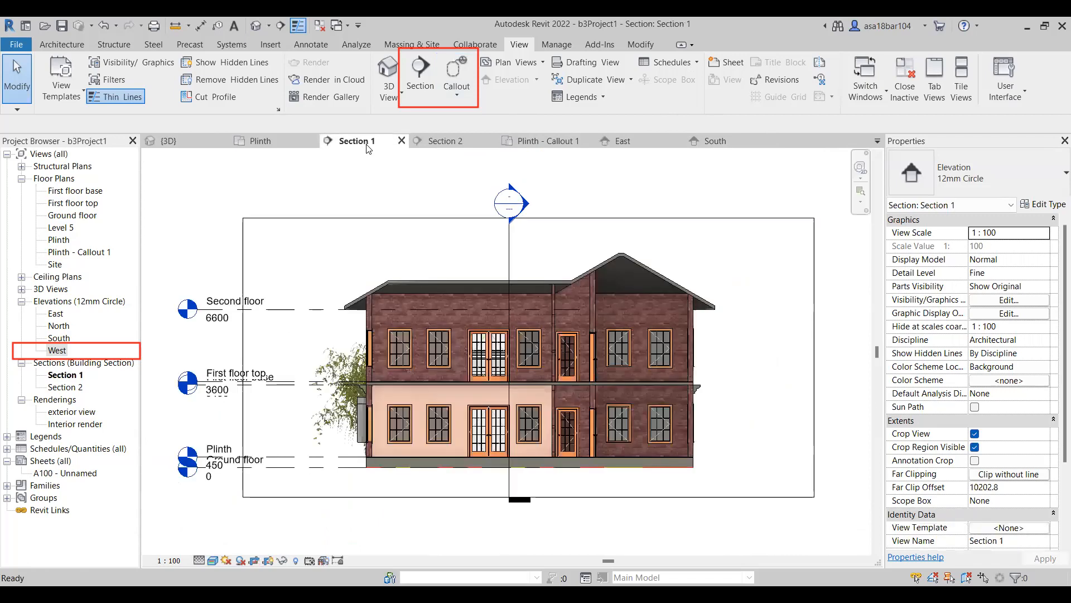
{"action": "left_click", "coordinate": [454, 141]}
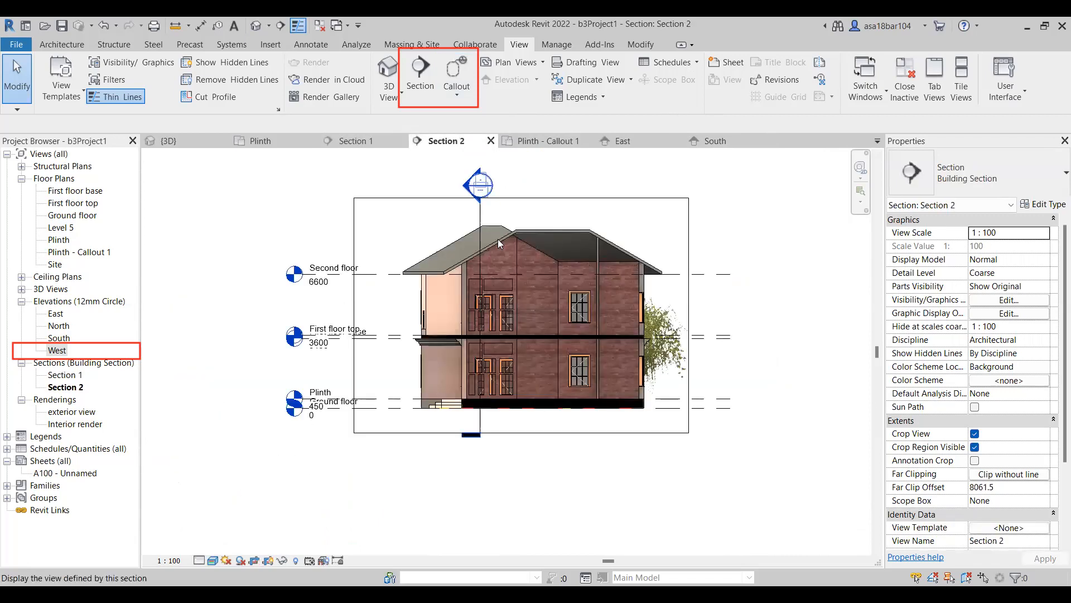
{"action": "scroll", "coordinate": [436, 287], "scroll_direction": "up", "scroll_amount": 3}
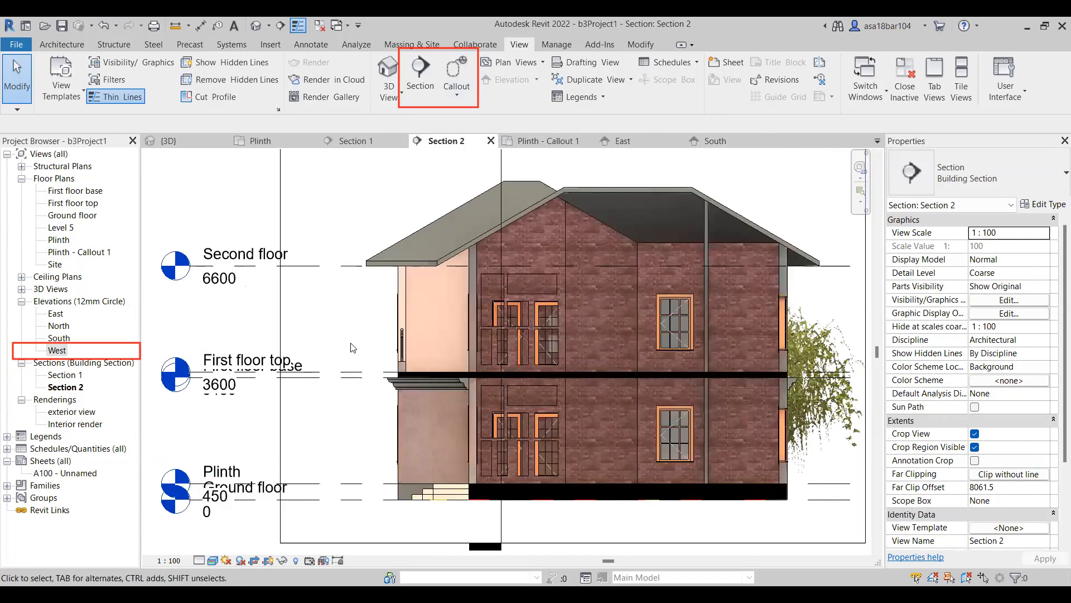
{"action": "scroll", "coordinate": [353, 348], "scroll_direction": "down", "scroll_amount": 1}
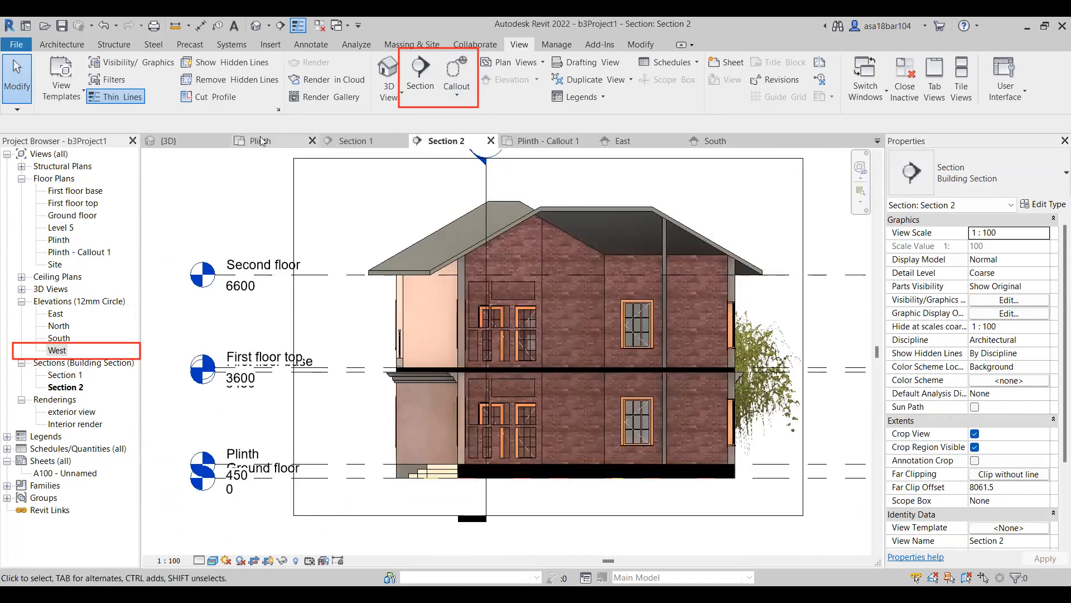
Flip the Section 2 line in the Plinth floor plan to look the opposite way and open the Section 2 view.
{"action": "left_click", "coordinate": [260, 140]}
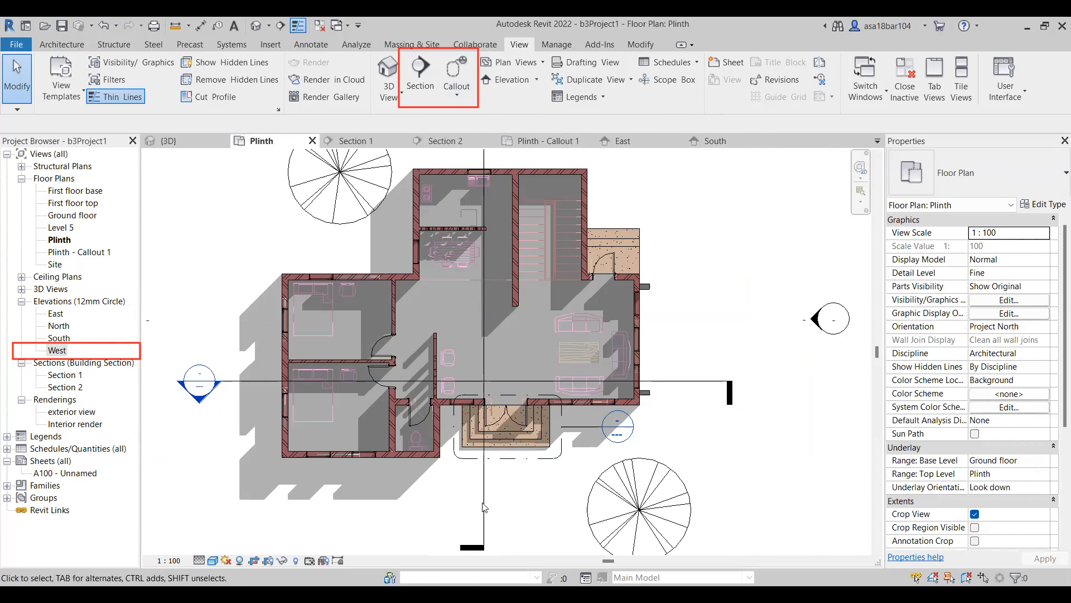
{"action": "left_click", "coordinate": [484, 507]}
{"action": "scroll", "coordinate": [484, 441], "scroll_direction": "down", "scroll_amount": 1}
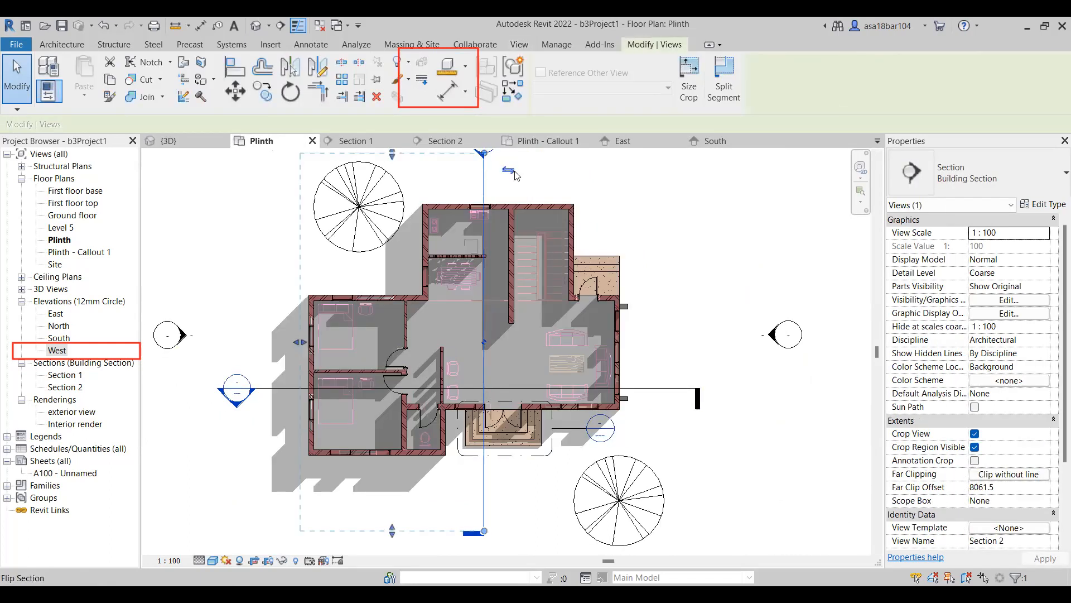
{"action": "left_click", "coordinate": [440, 141]}
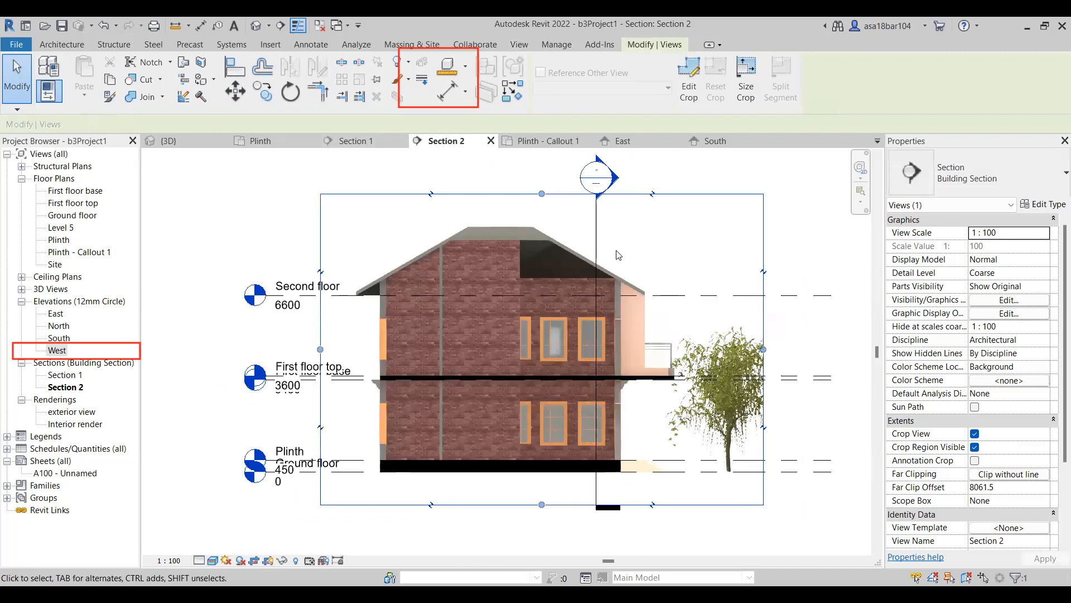
Hide the Section 1 marker line in the Section 2 view as an individual element.
{"action": "left_click", "coordinate": [597, 240]}
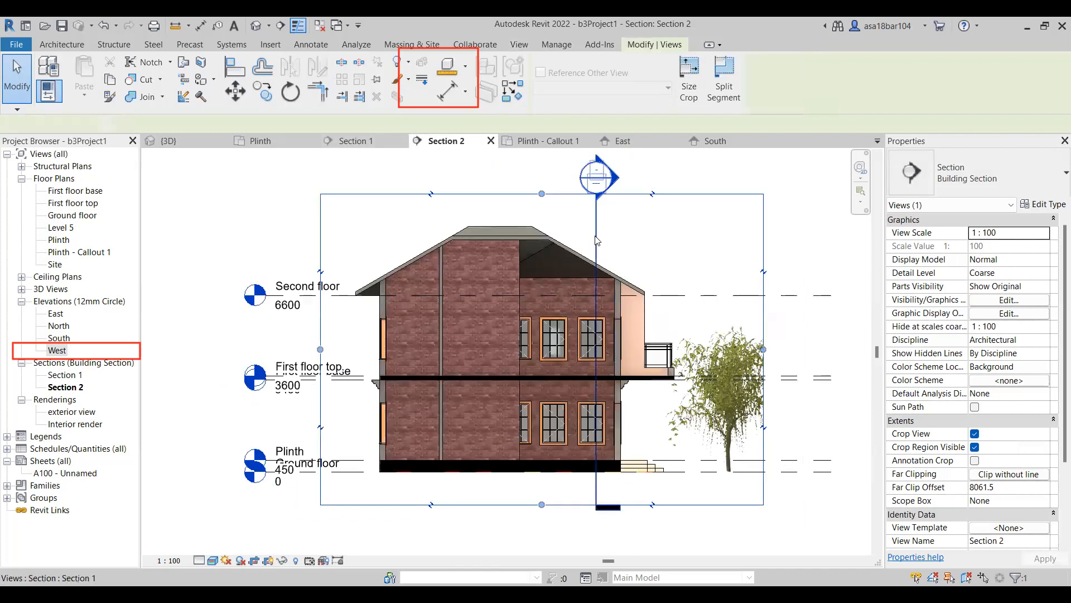
{"action": "right_click", "coordinate": [597, 345]}
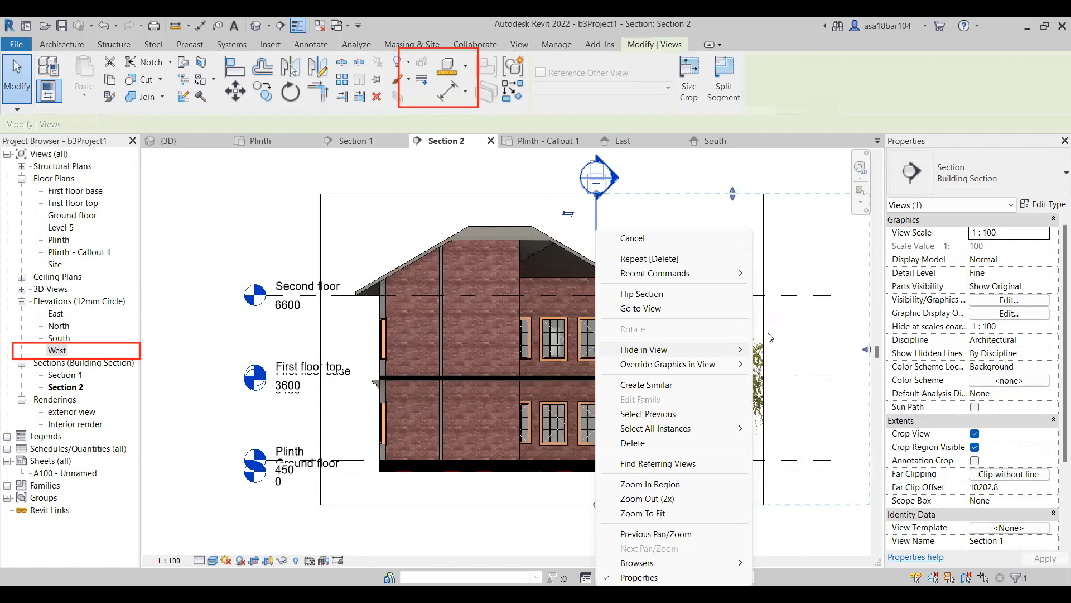
{"action": "left_click", "coordinate": [792, 350]}
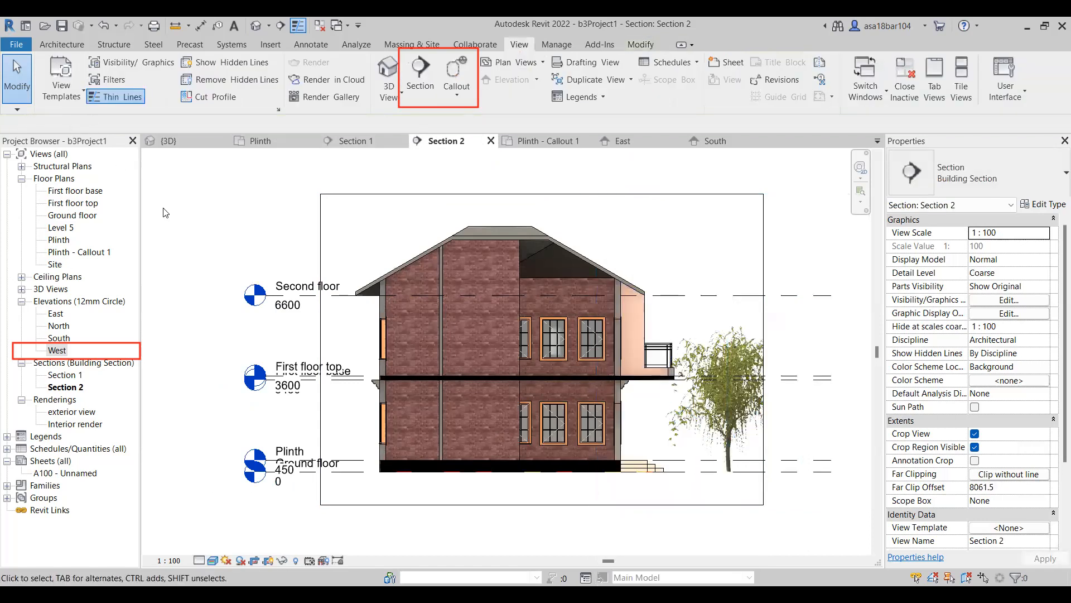
Create a rectangular callout in Section 2 around the balcony and entrance steps, from the roof edge to below ground level.
{"action": "left_click", "coordinate": [456, 95]}
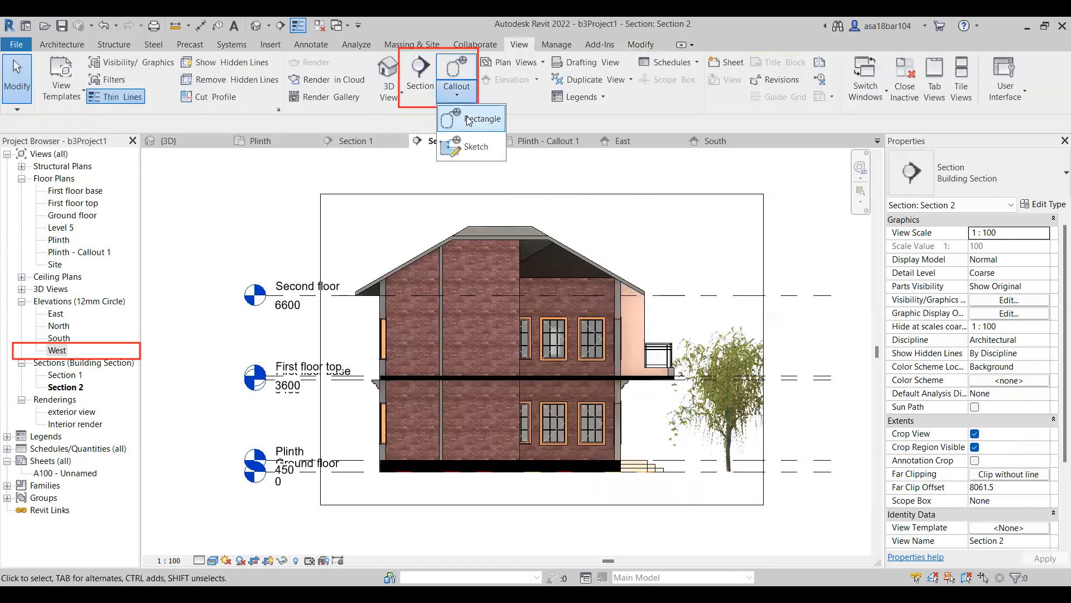
{"action": "left_click", "coordinate": [472, 119]}
{"action": "left_click", "coordinate": [603, 246]}
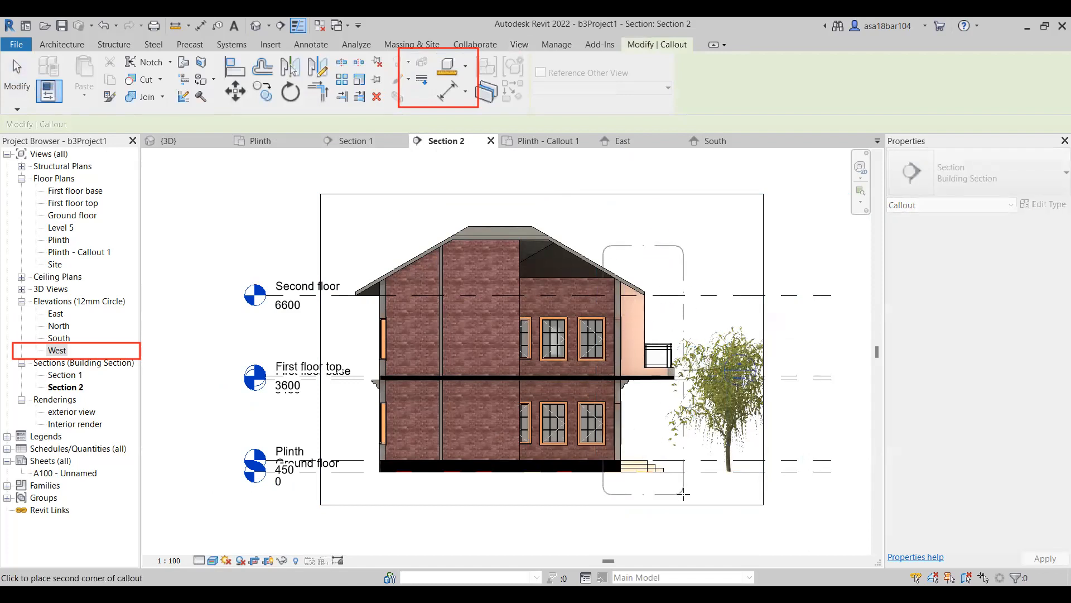
{"action": "left_click", "coordinate": [684, 494]}
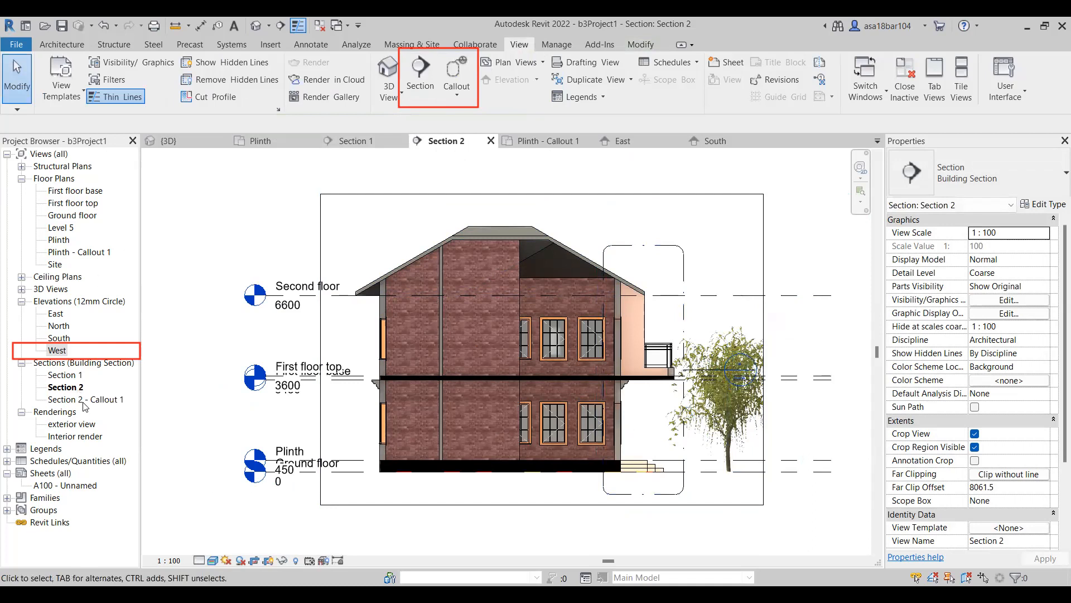
Open the Section 2 - Callout 1 view and set its detail level to Fine.
{"action": "left_click", "coordinate": [84, 401]}
{"action": "double_click", "coordinate": [96, 401]}
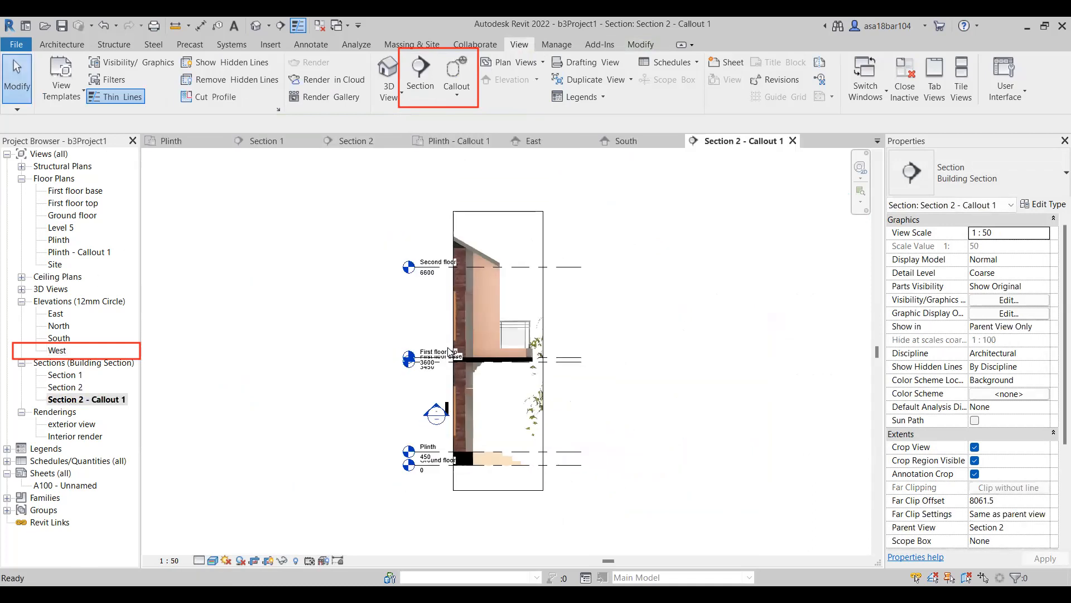
{"action": "scroll", "coordinate": [520, 260], "scroll_direction": "up", "scroll_amount": 2}
{"action": "scroll", "coordinate": [470, 379], "scroll_direction": "up", "scroll_amount": 3}
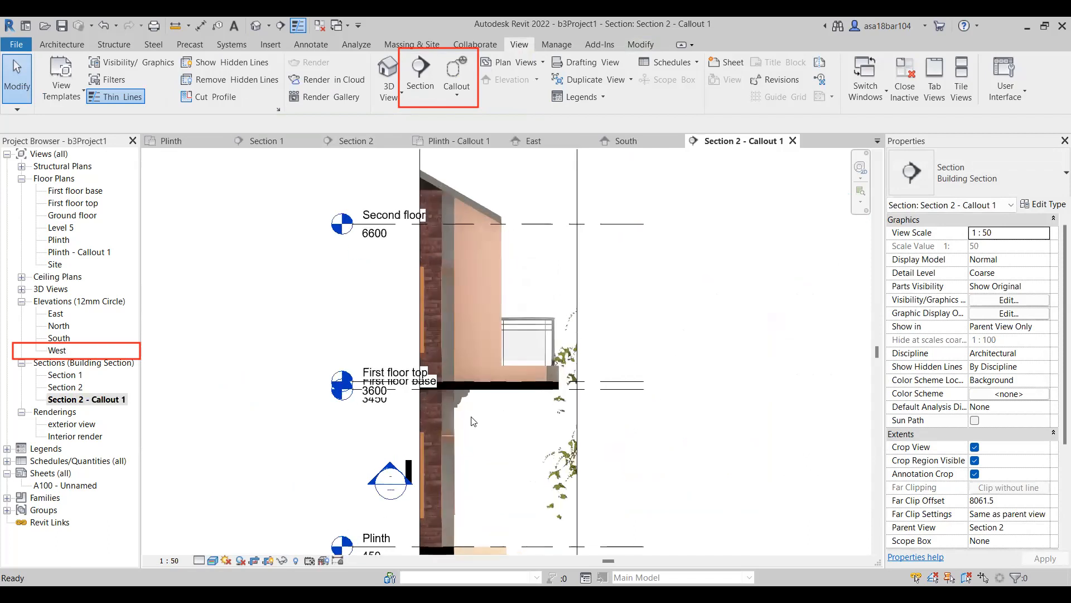
{"action": "scroll", "coordinate": [470, 379], "scroll_direction": "down", "scroll_amount": 2}
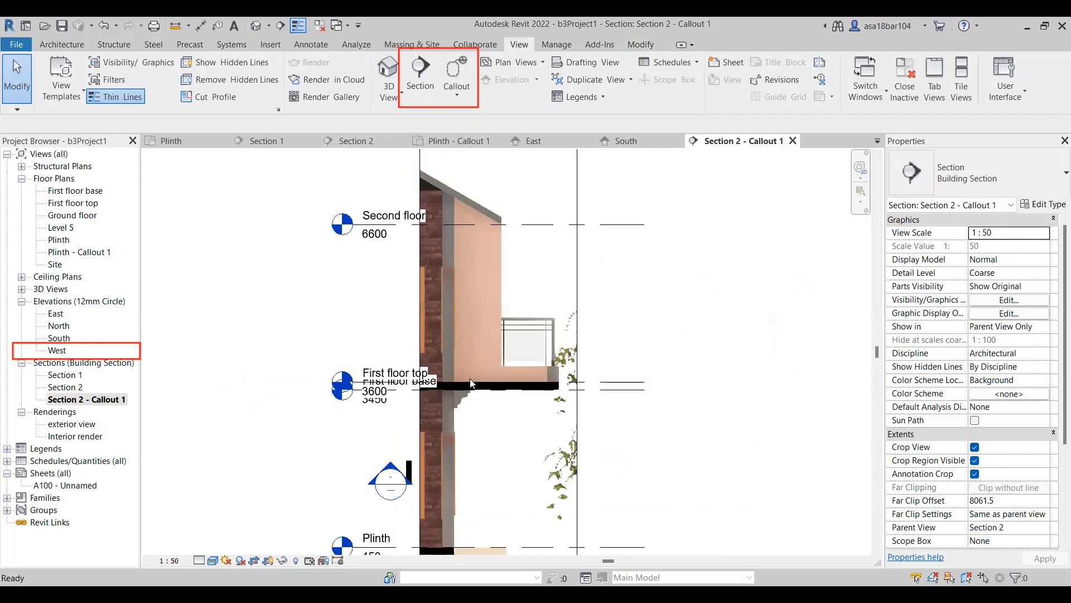
{"action": "left_click", "coordinate": [201, 560]}
{"action": "left_click", "coordinate": [218, 546]}
{"action": "scroll", "coordinate": [511, 358], "scroll_direction": "up", "scroll_amount": 4}
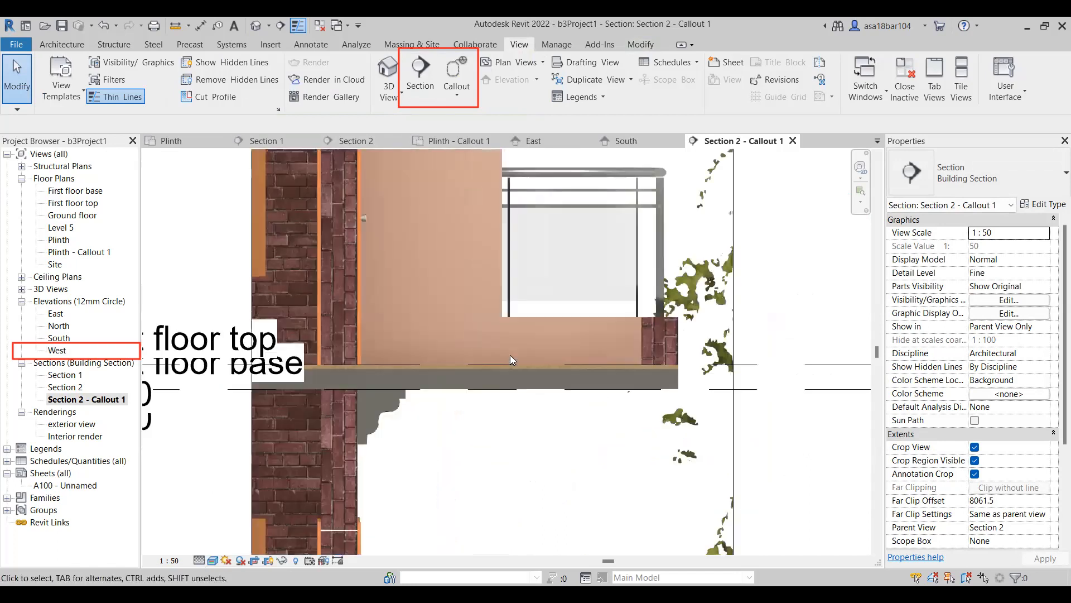
{"action": "scroll", "coordinate": [510, 360], "scroll_direction": "down", "scroll_amount": 5}
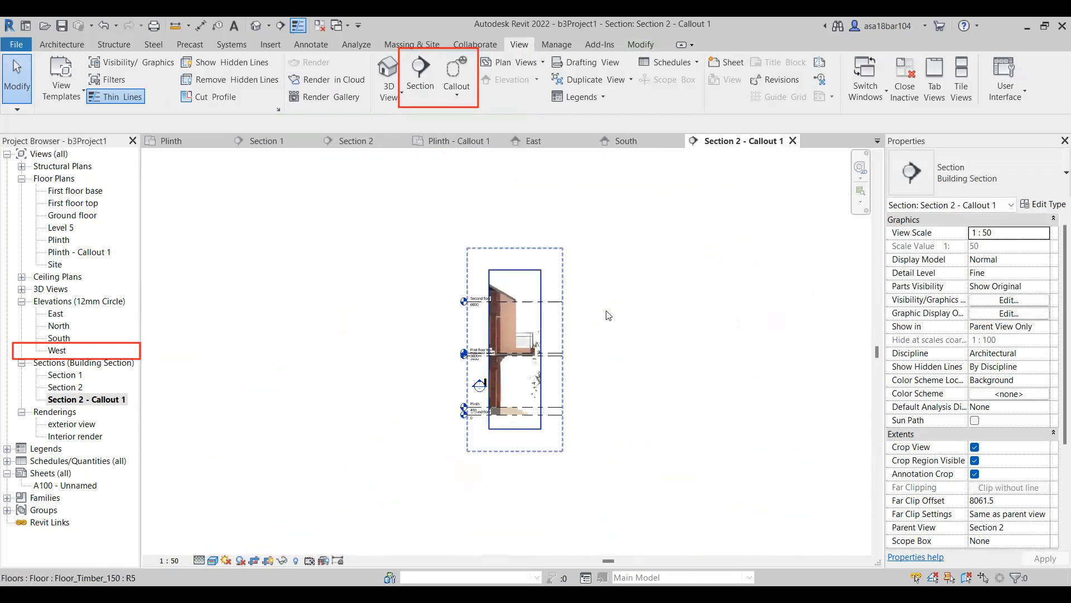
{"action": "scroll", "coordinate": [402, 405], "scroll_direction": "up", "scroll_amount": 3}
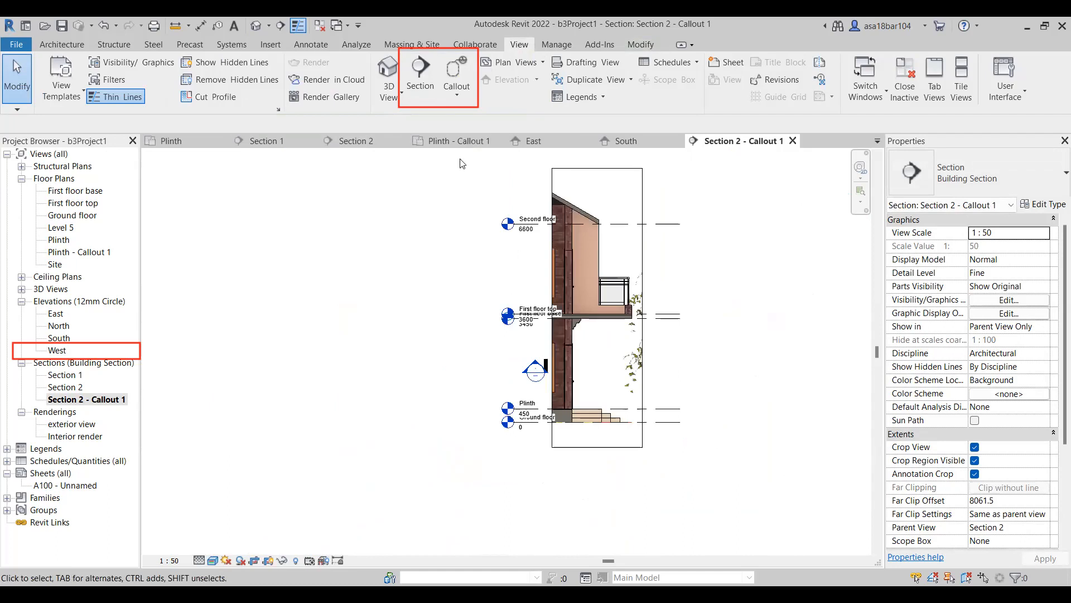
Hide the Section 2 marker line as an element in the Section 1 view.
{"action": "left_click", "coordinate": [452, 143]}
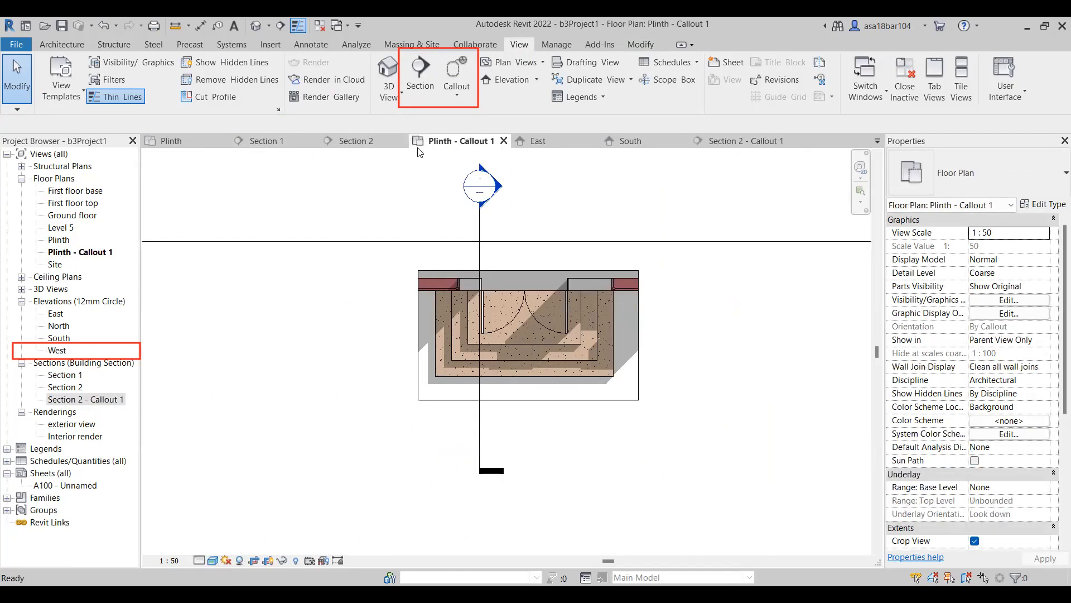
{"action": "left_click", "coordinate": [358, 141]}
{"action": "left_click", "coordinate": [276, 142]}
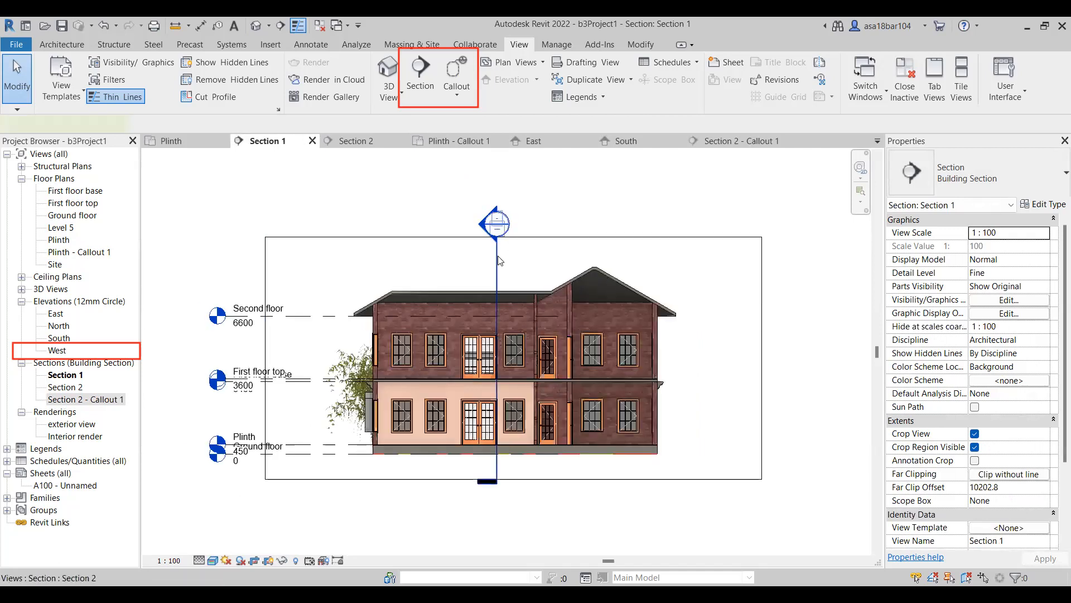
{"action": "left_click", "coordinate": [497, 261]}
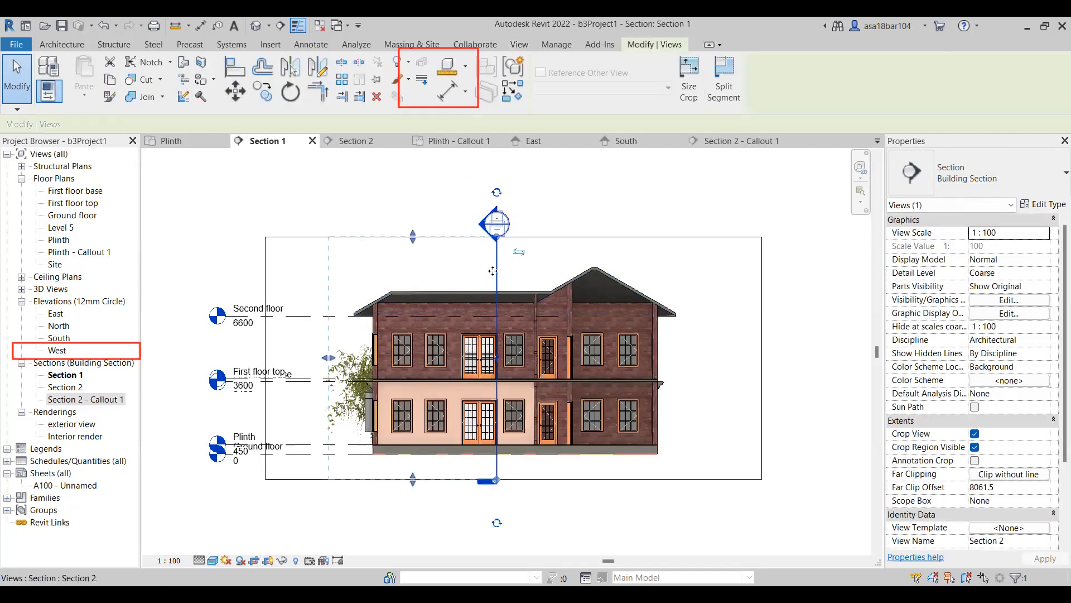
{"action": "right_click", "coordinate": [495, 254]}
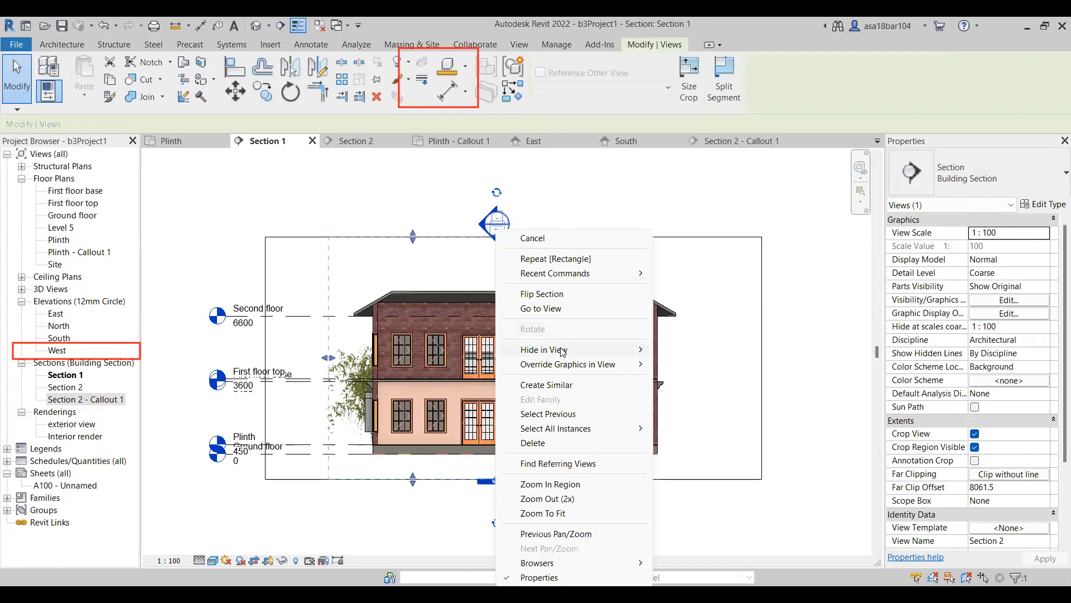
{"action": "mouse_move", "coordinate": [561, 350]}
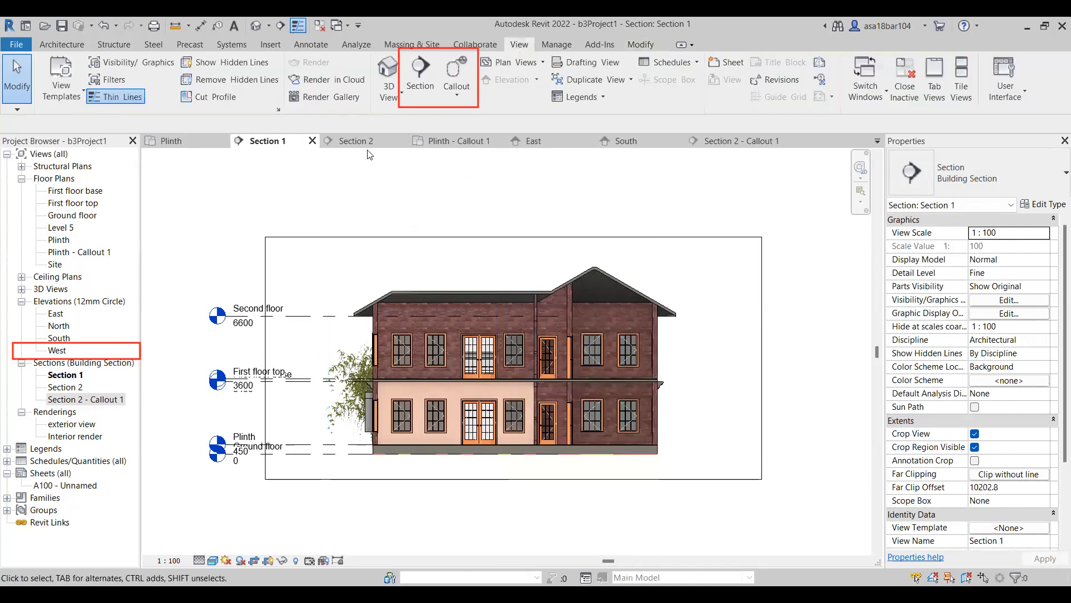
Hide the Section 1 marker line in the East elevation.
{"action": "left_click", "coordinate": [361, 140]}
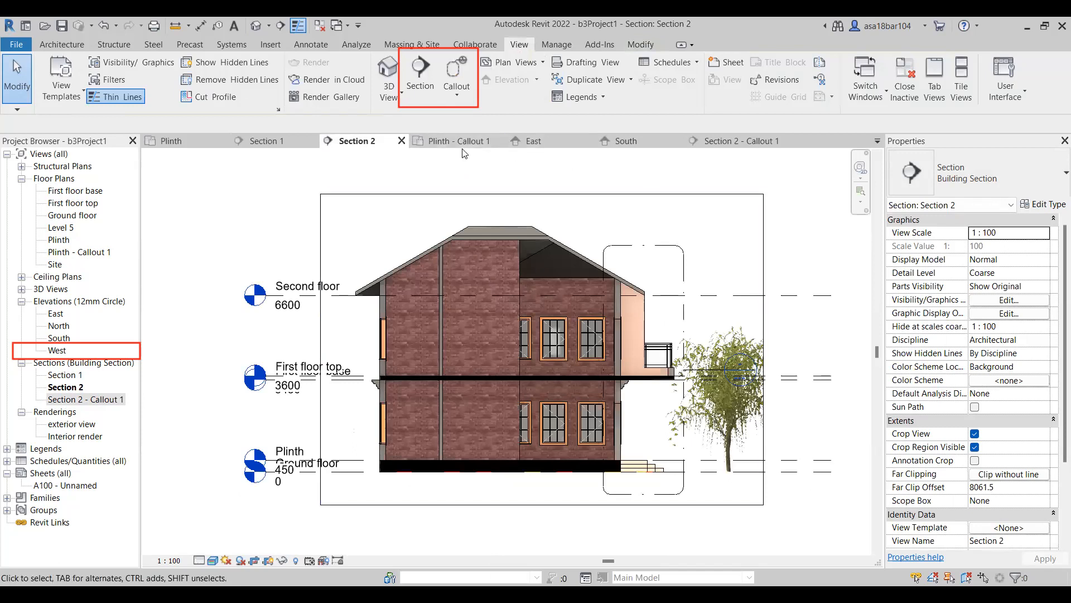
{"action": "left_click", "coordinate": [553, 143]}
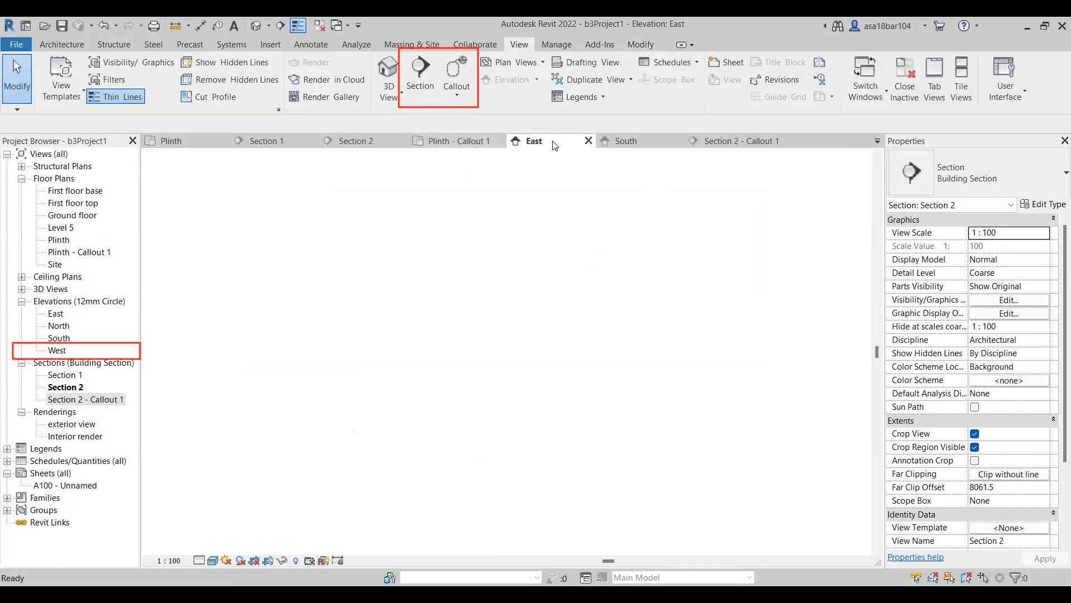
{"action": "left_click", "coordinate": [511, 199]}
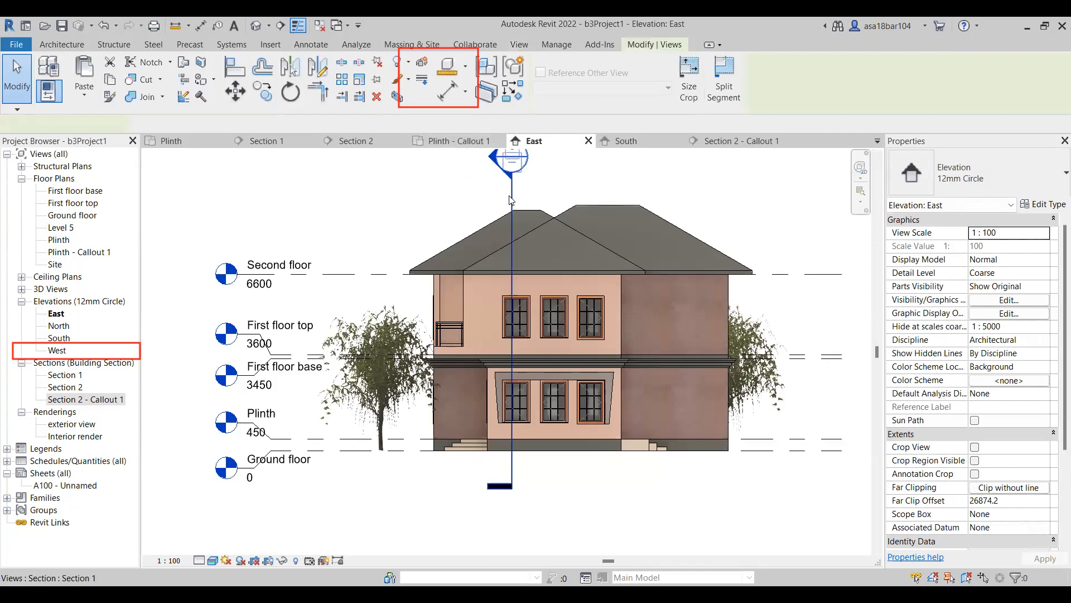
{"action": "right_click", "coordinate": [560, 322]}
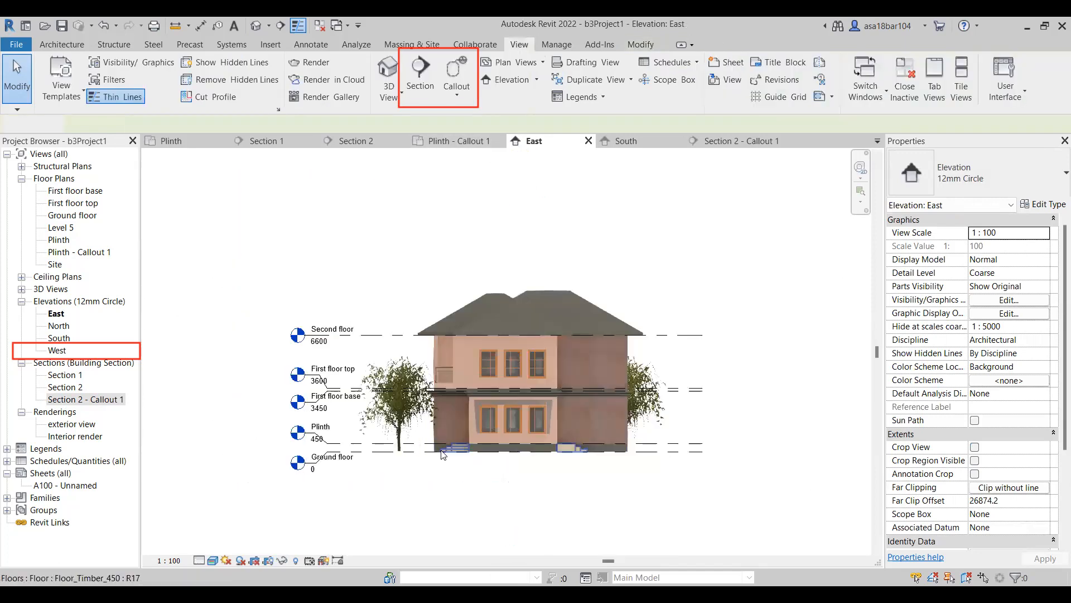
Hide the Section 2 marker line as an element in the South elevation.
{"action": "left_click", "coordinate": [638, 140]}
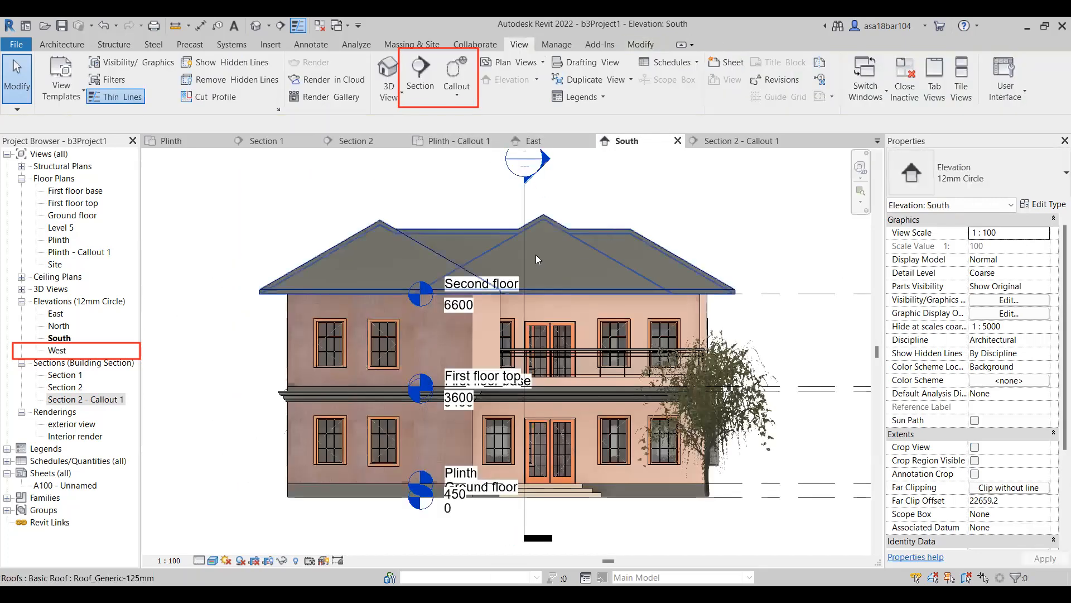
{"action": "left_click", "coordinate": [525, 204]}
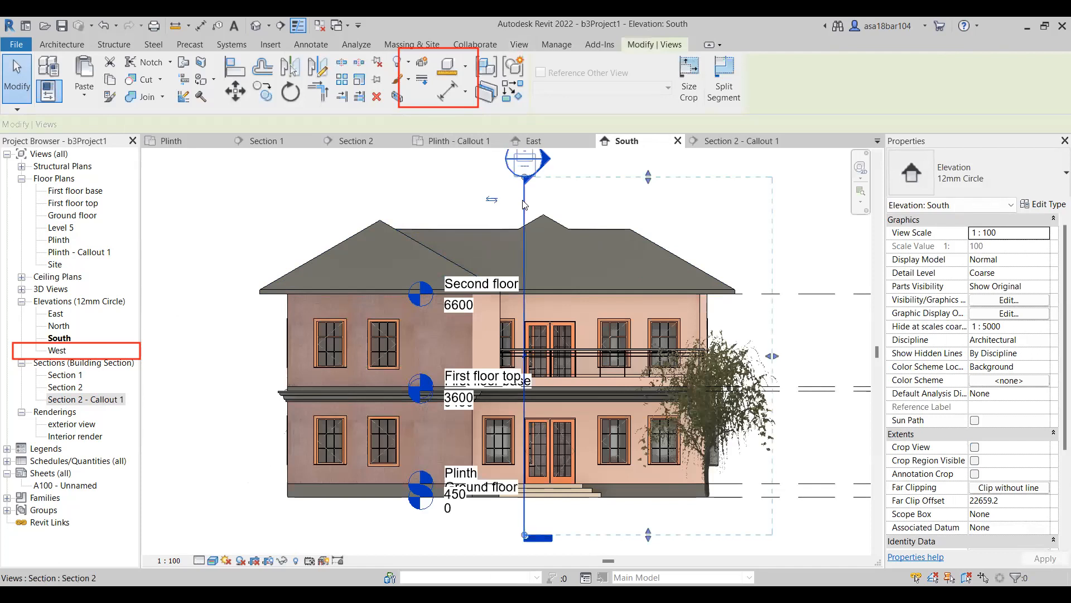
{"action": "right_click", "coordinate": [525, 204]}
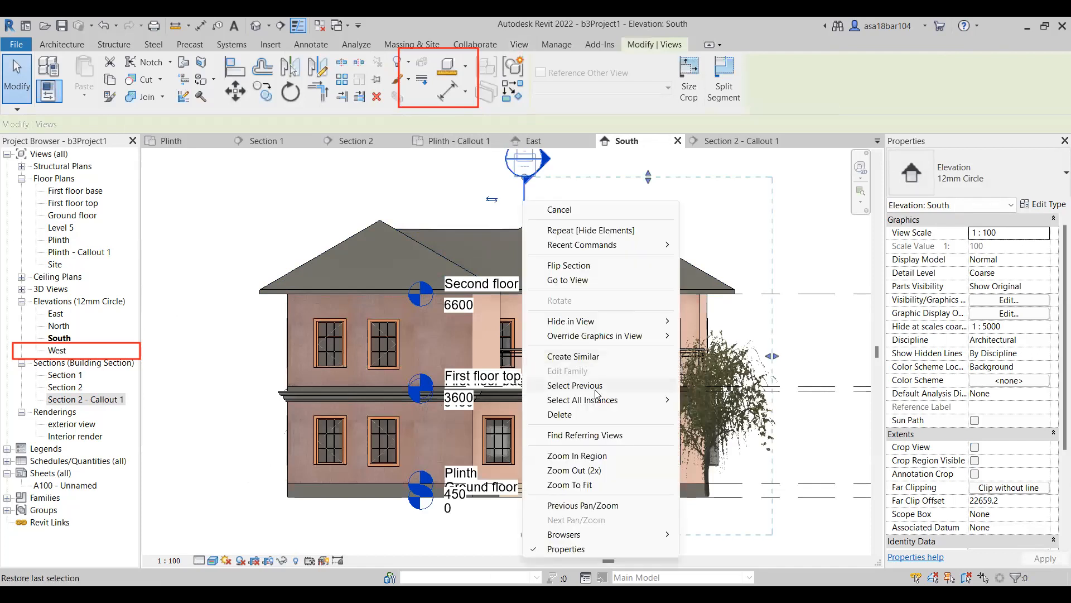
{"action": "mouse_move", "coordinate": [608, 326]}
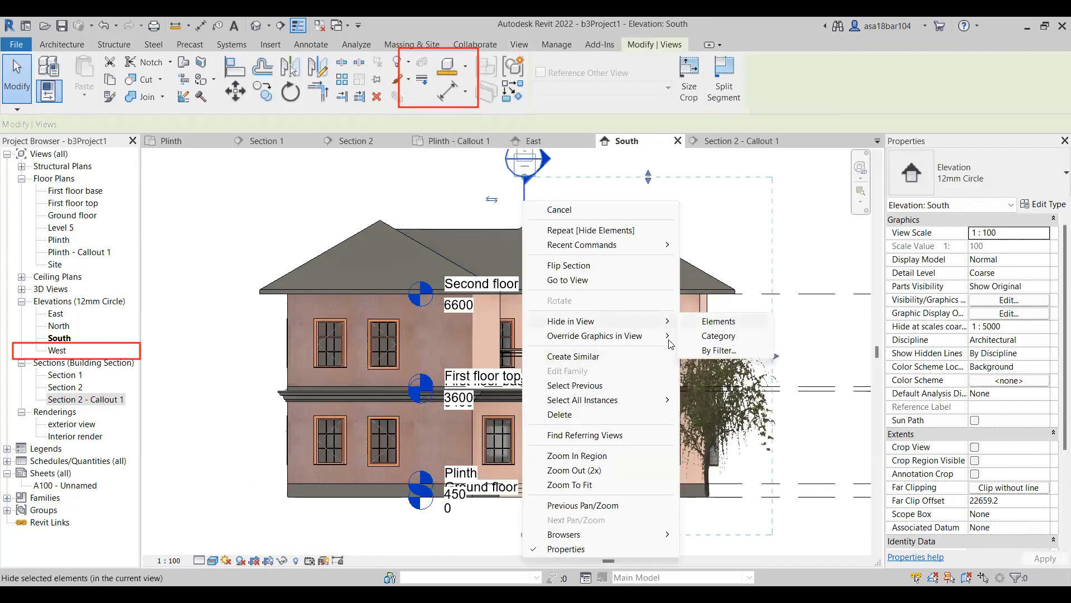
{"action": "left_click", "coordinate": [720, 321]}
Review the Section 2 - Callout 1 view and the Section 2 view.
{"action": "left_click", "coordinate": [720, 141]}
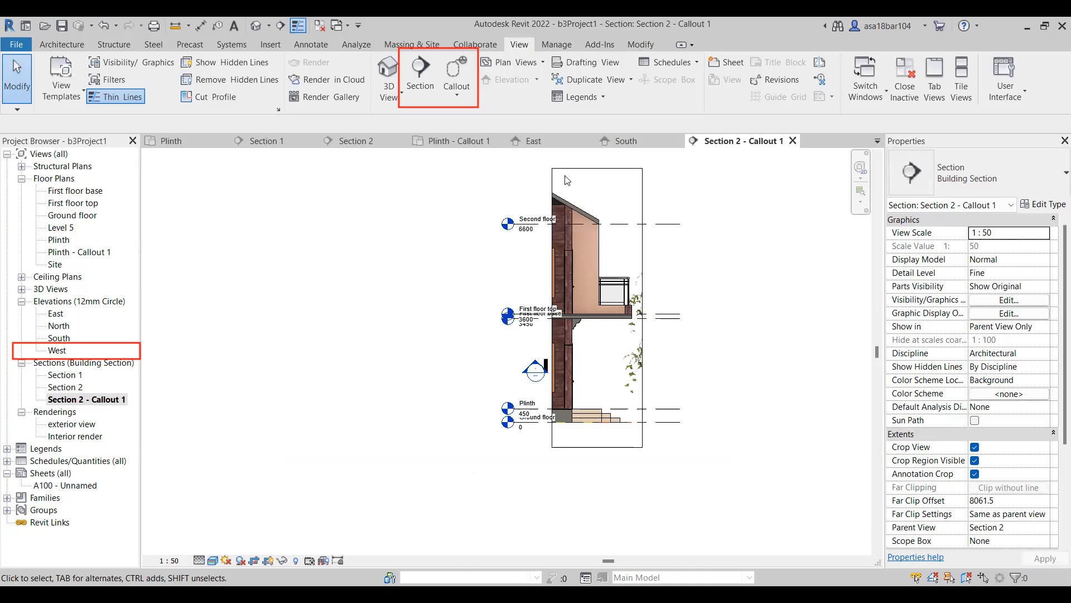
{"action": "left_click", "coordinate": [356, 141]}
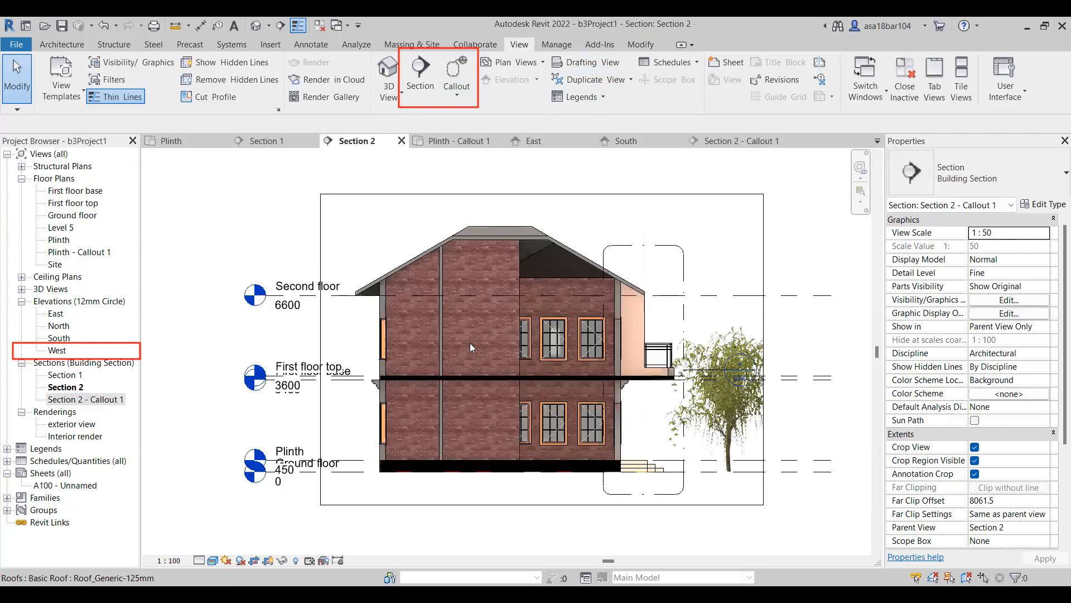
{"action": "scroll", "coordinate": [474, 384], "scroll_direction": "down", "scroll_amount": 3}
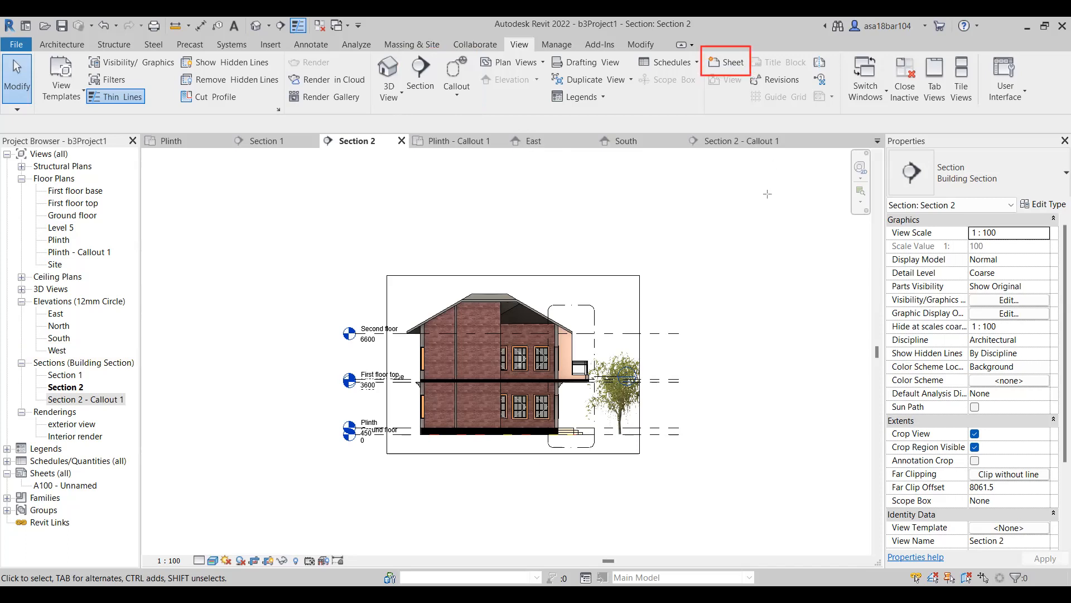
Create a new sheet using the Title_Blocks_A1_Metric : Standard title block.
{"action": "left_click", "coordinate": [729, 68]}
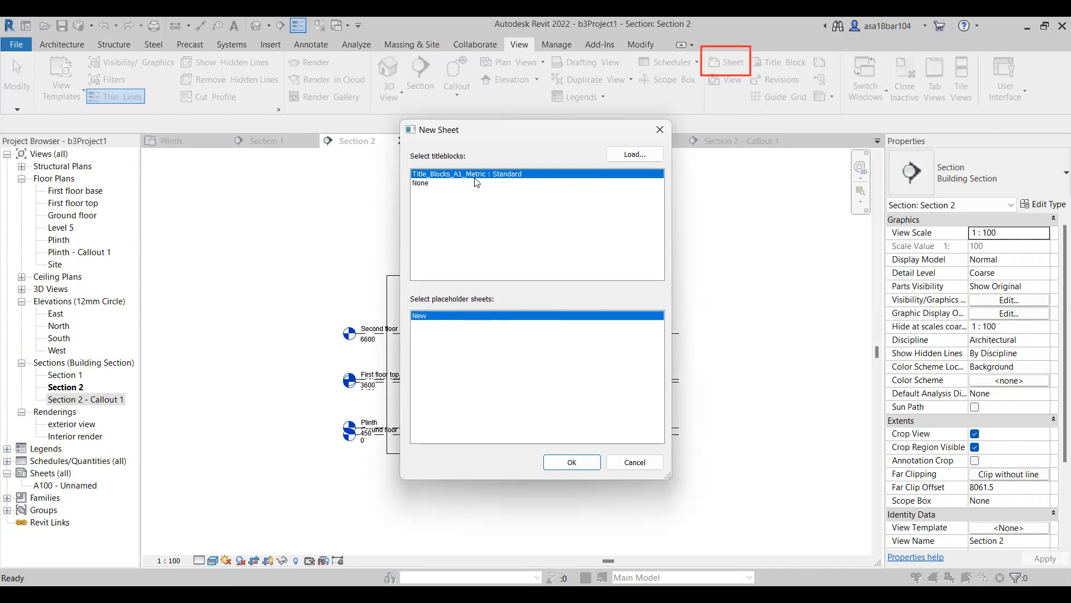
{"action": "left_click", "coordinate": [584, 463]}
{"action": "scroll", "coordinate": [509, 380], "scroll_direction": "up", "scroll_amount": 2}
{"action": "scroll", "coordinate": [493, 369], "scroll_direction": "down", "scroll_amount": 2}
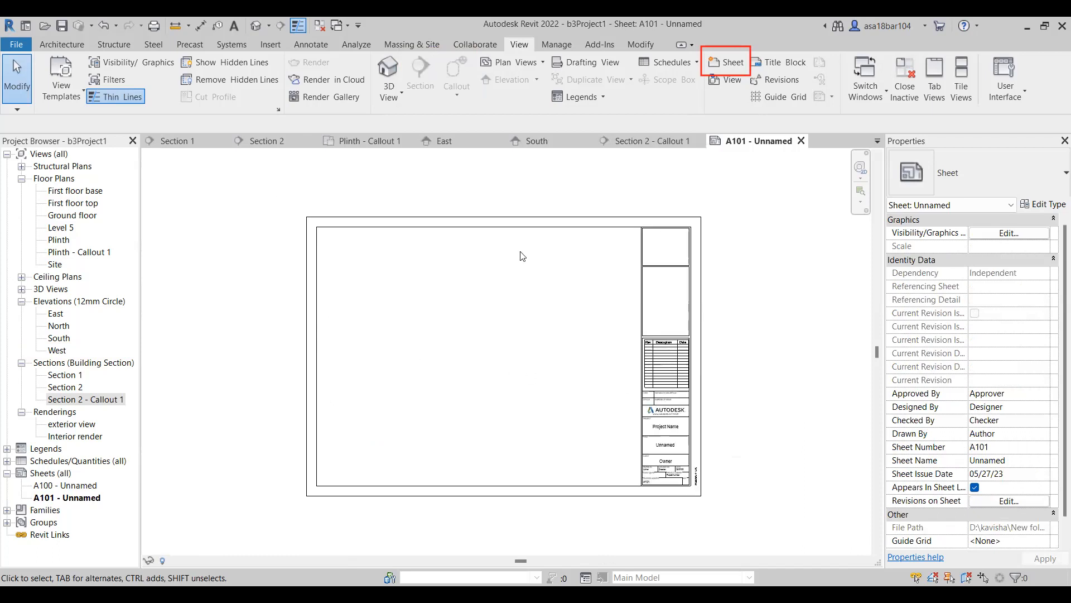
Open the sheet's title block family for editing, examine its border lines, revision schedule and name fields, and close the family.
{"action": "left_click", "coordinate": [509, 228]}
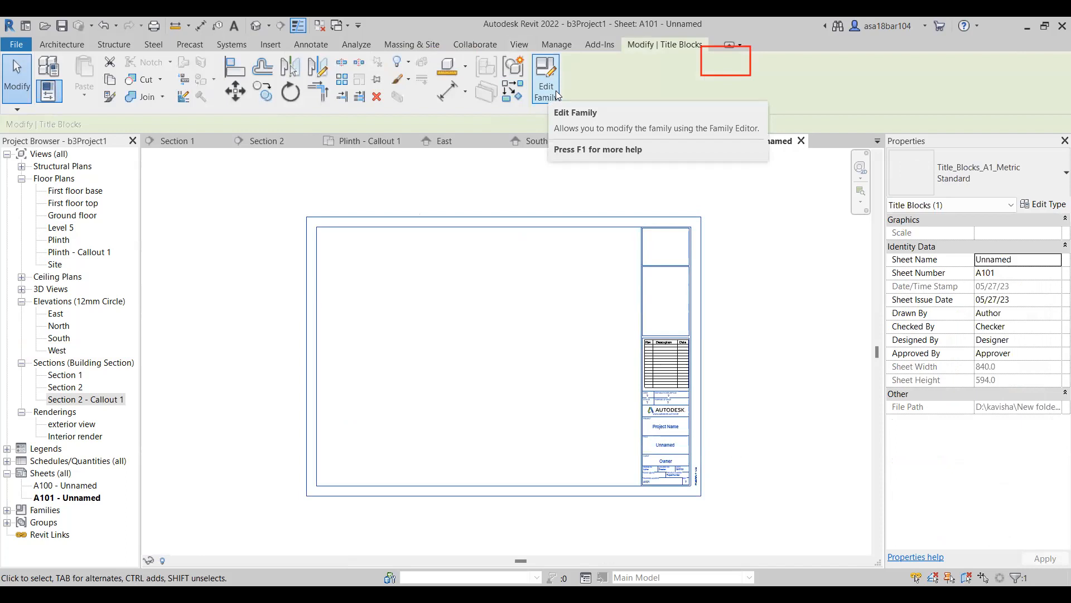
{"action": "left_click", "coordinate": [541, 83]}
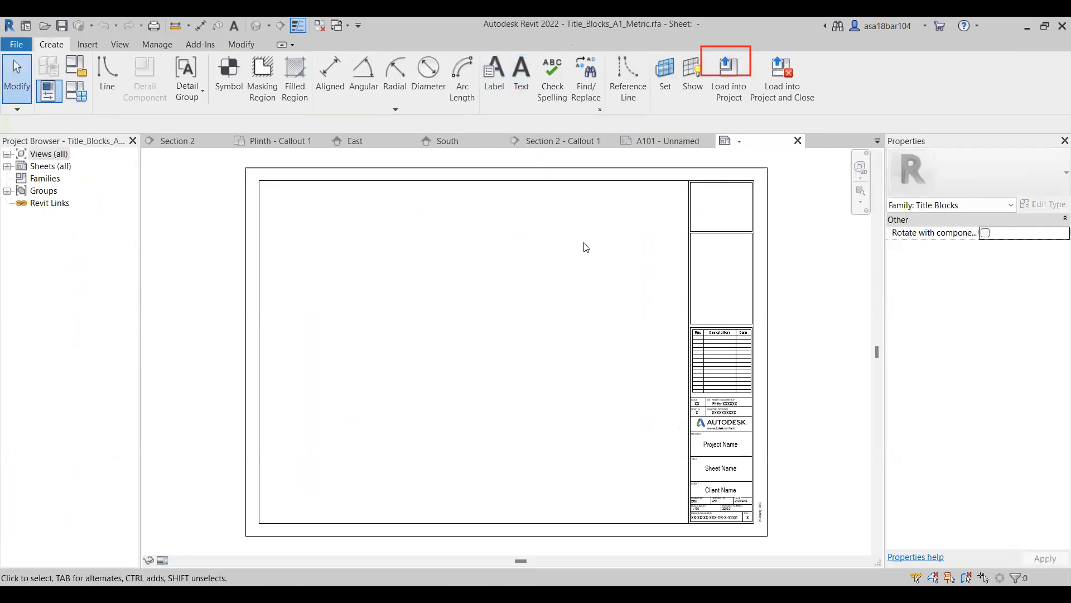
{"action": "left_click", "coordinate": [355, 180]}
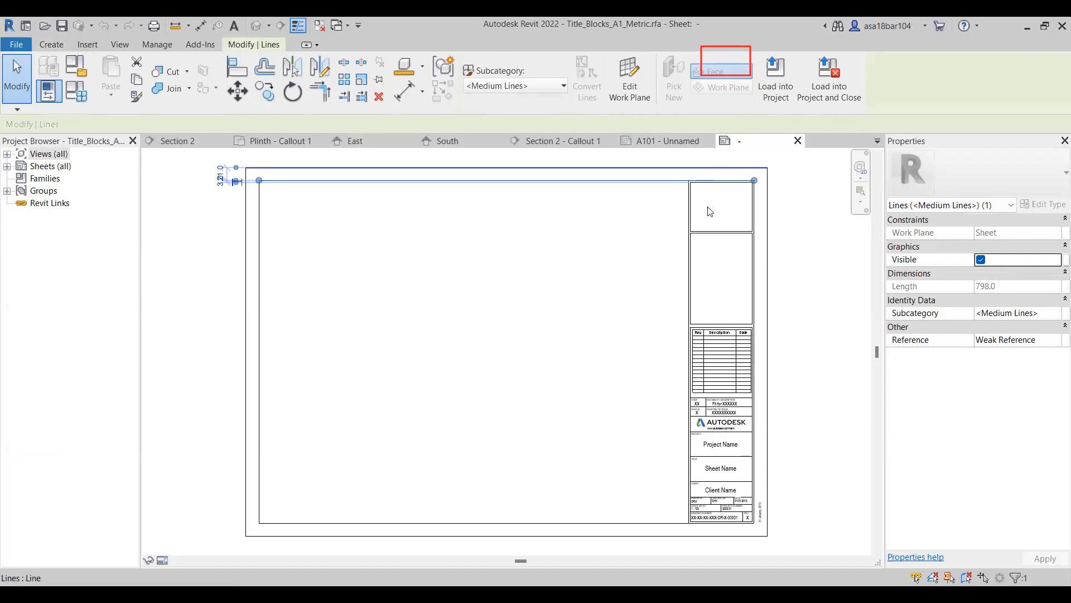
{"action": "scroll", "coordinate": [719, 211], "scroll_direction": "up", "scroll_amount": 1}
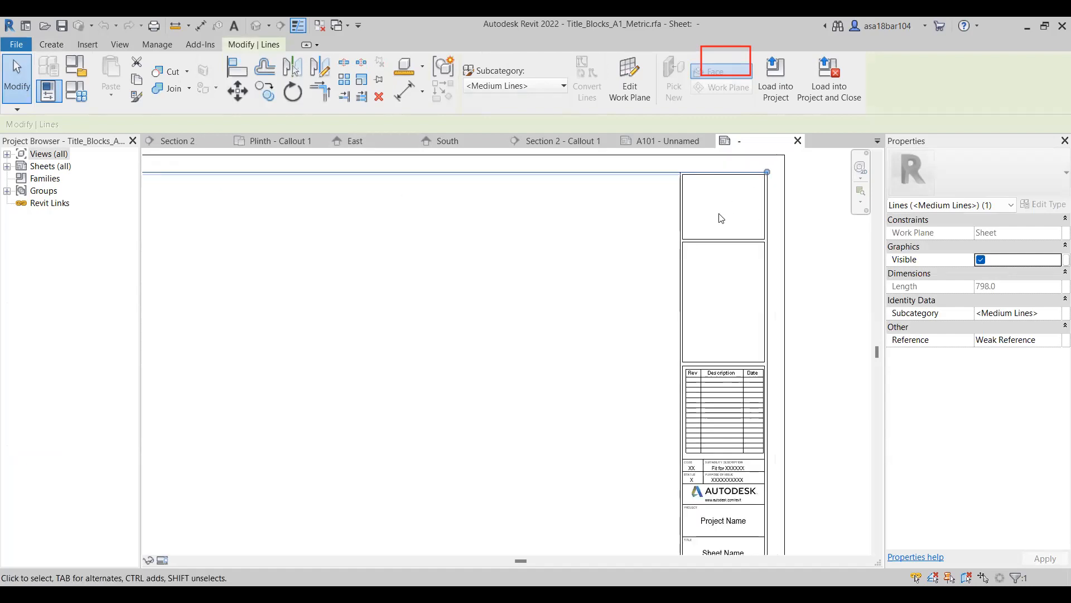
{"action": "scroll", "coordinate": [704, 205], "scroll_direction": "down", "scroll_amount": 1}
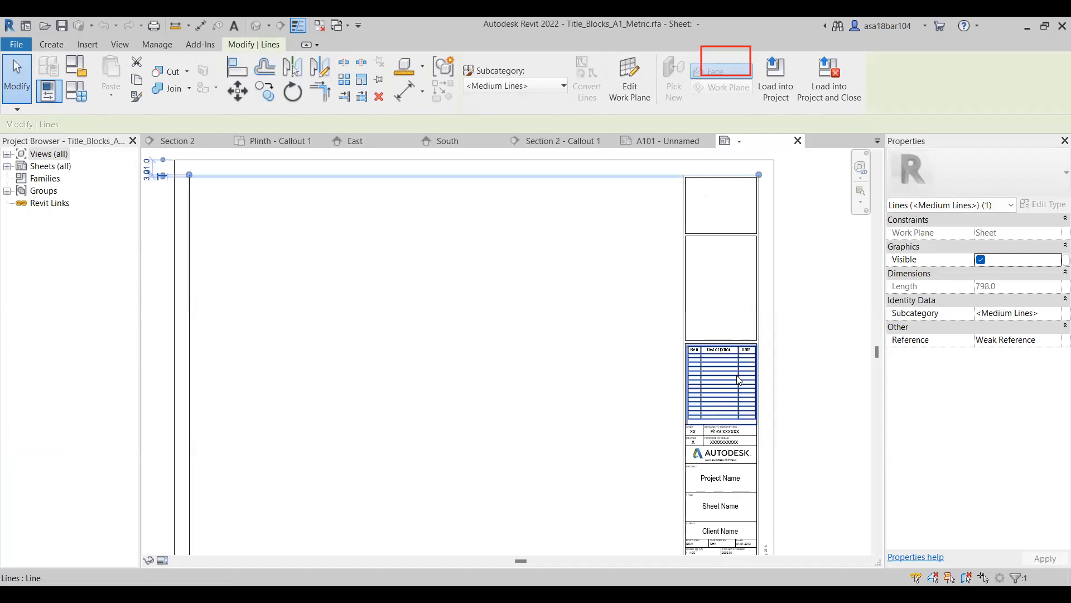
{"action": "scroll", "coordinate": [720, 341], "scroll_direction": "down", "scroll_amount": 1}
{"action": "scroll", "coordinate": [702, 336], "scroll_direction": "up", "scroll_amount": 2}
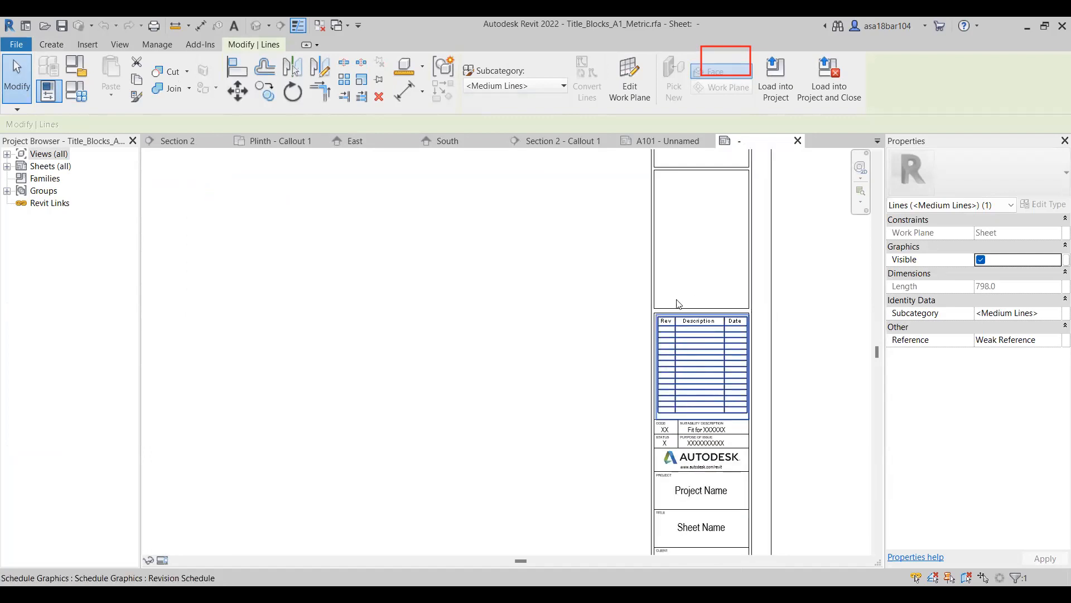
{"action": "scroll", "coordinate": [702, 307], "scroll_direction": "down", "scroll_amount": 2}
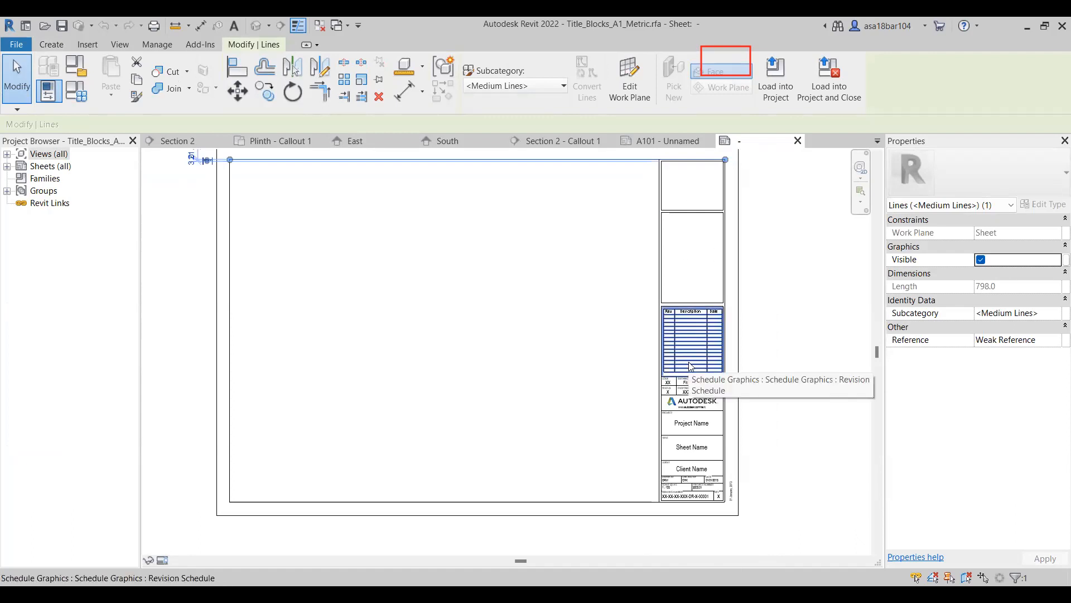
{"action": "scroll", "coordinate": [735, 408], "scroll_direction": "up", "scroll_amount": 1}
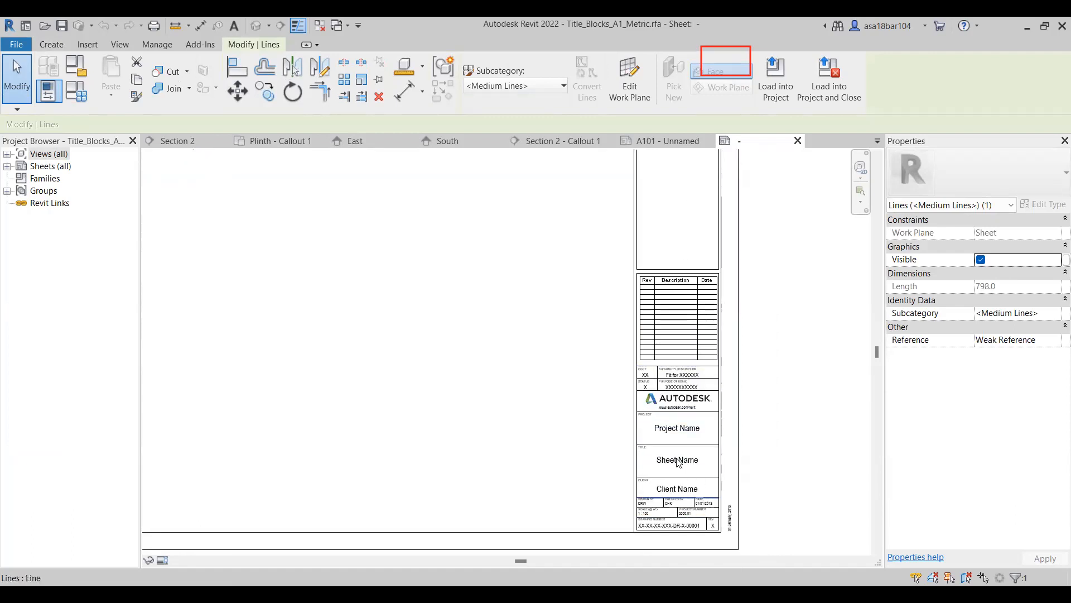
{"action": "scroll", "coordinate": [672, 437], "scroll_direction": "down", "scroll_amount": 1}
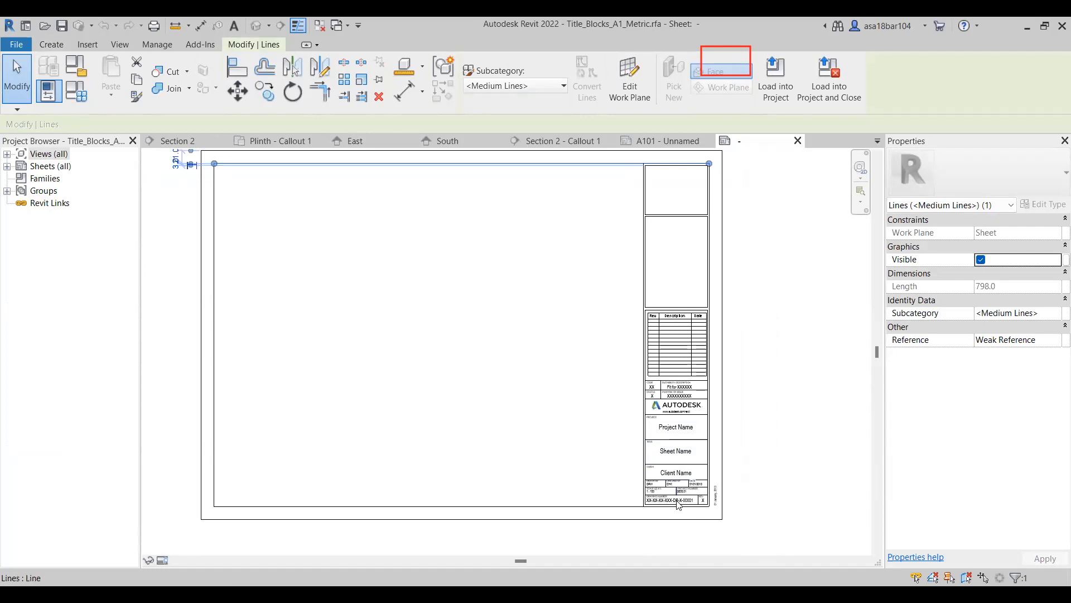
{"action": "scroll", "coordinate": [692, 521], "scroll_direction": "down", "scroll_amount": 1}
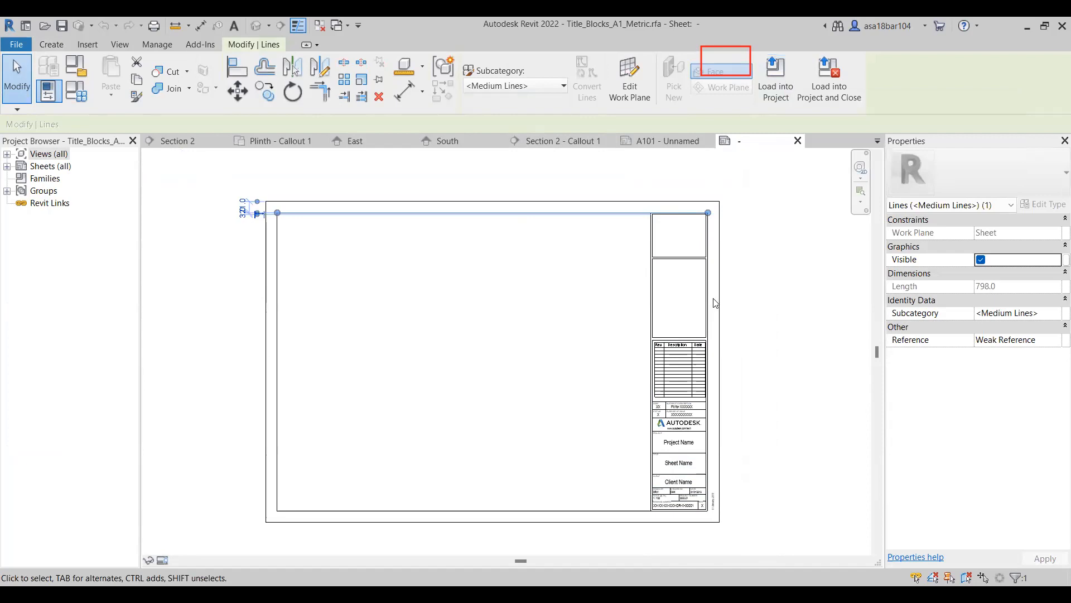
{"action": "left_click", "coordinate": [798, 141]}
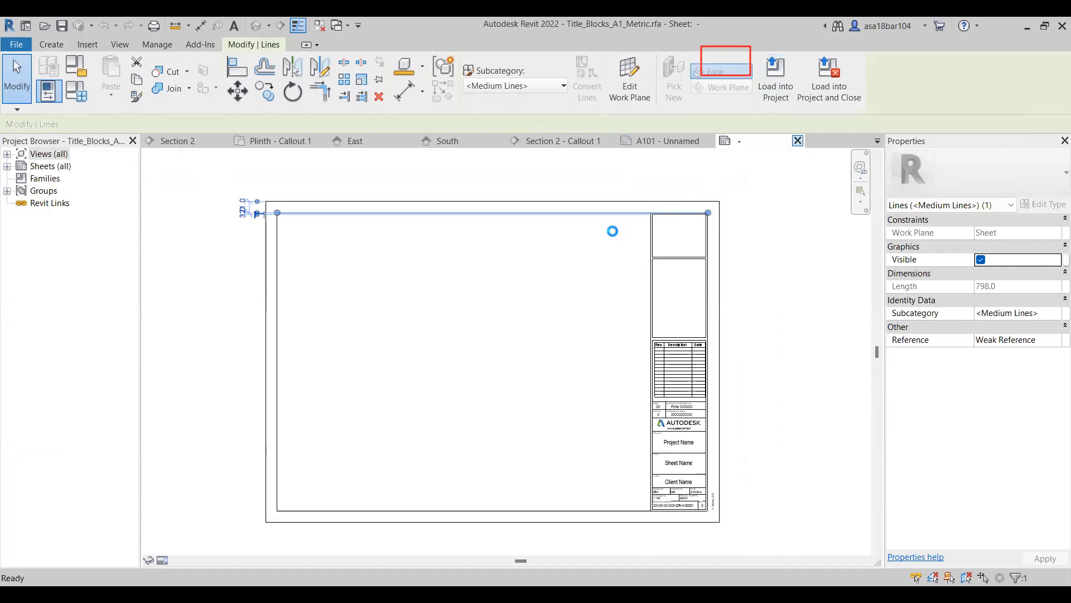
{"action": "left_click", "coordinate": [583, 321]}
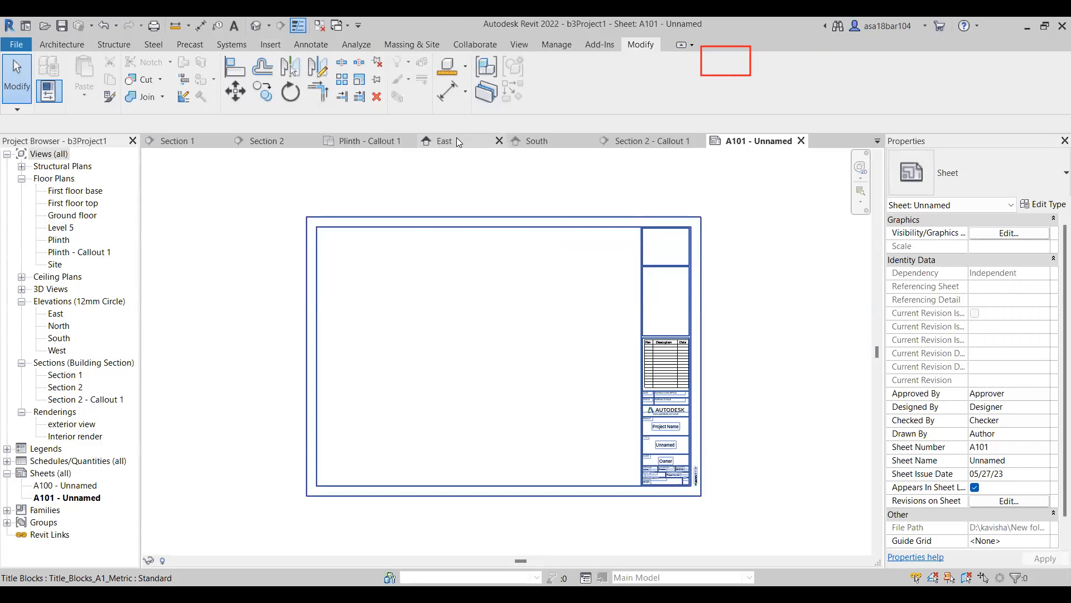
Start another new sheet and browse for a title block family to load, going to the Revit material folder on the D: drive.
{"action": "left_click", "coordinate": [518, 41]}
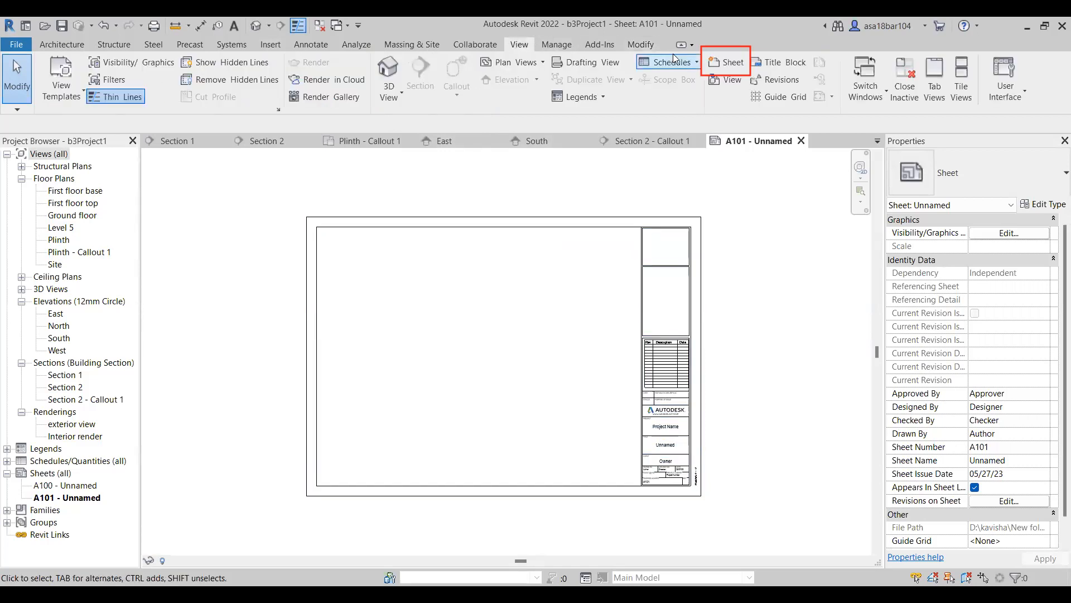
{"action": "left_click", "coordinate": [727, 66]}
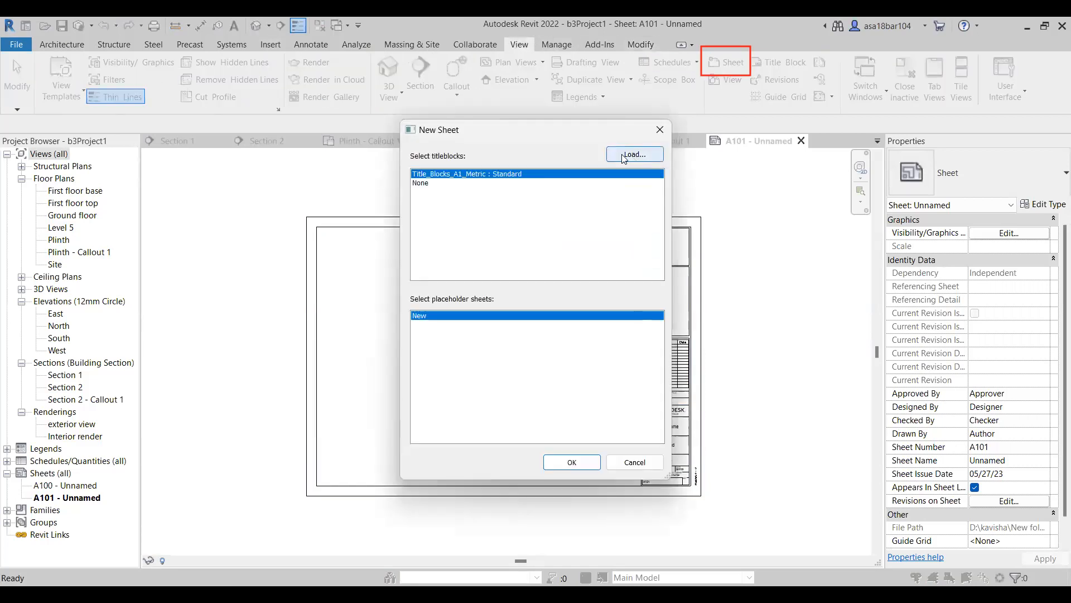
{"action": "left_click", "coordinate": [633, 159]}
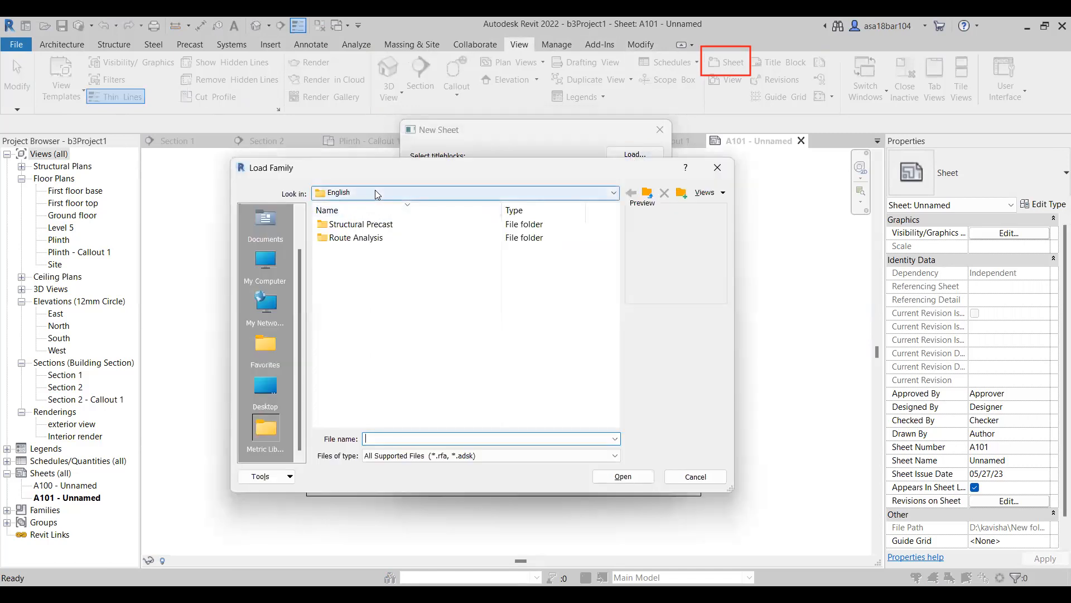
{"action": "left_click", "coordinate": [375, 190]}
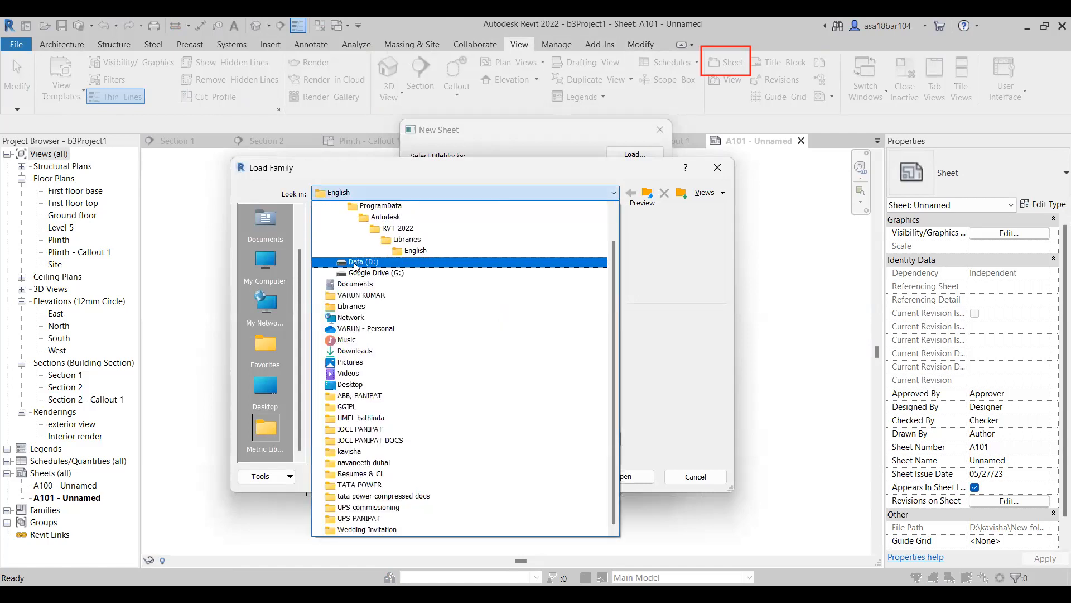
{"action": "left_click", "coordinate": [357, 262]}
{"action": "scroll", "coordinate": [342, 318], "scroll_direction": "down", "scroll_amount": 5}
{"action": "double_click", "coordinate": [343, 318]}
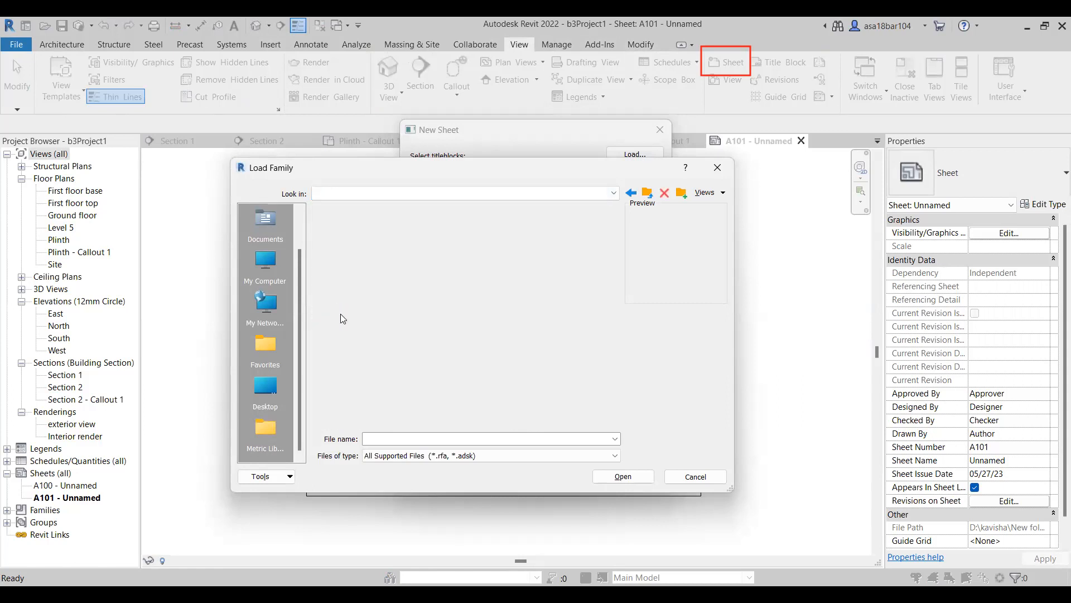
{"action": "left_click", "coordinate": [364, 240]}
{"action": "double_click", "coordinate": [364, 240]}
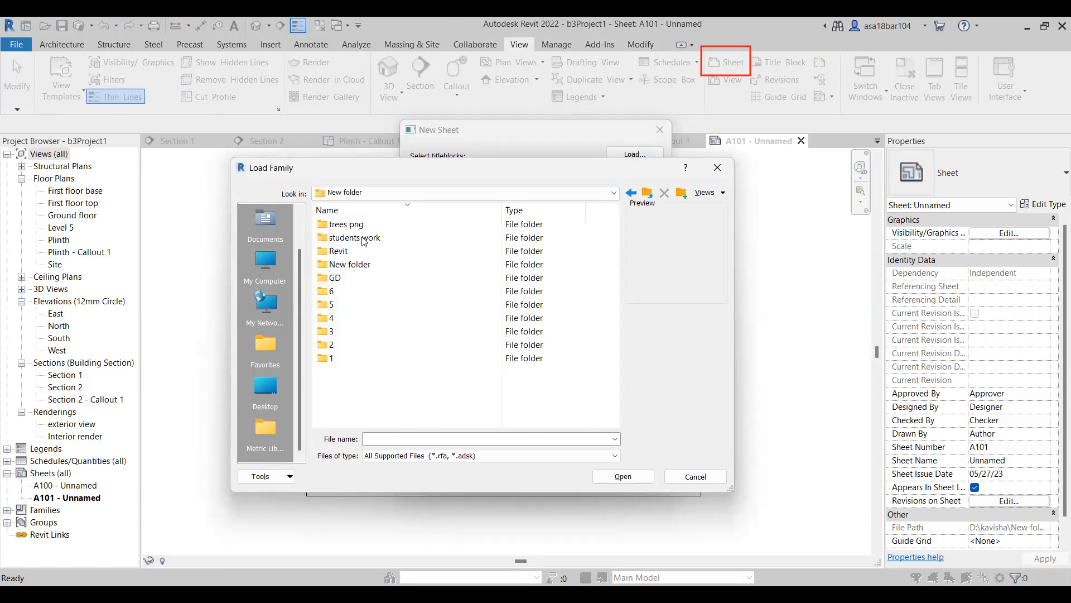
{"action": "double_click", "coordinate": [356, 249]}
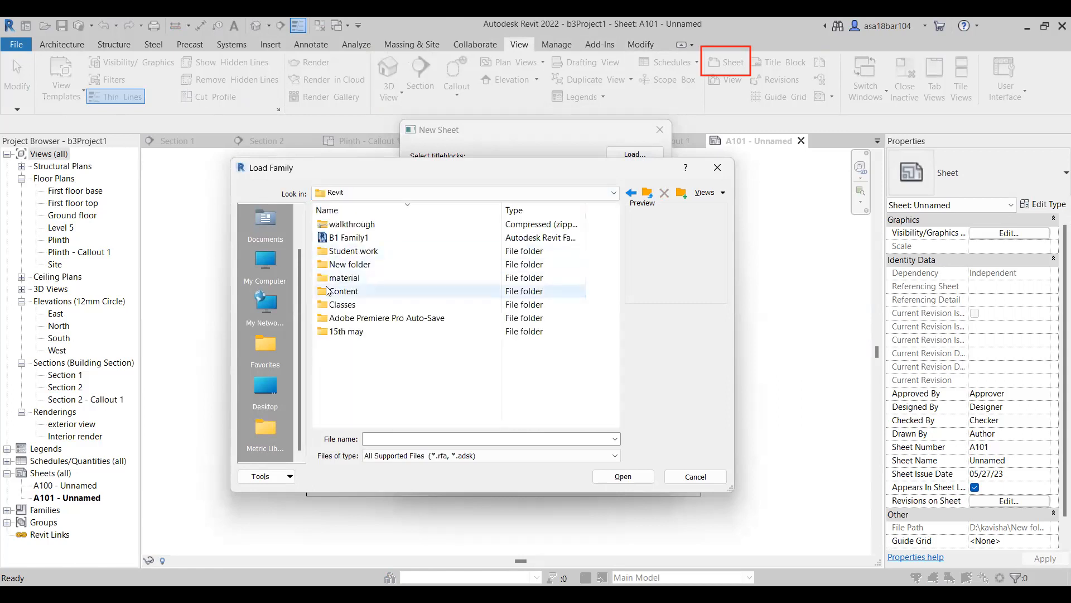
{"action": "left_click", "coordinate": [353, 277]}
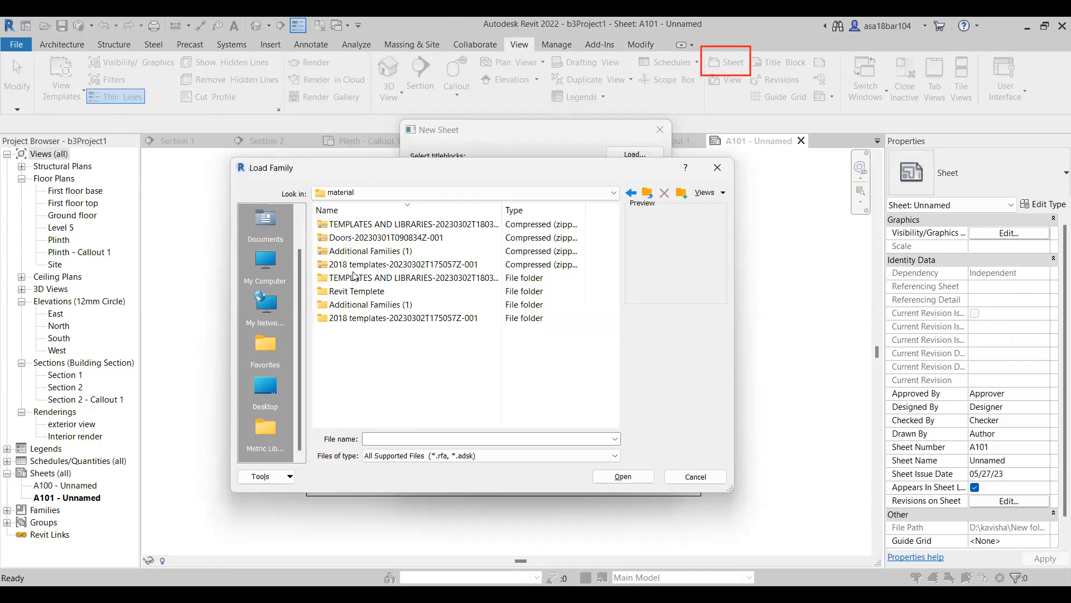
Open the India library's Titleblocks folder inside TEMPLATES AND LIBRARIES.
{"action": "left_click", "coordinate": [345, 279]}
{"action": "double_click", "coordinate": [345, 281]}
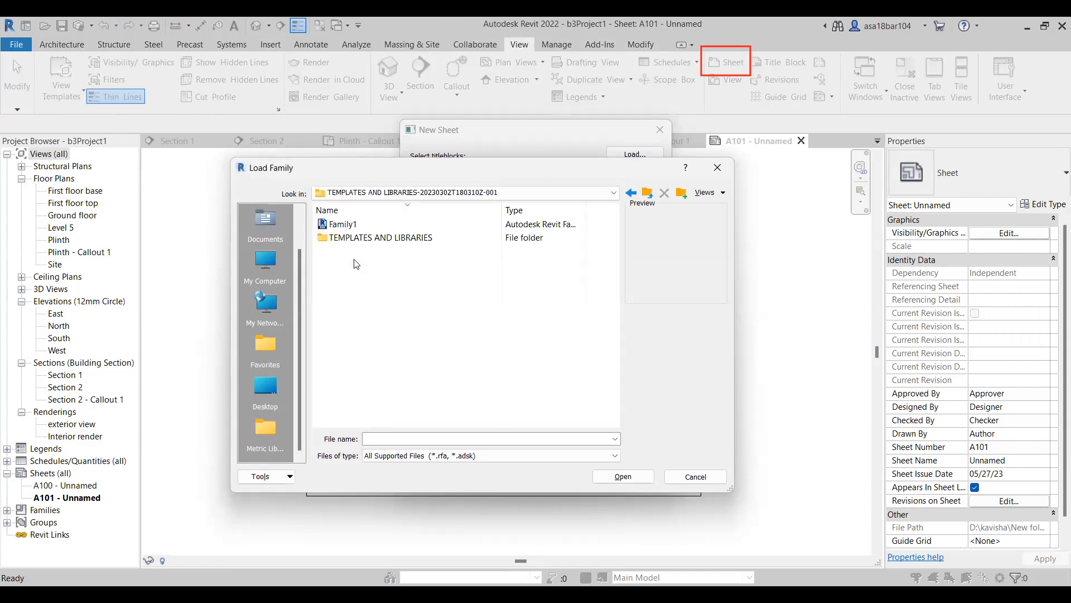
{"action": "double_click", "coordinate": [362, 239]}
{"action": "double_click", "coordinate": [371, 226]}
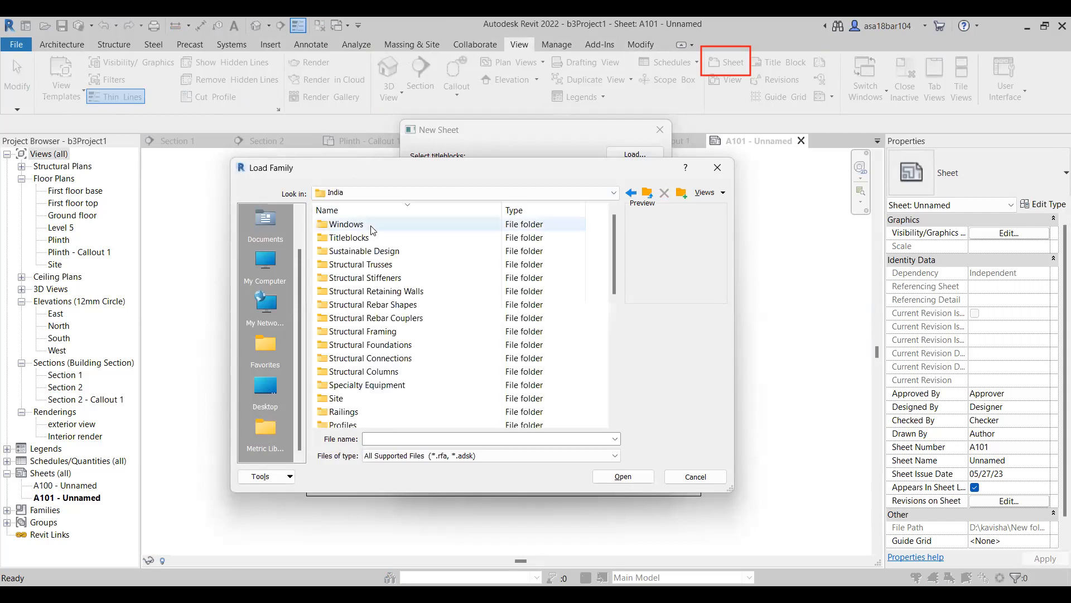
{"action": "left_click", "coordinate": [358, 244]}
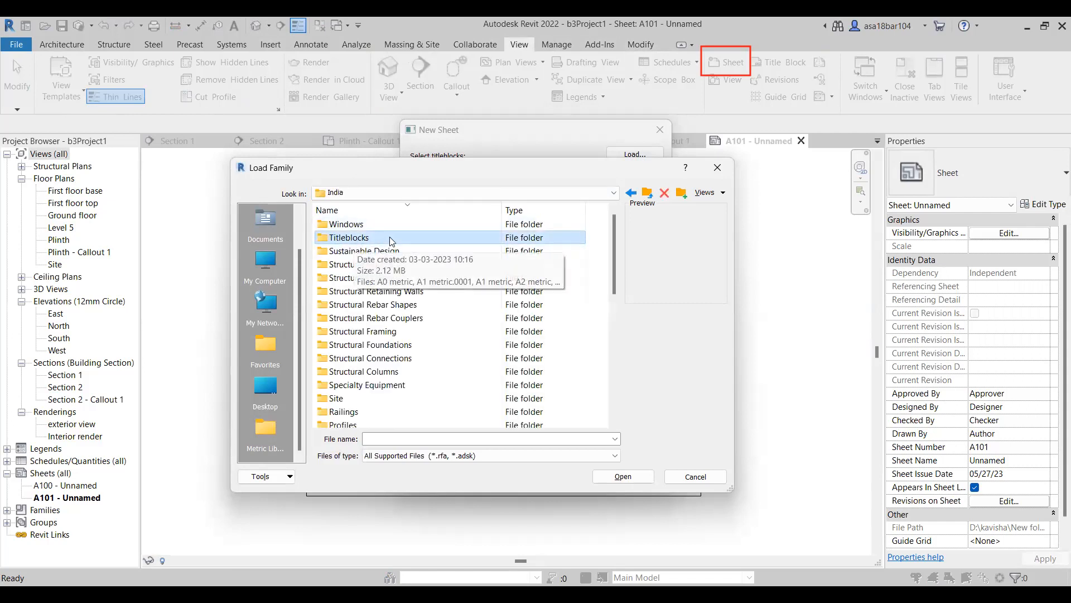
{"action": "double_click", "coordinate": [351, 238]}
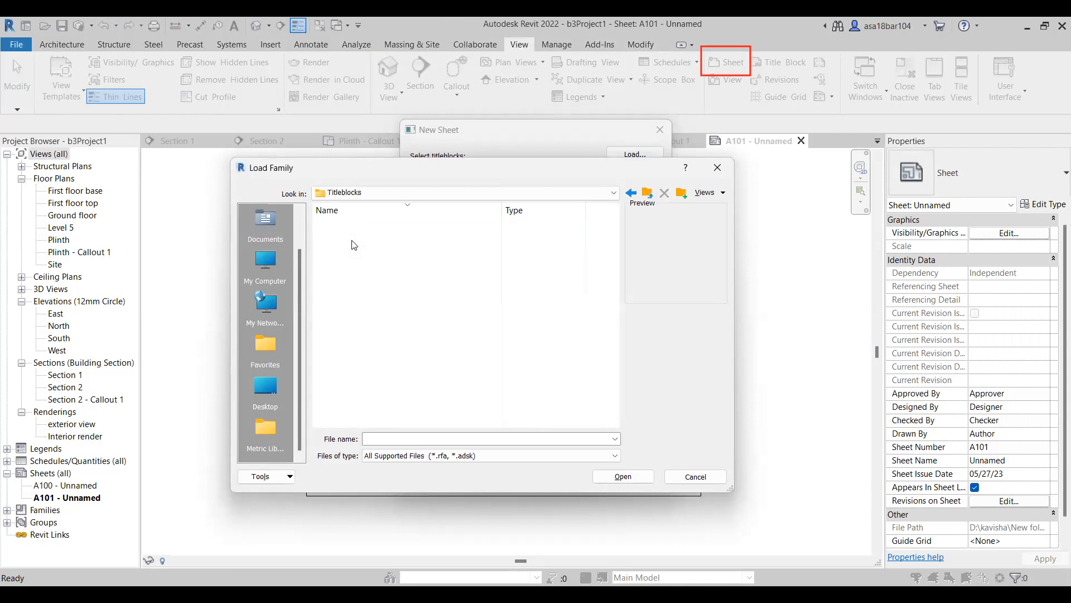
Preview the A4, A3 and A2 metric title blocks and load the A1 metric family for the new sheet.
{"action": "left_click", "coordinate": [333, 226]}
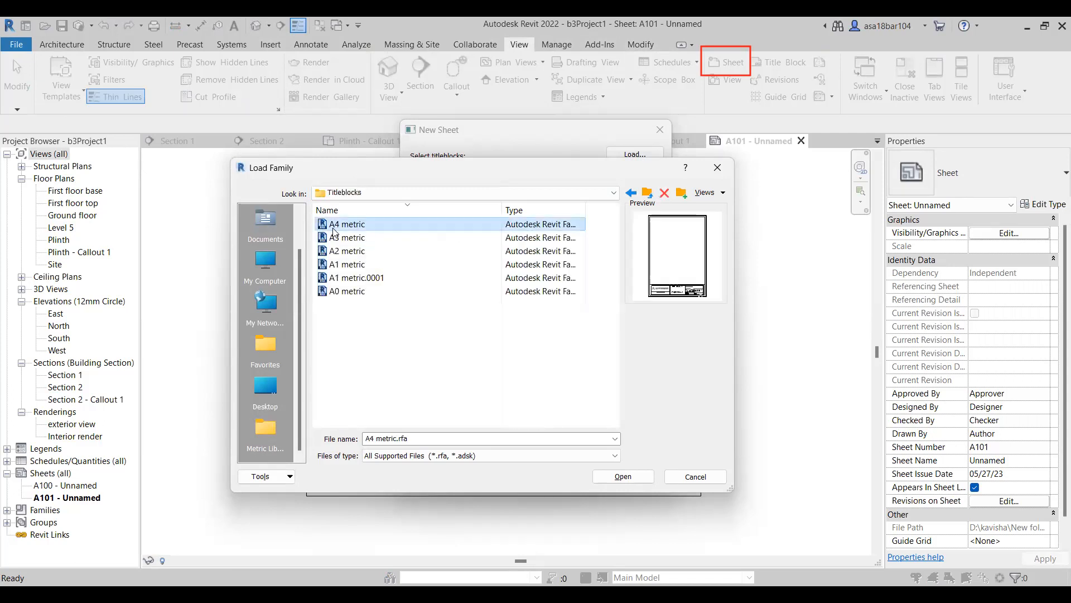
{"action": "left_click", "coordinate": [359, 239]}
{"action": "left_click", "coordinate": [353, 252]}
{"action": "double_click", "coordinate": [353, 268]}
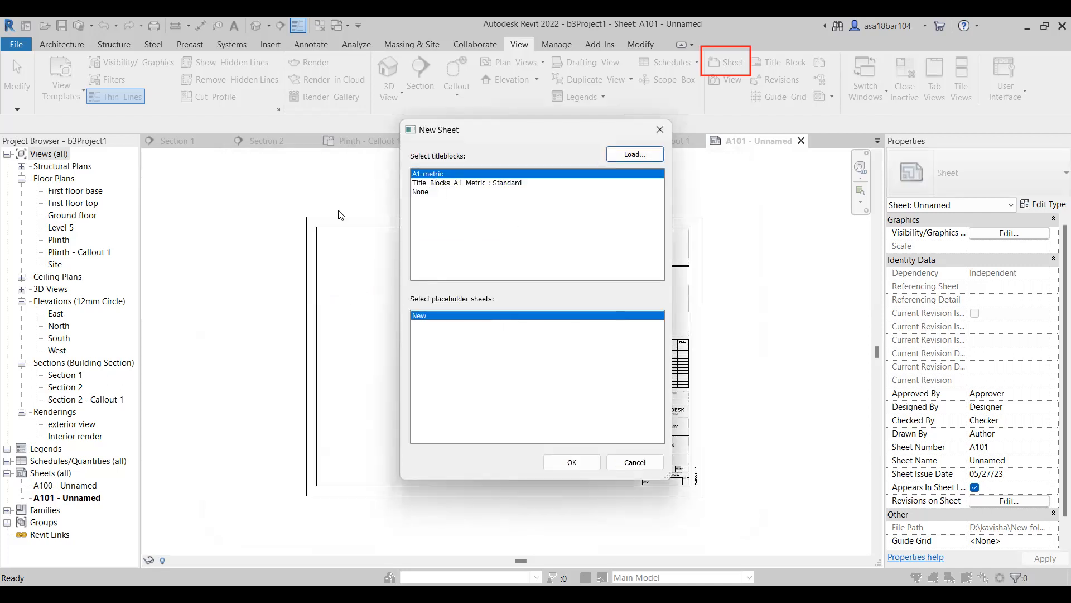
{"action": "left_click", "coordinate": [635, 154]}
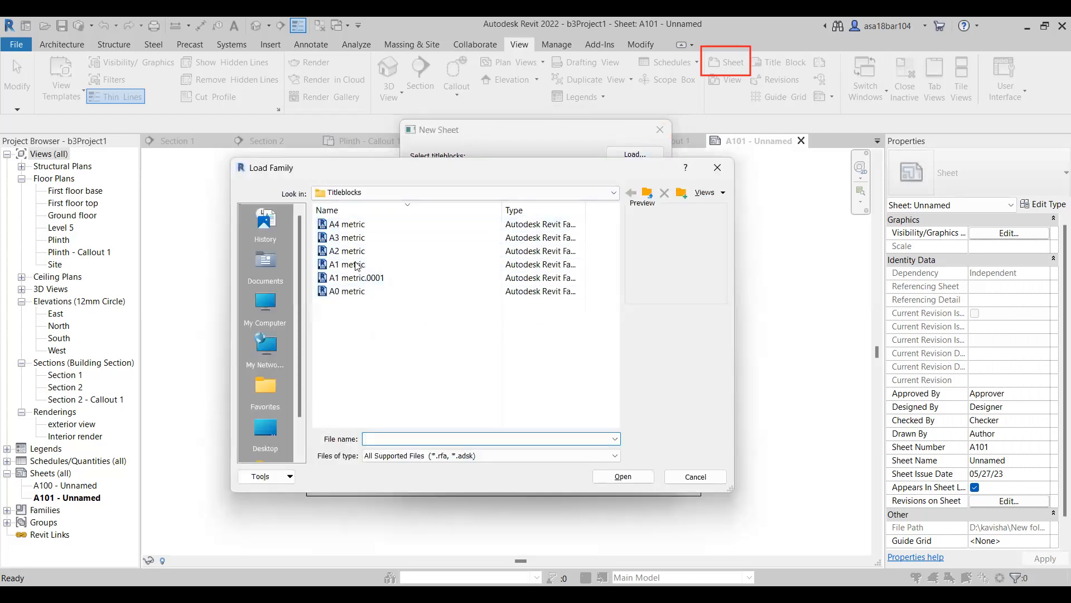
{"action": "left_click", "coordinate": [719, 174]}
{"action": "left_click", "coordinate": [658, 128]}
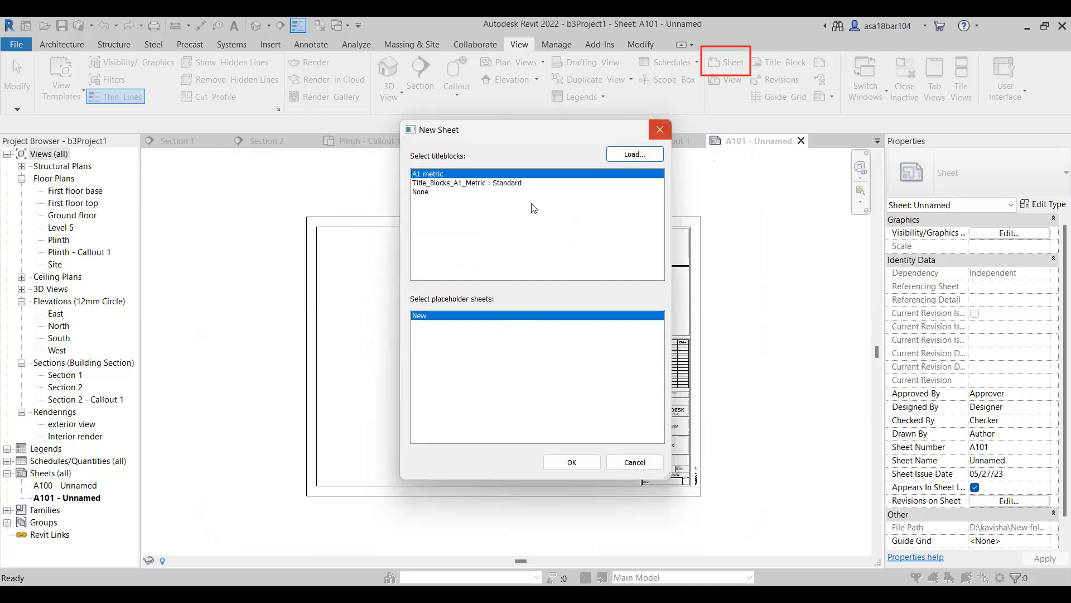
{"action": "scroll", "coordinate": [491, 366], "scroll_direction": "up", "scroll_amount": 1}
{"action": "scroll", "coordinate": [509, 317], "scroll_direction": "down", "scroll_amount": 1}
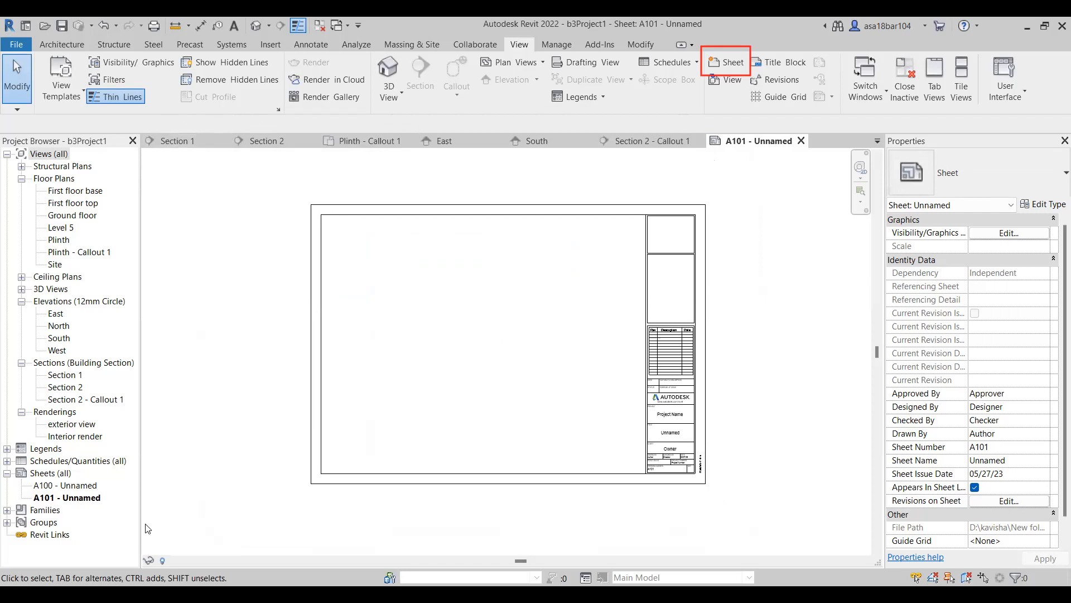
{"action": "left_click_drag", "start_coordinate": [1, 134], "coordinate": [143, 565]}
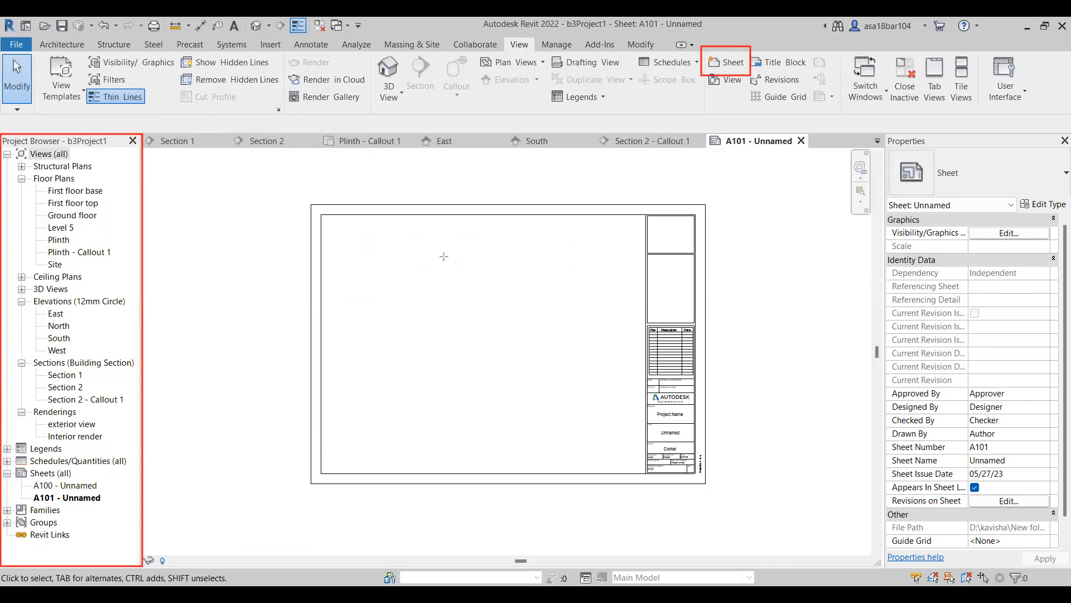
{"action": "left_click_drag", "start_coordinate": [127, 330], "coordinate": [305, 333]}
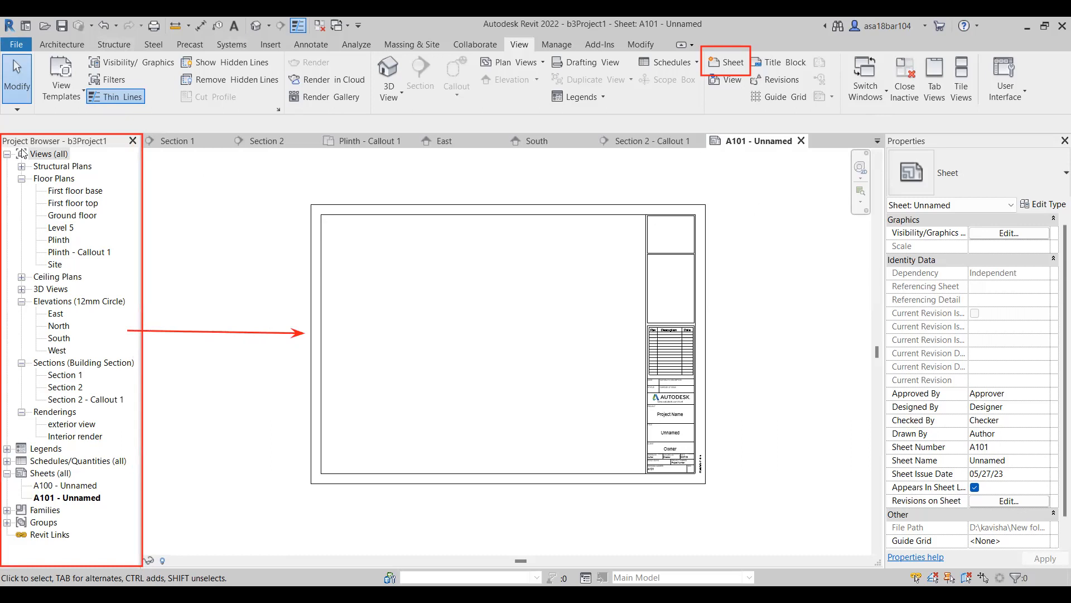
Place the Plinth floor plan in the upper-left area of sheet A101.
{"action": "left_click", "coordinate": [62, 241]}
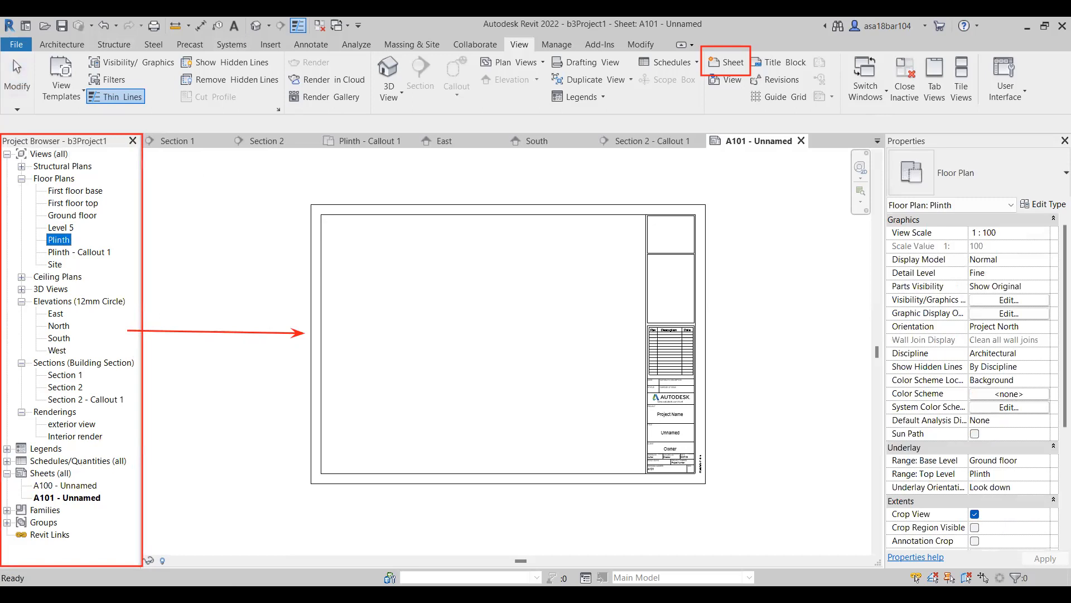
{"action": "left_click_drag", "start_coordinate": [60, 241], "coordinate": [403, 255]}
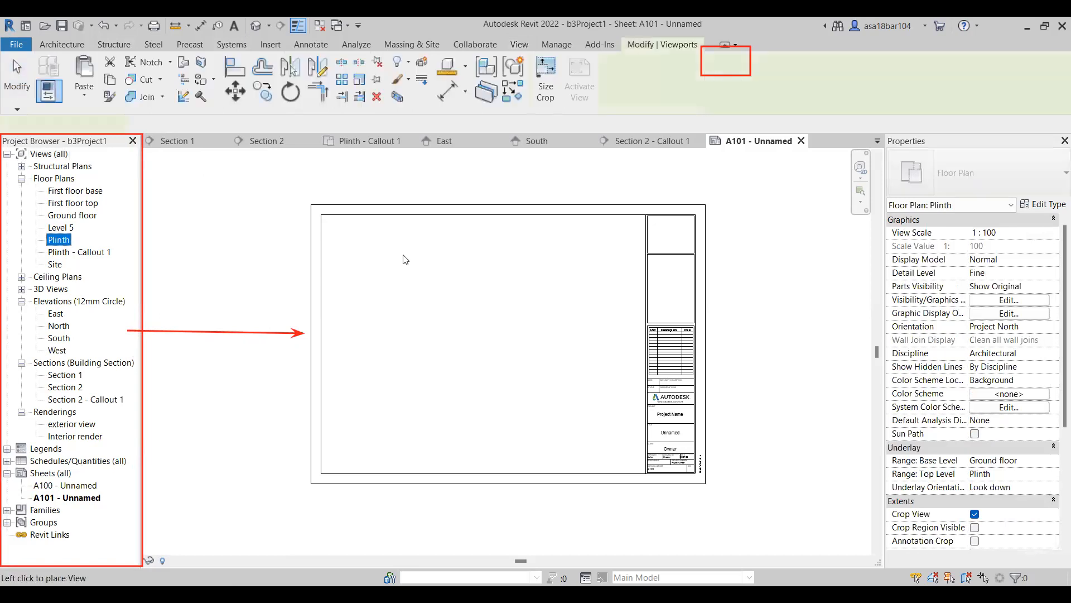
{"action": "left_click", "coordinate": [411, 297]}
{"action": "scroll", "coordinate": [389, 268], "scroll_direction": "up", "scroll_amount": 1}
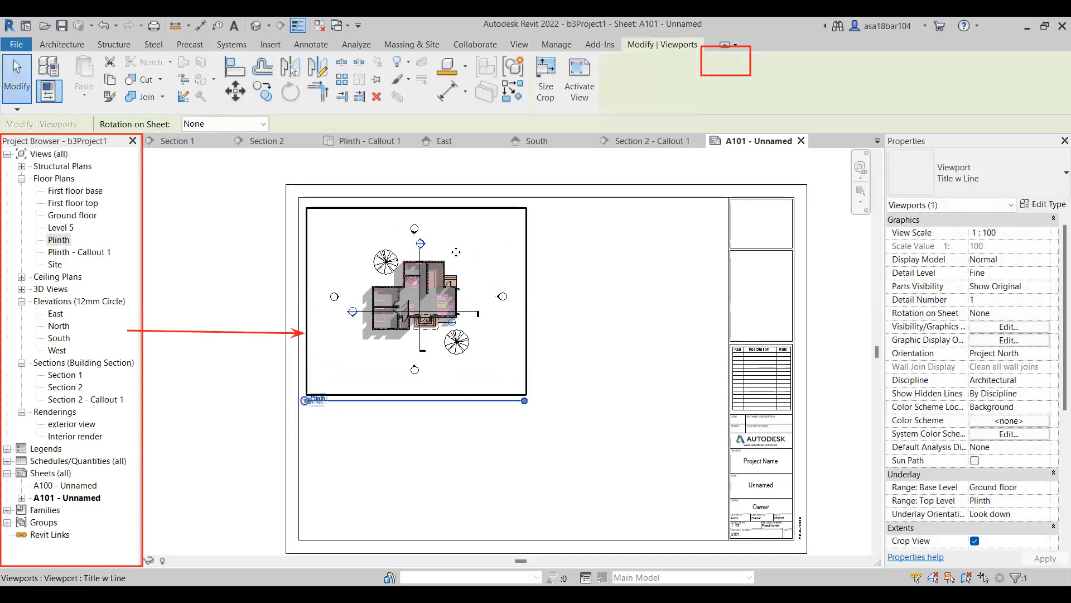
{"action": "scroll", "coordinate": [533, 239], "scroll_direction": "down", "scroll_amount": 1}
{"action": "left_click", "coordinate": [608, 306]}
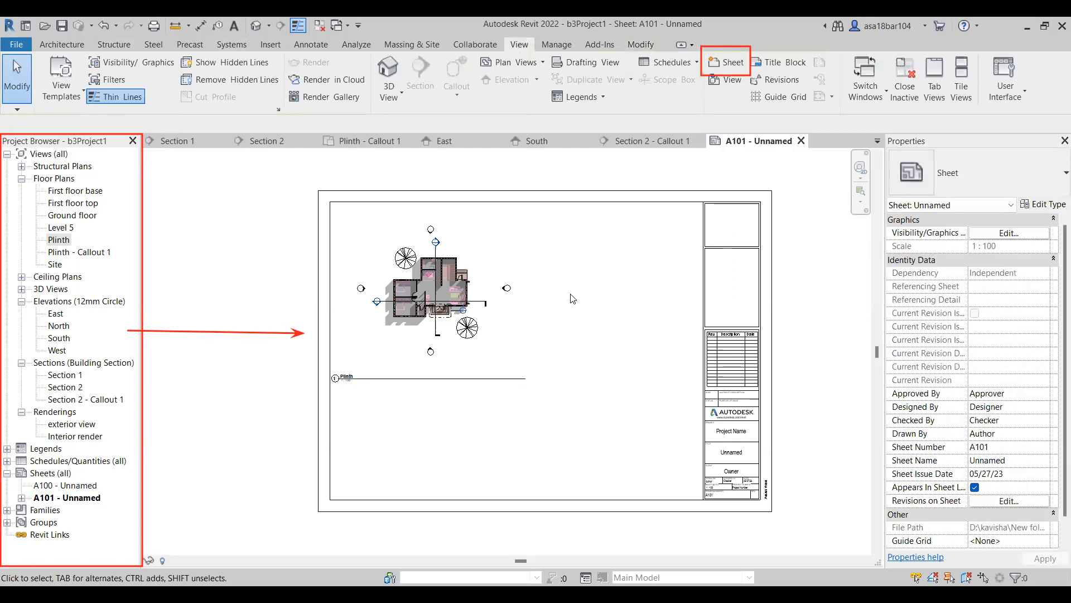
Set the view scale of the Plinth viewport to 1 : 50.
{"action": "scroll", "coordinate": [403, 305], "scroll_direction": "up", "scroll_amount": 1}
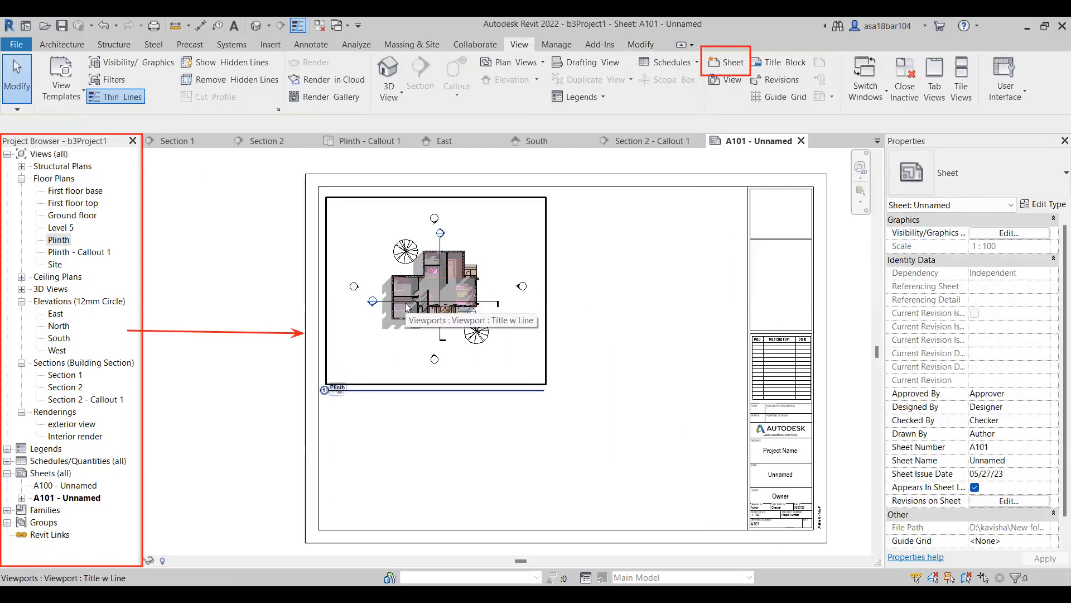
{"action": "left_click", "coordinate": [446, 329]}
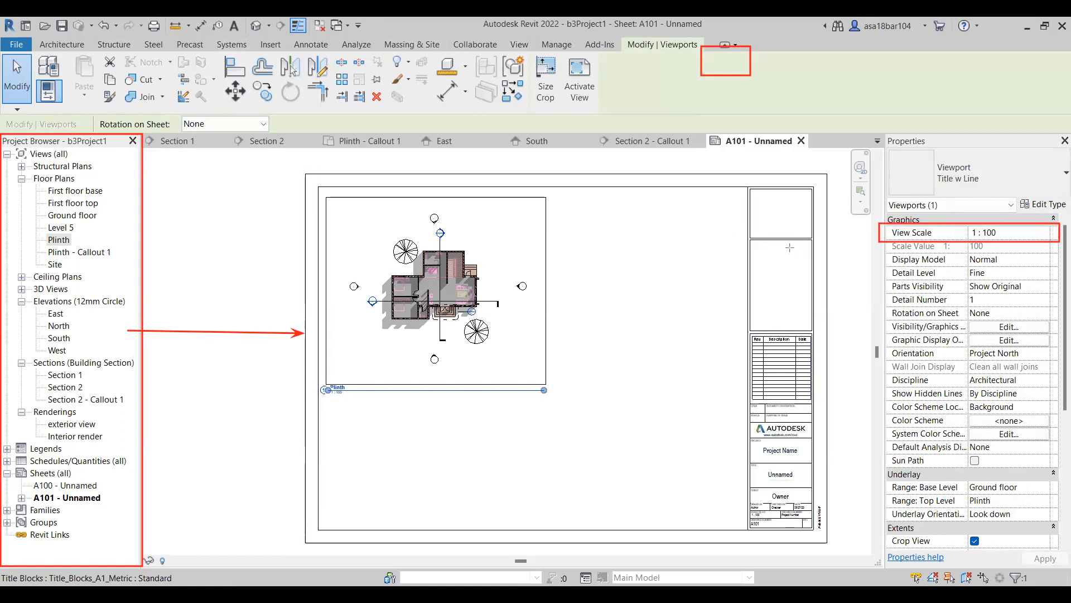
{"action": "left_click", "coordinate": [1005, 232]}
{"action": "left_click", "coordinate": [1005, 233]}
{"action": "left_click", "coordinate": [996, 246]}
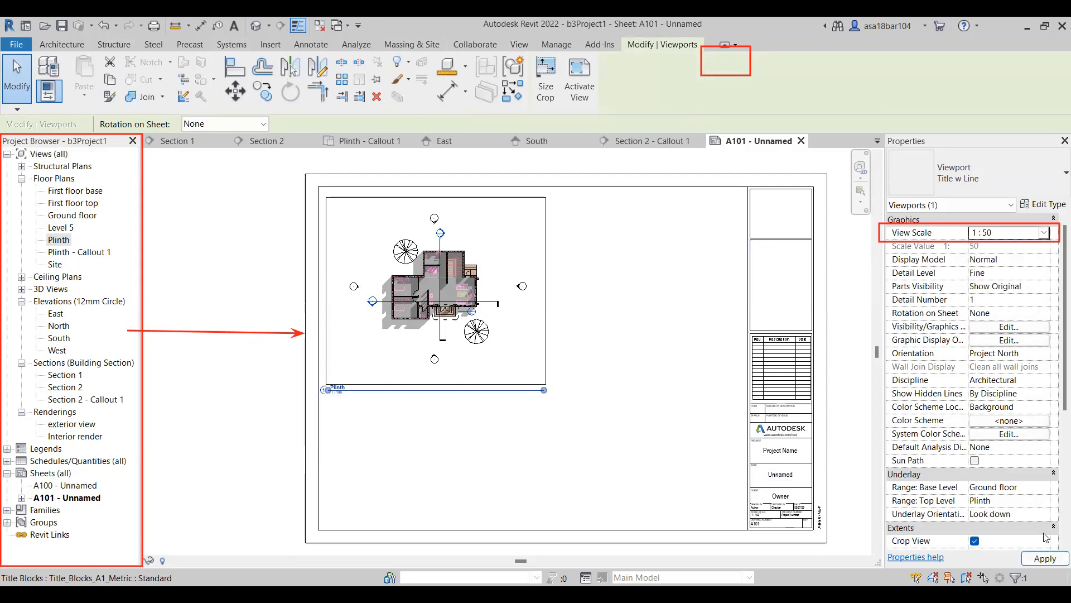
{"action": "left_click", "coordinate": [1044, 558]}
Move the enlarged Plinth viewport down so the plan sits within the sheet's drawing area.
{"action": "scroll", "coordinate": [527, 343], "scroll_direction": "down", "scroll_amount": 2}
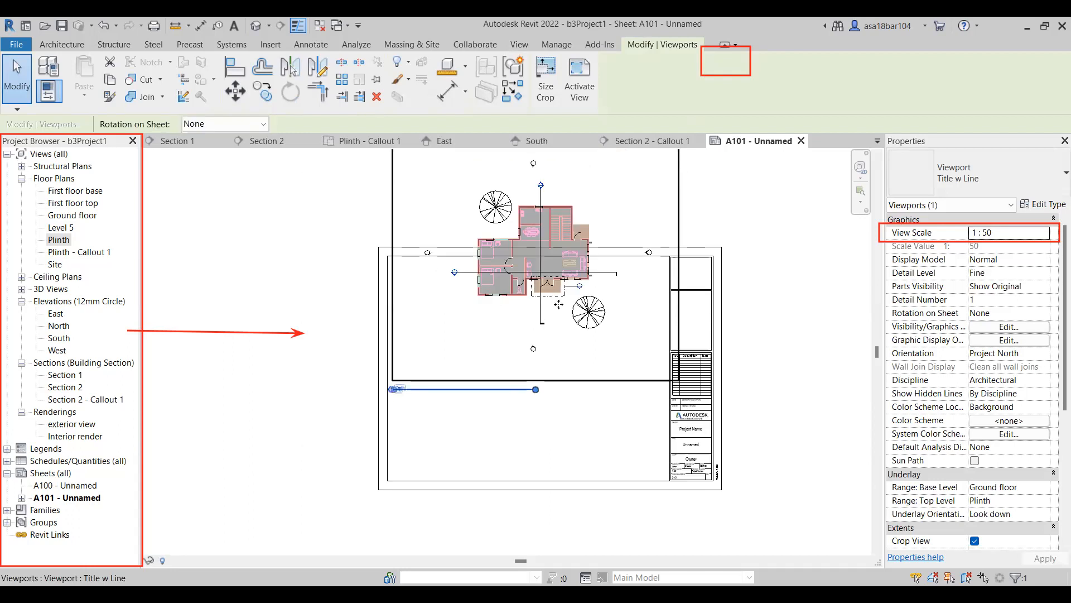
{"action": "left_click_drag", "start_coordinate": [526, 343], "coordinate": [541, 408]}
{"action": "left_click", "coordinate": [516, 190]}
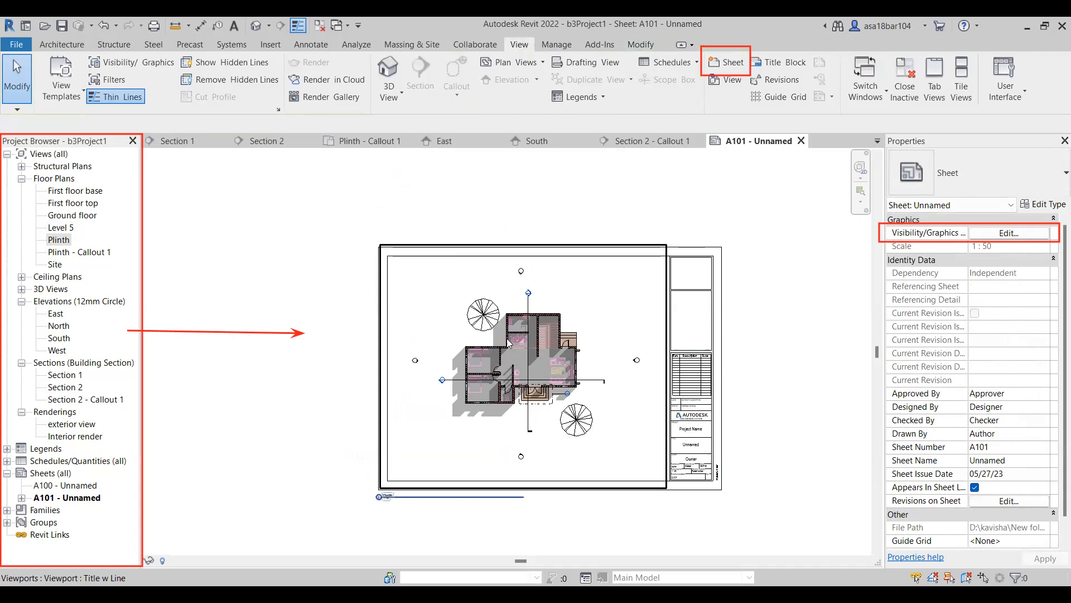
Activate the Plinth view on the sheet and make its crop region visible.
{"action": "left_click_drag", "start_coordinate": [541, 275], "coordinate": [506, 278]}
{"action": "double_click", "coordinate": [497, 272]}
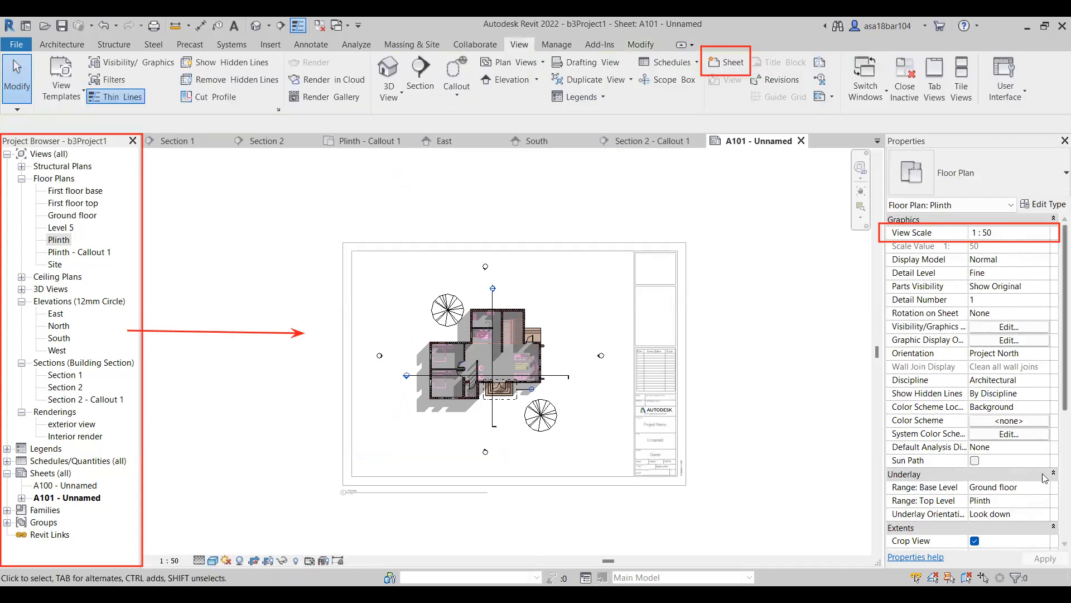
{"action": "scroll", "coordinate": [1027, 480], "scroll_direction": "down", "scroll_amount": 5}
{"action": "left_click", "coordinate": [974, 367]}
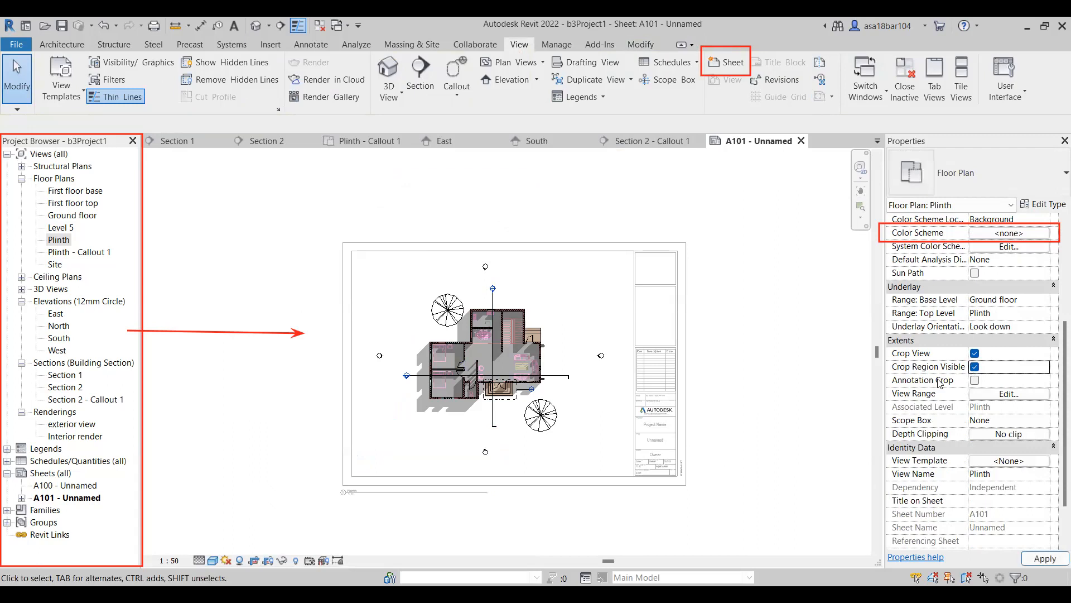
Tighten the Plinth crop region on all four sides around the house and two trees, excluding the elevation markers, and deactivate the view.
{"action": "left_click", "coordinate": [488, 242]}
{"action": "left_click_drag", "start_coordinate": [489, 243], "coordinate": [487, 279]}
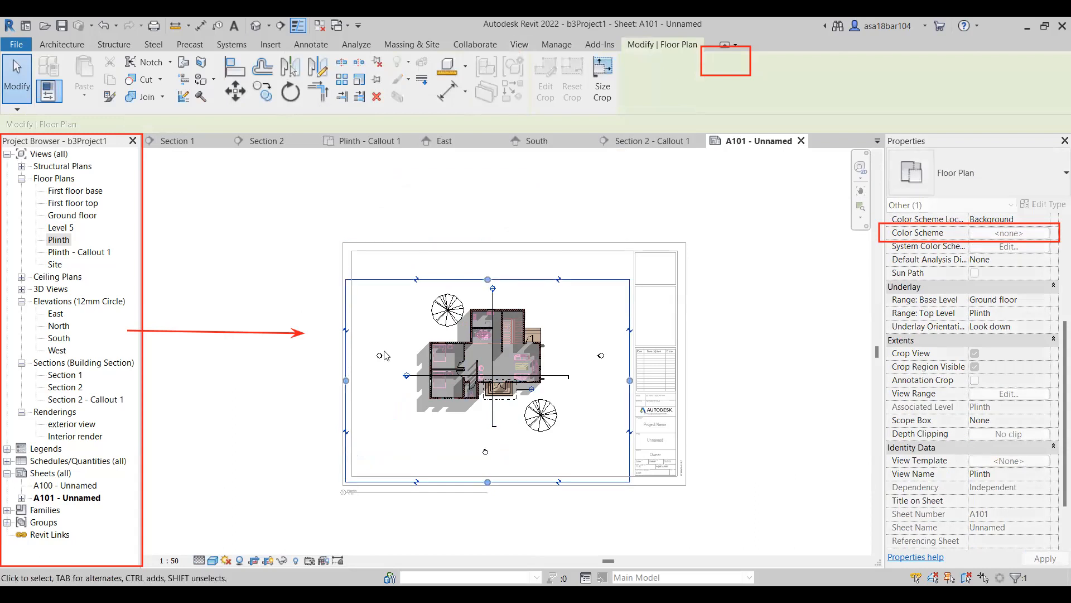
{"action": "left_click_drag", "start_coordinate": [346, 380], "coordinate": [399, 380]}
{"action": "left_click_drag", "start_coordinate": [512, 481], "coordinate": [514, 438]}
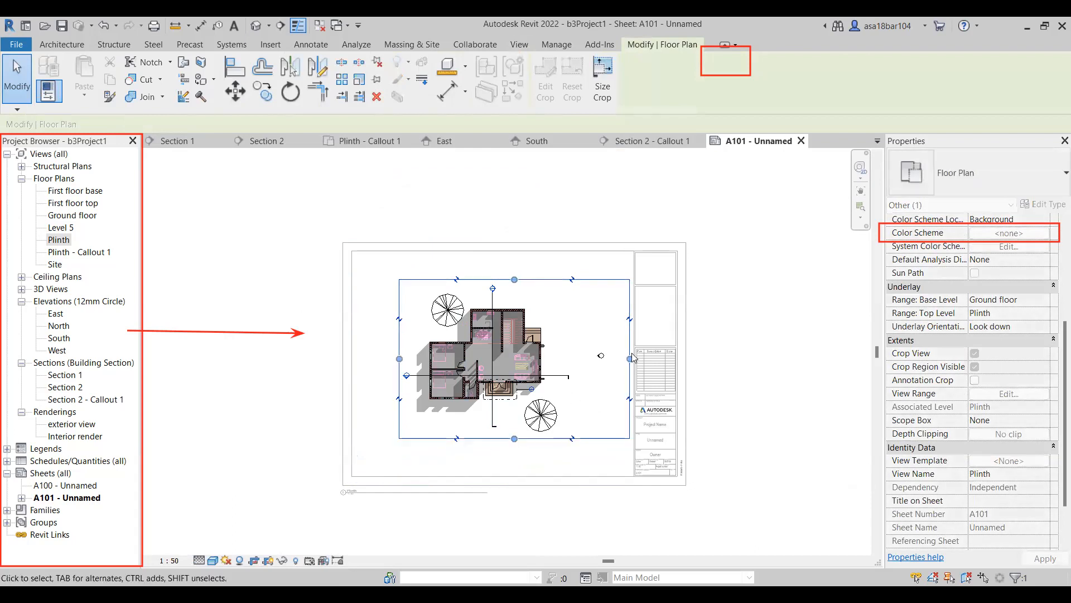
{"action": "left_click_drag", "start_coordinate": [630, 359], "coordinate": [578, 368]}
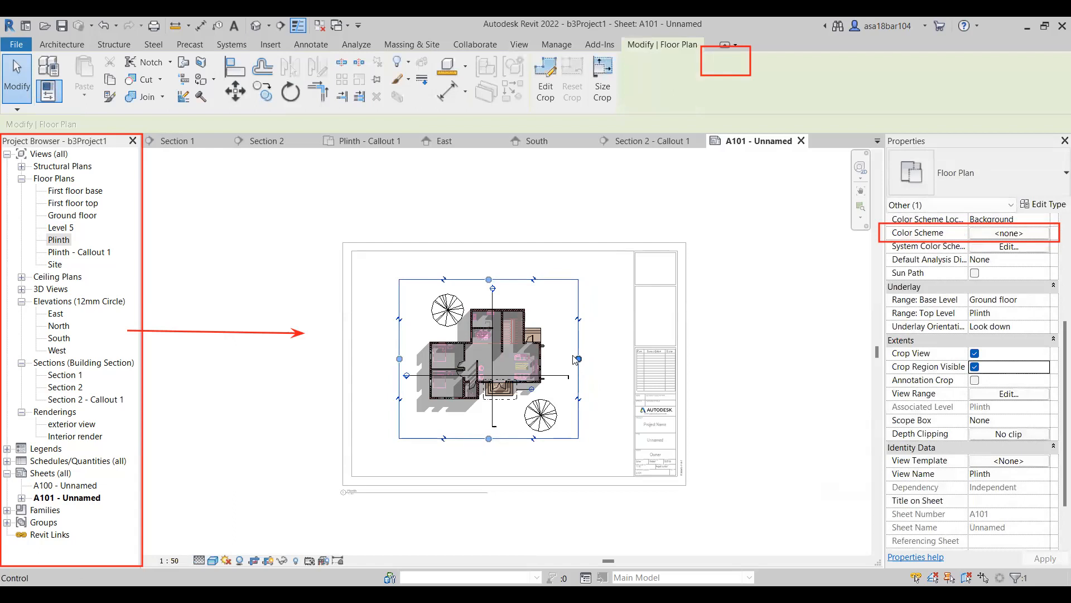
{"action": "left_click", "coordinate": [613, 205]}
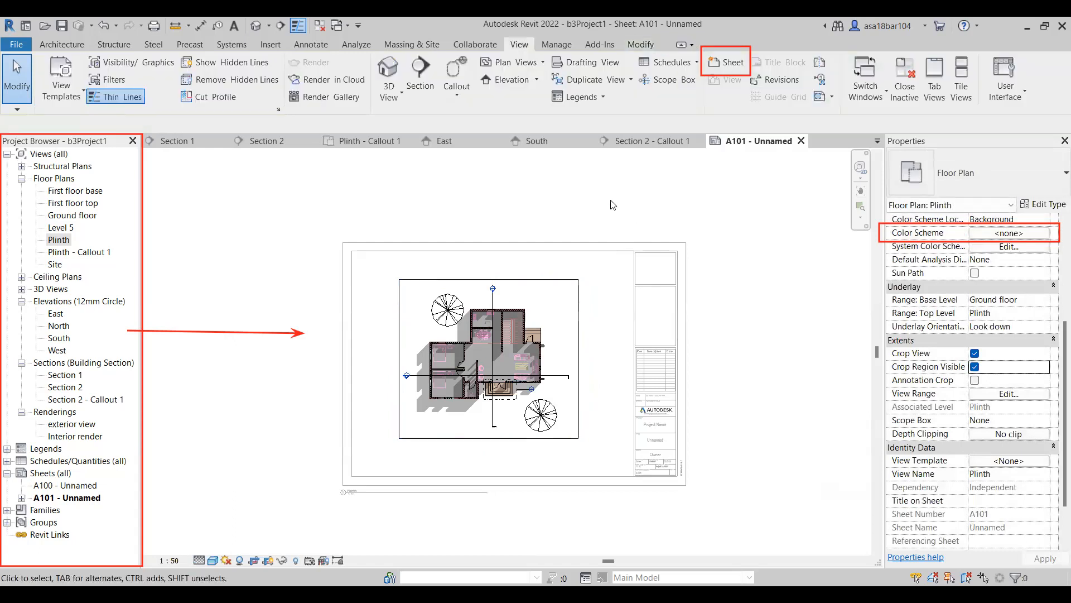
{"action": "double_click", "coordinate": [613, 205]}
Hide the crop region of the Plinth viewport.
{"action": "left_click", "coordinate": [575, 346]}
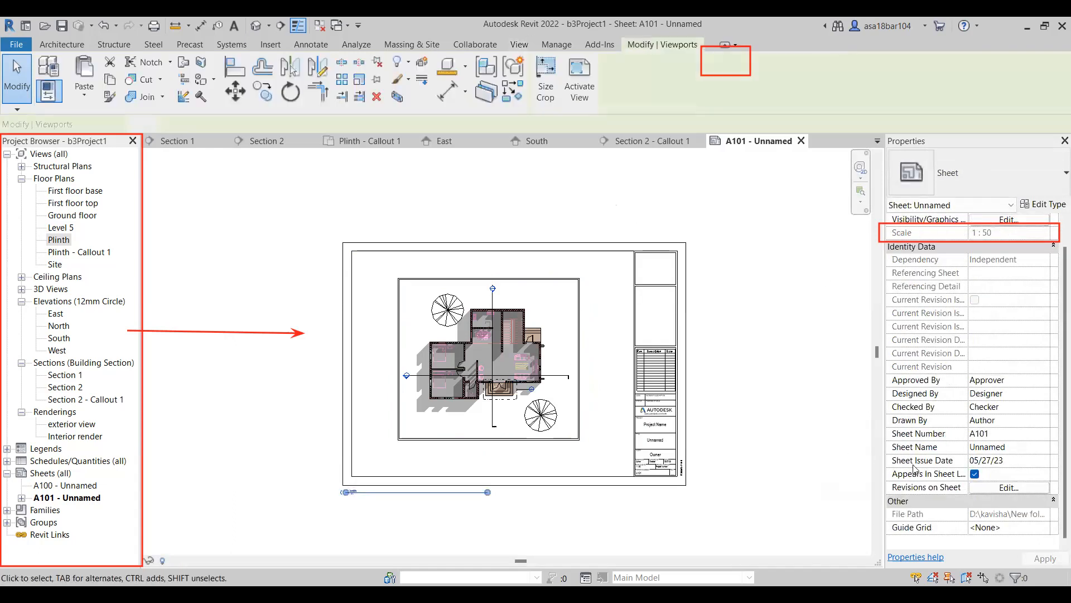
{"action": "left_click", "coordinate": [975, 541]}
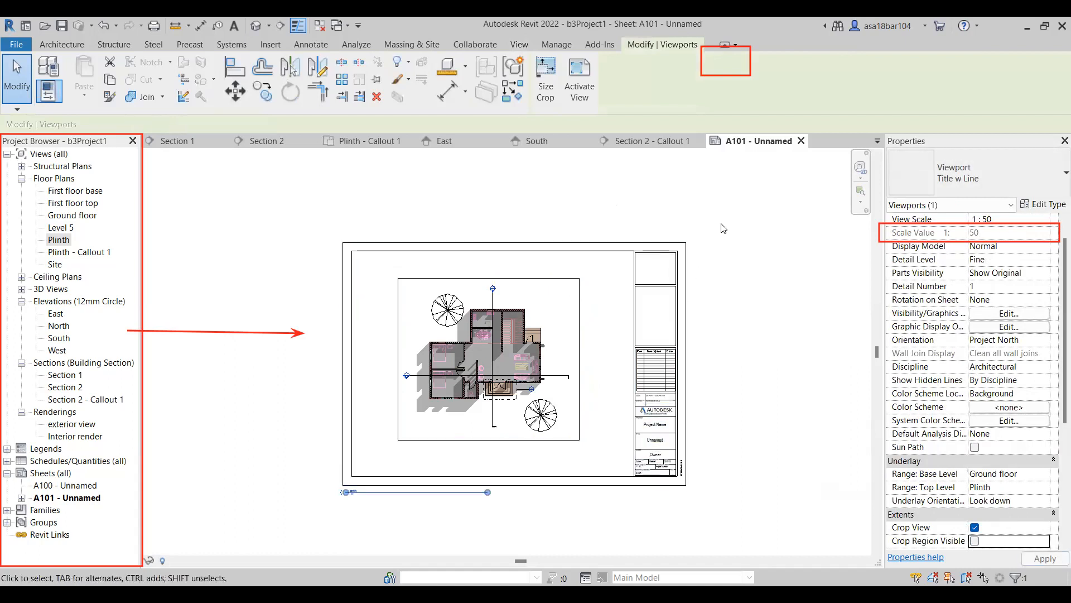
{"action": "key", "text": "Escape"}
Move the cropped Plinth viewport into the upper-left corner of the sheet, aligning it with the inner border.
{"action": "left_click", "coordinate": [479, 350]}
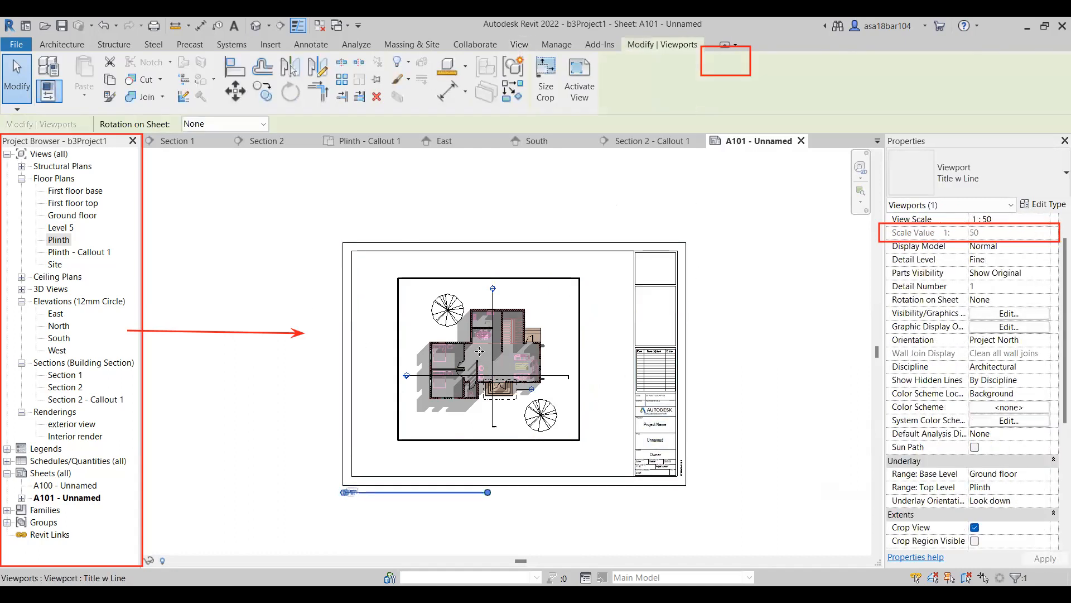
{"action": "left_click_drag", "start_coordinate": [479, 351], "coordinate": [452, 342]}
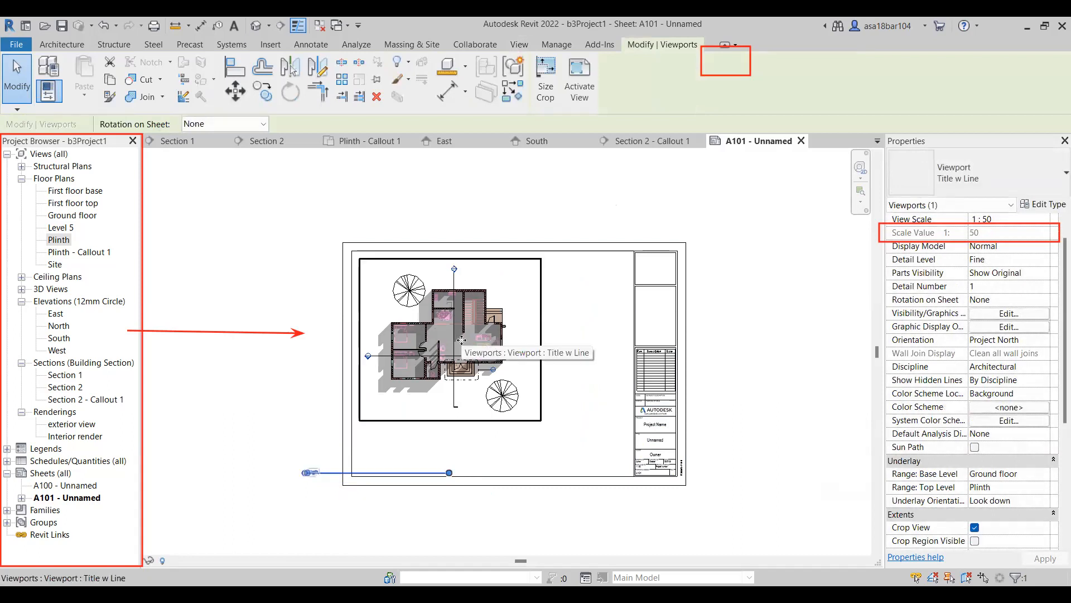
{"action": "key", "text": "Up"}
{"action": "key", "text": "Up"}
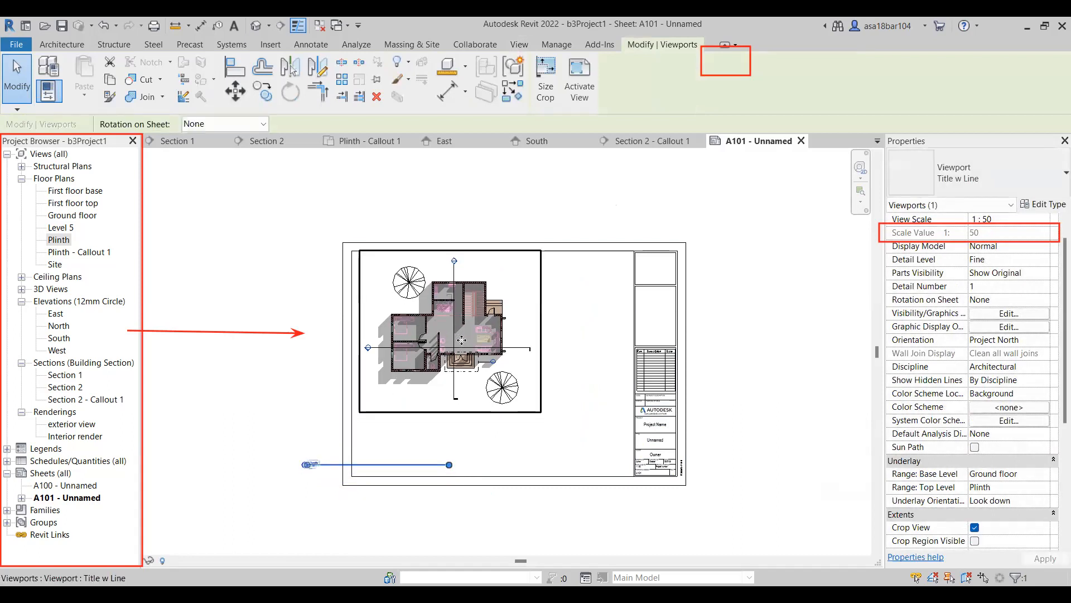
{"action": "key", "text": "Left"}
{"action": "key", "text": "Left"}
{"action": "key", "text": "Left"}
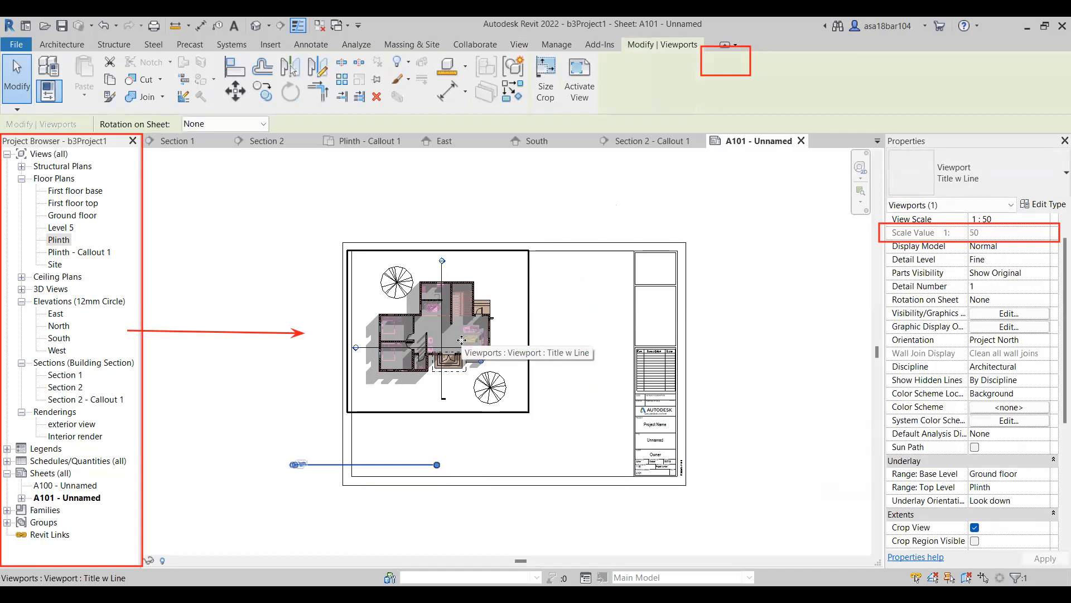
{"action": "key", "text": "Up"}
{"action": "key", "text": "Right"}
{"action": "key", "text": "Up"}
{"action": "key", "text": "Down"}
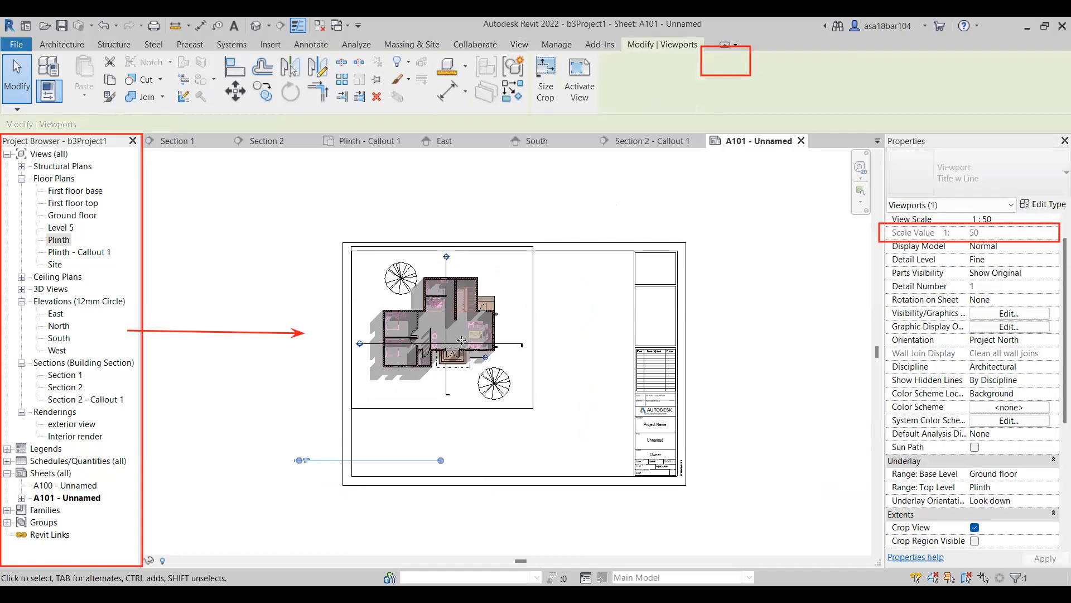
{"action": "left_click", "coordinate": [514, 236]}
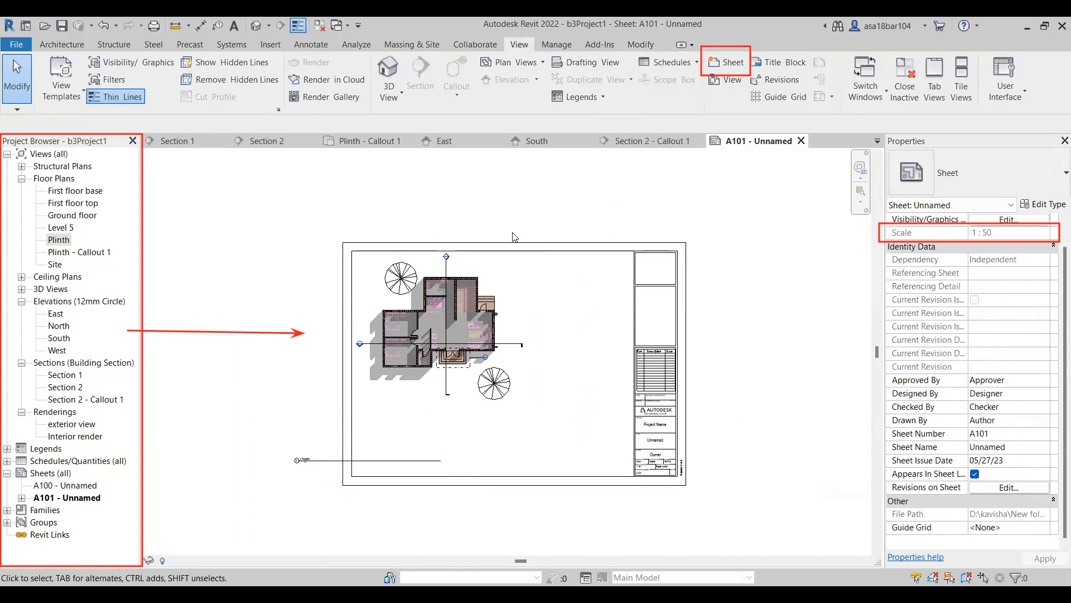
Move the Plinth view title up and right so it sits directly below the plan.
{"action": "scroll", "coordinate": [489, 361], "scroll_direction": "up", "scroll_amount": 1}
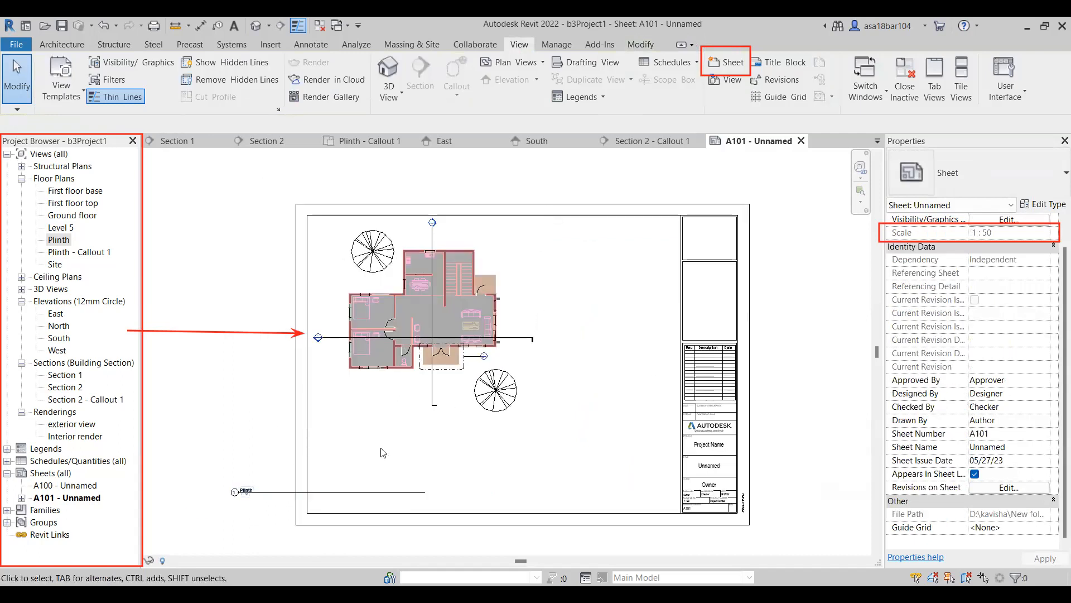
{"action": "scroll", "coordinate": [382, 448], "scroll_direction": "up", "scroll_amount": 1}
{"action": "scroll", "coordinate": [507, 448], "scroll_direction": "down", "scroll_amount": 1}
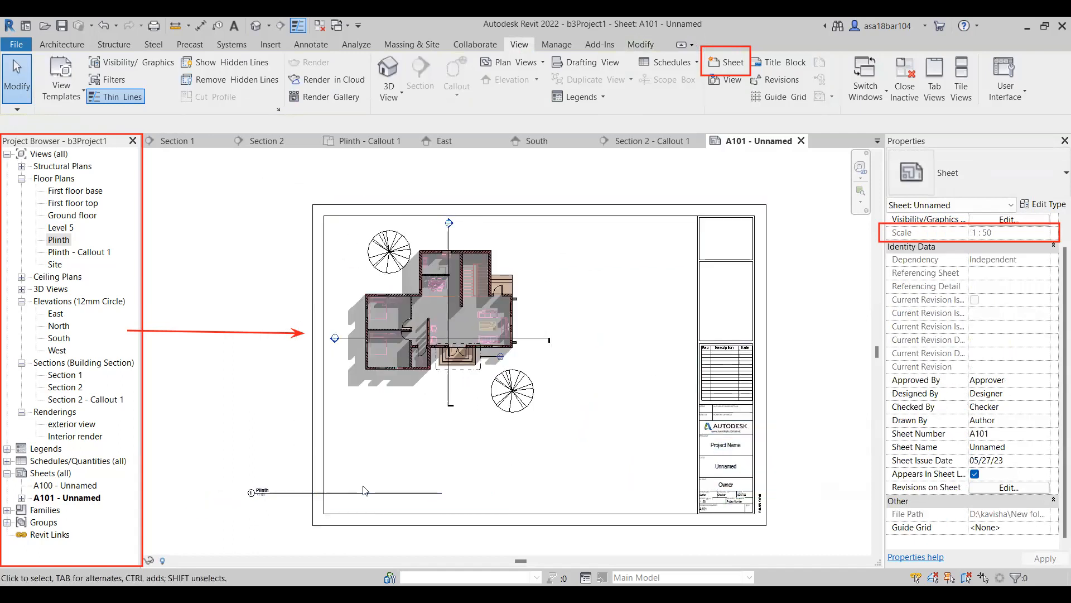
{"action": "left_click", "coordinate": [364, 491]}
{"action": "left_click_drag", "start_coordinate": [364, 491], "coordinate": [436, 396]}
{"action": "scroll", "coordinate": [340, 393], "scroll_direction": "up", "scroll_amount": 3}
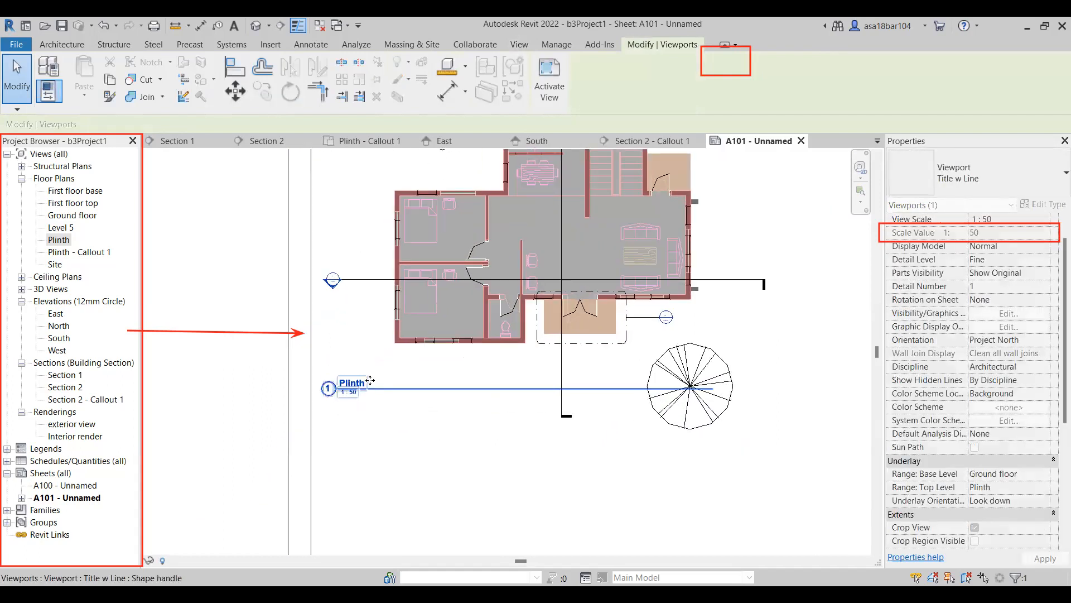
{"action": "scroll", "coordinate": [352, 404], "scroll_direction": "down", "scroll_amount": 2}
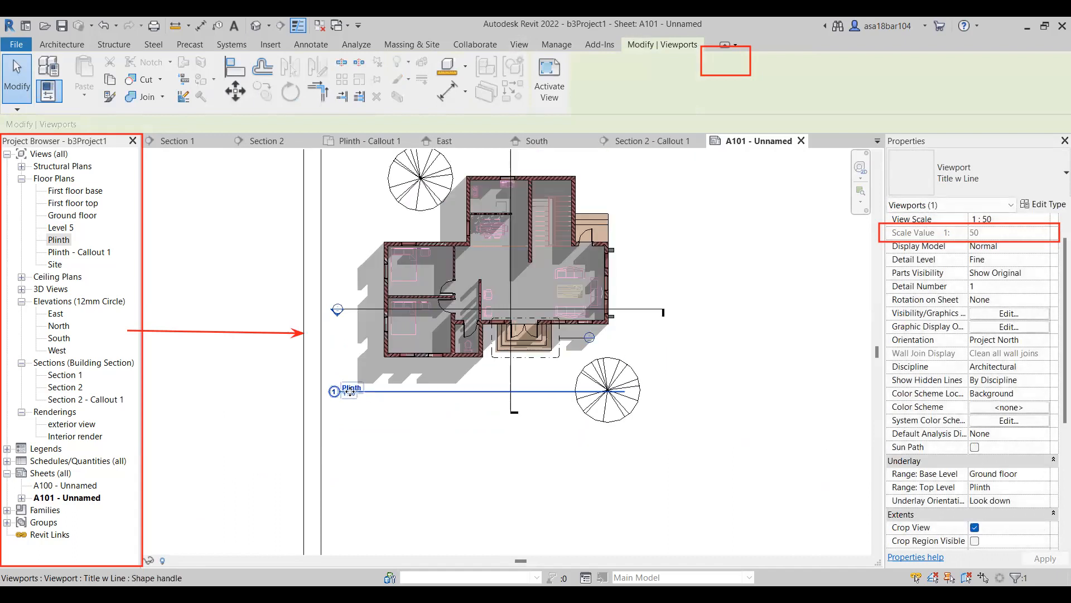
Turn off the extension line in the Title w Line viewport type and apply the change to the Plinth viewport's title.
{"action": "left_click", "coordinate": [1043, 205]}
{"action": "left_click", "coordinate": [782, 249]}
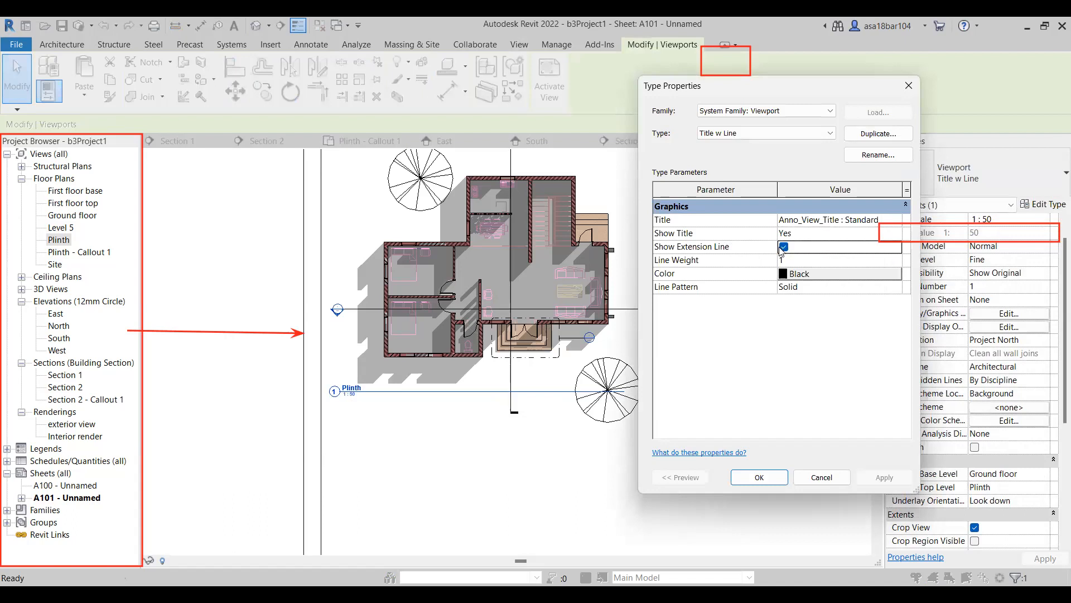
{"action": "left_click", "coordinate": [784, 247]}
{"action": "left_click", "coordinate": [813, 275]}
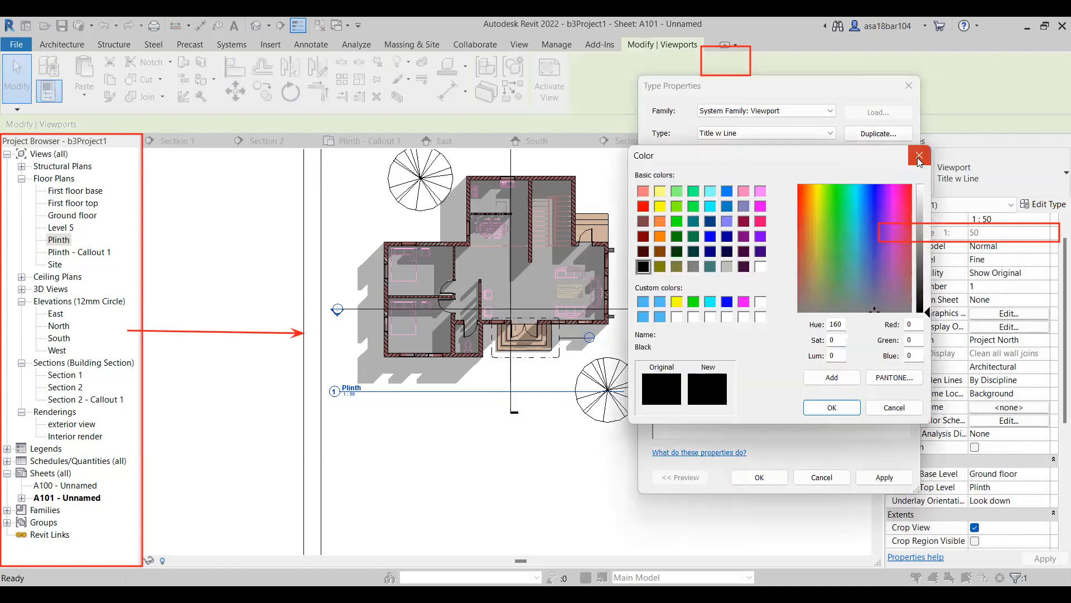
{"action": "left_click", "coordinate": [922, 155]}
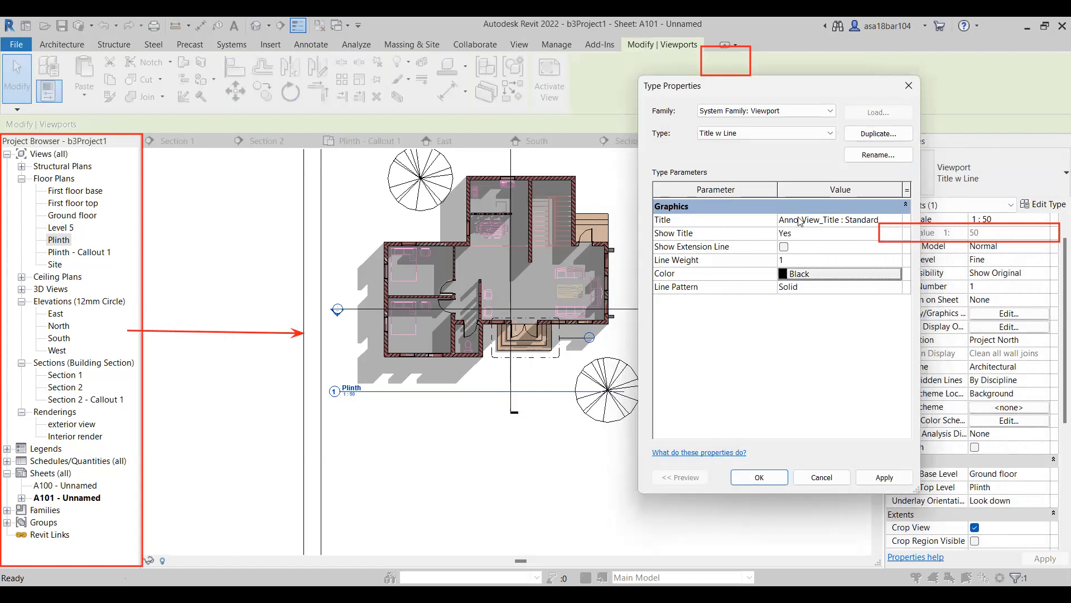
{"action": "left_click", "coordinate": [884, 477]}
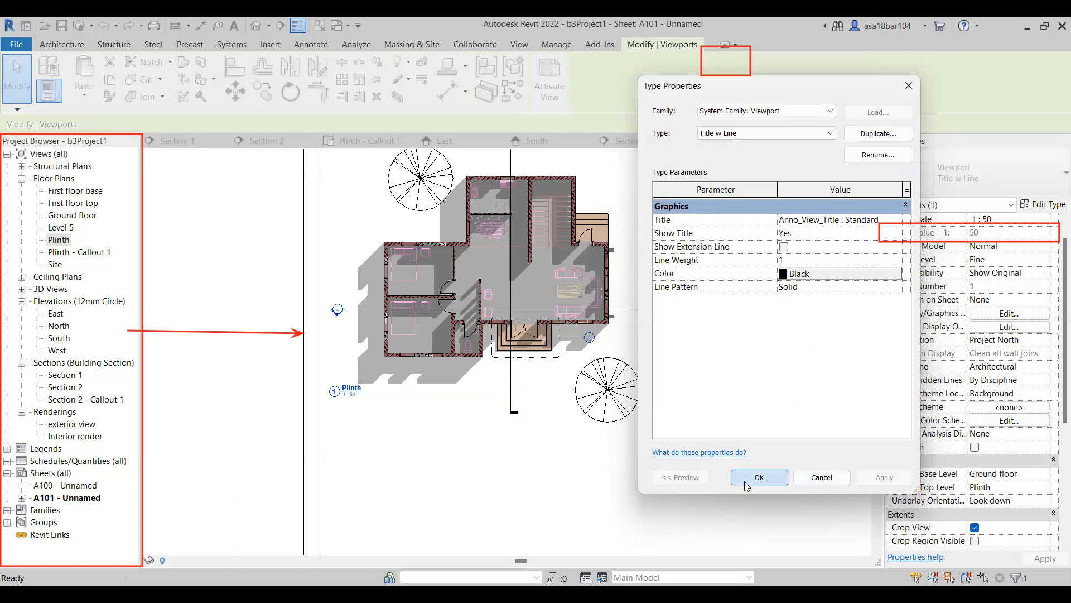
{"action": "scroll", "coordinate": [422, 412], "scroll_direction": "down", "scroll_amount": 2}
{"action": "left_click", "coordinate": [293, 435]}
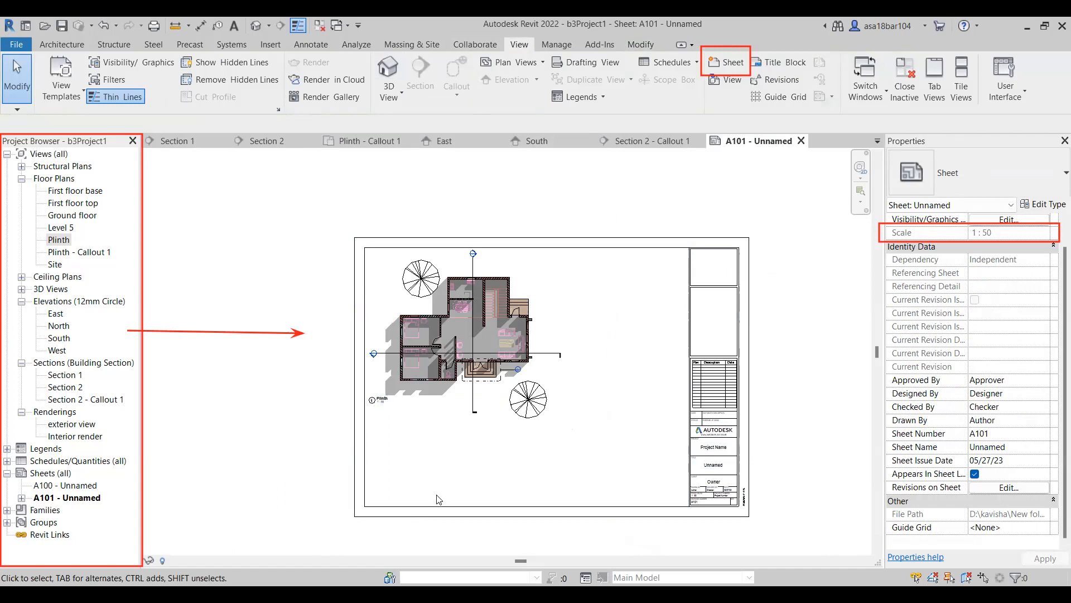
Check the Section 2 - Callout 1 view and place it on sheet A101 to the right of the Plinth plan.
{"action": "scroll", "coordinate": [444, 491], "scroll_direction": "up", "scroll_amount": 1}
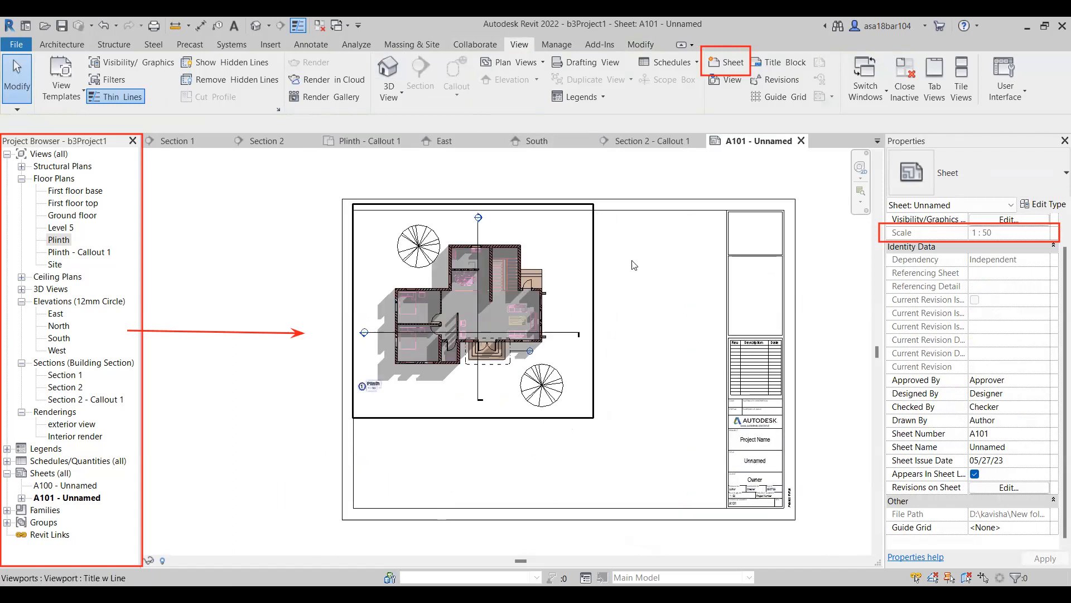
{"action": "left_click", "coordinate": [96, 253]}
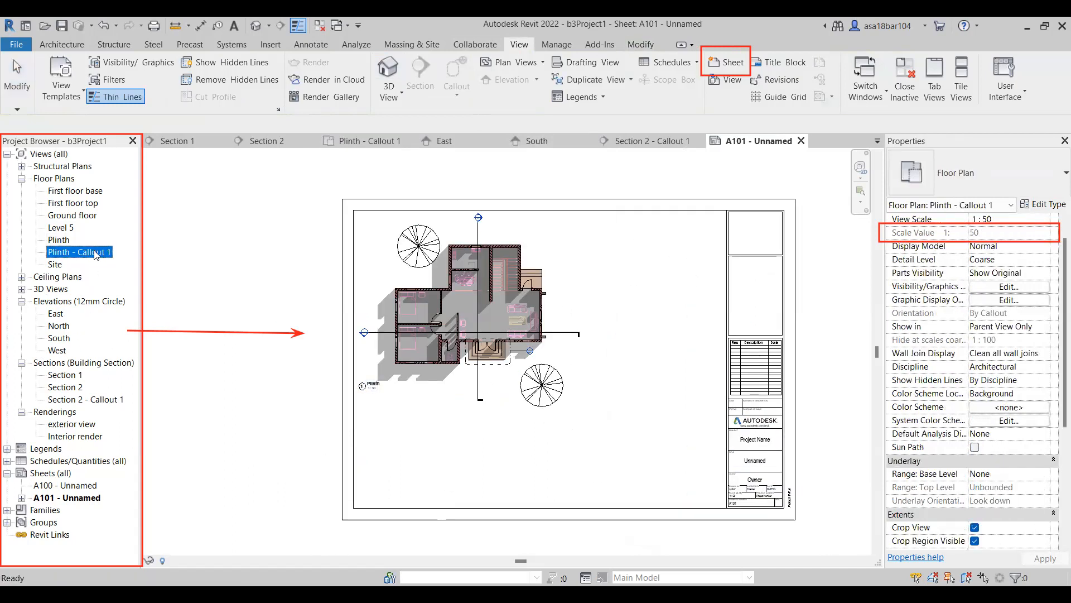
{"action": "double_click", "coordinate": [88, 399]}
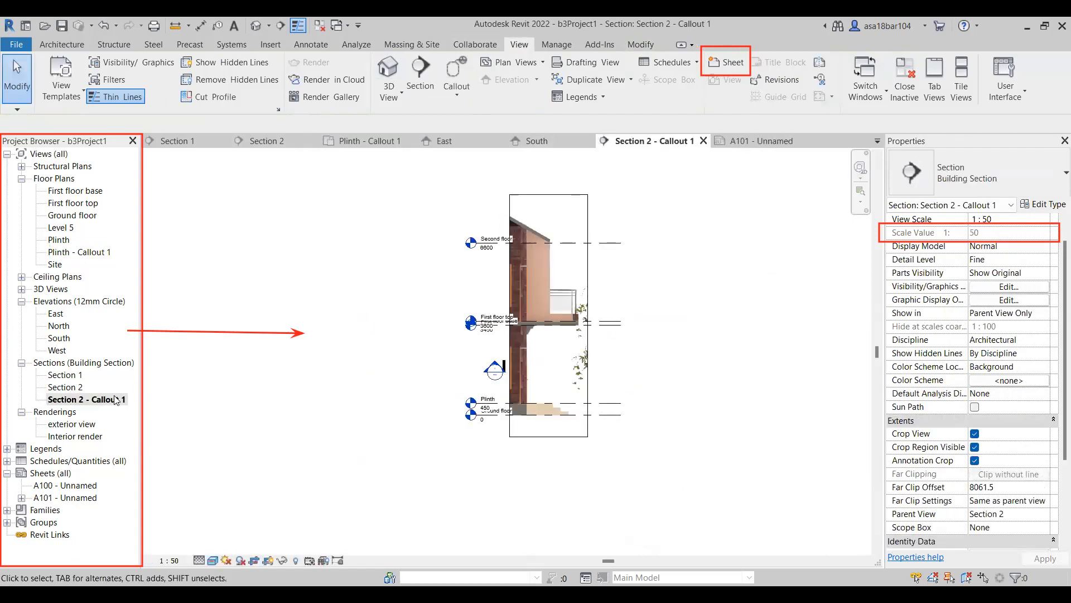
{"action": "left_click", "coordinate": [703, 141]}
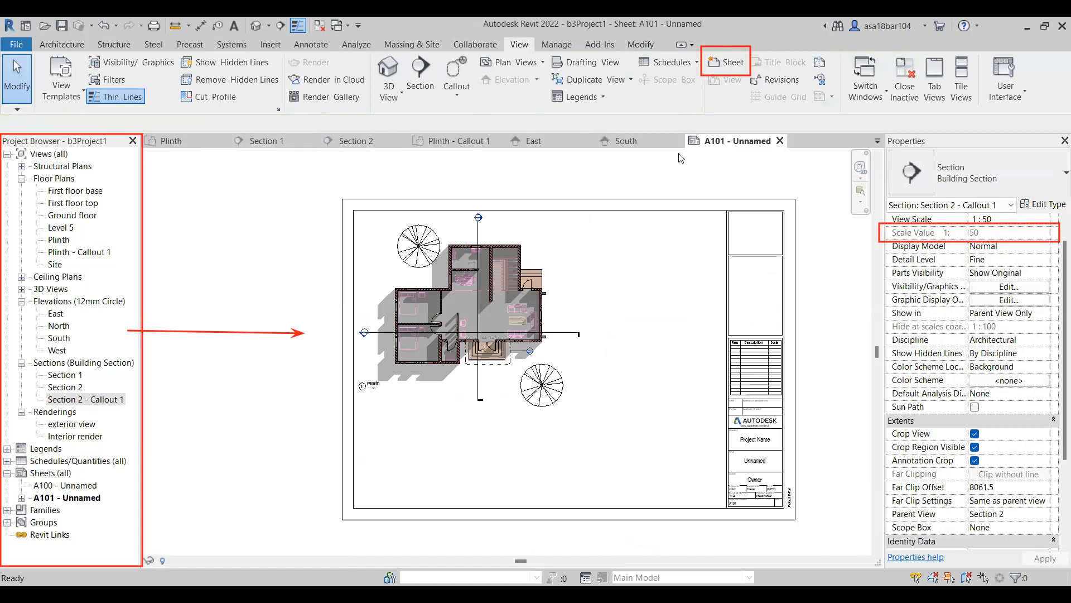
{"action": "left_click", "coordinate": [67, 401]}
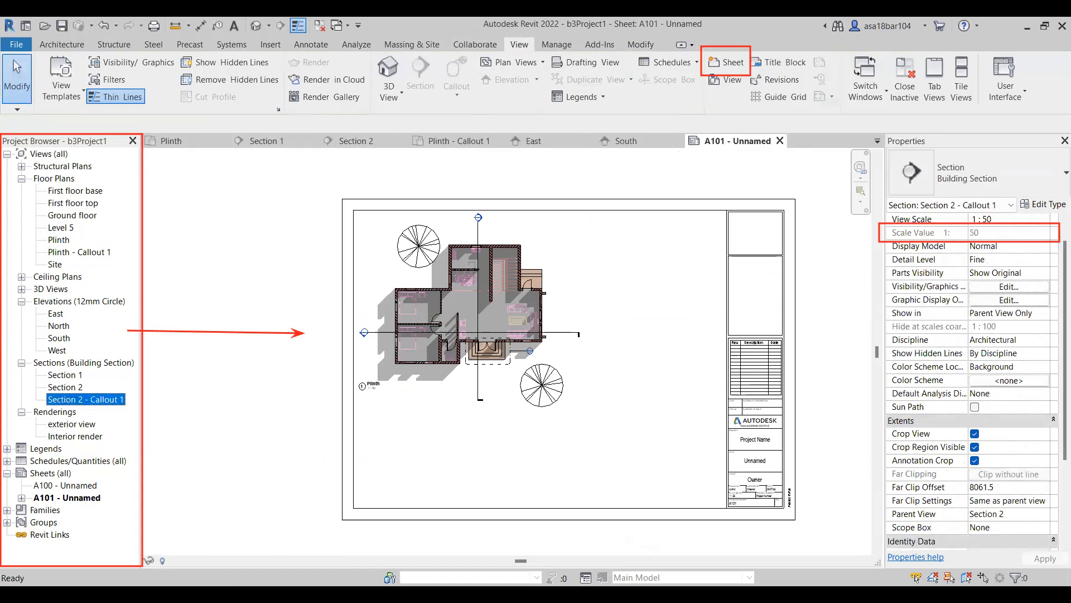
{"action": "left_click_drag", "start_coordinate": [643, 344], "coordinate": [648, 324]}
{"action": "left_click", "coordinate": [650, 322]}
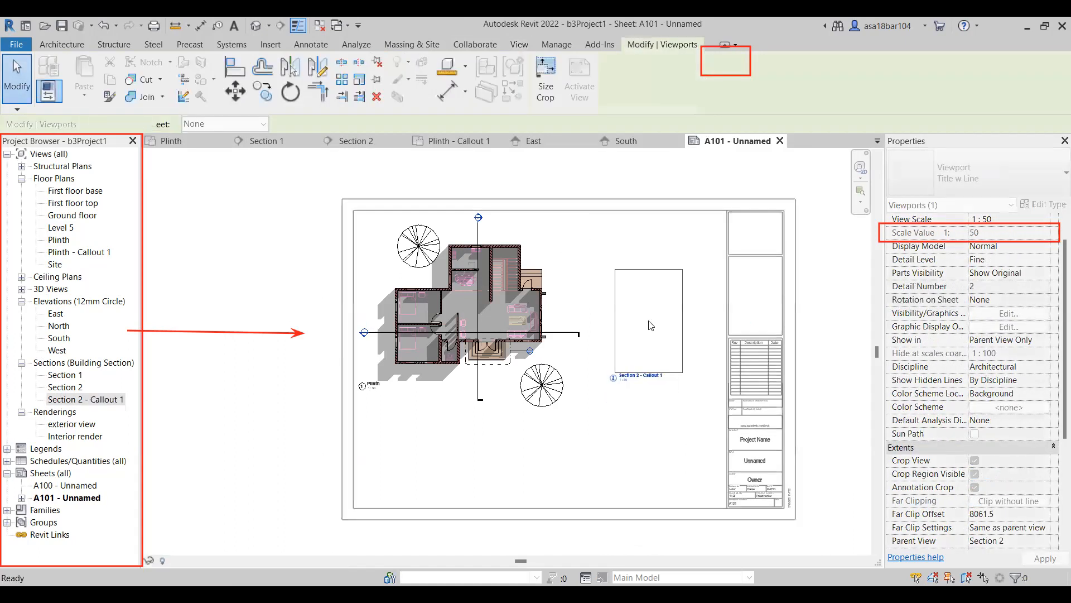
Set the Section 2 - Callout 1 viewport's scale to 1 : 25 and reposition it between the plan and the title block.
{"action": "scroll", "coordinate": [1017, 233], "scroll_direction": "up", "scroll_amount": 1}
{"action": "left_click", "coordinate": [1027, 233]}
{"action": "left_click", "coordinate": [1043, 232]}
{"action": "left_click", "coordinate": [999, 279]}
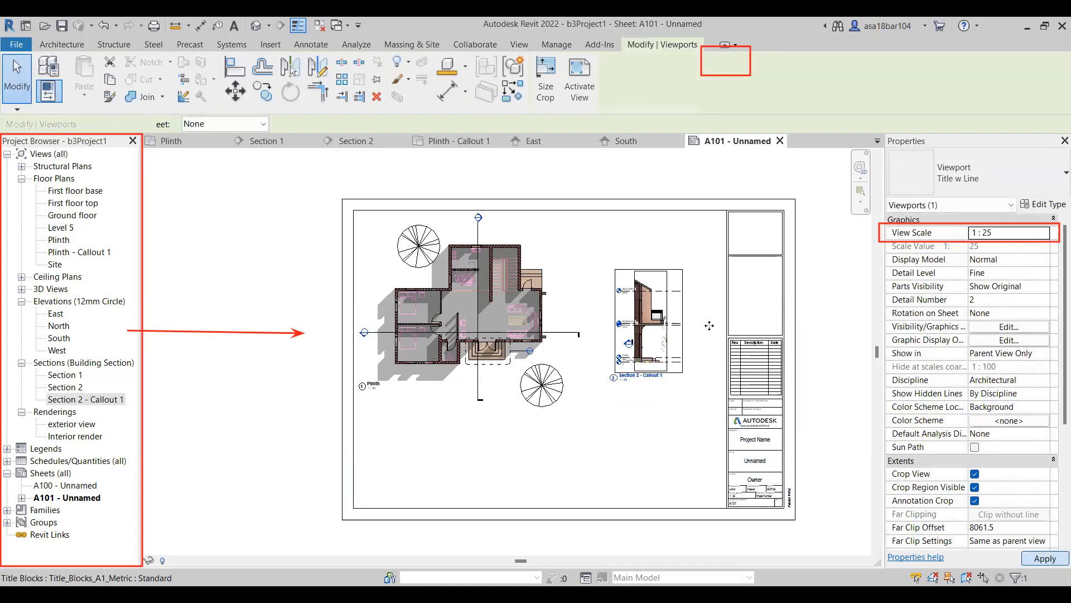
{"action": "left_click_drag", "start_coordinate": [710, 278], "coordinate": [688, 311]}
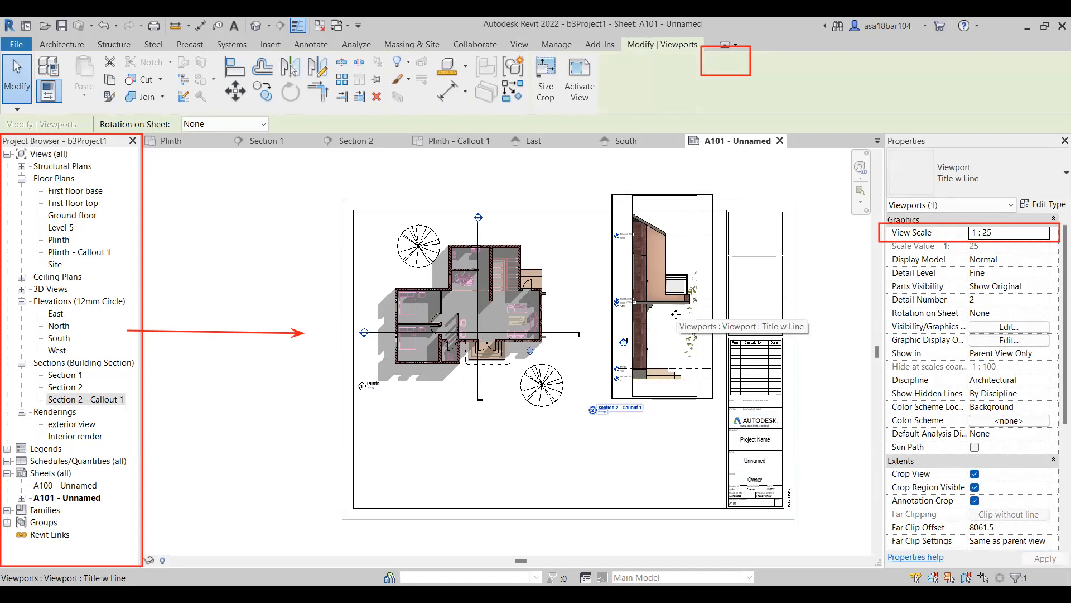
{"action": "left_click_drag", "start_coordinate": [675, 339], "coordinate": [676, 345]}
{"action": "left_click", "coordinate": [672, 426]}
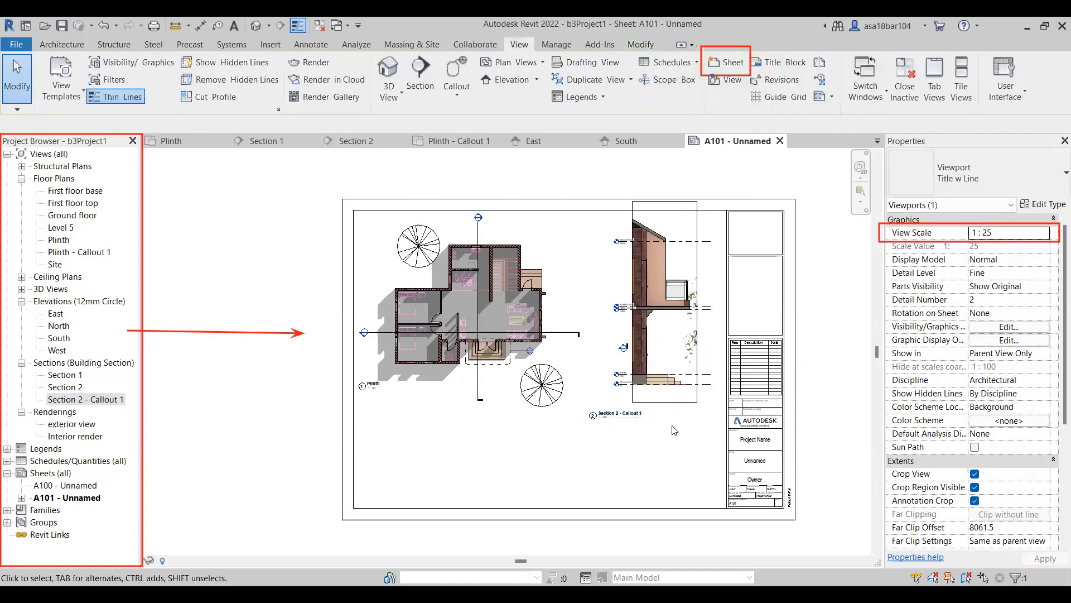
Hide the crop region of the Section 2 - Callout 1 viewport and move the viewport left against the Plinth viewport.
{"action": "left_click", "coordinate": [646, 401]}
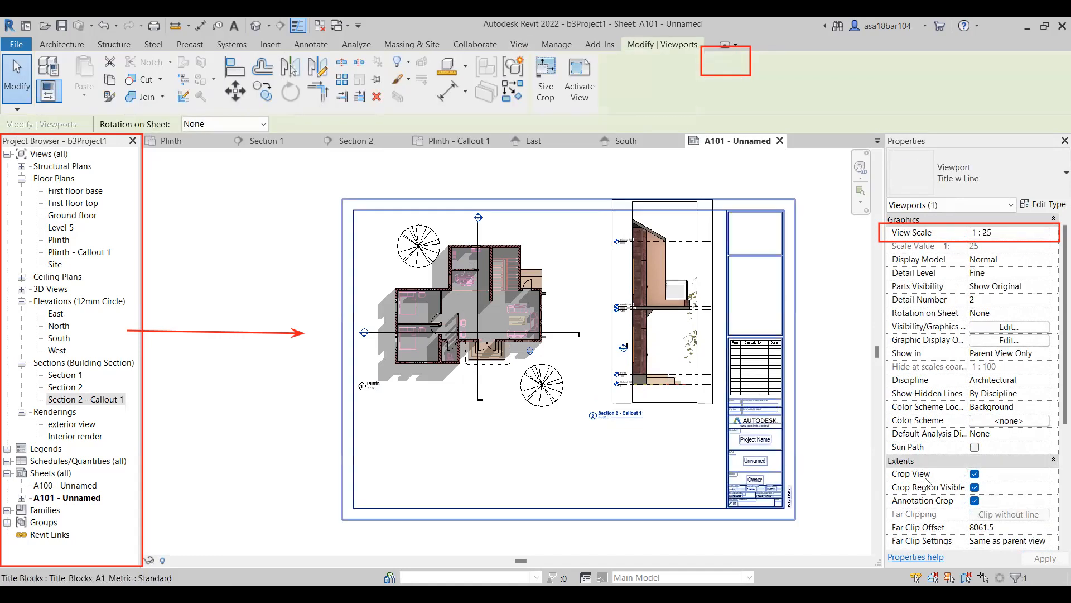
{"action": "left_click", "coordinate": [974, 488]}
{"action": "left_click", "coordinate": [645, 481]}
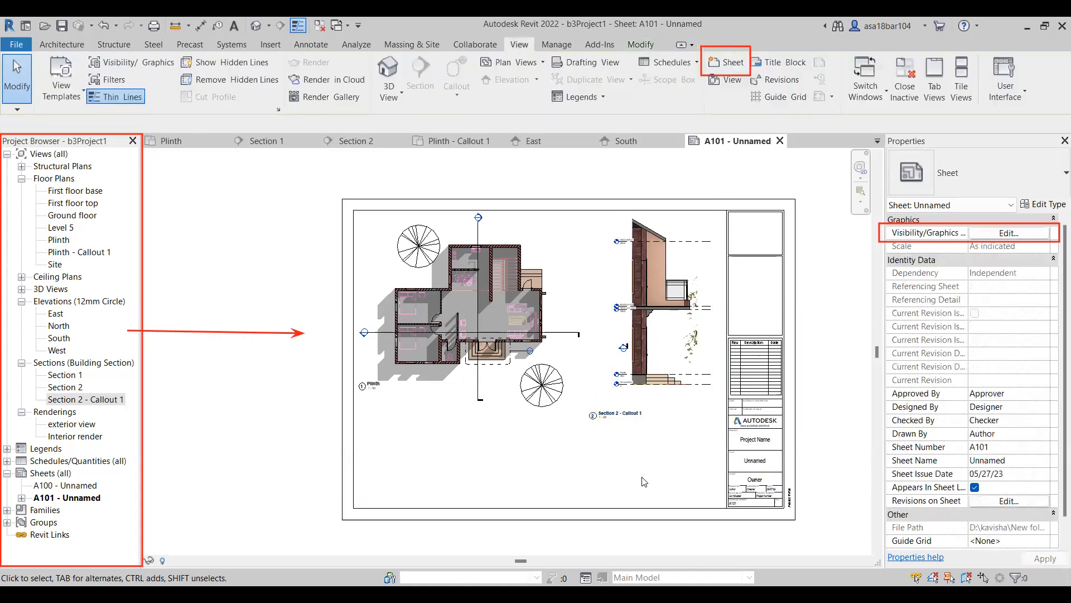
{"action": "left_click", "coordinate": [649, 316]}
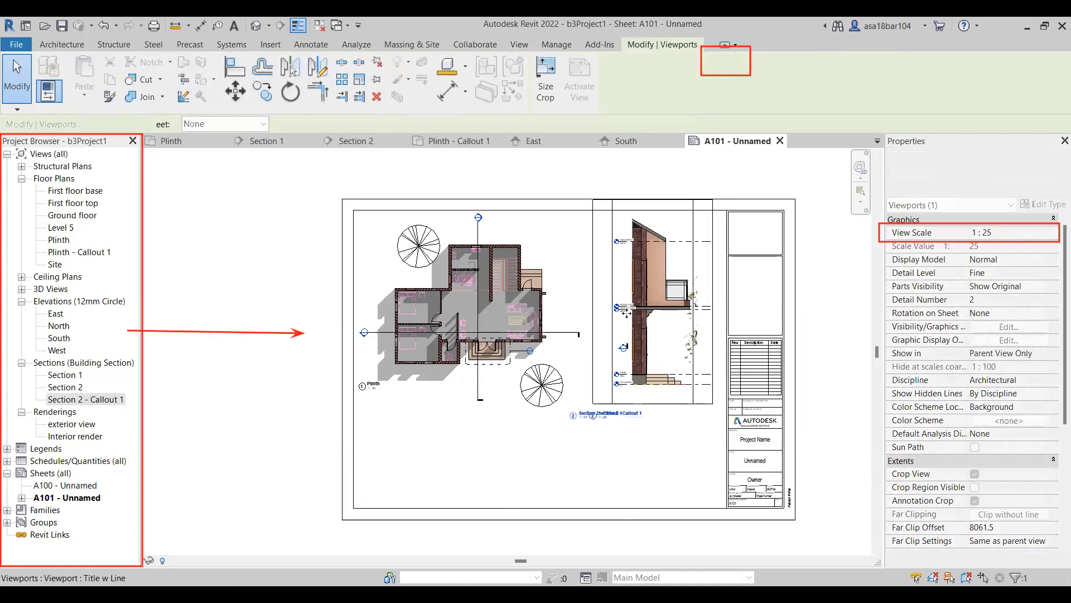
{"action": "left_click_drag", "start_coordinate": [649, 315], "coordinate": [626, 314]}
{"action": "left_click", "coordinate": [678, 430]}
Move the Section 2 - Callout 1 title directly beneath its drawing and lower the Plinth title to align with it.
{"action": "left_click_drag", "start_coordinate": [607, 415], "coordinate": [622, 399]}
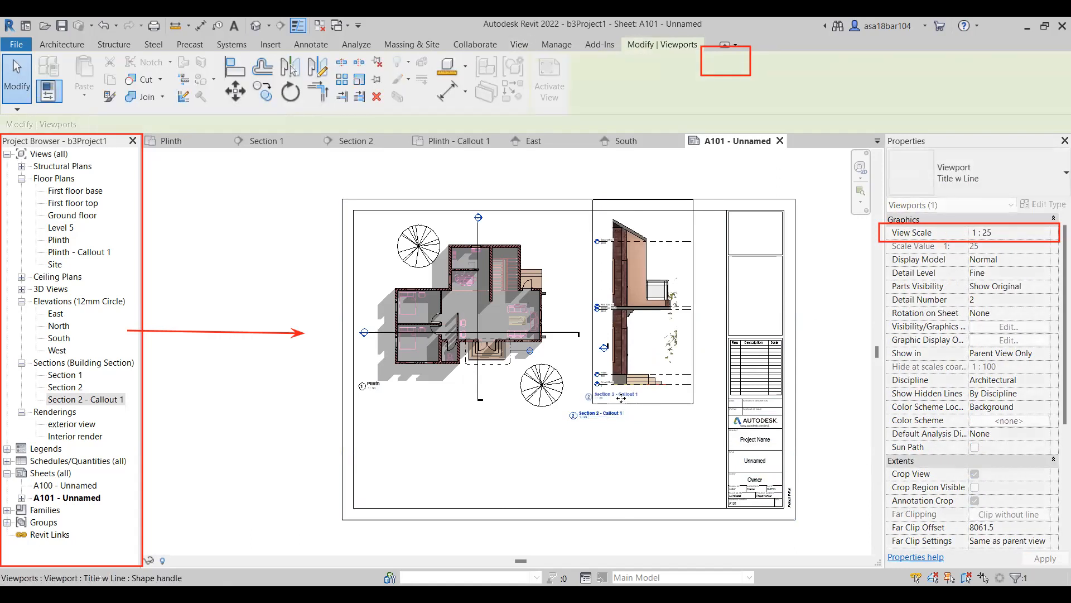
{"action": "left_click", "coordinate": [606, 444]}
{"action": "left_click", "coordinate": [373, 391]}
{"action": "left_click_drag", "start_coordinate": [374, 391], "coordinate": [376, 394]}
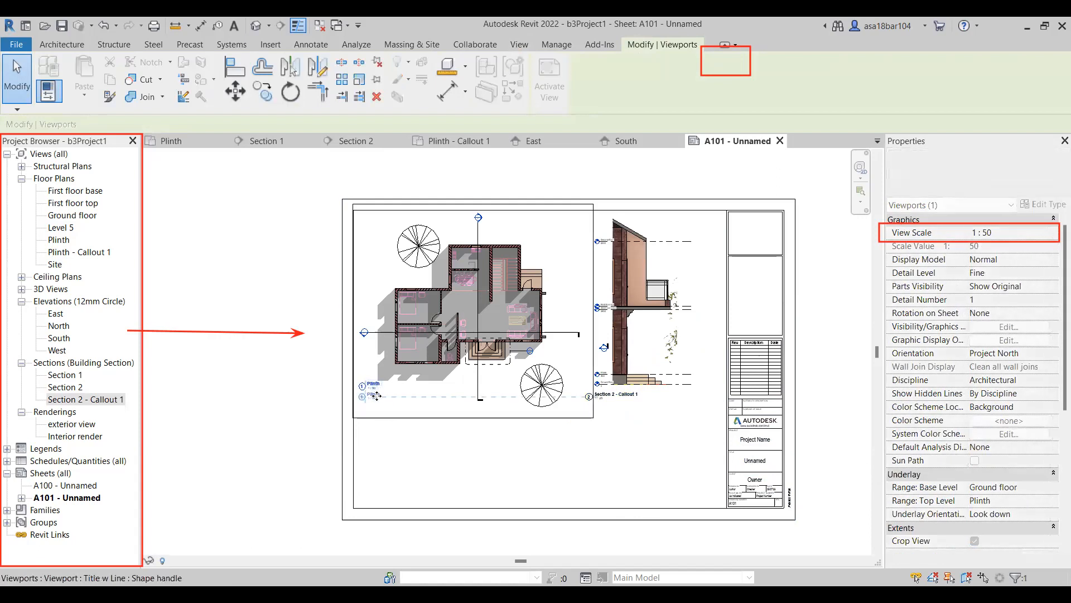
{"action": "left_click", "coordinate": [399, 431]}
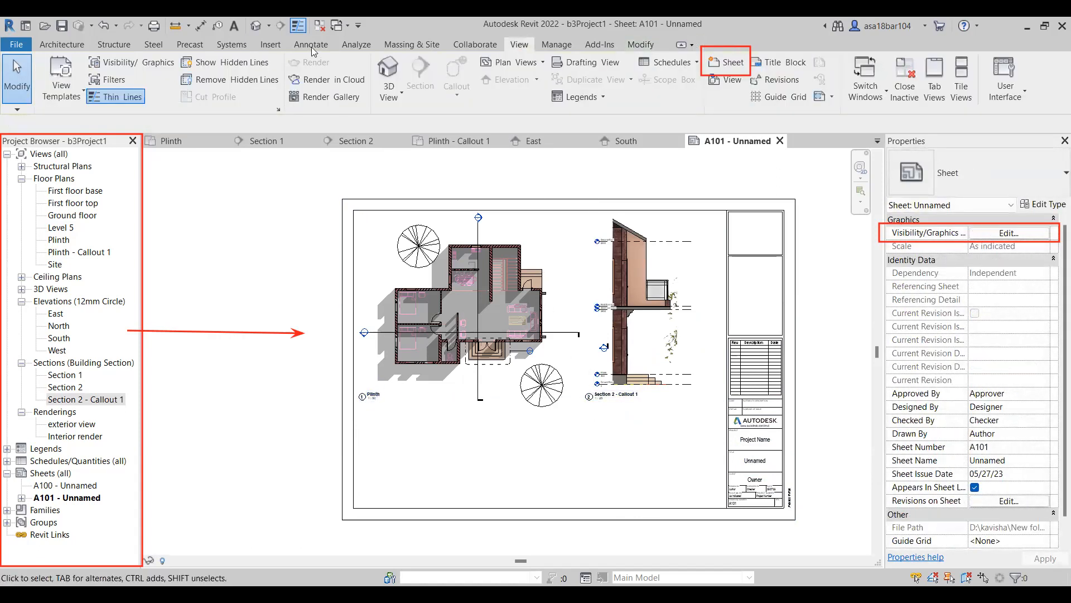
{"action": "scroll", "coordinate": [536, 298], "scroll_direction": "up", "scroll_amount": 2}
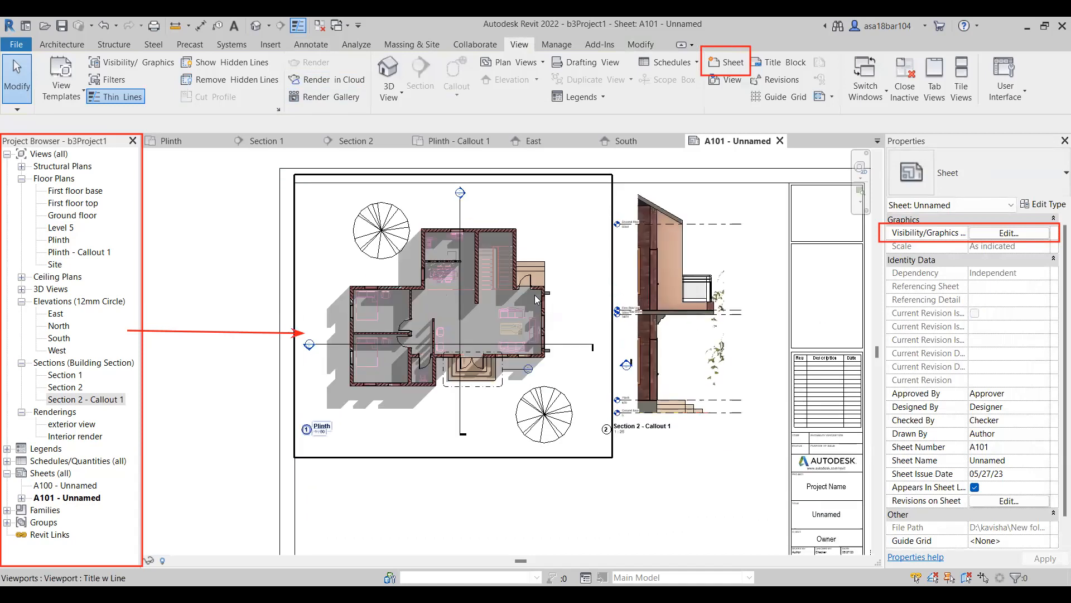
{"action": "scroll", "coordinate": [536, 298], "scroll_direction": "down", "scroll_amount": 2}
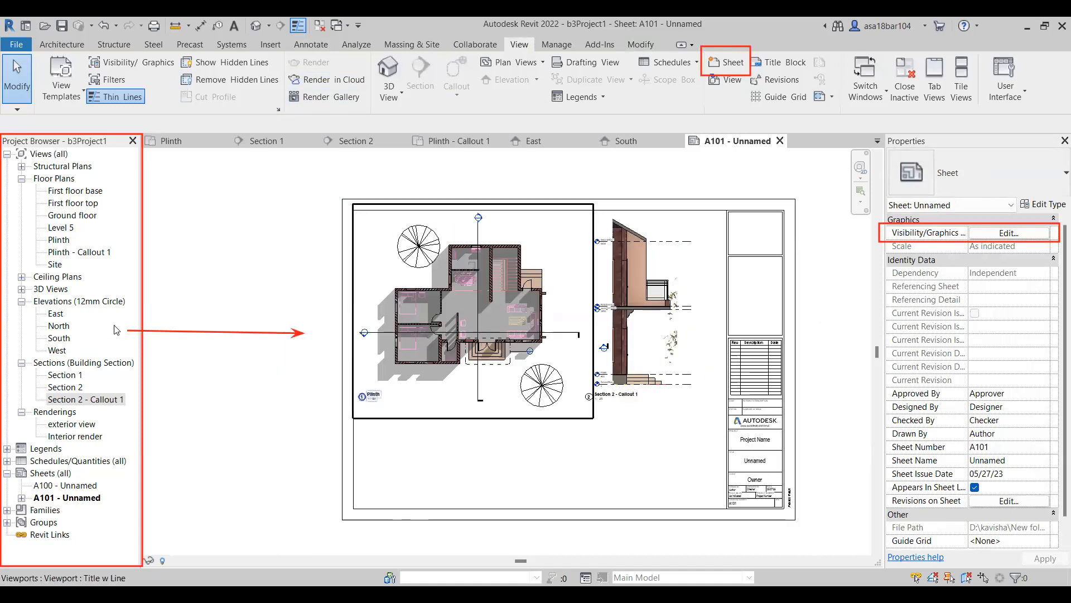
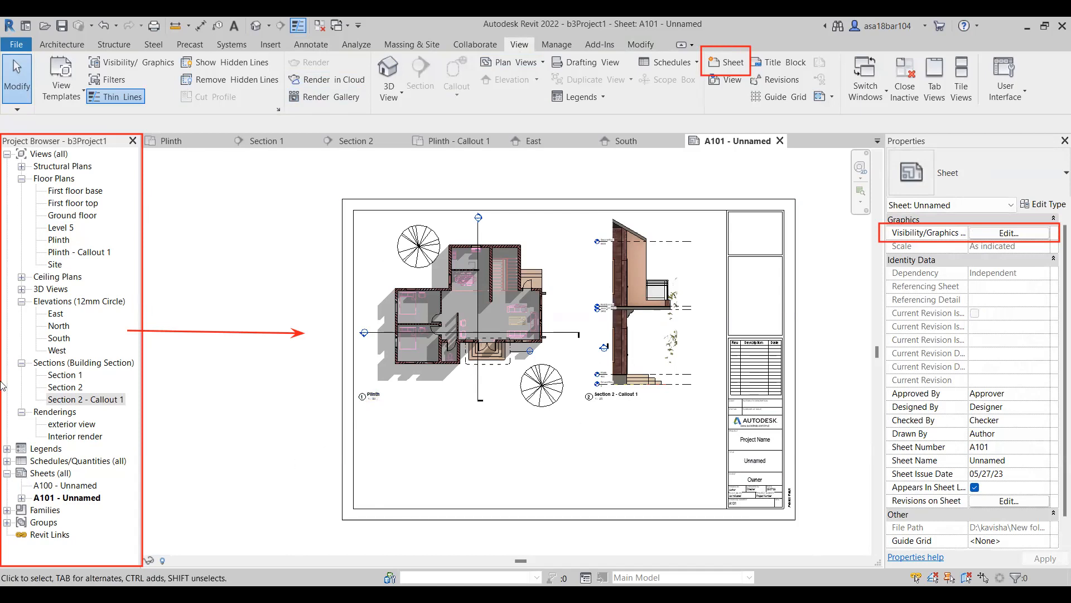
Review the Section 1, Section 2 and East views and turn on shadows in both section views.
{"action": "left_click", "coordinate": [89, 252]}
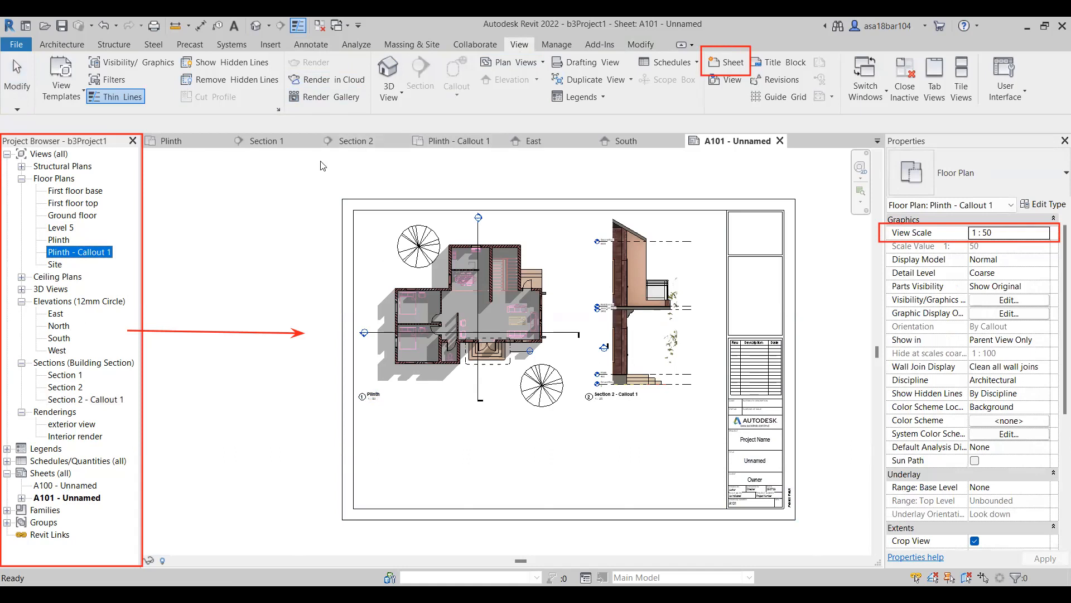
{"action": "left_click", "coordinate": [356, 140]}
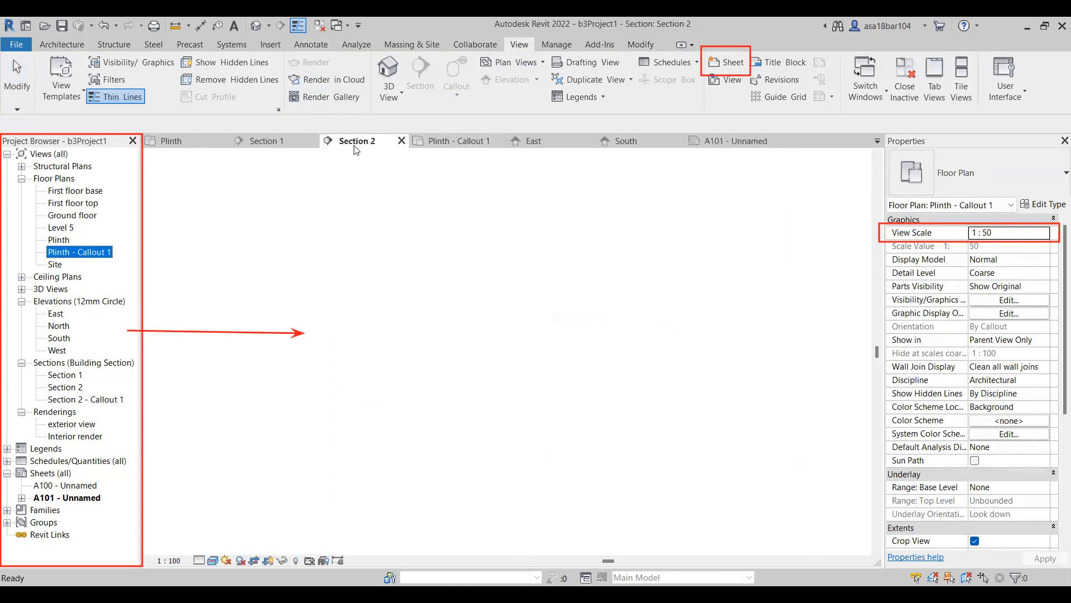
{"action": "left_click", "coordinate": [275, 146]}
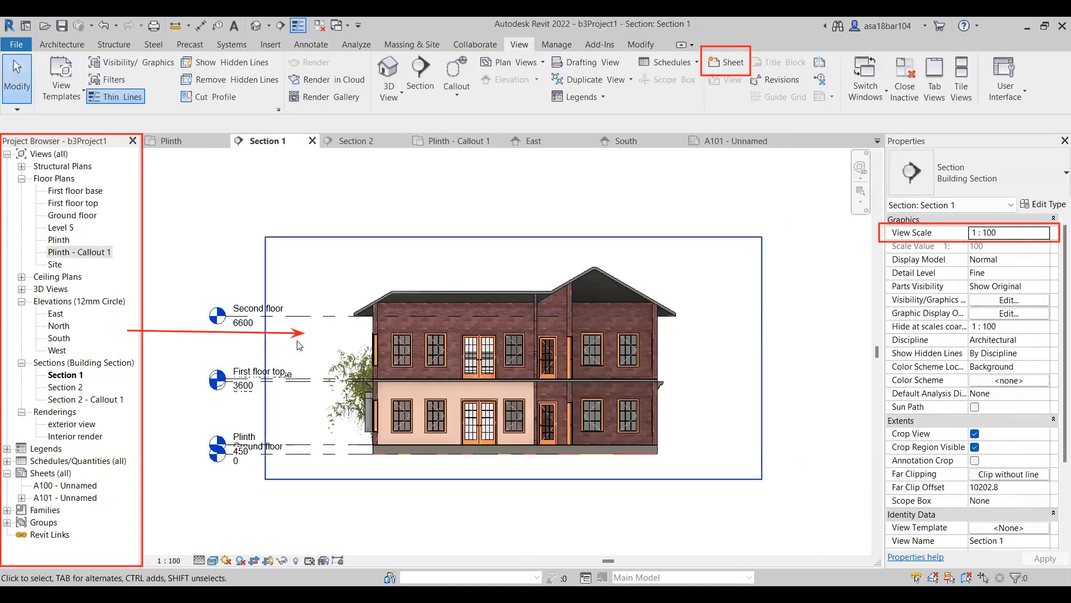
{"action": "left_click", "coordinate": [737, 142]}
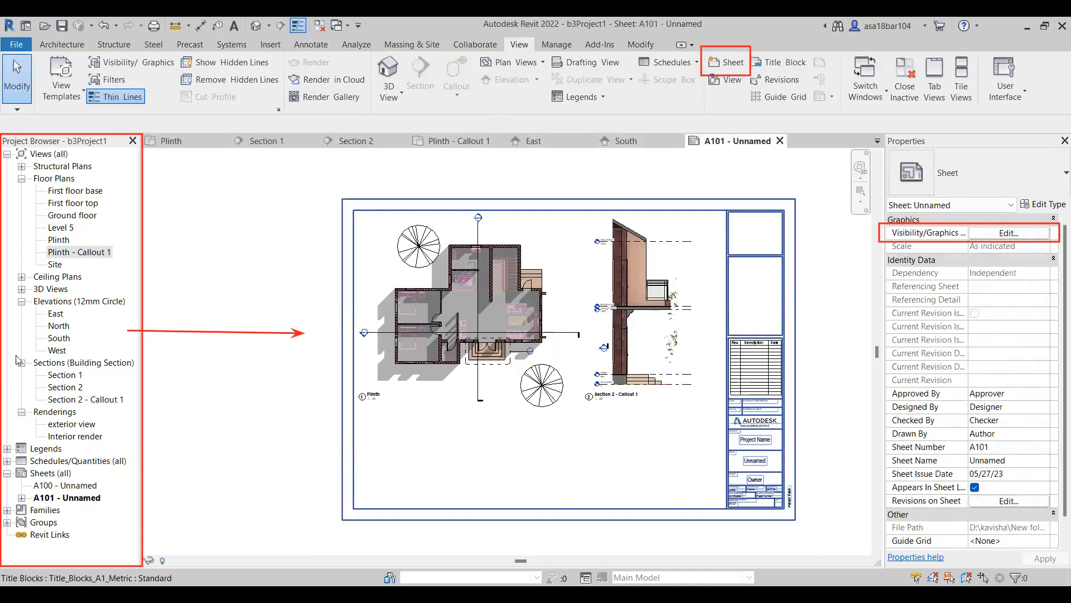
{"action": "left_click", "coordinate": [70, 377]}
{"action": "double_click", "coordinate": [70, 377]}
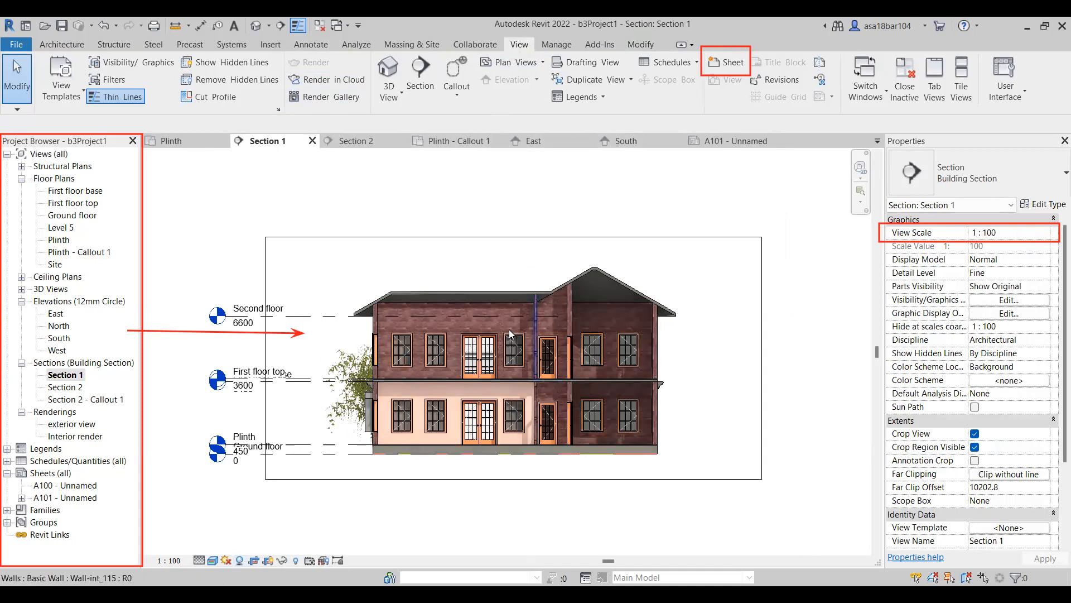
{"action": "left_click", "coordinate": [356, 141]}
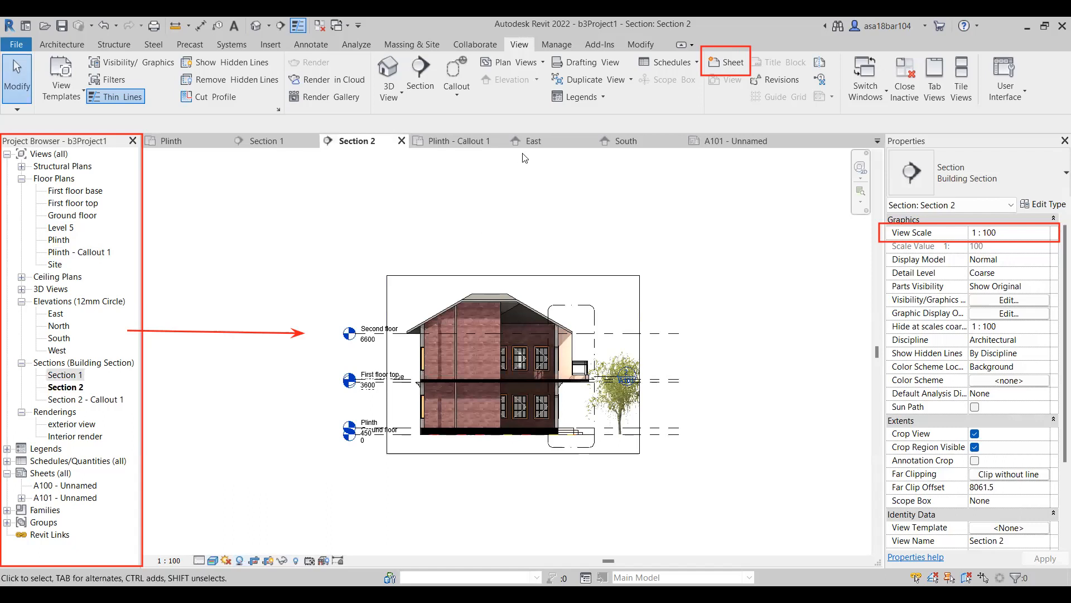
{"action": "left_click", "coordinate": [531, 141]}
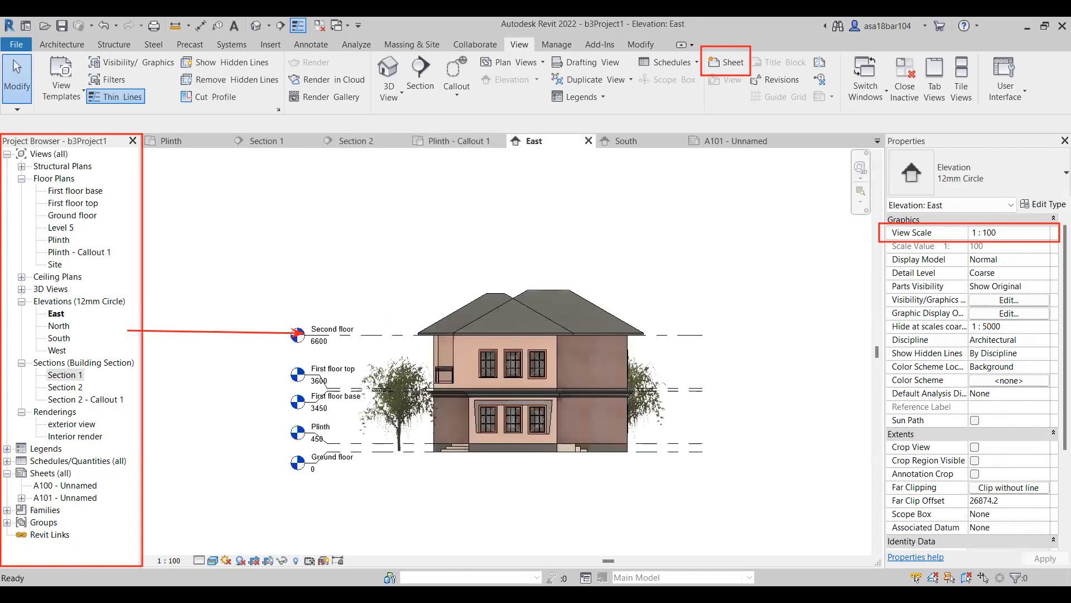
In the South elevation's graphic display options, set the lighting's shadow intensity to 30 and apply it.
{"action": "left_click", "coordinate": [665, 140]}
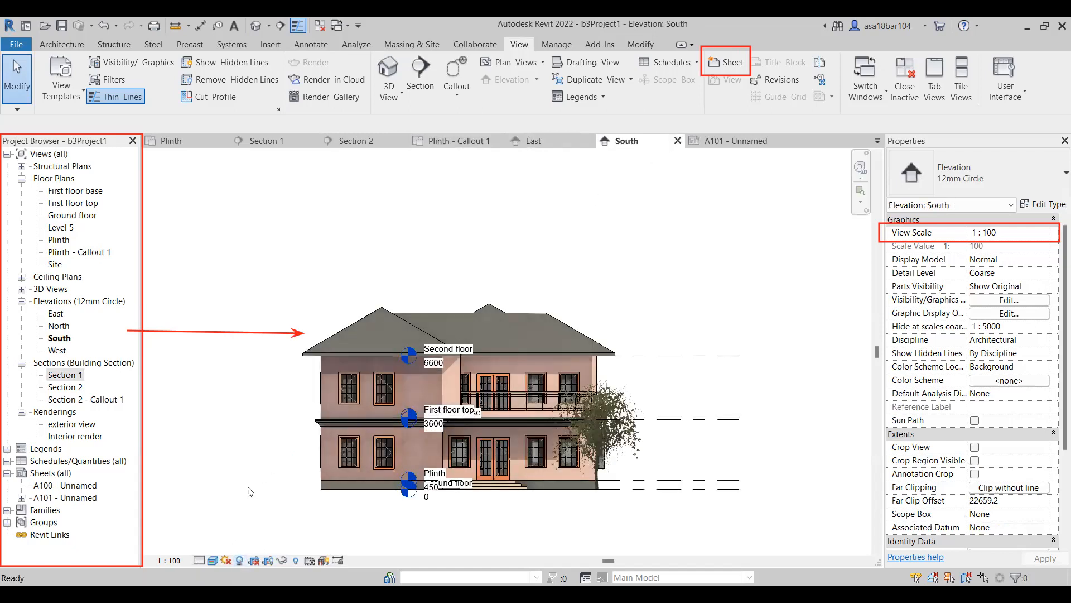
{"action": "left_click", "coordinate": [213, 560]}
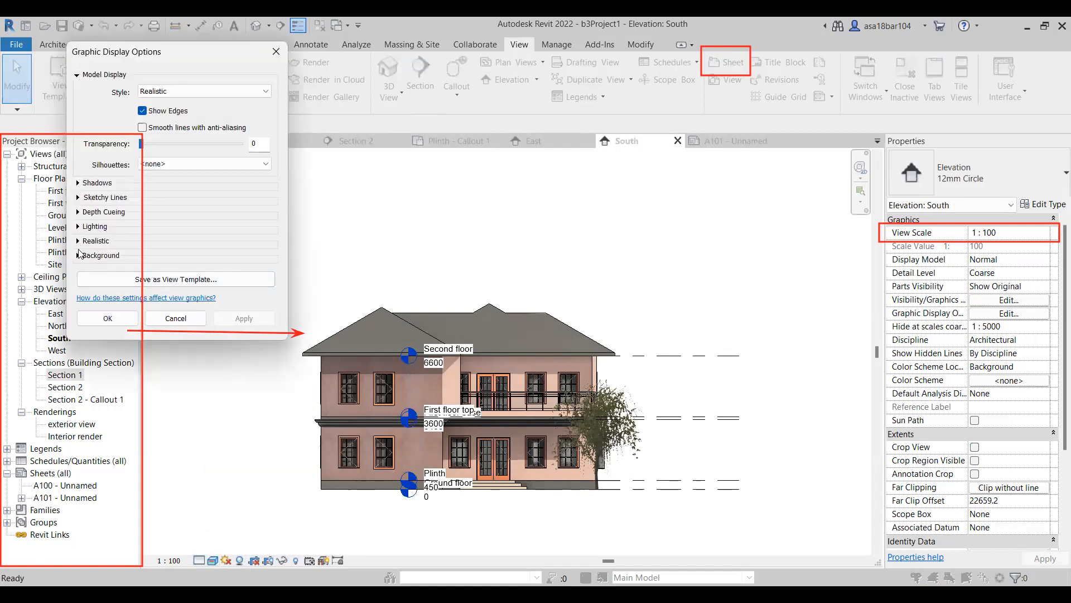
{"action": "left_click", "coordinate": [78, 241]}
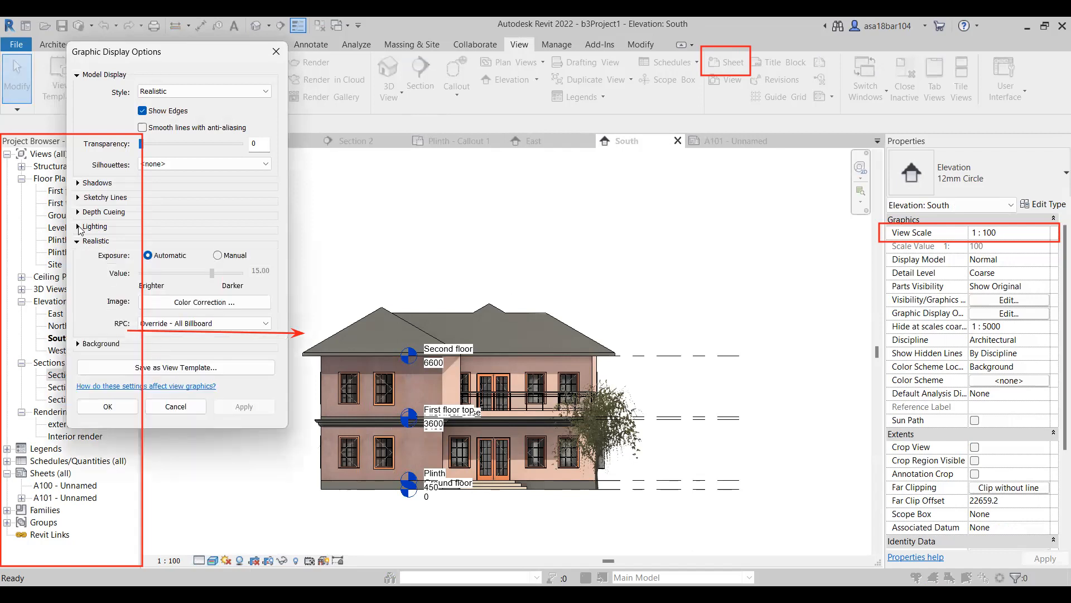
{"action": "left_click", "coordinate": [78, 226]}
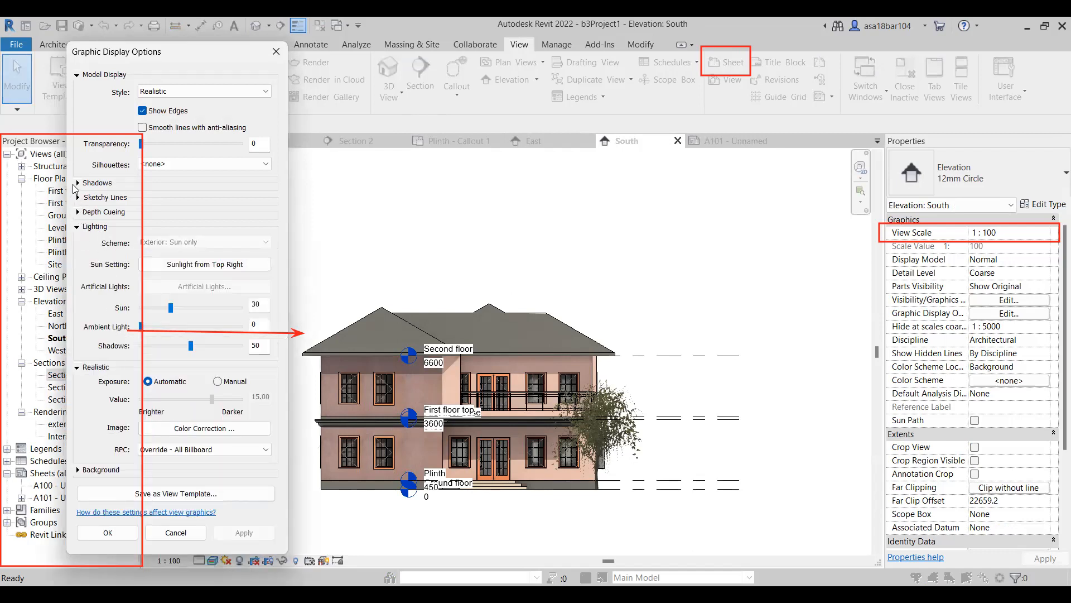
{"action": "left_click", "coordinate": [78, 183]}
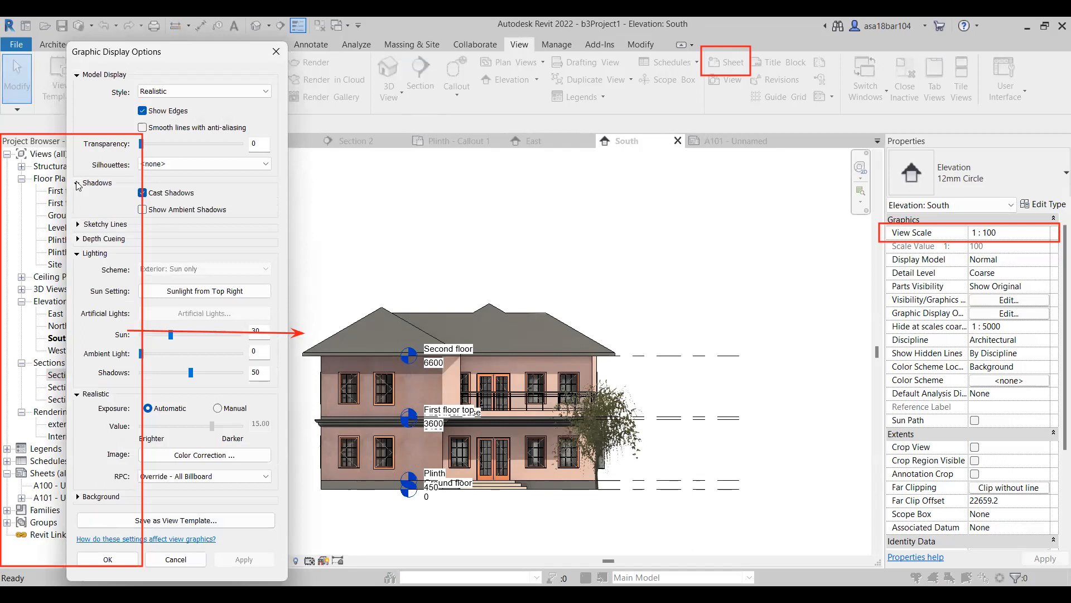
{"action": "left_click", "coordinate": [78, 183]}
{"action": "left_click_drag", "start_coordinate": [191, 351], "coordinate": [171, 352]}
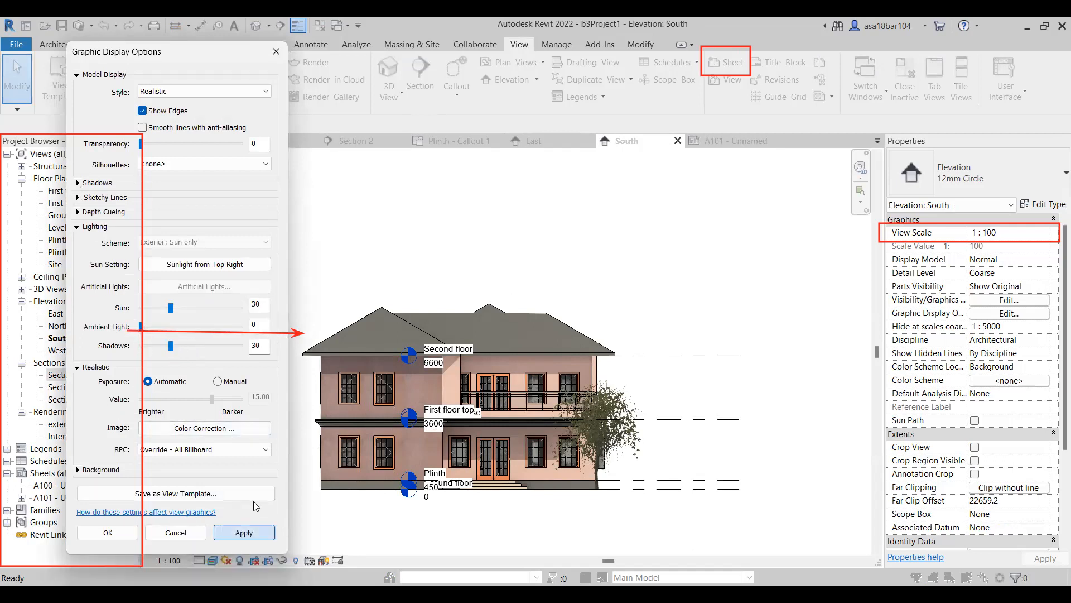
{"action": "left_click", "coordinate": [244, 532]}
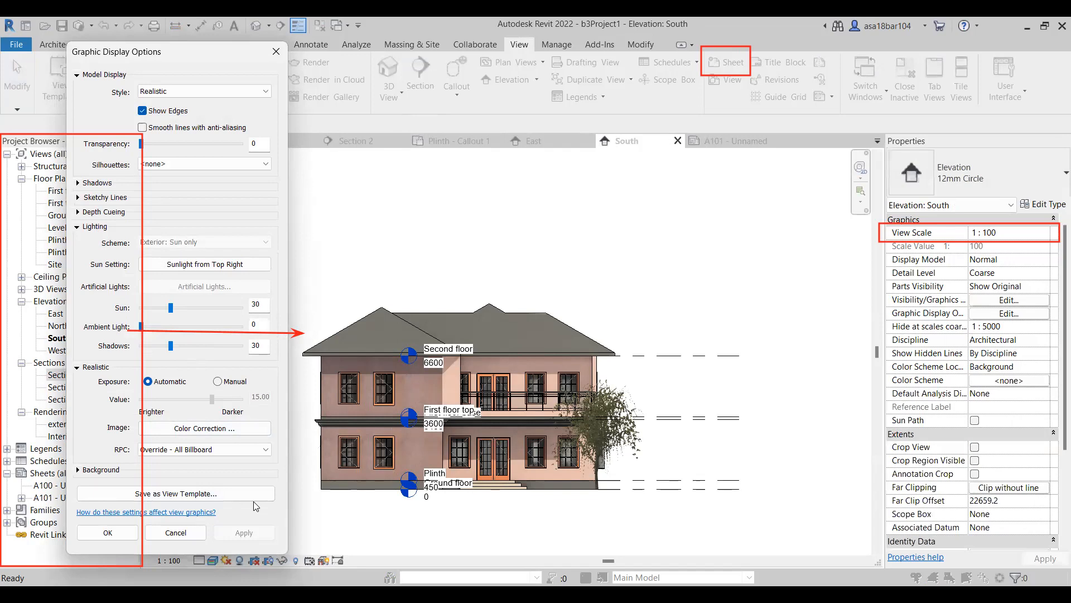
{"action": "left_click", "coordinate": [107, 532]}
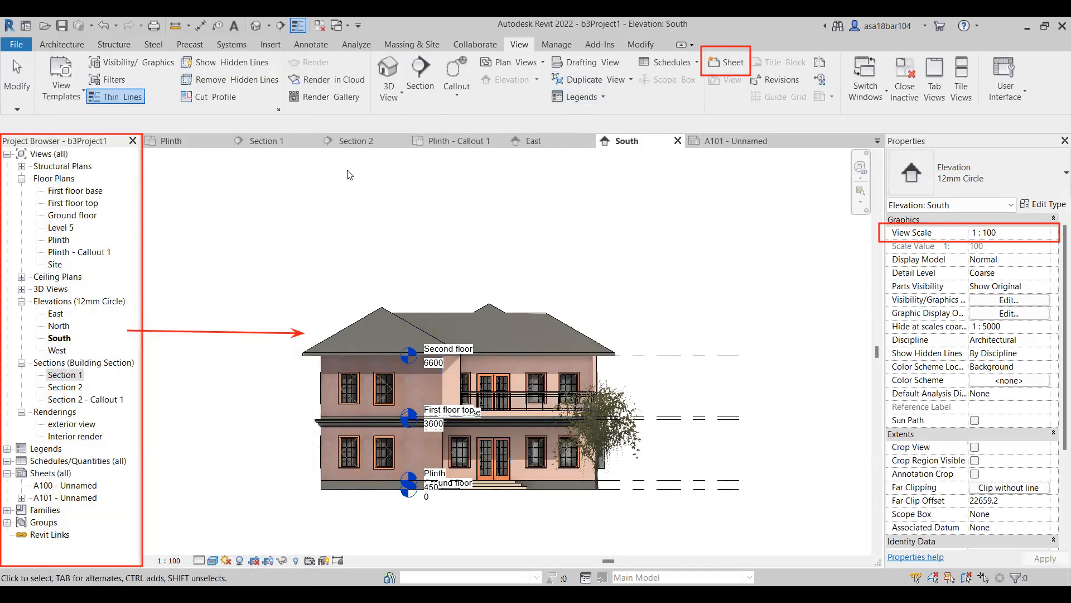
Set the shadow intensity of the Section 1 view to 30 in its graphic display lighting settings.
{"action": "left_click", "coordinate": [292, 147]}
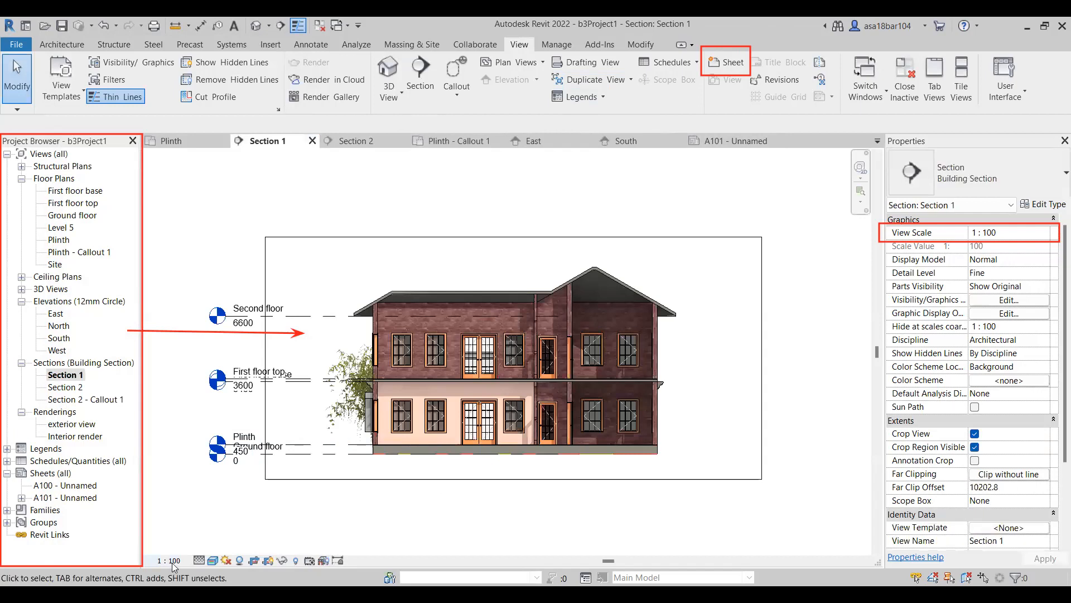
{"action": "left_click", "coordinate": [205, 560]}
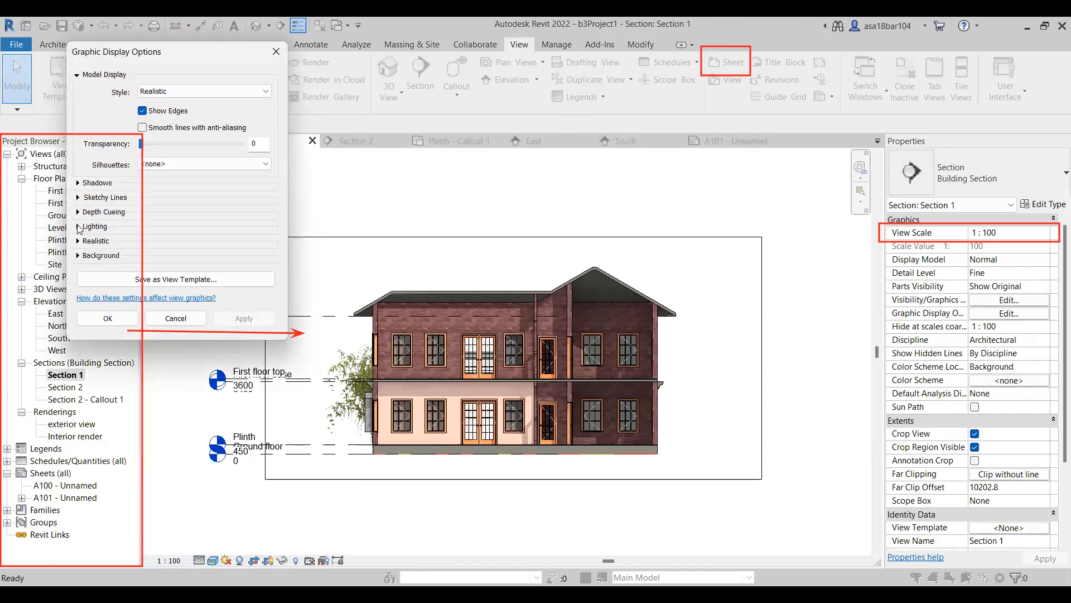
{"action": "left_click", "coordinate": [79, 227]}
{"action": "left_click_drag", "start_coordinate": [190, 345], "coordinate": [171, 345]}
{"action": "left_click", "coordinate": [229, 444]}
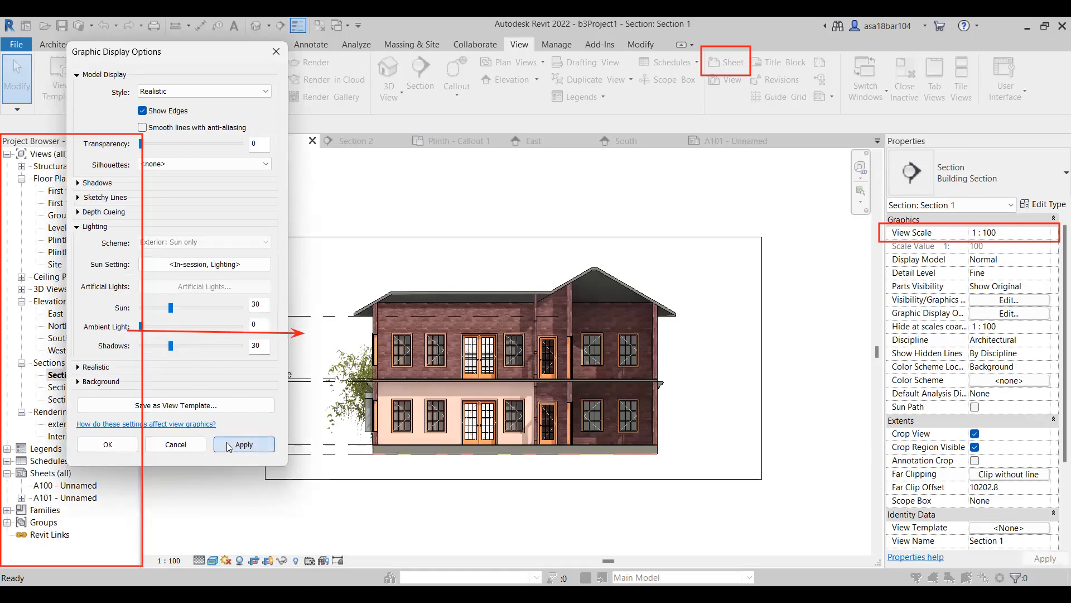
{"action": "left_click", "coordinate": [108, 445]}
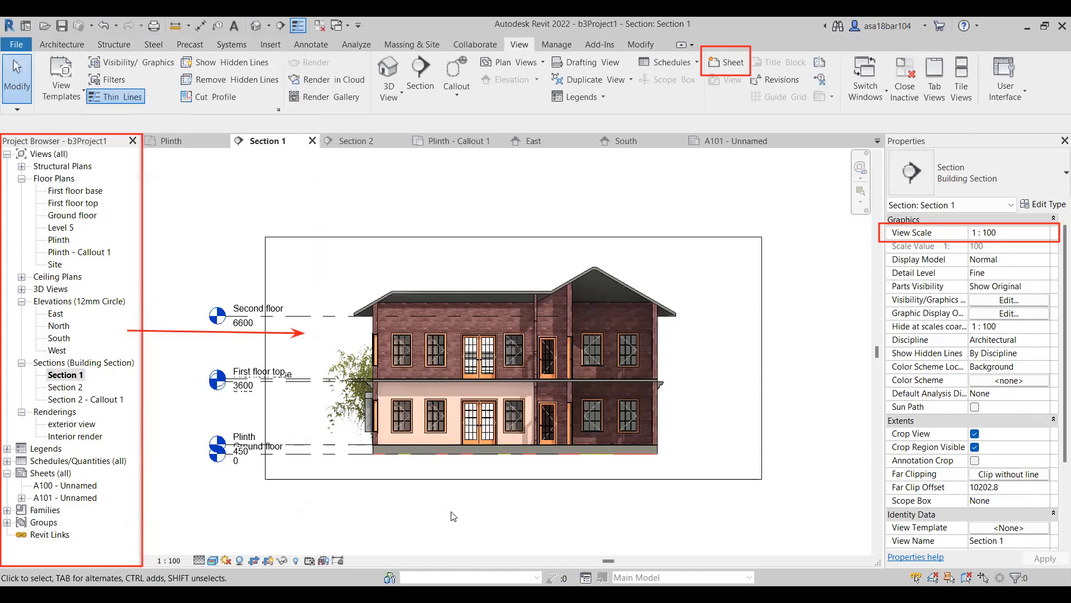
Place Section 1 on sheet A101 below the Plinth plan and set its viewport scale to 1 : 50.
{"action": "left_click", "coordinate": [720, 141]}
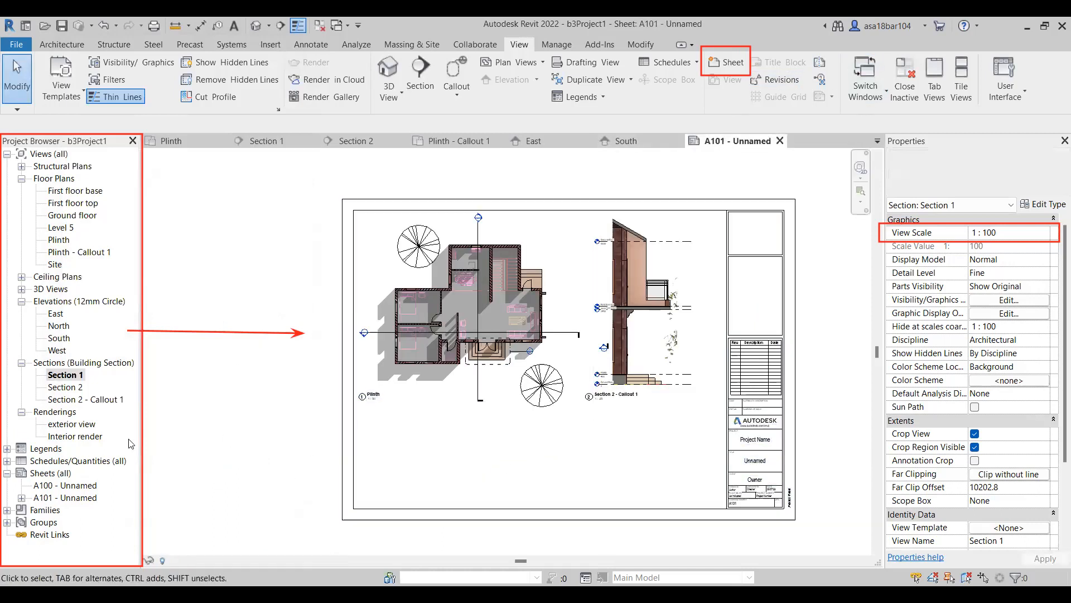
{"action": "left_click", "coordinate": [68, 376]}
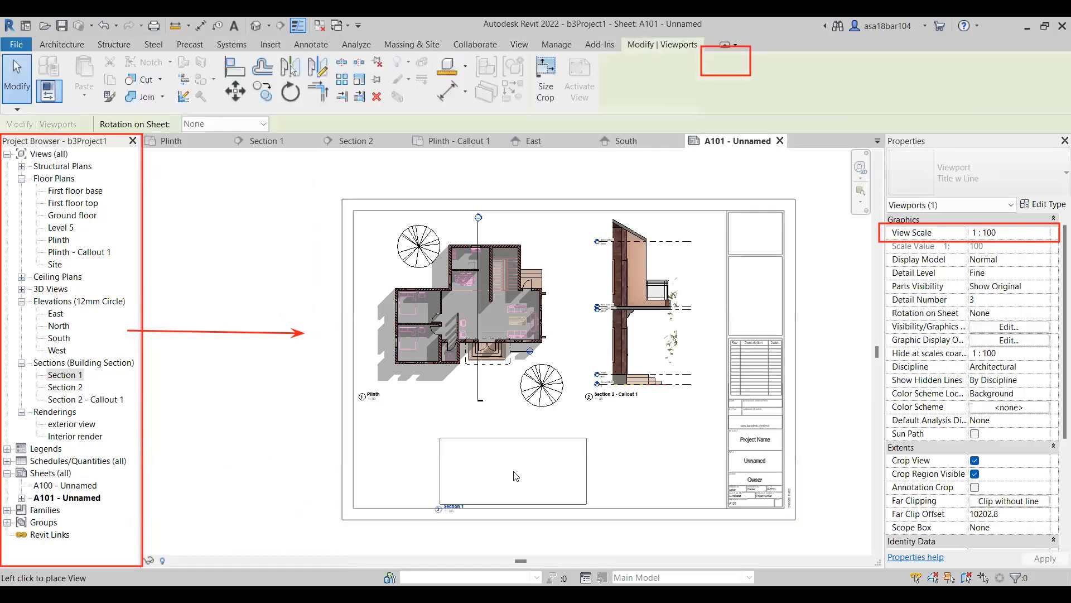
{"action": "left_click", "coordinate": [499, 463]}
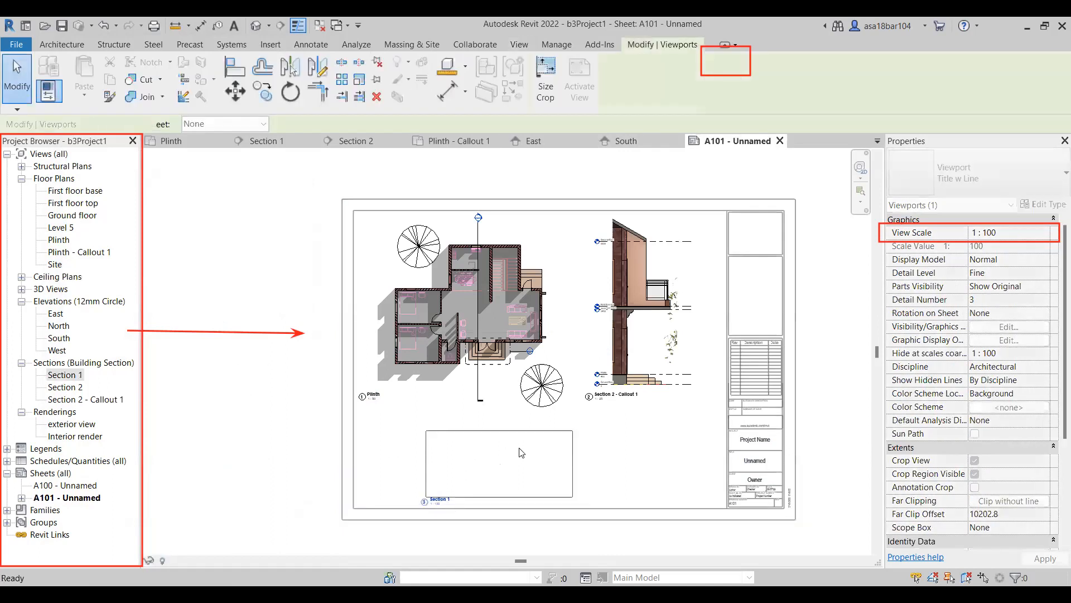
{"action": "left_click", "coordinate": [1005, 232]}
{"action": "left_click", "coordinate": [1043, 232]}
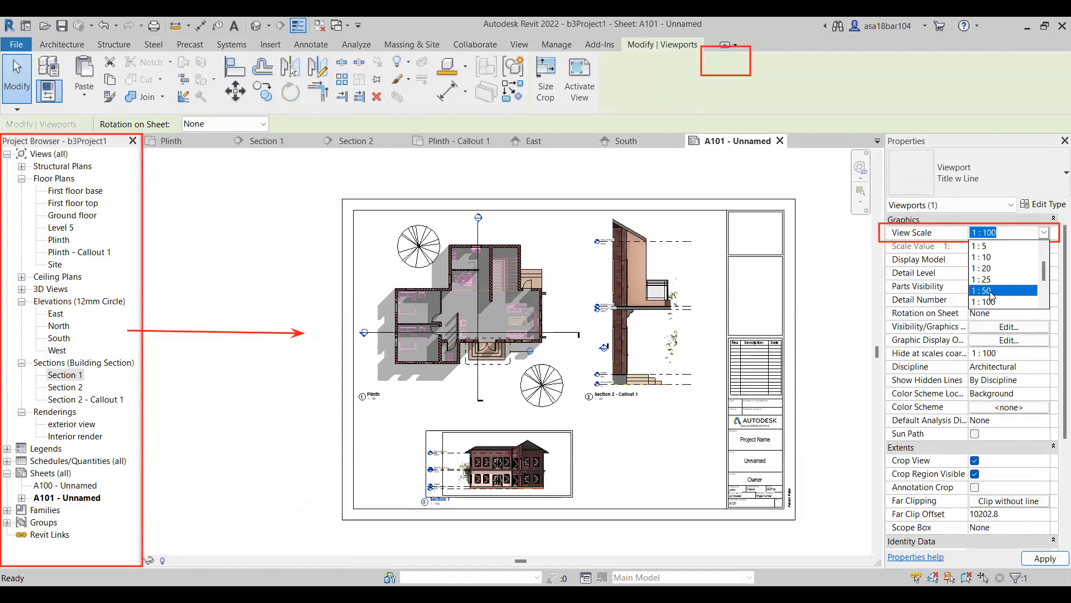
{"action": "left_click", "coordinate": [986, 291]}
{"action": "left_click", "coordinate": [1044, 558]}
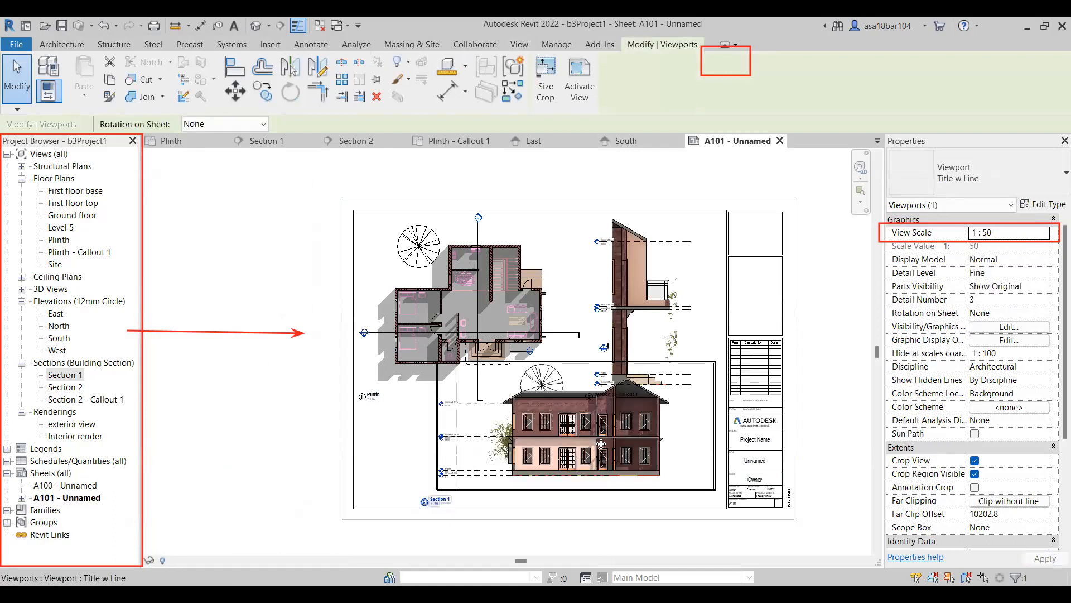
Move the Section 1 viewport down and left into the space beneath the Plinth and Section 2 - Callout 1 drawings.
{"action": "mouse_move", "coordinate": [569, 463]}
{"action": "left_mouse_down"}
{"action": "mouse_move", "coordinate": [536, 470]}
{"action": "mouse_move", "coordinate": [549, 465]}
{"action": "left_mouse_up"}
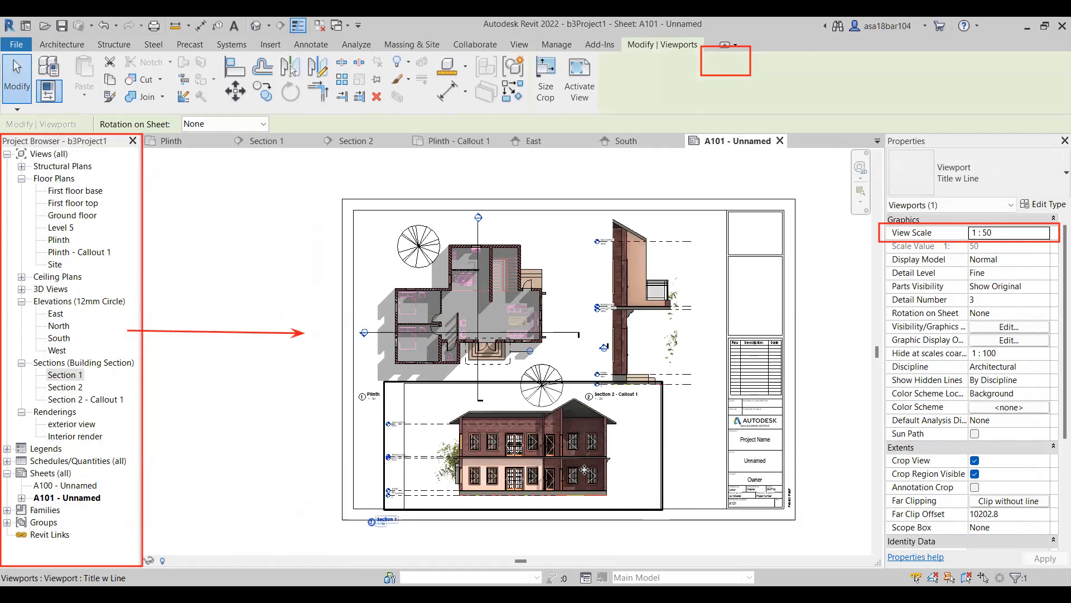
{"action": "key", "text": "Escape"}
{"action": "scroll", "coordinate": [514, 515], "scroll_direction": "up", "scroll_amount": 2}
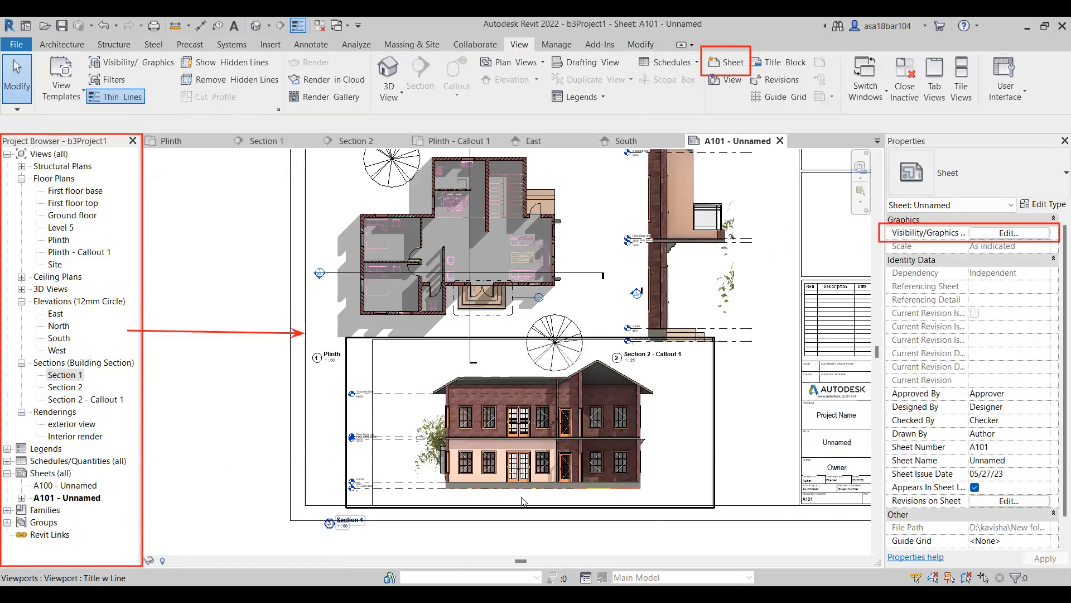
{"action": "left_click", "coordinate": [524, 464]}
{"action": "left_click_drag", "start_coordinate": [524, 464], "coordinate": [497, 457]}
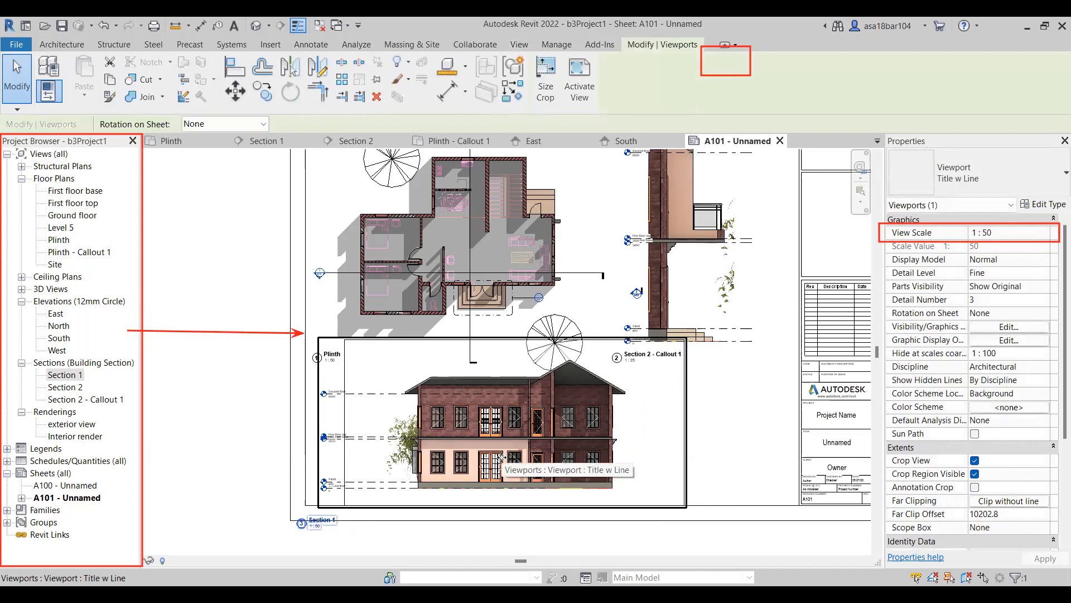
{"action": "left_click_drag", "start_coordinate": [497, 457], "coordinate": [501, 463]}
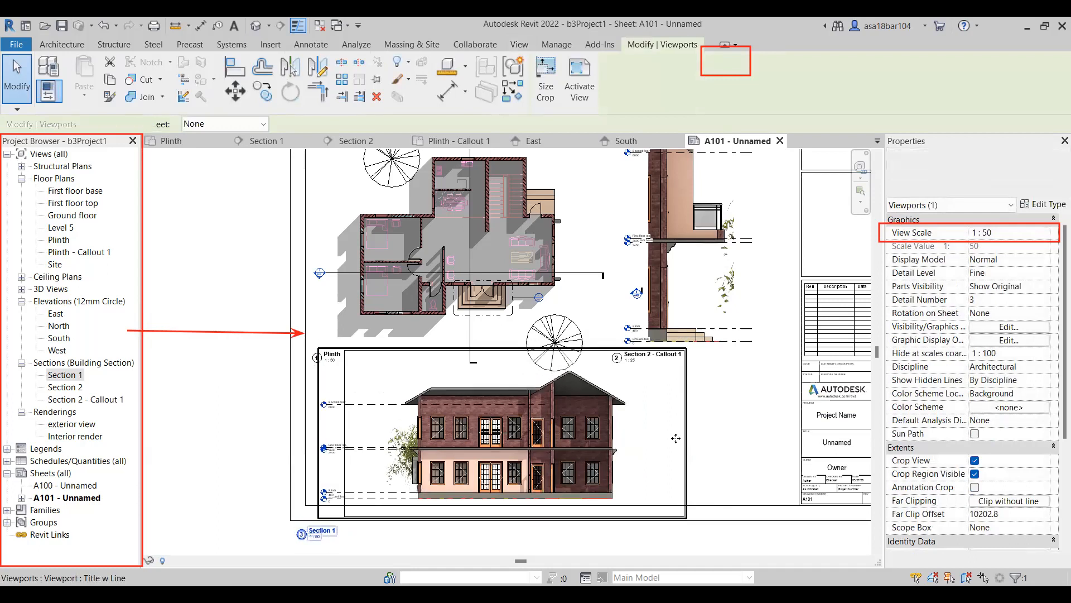
{"action": "left_click", "coordinate": [701, 426]}
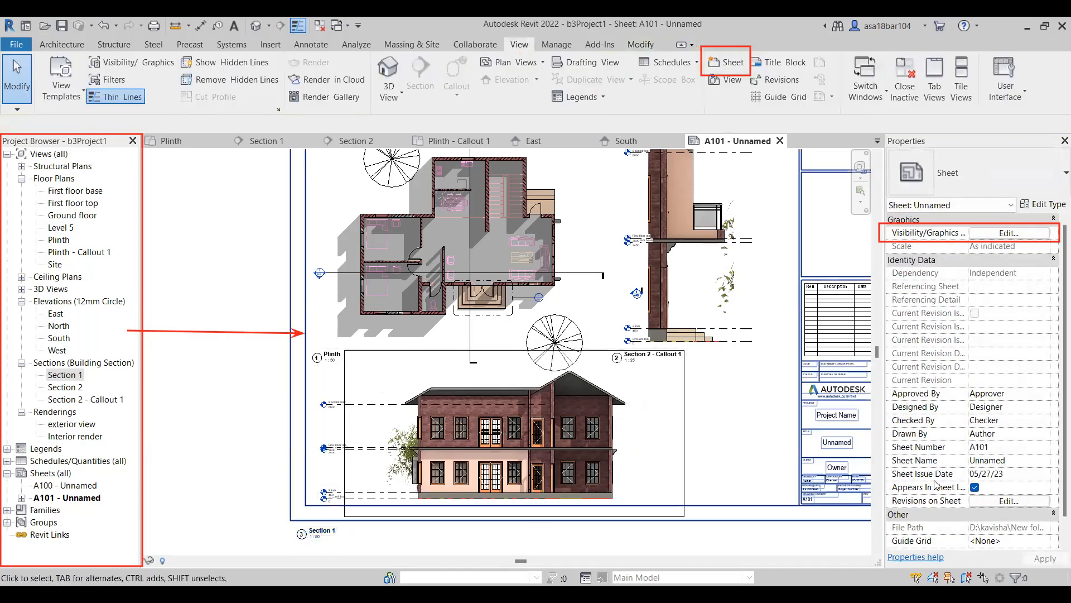
{"action": "scroll", "coordinate": [994, 480], "scroll_direction": "down", "scroll_amount": 1}
{"action": "scroll", "coordinate": [984, 399], "scroll_direction": "up", "scroll_amount": 1}
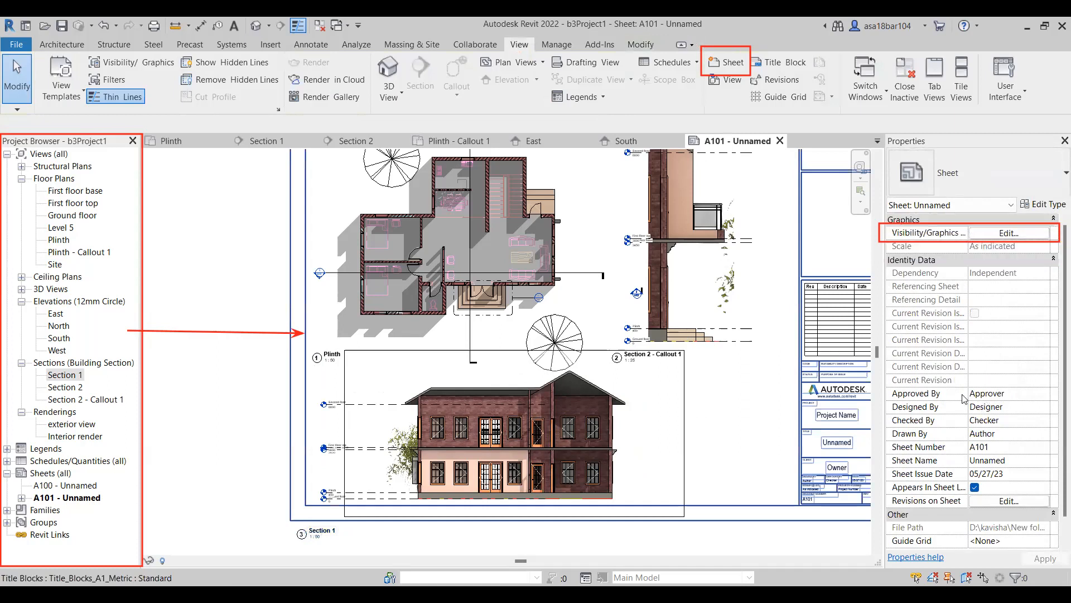
Hide the crop region of the Section 1 viewport on sheet A101.
{"action": "left_click", "coordinate": [505, 411]}
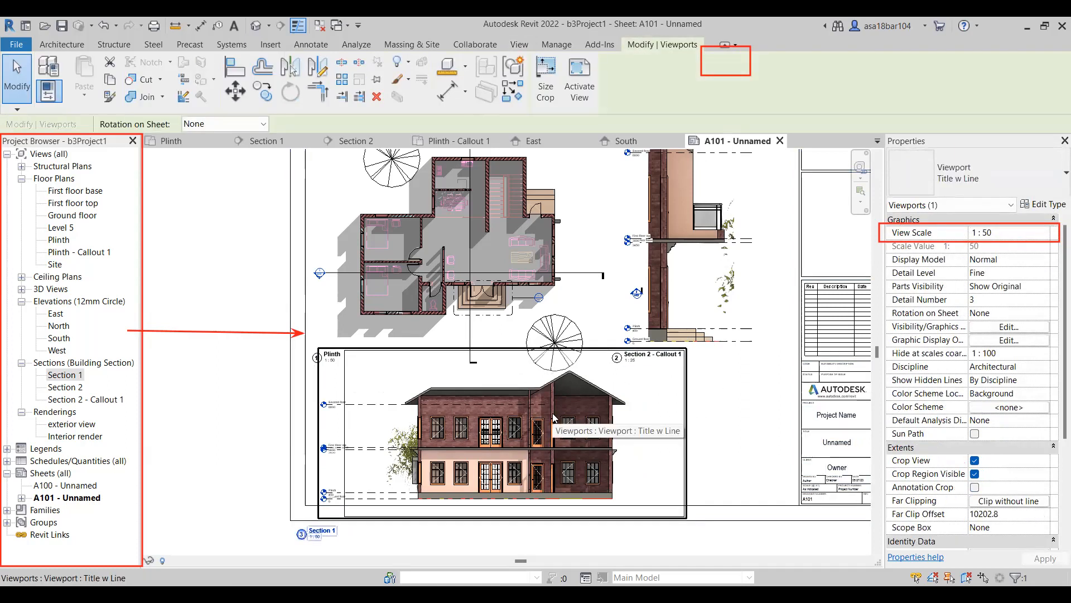
{"action": "left_click", "coordinate": [975, 474]}
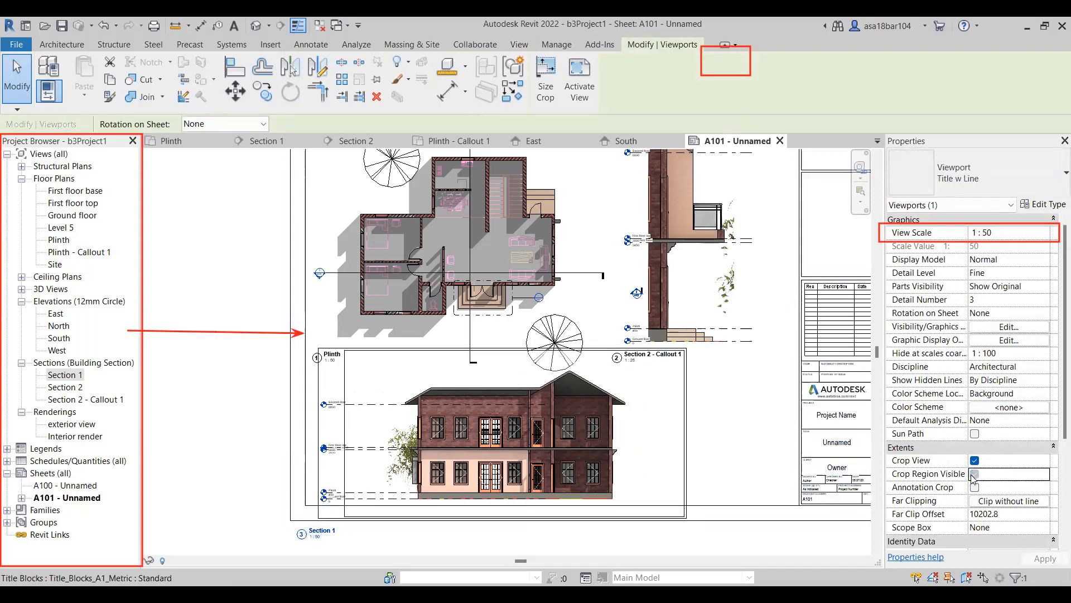
{"action": "left_click", "coordinate": [708, 452]}
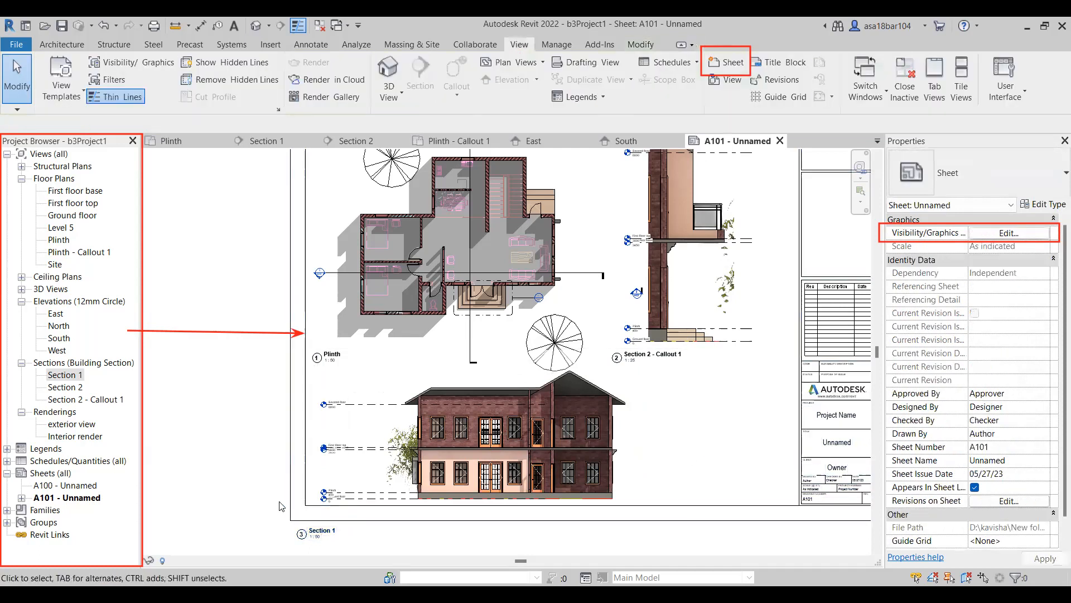
Nudge the Section 1 viewport slightly upward, away from the sheet's lower border.
{"action": "left_click", "coordinate": [506, 419]}
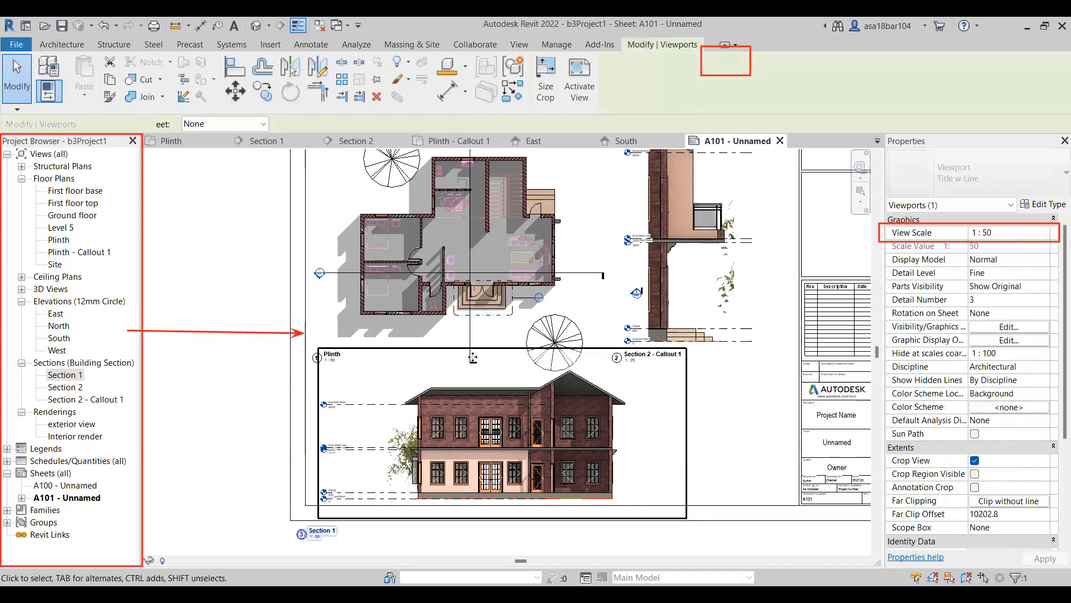
{"action": "left_click_drag", "start_coordinate": [462, 367], "coordinate": [461, 364]}
{"action": "left_click", "coordinate": [232, 498]}
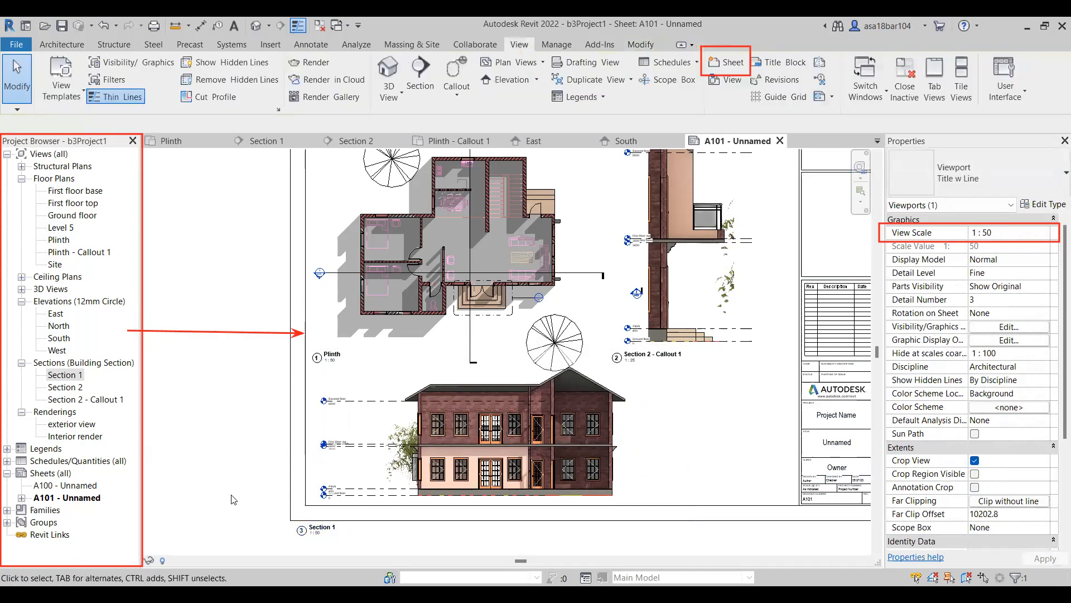
Move the Section 1 view title to beside the lower-right corner of the building.
{"action": "left_click", "coordinate": [323, 523]}
{"action": "left_click_drag", "start_coordinate": [324, 523], "coordinate": [639, 498]}
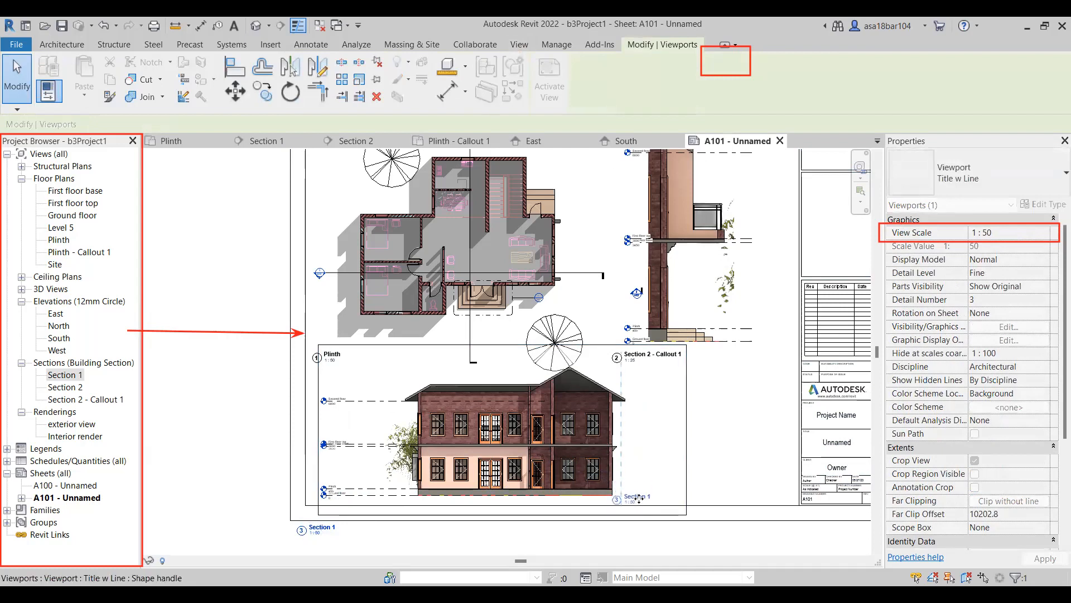
{"action": "key", "text": "Escape"}
{"action": "scroll", "coordinate": [621, 491], "scroll_direction": "down", "scroll_amount": 2}
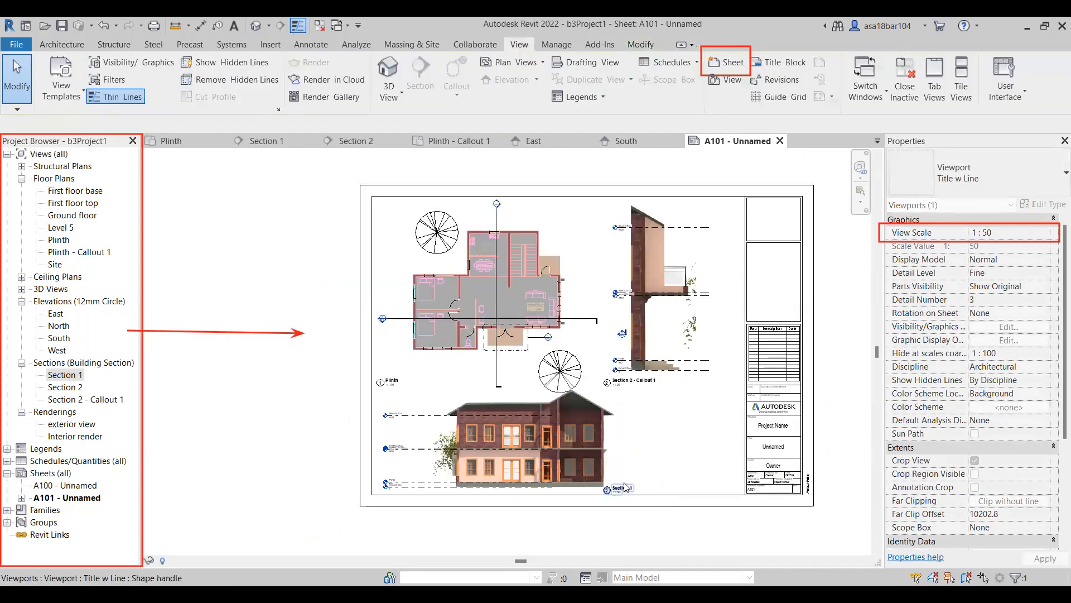
{"action": "left_click", "coordinate": [626, 487]}
{"action": "scroll", "coordinate": [624, 488], "scroll_direction": "up", "scroll_amount": 2}
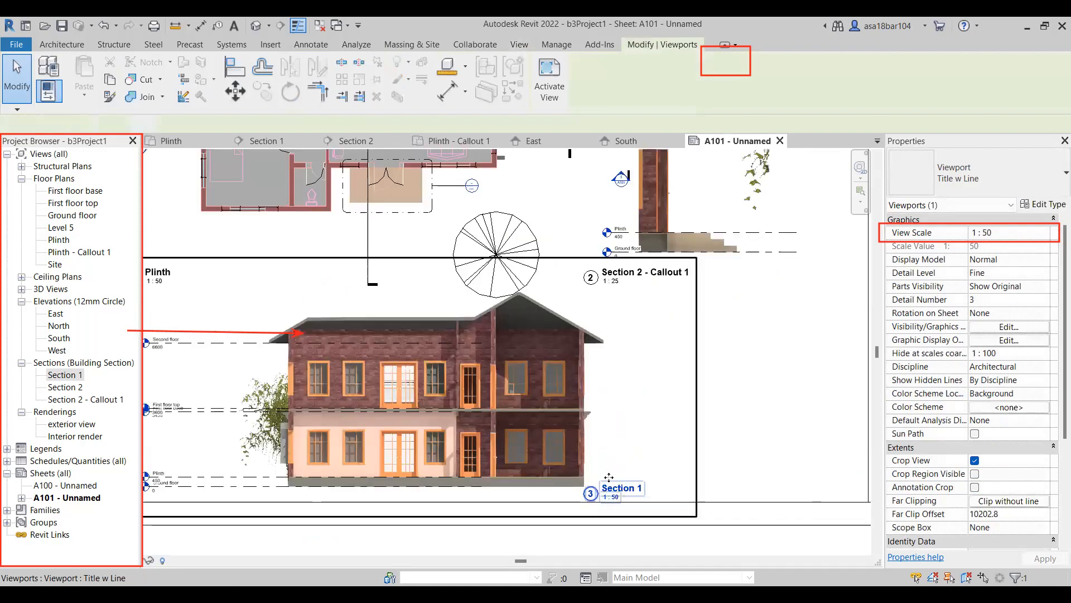
Nudge the Section 1 view title slightly right and up, level with the base of the building.
{"action": "left_click", "coordinate": [624, 485]}
{"action": "left_click", "coordinate": [658, 431]}
{"action": "left_click", "coordinate": [614, 491]}
{"action": "left_click", "coordinate": [796, 492]}
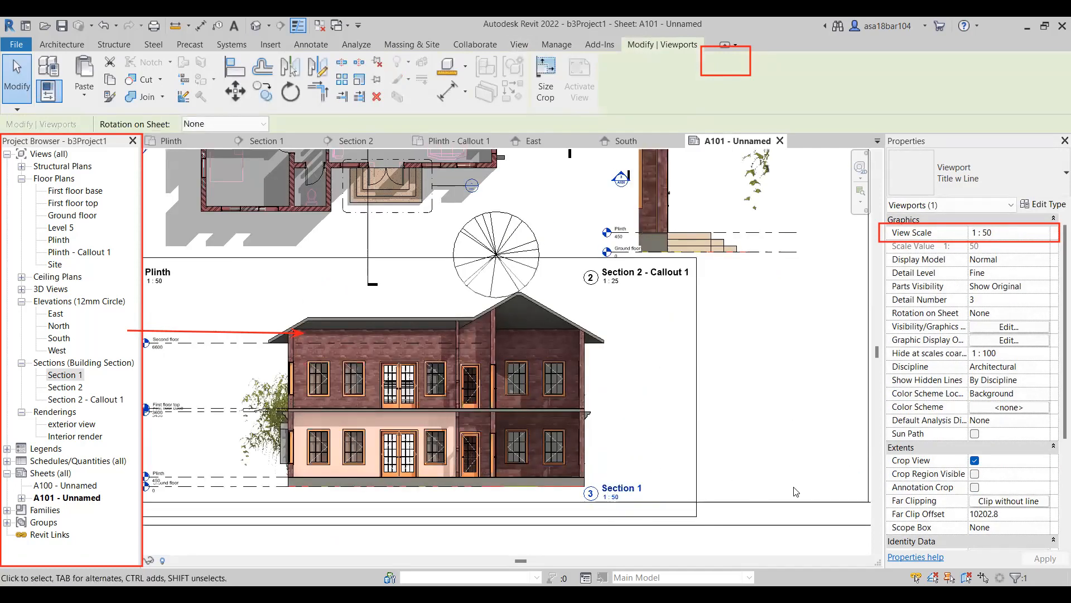
{"action": "left_click", "coordinate": [603, 478]}
{"action": "left_click_drag", "start_coordinate": [603, 477], "coordinate": [654, 437]}
{"action": "scroll", "coordinate": [655, 437], "scroll_direction": "down", "scroll_amount": 1}
{"action": "left_click", "coordinate": [727, 419]}
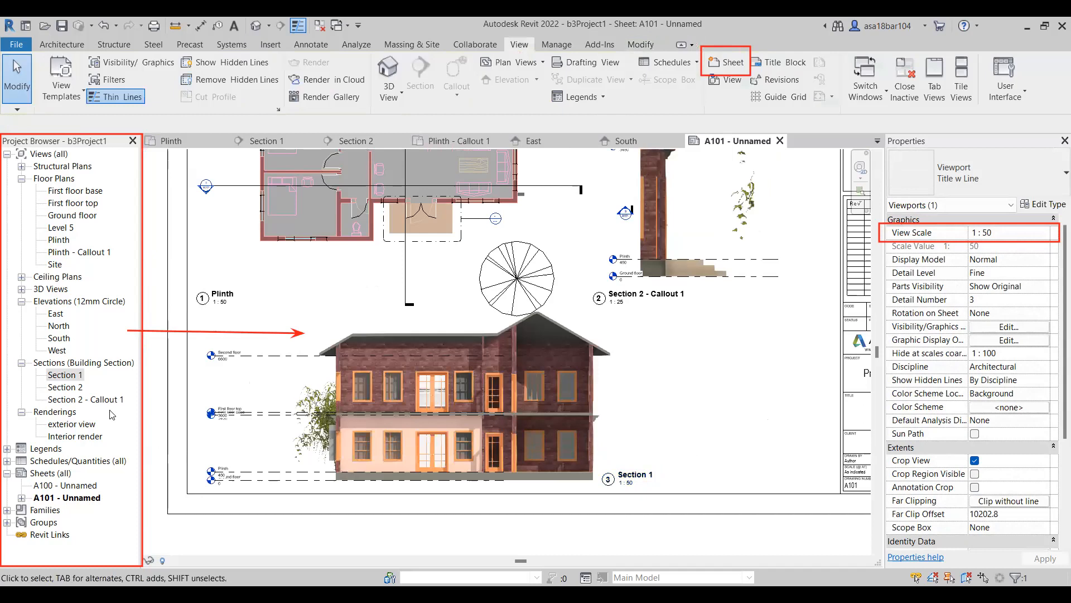
Place the Plinth - Callout 1 view on sheet A101 to the right of the Section 1 drawing.
{"action": "left_click", "coordinate": [71, 253]}
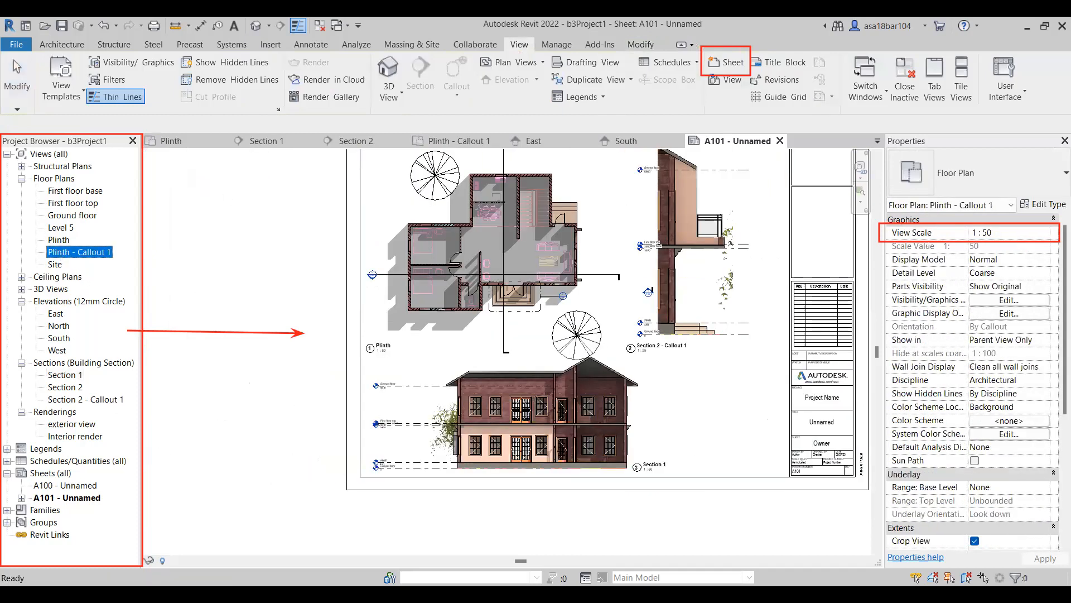
{"action": "left_click_drag", "start_coordinate": [708, 409], "coordinate": [711, 414]}
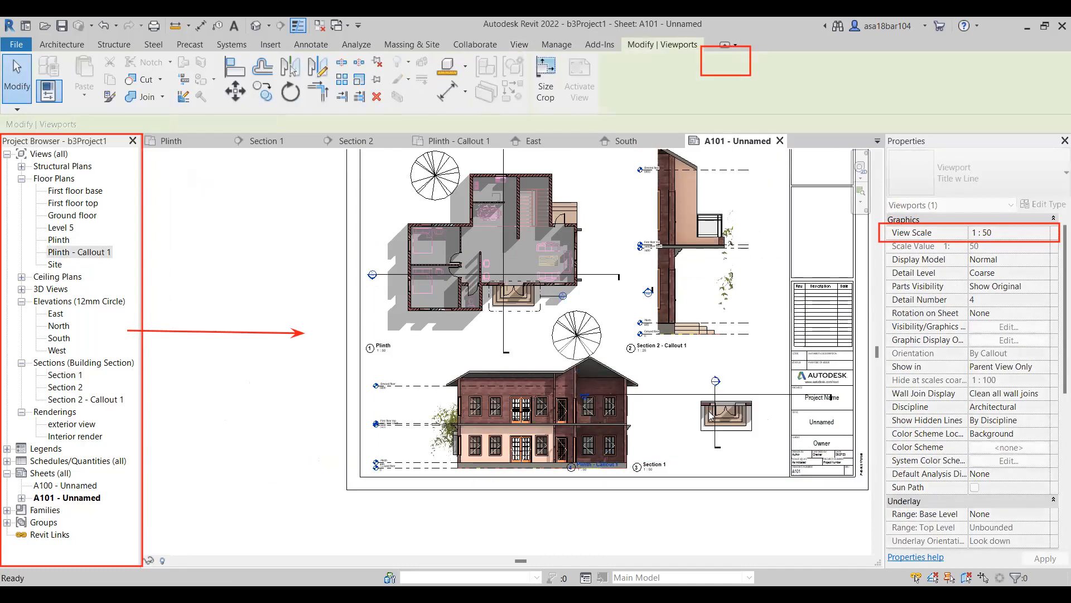
{"action": "left_click", "coordinate": [710, 415]}
{"action": "scroll", "coordinate": [746, 416], "scroll_direction": "up", "scroll_amount": 1}
{"action": "scroll", "coordinate": [746, 416], "scroll_direction": "up", "scroll_amount": 1}
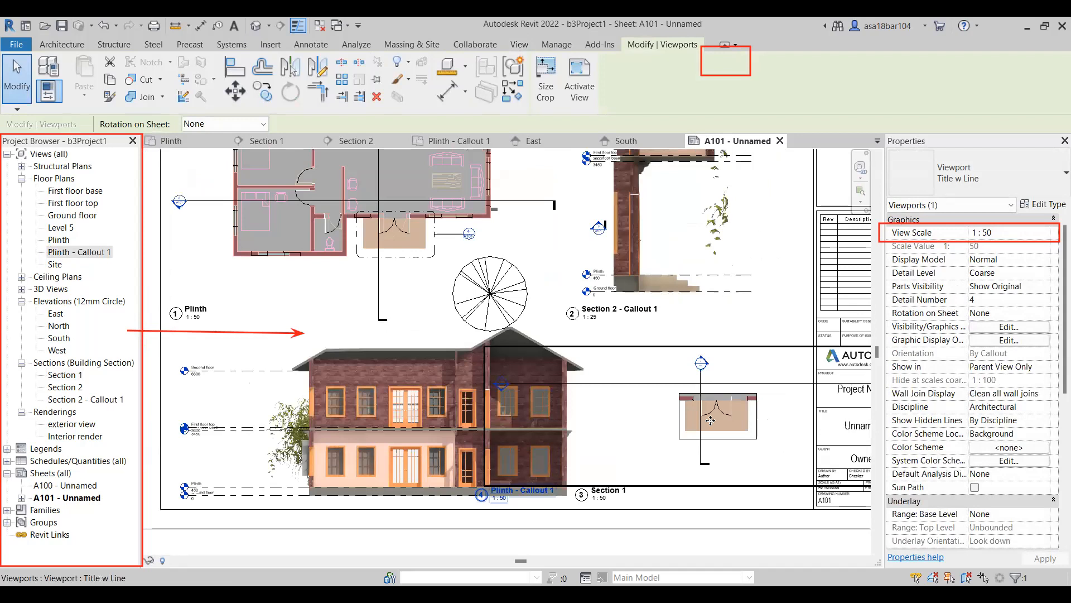
Set the Plinth - Callout 1 viewport scale to 1 : 25 and move it between Section 1 and the title block.
{"action": "left_click", "coordinate": [1034, 235]}
{"action": "left_click", "coordinate": [1046, 235]}
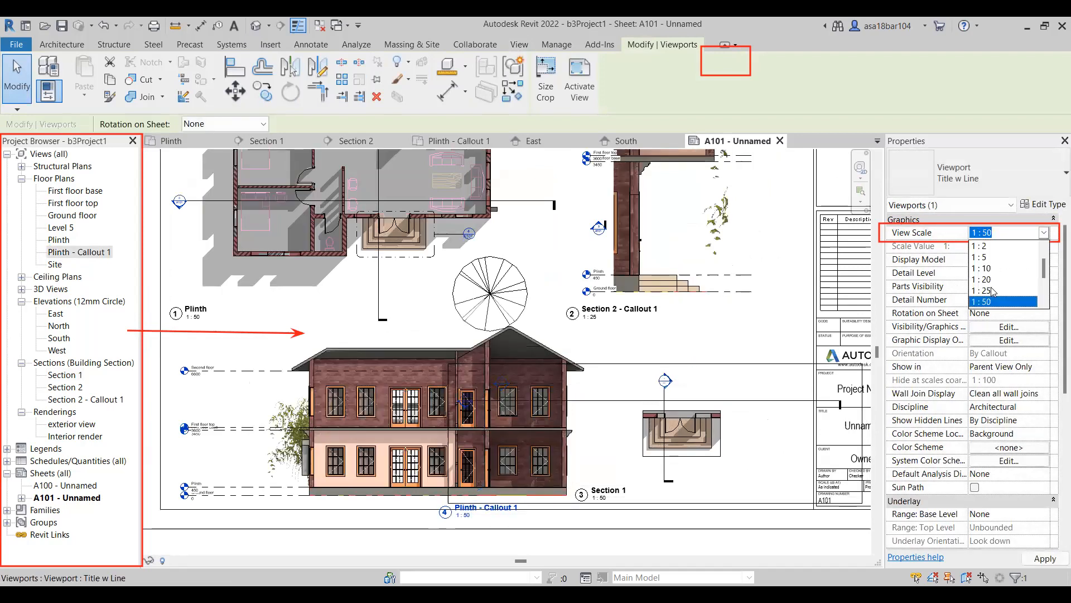
{"action": "left_click", "coordinate": [993, 291]}
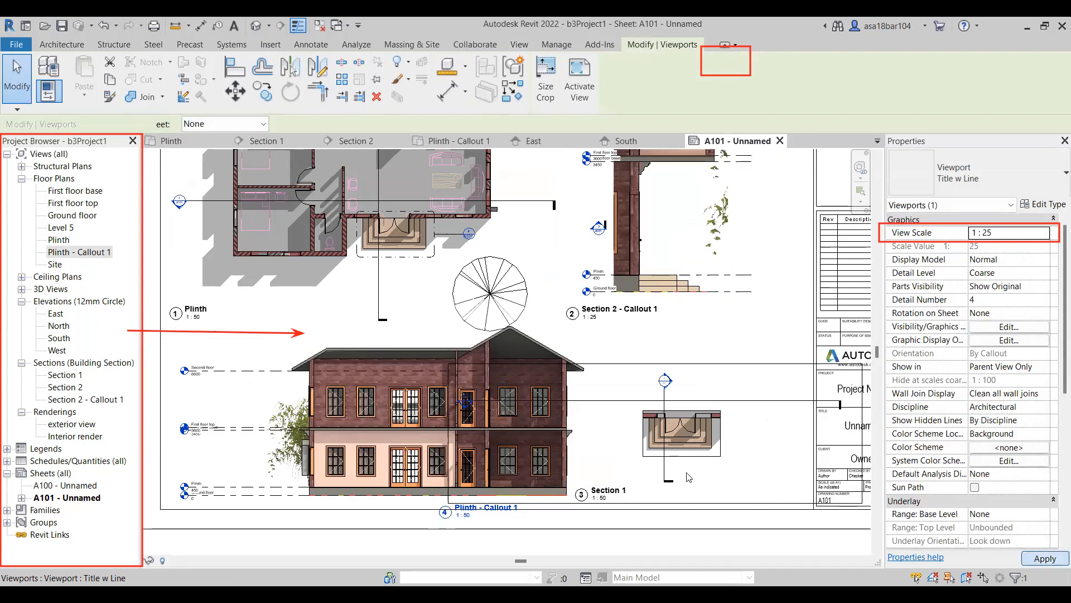
{"action": "scroll", "coordinate": [794, 378], "scroll_direction": "down", "scroll_amount": 4}
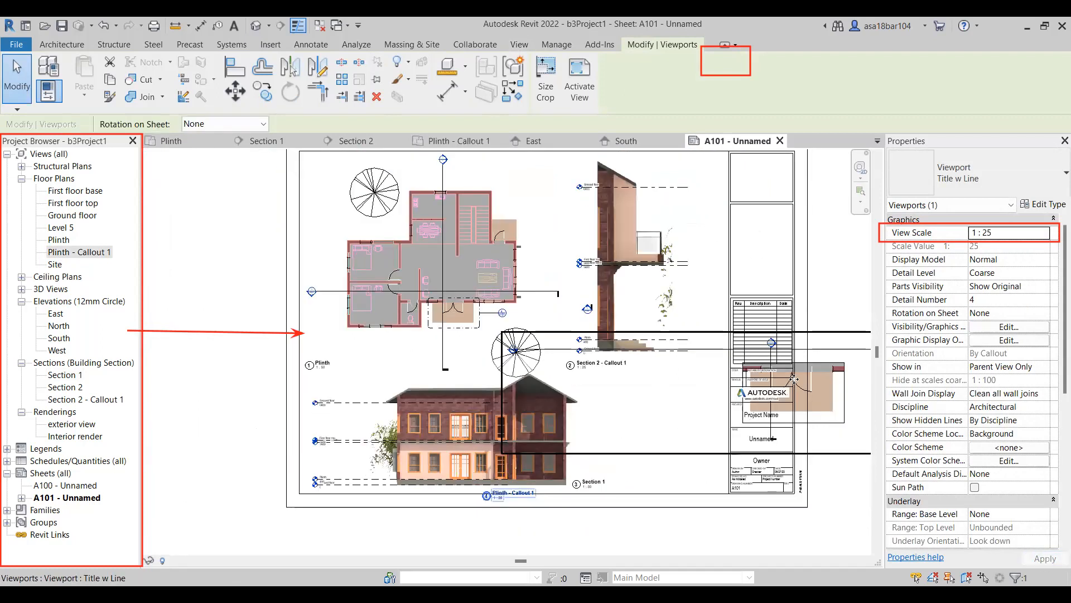
{"action": "left_click_drag", "start_coordinate": [816, 392], "coordinate": [700, 424]}
{"action": "key", "text": "Escape"}
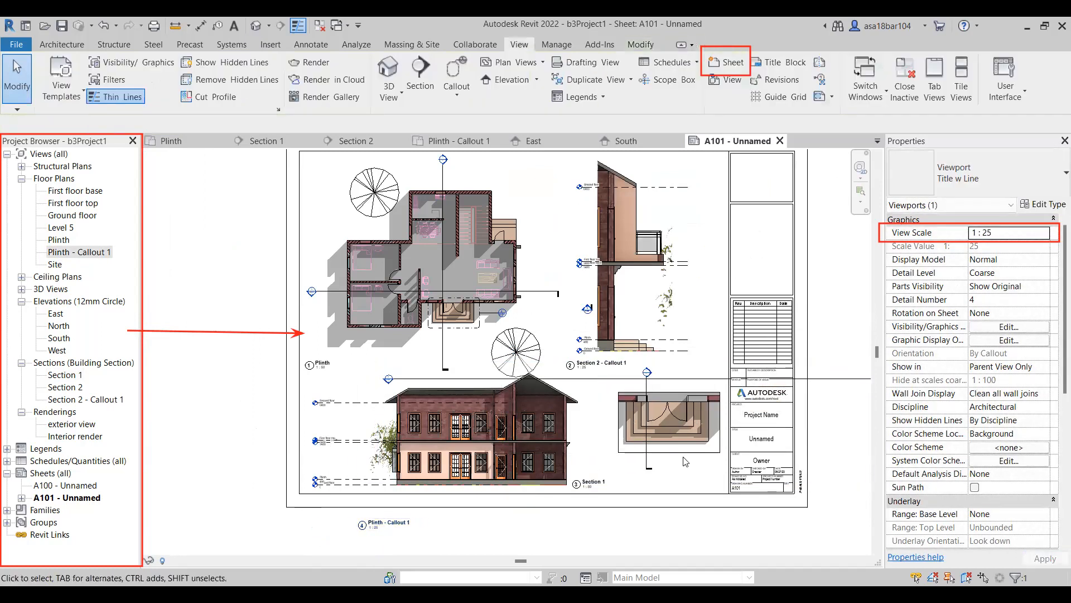
Activate the Plinth - Callout 1 view on the sheet and hide the section marks by category.
{"action": "double_click", "coordinate": [649, 384]}
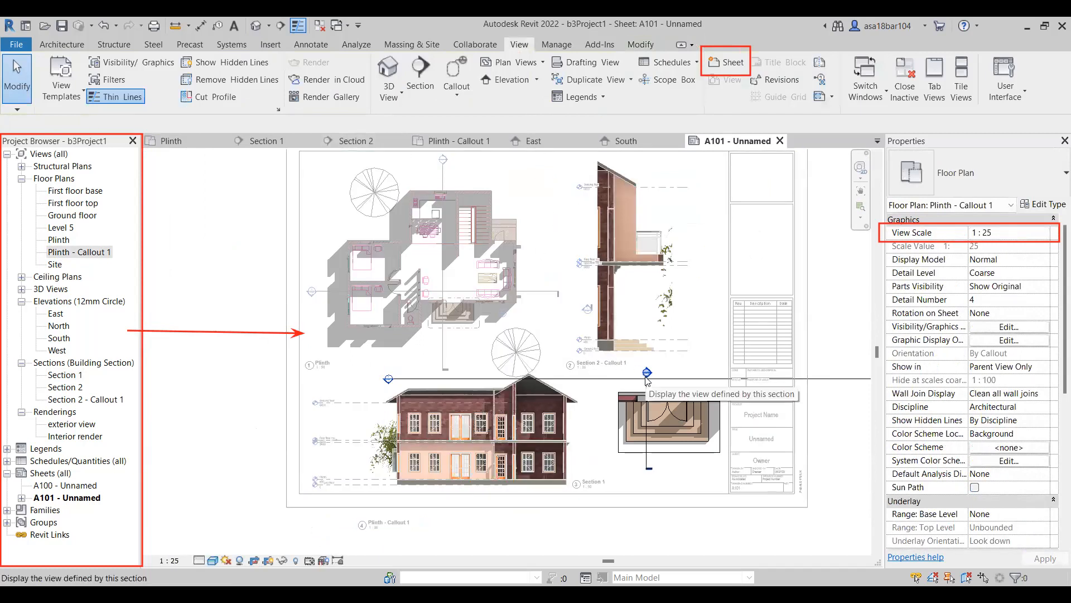
{"action": "left_click", "coordinate": [647, 389]}
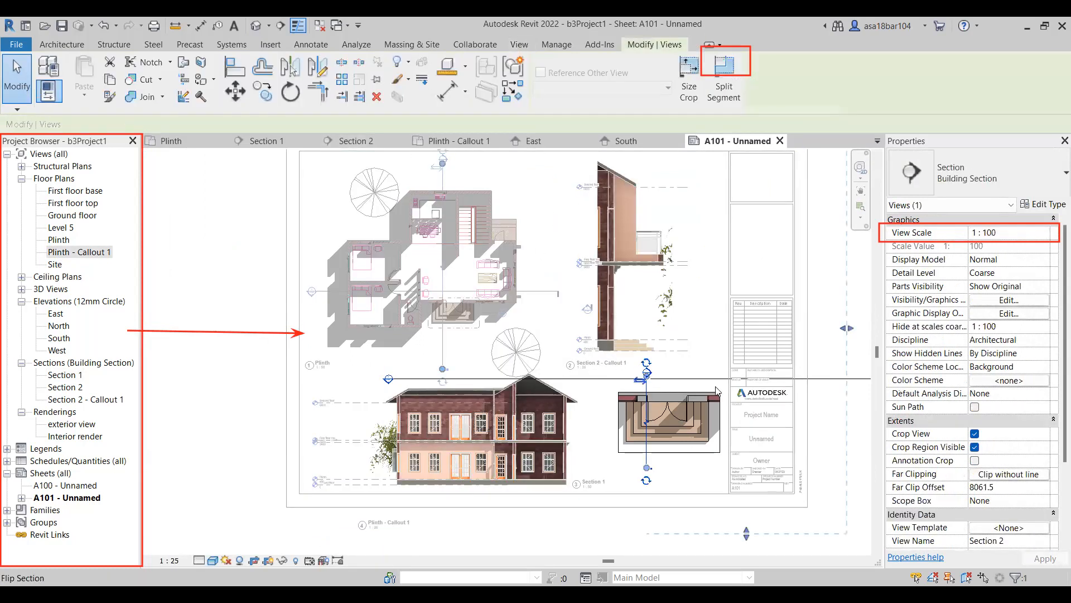
{"action": "right_click", "coordinate": [647, 389]}
{"action": "mouse_move", "coordinate": [707, 333]}
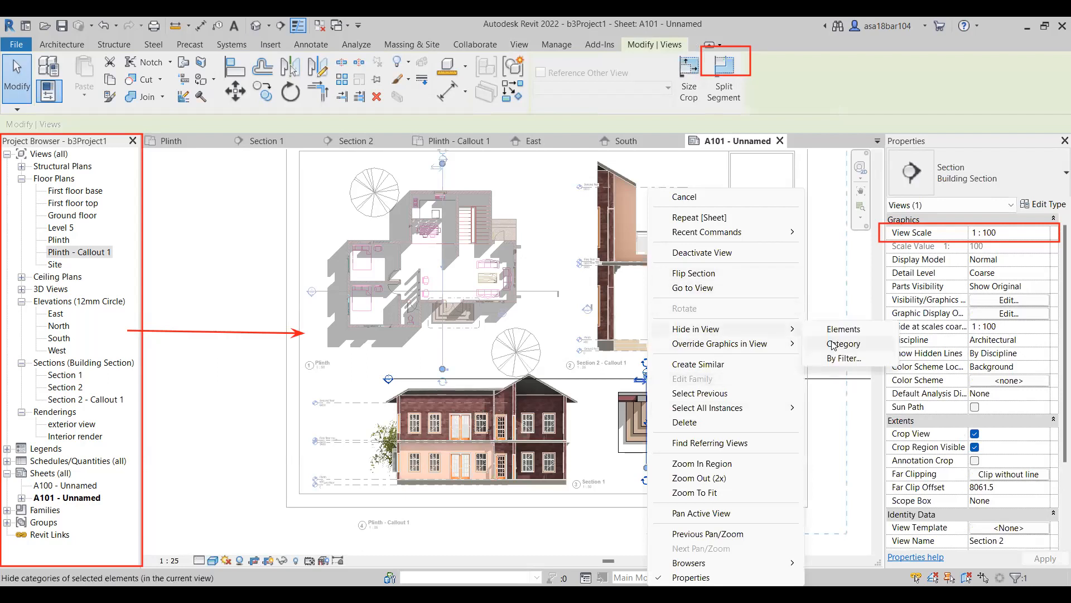
{"action": "left_click", "coordinate": [833, 345]}
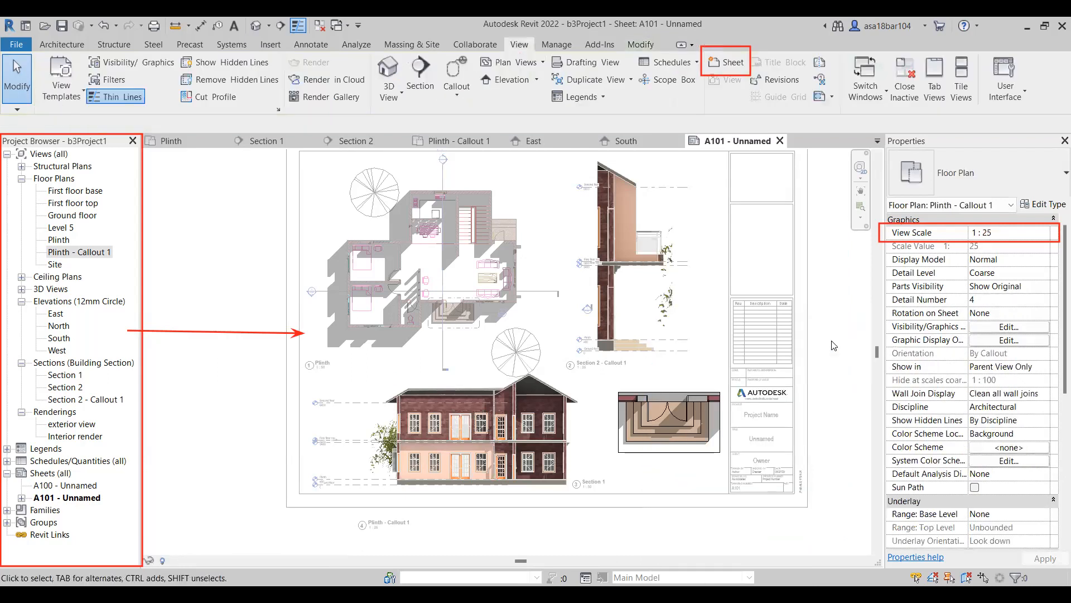
{"action": "scroll", "coordinate": [595, 398], "scroll_direction": "down", "scroll_amount": 1}
Shift the Plinth - Callout 1 viewport slightly left, away from the title block, and hide its crop region.
{"action": "left_click", "coordinate": [666, 407]}
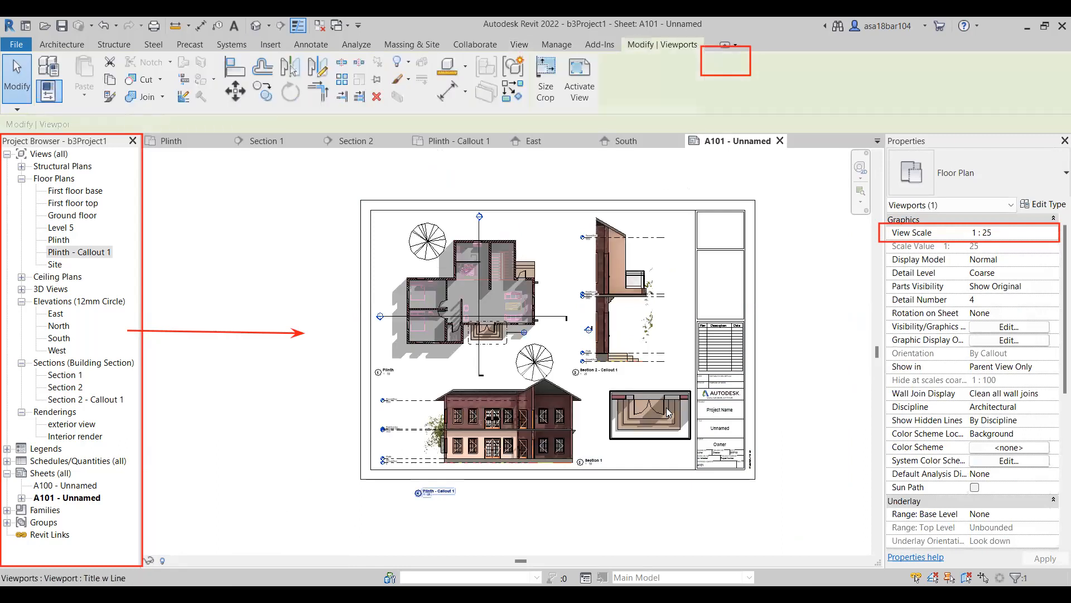
{"action": "left_click_drag", "start_coordinate": [665, 407], "coordinate": [664, 407]}
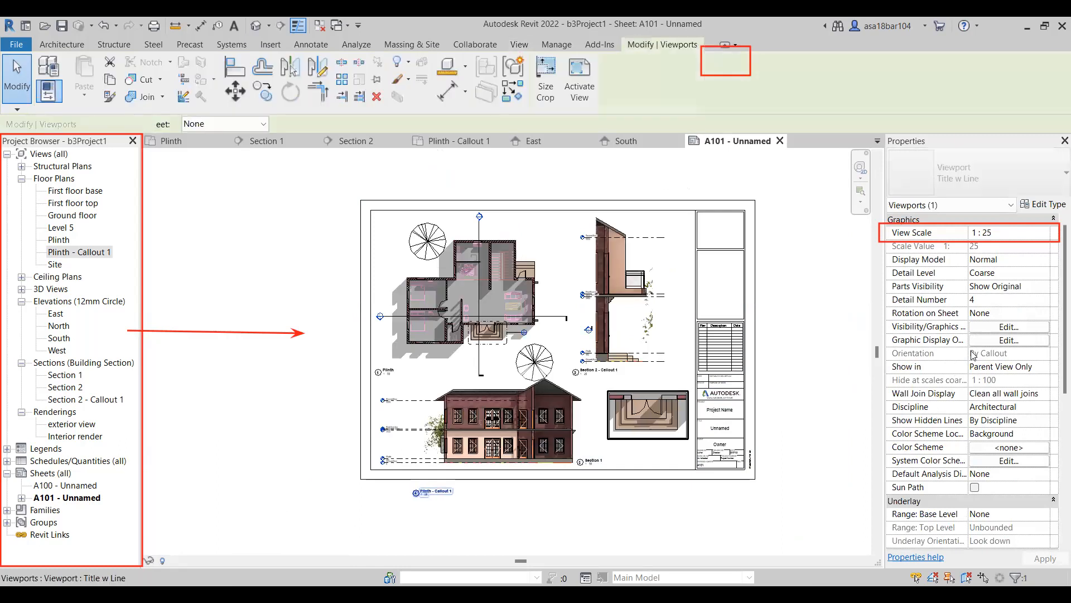
{"action": "scroll", "coordinate": [969, 396], "scroll_direction": "down", "scroll_amount": 4}
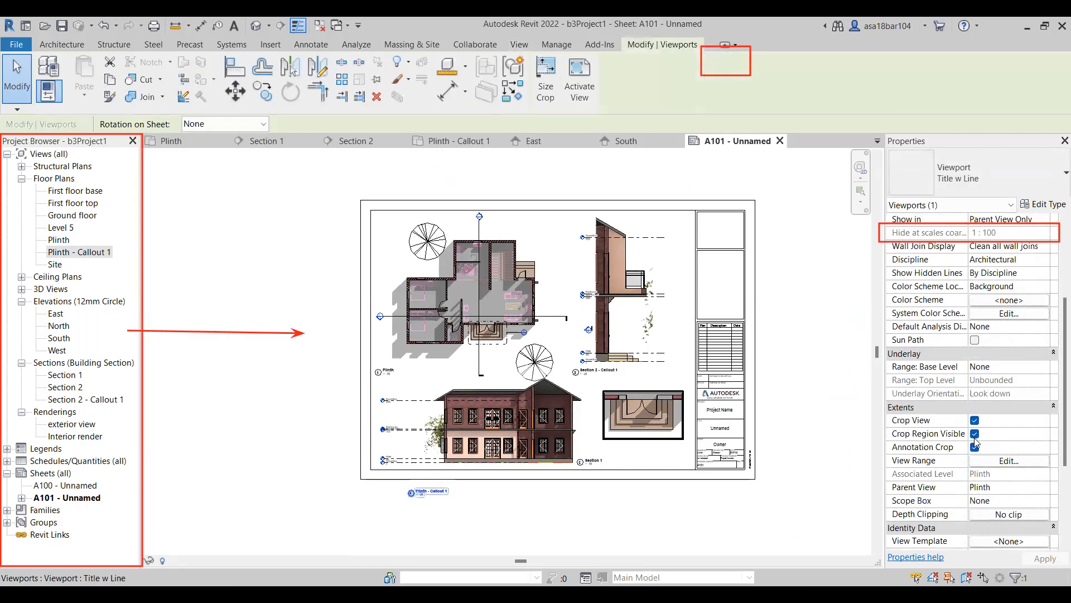
{"action": "left_click", "coordinate": [975, 435]}
{"action": "key", "text": "Escape"}
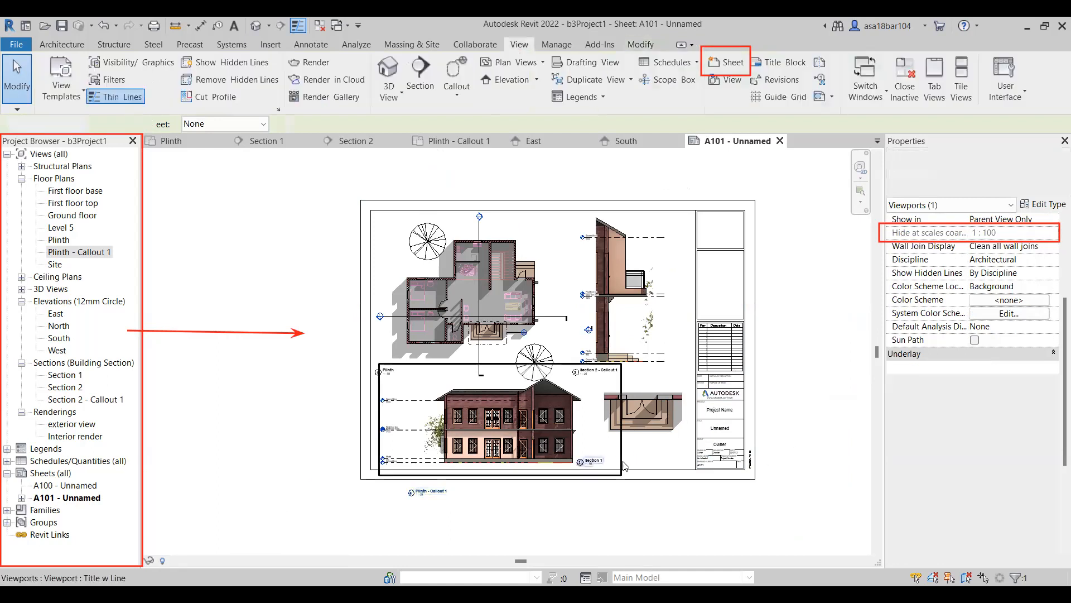
Move the Plinth - Callout 1 view title from outside the sheet border to just below its drawing.
{"action": "scroll", "coordinate": [647, 446], "scroll_direction": "up", "scroll_amount": 2}
{"action": "left_click", "coordinate": [642, 419]}
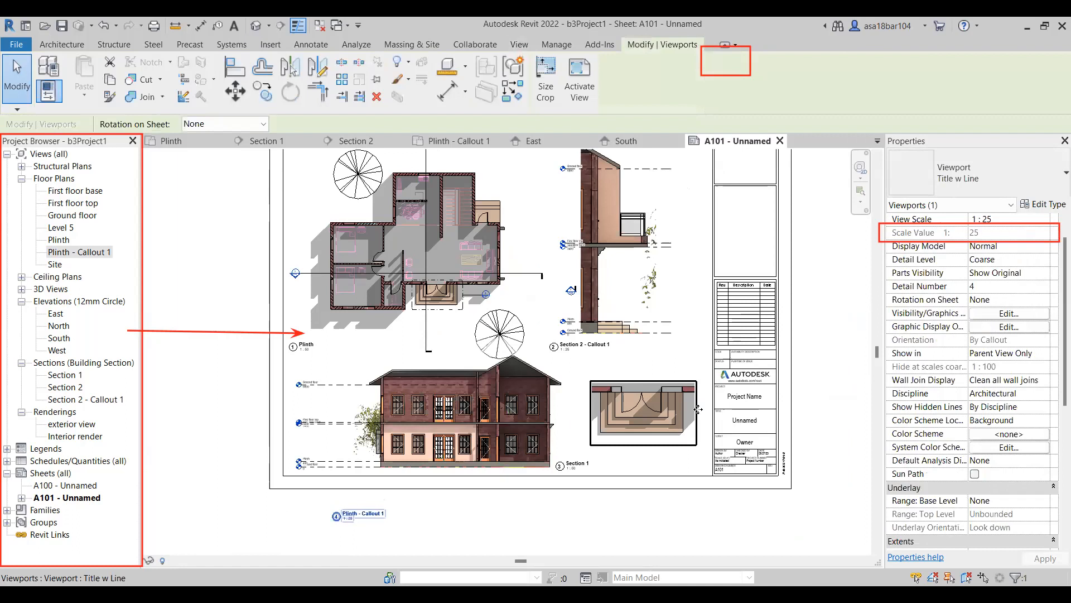
{"action": "left_click", "coordinate": [849, 387]}
{"action": "left_click_drag", "start_coordinate": [340, 519], "coordinate": [663, 460]}
{"action": "left_click", "coordinate": [662, 504]}
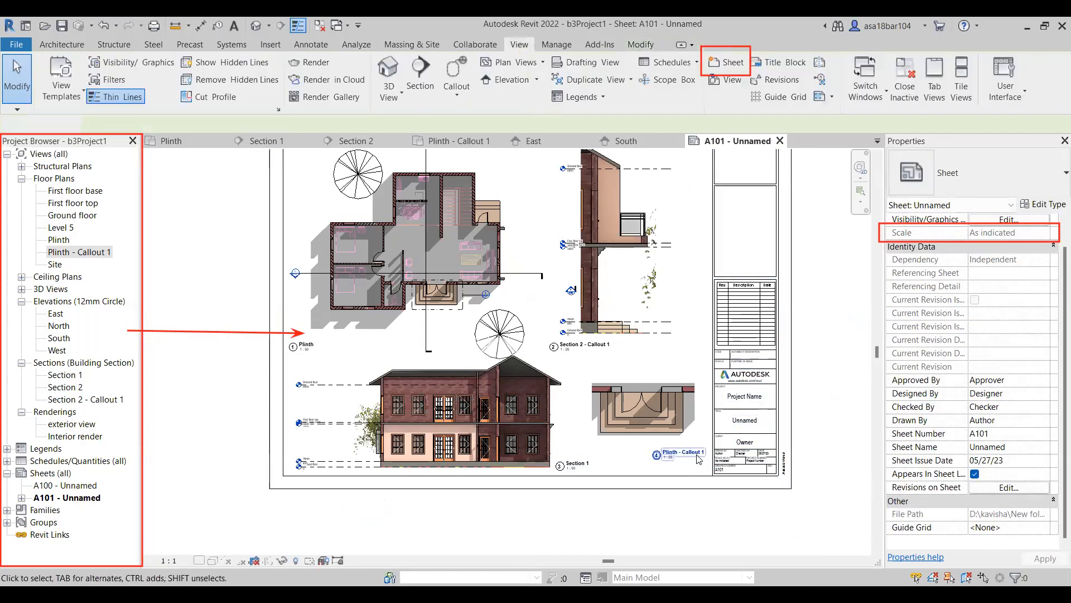
{"action": "left_click", "coordinate": [699, 456]}
{"action": "left_click", "coordinate": [682, 515]}
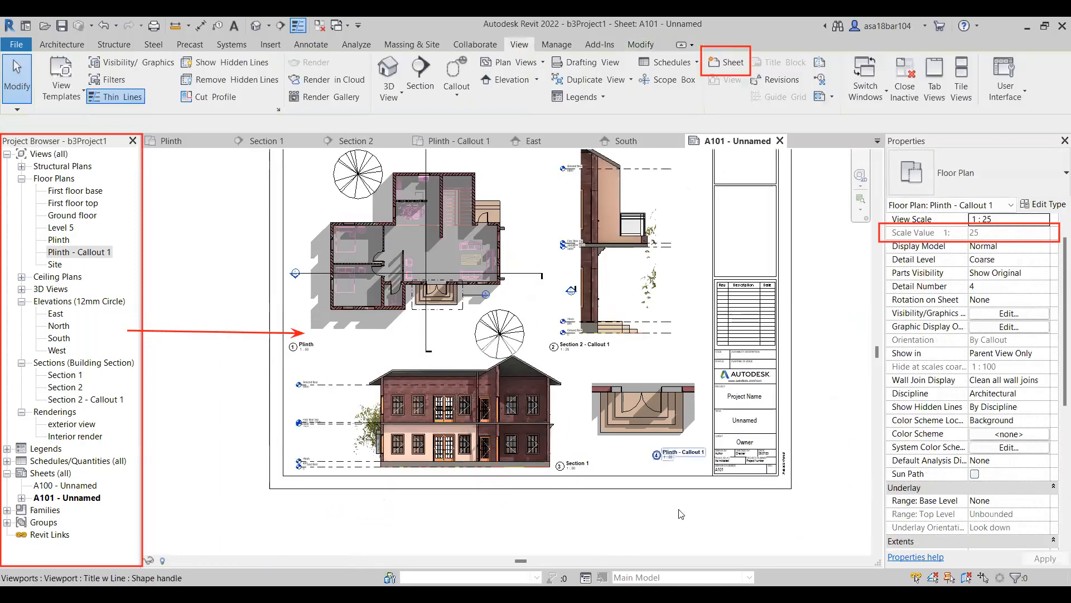
Nudge the Plinth viewport slightly up and back down to its previous position.
{"action": "scroll", "coordinate": [630, 480], "scroll_direction": "down", "scroll_amount": 2}
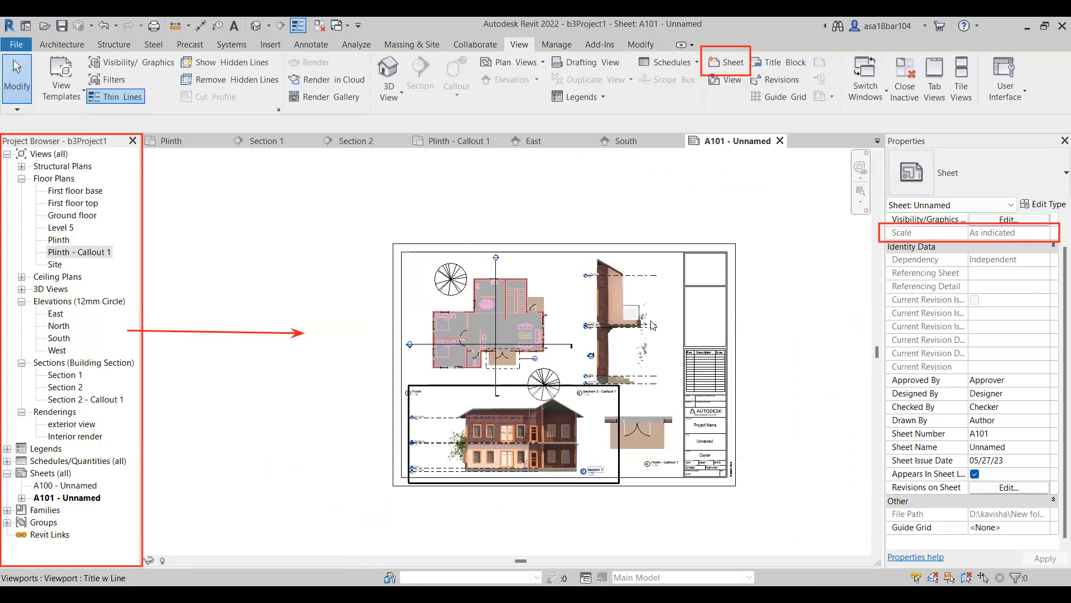
{"action": "left_click", "coordinate": [519, 333]}
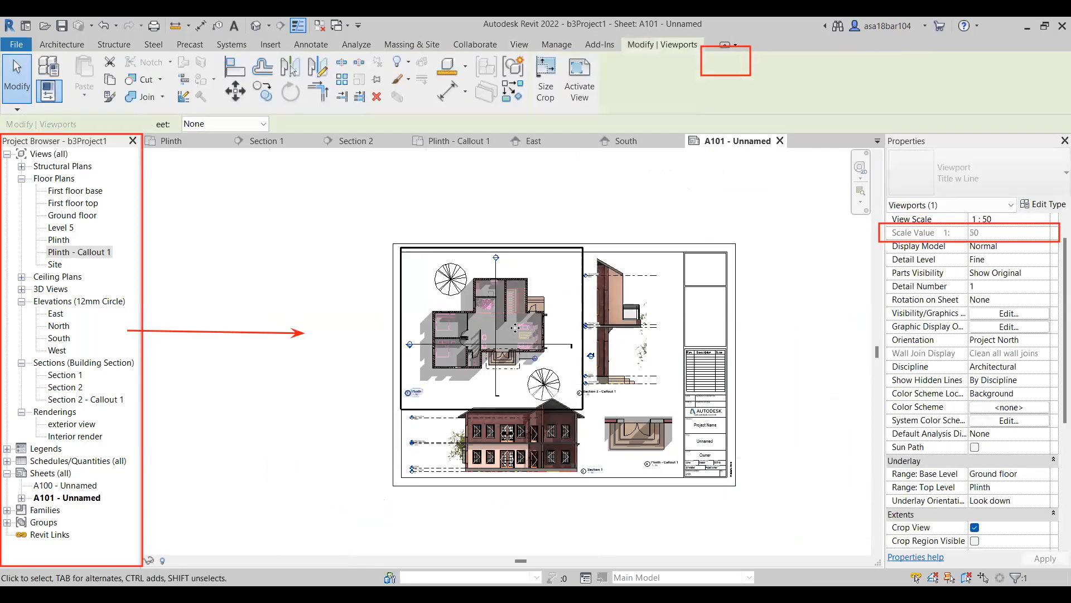
{"action": "left_click_drag", "start_coordinate": [515, 328], "coordinate": [515, 323]}
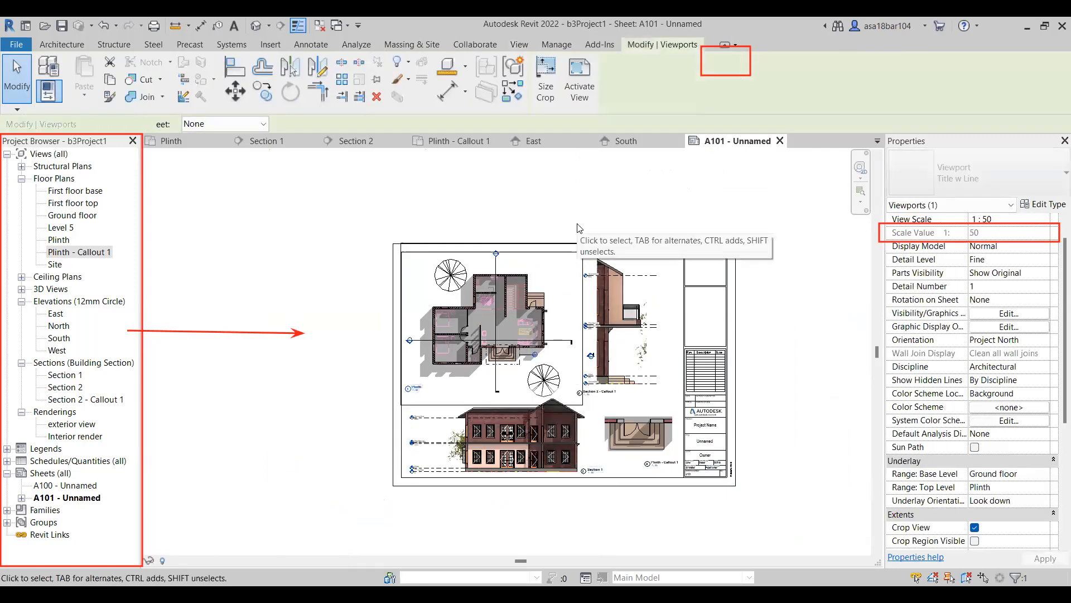
{"action": "key", "text": "Down"}
{"action": "left_click", "coordinate": [357, 407]}
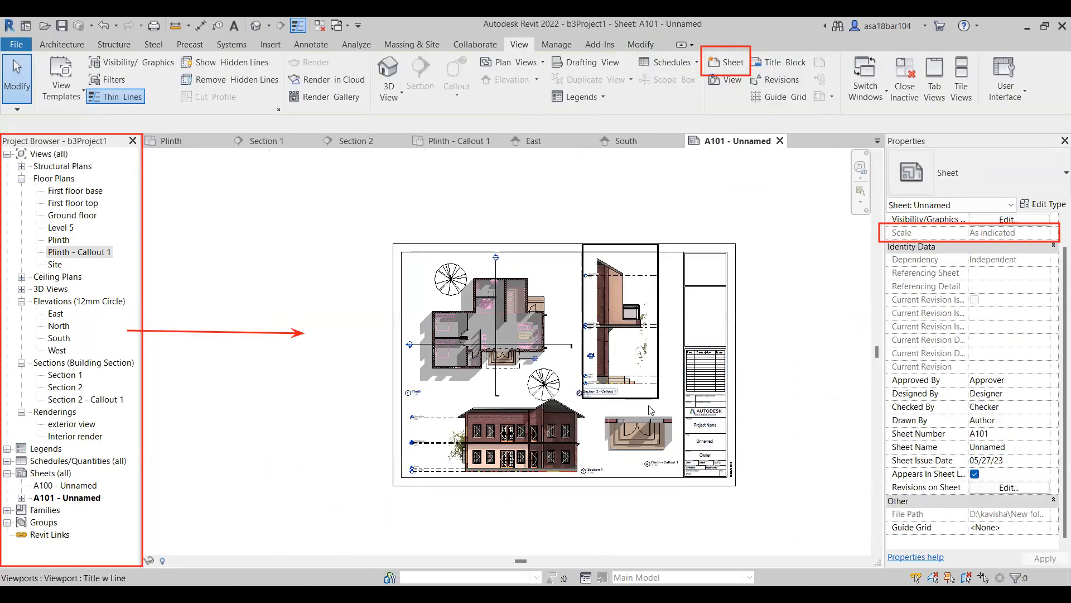
Create a new sheet with the A1 metric title block and close it to return to sheet A101.
{"action": "scroll", "coordinate": [651, 411], "scroll_direction": "up", "scroll_amount": 2}
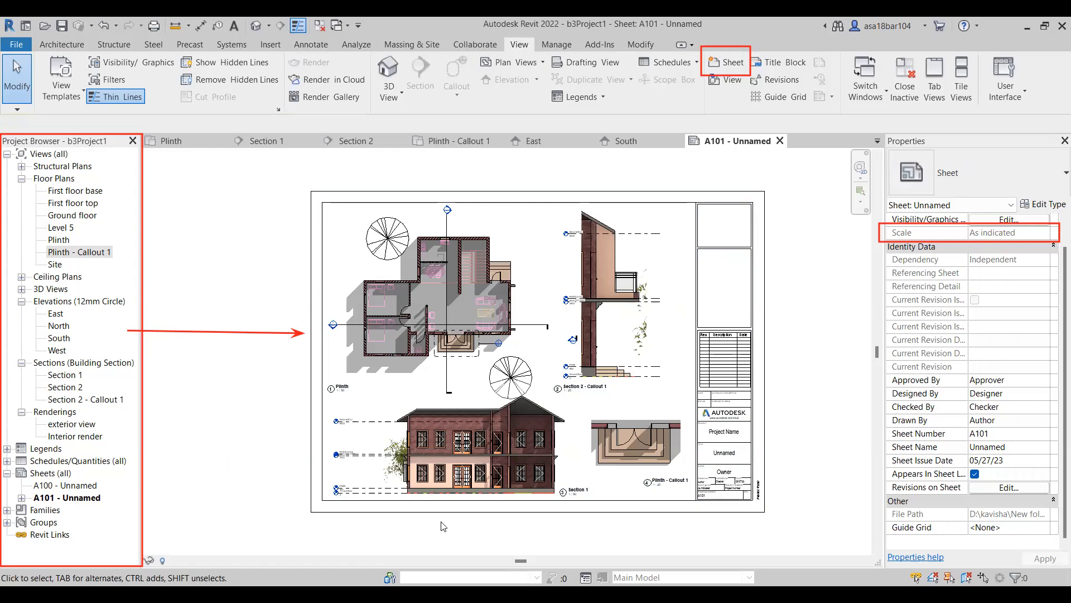
{"action": "left_click", "coordinate": [725, 62]}
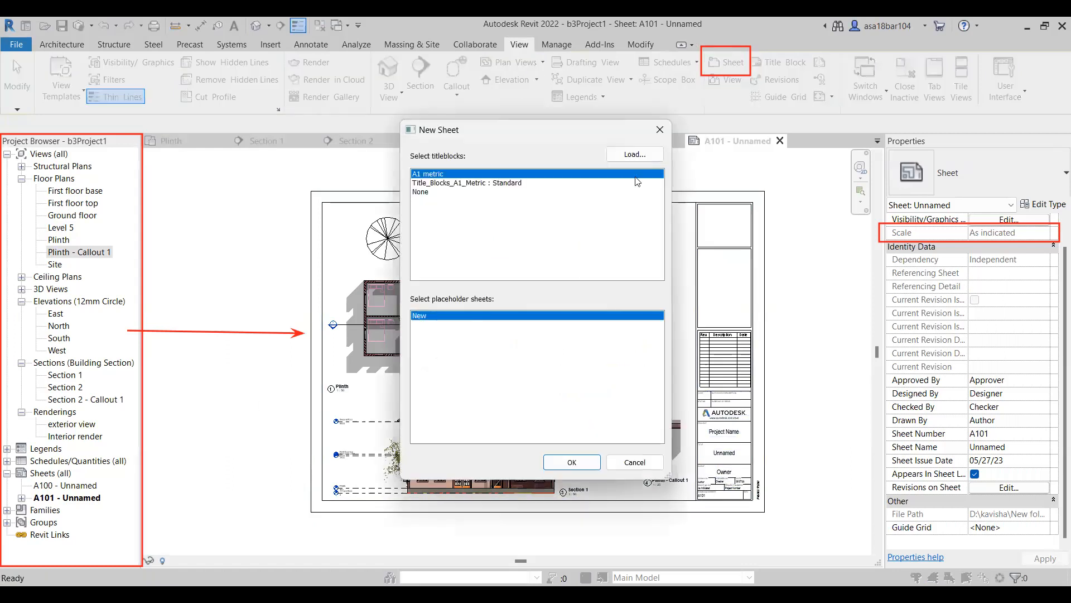
{"action": "left_click", "coordinate": [564, 463]}
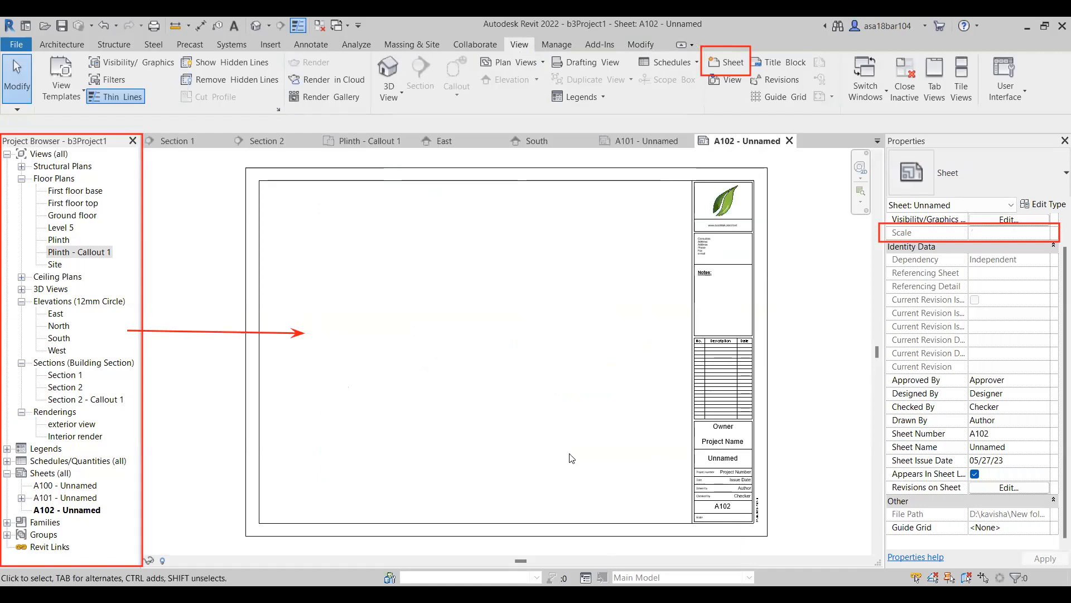
{"action": "left_click", "coordinate": [790, 141]}
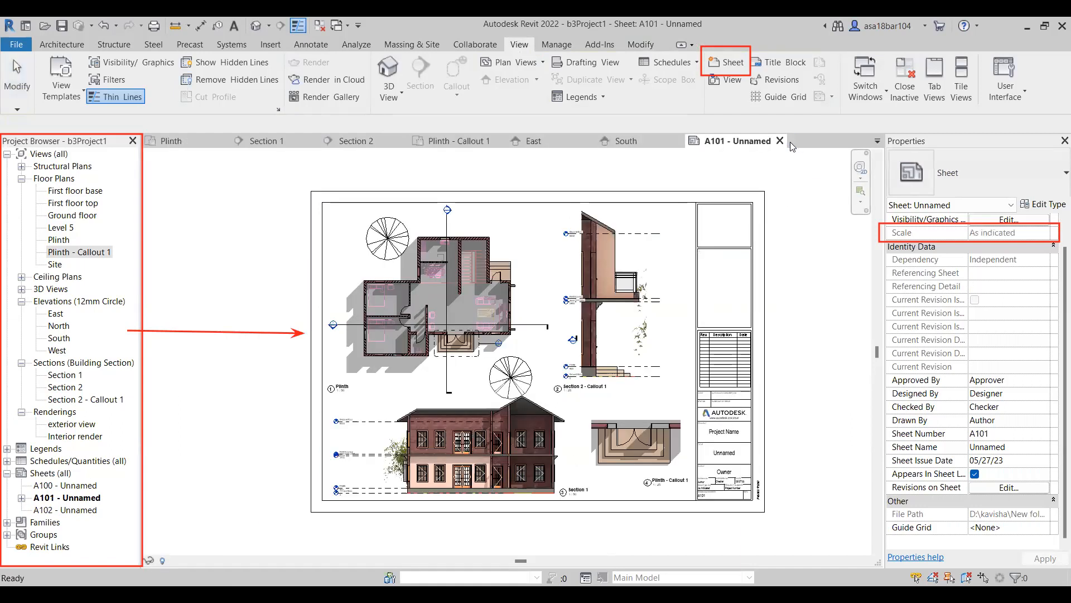
Create another sheet using the Title_Blocks_A1_Metric : Standard title block.
{"action": "left_click", "coordinate": [727, 65]}
{"action": "left_click", "coordinate": [486, 184]}
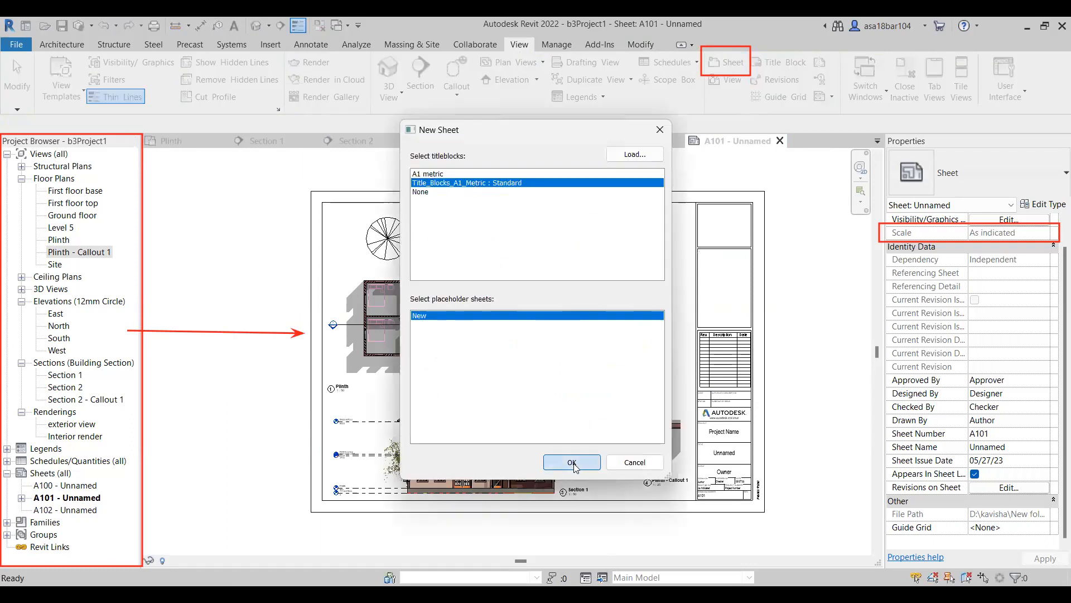
{"action": "left_click", "coordinate": [572, 462]}
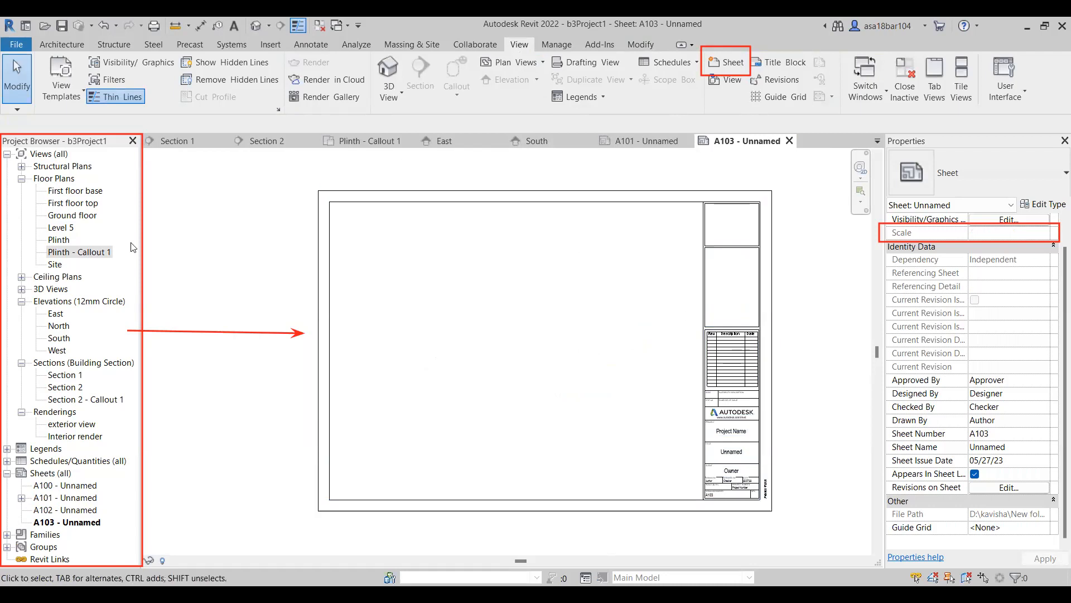
Place the South elevation in the upper-left area of the new blank sheet.
{"action": "left_click", "coordinate": [58, 338]}
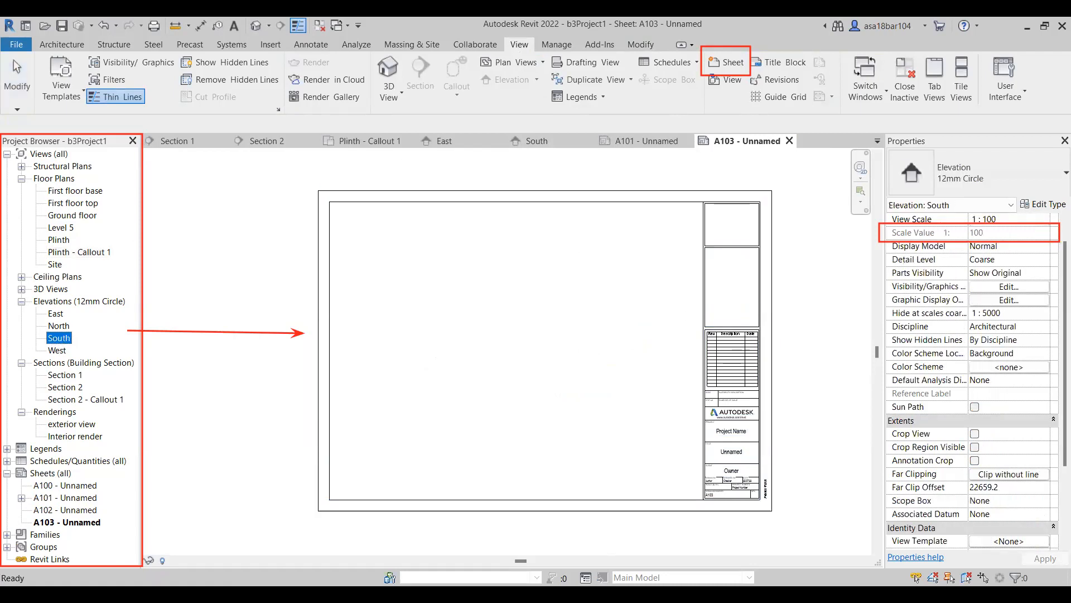
{"action": "left_click_drag", "start_coordinate": [58, 338], "coordinate": [443, 287]}
{"action": "left_click", "coordinate": [440, 286]}
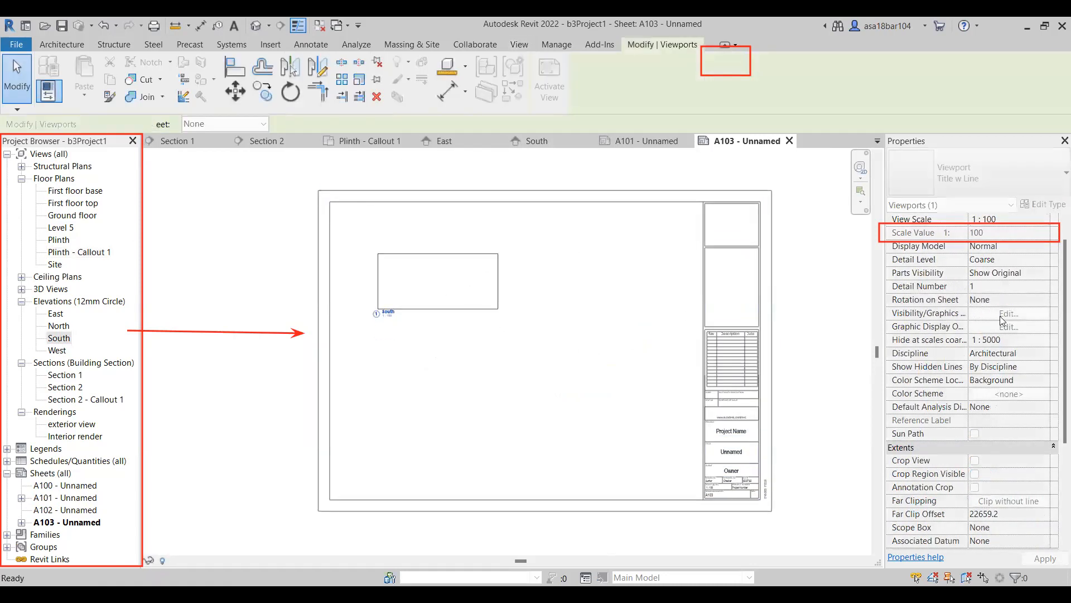
Set the view scale of the South elevation viewport to 1 : 50.
{"action": "left_click", "coordinate": [1038, 219]}
{"action": "left_click", "coordinate": [1044, 218]}
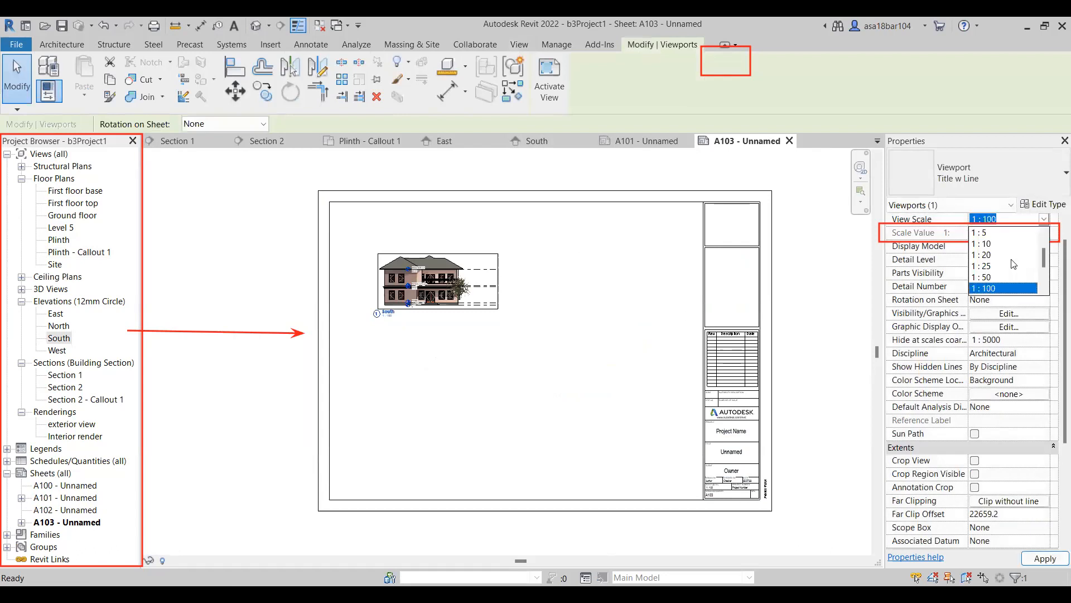
{"action": "left_click", "coordinate": [990, 278]}
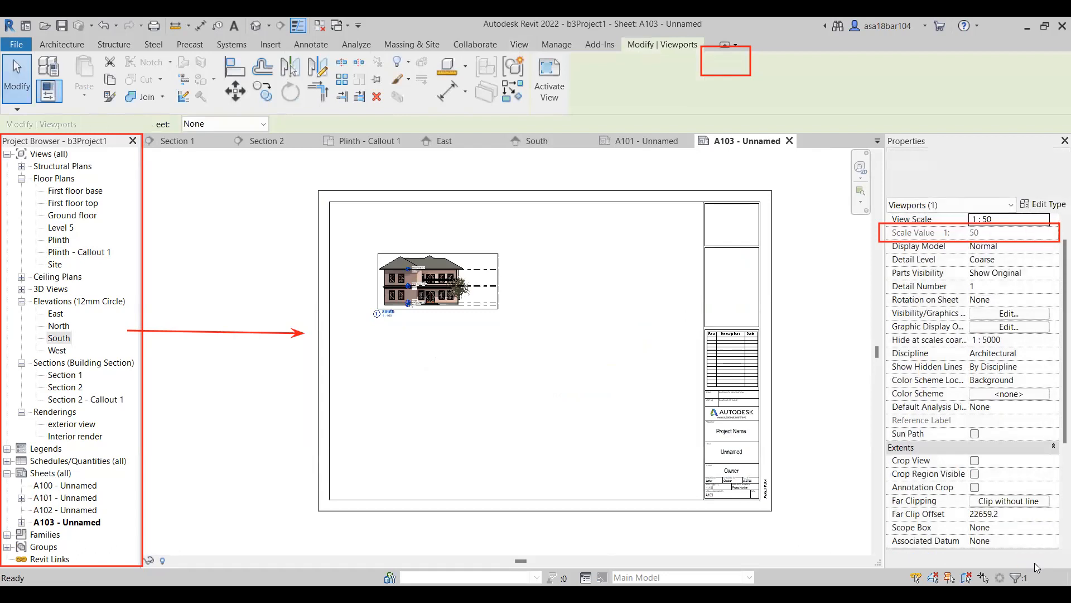
Move the enlarged South viewport down so it sits fully inside the sheet border in the upper-left area.
{"action": "left_click_drag", "start_coordinate": [511, 283], "coordinate": [477, 308]}
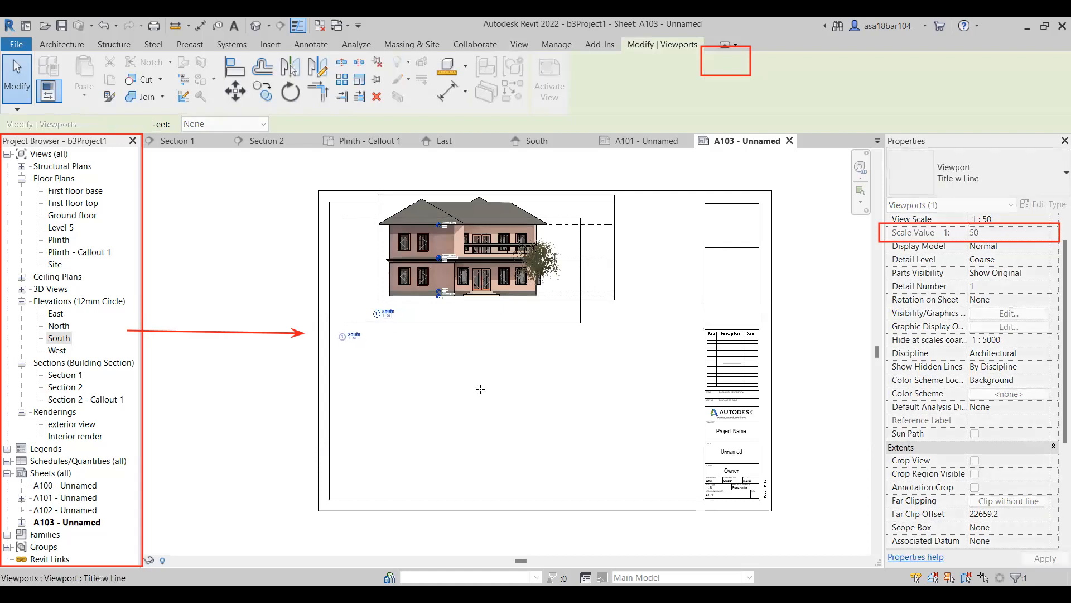
{"action": "left_click", "coordinate": [482, 395]}
{"action": "scroll", "coordinate": [544, 305], "scroll_direction": "up", "scroll_amount": 3}
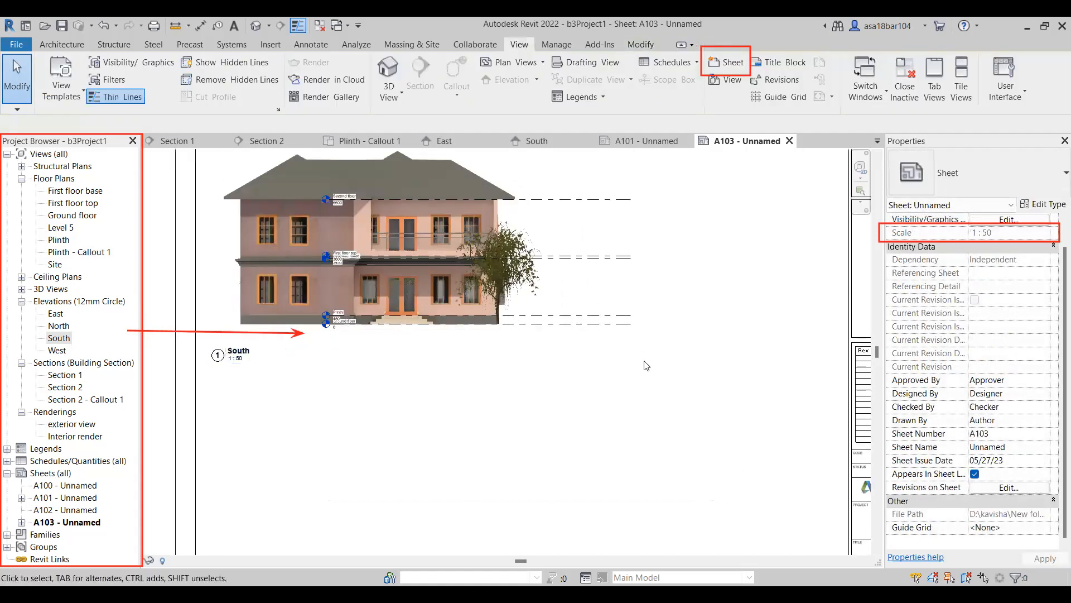
{"action": "scroll", "coordinate": [630, 339], "scroll_direction": "down", "scroll_amount": 2}
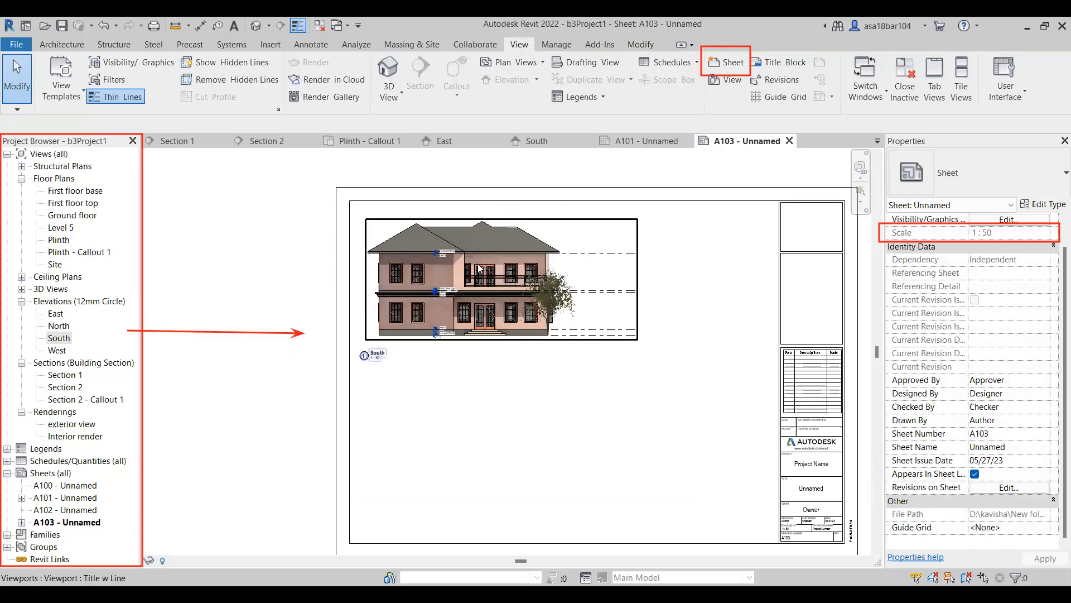
{"action": "left_click_drag", "start_coordinate": [479, 268], "coordinate": [511, 278]}
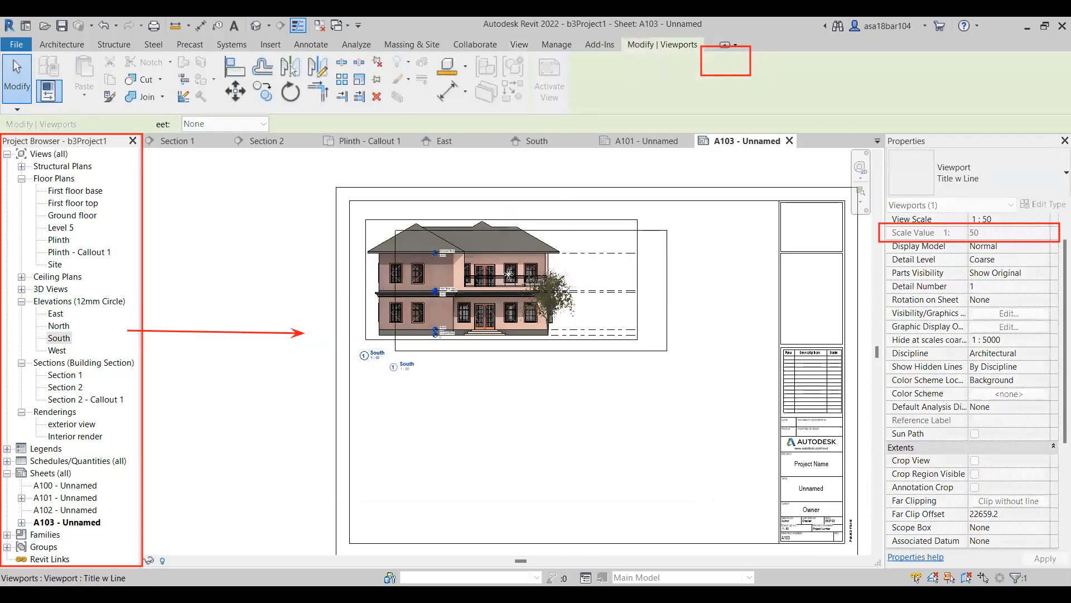
In the South elevation, move the level heads left of the house and pull the lines' right ends back to the house's right side.
{"action": "left_click", "coordinate": [530, 143]}
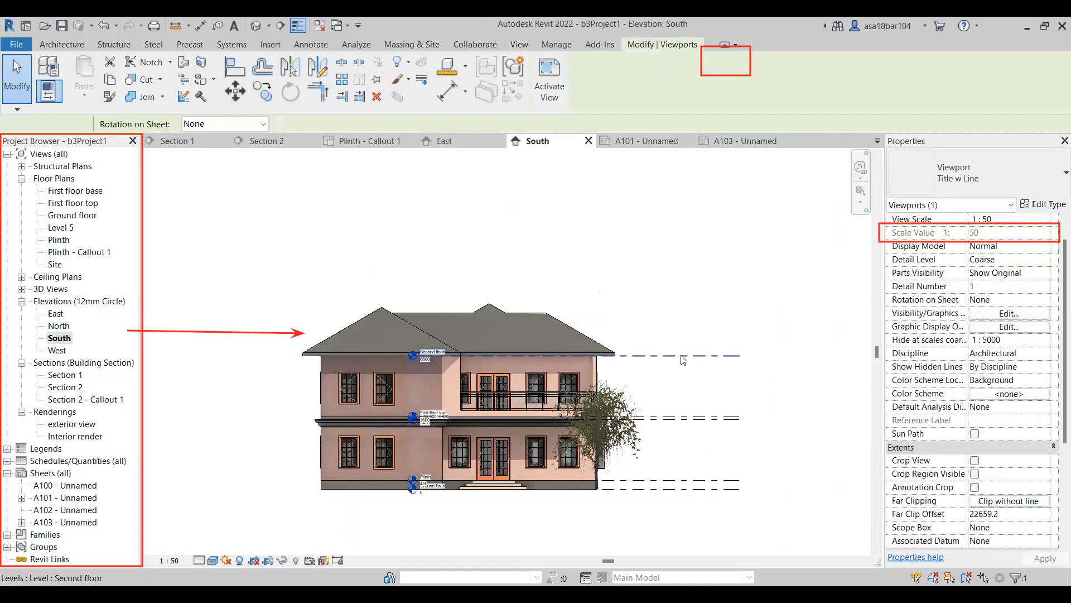
{"action": "left_click", "coordinate": [684, 360]}
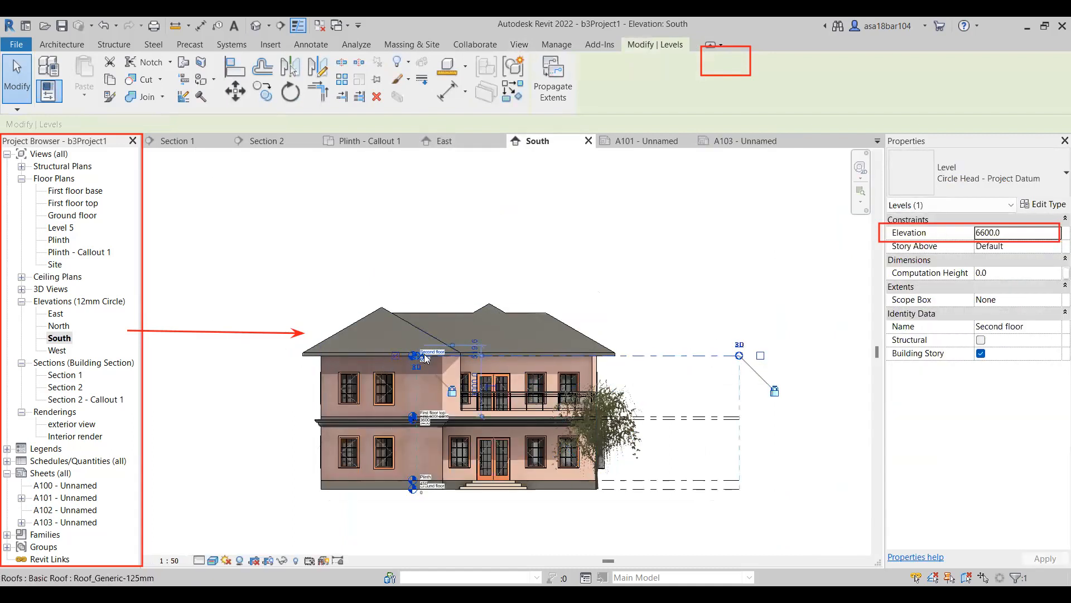
{"action": "scroll", "coordinate": [424, 357], "scroll_direction": "down", "scroll_amount": 2}
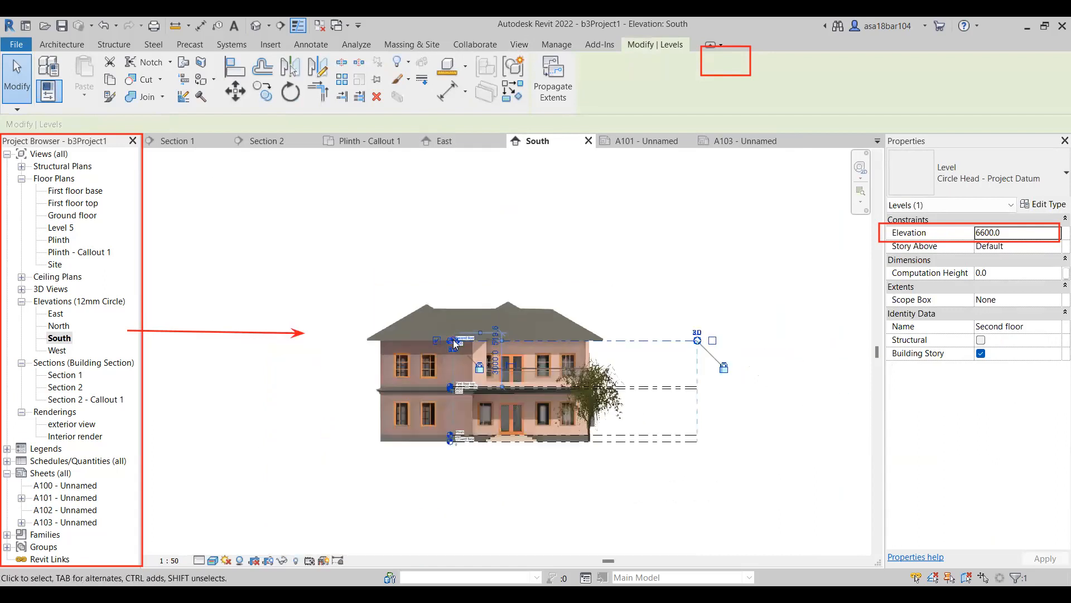
{"action": "left_click_drag", "start_coordinate": [452, 341], "coordinate": [316, 339]}
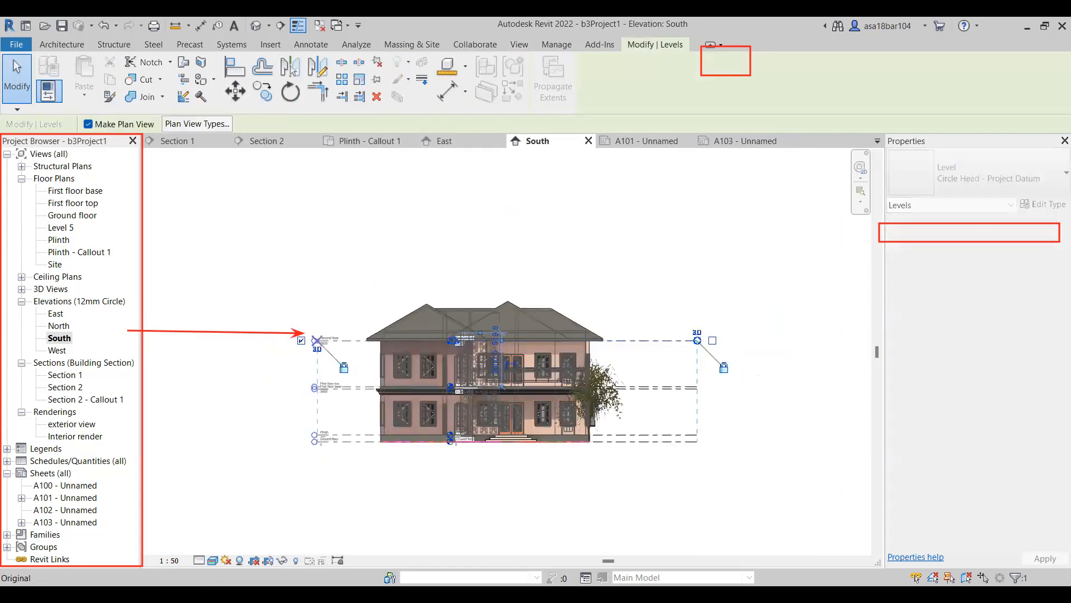
{"action": "mouse_move", "coordinate": [698, 340]}
{"action": "left_mouse_down"}
{"action": "mouse_move", "coordinate": [584, 348]}
{"action": "mouse_move", "coordinate": [592, 350]}
{"action": "left_mouse_up"}
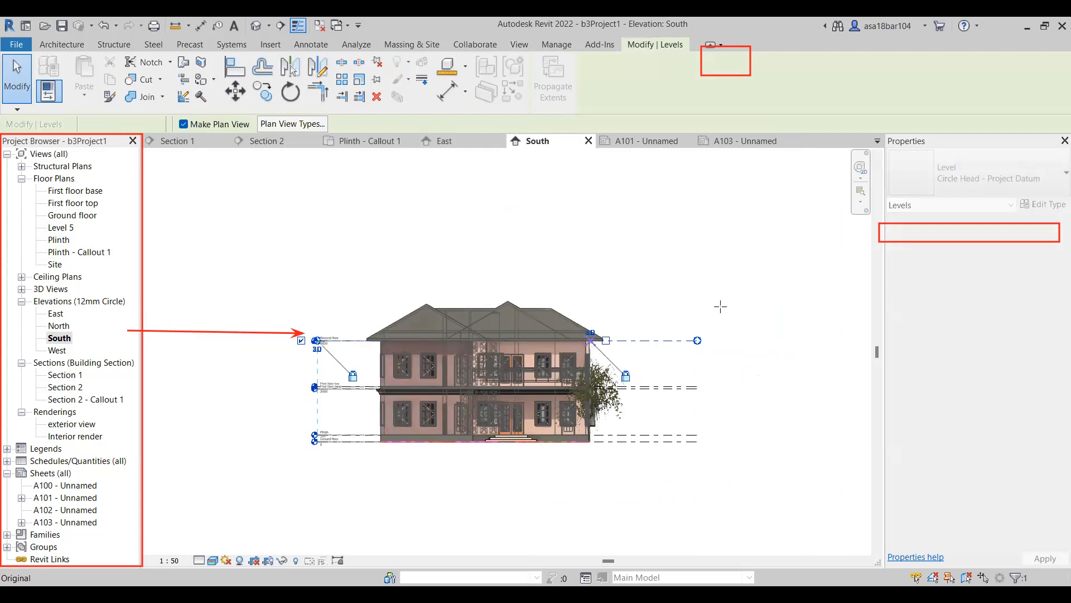
{"action": "left_click", "coordinate": [768, 281]}
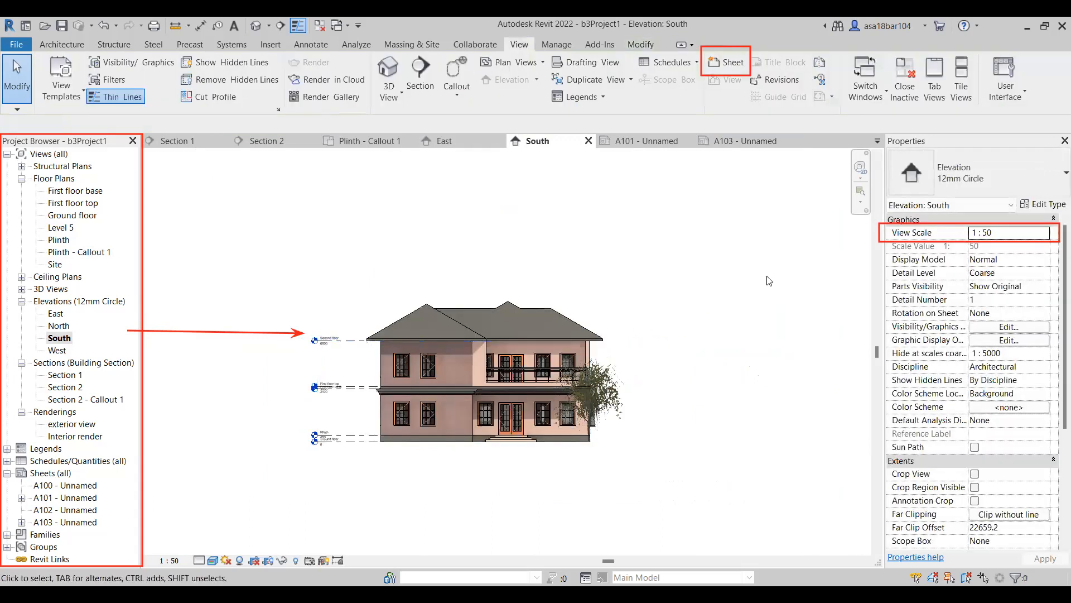
Return to sheet A103 and shift the South viewport slightly upward along the sheet's left border.
{"action": "left_click", "coordinate": [742, 140]}
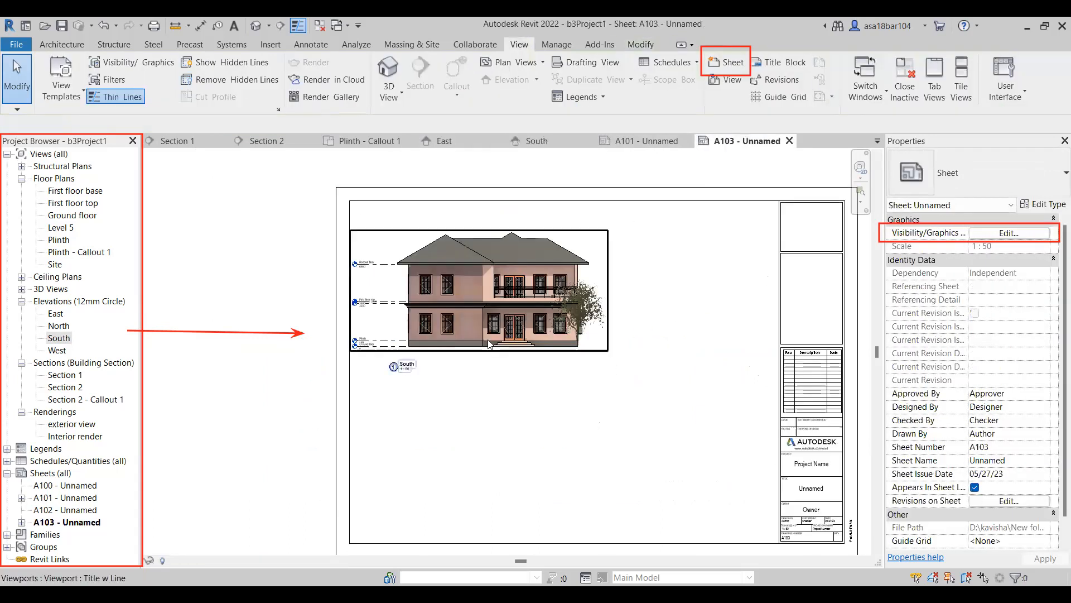
{"action": "left_click", "coordinate": [539, 291]}
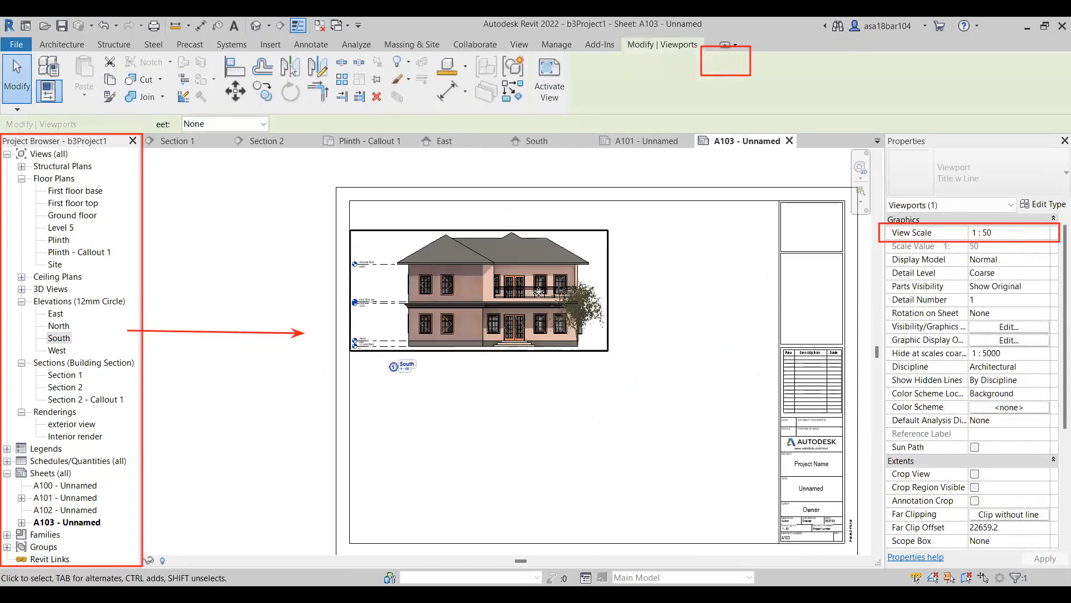
{"action": "left_click_drag", "start_coordinate": [539, 293], "coordinate": [551, 418]}
{"action": "key", "text": "Escape"}
{"action": "key", "text": "Escape"}
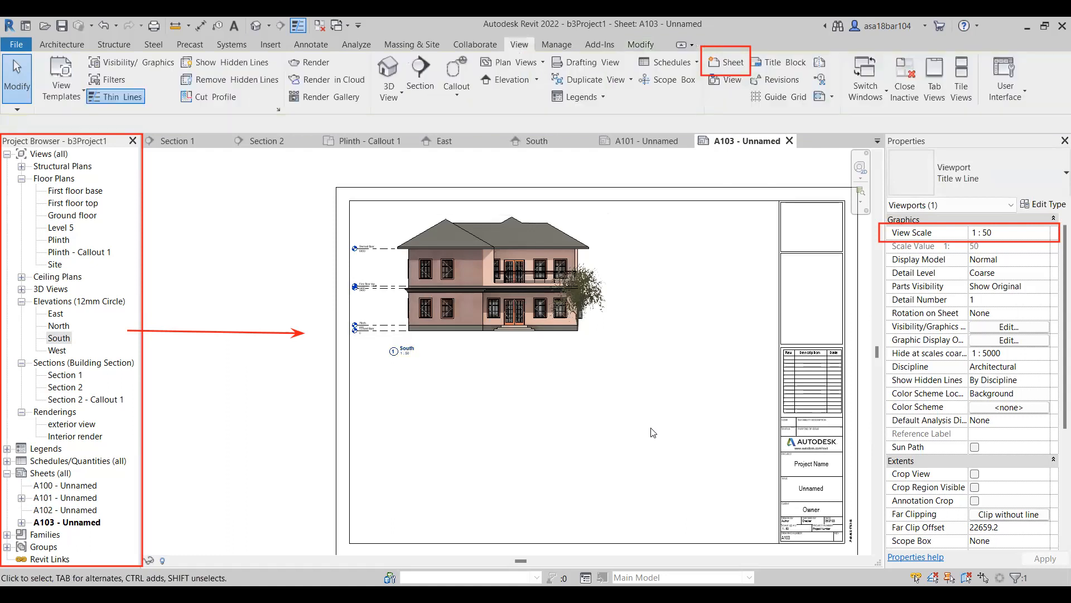
Move the South view title left so it sits beneath the level heads.
{"action": "left_click", "coordinate": [407, 357]}
{"action": "left_click_drag", "start_coordinate": [406, 357], "coordinate": [368, 357]}
{"action": "key", "text": "Escape"}
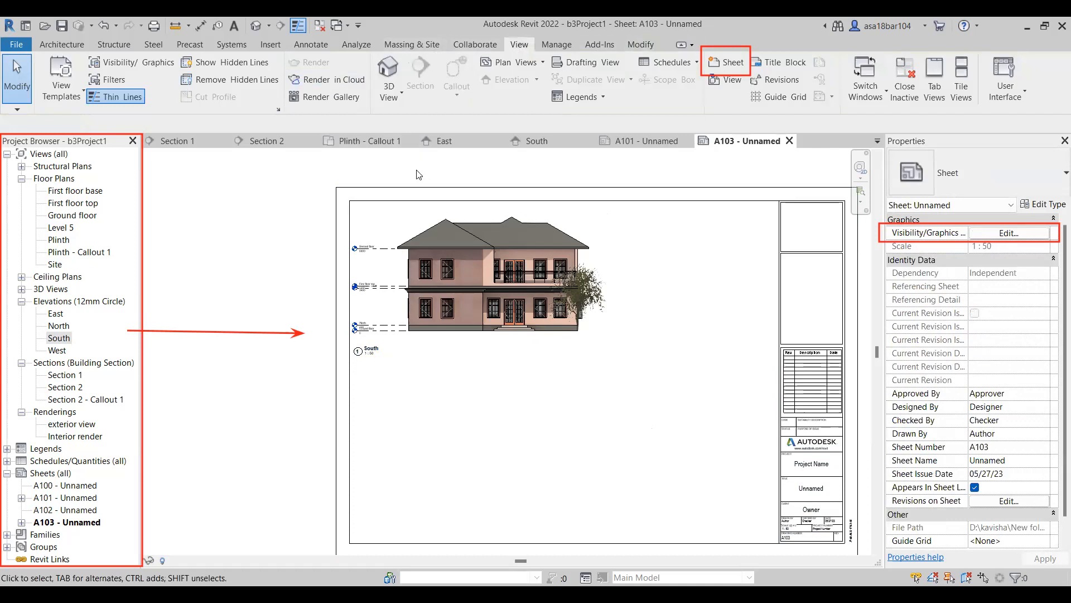
Place the East elevation on sheet A103 to the right of the South elevation.
{"action": "left_click", "coordinate": [54, 315]}
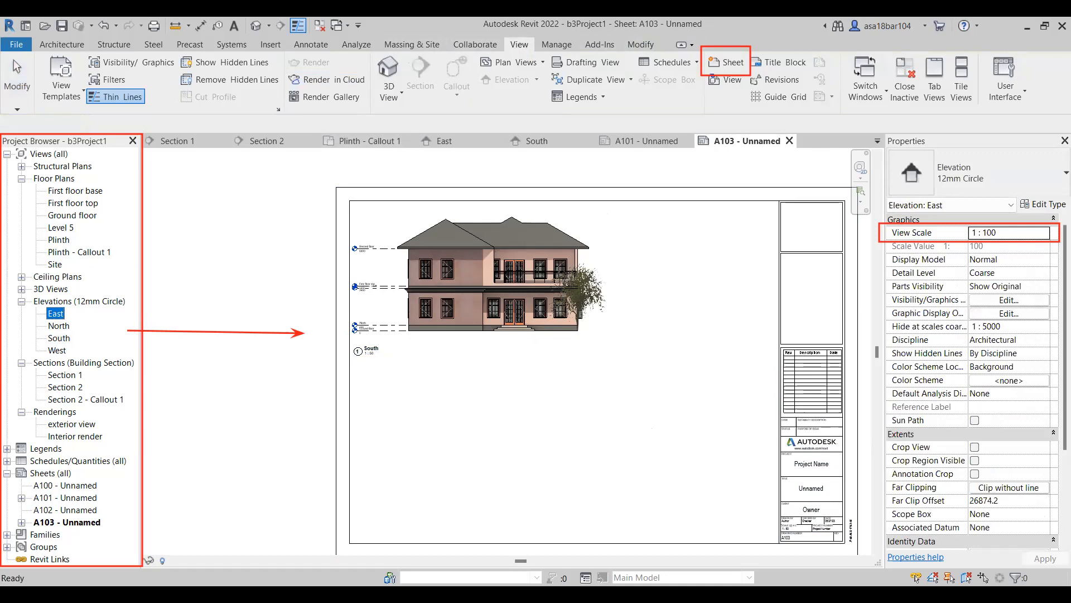
{"action": "left_click_drag", "start_coordinate": [55, 313], "coordinate": [696, 332]}
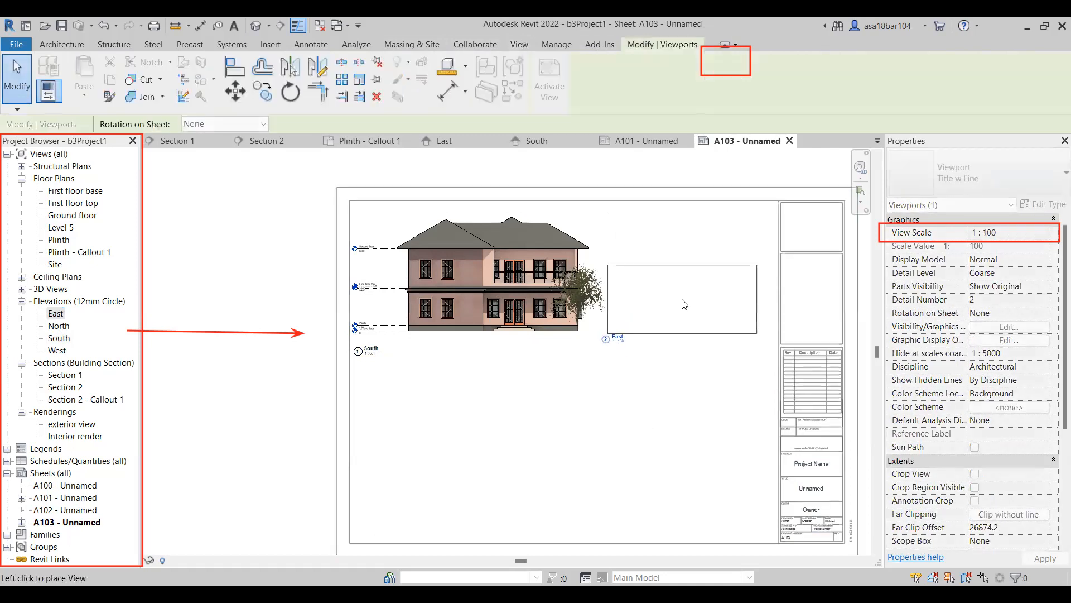
{"action": "left_click", "coordinate": [685, 304]}
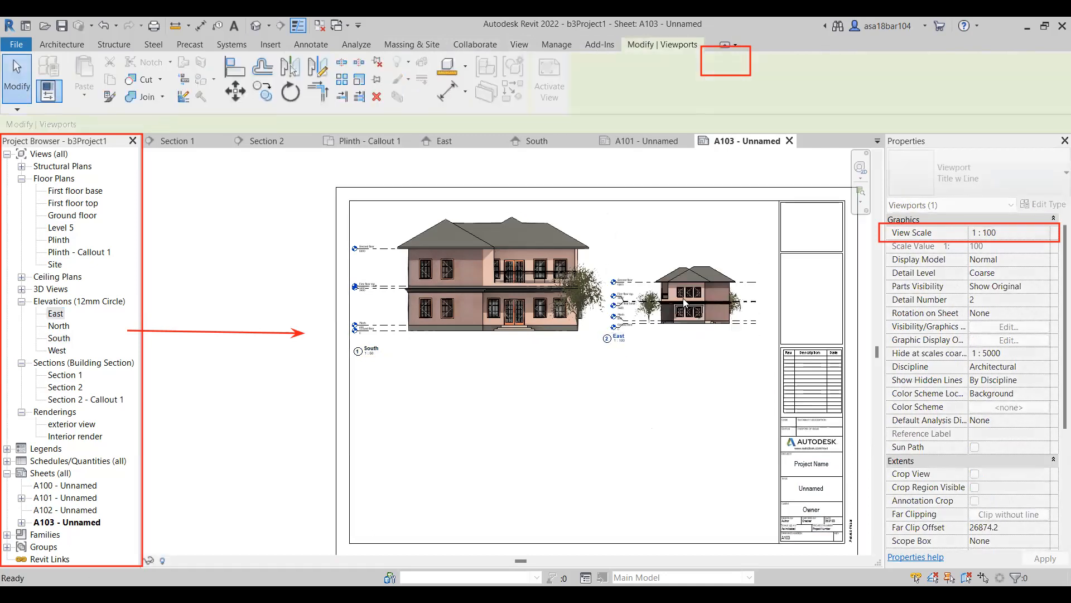
{"action": "scroll", "coordinate": [703, 294], "scroll_direction": "up", "scroll_amount": 2}
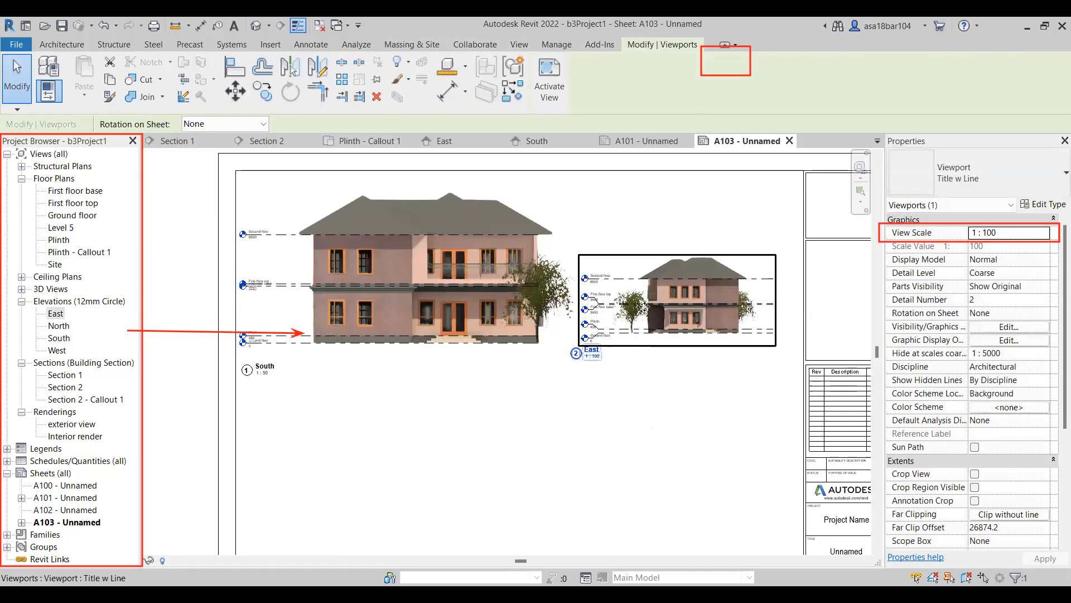
{"action": "scroll", "coordinate": [572, 311], "scroll_direction": "up", "scroll_amount": 1}
{"action": "scroll", "coordinate": [612, 315], "scroll_direction": "up", "scroll_amount": 1}
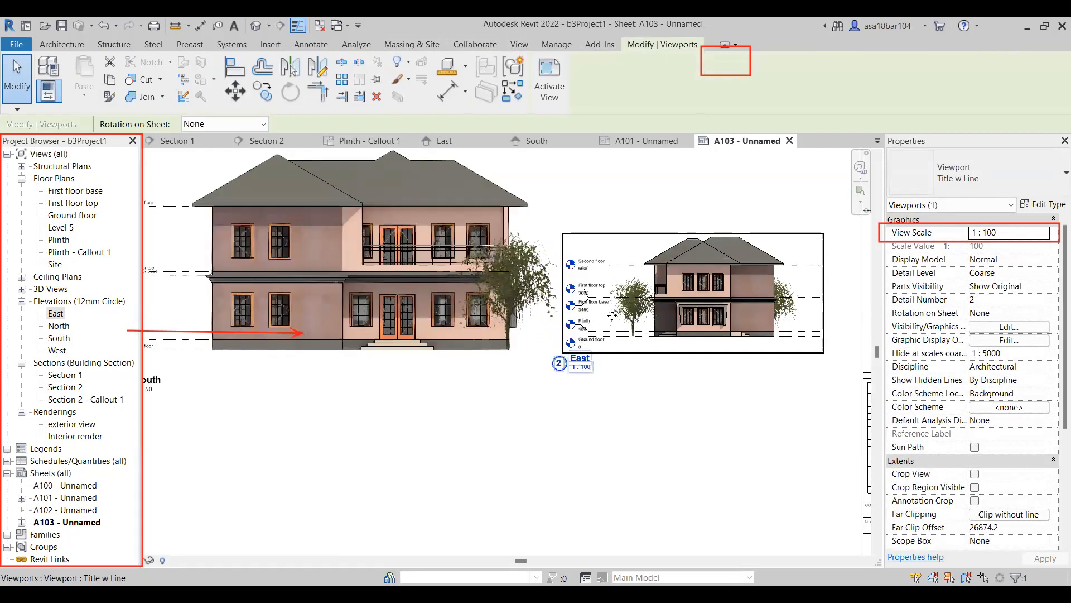
{"action": "scroll", "coordinate": [261, 297], "scroll_direction": "down", "scroll_amount": 1}
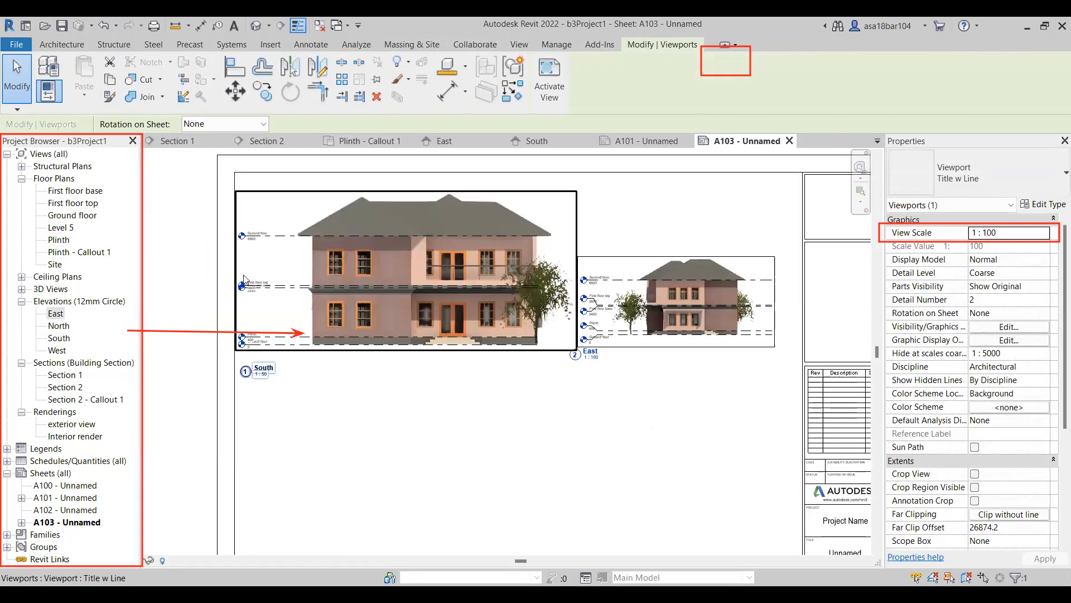
Open the East elevation and hide the Levels category in that view.
{"action": "left_click", "coordinate": [465, 143]}
{"action": "left_click", "coordinate": [382, 336]}
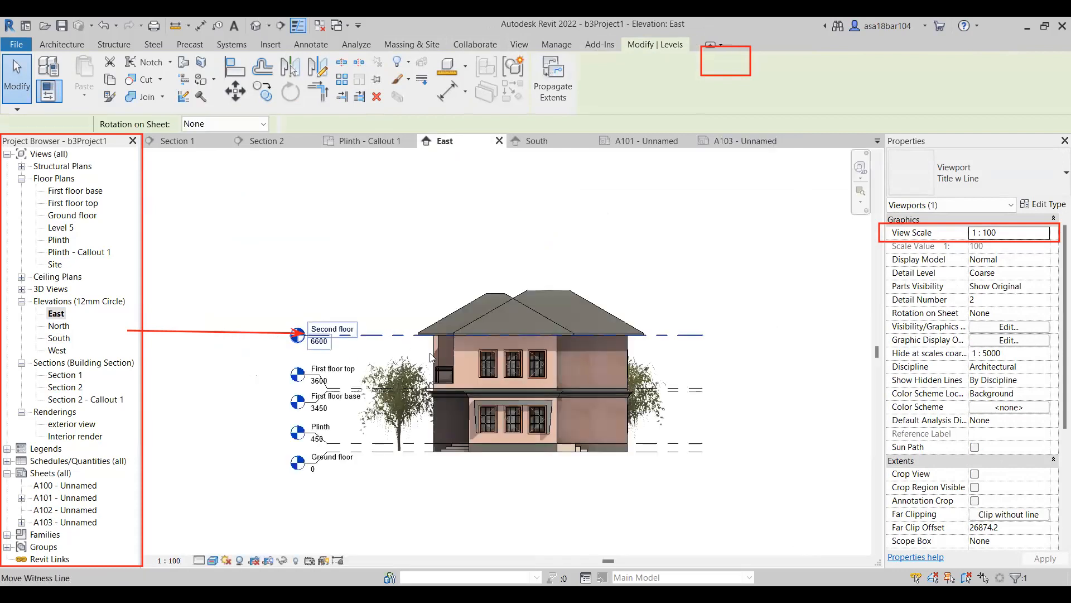
{"action": "right_click", "coordinate": [381, 334]}
{"action": "mouse_move", "coordinate": [428, 349]}
{"action": "left_click", "coordinate": [576, 365]}
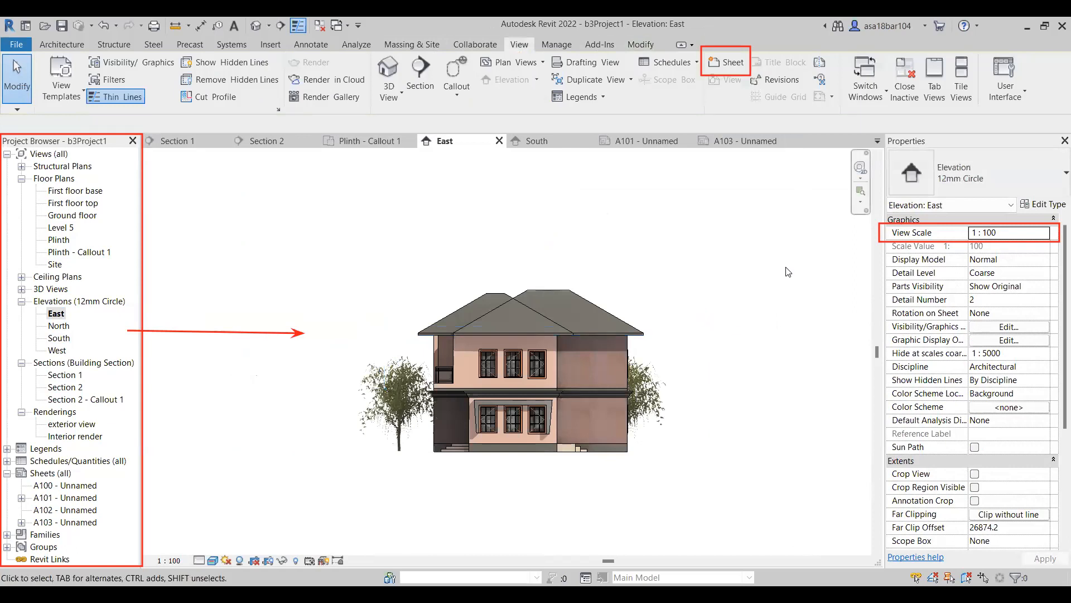
Return to sheet A103 and set the East viewport's view scale to 1 : 50.
{"action": "left_click", "coordinate": [735, 143]}
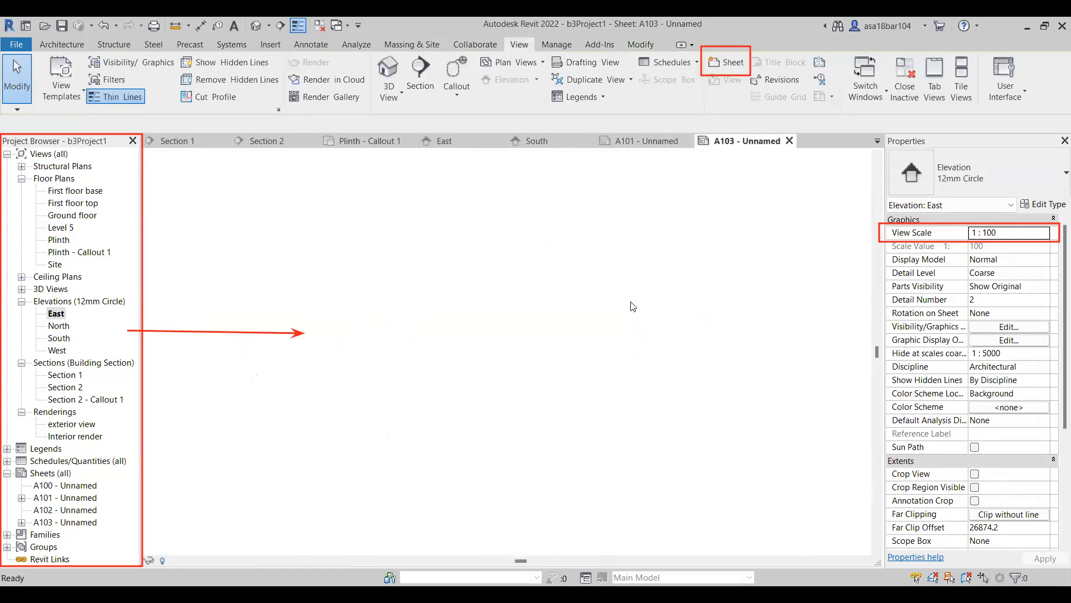
{"action": "left_click", "coordinate": [683, 309]}
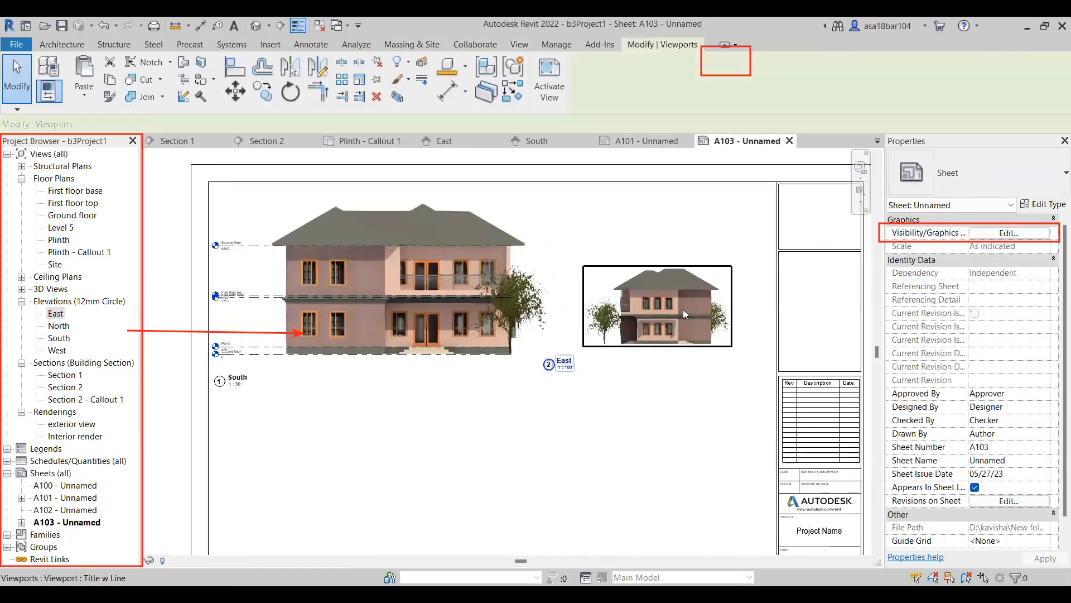
{"action": "left_click", "coordinate": [1026, 234]}
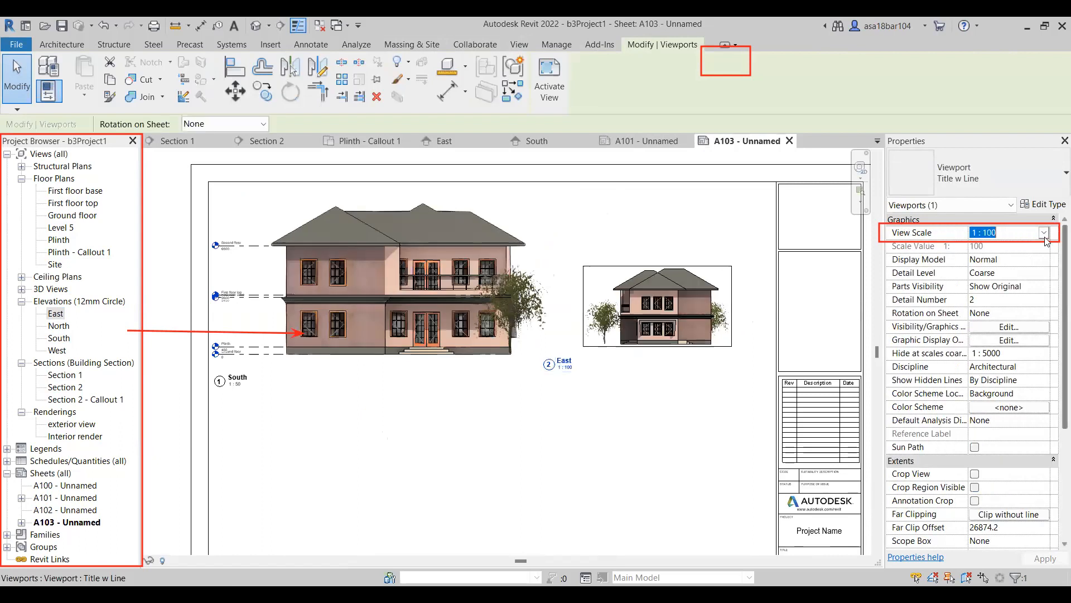
{"action": "left_click", "coordinate": [1044, 233]}
{"action": "left_click", "coordinate": [987, 297]}
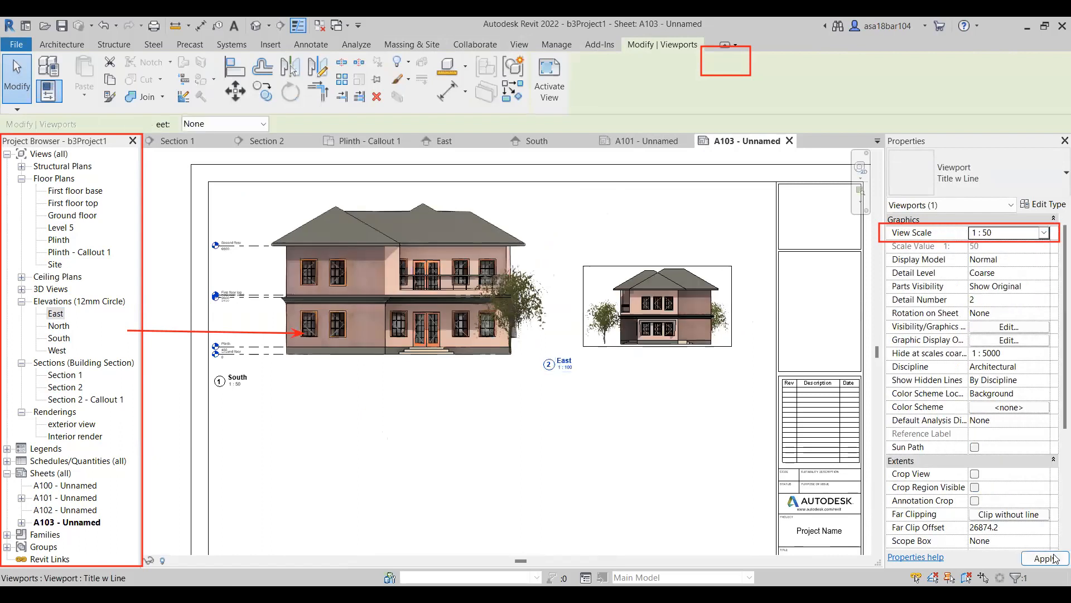
{"action": "left_click", "coordinate": [1054, 560]}
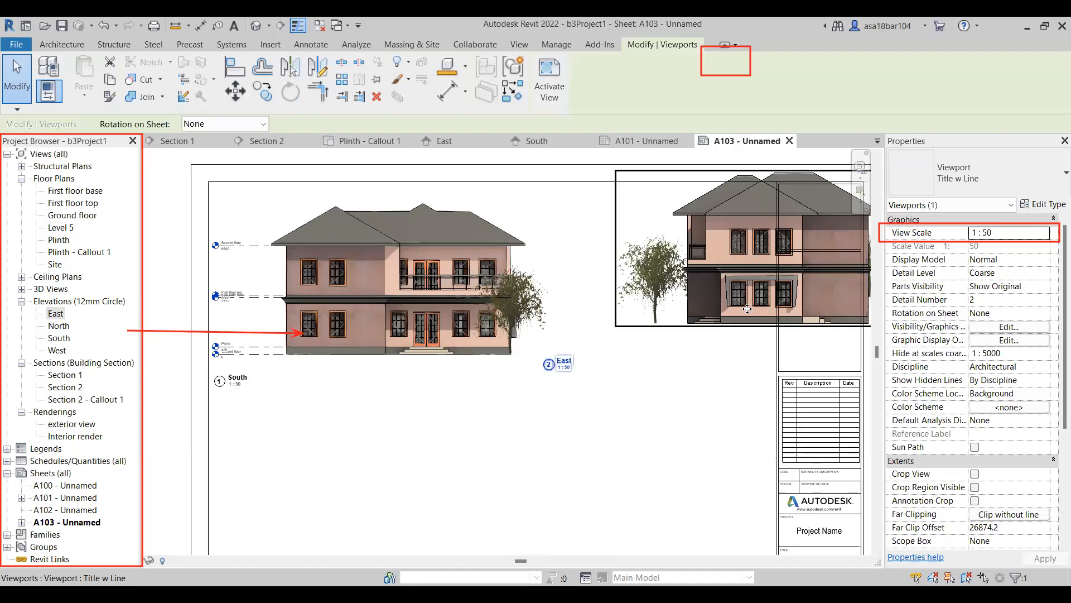
Reposition the enlarged East viewport beside the South elevation, keeping the house clear of the title block.
{"action": "left_click_drag", "start_coordinate": [747, 309], "coordinate": [650, 346]}
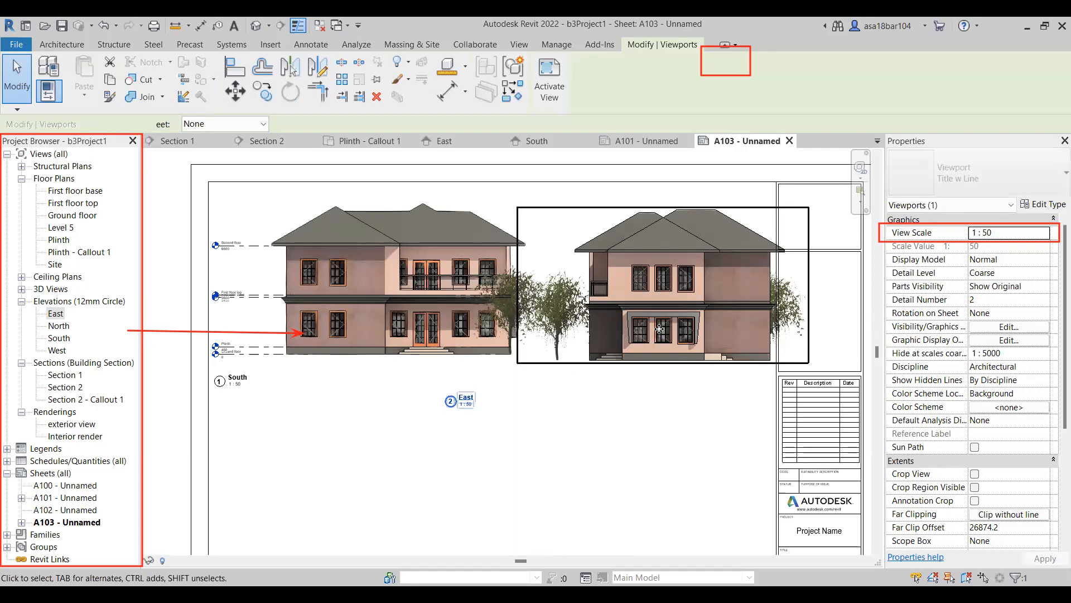
{"action": "key", "text": "Left"}
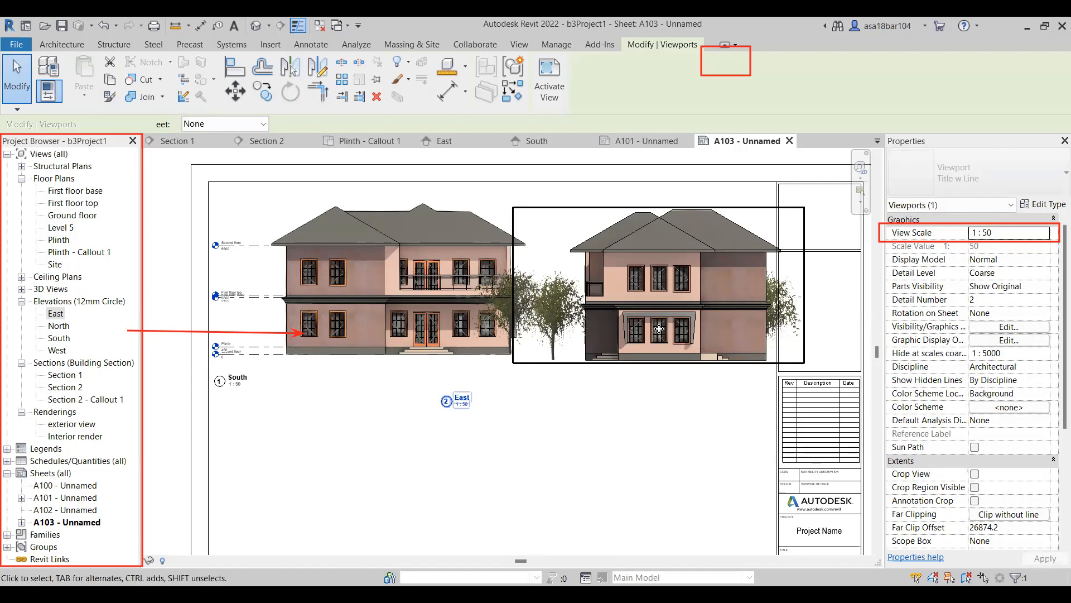
{"action": "key", "text": "Left"}
{"action": "key", "text": "Left"}
{"action": "key", "text": "Left"}
{"action": "key", "text": "Left"}
{"action": "scroll", "coordinate": [697, 286], "scroll_direction": "down", "scroll_amount": 2}
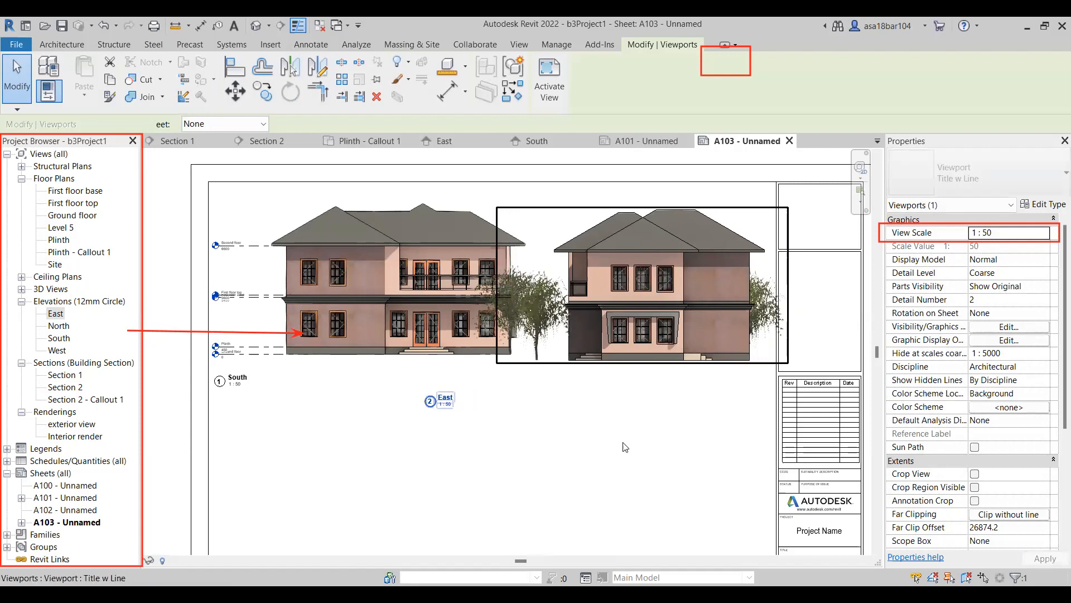
{"action": "mouse_move", "coordinate": [663, 330]}
{"action": "left_mouse_down"}
{"action": "mouse_move", "coordinate": [432, 482]}
{"action": "mouse_move", "coordinate": [493, 472]}
{"action": "mouse_move", "coordinate": [679, 334]}
{"action": "left_mouse_up"}
In the South elevation, shorten the level lines so their heads sit closer to the house, and return to sheet A103.
{"action": "left_click", "coordinate": [418, 297]}
{"action": "double_click", "coordinate": [336, 356]}
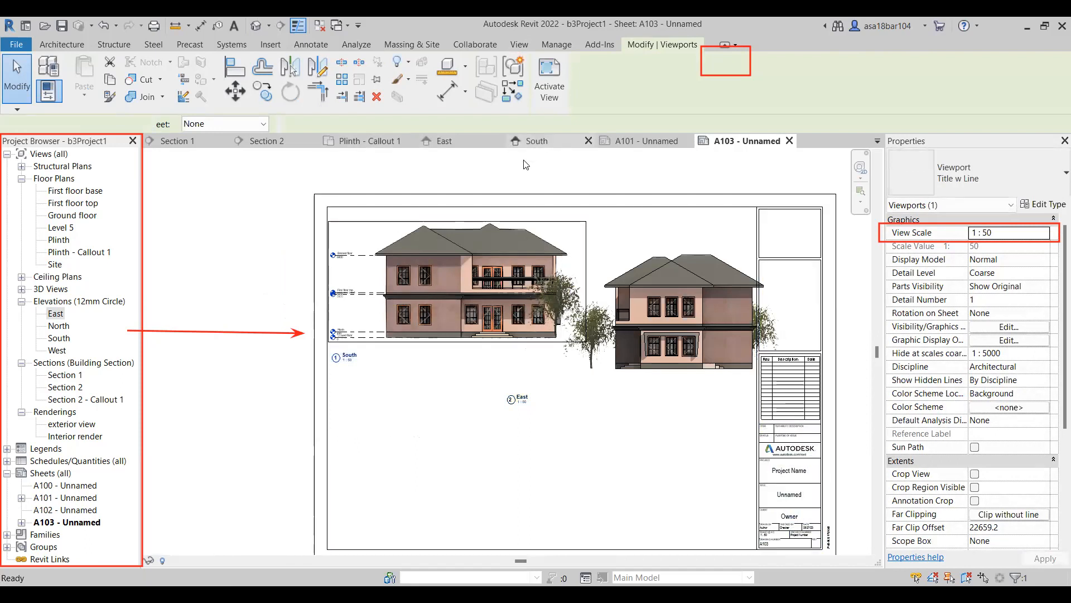
{"action": "left_click", "coordinate": [319, 341]}
{"action": "scroll", "coordinate": [316, 342], "scroll_direction": "up", "scroll_amount": 4}
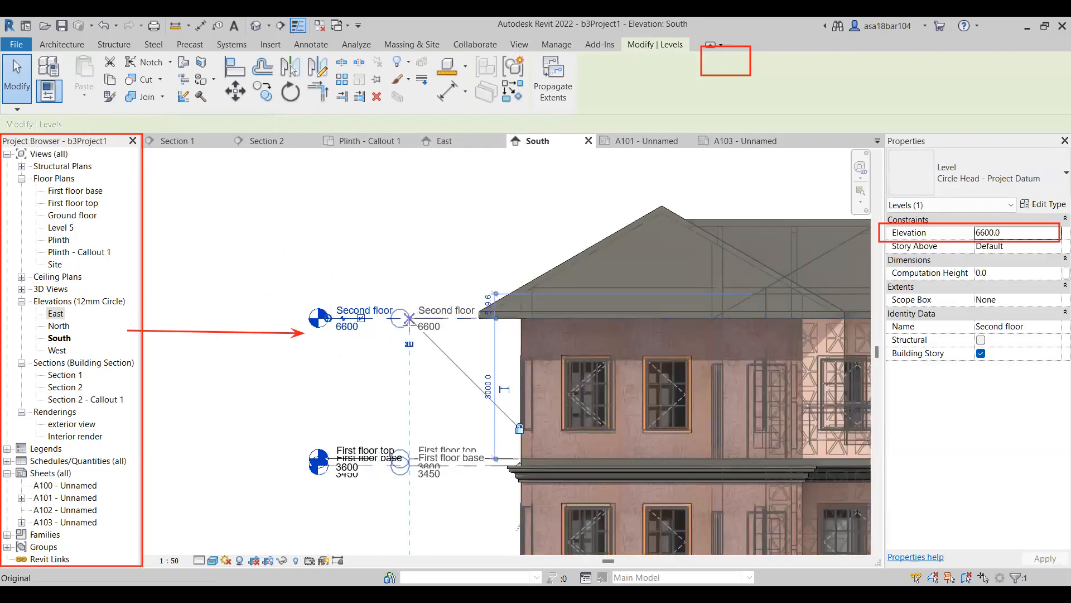
{"action": "key", "text": "l"}
{"action": "key", "text": "l"}
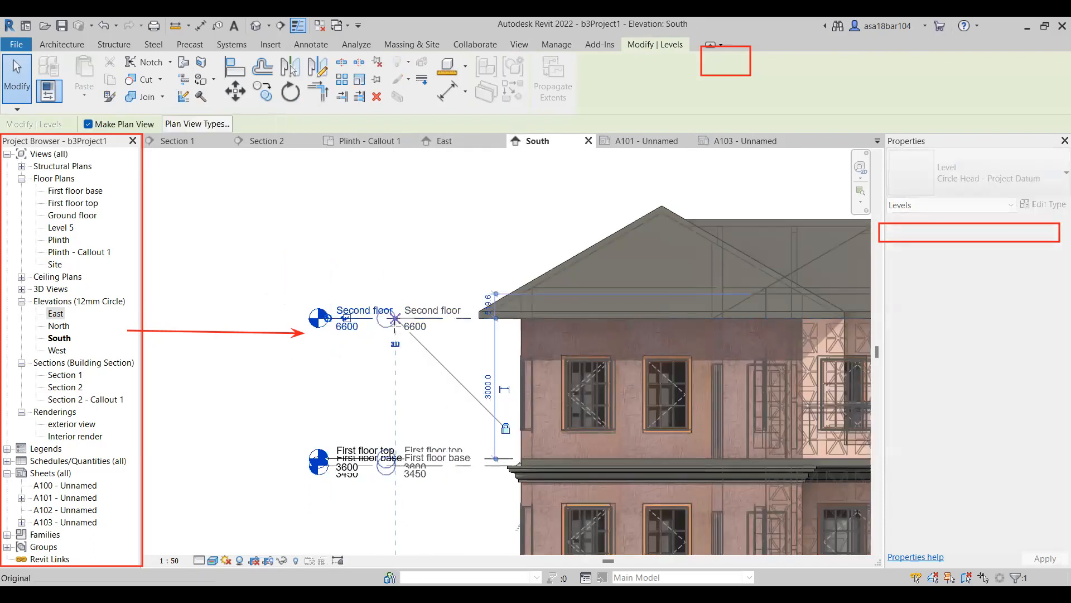
{"action": "key", "text": "Escape"}
{"action": "key", "text": "Escape"}
{"action": "scroll", "coordinate": [298, 294], "scroll_direction": "down", "scroll_amount": 4}
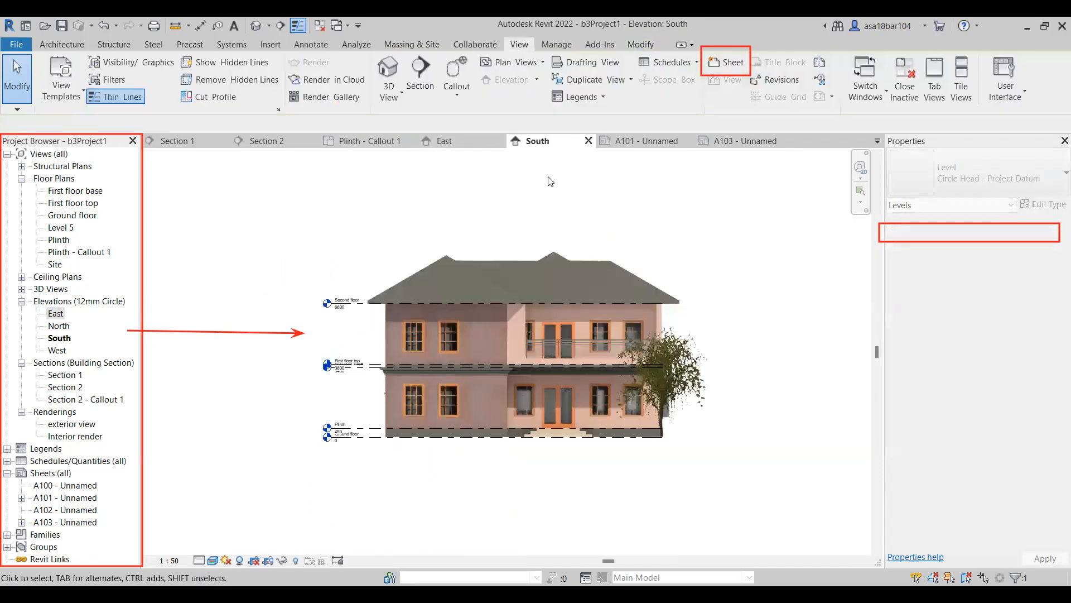
{"action": "left_click", "coordinate": [746, 141]}
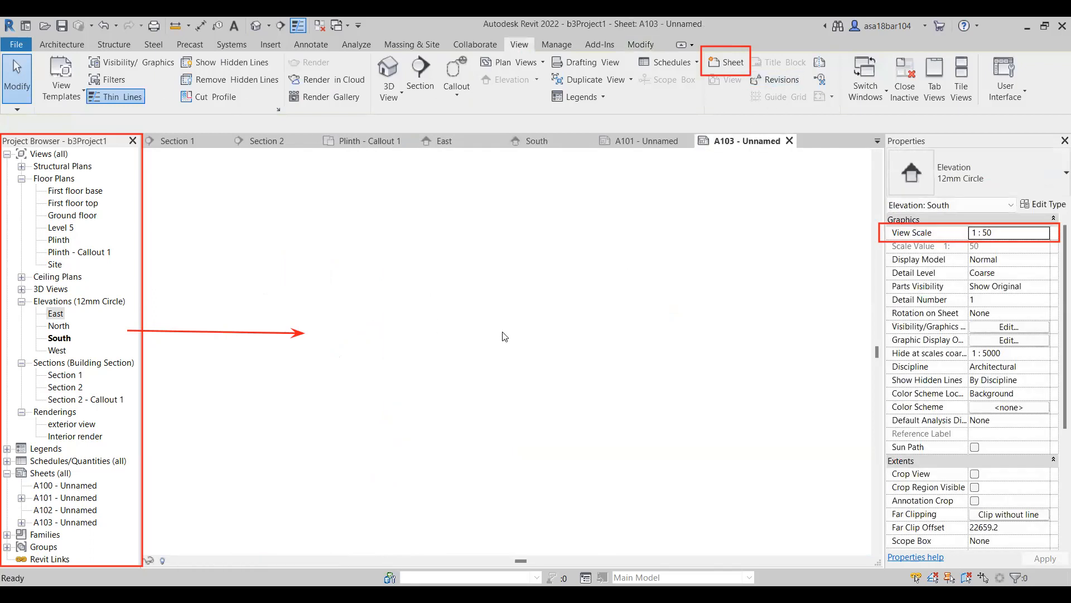
Shift the South viewport slightly left on sheet A103 to widen the gap to the East elevation.
{"action": "left_click", "coordinate": [450, 279]}
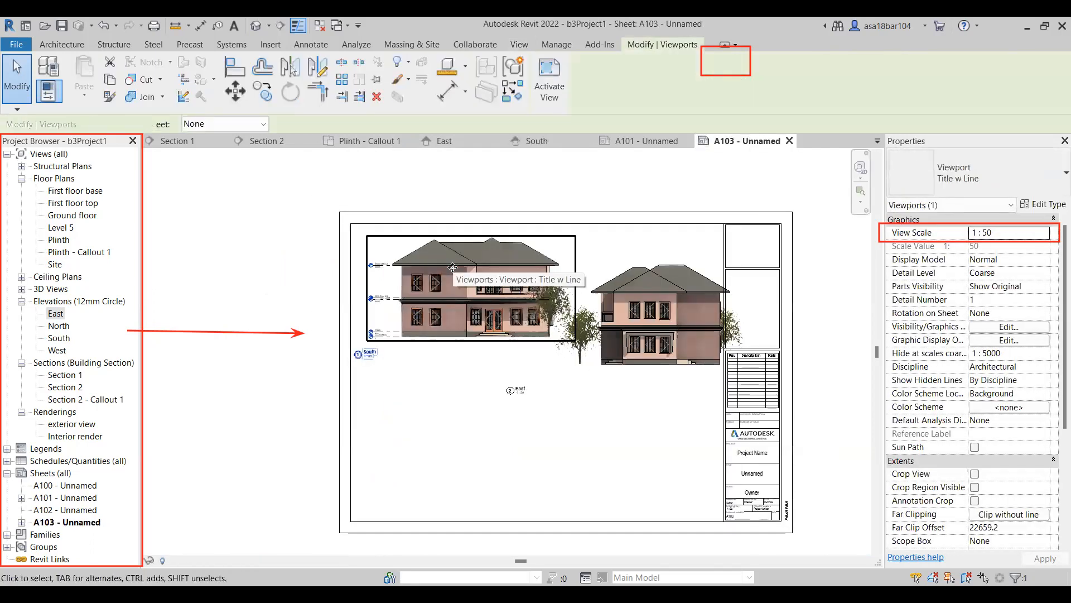
{"action": "key", "text": "Left"}
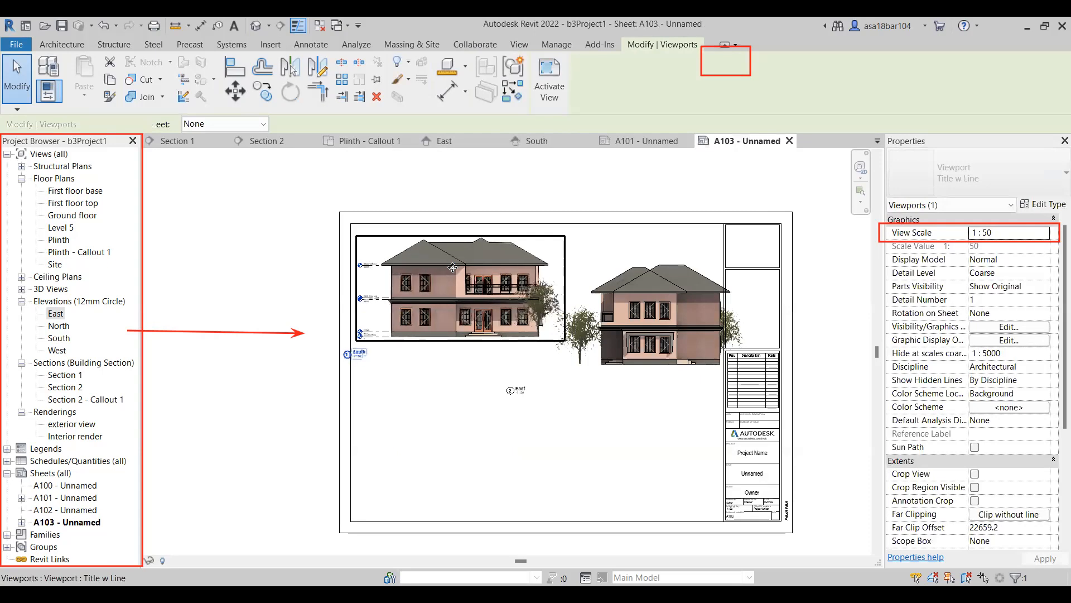
{"action": "left_click", "coordinate": [592, 434]}
Move the East viewport up to nearly the height of the South elevation and nudge it slightly left.
{"action": "left_click", "coordinate": [651, 308]}
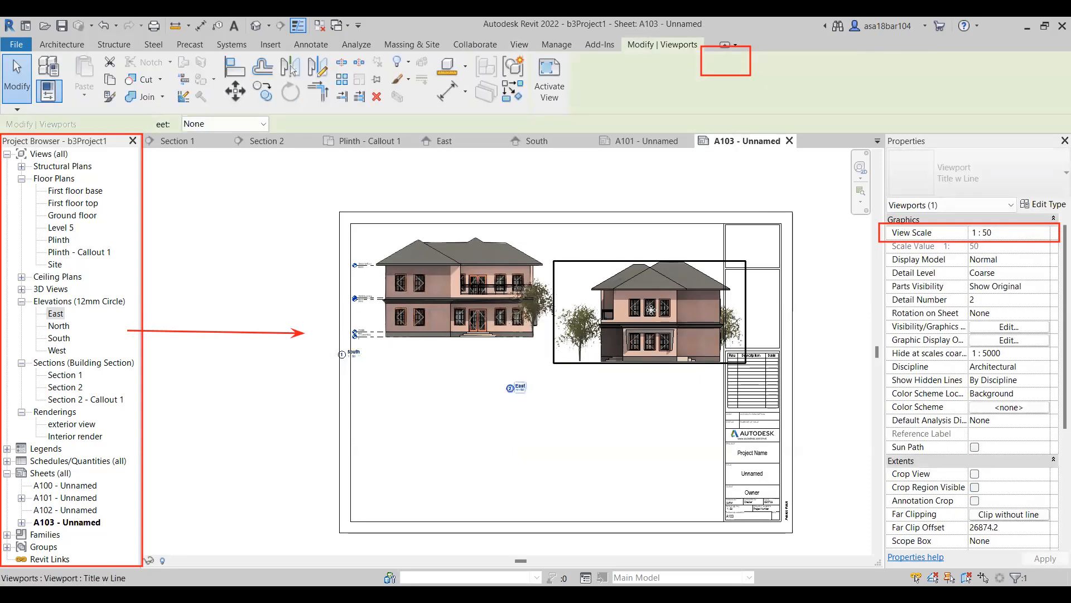
{"action": "key", "text": "Up"}
{"action": "key", "text": "Up"}
{"action": "key", "text": "Up"}
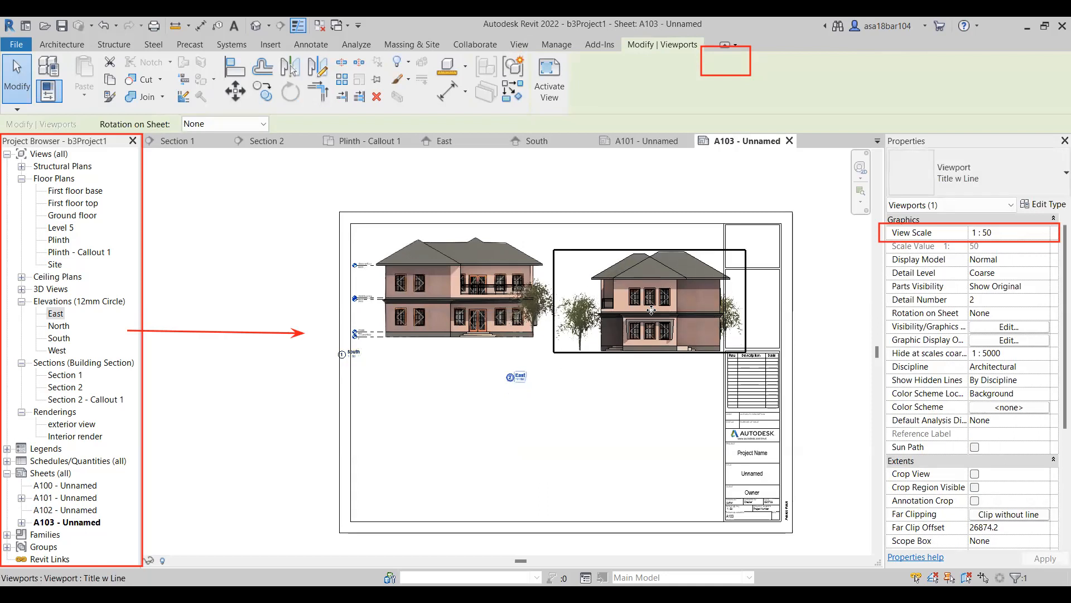
{"action": "key", "text": "Up"}
{"action": "key", "text": "Up"}
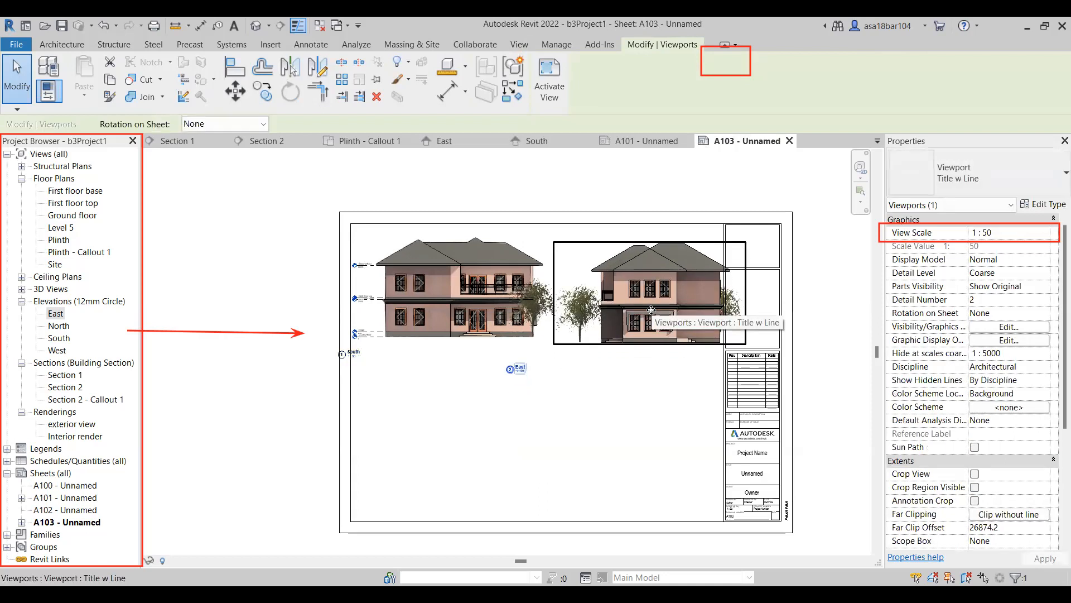
{"action": "key", "text": "Left"}
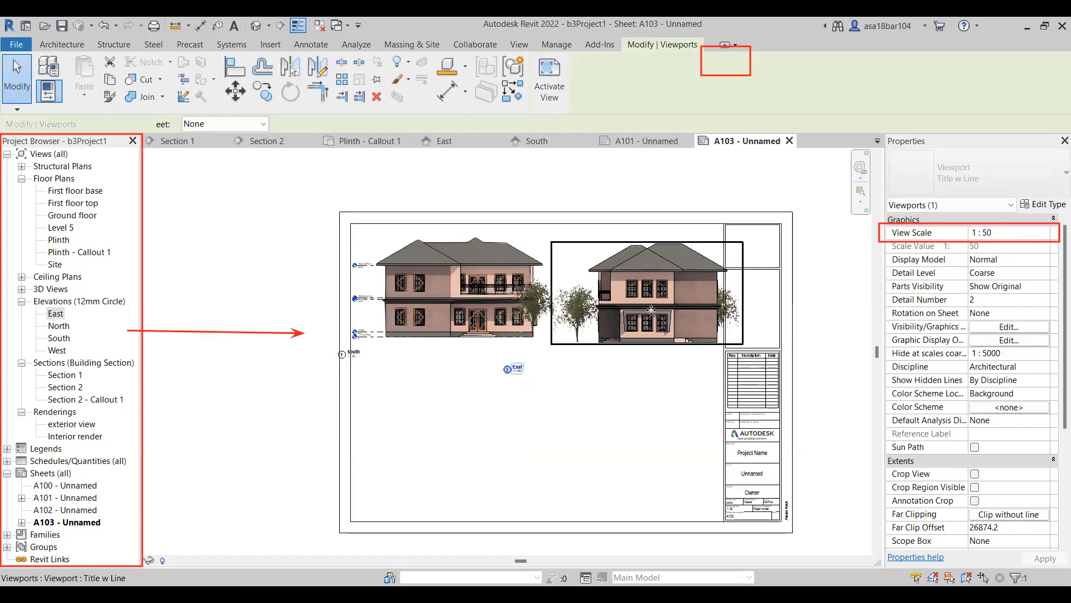
Fine-tune the East viewport upward to line up with the South elevation, and shift it a little further left.
{"action": "scroll", "coordinate": [652, 310], "scroll_direction": "up", "scroll_amount": 3}
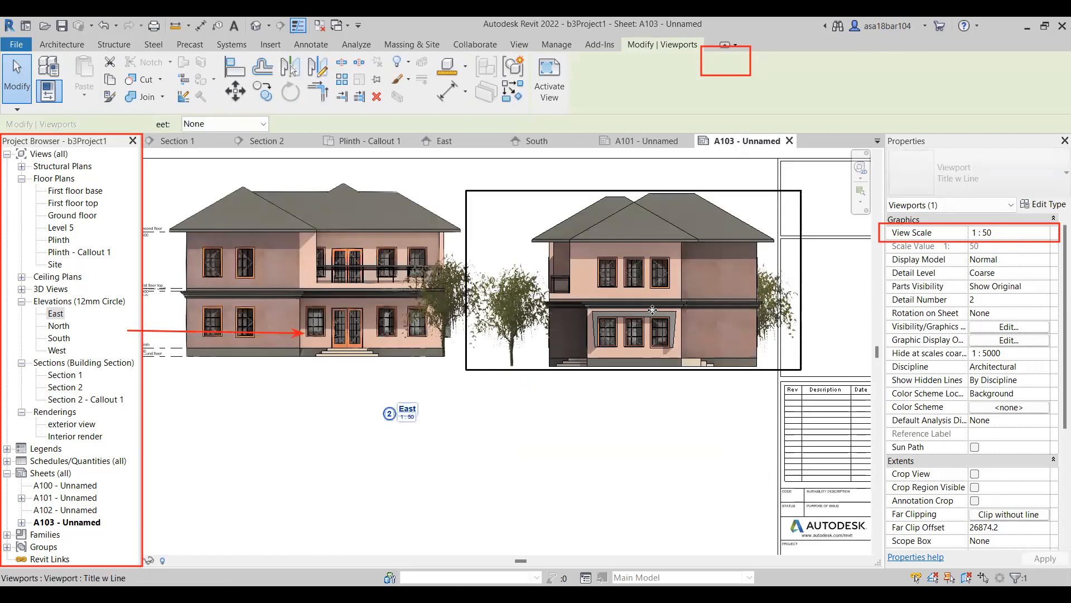
{"action": "key", "text": "Up"}
{"action": "key", "text": "Up"}
{"action": "key", "text": "Up"}
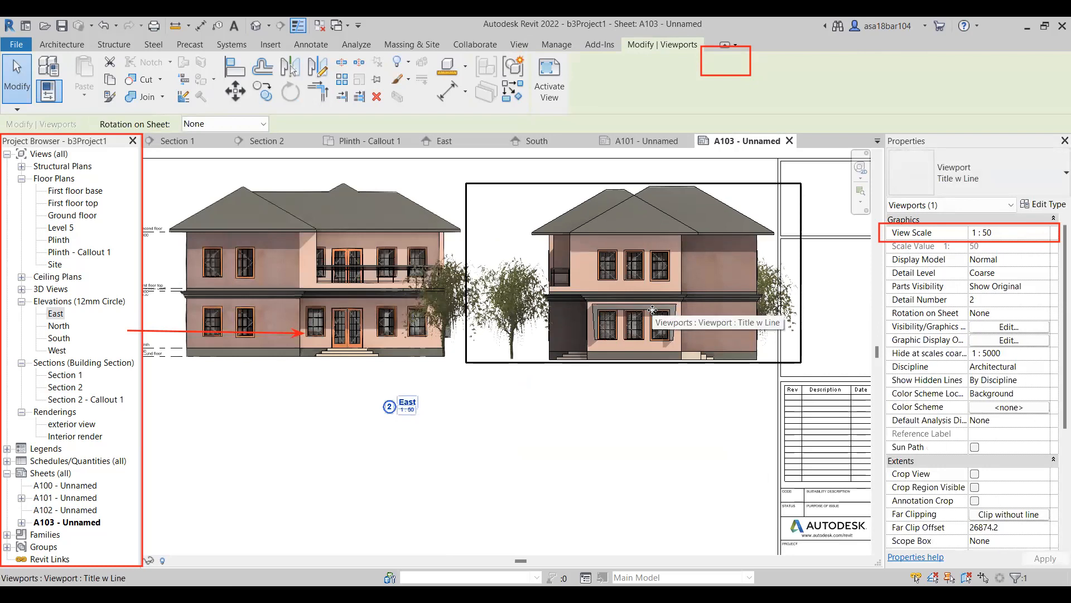
{"action": "left_click", "coordinate": [611, 459]}
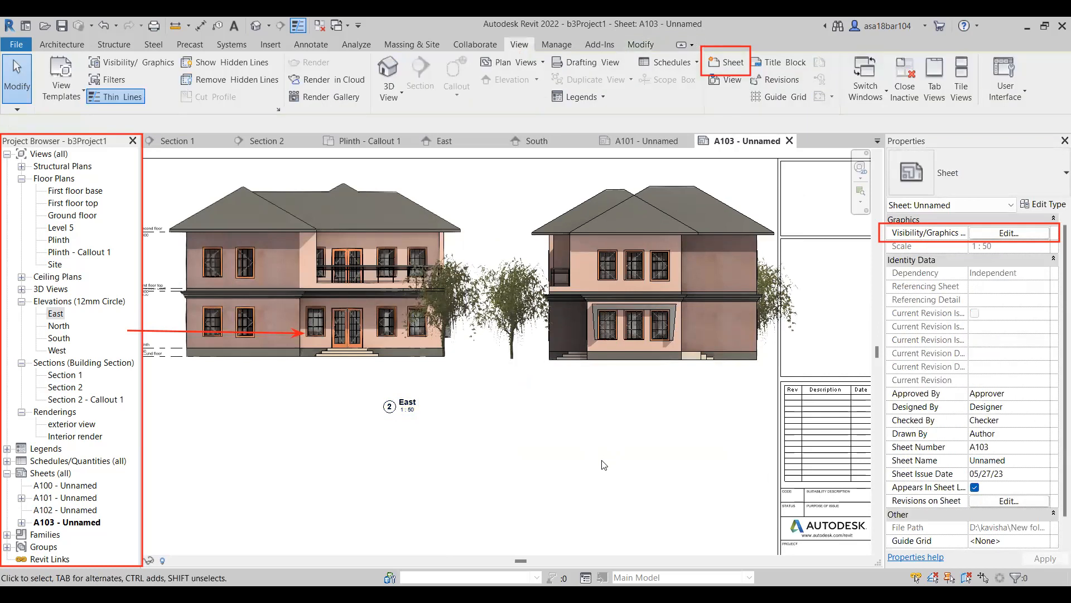
{"action": "scroll", "coordinate": [604, 464], "scroll_direction": "down", "scroll_amount": 1}
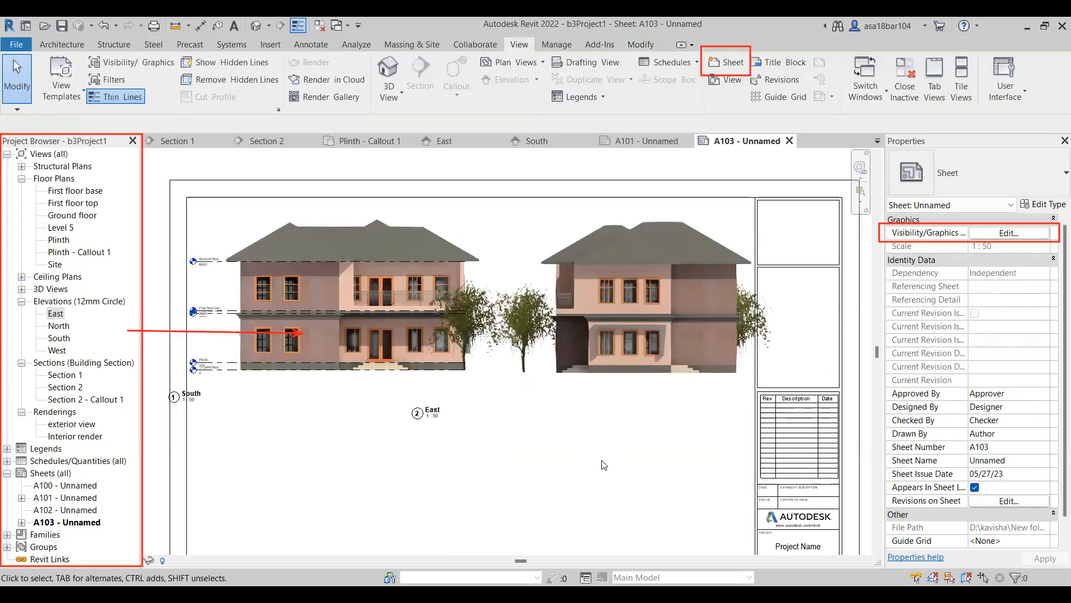
{"action": "left_click", "coordinate": [643, 351]}
{"action": "key", "text": "Left"}
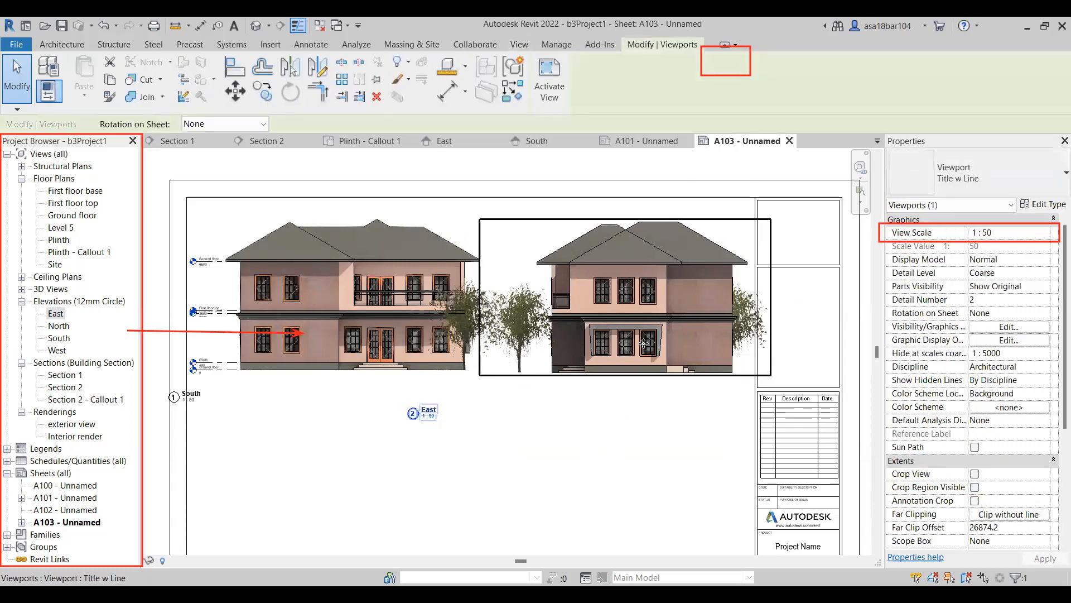
{"action": "key", "text": "Escape"}
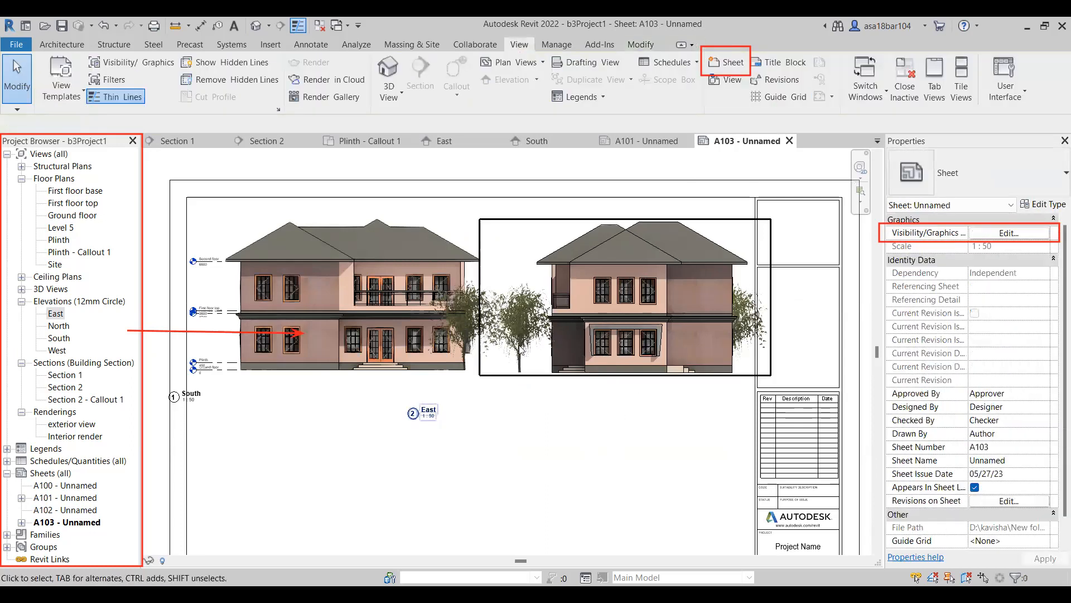
Activate the East viewport, hide only the tree standing between the two houses in that view, and deactivate the viewport.
{"action": "double_click", "coordinate": [513, 387]}
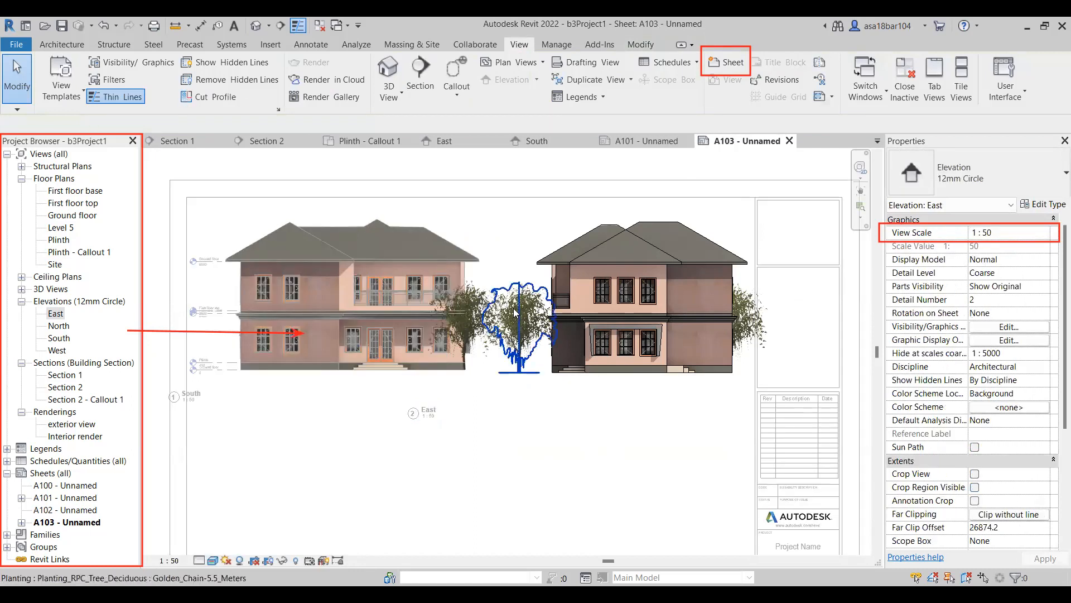
{"action": "left_click", "coordinate": [525, 330]}
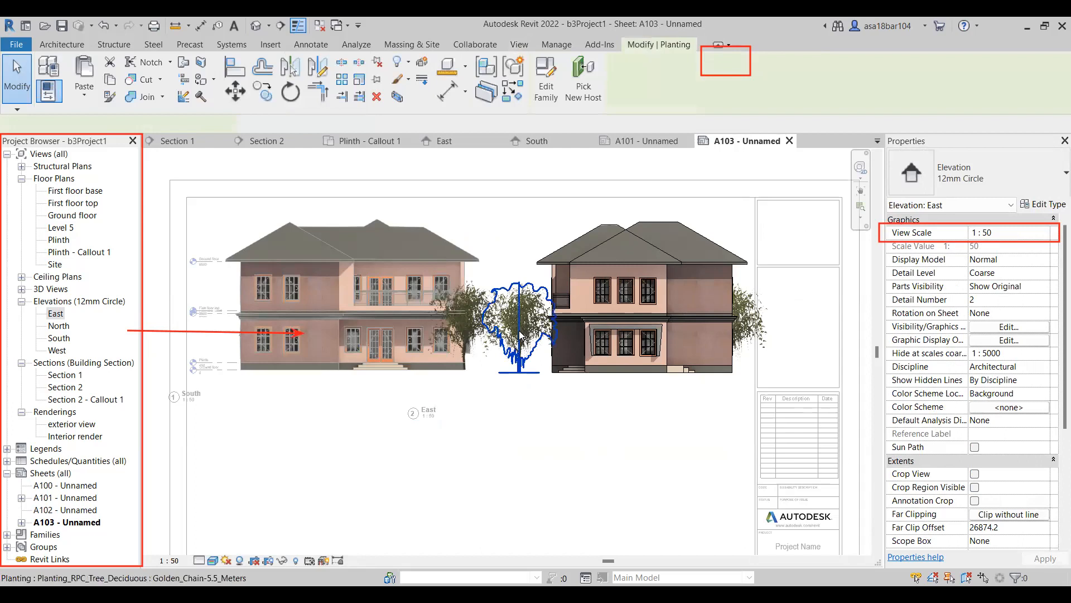
{"action": "right_click", "coordinate": [521, 335]}
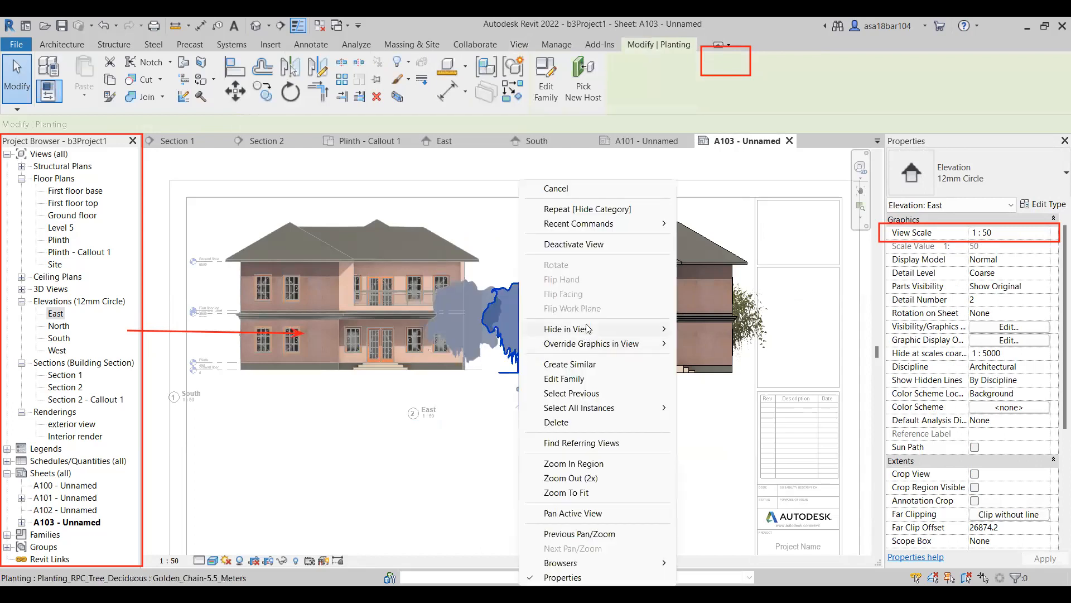
{"action": "mouse_move", "coordinate": [587, 329]}
{"action": "left_click", "coordinate": [731, 329]}
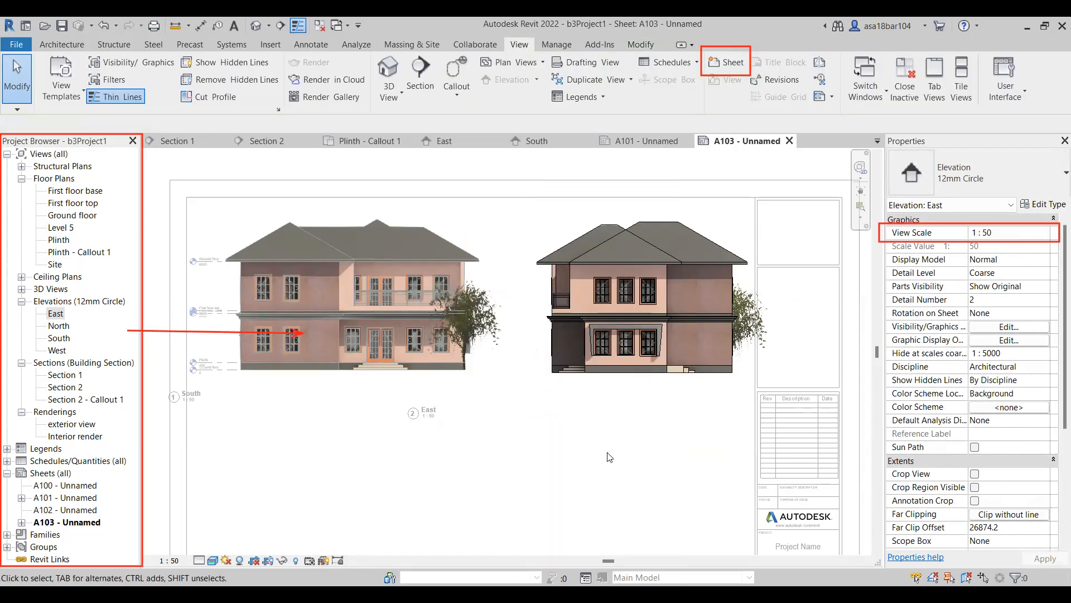
{"action": "left_click", "coordinate": [605, 346]}
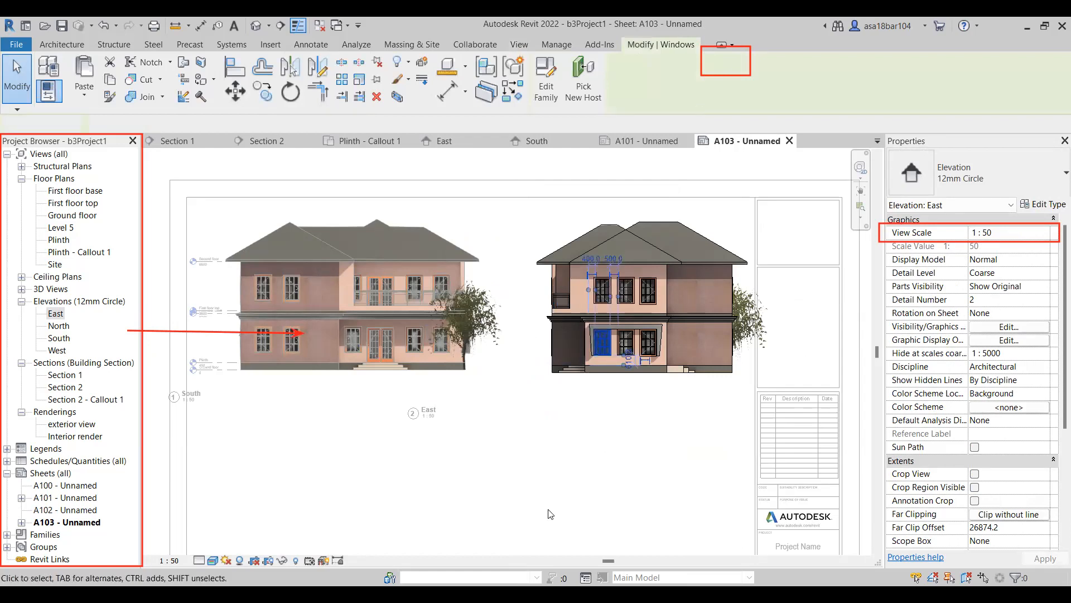
{"action": "left_click", "coordinate": [572, 423]}
{"action": "double_click", "coordinate": [588, 447]}
{"action": "scroll", "coordinate": [589, 426], "scroll_direction": "down", "scroll_amount": 2}
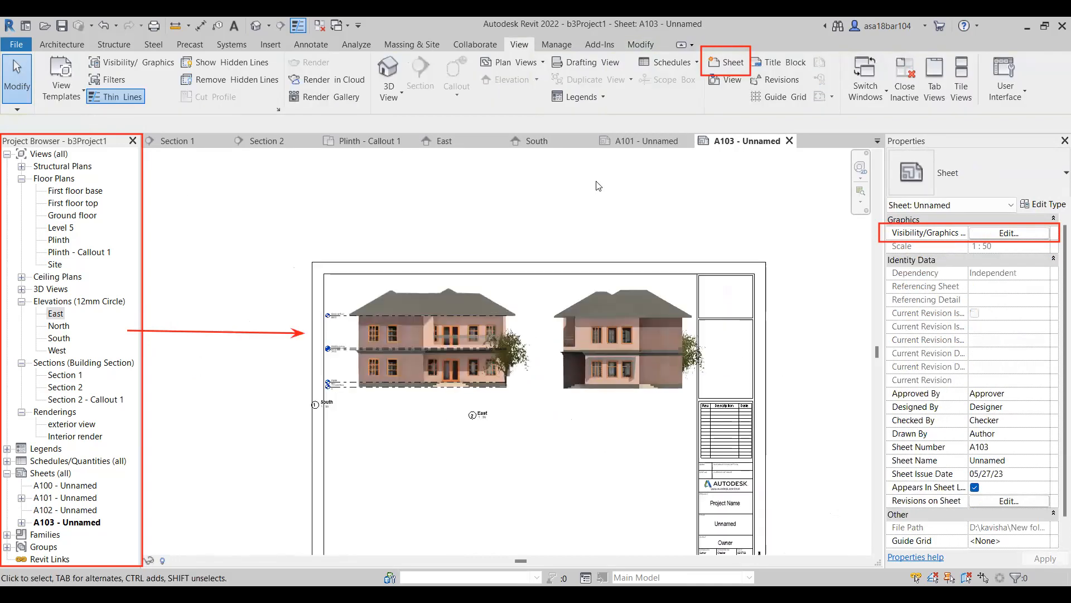
Shift the East viewport left until its right edge clears the title block.
{"action": "left_click", "coordinate": [595, 333]}
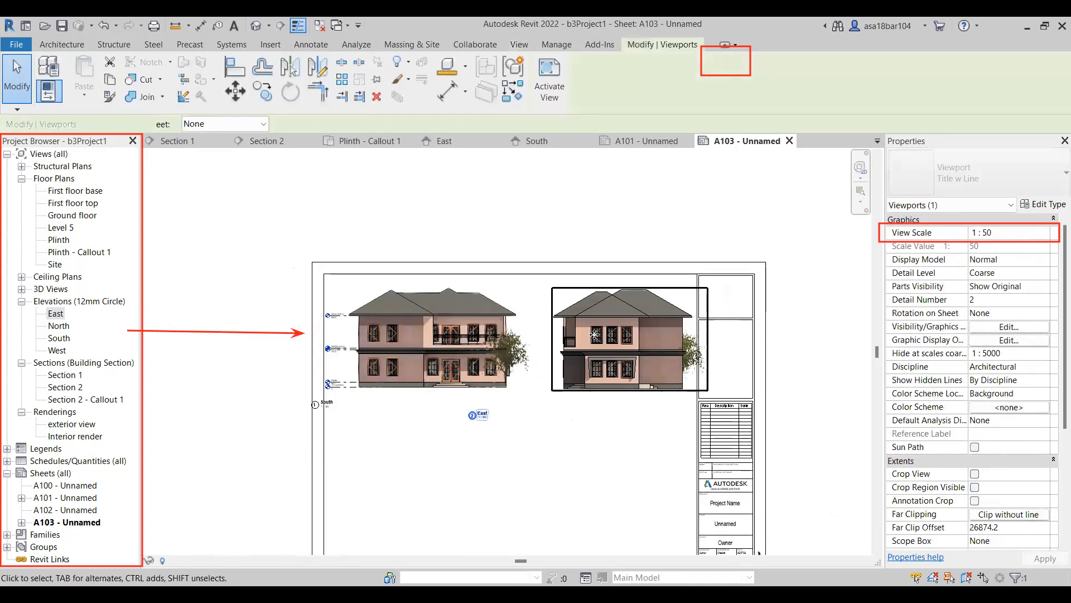
{"action": "key", "text": "Left"}
{"action": "key", "text": "Left"}
{"action": "key", "text": "Left"}
{"action": "key", "text": "Left"}
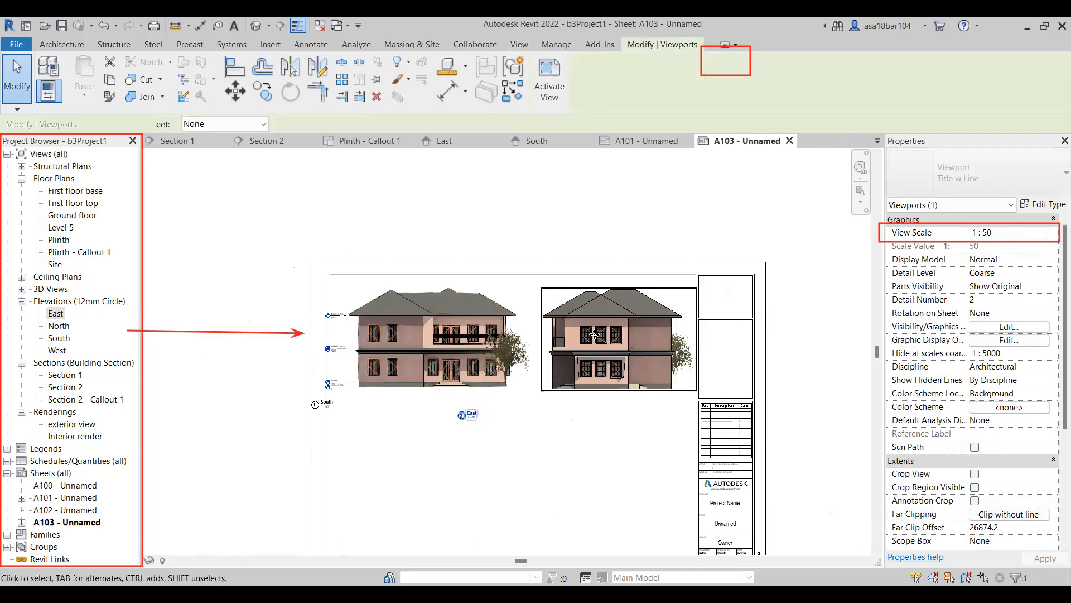
Move the East and South view titles directly beneath their elevations, keeping both titles on the same line.
{"action": "scroll", "coordinate": [591, 341], "scroll_direction": "up", "scroll_amount": 1}
{"action": "scroll", "coordinate": [591, 341], "scroll_direction": "up", "scroll_amount": 1}
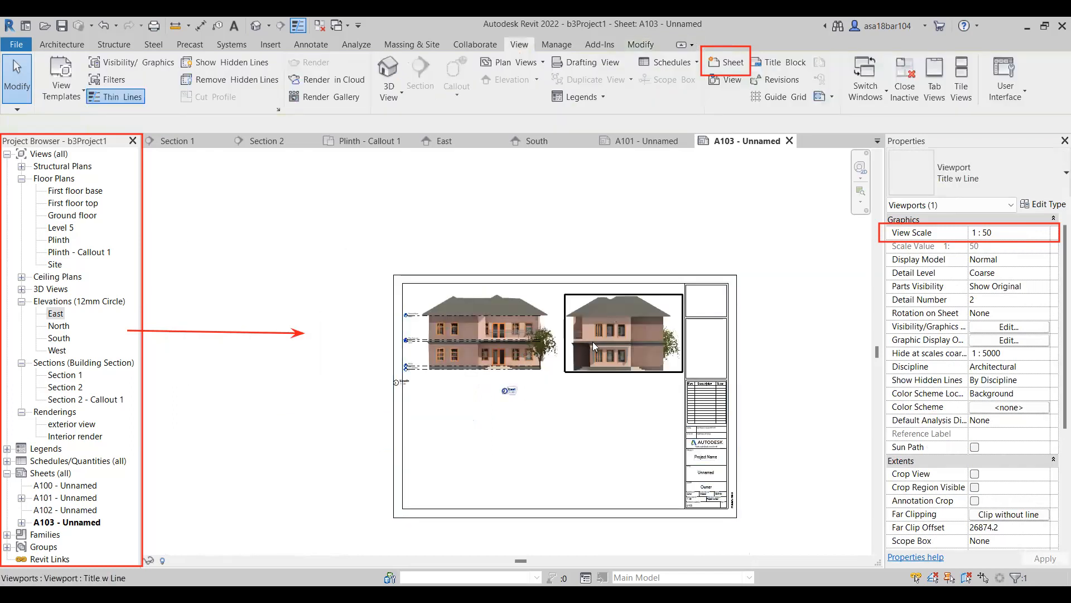
{"action": "scroll", "coordinate": [531, 376], "scroll_direction": "up", "scroll_amount": 2}
{"action": "left_click_drag", "start_coordinate": [521, 376], "coordinate": [623, 361]}
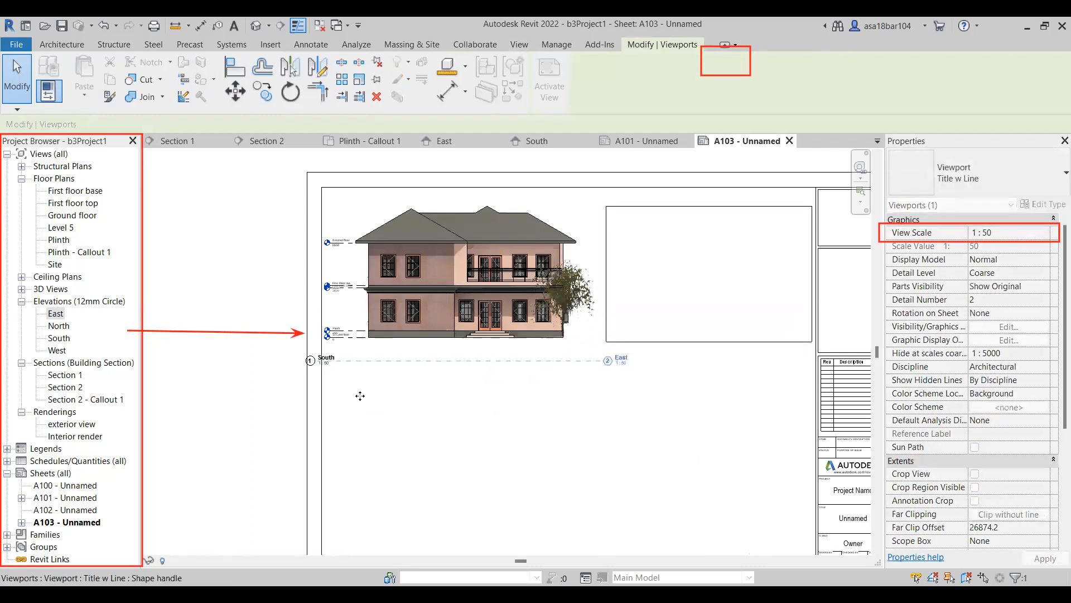
{"action": "left_click_drag", "start_coordinate": [330, 366], "coordinate": [355, 357]}
{"action": "scroll", "coordinate": [431, 301], "scroll_direction": "down", "scroll_amount": 2}
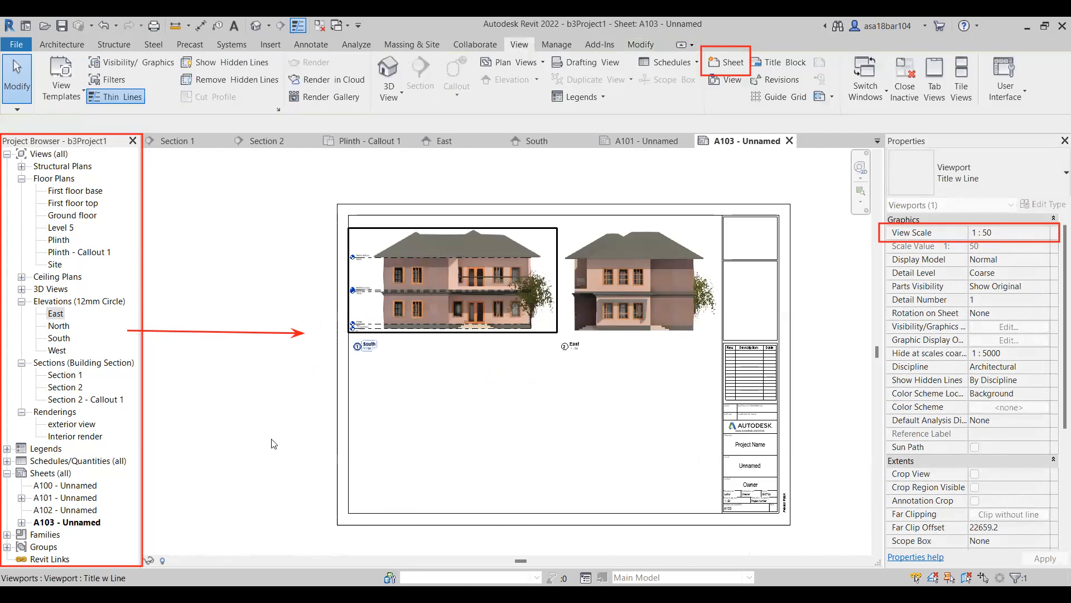
{"action": "left_click", "coordinate": [564, 371]}
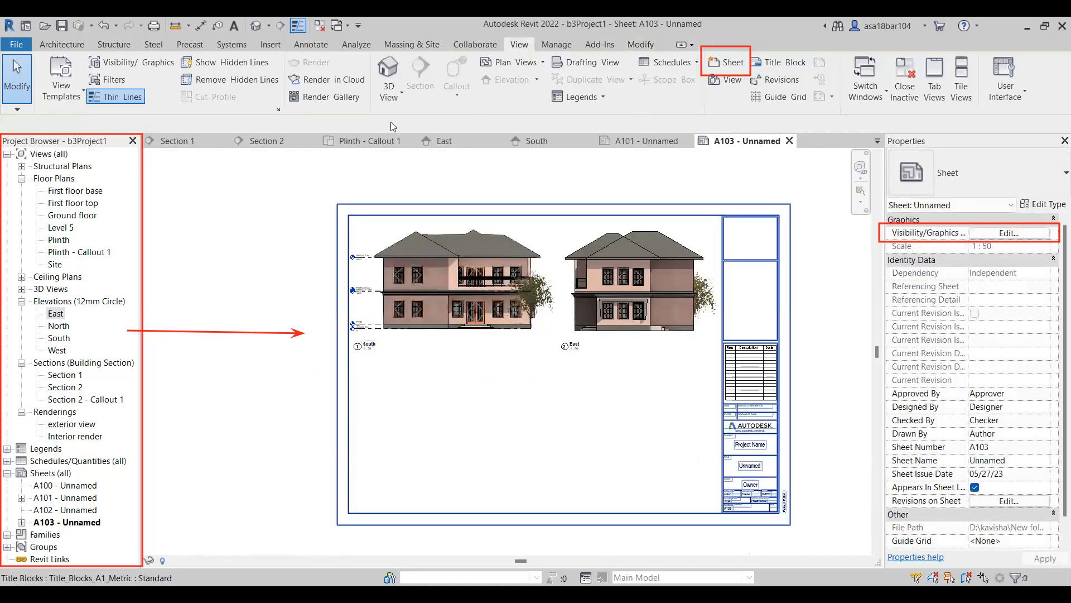
Place the exterior view rendering on sheet A103.
{"action": "left_click", "coordinate": [73, 425]}
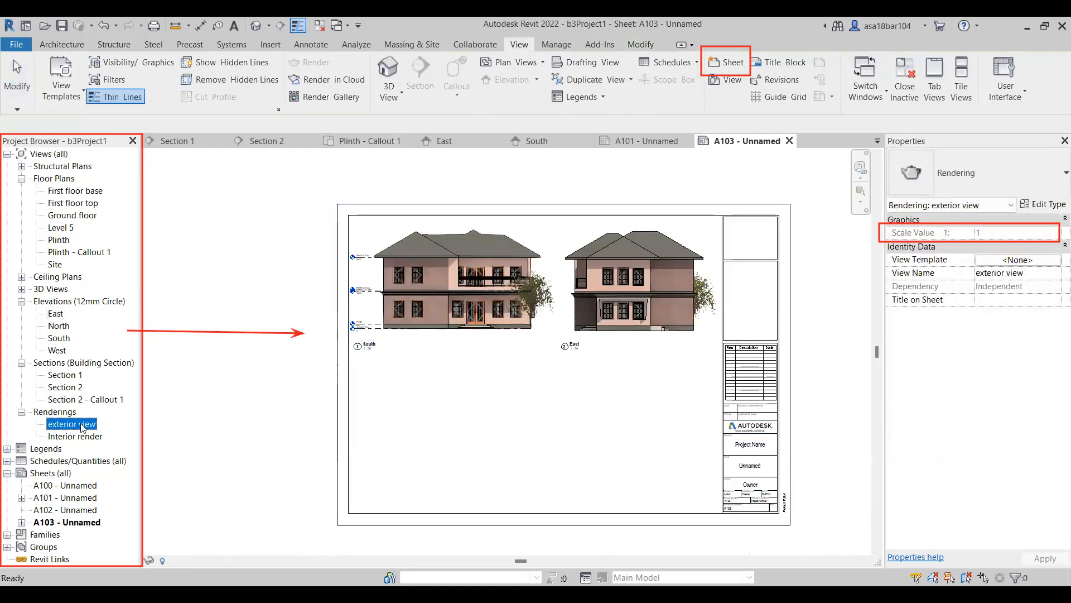
{"action": "left_click_drag", "start_coordinate": [434, 436], "coordinate": [450, 429]}
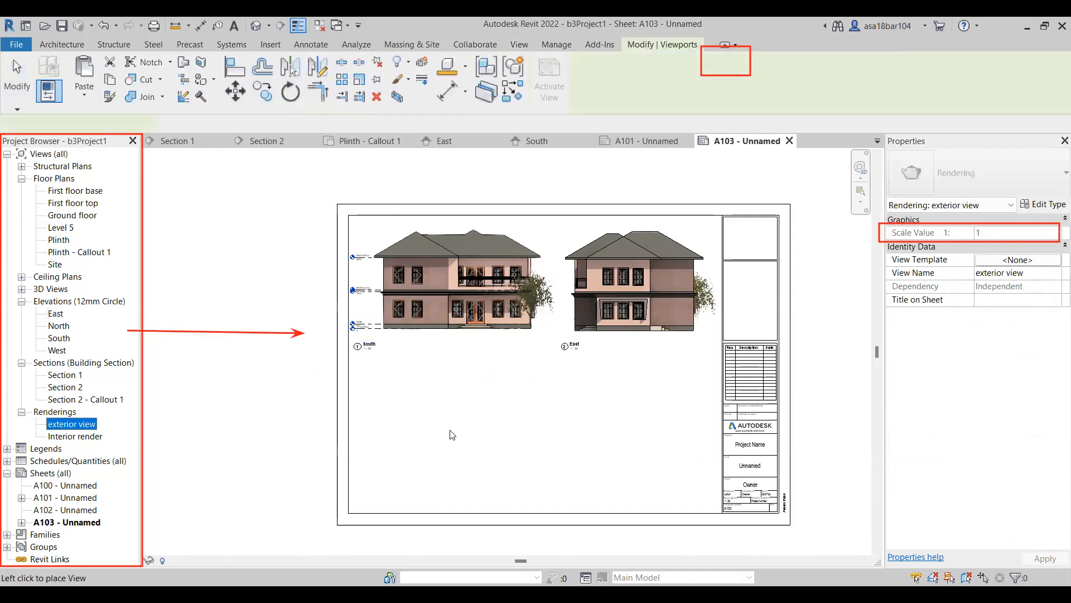
{"action": "left_click", "coordinate": [564, 373]}
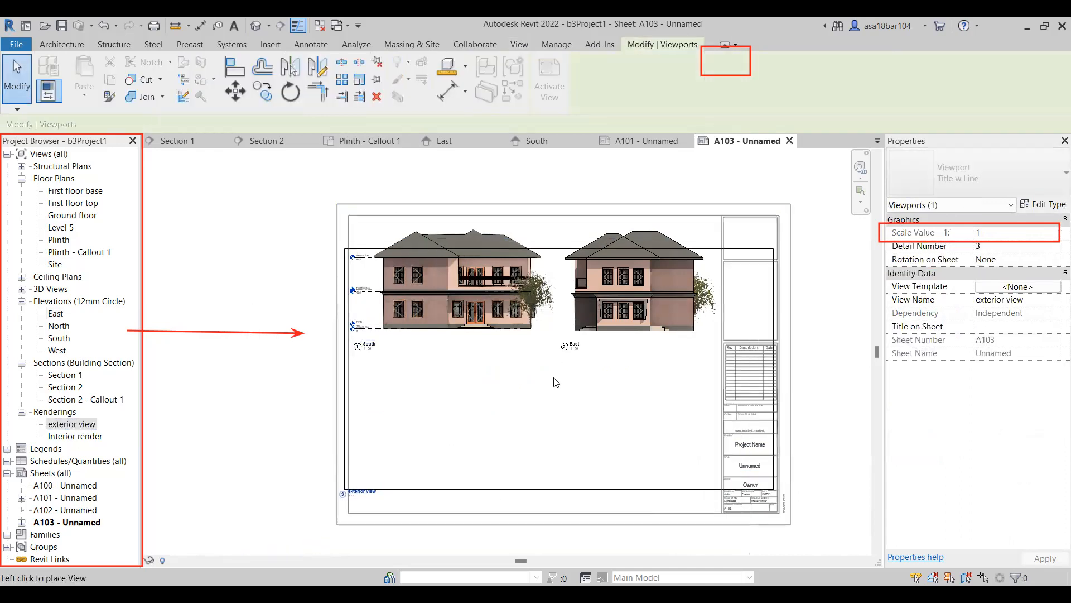
{"action": "left_click", "coordinate": [553, 377]}
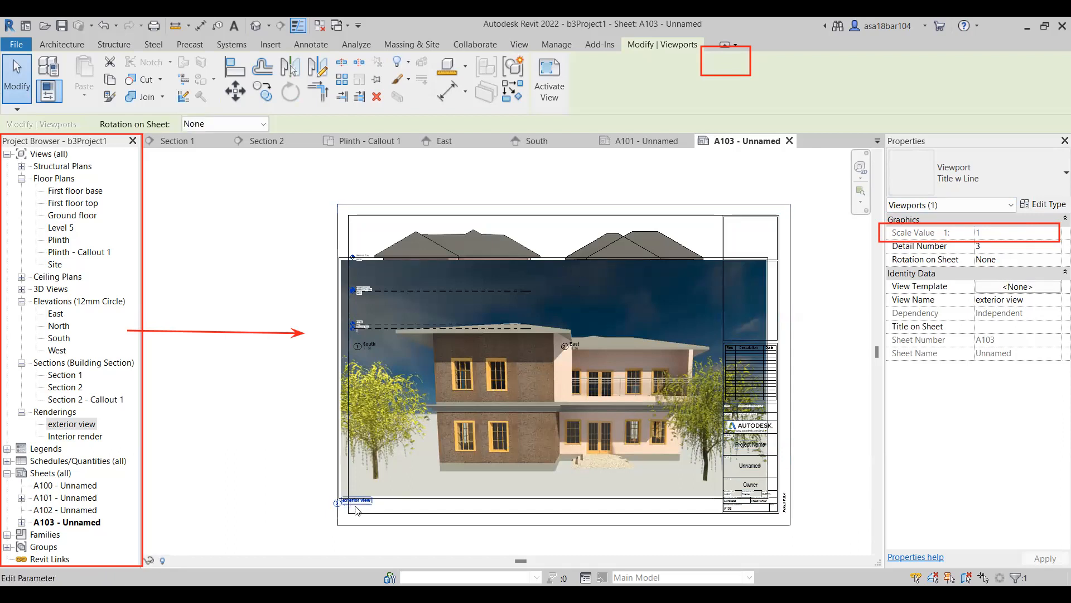
Shrink the exterior view rendering proportionally to a width of about 402 and move its viewport inside the sheet frame below the South elevation.
{"action": "double_click", "coordinate": [386, 491]}
{"action": "left_click", "coordinate": [454, 463]}
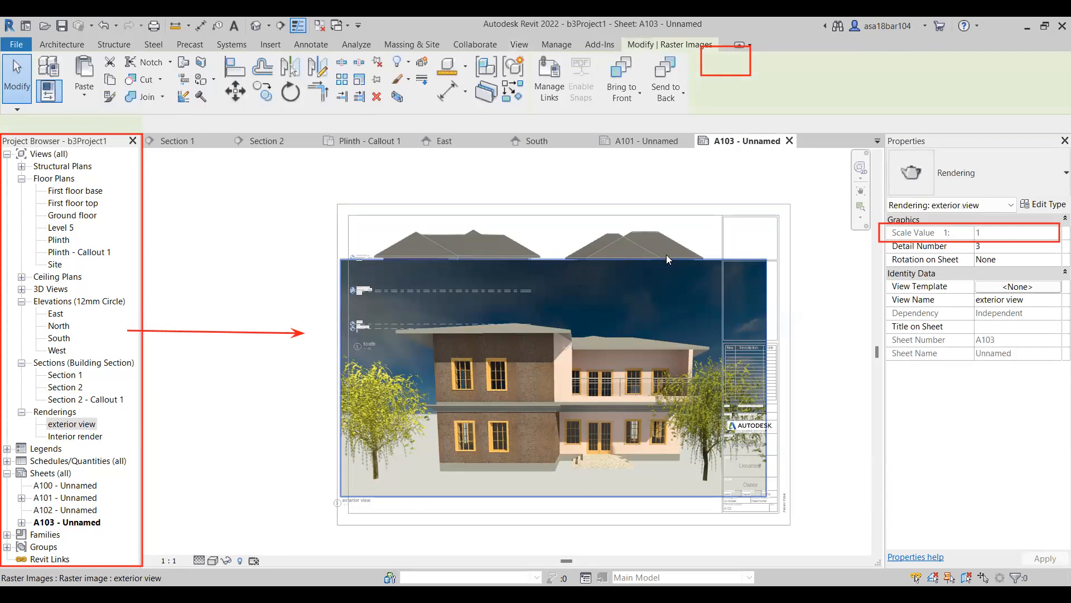
{"action": "left_click", "coordinate": [667, 259]}
{"action": "left_click_drag", "start_coordinate": [596, 359], "coordinate": [562, 380]}
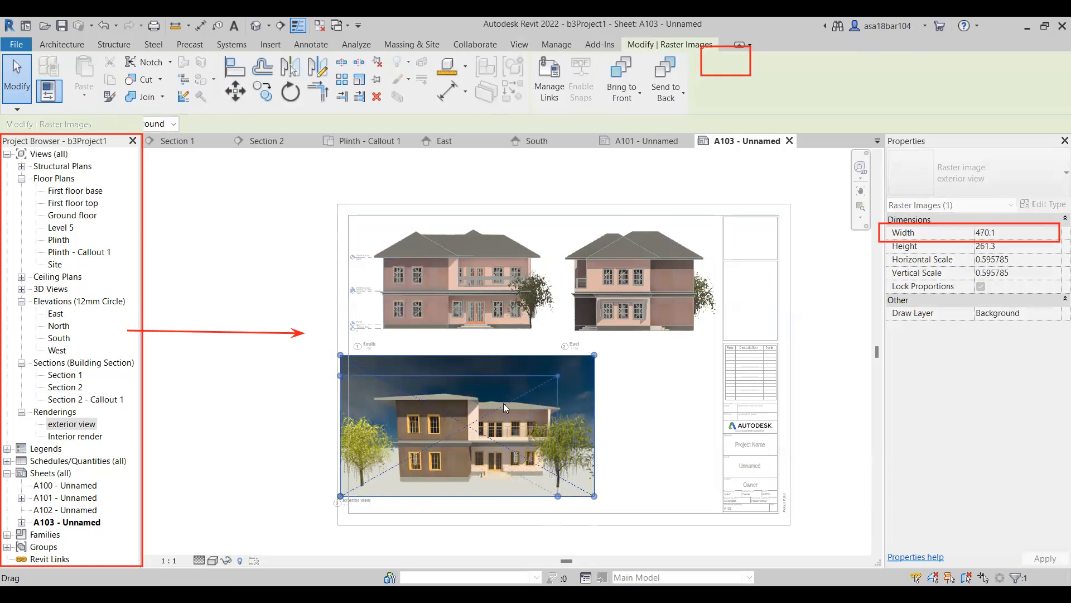
{"action": "left_click_drag", "start_coordinate": [505, 407], "coordinate": [504, 406]}
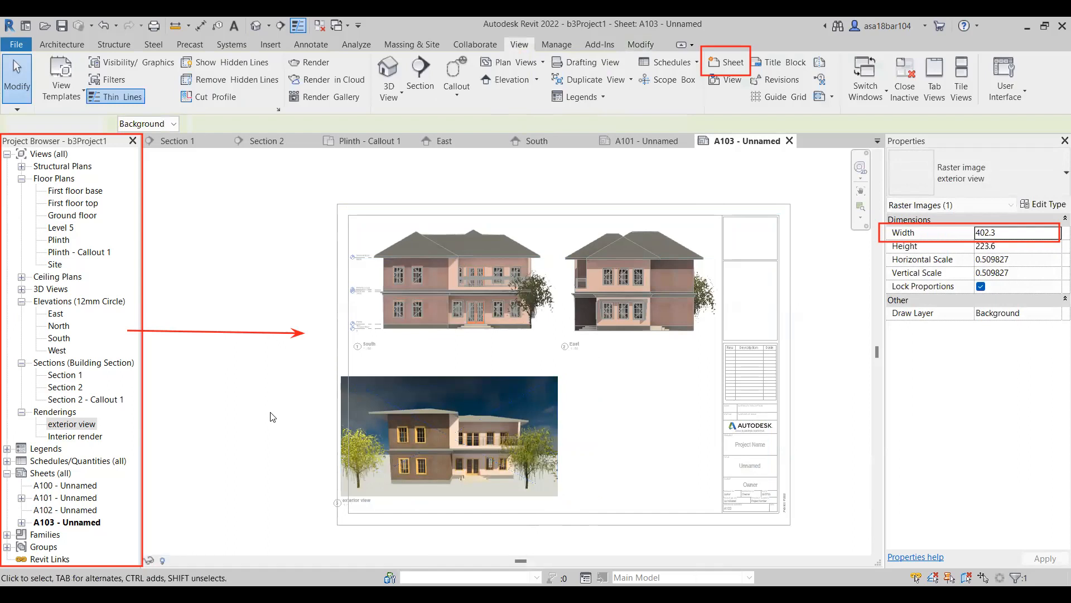
{"action": "left_click_drag", "start_coordinate": [411, 436], "coordinate": [453, 424]}
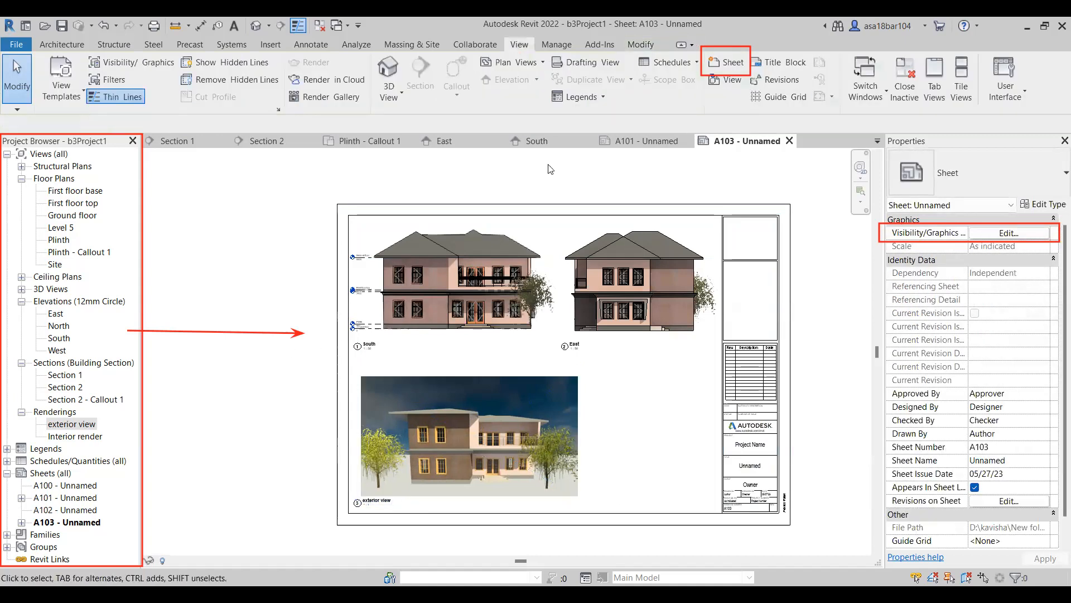
Place the Interior render view on sheet A103 beside the exterior rendering, below the East elevation.
{"action": "left_click", "coordinate": [67, 436]}
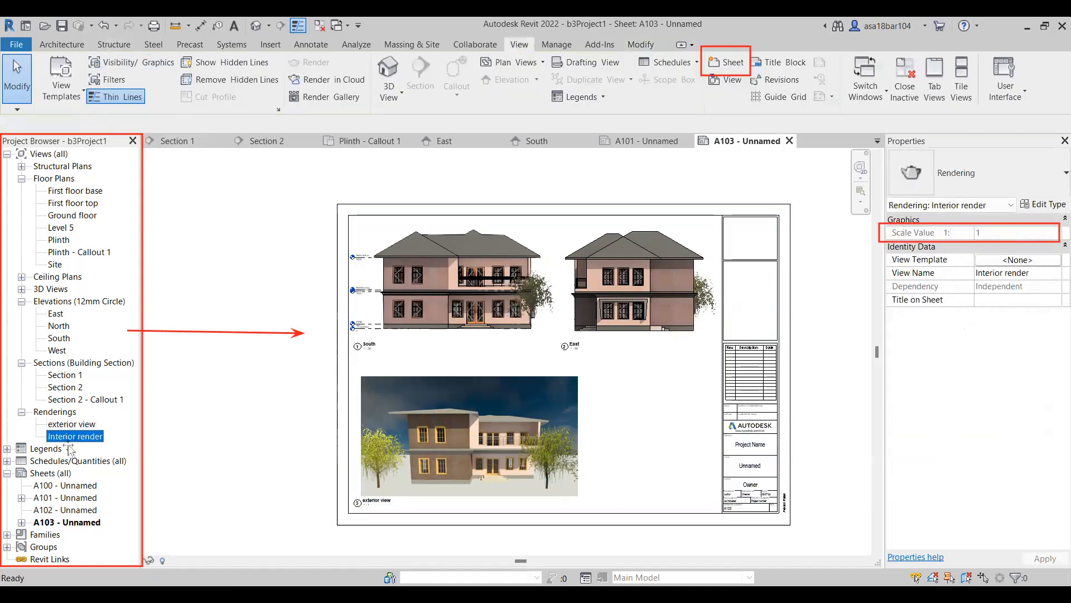
{"action": "left_click_drag", "start_coordinate": [629, 432], "coordinate": [629, 432]}
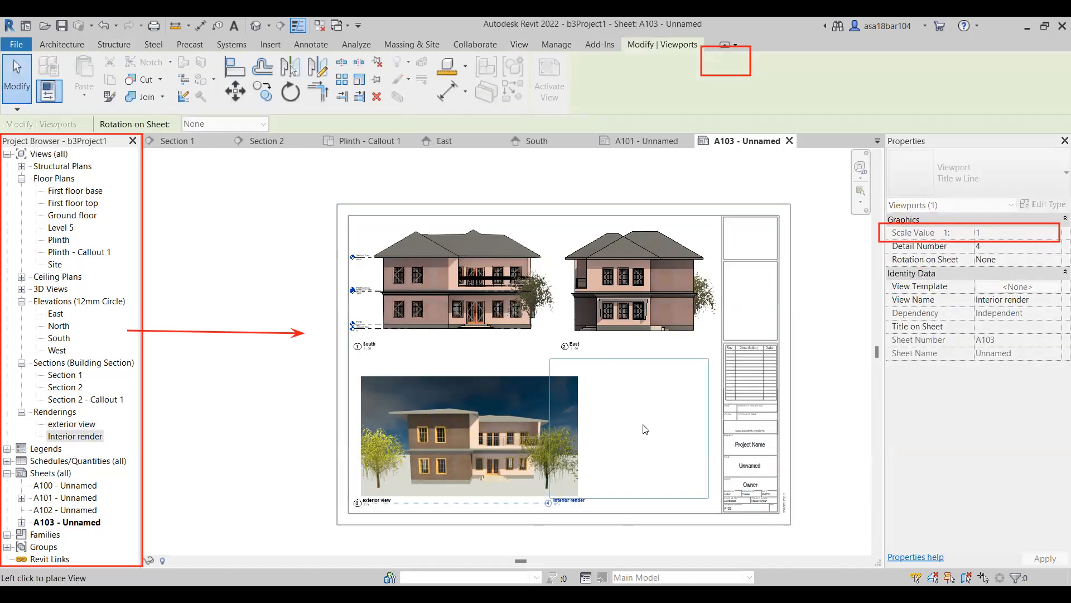
{"action": "left_click", "coordinate": [643, 430]}
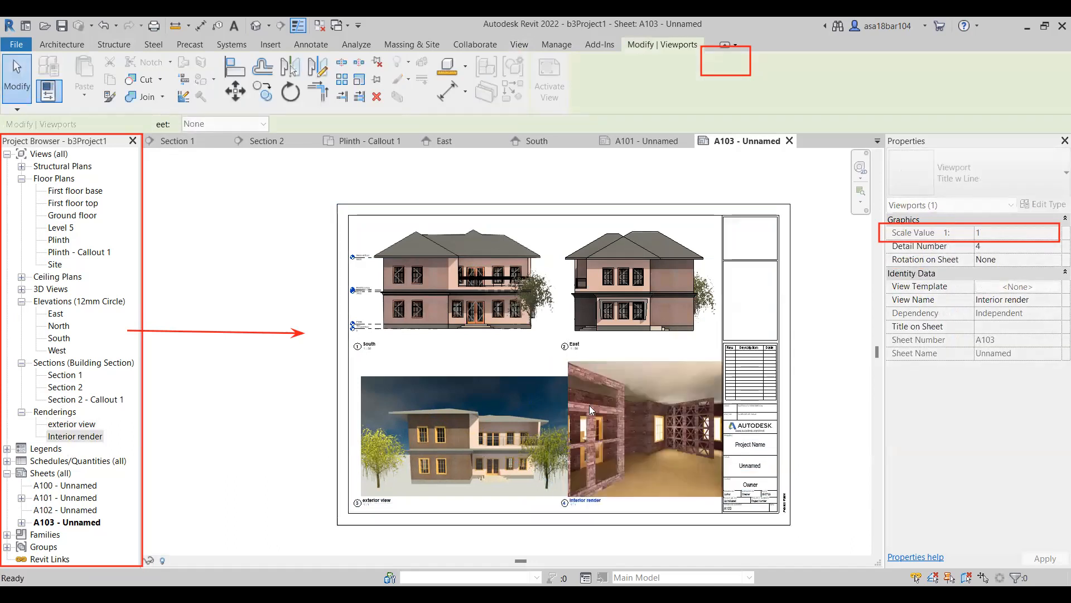
Activate the Interior render viewport and shrink its image proportionally to a width of about 258.
{"action": "scroll", "coordinate": [581, 389], "scroll_direction": "down", "scroll_amount": 1}
{"action": "scroll", "coordinate": [627, 407], "scroll_direction": "up", "scroll_amount": 3}
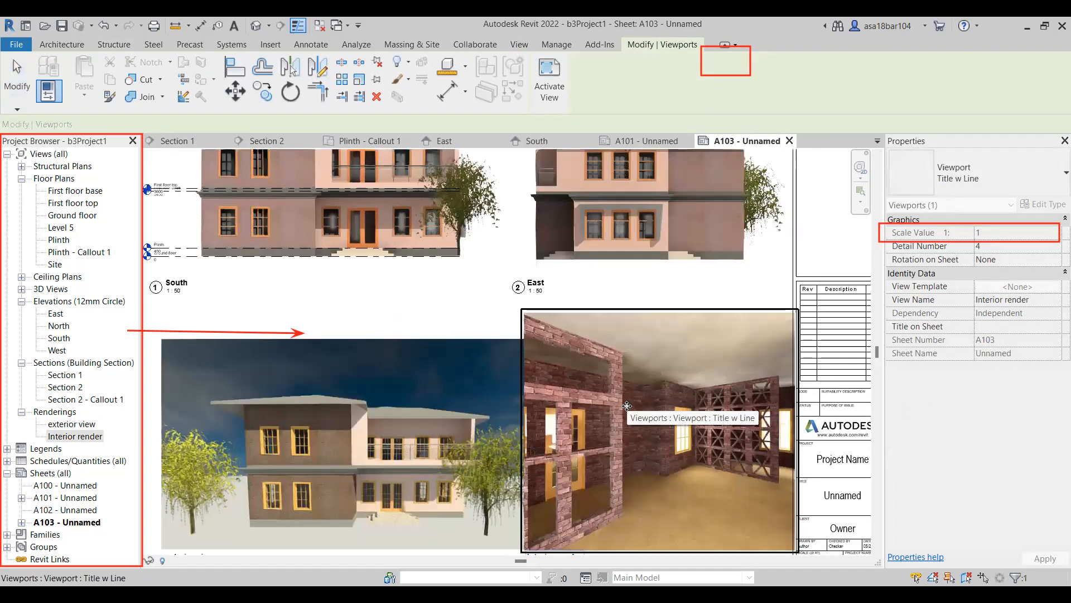
{"action": "double_click", "coordinate": [626, 405]}
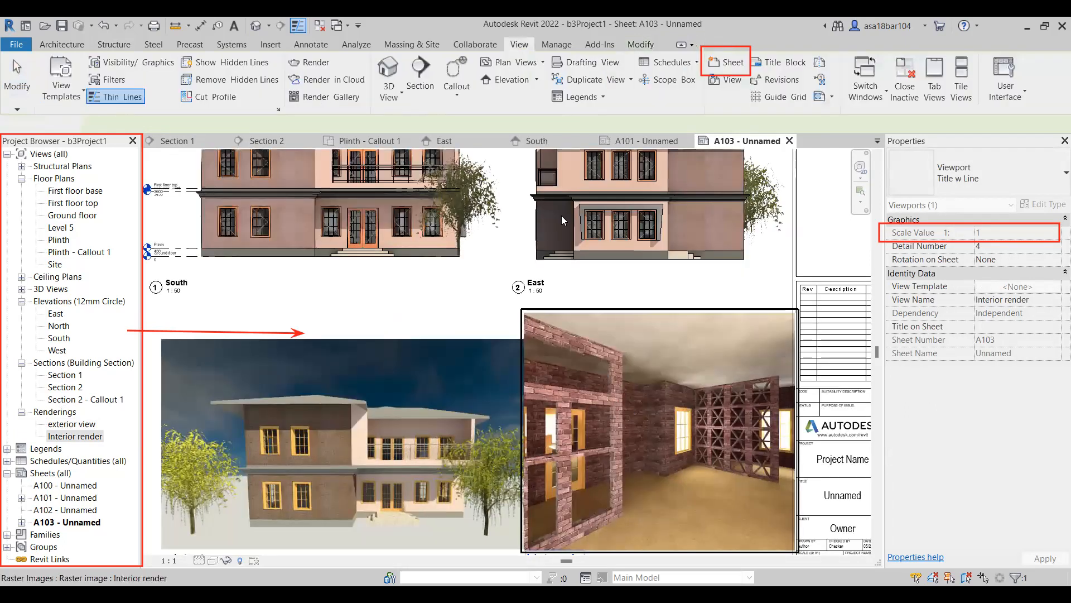
{"action": "left_click", "coordinate": [650, 377]}
{"action": "left_click_drag", "start_coordinate": [524, 314], "coordinate": [560, 331]}
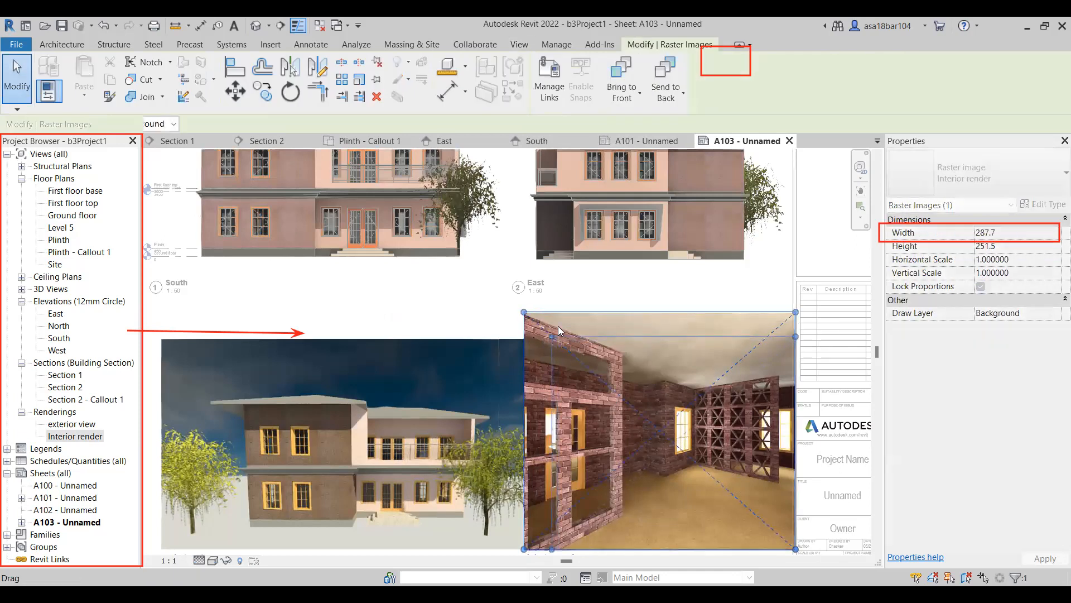
{"action": "left_click_drag", "start_coordinate": [565, 285], "coordinate": [564, 285]}
{"action": "scroll", "coordinate": [565, 286], "scroll_direction": "down", "scroll_amount": 1}
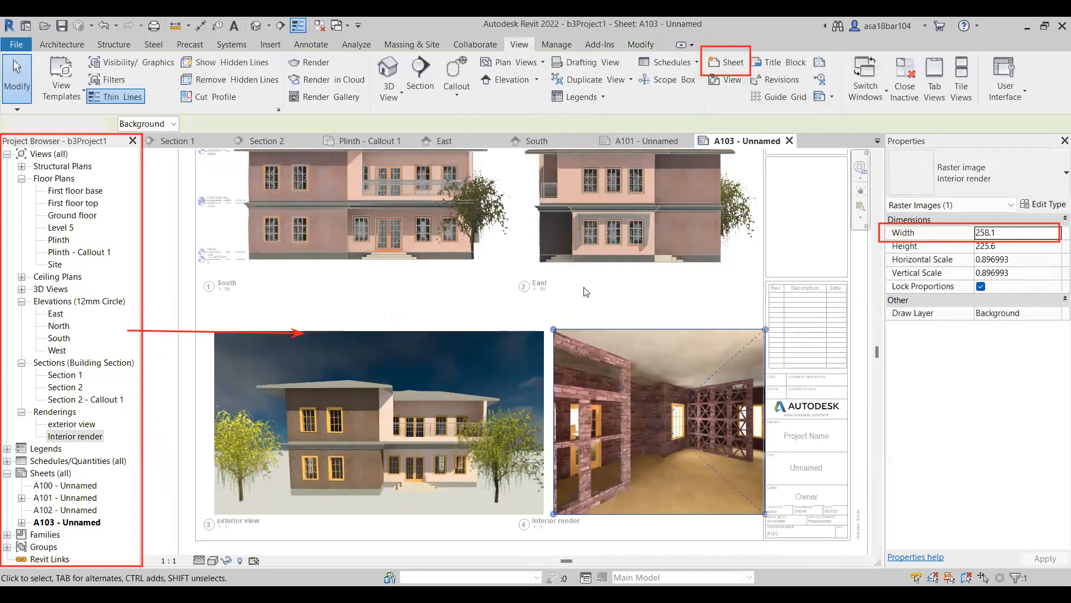
Deactivate the viewport and nudge the exterior view viewport left and up, close to the sheet's left frame line.
{"action": "scroll", "coordinate": [481, 368], "scroll_direction": "down", "scroll_amount": 2}
{"action": "left_click", "coordinate": [450, 345]}
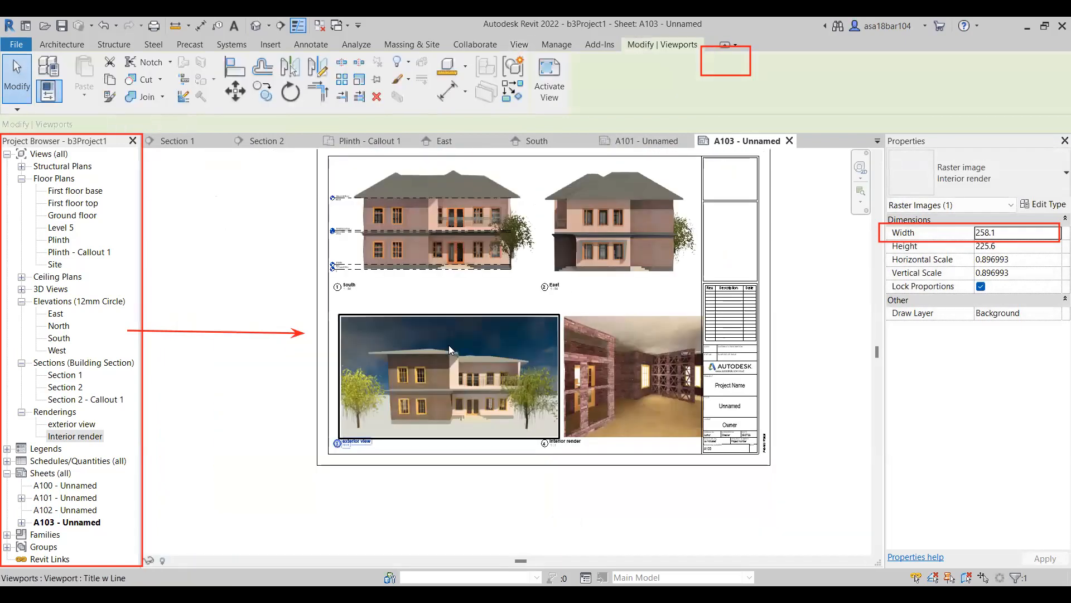
{"action": "key", "text": "Left"}
{"action": "key", "text": "Left"}
{"action": "key", "text": "Left"}
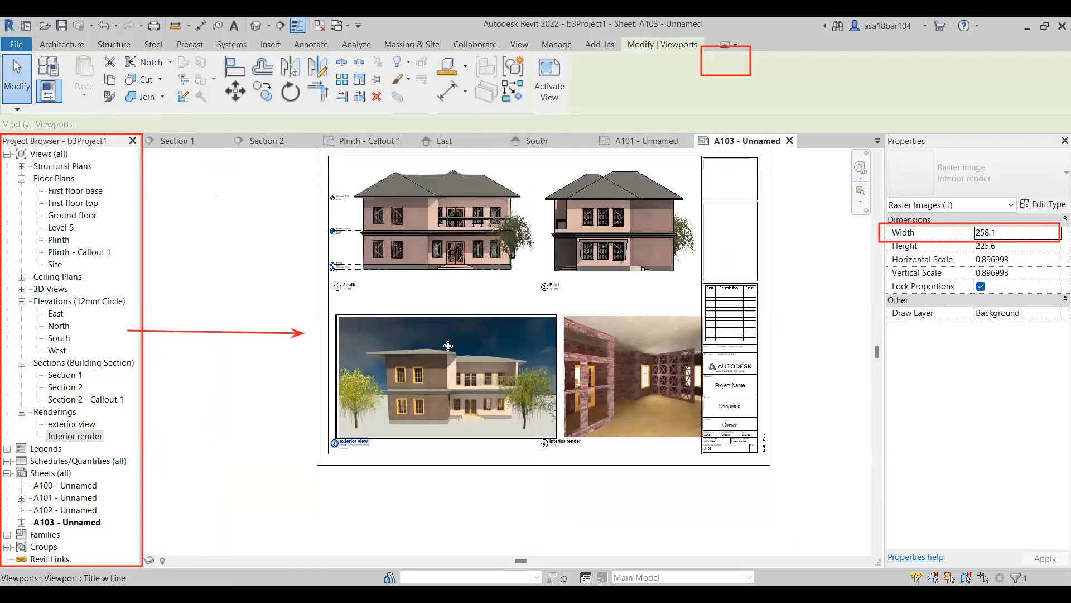
{"action": "key", "text": "Up"}
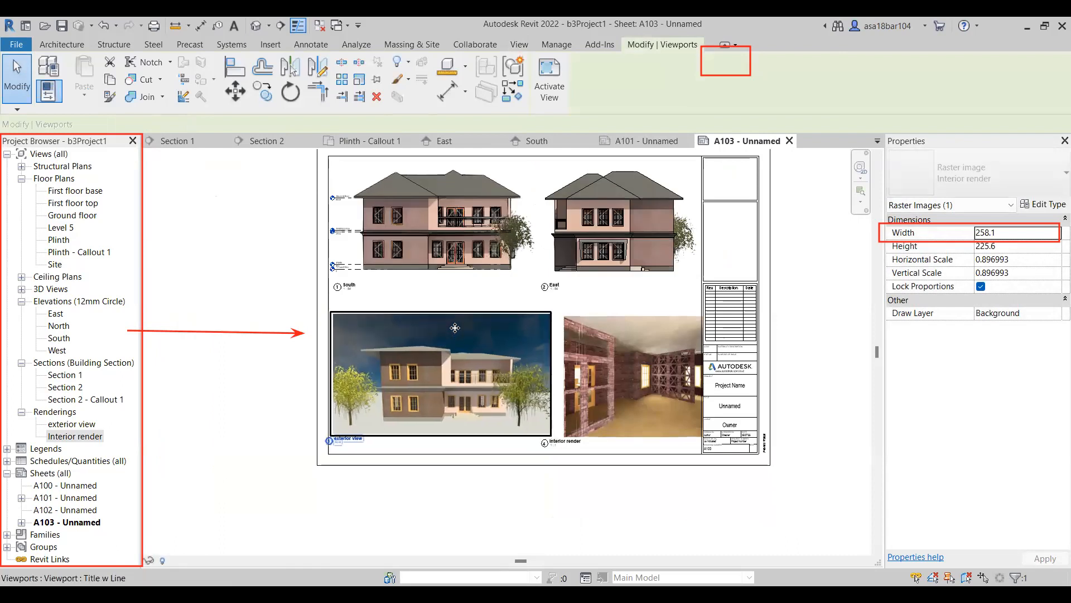
Nudge the Interior render viewport left until its right edge clears the title block.
{"action": "left_click", "coordinate": [581, 319]}
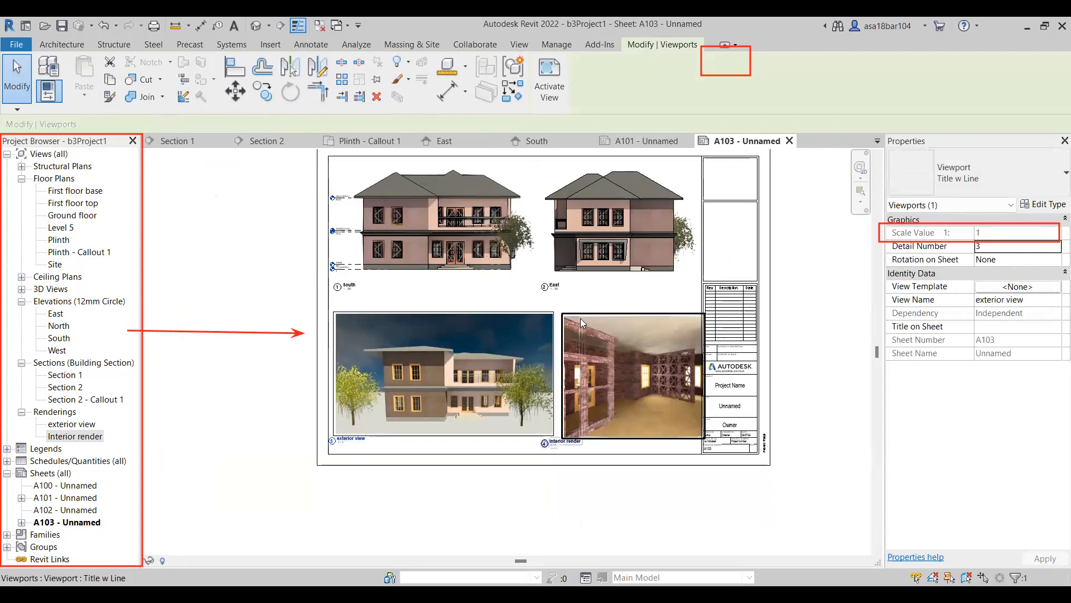
{"action": "scroll", "coordinate": [580, 318], "scroll_direction": "up", "scroll_amount": 3}
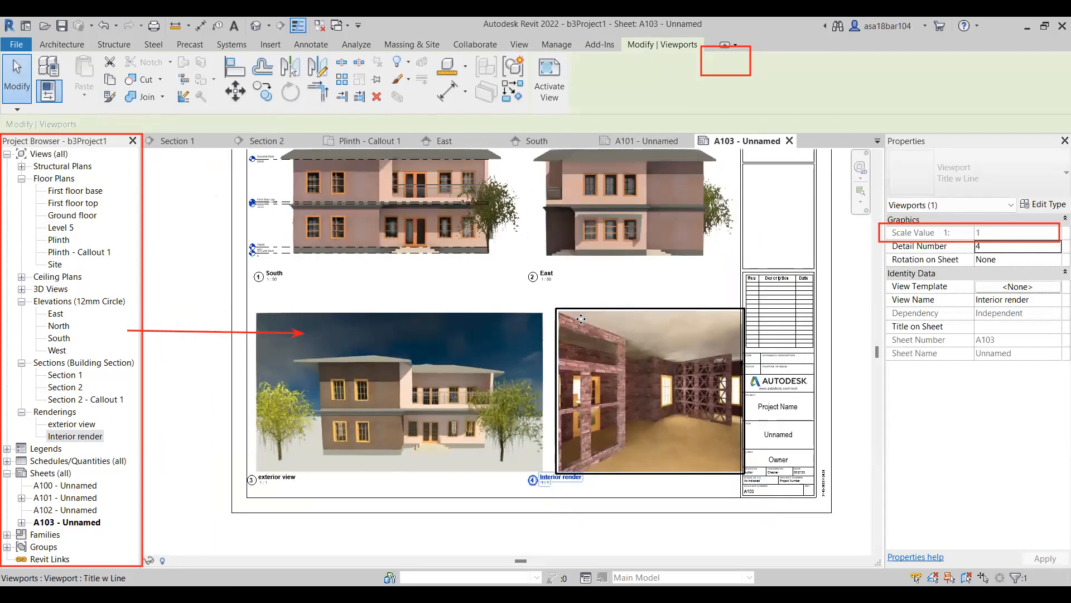
{"action": "key", "text": "Left"}
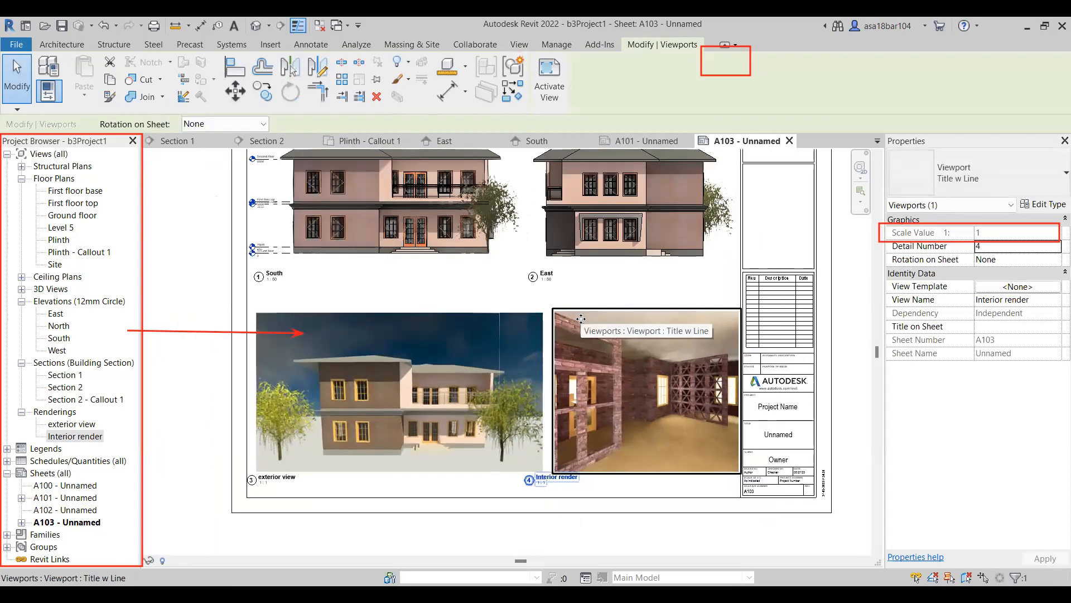
{"action": "key", "text": "Left"}
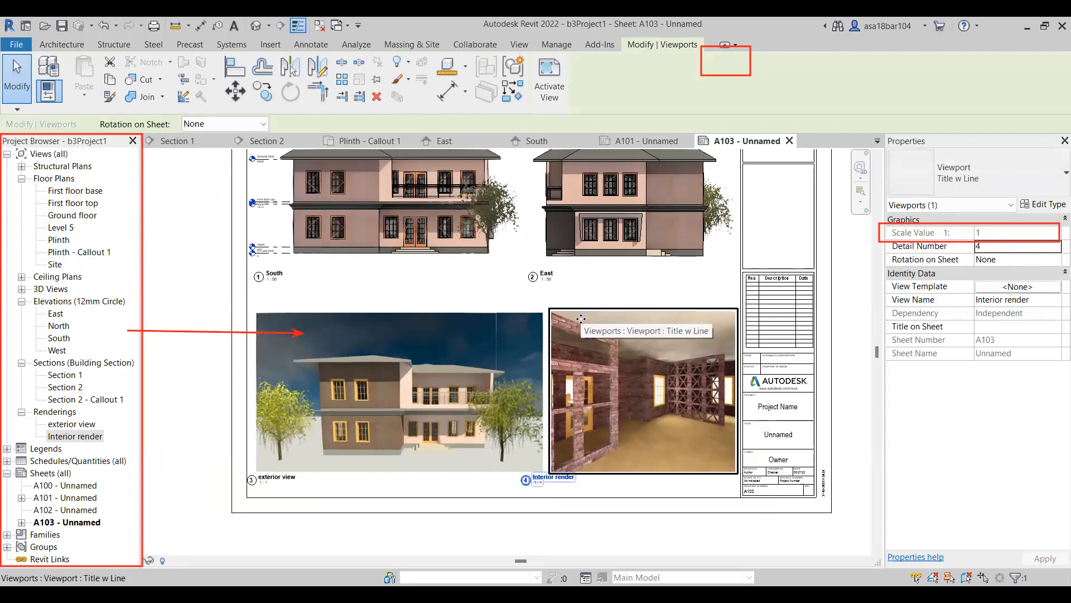
{"action": "scroll", "coordinate": [594, 346], "scroll_direction": "down", "scroll_amount": 1}
{"action": "scroll", "coordinate": [532, 351], "scroll_direction": "down", "scroll_amount": 1}
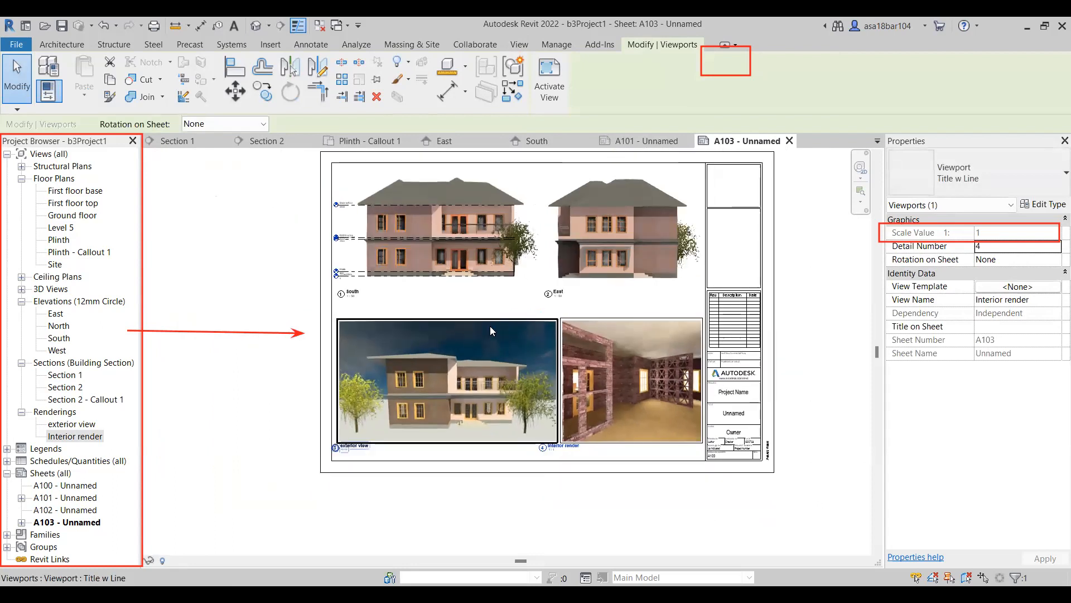
{"action": "key", "text": "Escape"}
Enlarge the exterior view image slightly to a width of about 406 and deactivate its viewport.
{"action": "scroll", "coordinate": [533, 317], "scroll_direction": "up", "scroll_amount": 3}
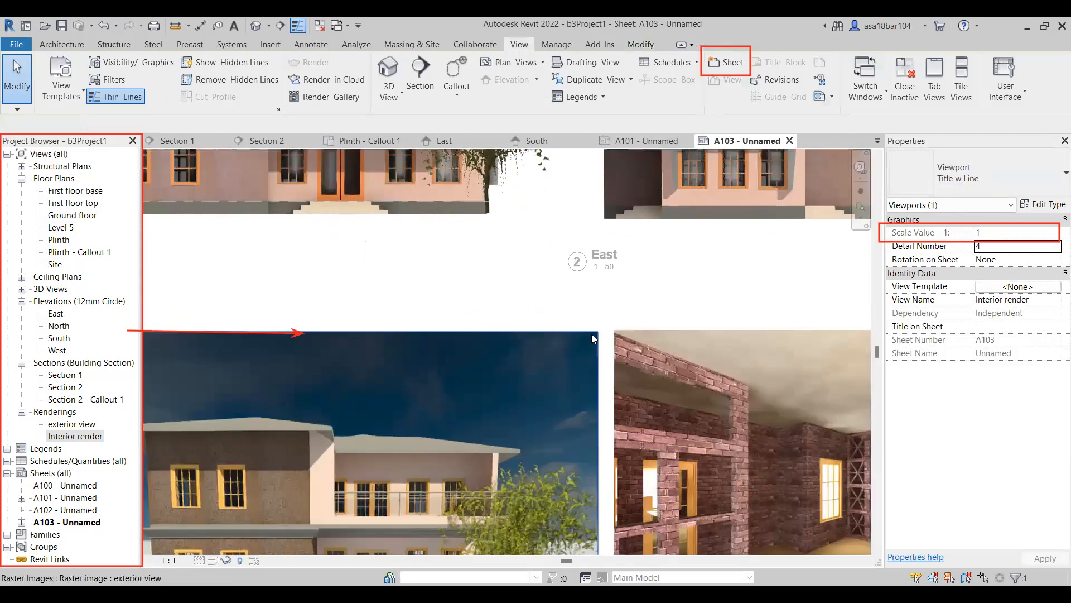
{"action": "left_click", "coordinate": [555, 322]}
{"action": "left_click_drag", "start_coordinate": [601, 330], "coordinate": [603, 326]}
{"action": "left_click", "coordinate": [613, 293]}
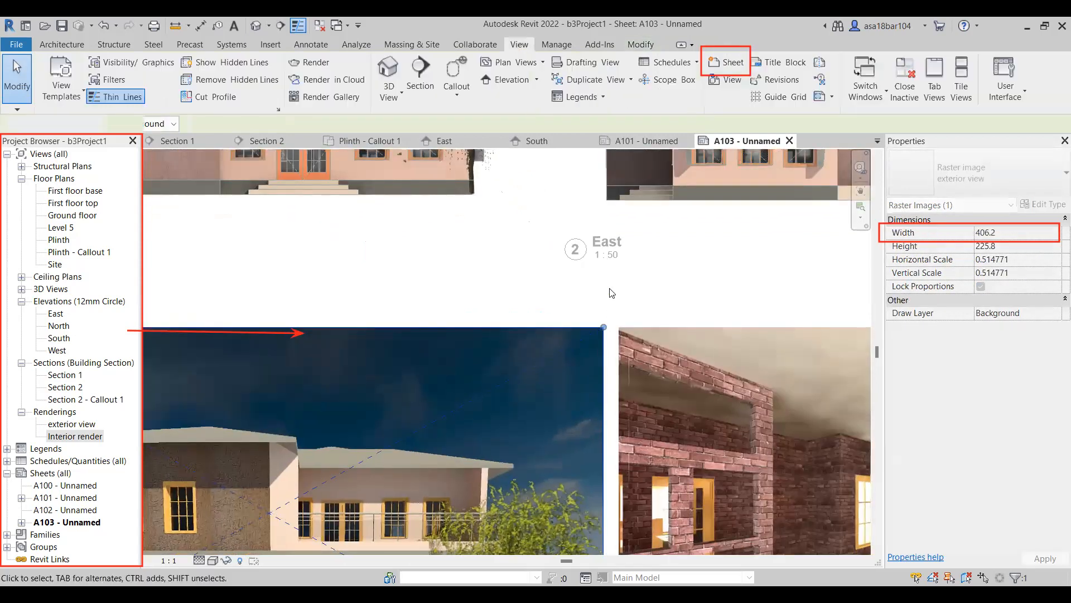
{"action": "scroll", "coordinate": [610, 293], "scroll_direction": "down", "scroll_amount": 5}
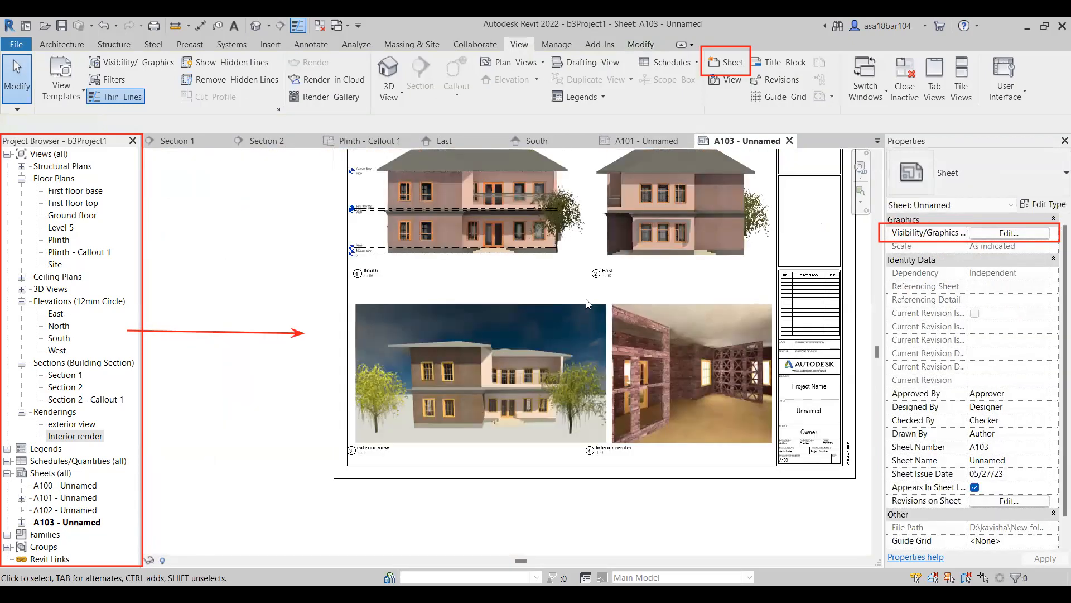
{"action": "scroll", "coordinate": [360, 481], "scroll_direction": "down", "scroll_amount": 1}
Nudge the exterior view and Interior render viewports slightly left to fine-tune their spacing from the frame and title block.
{"action": "left_click", "coordinate": [426, 291]}
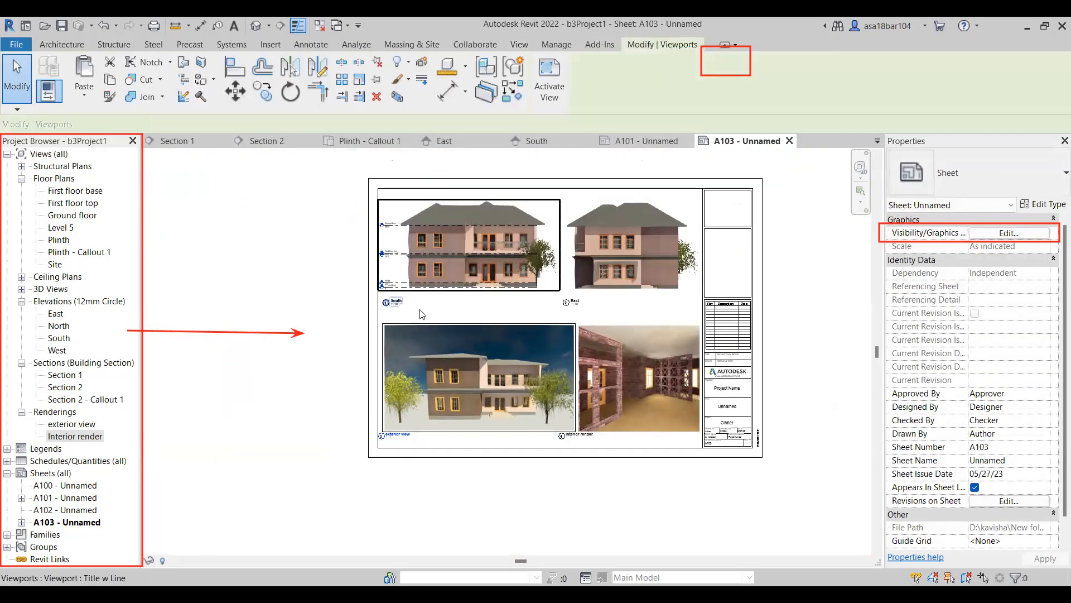
{"action": "left_click", "coordinate": [417, 324]}
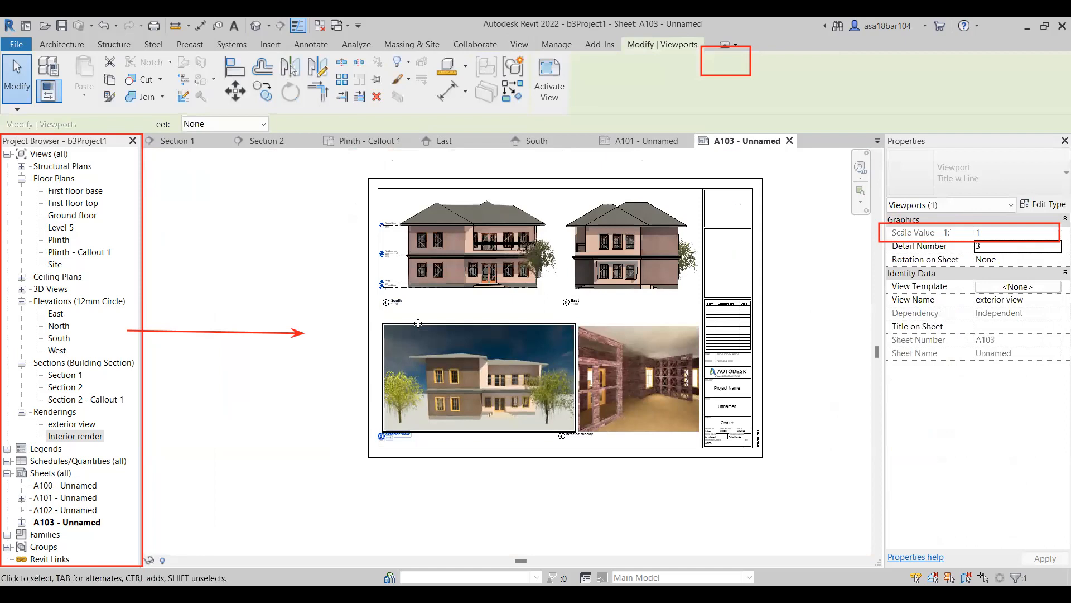
{"action": "left_click", "coordinate": [585, 328]}
{"action": "scroll", "coordinate": [586, 337], "scroll_direction": "up", "scroll_amount": 2}
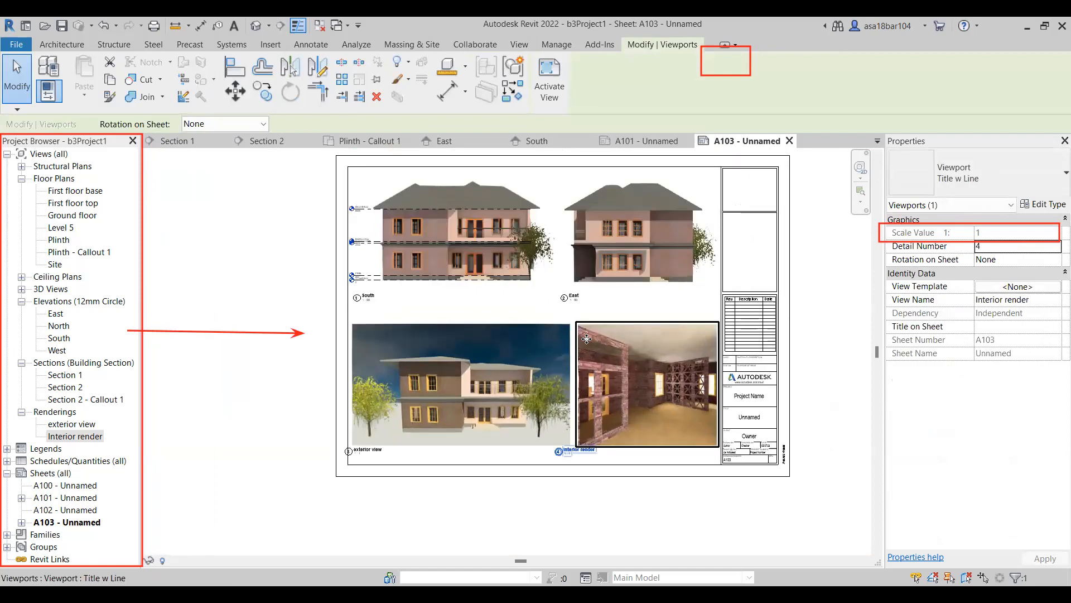
{"action": "key", "text": "Escape"}
{"action": "scroll", "coordinate": [586, 341], "scroll_direction": "down", "scroll_amount": 2}
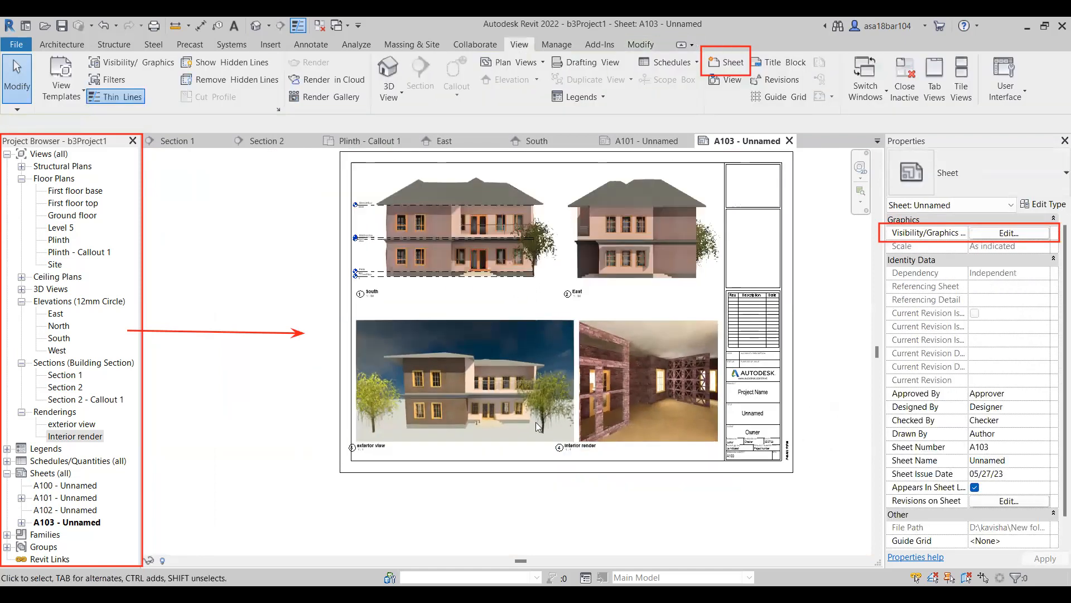
Move the exterior view title slightly right and down beneath its rendering.
{"action": "scroll", "coordinate": [441, 386], "scroll_direction": "up", "scroll_amount": 2}
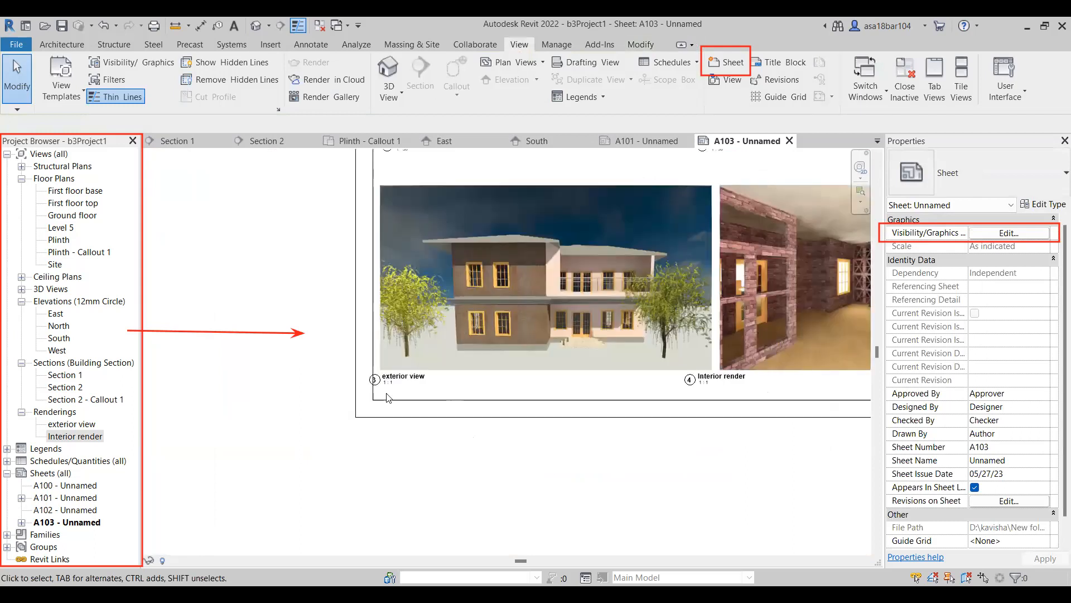
{"action": "left_click", "coordinate": [427, 389]}
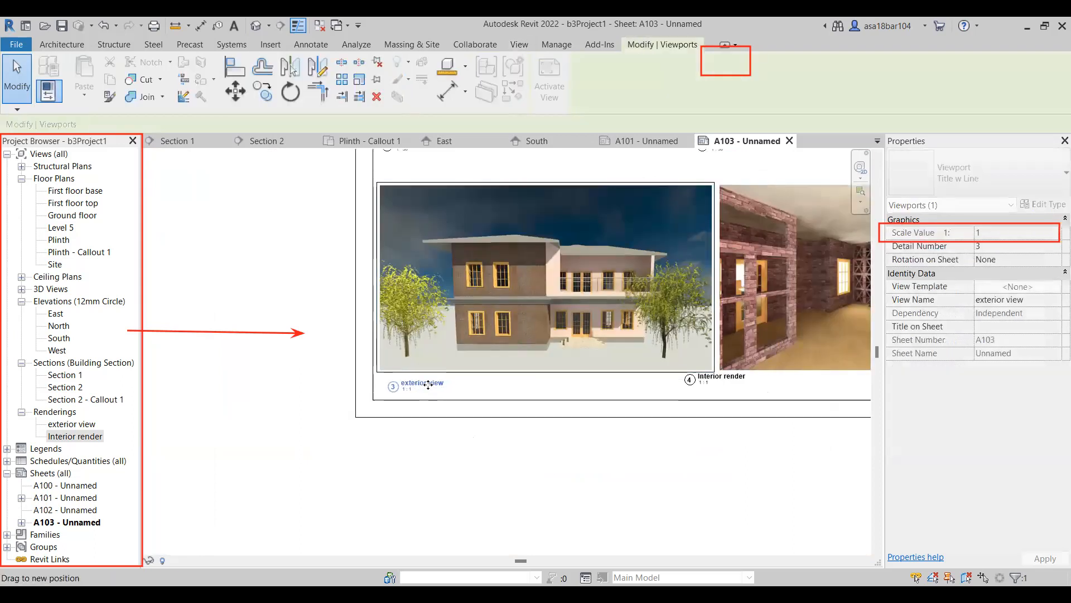
{"action": "scroll", "coordinate": [499, 222], "scroll_direction": "down", "scroll_amount": 2}
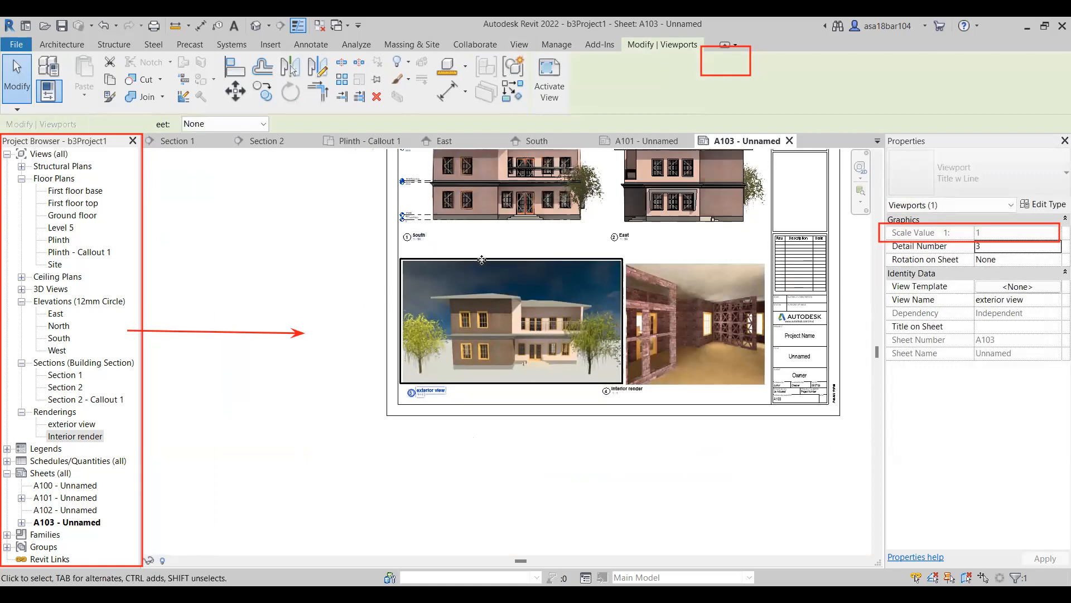
Nudge the exterior view and Interior render viewports up, keeping the top edges of both renderings level.
{"action": "key", "text": "Up"}
{"action": "key", "text": "Up"}
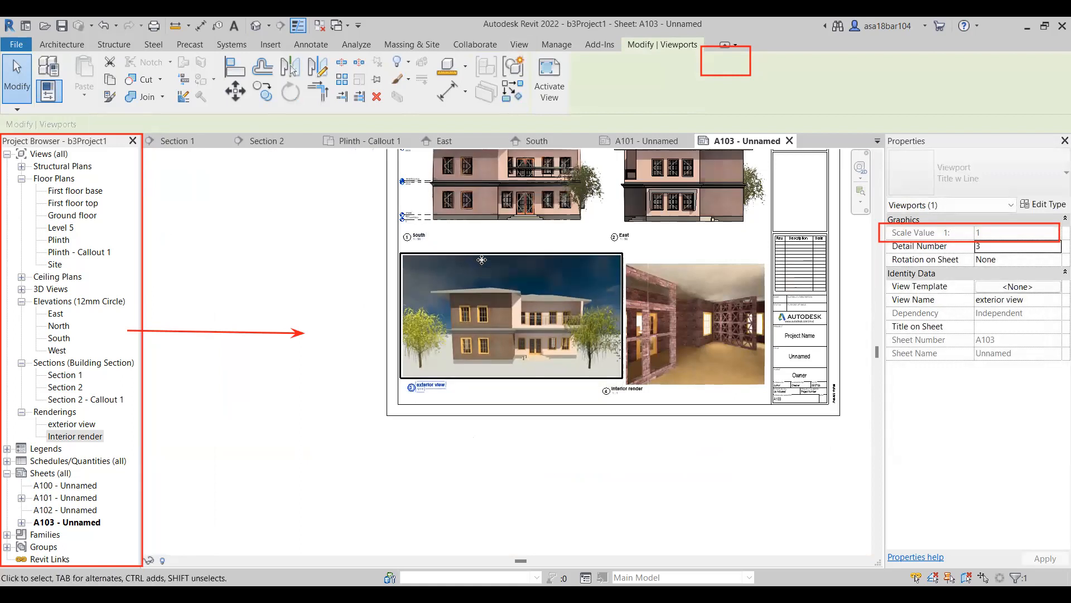
{"action": "left_click", "coordinate": [677, 276]}
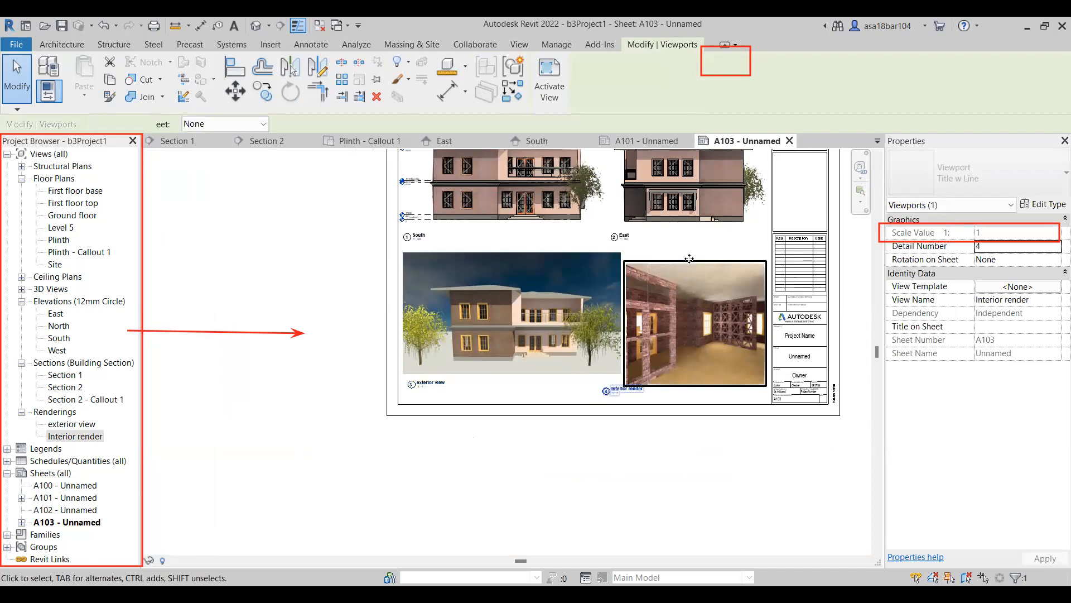
{"action": "key", "text": "Up"}
{"action": "key", "text": "Up"}
{"action": "key", "text": "Up"}
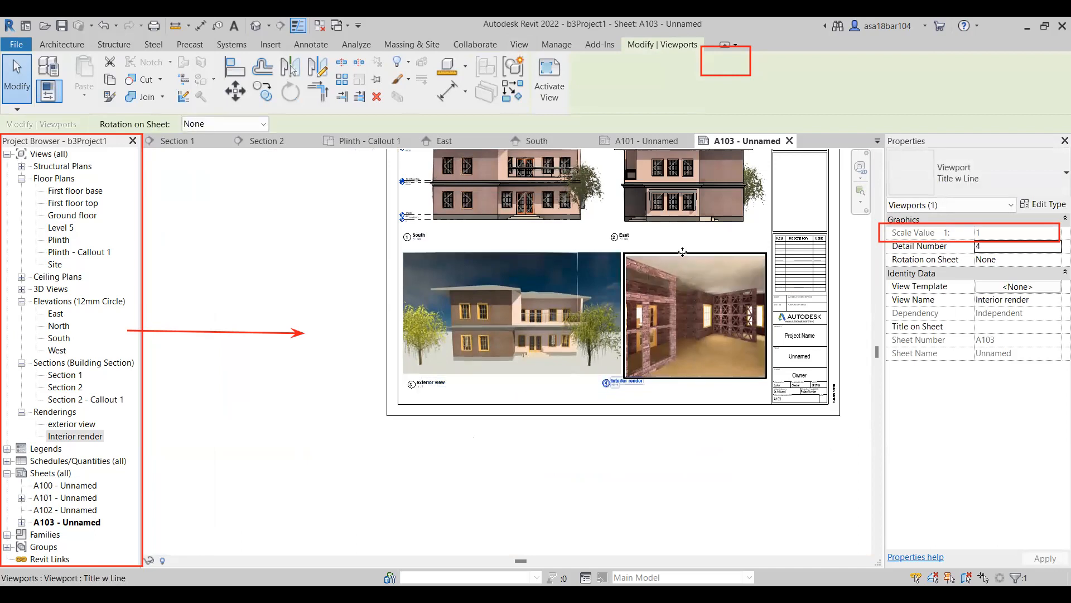
{"action": "key", "text": "Up"}
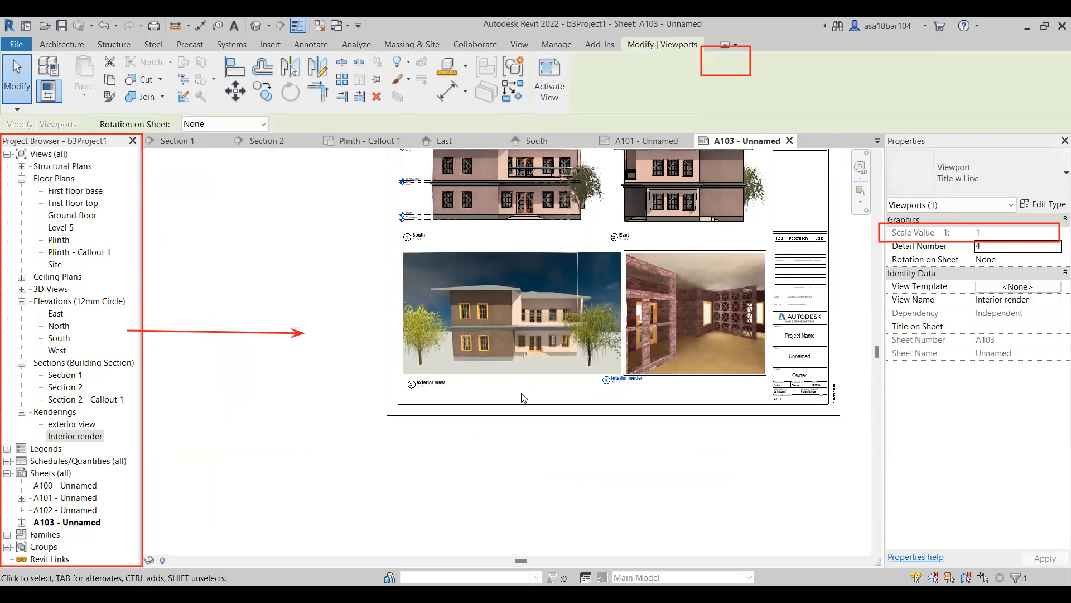
Move the exterior view title slightly further down, leaving more space between it and the rendering.
{"action": "left_click", "coordinate": [523, 399]}
{"action": "left_click", "coordinate": [431, 382]}
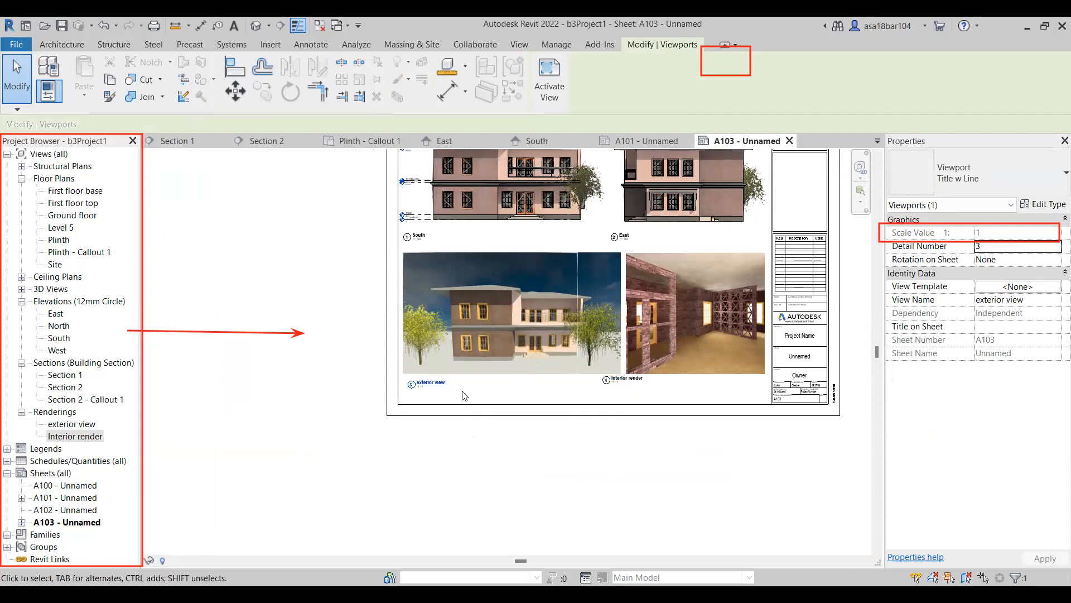
{"action": "scroll", "coordinate": [441, 393], "scroll_direction": "up", "scroll_amount": 3}
{"action": "mouse_move", "coordinate": [366, 385]}
{"action": "left_mouse_down"}
{"action": "mouse_move", "coordinate": [374, 419]}
{"action": "mouse_move", "coordinate": [364, 391]}
{"action": "mouse_move", "coordinate": [350, 393]}
{"action": "mouse_move", "coordinate": [370, 394]}
{"action": "mouse_move", "coordinate": [360, 394]}
{"action": "left_mouse_up"}
{"action": "scroll", "coordinate": [379, 491], "scroll_direction": "down", "scroll_amount": 2}
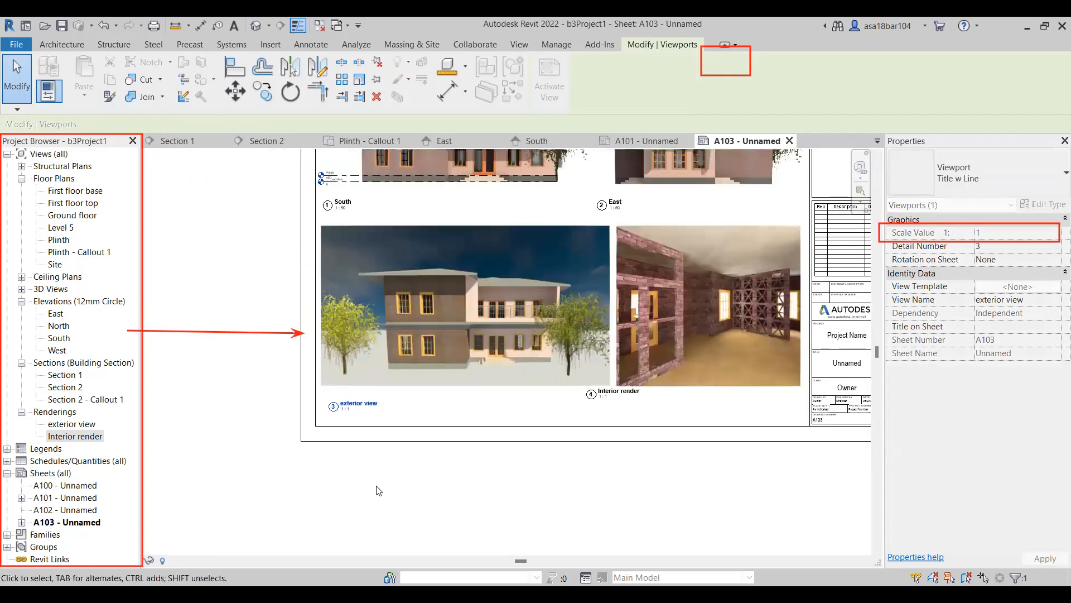
Move the Interior render title down and right beneath its rendering, level with the exterior view title.
{"action": "left_click_drag", "start_coordinate": [600, 394], "coordinate": [612, 409]}
{"action": "left_click", "coordinate": [490, 477]}
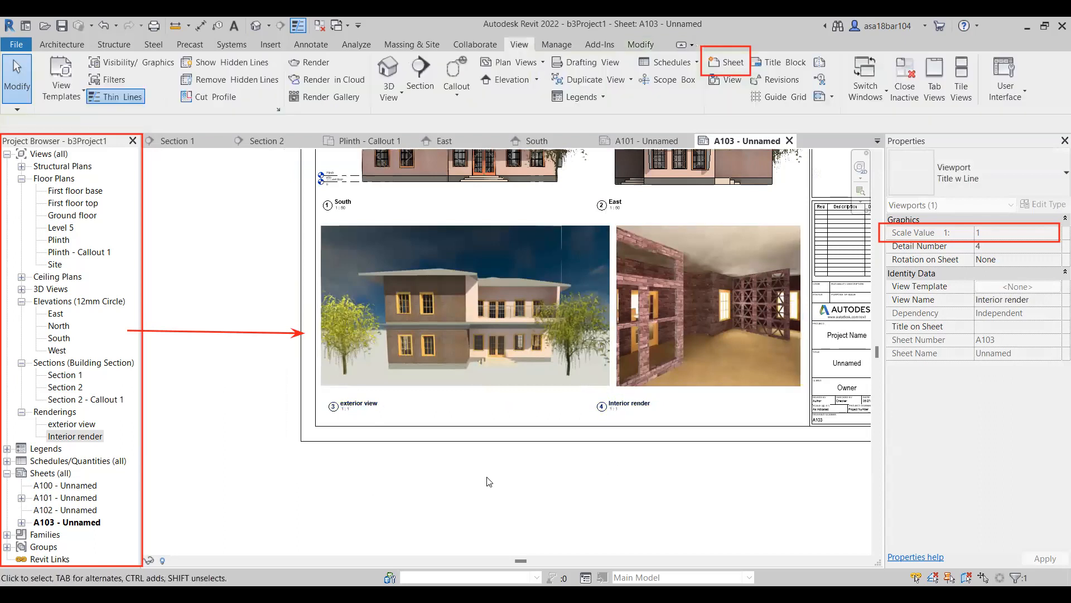
{"action": "scroll", "coordinate": [519, 481], "scroll_direction": "down", "scroll_amount": 1}
{"action": "scroll", "coordinate": [594, 433], "scroll_direction": "up", "scroll_amount": 2}
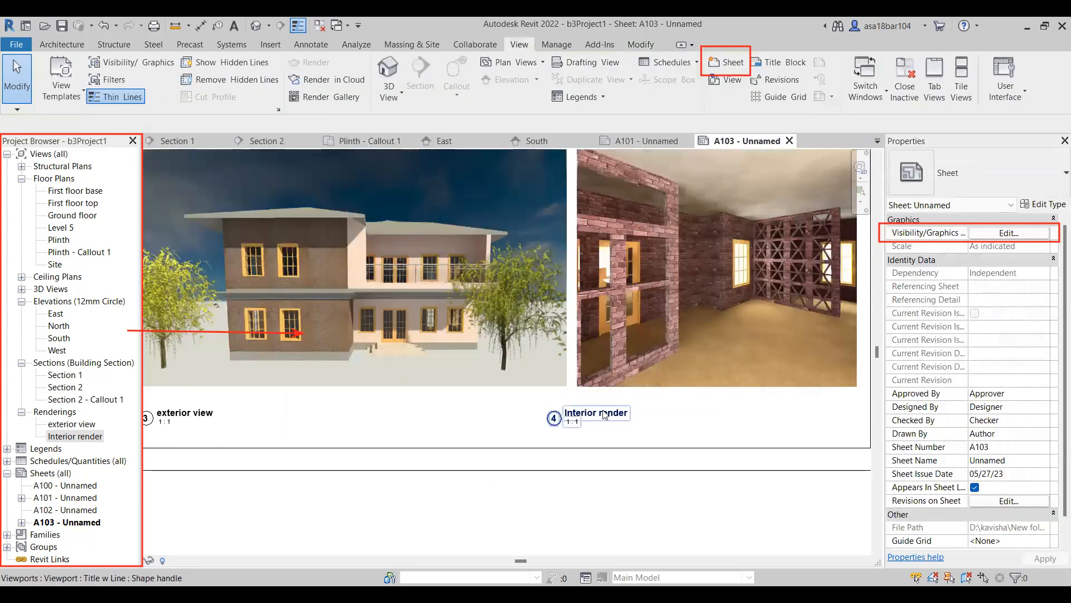
{"action": "left_click", "coordinate": [630, 411]}
{"action": "left_click_drag", "start_coordinate": [629, 412], "coordinate": [621, 411]}
{"action": "left_click", "coordinate": [525, 478]}
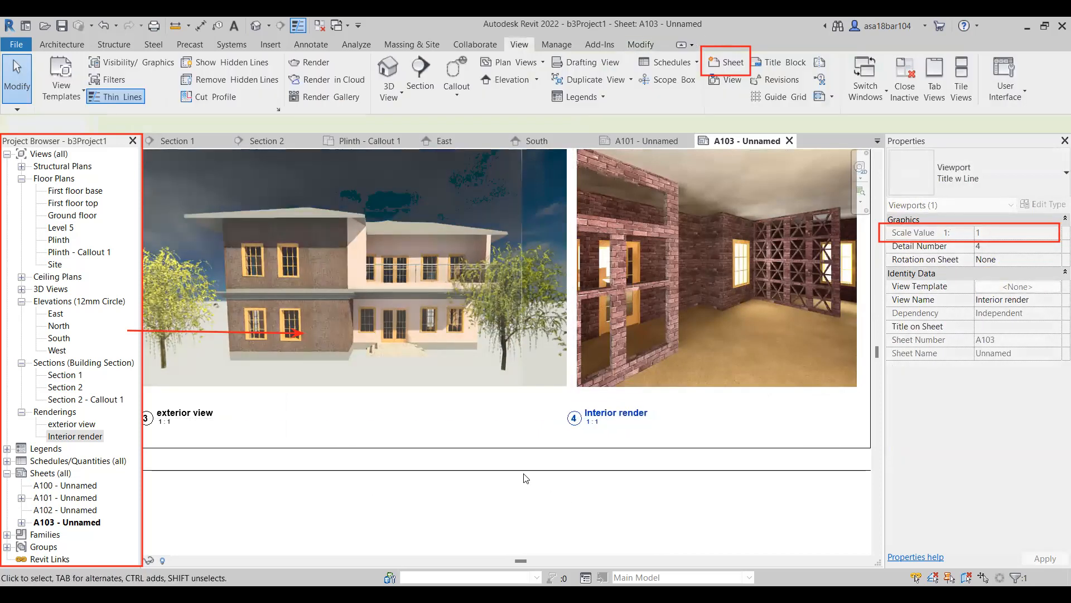
{"action": "scroll", "coordinate": [520, 478], "scroll_direction": "down", "scroll_amount": 5}
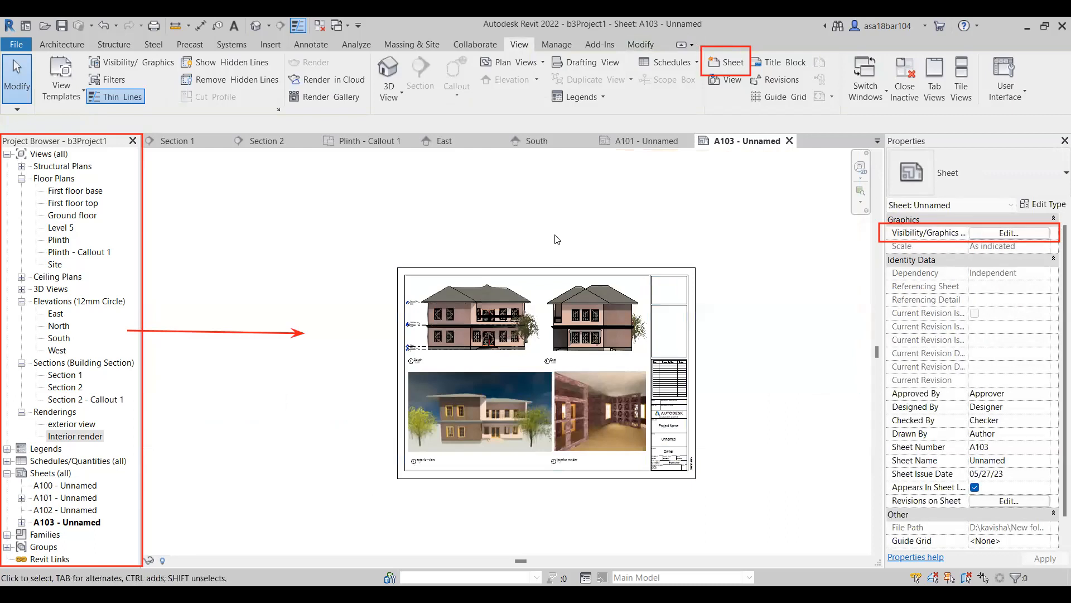
Compare the layouts of sheets A101 and A103.
{"action": "left_click", "coordinate": [655, 142]}
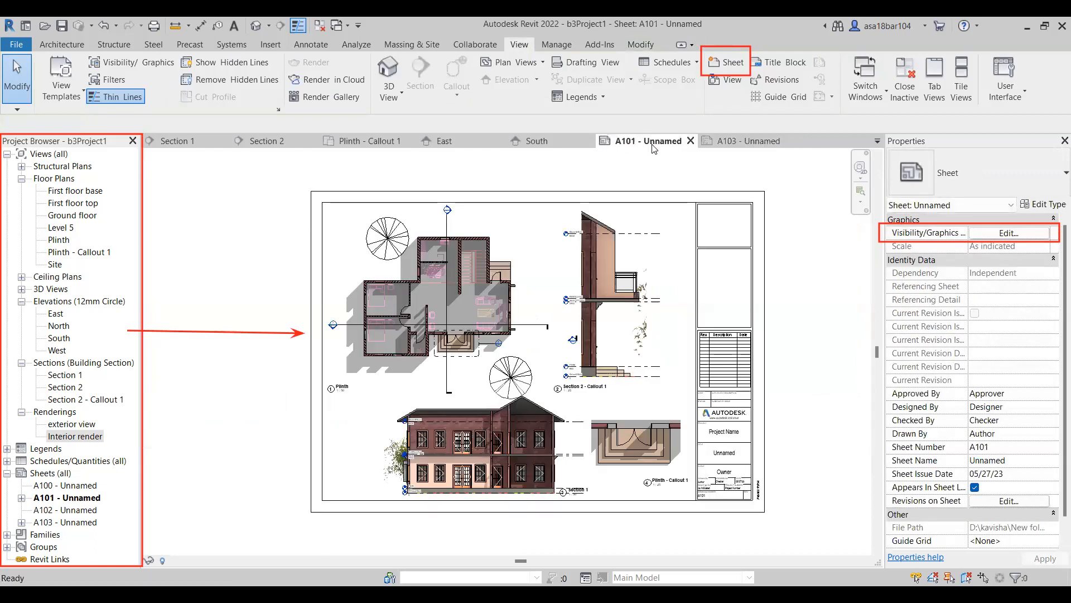
{"action": "left_click", "coordinate": [759, 146]}
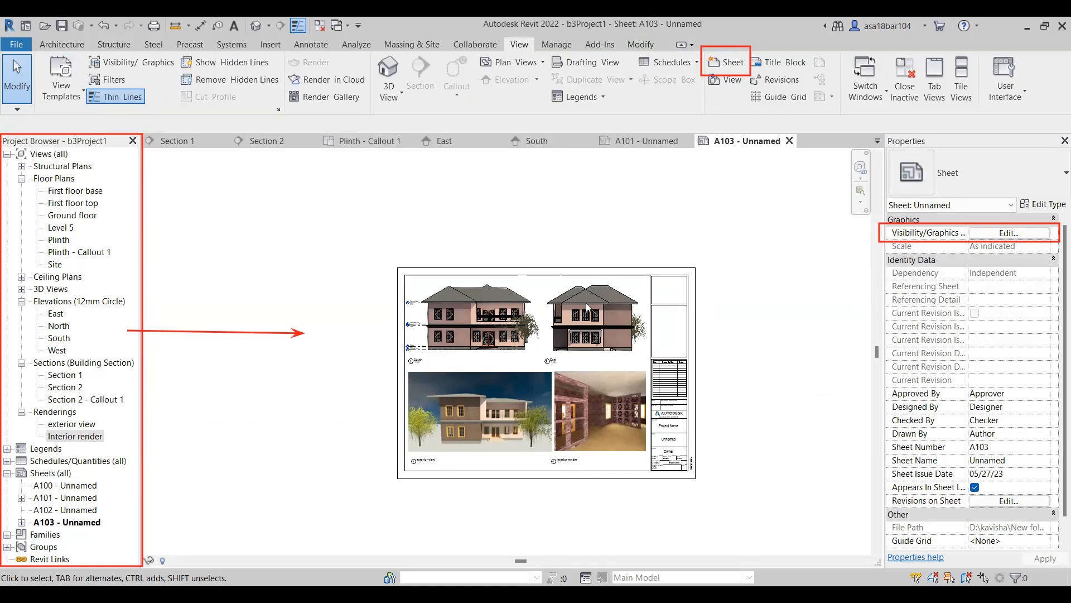
{"action": "scroll", "coordinate": [586, 302], "scroll_direction": "up", "scroll_amount": 1}
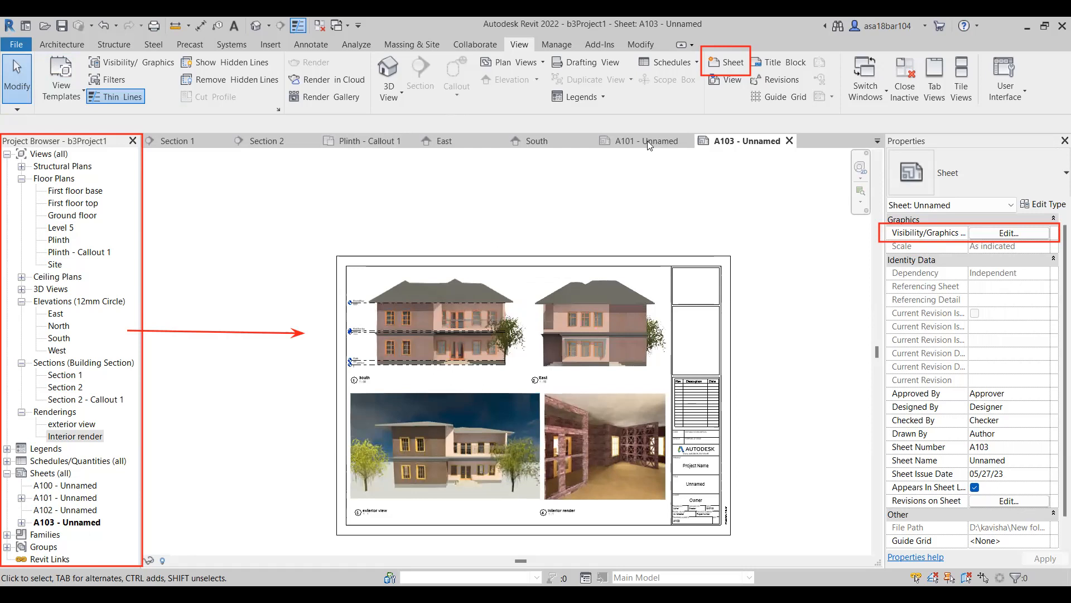
{"action": "left_click", "coordinate": [647, 140]}
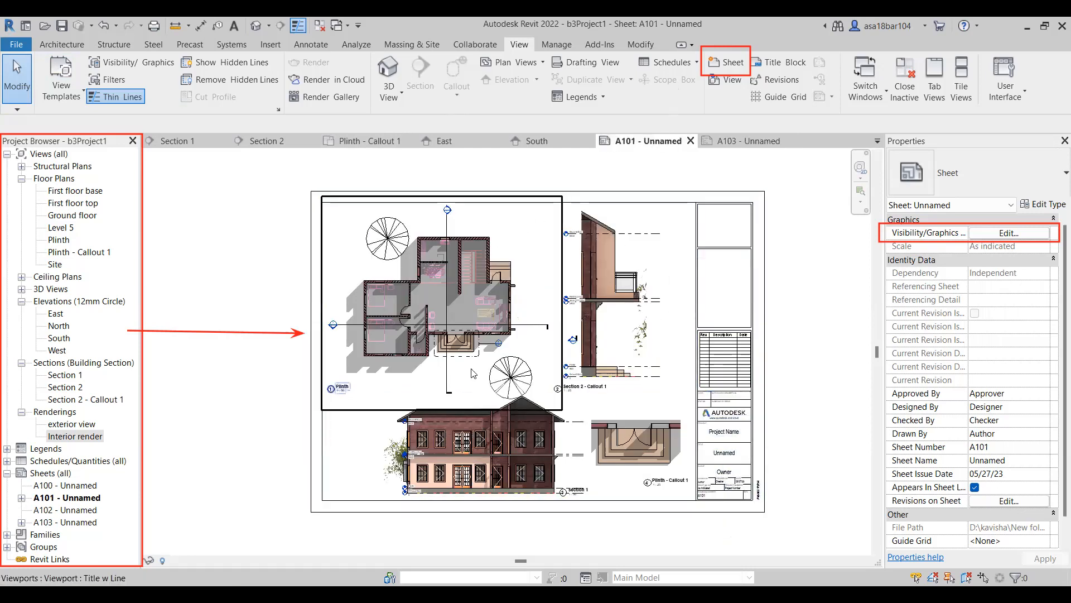
Review the print settings for sheet A101 without printing, and look over the sheet's layout.
{"action": "key", "text": "ctrl+p"}
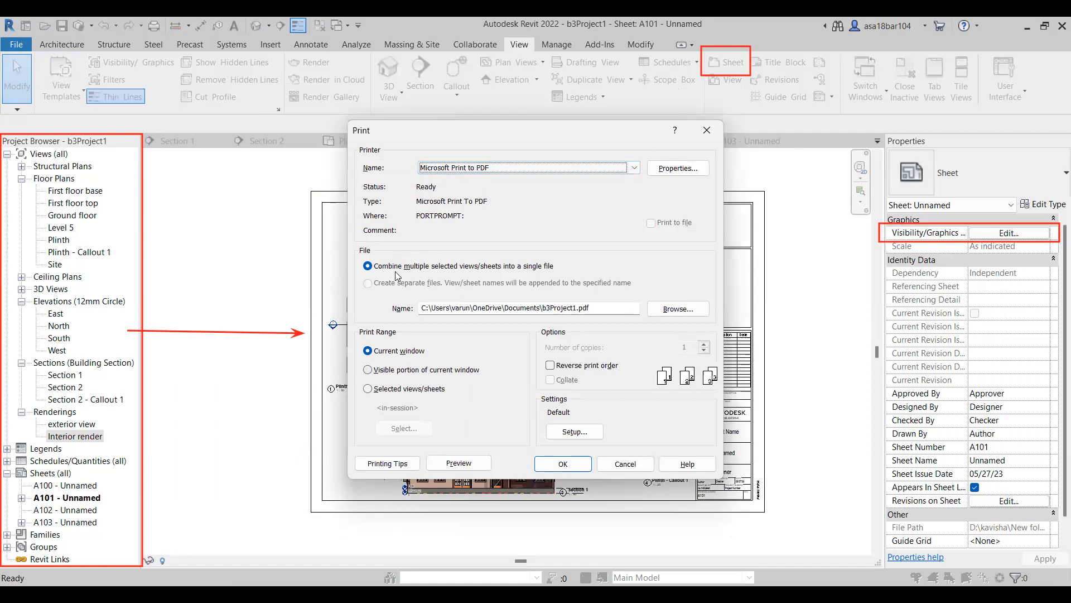
{"action": "left_click", "coordinate": [537, 273]}
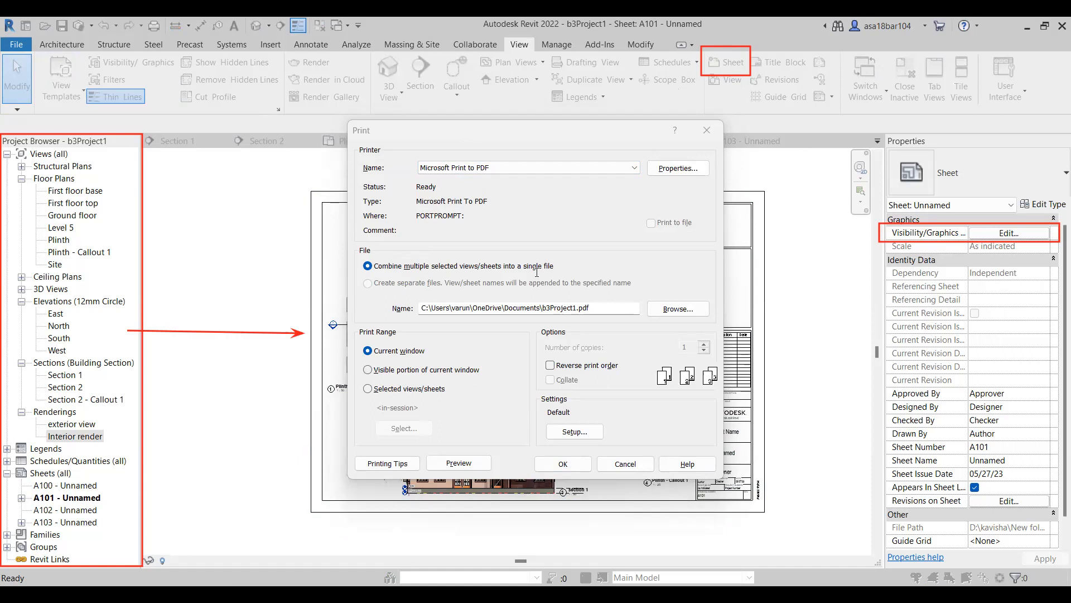
{"action": "key", "text": "Escape"}
{"action": "scroll", "coordinate": [364, 384], "scroll_direction": "up", "scroll_amount": 3}
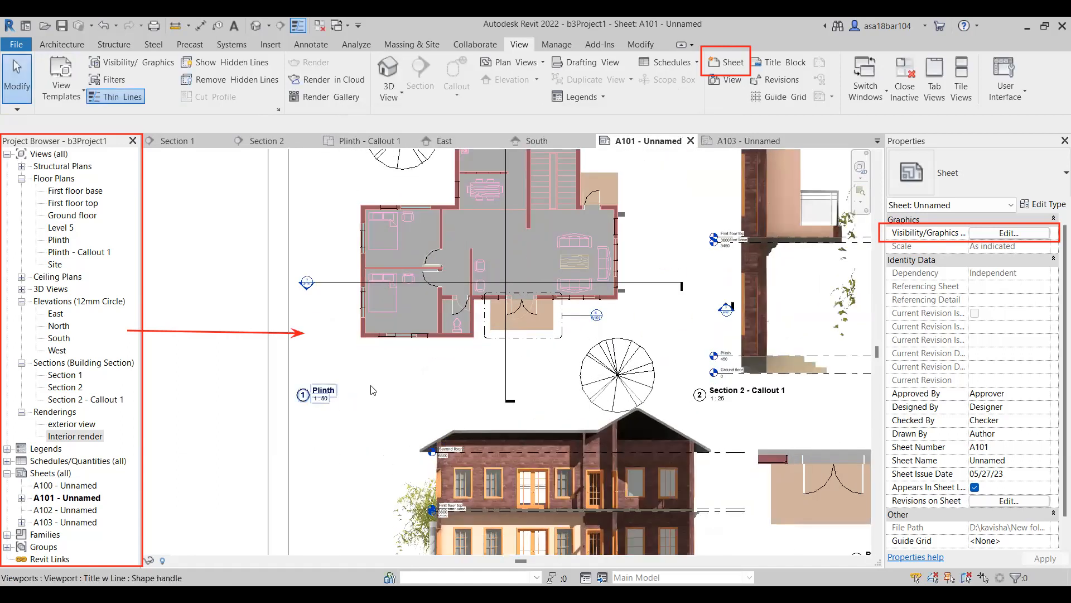
{"action": "scroll", "coordinate": [418, 366], "scroll_direction": "down", "scroll_amount": 5}
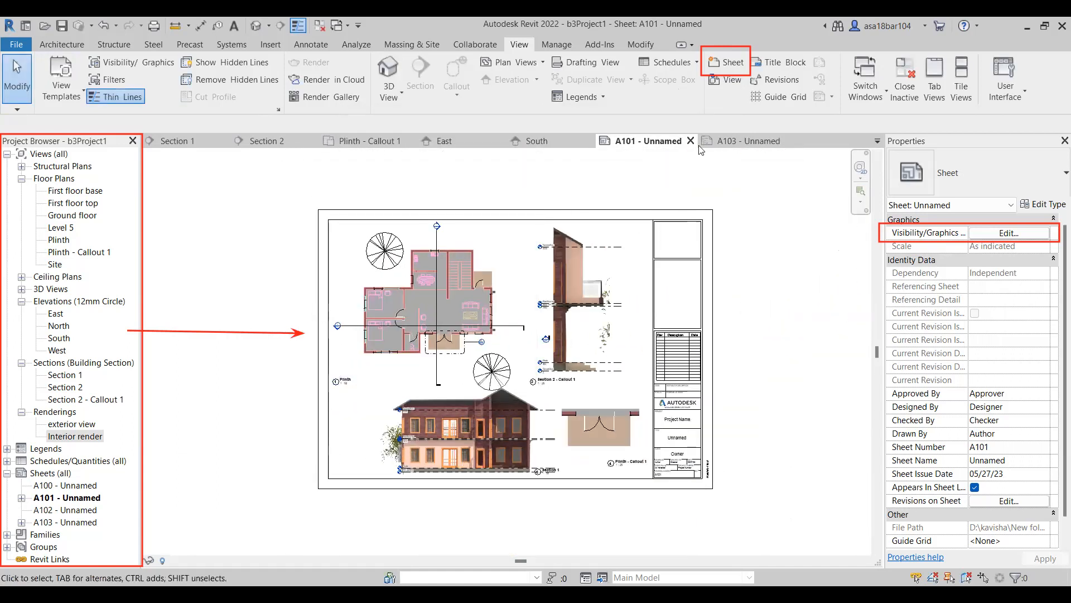
Add a text note reading "sheet" in the empty area beyond the title block of sheet A103.
{"action": "left_click", "coordinate": [736, 140]}
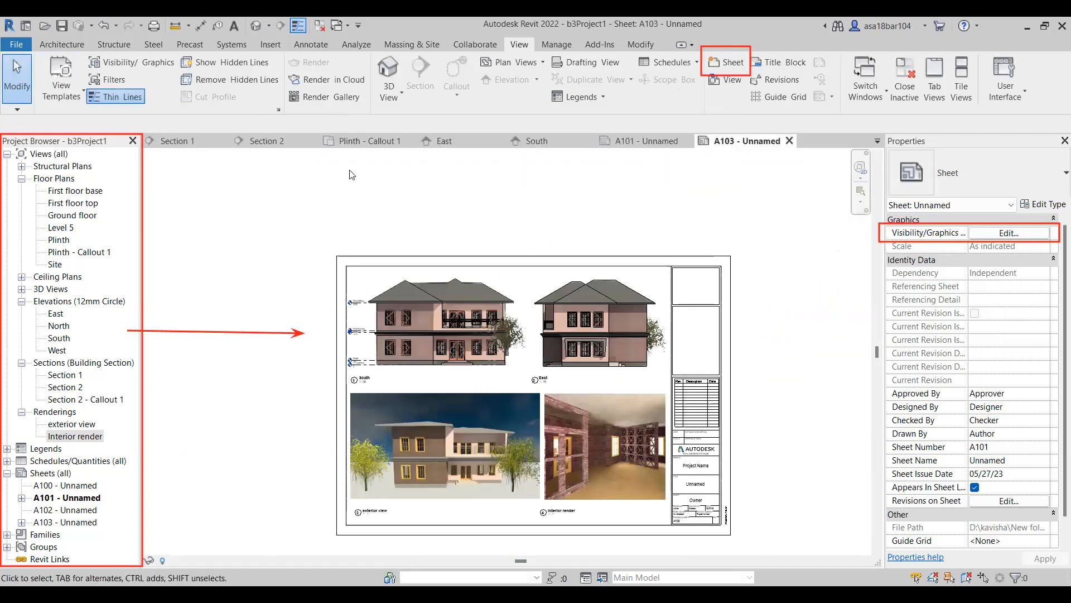
{"action": "left_click", "coordinate": [234, 26]}
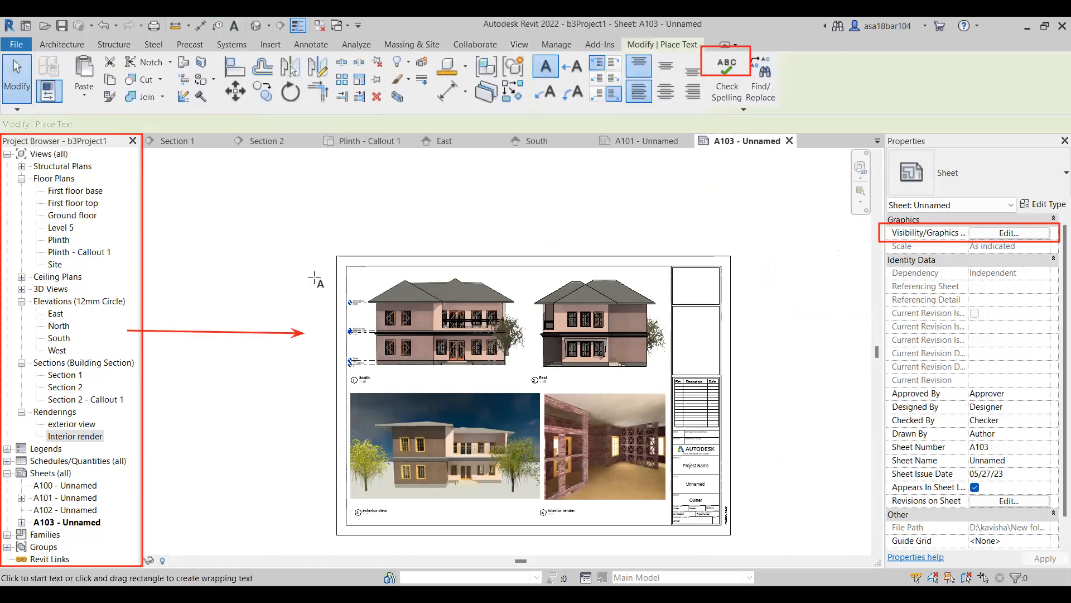
{"action": "scroll", "coordinate": [399, 322], "scroll_direction": "down", "scroll_amount": 4}
{"action": "scroll", "coordinate": [397, 322], "scroll_direction": "down", "scroll_amount": 1}
{"action": "scroll", "coordinate": [503, 295], "scroll_direction": "up", "scroll_amount": 3}
{"action": "left_click_drag", "start_coordinate": [496, 305], "coordinate": [617, 376]}
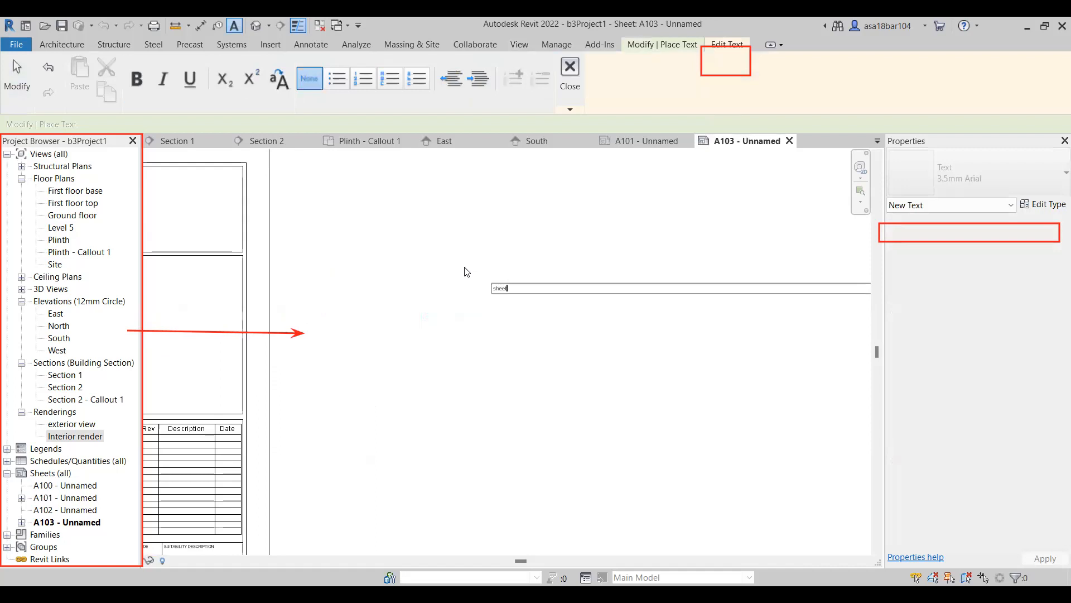
{"action": "key", "text": "ctrl+a"}
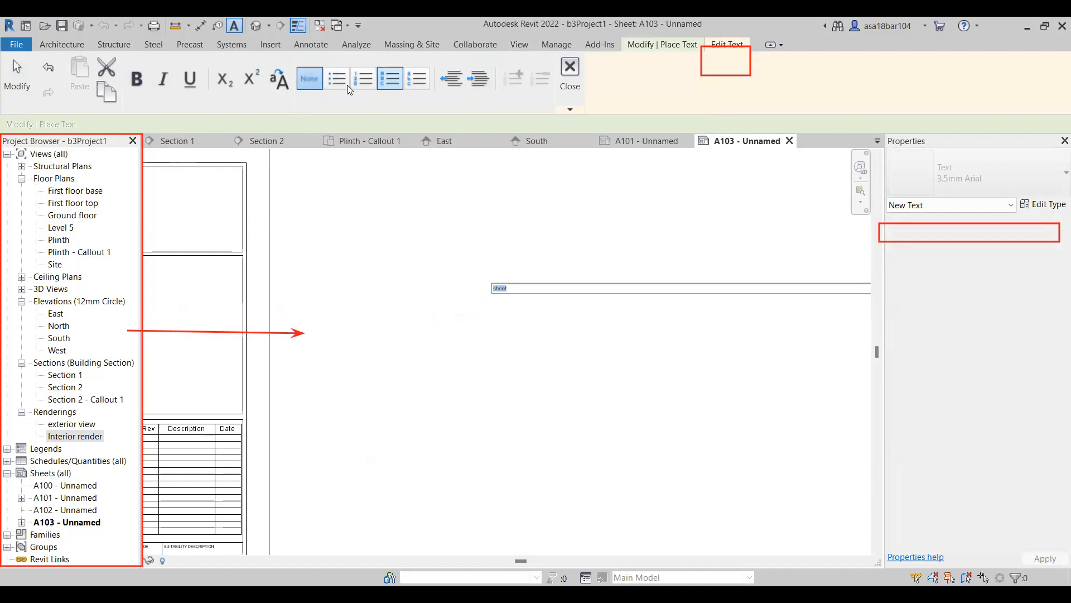
{"action": "left_click", "coordinate": [520, 212]}
{"action": "key", "text": "Escape"}
{"action": "key", "text": "Escape"}
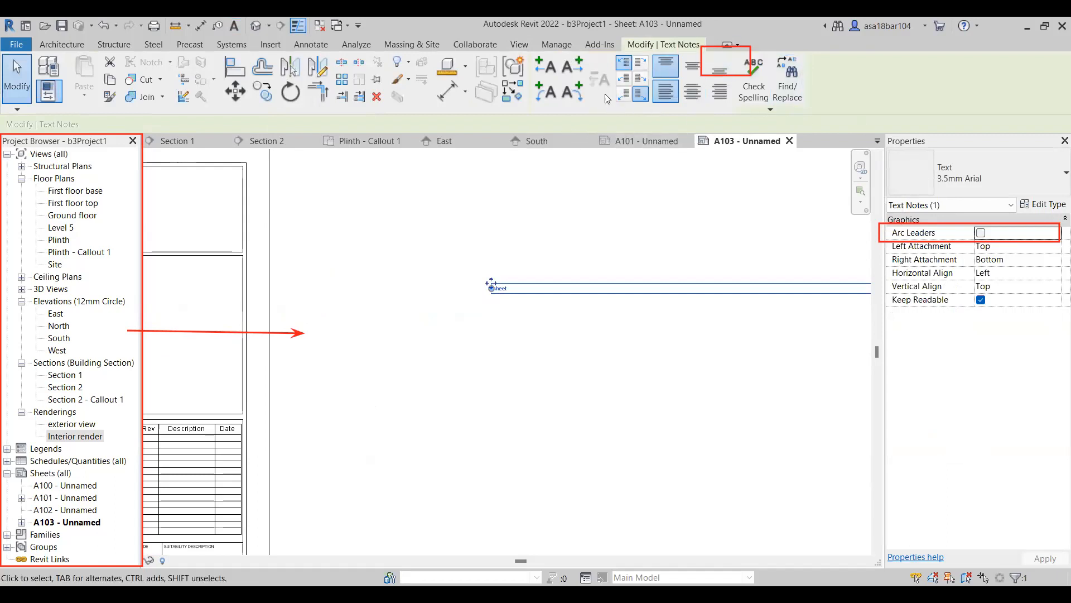
Inspect the font setting in the text note's type properties, close them without changes, and remove the note.
{"action": "left_click", "coordinate": [1046, 205]}
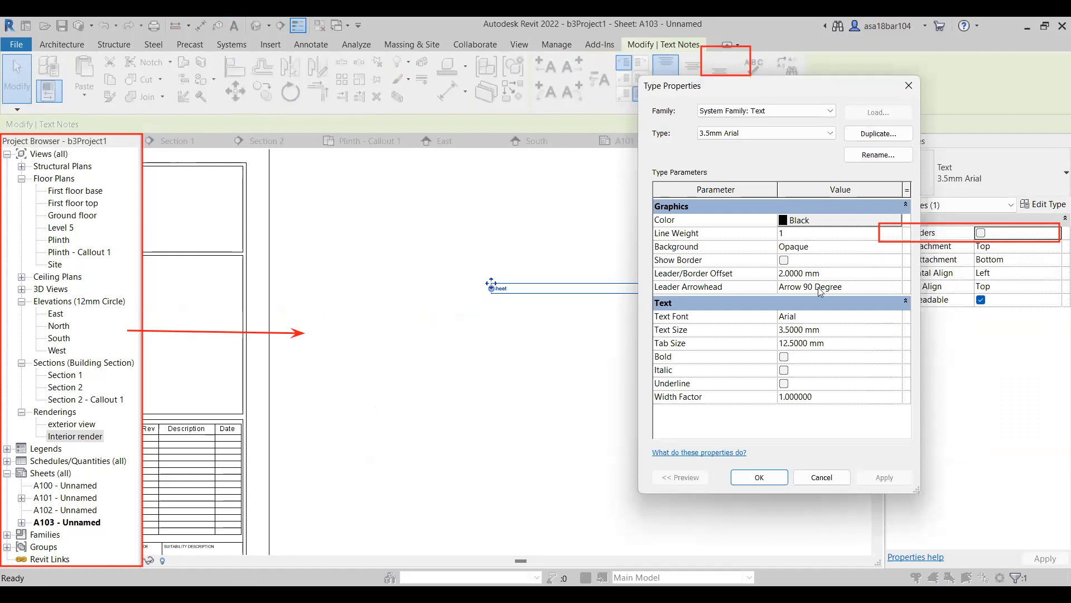
{"action": "left_click", "coordinate": [817, 316]}
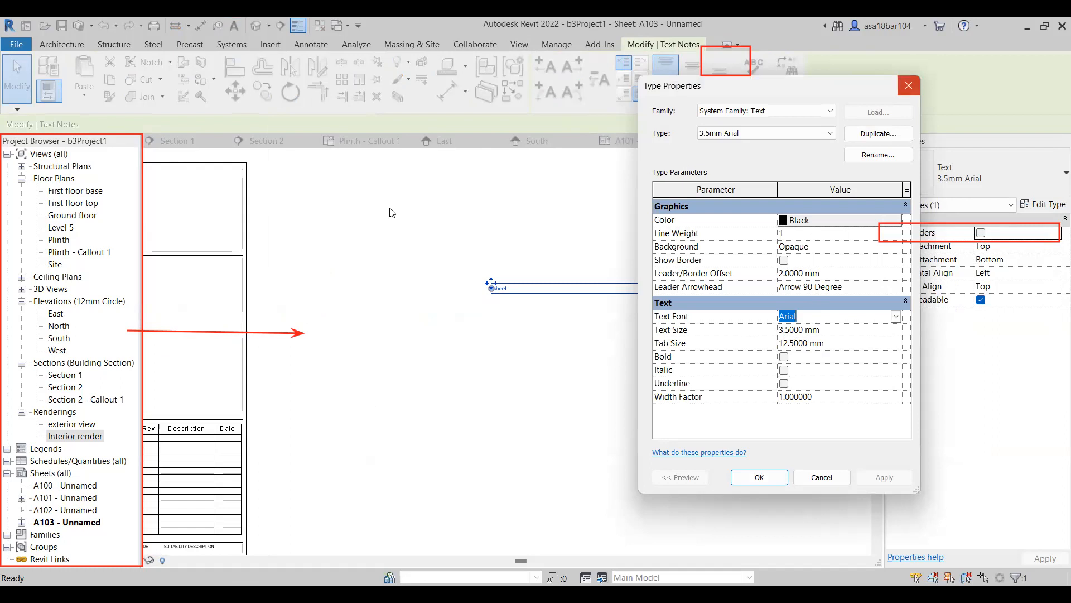
{"action": "left_click", "coordinate": [909, 86]}
{"action": "left_click", "coordinate": [482, 357]}
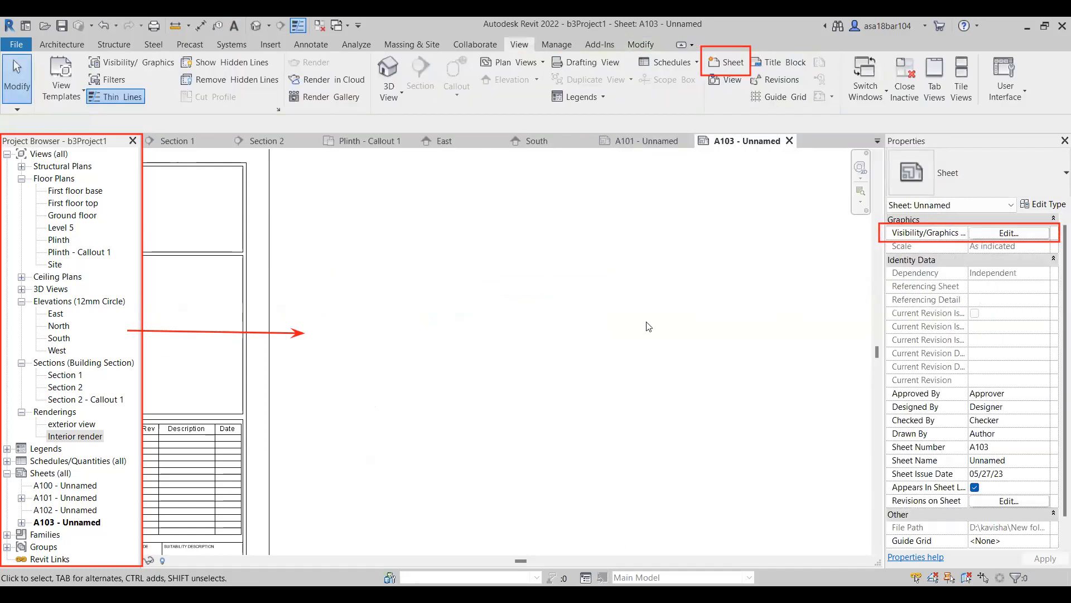
Review the layout of sheet A103, the South elevation, Section 2, and the Section 1 viewport on sheet A101.
{"action": "scroll", "coordinate": [650, 327], "scroll_direction": "down", "scroll_amount": 4}
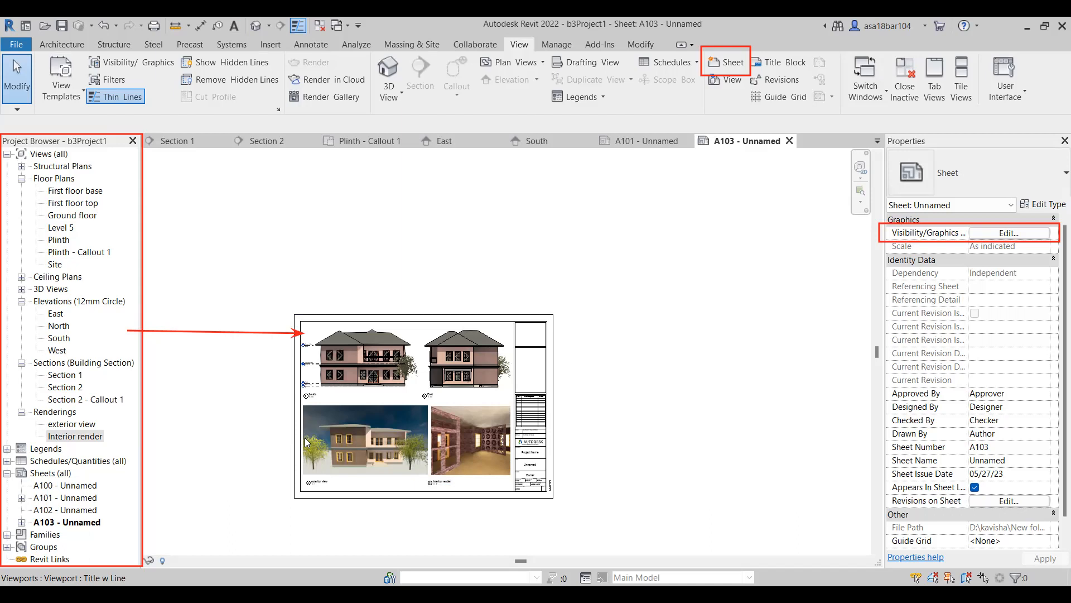
{"action": "scroll", "coordinate": [307, 432], "scroll_direction": "up", "scroll_amount": 2}
{"action": "scroll", "coordinate": [311, 483], "scroll_direction": "up", "scroll_amount": 2}
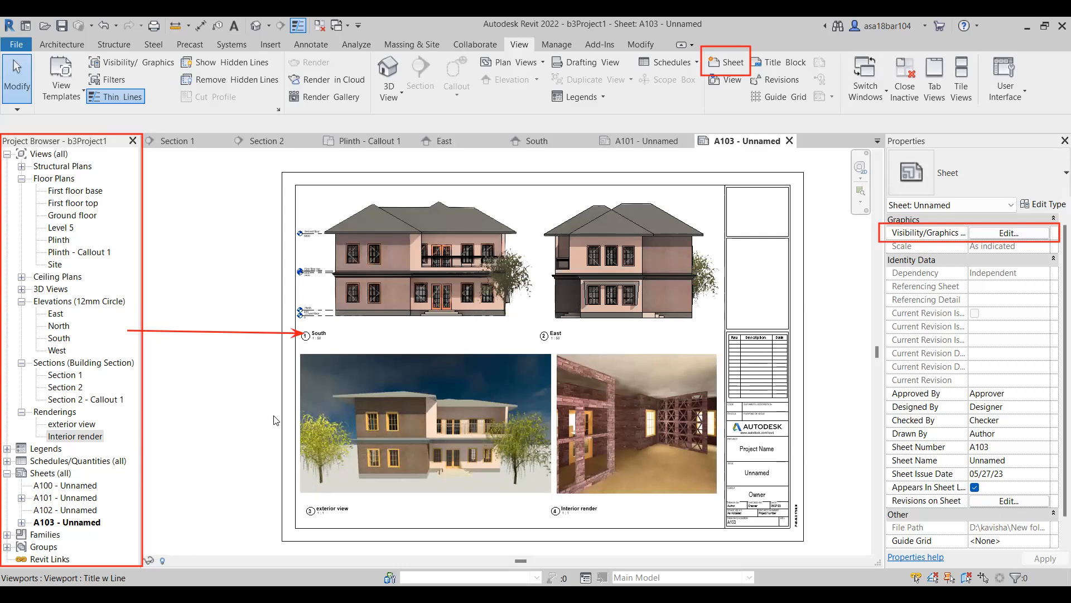
{"action": "scroll", "coordinate": [377, 494], "scroll_direction": "up", "scroll_amount": 1}
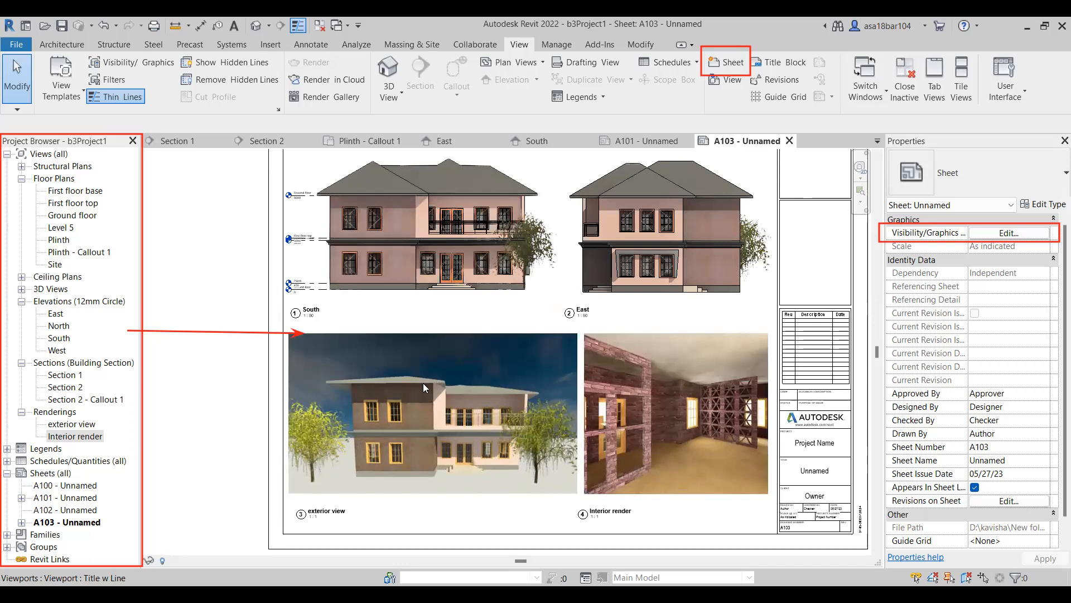
{"action": "scroll", "coordinate": [435, 435], "scroll_direction": "down", "scroll_amount": 1}
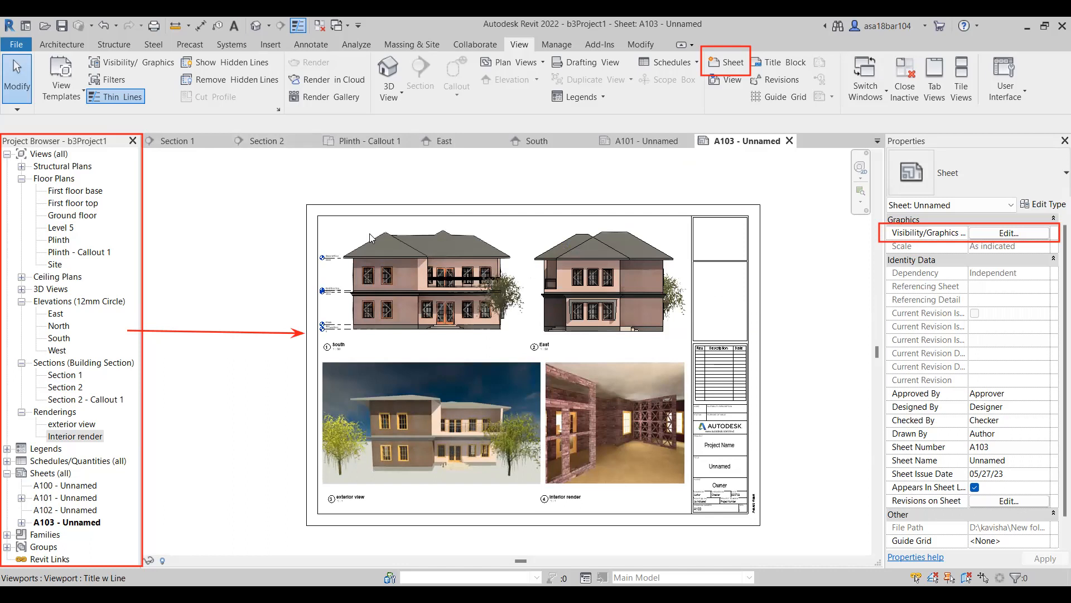
{"action": "left_click", "coordinate": [537, 142]}
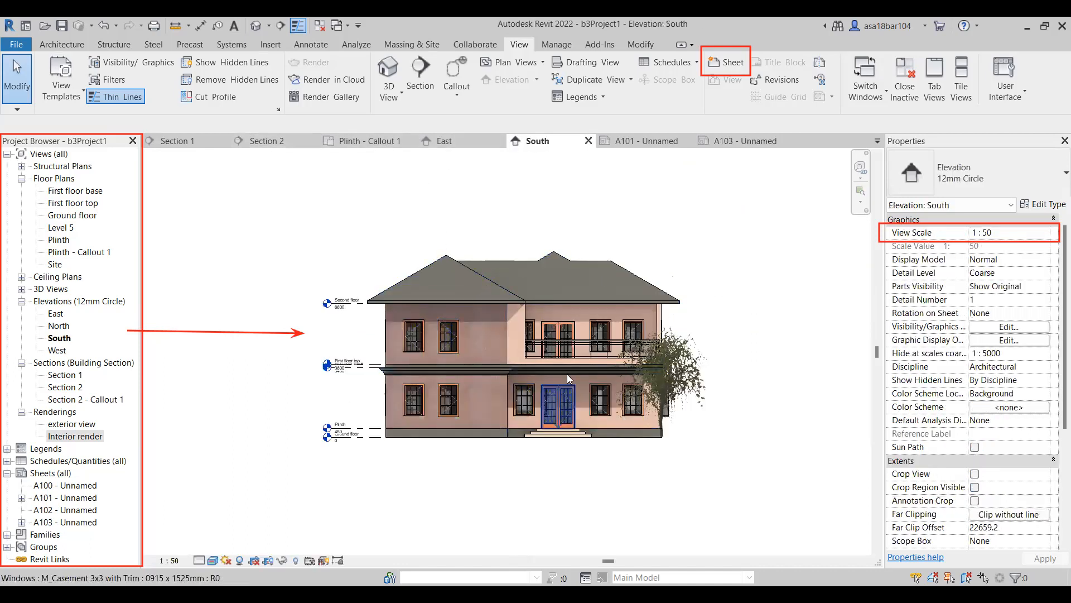
{"action": "left_click", "coordinate": [279, 143]}
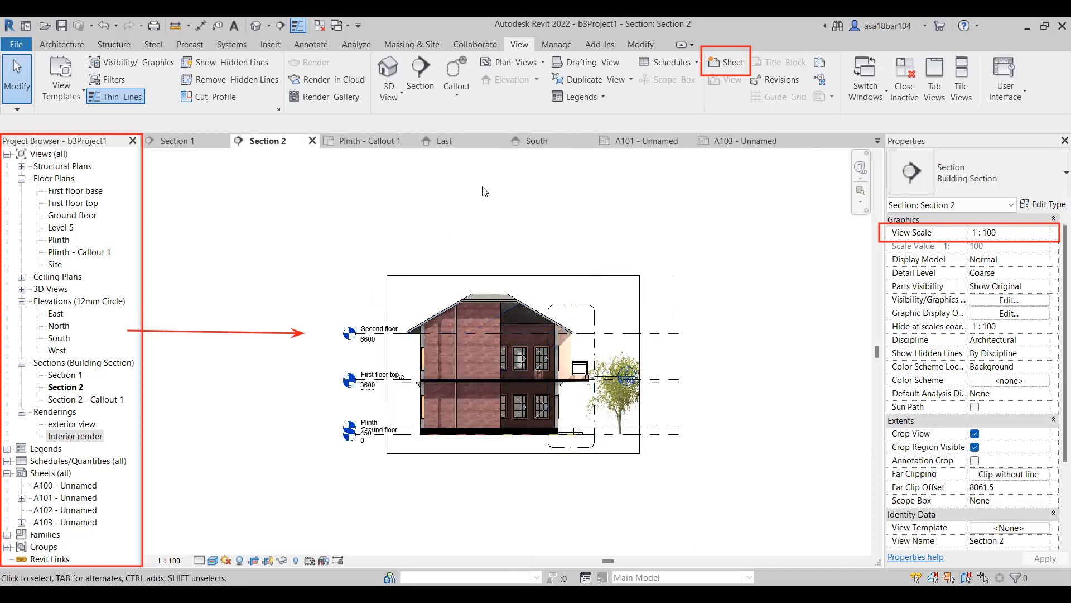
{"action": "left_click", "coordinate": [640, 143]}
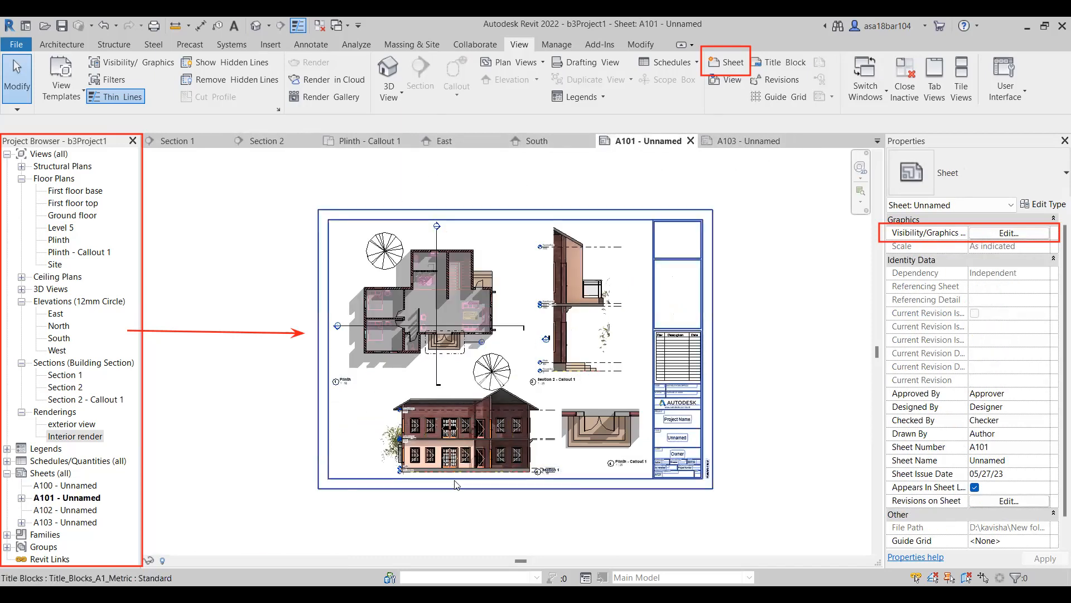
{"action": "scroll", "coordinate": [453, 474], "scroll_direction": "up", "scroll_amount": 4}
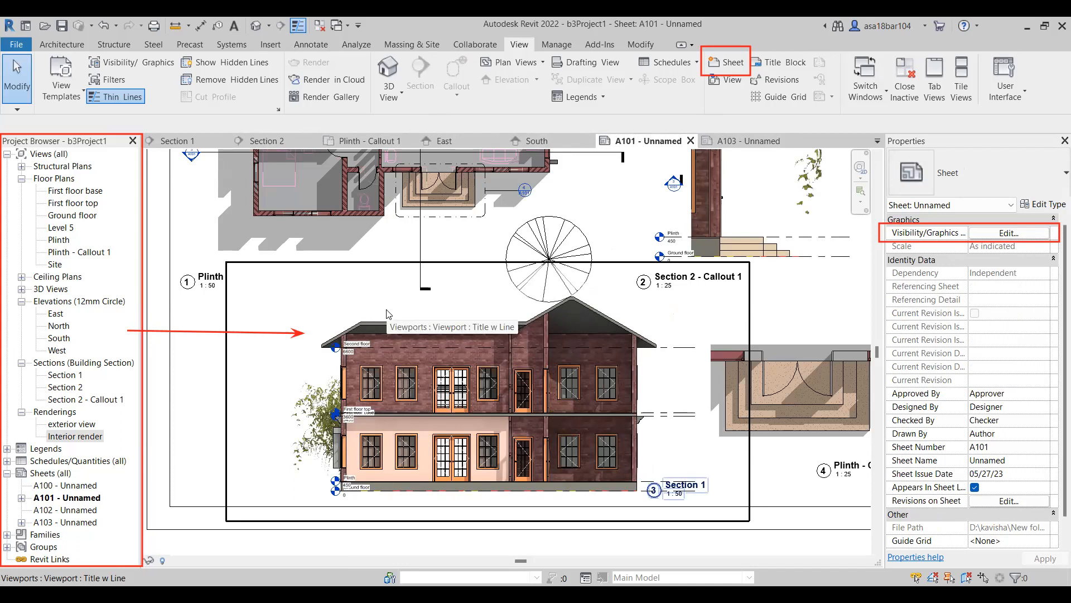
{"action": "scroll", "coordinate": [347, 368], "scroll_direction": "down", "scroll_amount": 1}
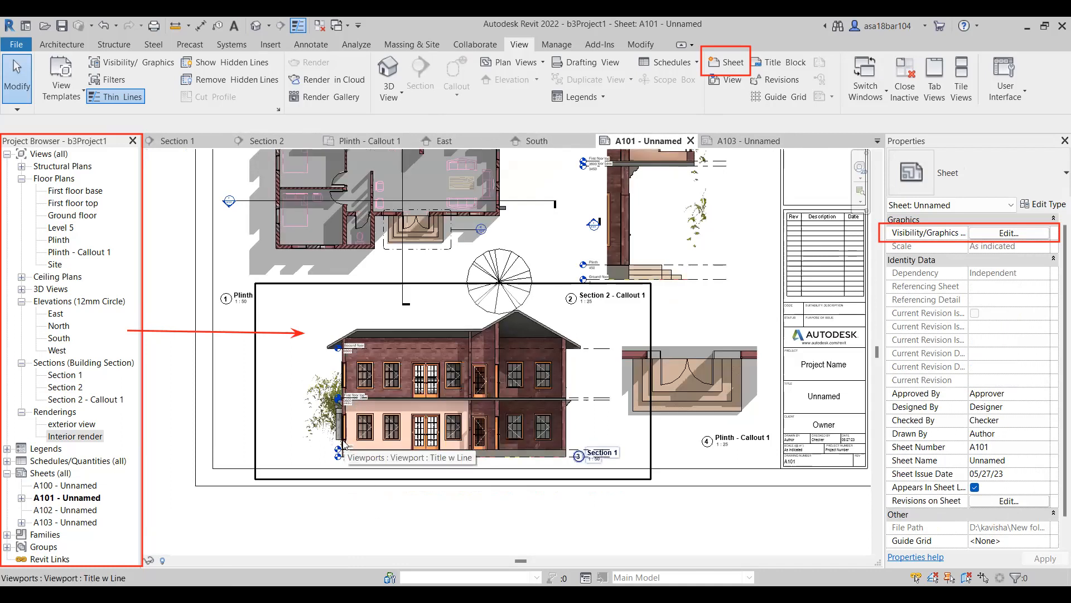
{"action": "scroll", "coordinate": [345, 445], "scroll_direction": "down", "scroll_amount": 1}
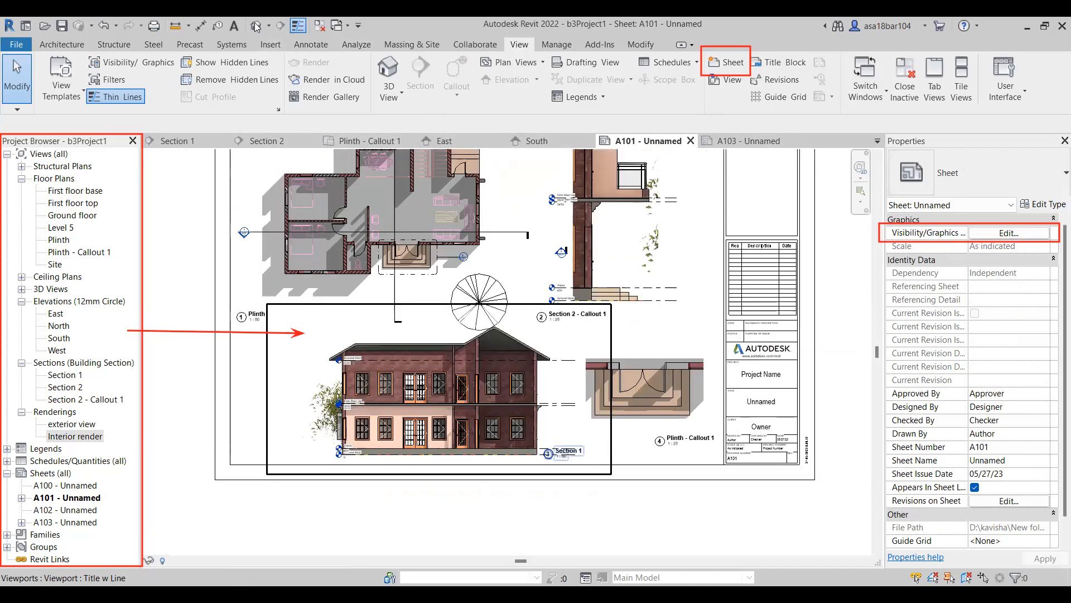
{"action": "key", "text": "t"}
{"action": "key", "text": "x"}
{"action": "scroll", "coordinate": [301, 337], "scroll_direction": "up", "scroll_amount": 2}
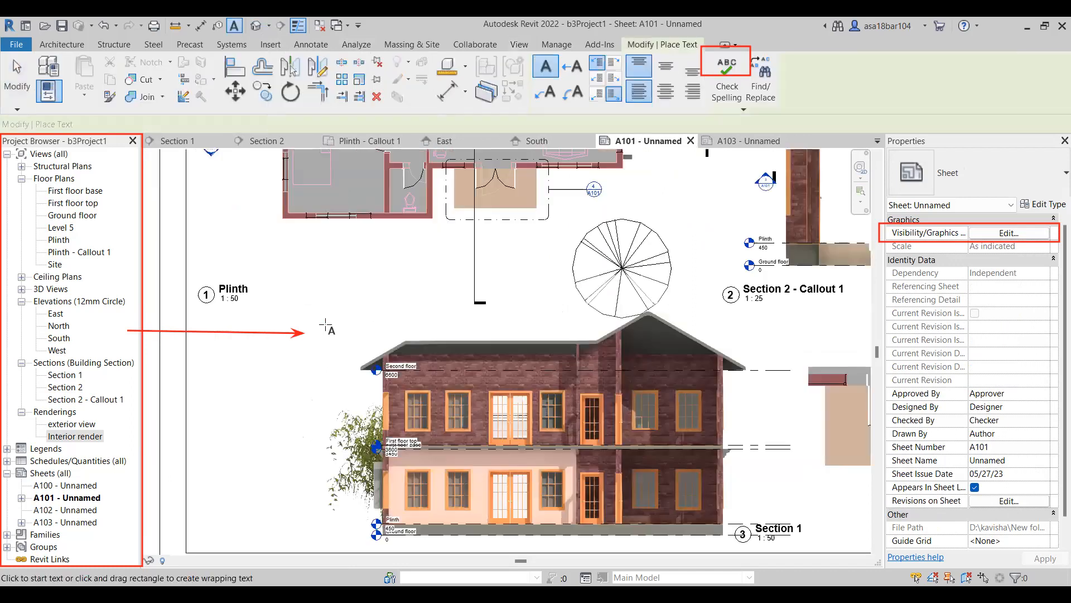
{"action": "left_click_drag", "start_coordinate": [331, 314], "coordinate": [487, 328]}
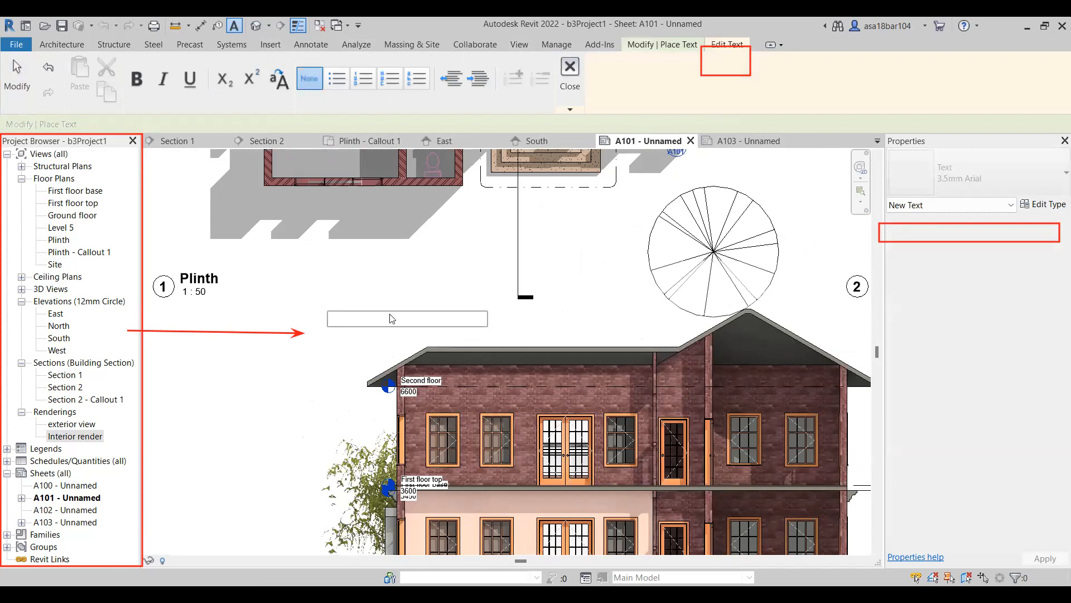
{"action": "key", "text": "Escape"}
{"action": "key", "text": "Escape"}
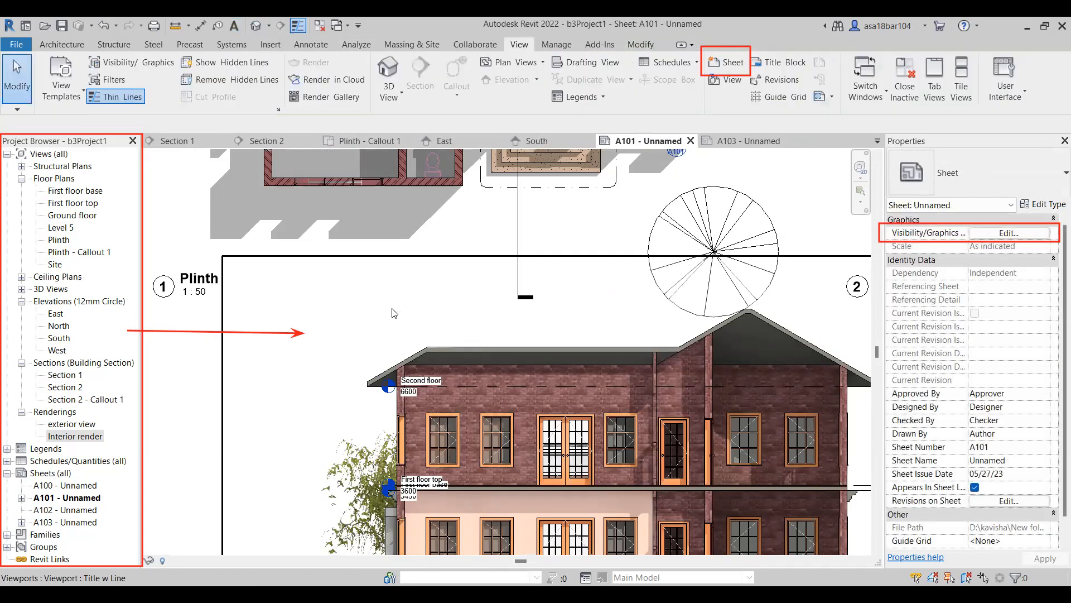
{"action": "scroll", "coordinate": [394, 313], "scroll_direction": "down", "scroll_amount": 2}
{"action": "scroll", "coordinate": [394, 313], "scroll_direction": "down", "scroll_amount": 1}
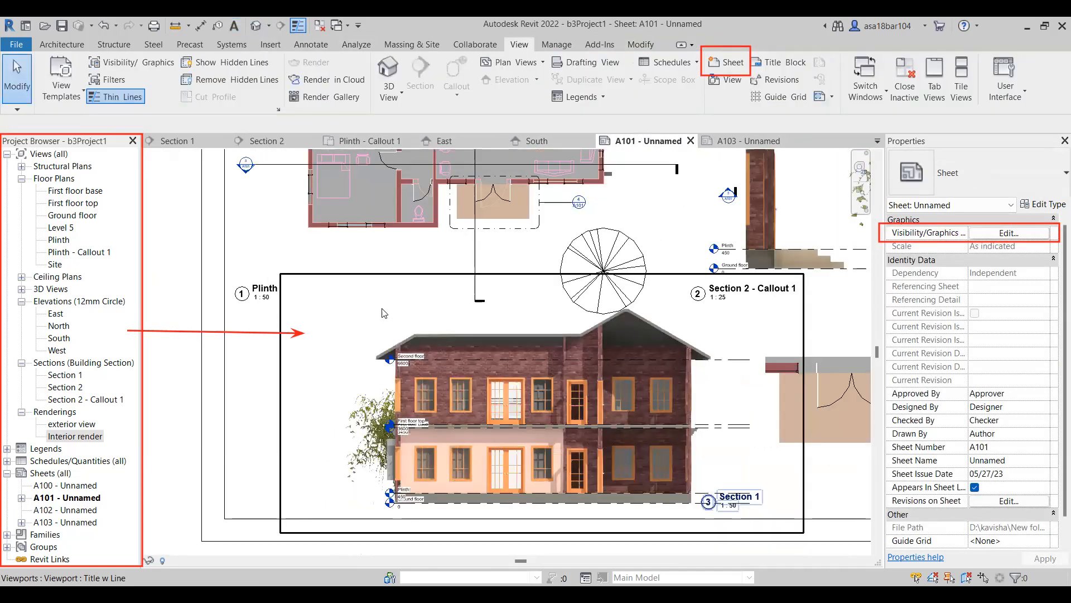
Examine the Section 2 view, looking closely at the roof, level heads and the first-floor exterior wall.
{"action": "left_click", "coordinate": [289, 144]}
{"action": "scroll", "coordinate": [409, 351], "scroll_direction": "up", "scroll_amount": 4}
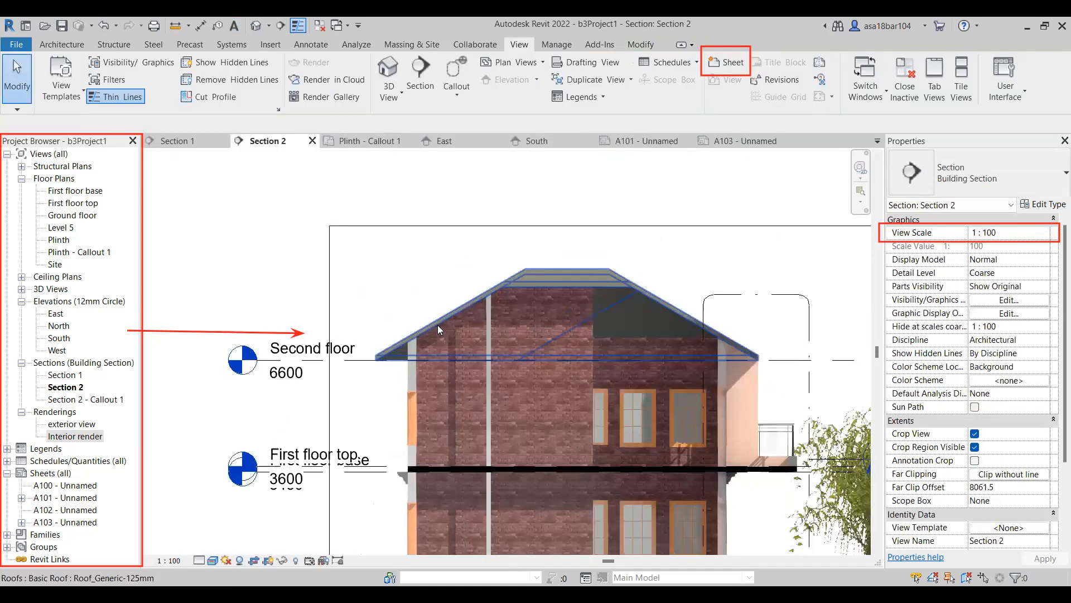
{"action": "left_click", "coordinate": [409, 352]}
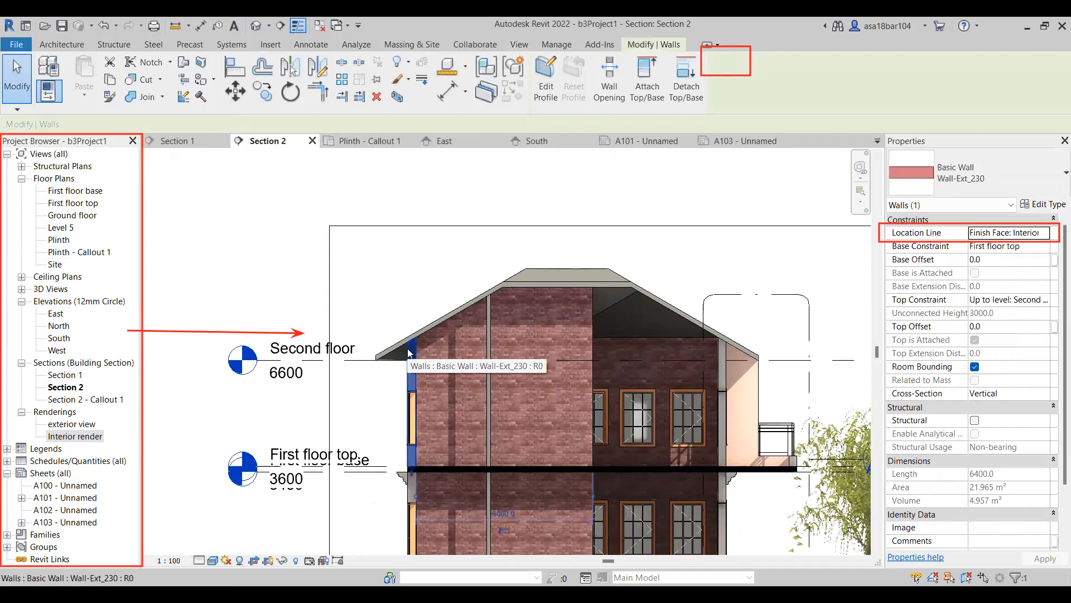
{"action": "scroll", "coordinate": [399, 320], "scroll_direction": "down", "scroll_amount": 3}
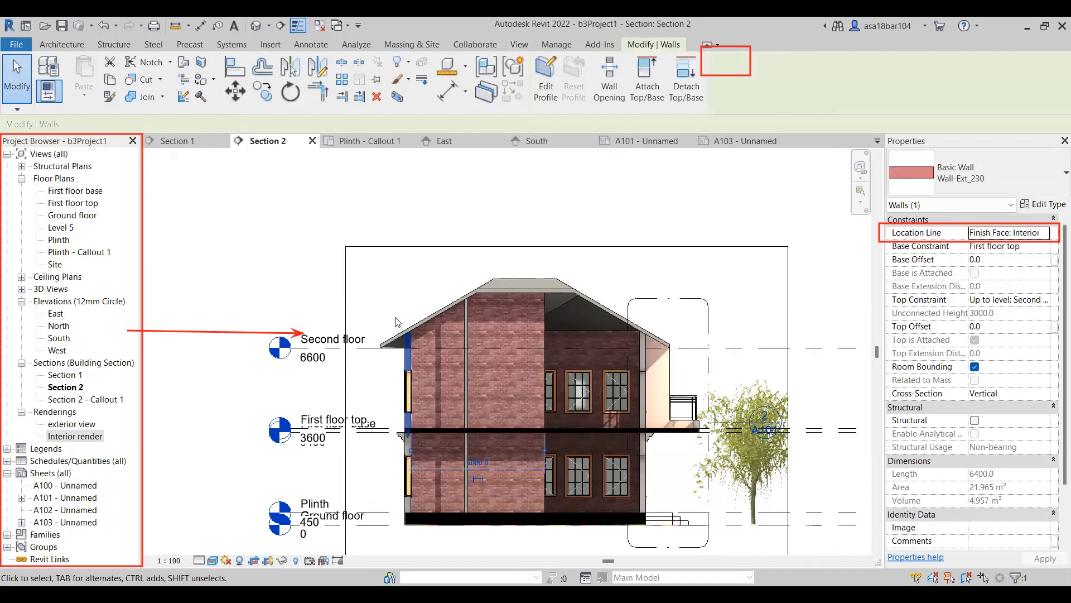
{"action": "scroll", "coordinate": [376, 400], "scroll_direction": "up", "scroll_amount": 2}
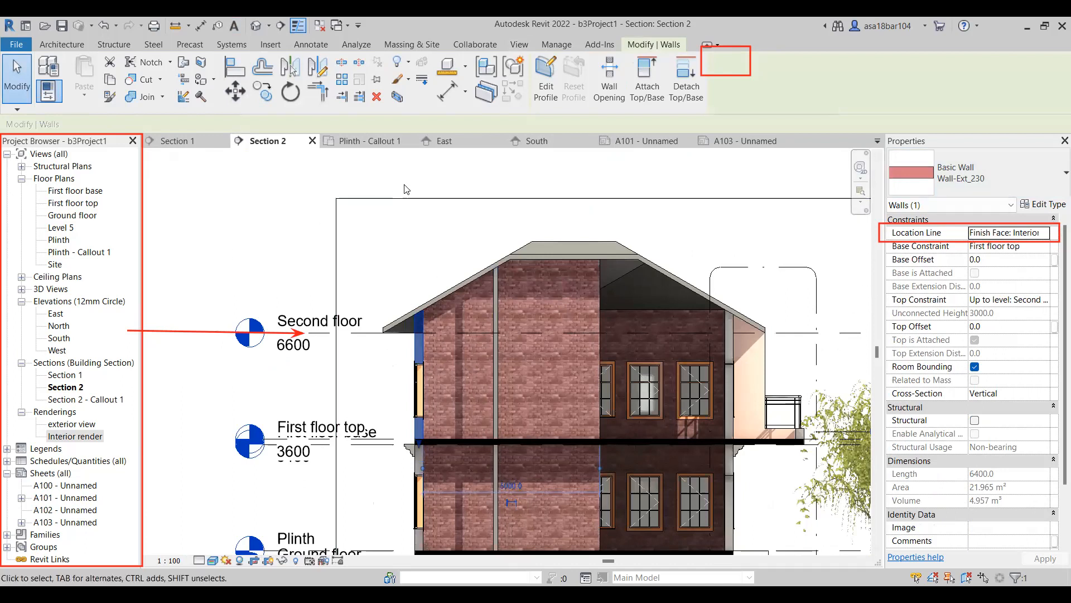
{"action": "scroll", "coordinate": [406, 189], "scroll_direction": "down", "scroll_amount": 1}
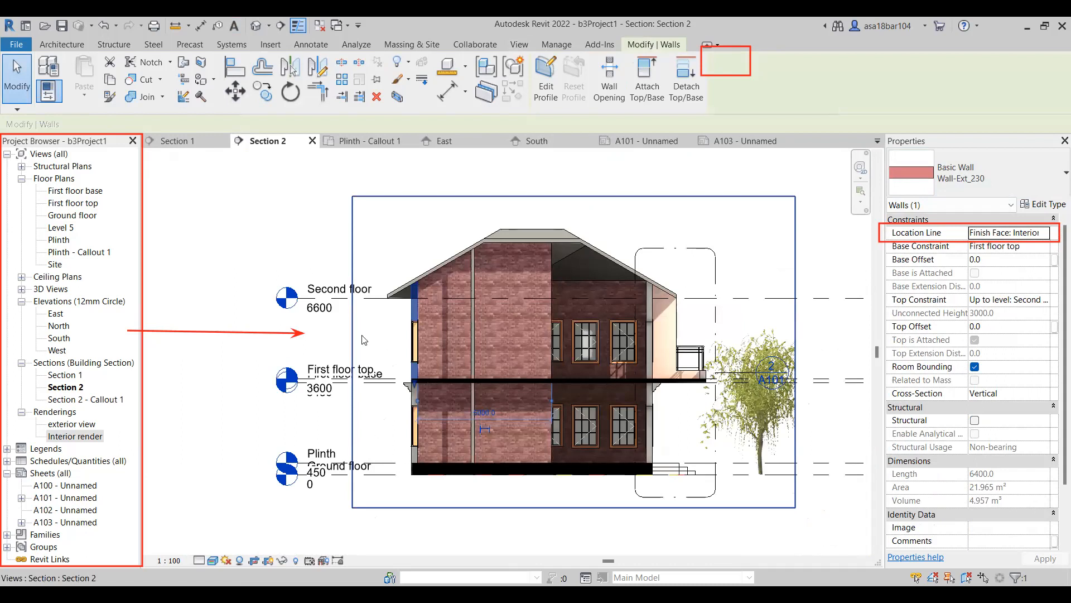
{"action": "scroll", "coordinate": [416, 318], "scroll_direction": "up", "scroll_amount": 2}
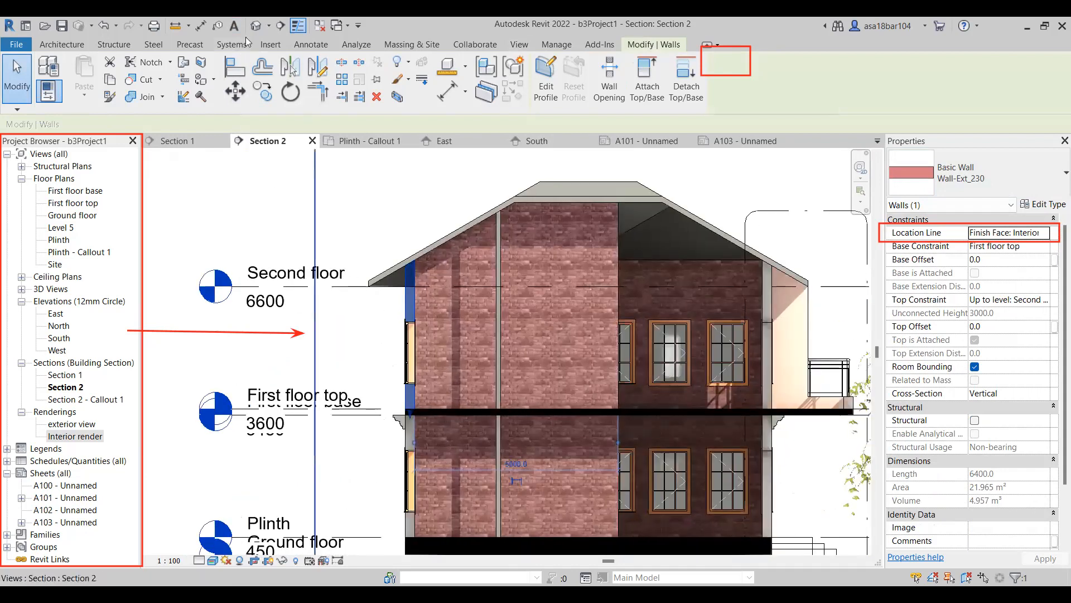
{"action": "left_click", "coordinate": [404, 229]}
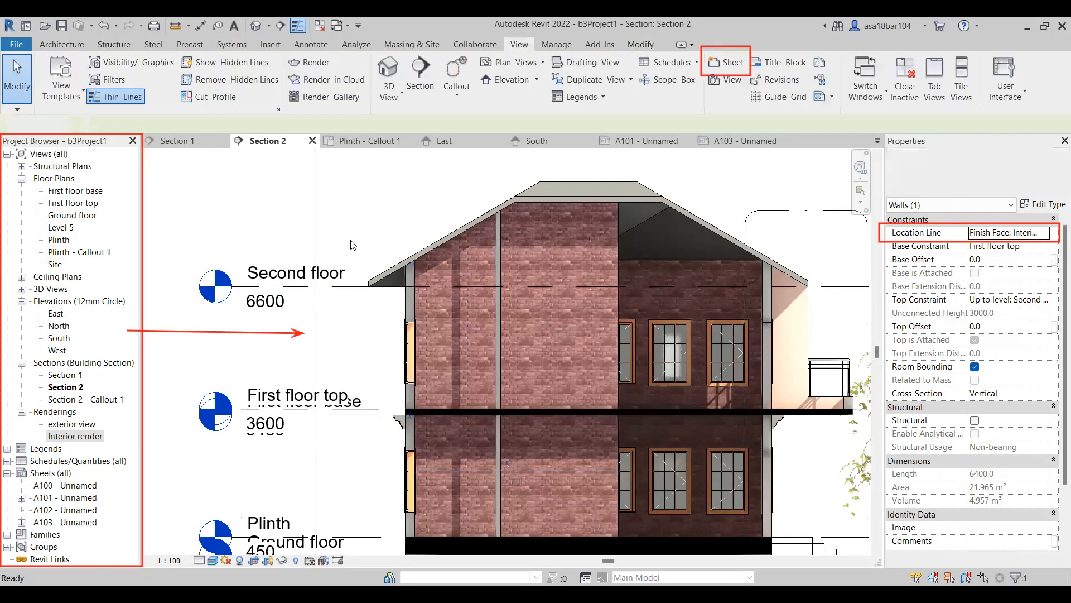
{"action": "scroll", "coordinate": [343, 282], "scroll_direction": "down", "scroll_amount": 3}
Return to sheet A101 and review its complete layout.
{"action": "left_click", "coordinate": [647, 140]}
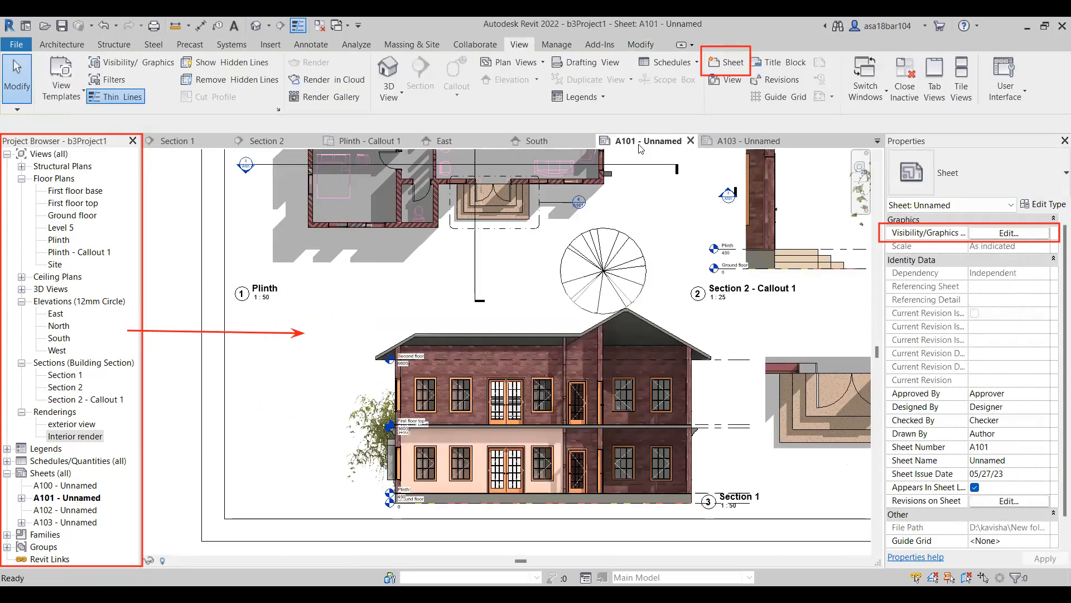
{"action": "scroll", "coordinate": [397, 278], "scroll_direction": "down", "scroll_amount": 3}
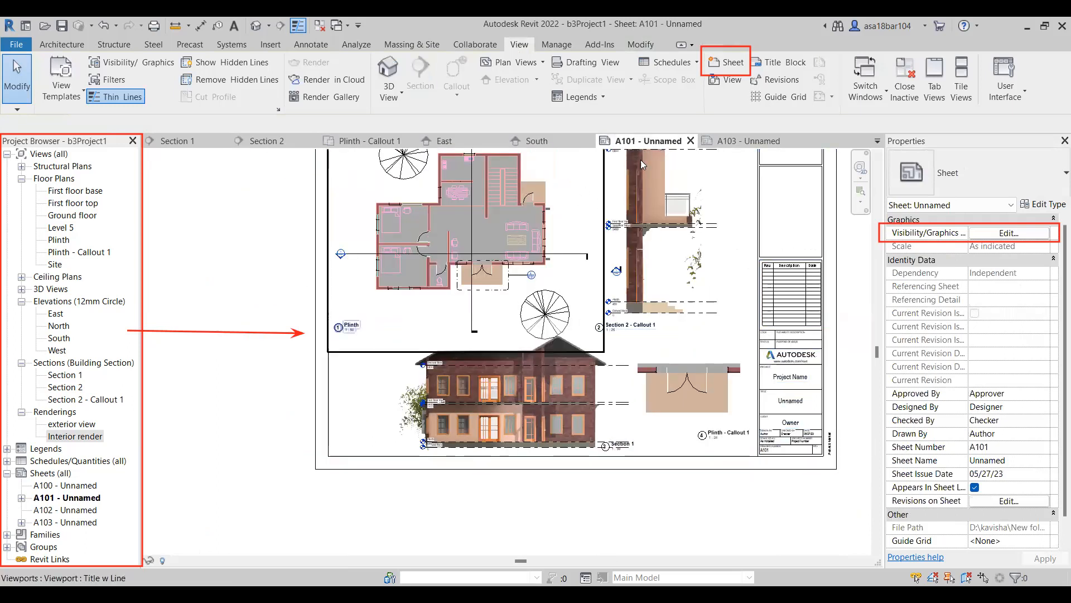
{"action": "left_click", "coordinate": [722, 145]}
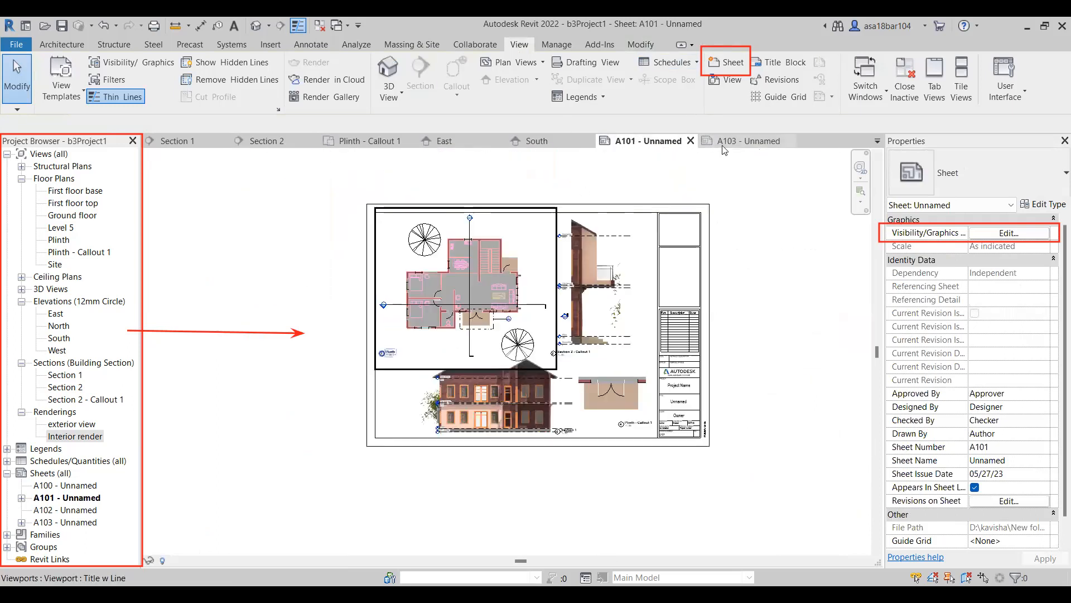
{"action": "left_click", "coordinate": [644, 146]}
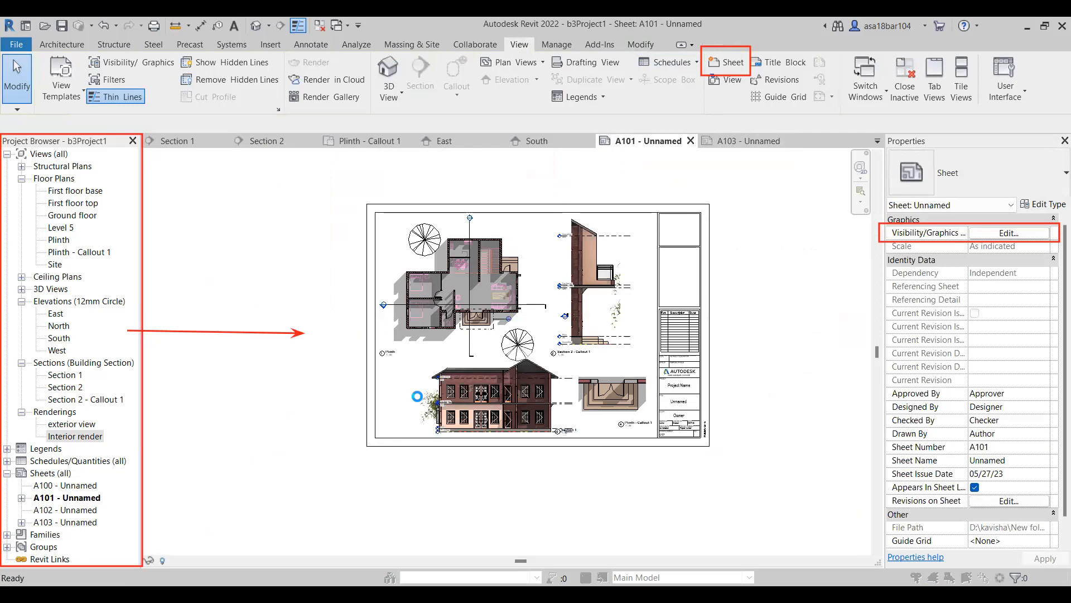
Start printing sheet A101 and choose the "15th may" folder inside the Revit folder as the PDF output location.
{"action": "key", "text": "ctrl+p"}
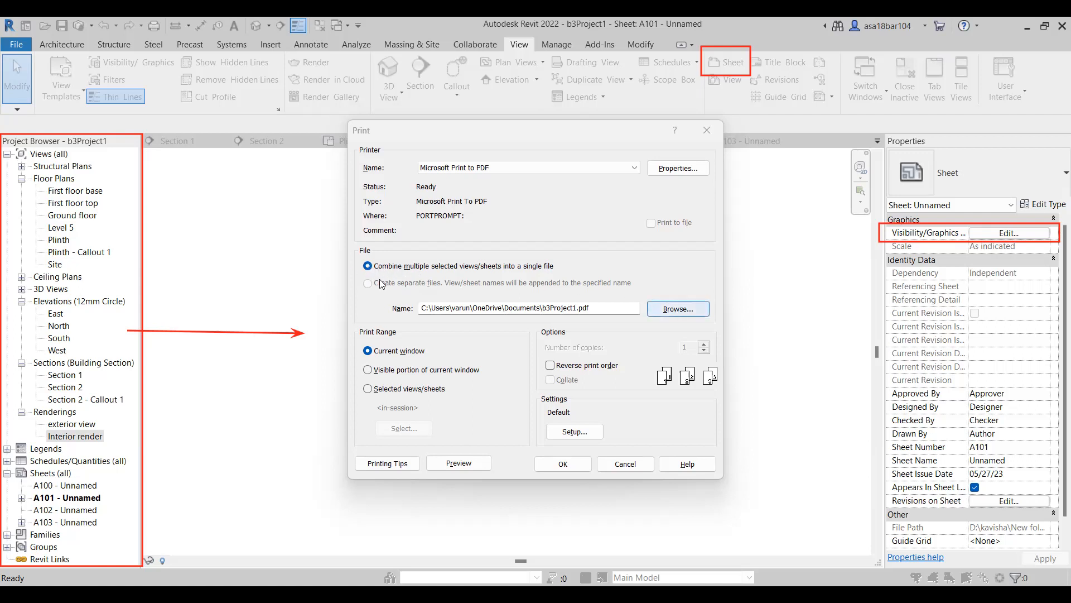
{"action": "left_click", "coordinate": [678, 308]}
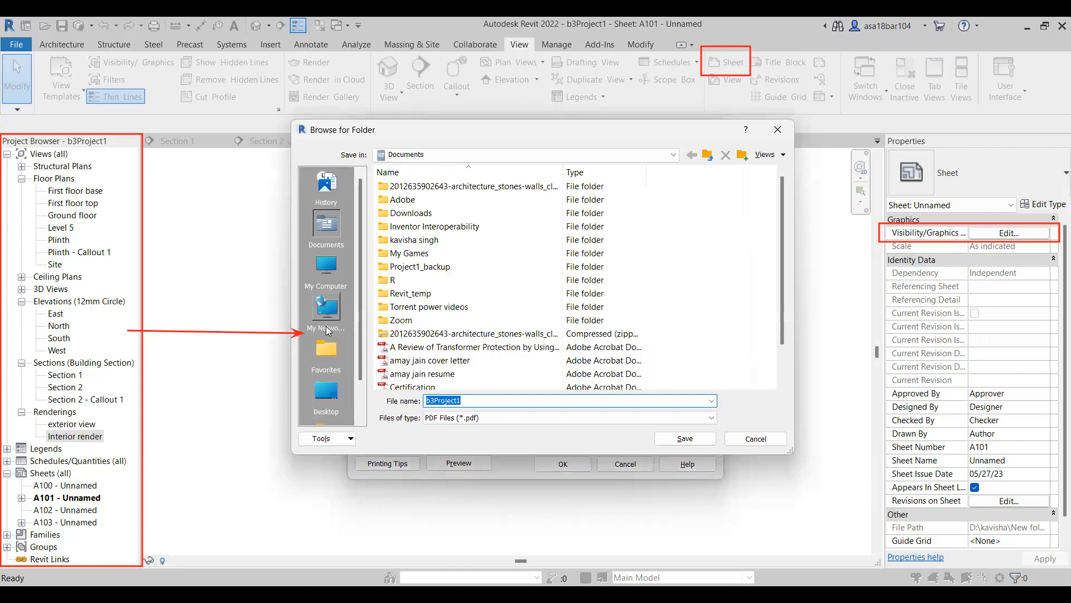
{"action": "left_click", "coordinate": [331, 280]}
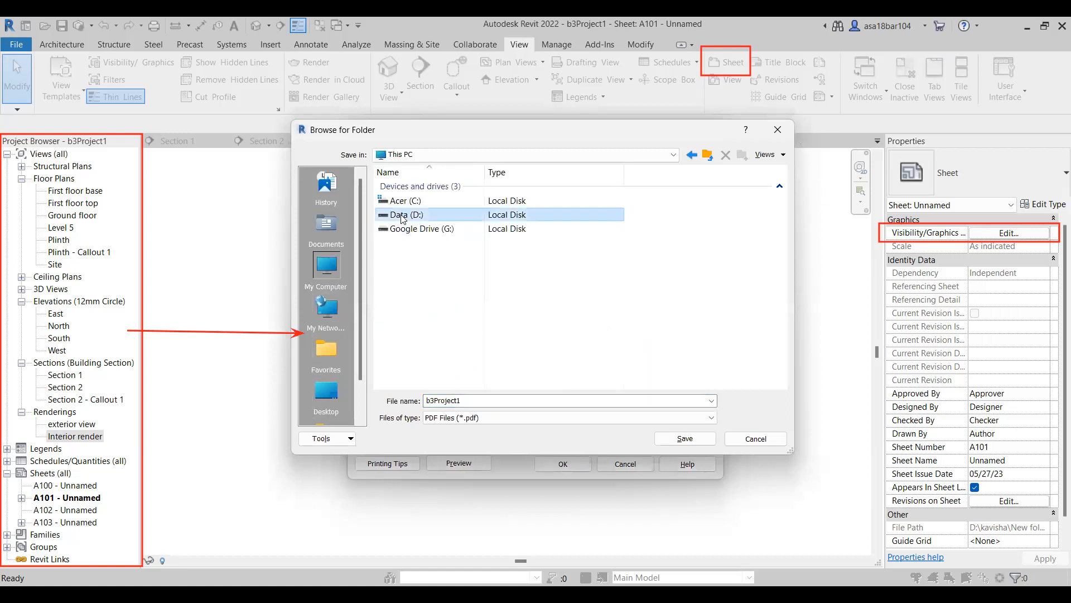
{"action": "double_click", "coordinate": [402, 213]}
{"action": "scroll", "coordinate": [400, 312], "scroll_direction": "down", "scroll_amount": 1}
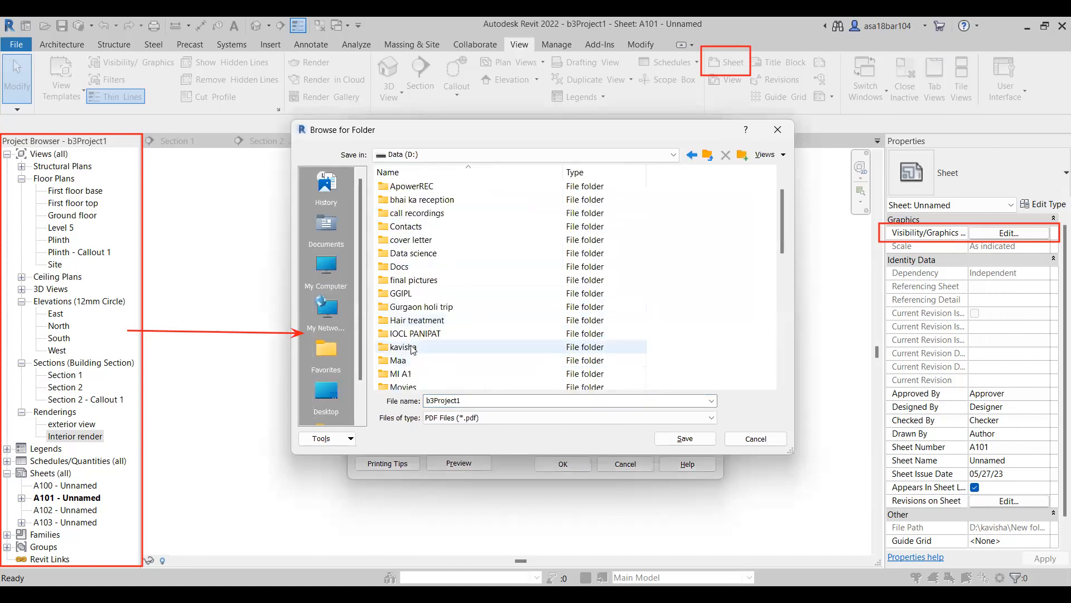
{"action": "double_click", "coordinate": [411, 346]}
{"action": "double_click", "coordinate": [411, 213]}
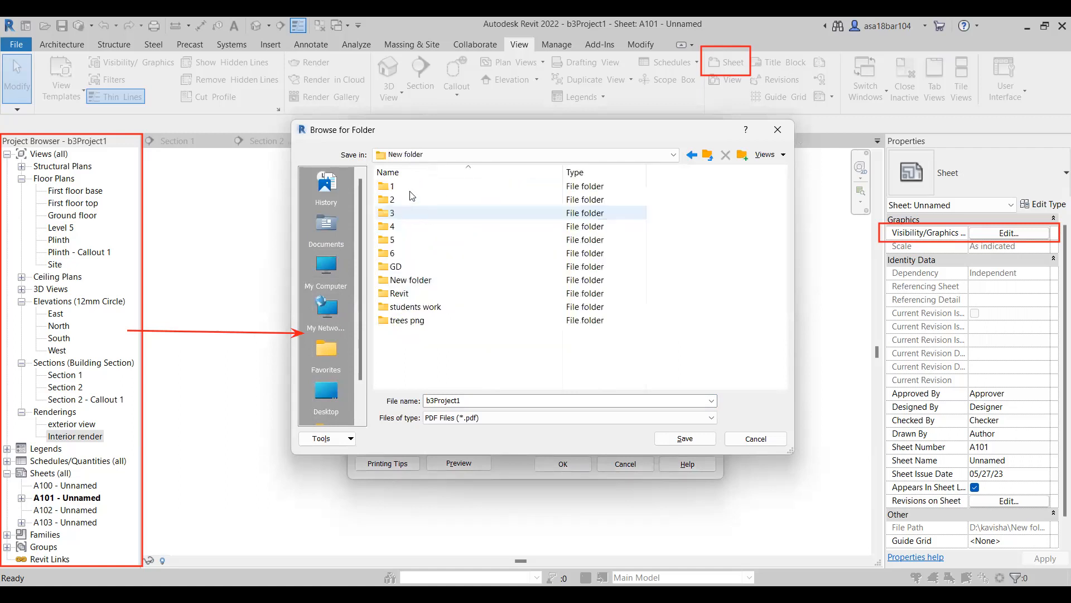
{"action": "double_click", "coordinate": [399, 293]}
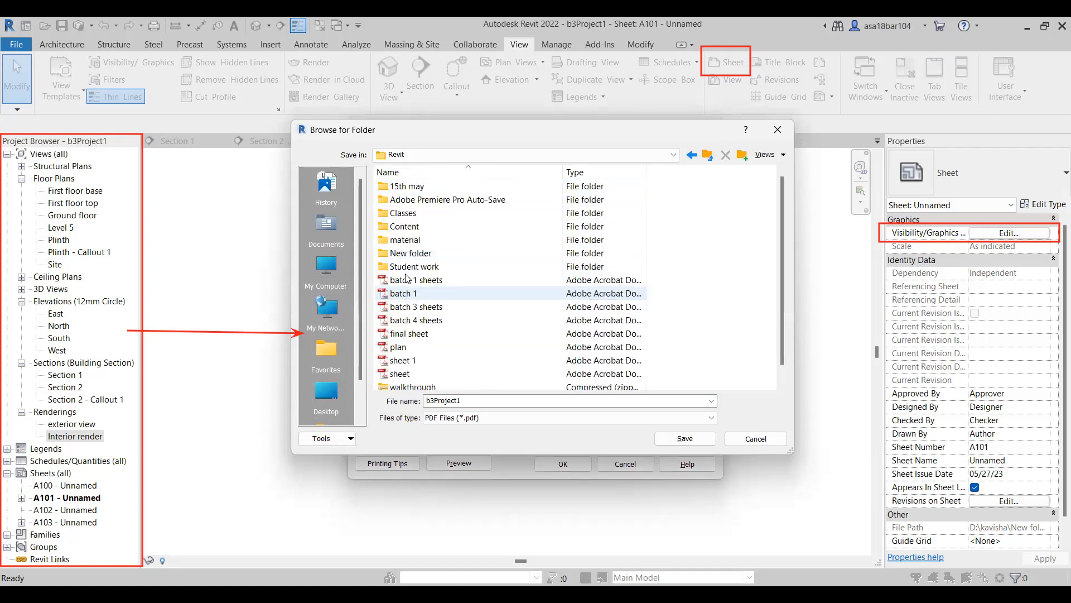
{"action": "double_click", "coordinate": [409, 187]}
Name the PDF output file "b3Project1 sheet" and save the file setting.
{"action": "double_click", "coordinate": [470, 400]}
{"action": "left_click", "coordinate": [470, 399]}
{"action": "double_click", "coordinate": [470, 399]}
{"action": "left_click", "coordinate": [470, 399]}
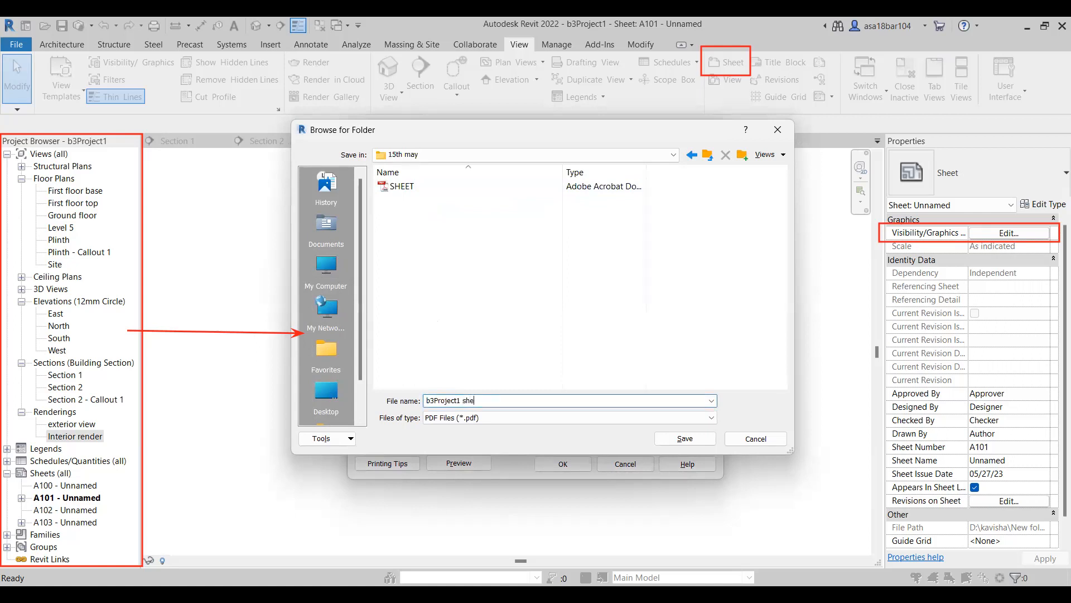
{"action": "left_click", "coordinate": [660, 443]}
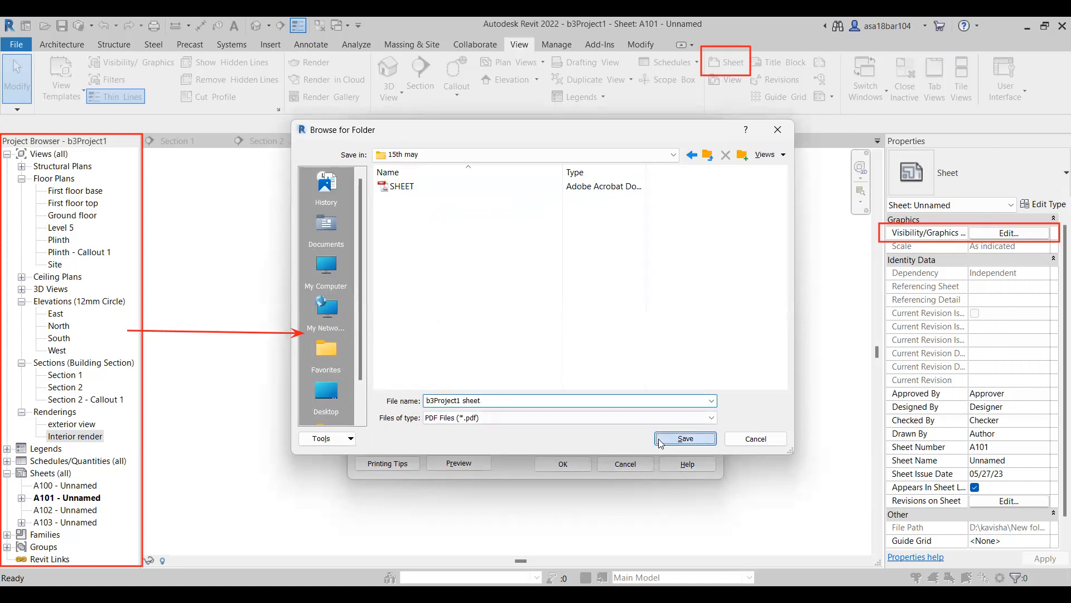
Set the print range to selected views/sheets and include sheets A101 and A103.
{"action": "left_click", "coordinate": [367, 389]}
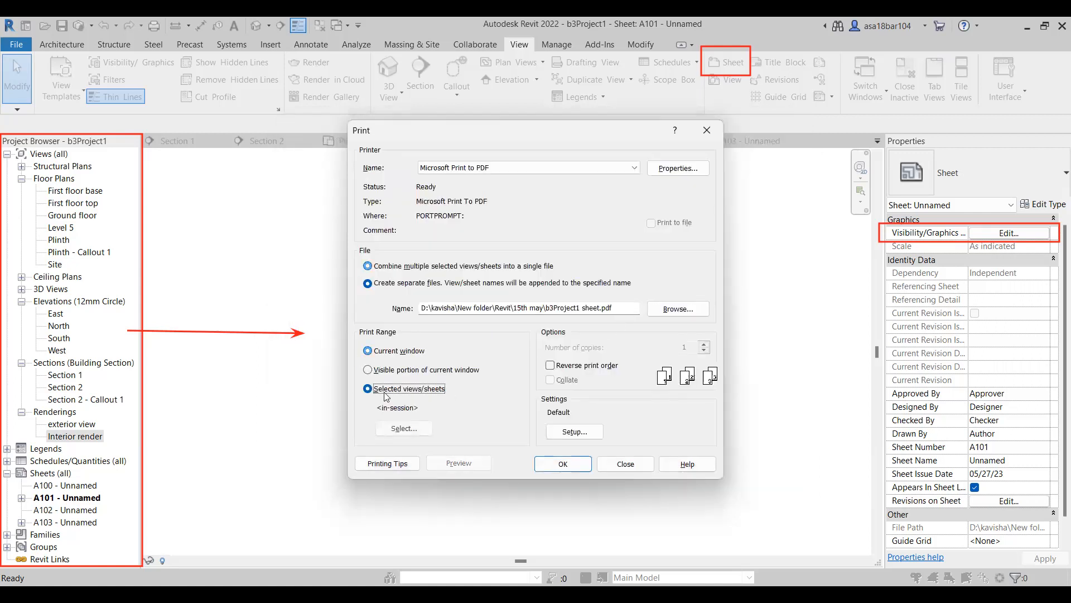
{"action": "left_click", "coordinate": [404, 428]}
{"action": "scroll", "coordinate": [465, 385], "scroll_direction": "down", "scroll_amount": 3}
{"action": "scroll", "coordinate": [465, 385], "scroll_direction": "up", "scroll_amount": 3}
{"action": "scroll", "coordinate": [465, 385], "scroll_direction": "down", "scroll_amount": 6}
{"action": "left_click", "coordinate": [435, 371]}
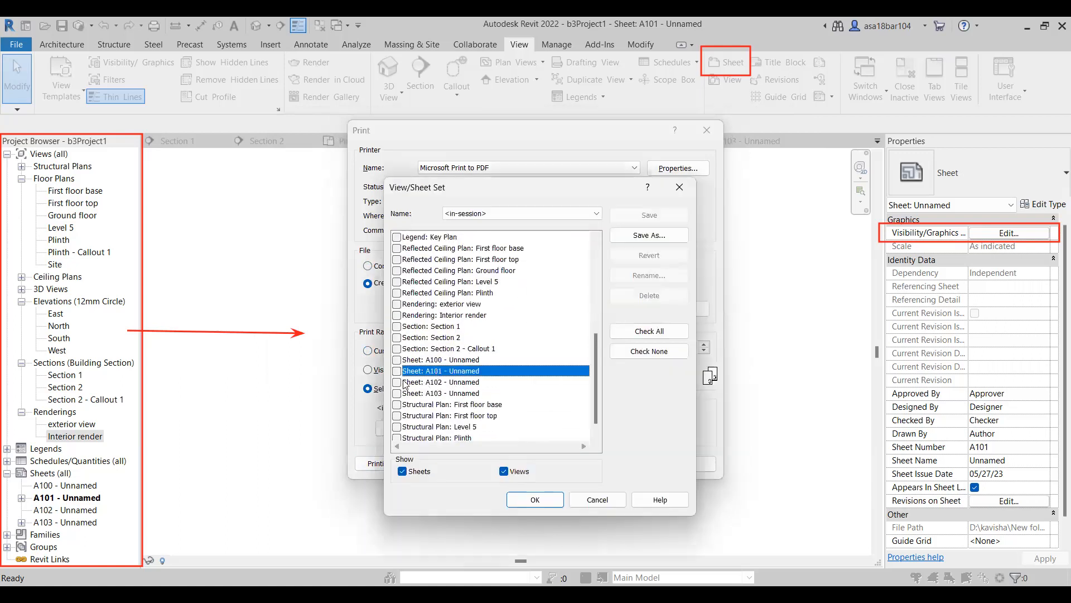
{"action": "left_click", "coordinate": [397, 370]}
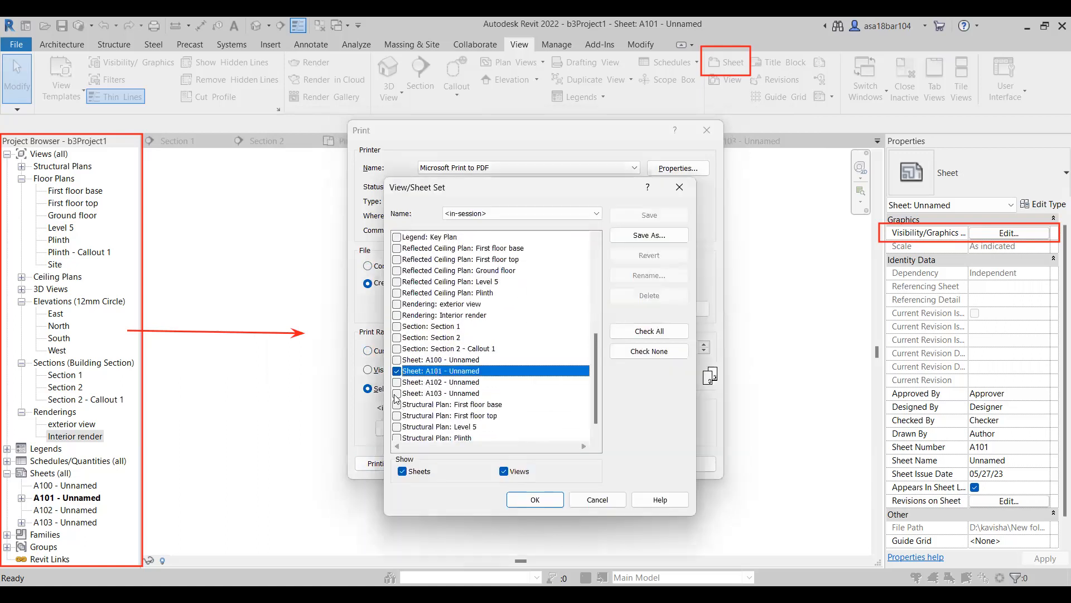
{"action": "left_click", "coordinate": [550, 499]}
{"action": "left_click", "coordinate": [552, 318]}
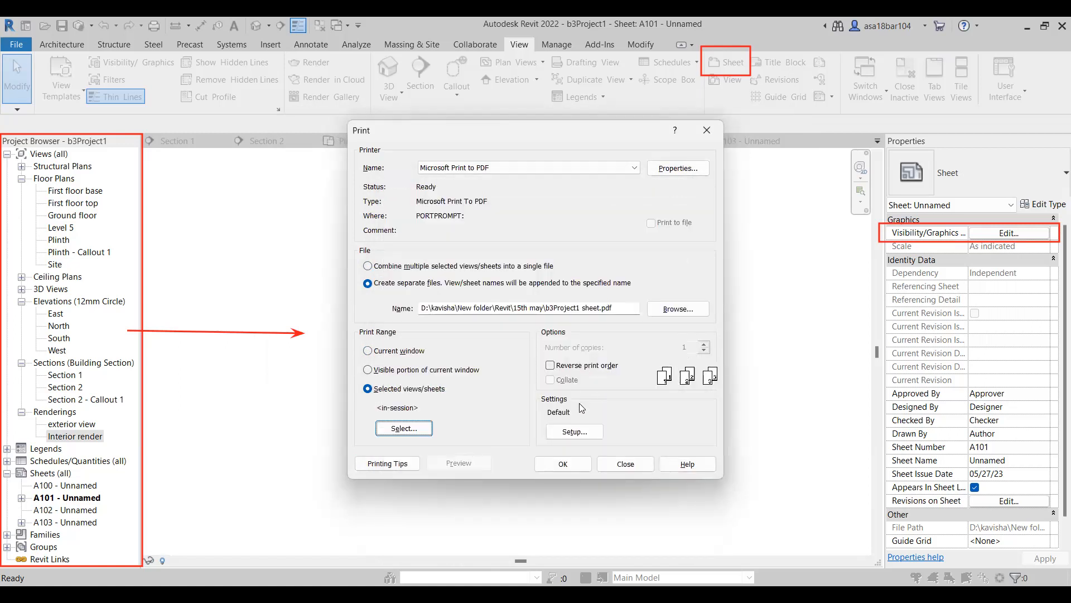
Set the print setup's paper size to A3 with centered paper placement, and accept the setup.
{"action": "left_click", "coordinate": [569, 432]}
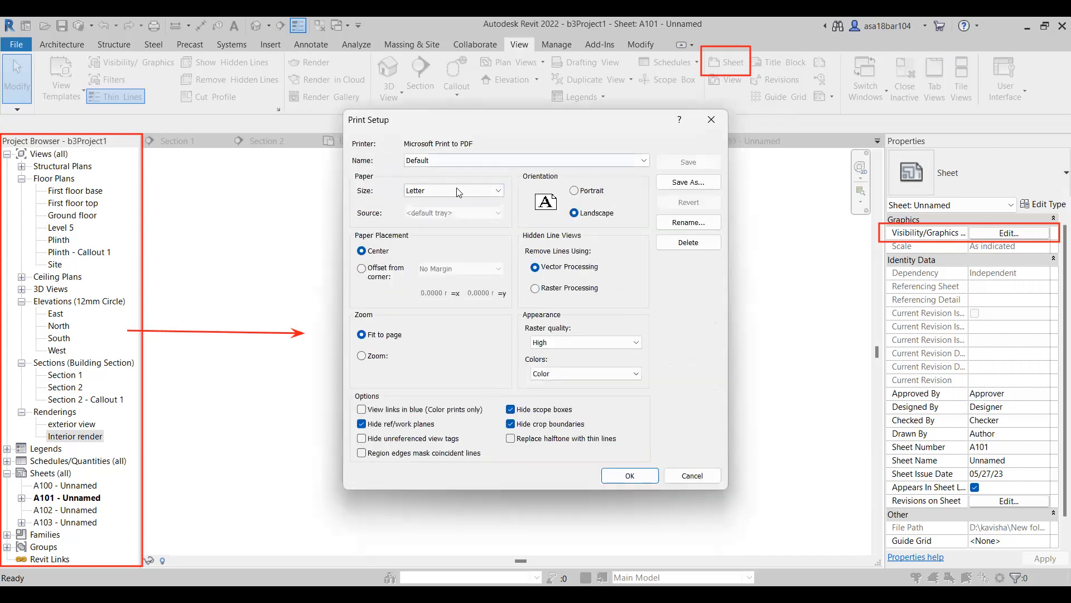
{"action": "left_click", "coordinate": [461, 190]}
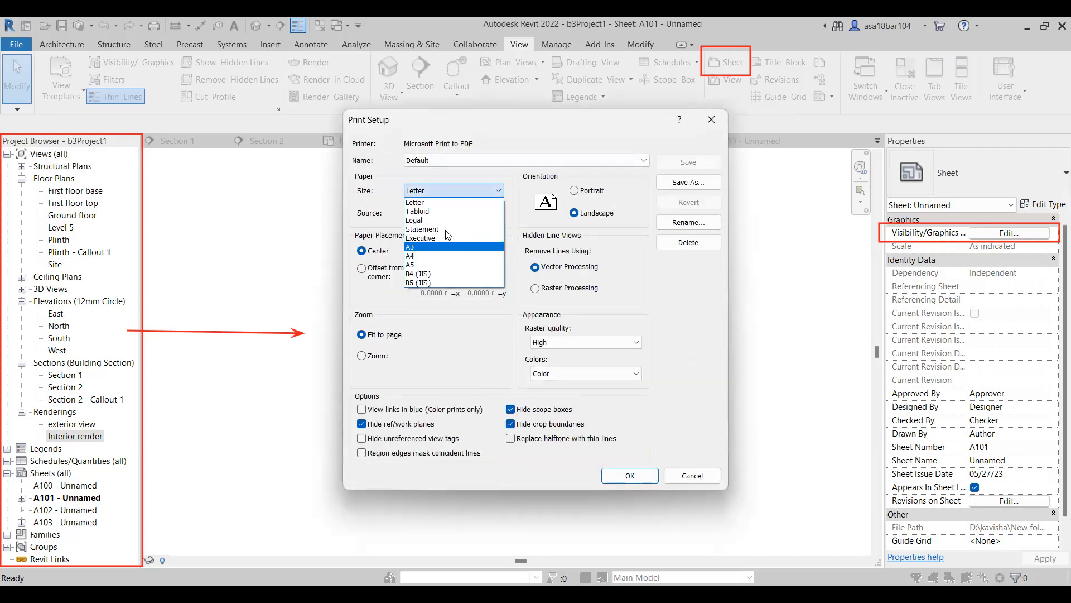
{"action": "left_click", "coordinate": [438, 247]}
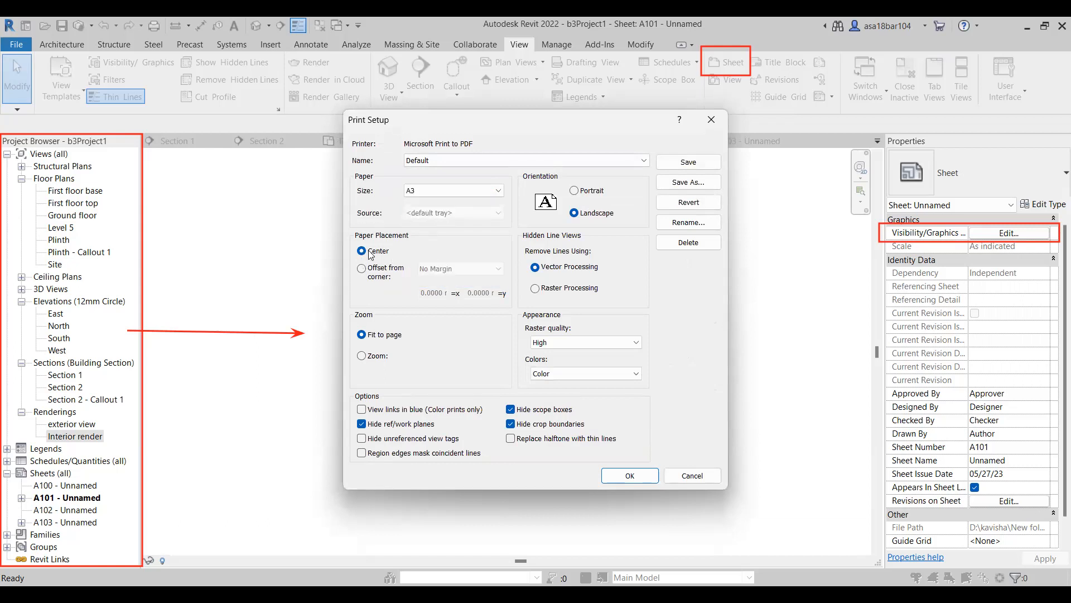
{"action": "left_click", "coordinate": [362, 269]}
{"action": "left_click", "coordinate": [457, 270]}
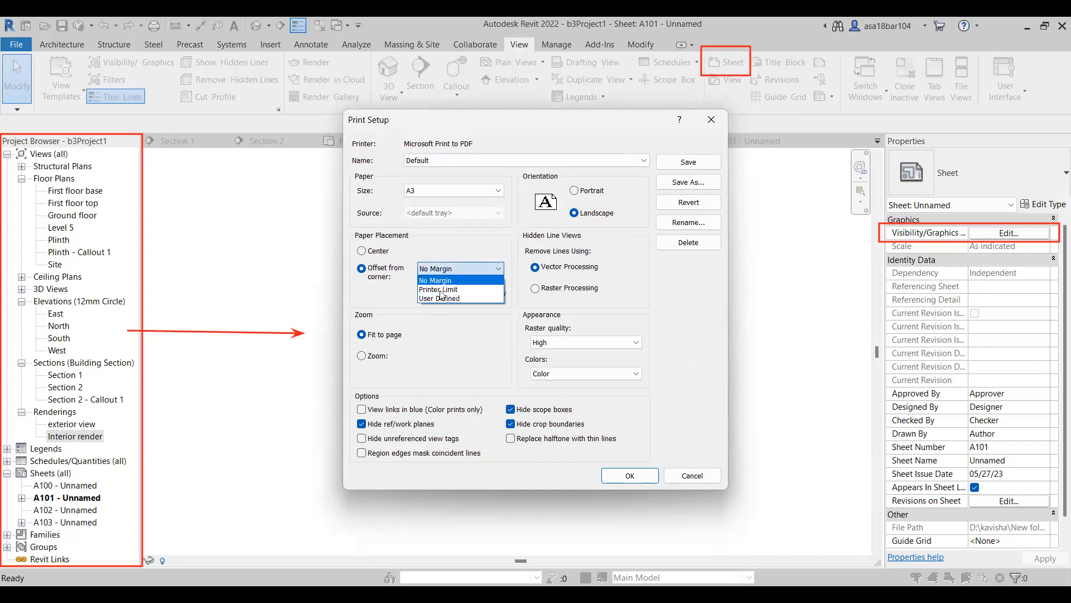
{"action": "left_click", "coordinate": [438, 289]}
{"action": "left_click", "coordinate": [361, 251]}
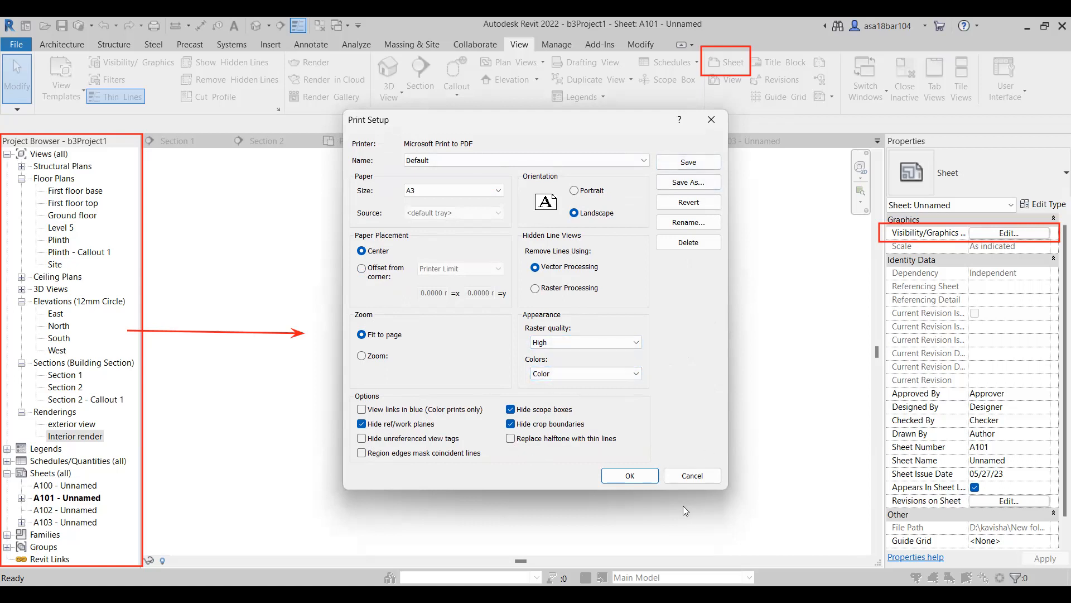
{"action": "left_click", "coordinate": [634, 479]}
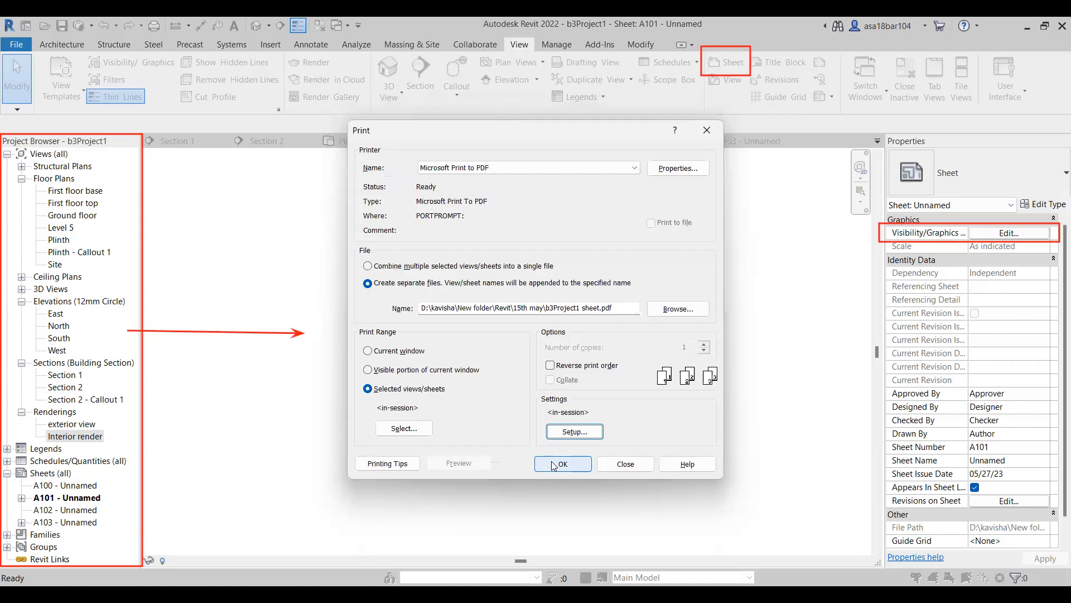
{"action": "left_click", "coordinate": [554, 465]}
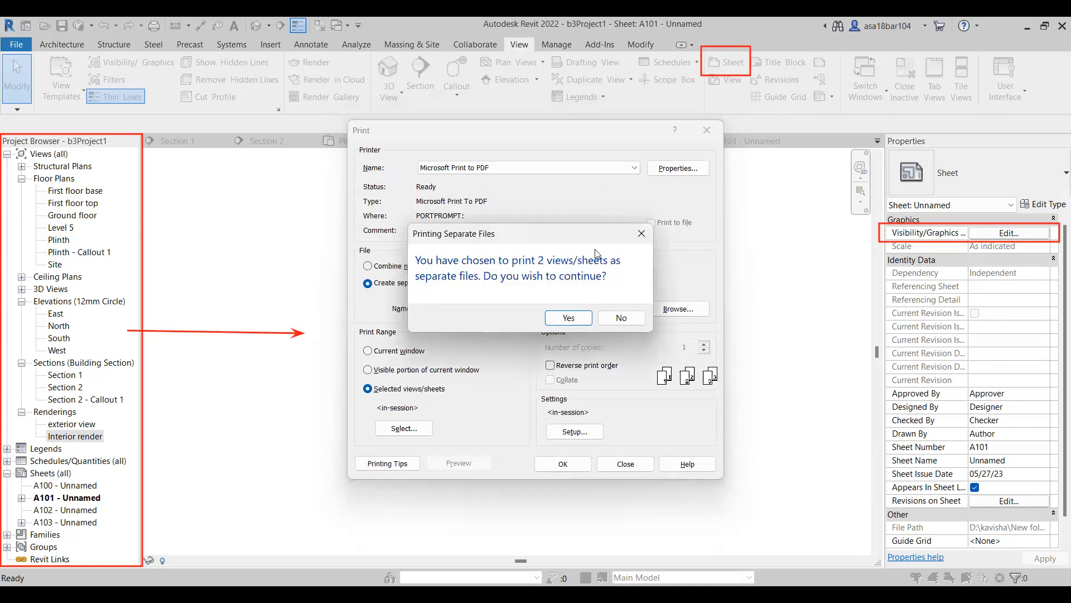
{"action": "left_click_drag", "start_coordinate": [558, 232], "coordinate": [700, 212]}
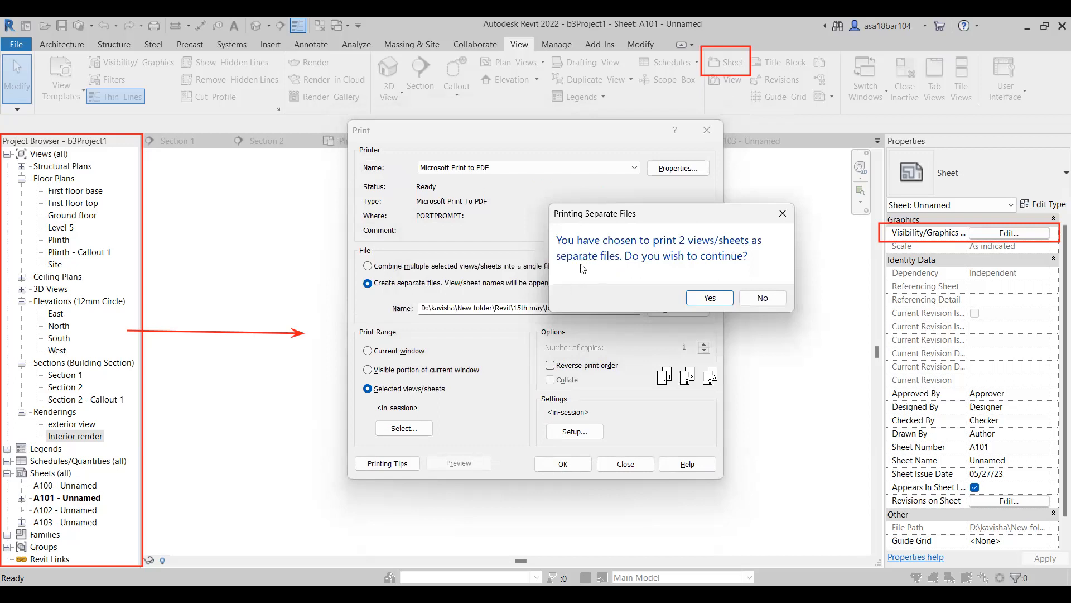
{"action": "left_click", "coordinate": [762, 299]}
Combine the selected sheets into a single file and start the PDF print.
{"action": "left_click", "coordinate": [367, 266]}
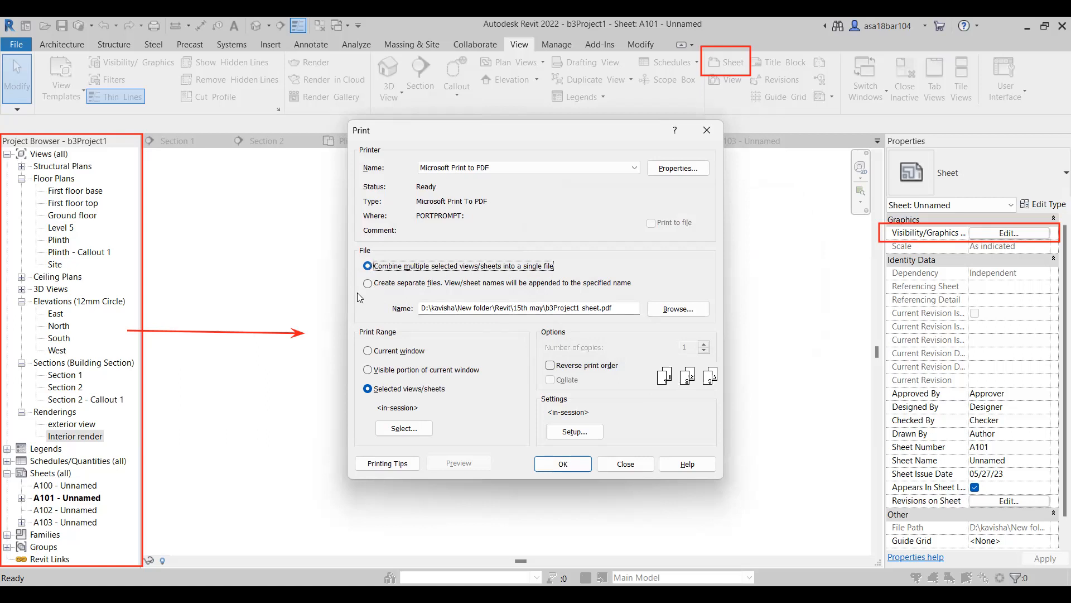
{"action": "left_click", "coordinate": [368, 284]}
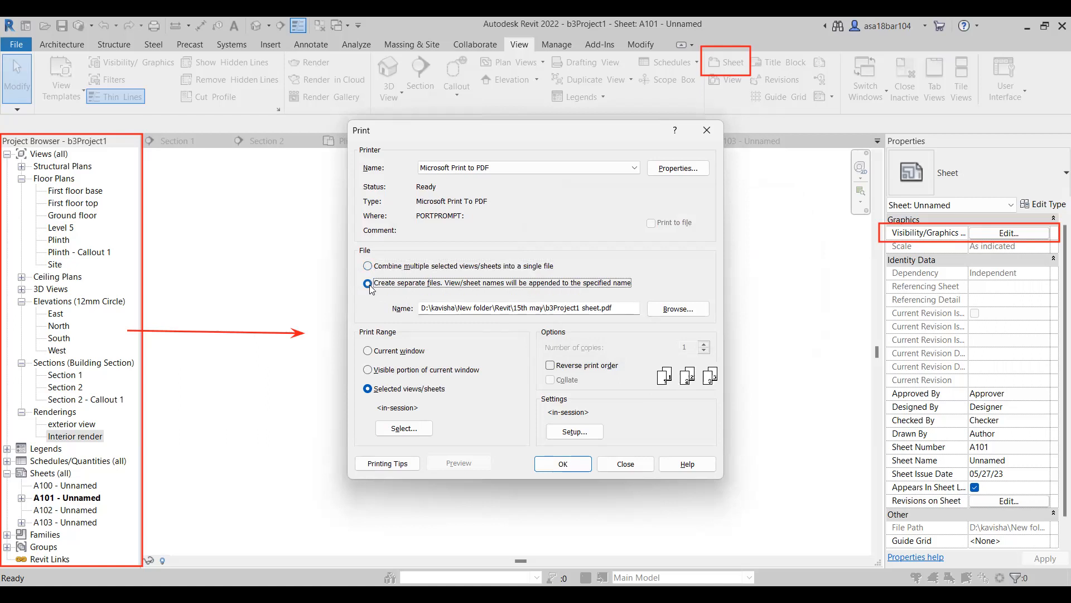
{"action": "left_click", "coordinate": [368, 266]}
{"action": "left_click", "coordinate": [557, 465]}
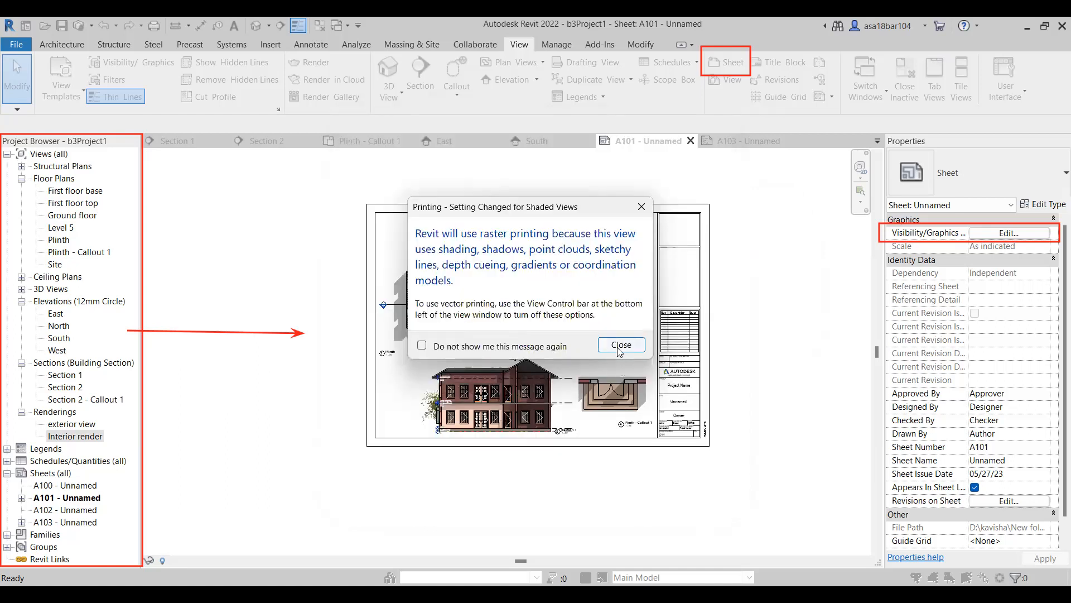
{"action": "left_click", "coordinate": [619, 348]}
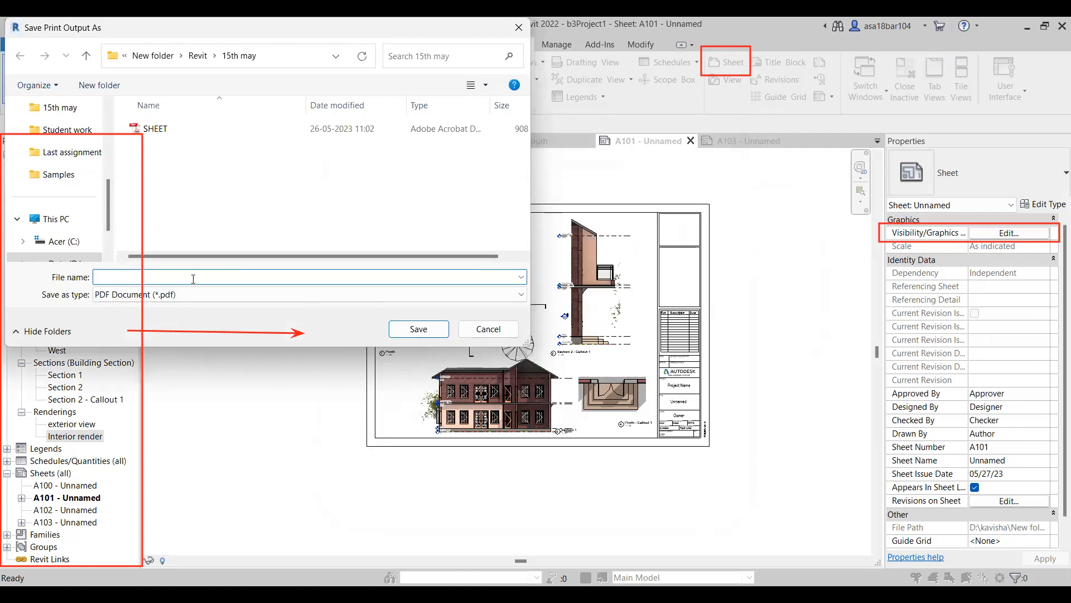
Save the print output as a PDF named "project sheet" in the 15th may folder.
{"action": "type", "text": "project sheet"}
{"action": "left_click", "coordinate": [406, 335]}
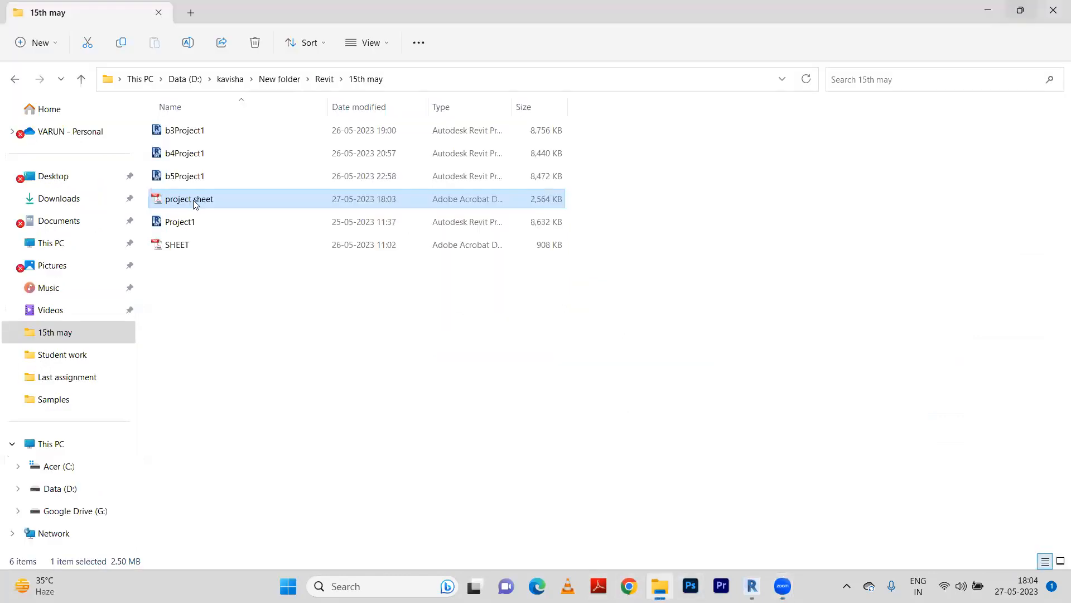
Open the project sheet PDF from the 15th may folder in Adobe Reader, review both pages, and close it.
{"action": "left_click", "coordinate": [194, 200]}
{"action": "left_click", "coordinate": [263, 200]}
{"action": "double_click", "coordinate": [263, 199]}
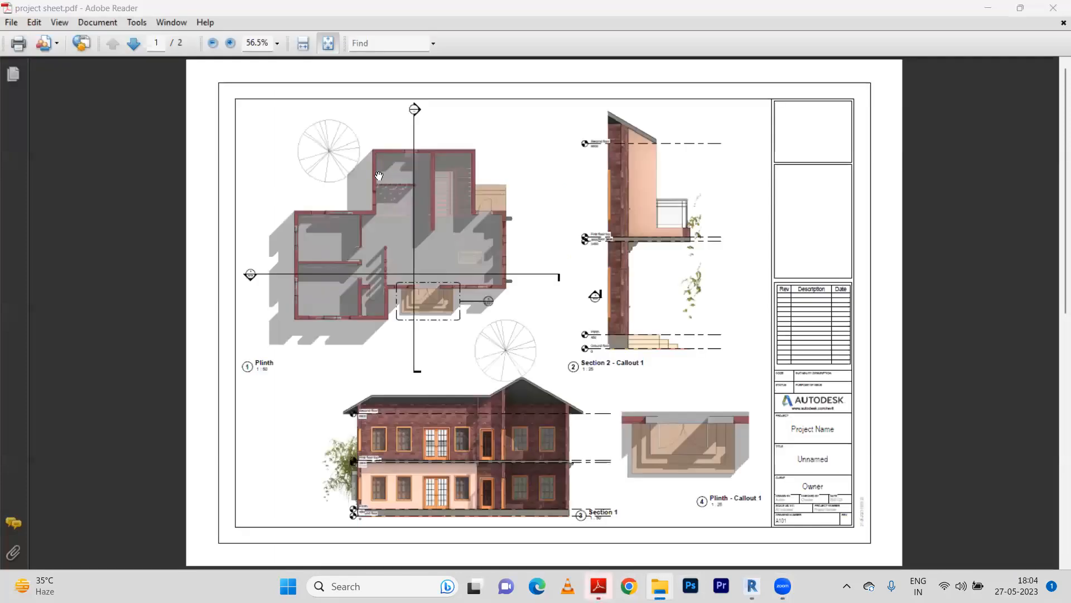
{"action": "scroll", "coordinate": [346, 229], "scroll_direction": "down", "scroll_amount": 1}
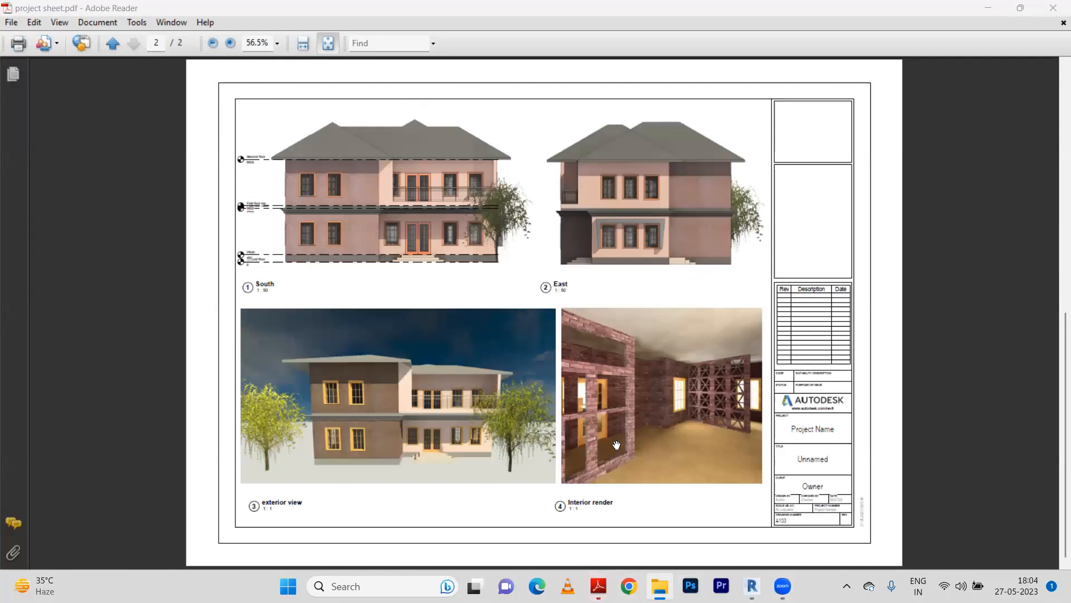
{"action": "scroll", "coordinate": [617, 445], "scroll_direction": "up", "scroll_amount": 1}
{"action": "scroll", "coordinate": [616, 445], "scroll_direction": "down", "scroll_amount": 1}
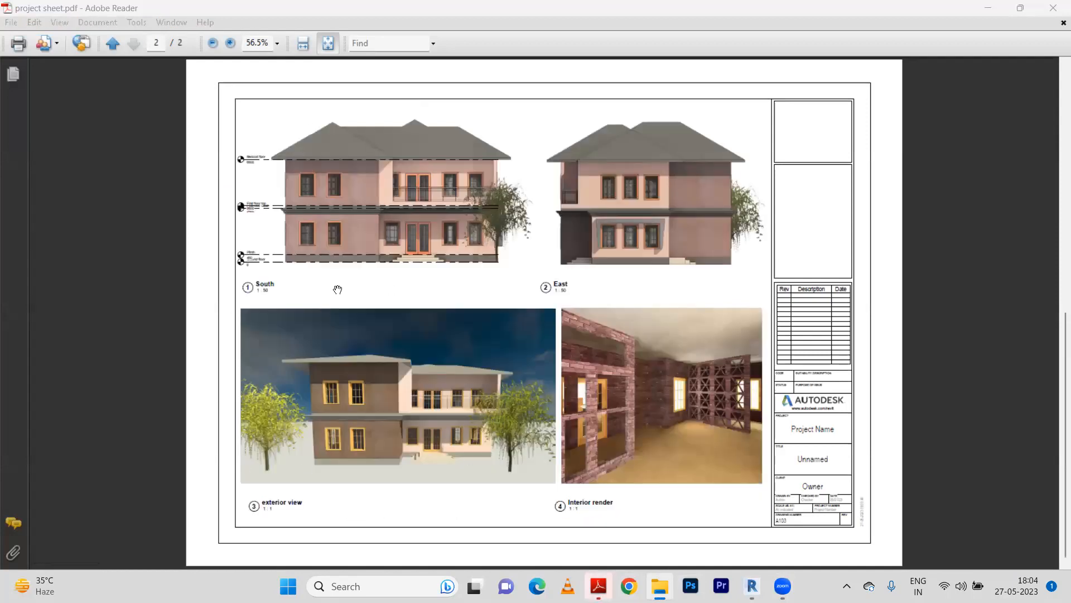
{"action": "scroll", "coordinate": [337, 289], "scroll_direction": "up", "scroll_amount": 1}
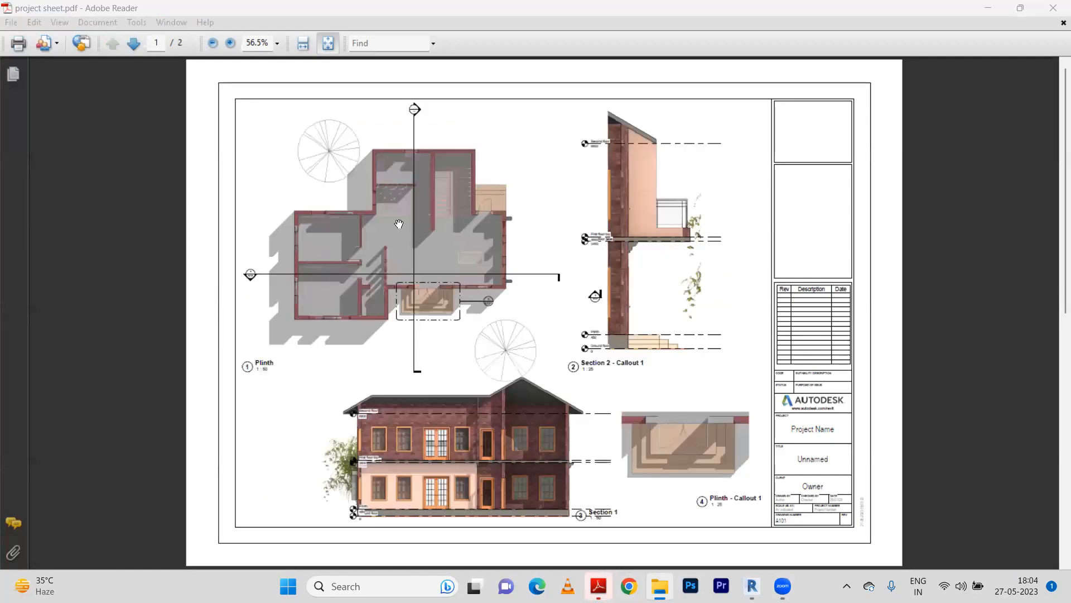
{"action": "left_click", "coordinate": [1055, 8]}
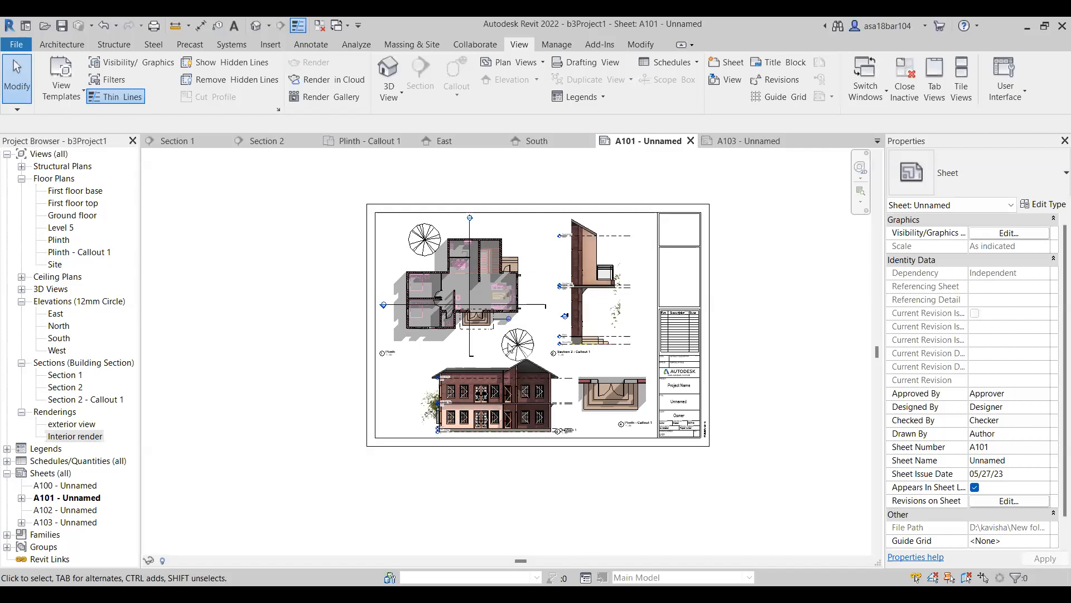
Review the print settings, including the view/sheet set and the print setup, and close them without printing.
{"action": "scroll", "coordinate": [509, 347], "scroll_direction": "up", "scroll_amount": 1}
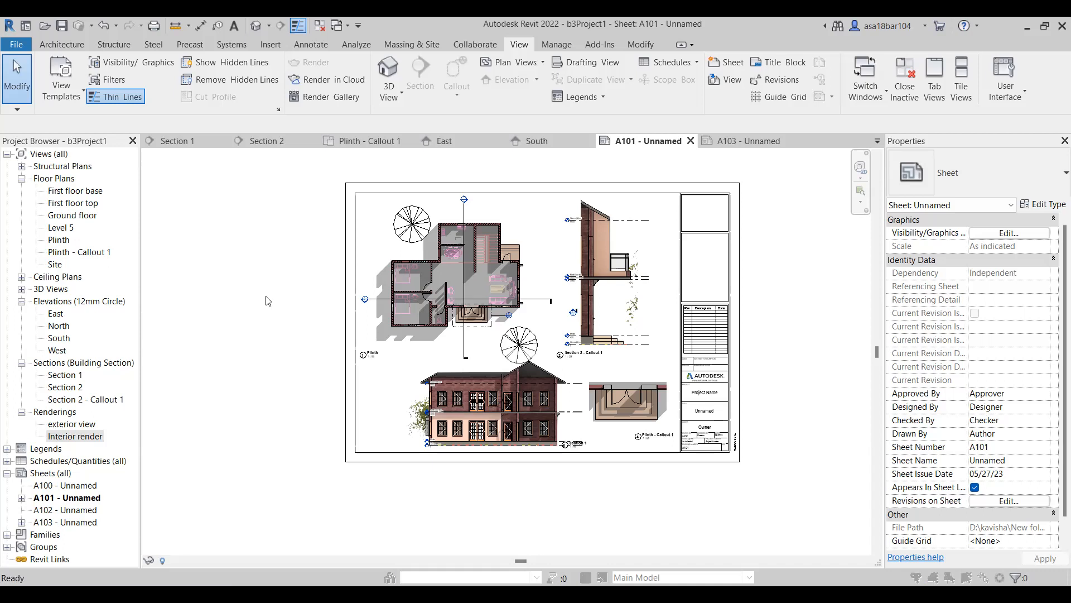
{"action": "key", "text": "ctrl+p"}
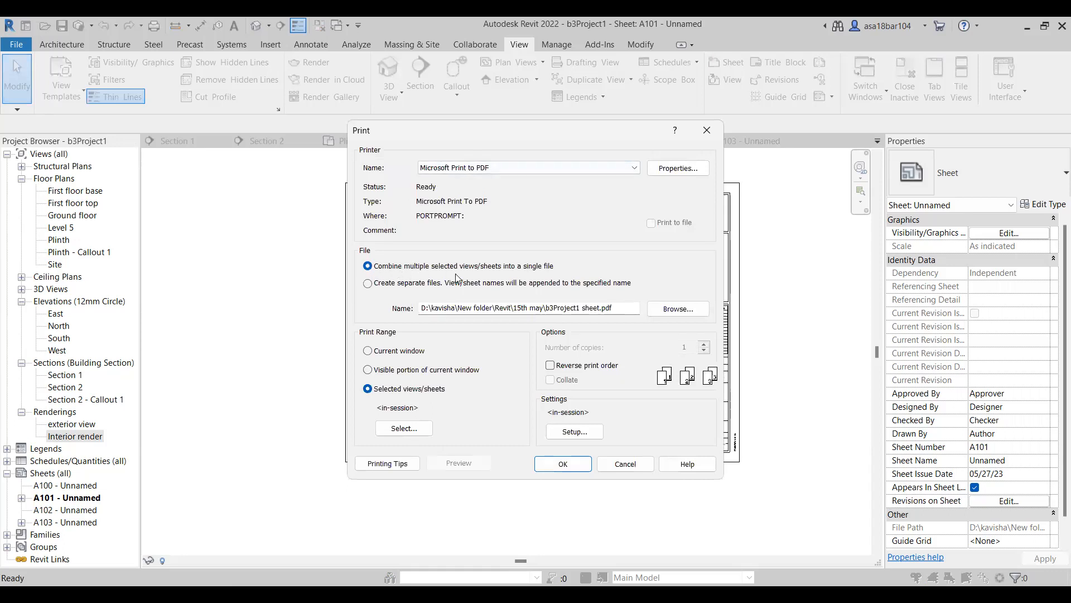
{"action": "left_click", "coordinate": [409, 428]}
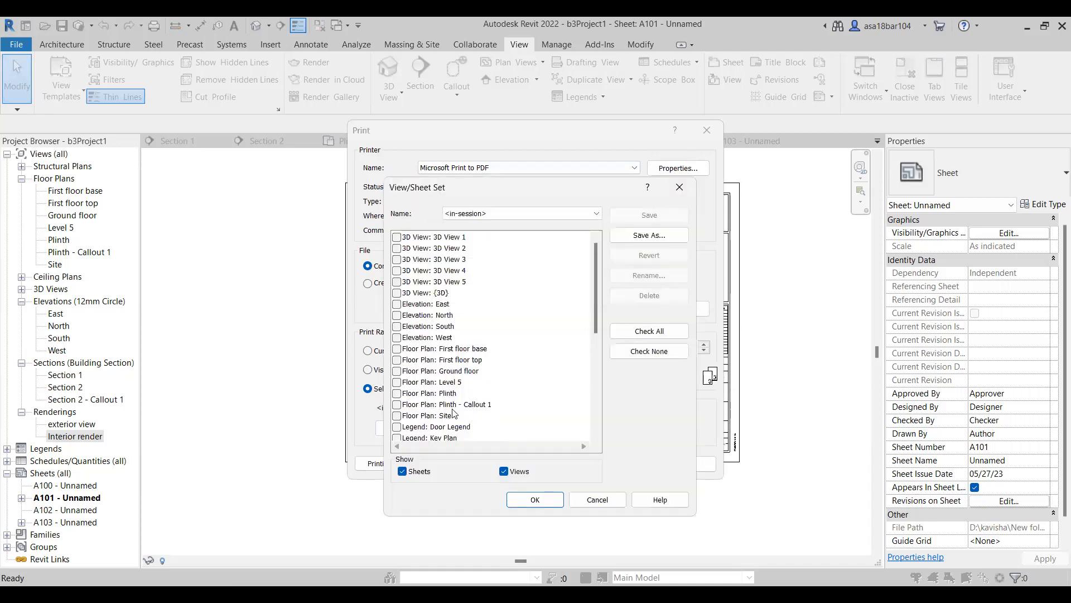
{"action": "left_click", "coordinate": [599, 500]}
{"action": "left_click", "coordinate": [574, 431]}
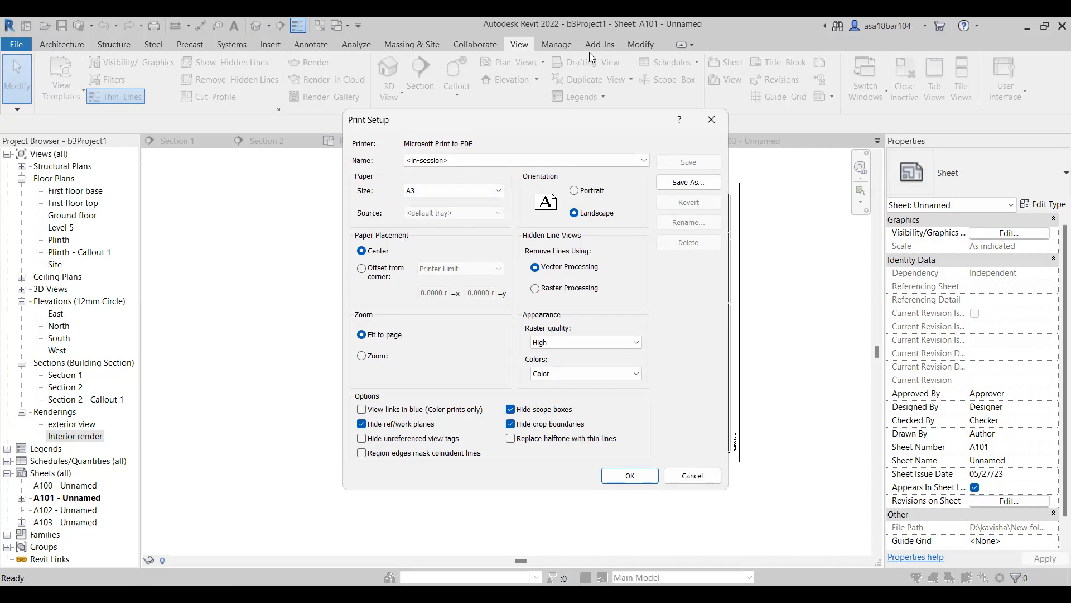
{"action": "left_click", "coordinate": [692, 475]}
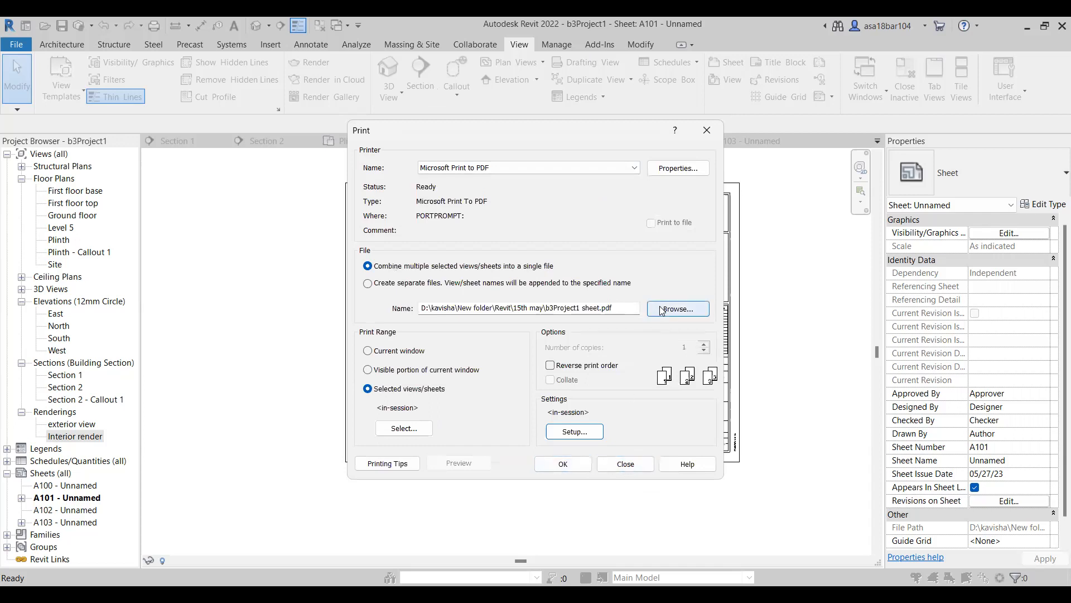
{"action": "left_click", "coordinate": [621, 464]}
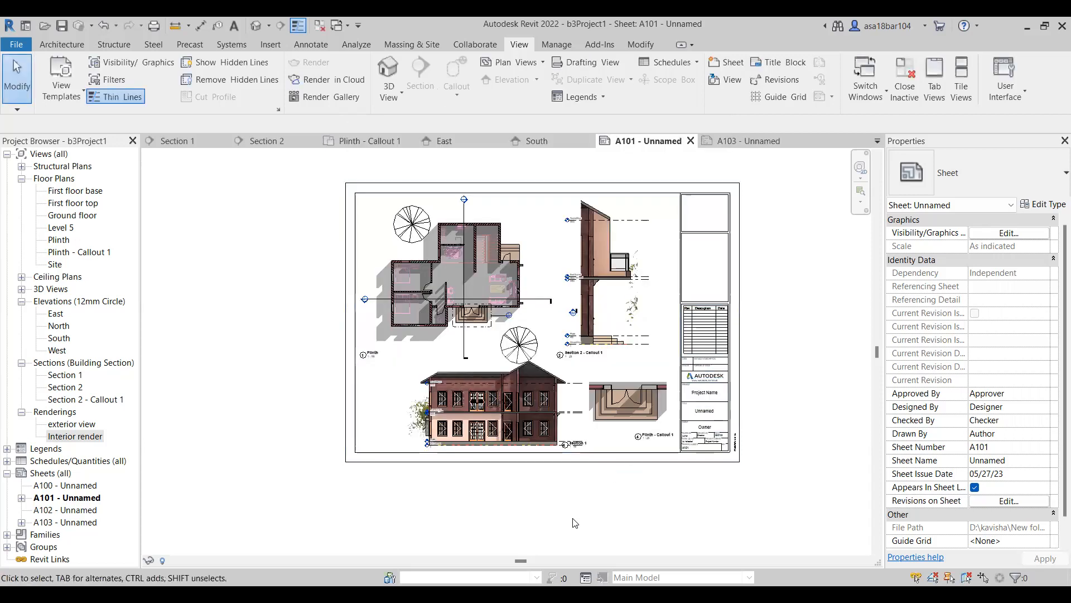
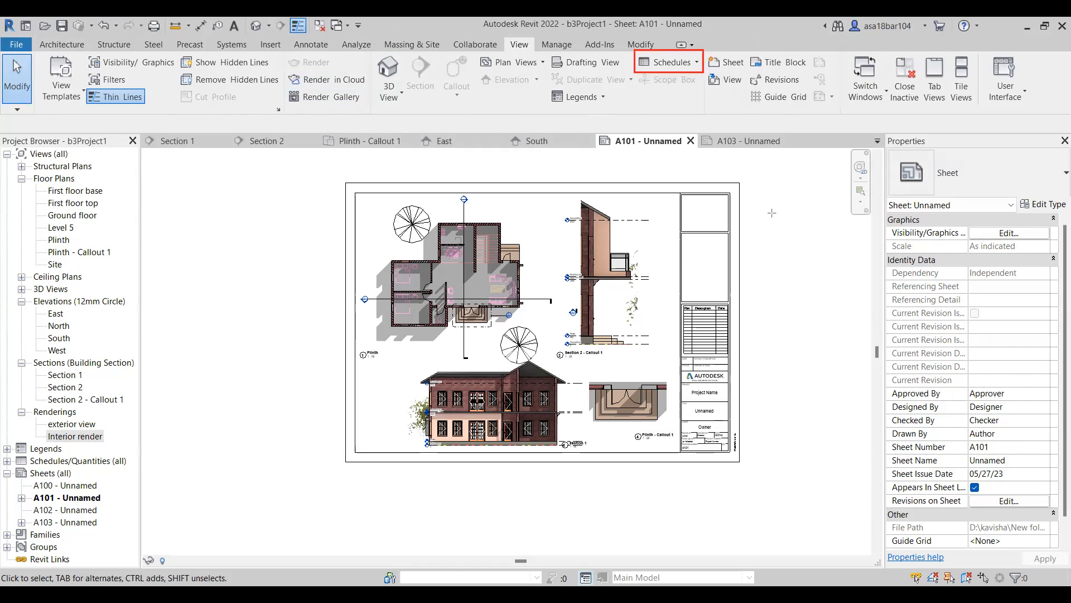
Create a new schedule of building components for the Doors category in the New Construction phase.
{"action": "left_click", "coordinate": [690, 61]}
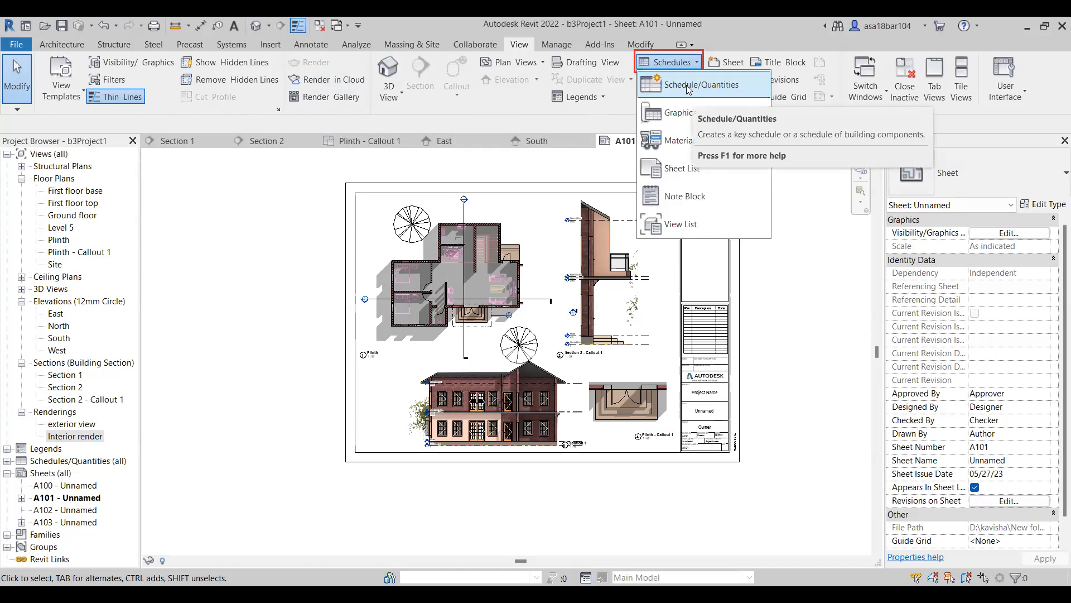
{"action": "left_click", "coordinate": [690, 87]}
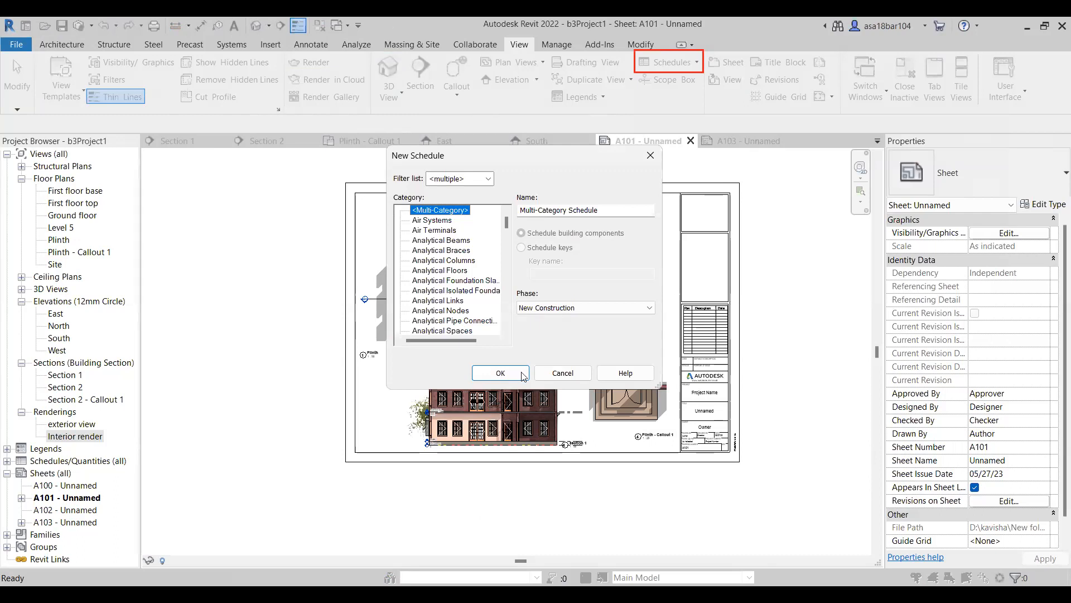
{"action": "scroll", "coordinate": [449, 282], "scroll_direction": "down", "scroll_amount": 2}
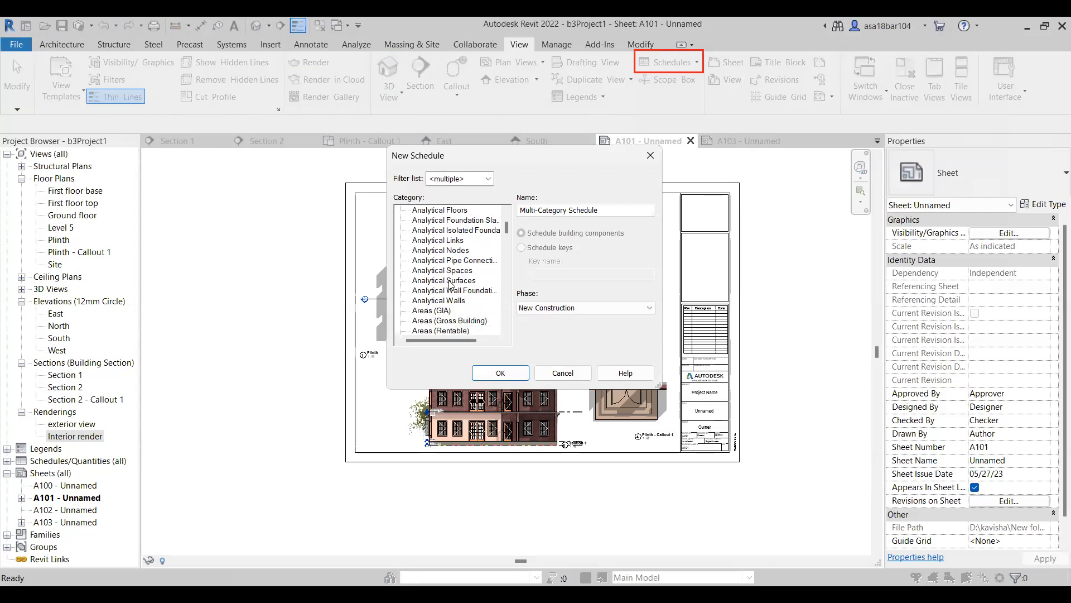
{"action": "scroll", "coordinate": [451, 283], "scroll_direction": "down", "scroll_amount": 4}
{"action": "scroll", "coordinate": [451, 283], "scroll_direction": "down", "scroll_amount": 3}
{"action": "left_click", "coordinate": [422, 310]}
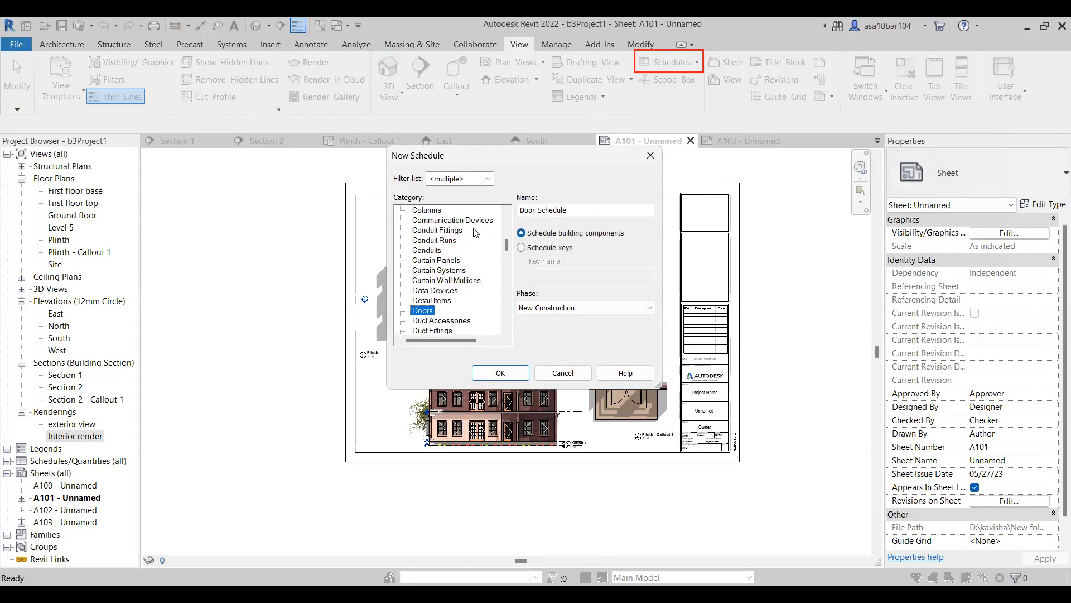
{"action": "left_click", "coordinate": [496, 373]}
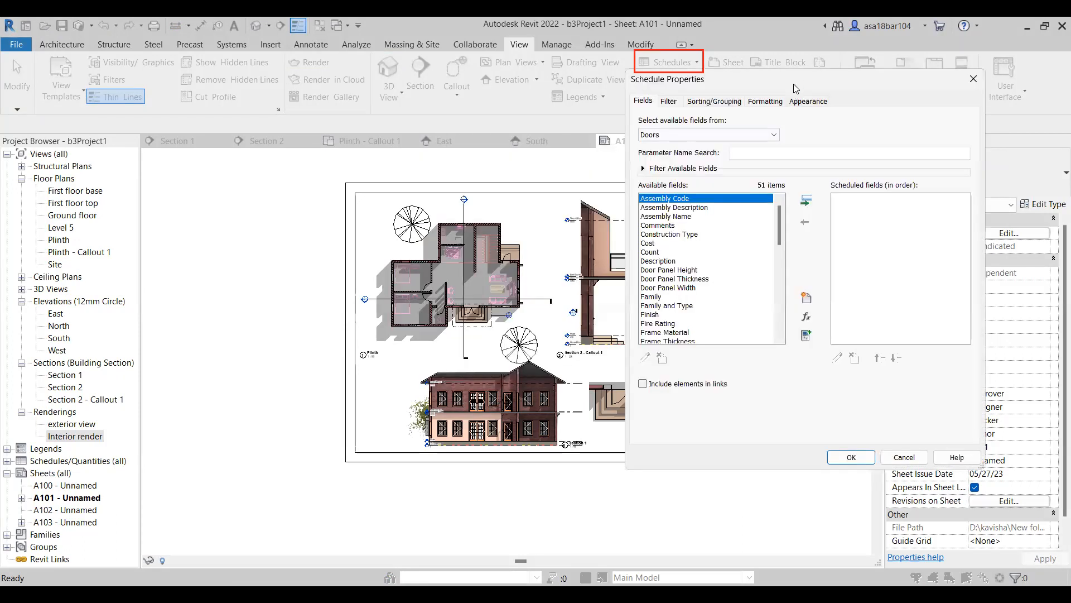
Add the Family and Type and Count fields to the door schedule.
{"action": "left_click_drag", "start_coordinate": [794, 84], "coordinate": [534, 141]}
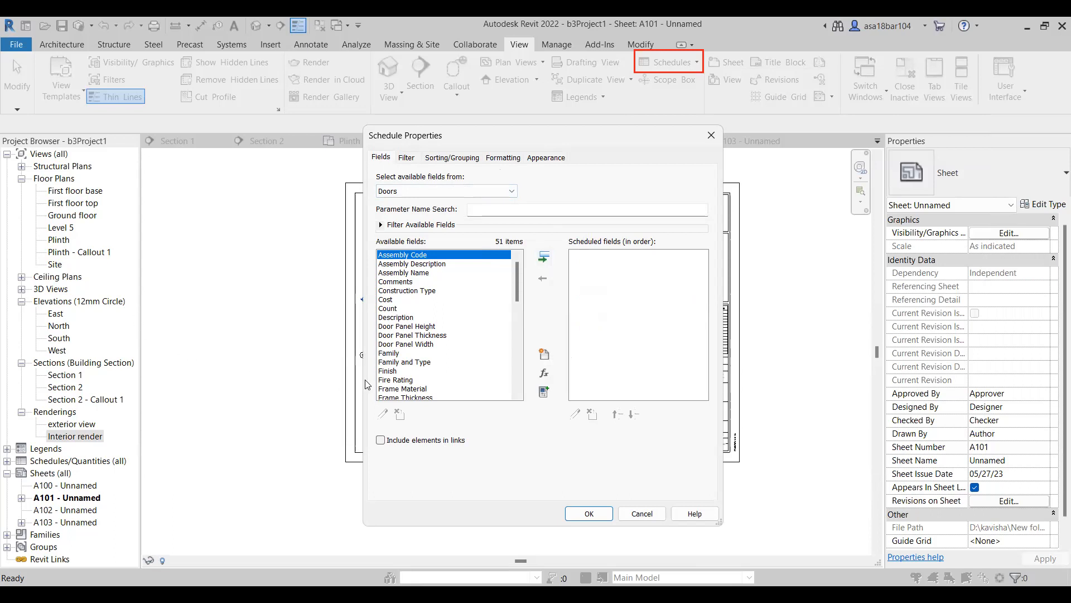
{"action": "left_click", "coordinate": [390, 370]}
{"action": "left_click", "coordinate": [390, 362]}
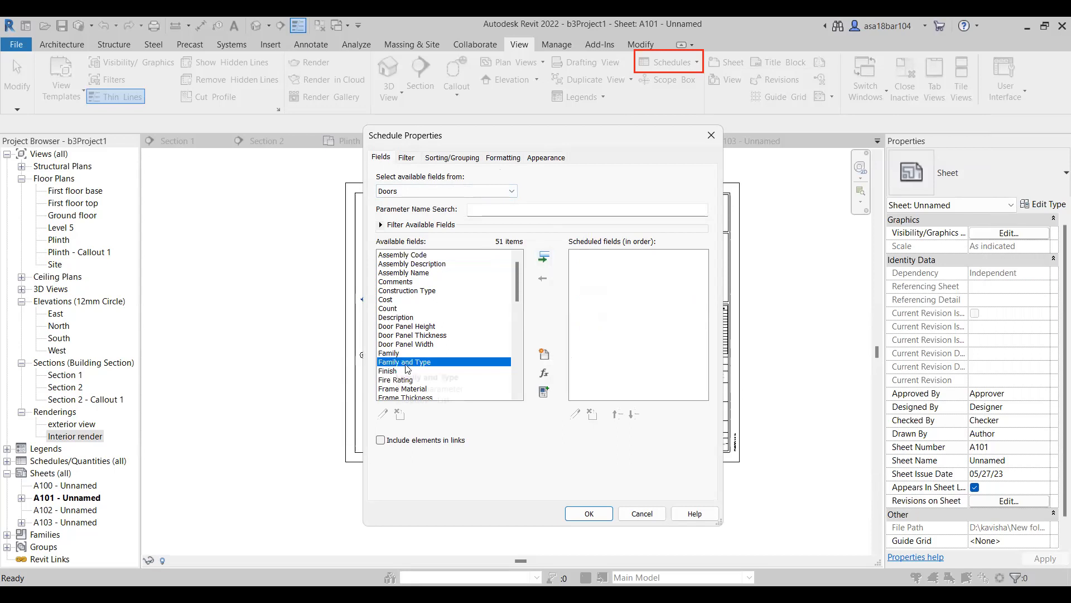
{"action": "left_click", "coordinate": [545, 260]}
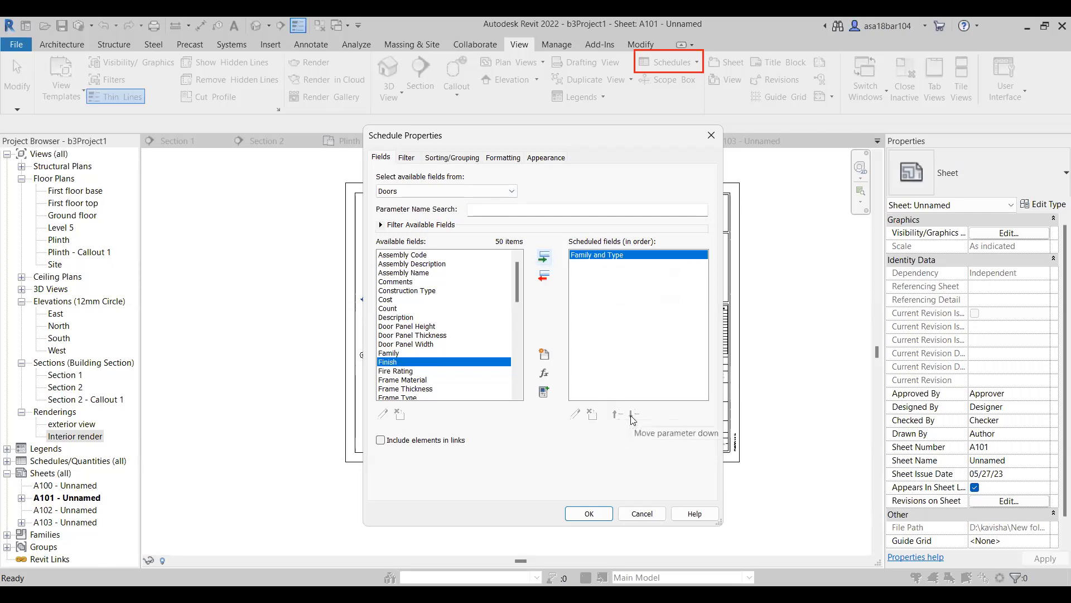
{"action": "left_click", "coordinate": [397, 308]}
{"action": "left_click", "coordinate": [543, 261]}
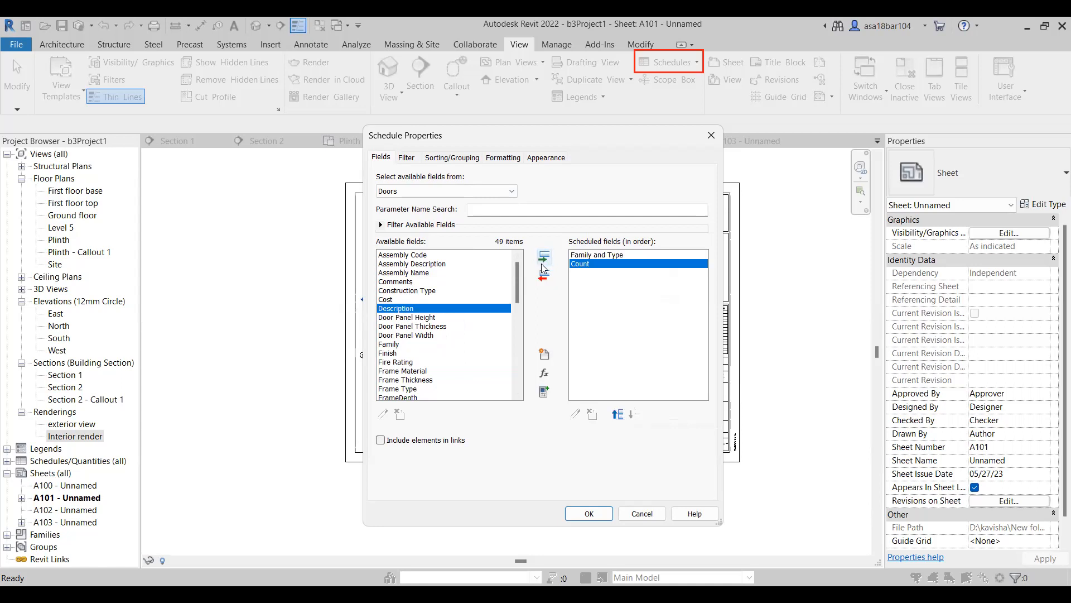
Add the Height and Width fields to the door schedule after Count.
{"action": "scroll", "coordinate": [437, 285], "scroll_direction": "down", "scroll_amount": 5}
{"action": "scroll", "coordinate": [424, 304], "scroll_direction": "down", "scroll_amount": 2}
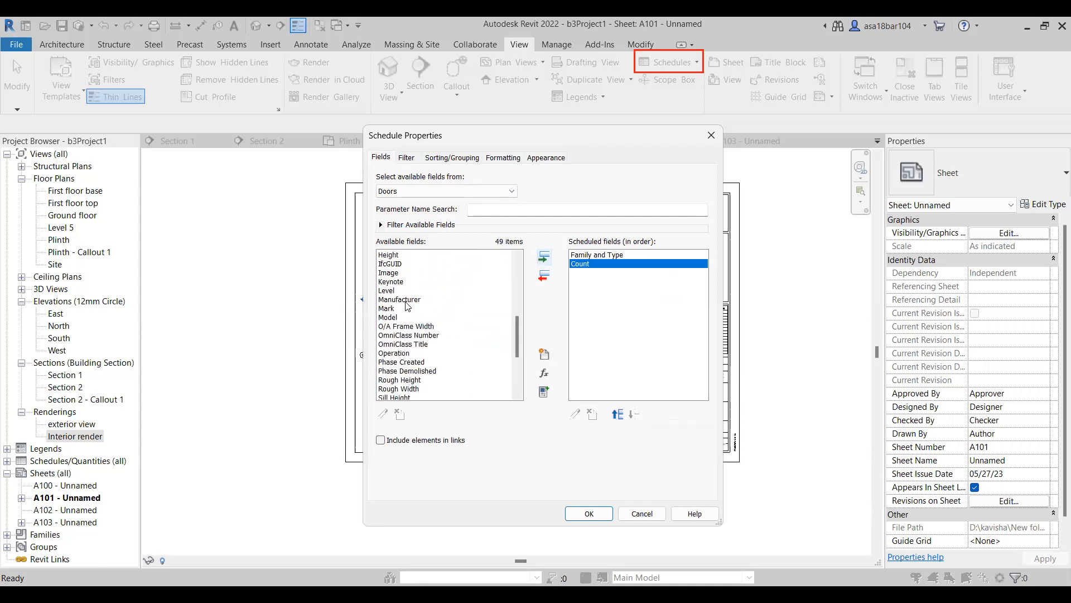
{"action": "left_click", "coordinate": [397, 282]}
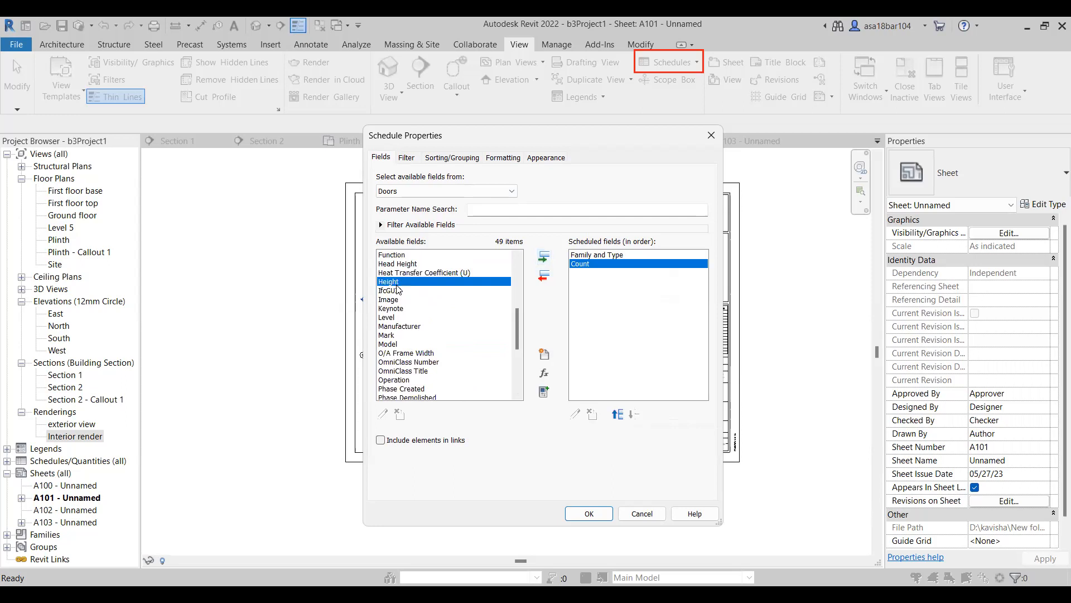
{"action": "left_click", "coordinate": [544, 257]}
{"action": "scroll", "coordinate": [438, 361], "scroll_direction": "down", "scroll_amount": 5}
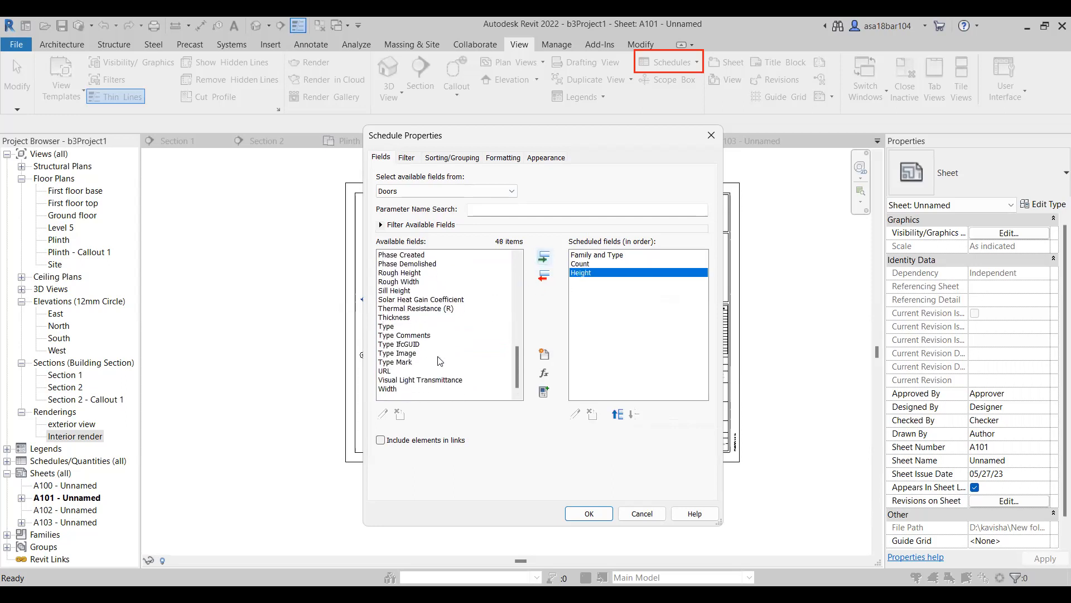
{"action": "left_click", "coordinate": [400, 389]}
{"action": "left_click", "coordinate": [545, 257]}
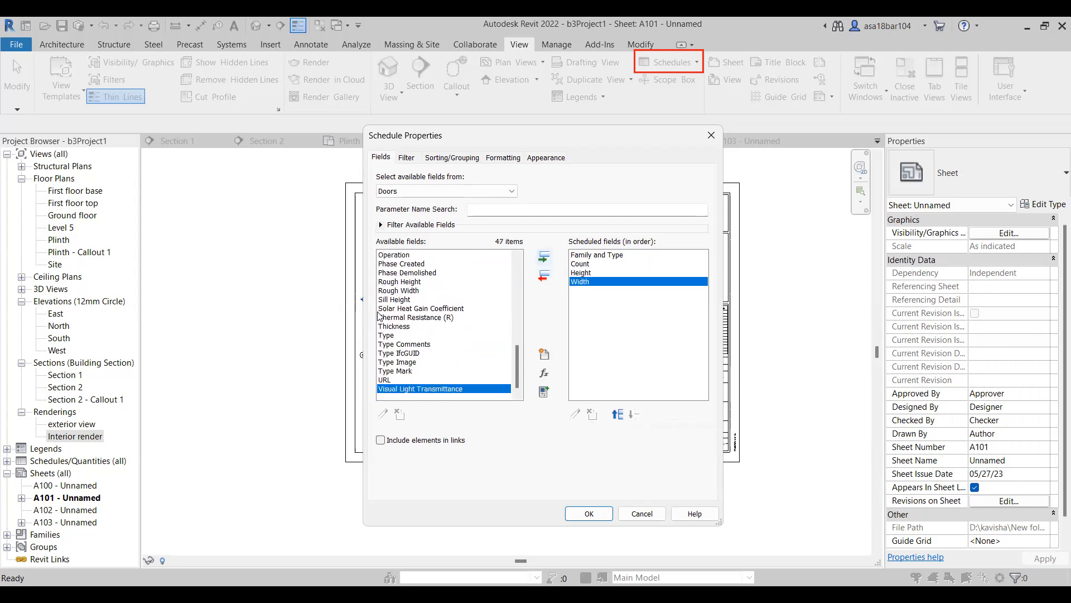
Add the Cost field as the last scheduled field and generate the door schedule.
{"action": "scroll", "coordinate": [399, 330], "scroll_direction": "up", "scroll_amount": 6}
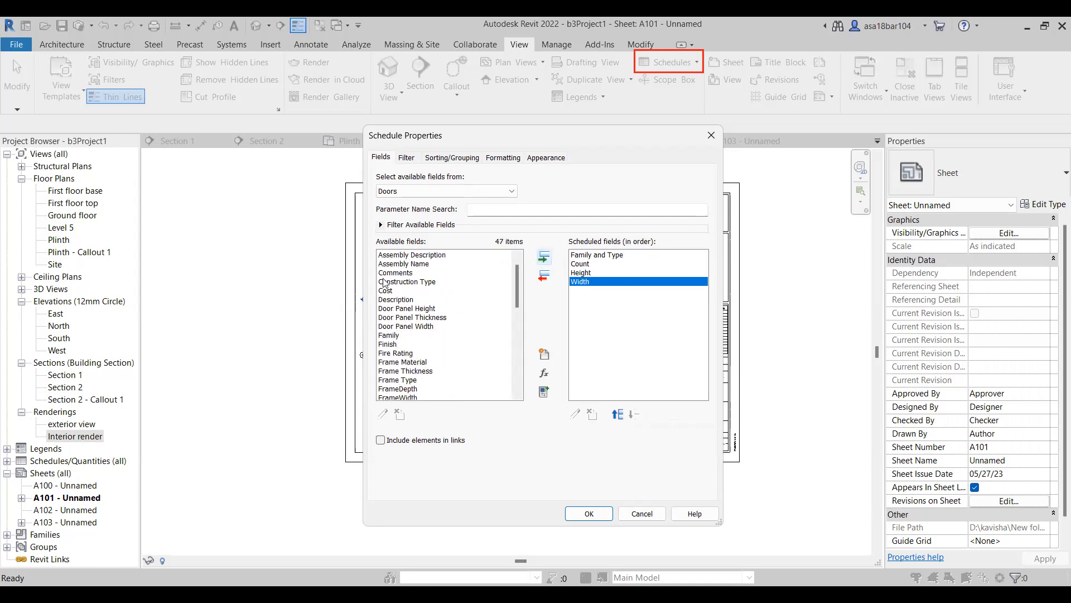
{"action": "left_click", "coordinate": [507, 290]}
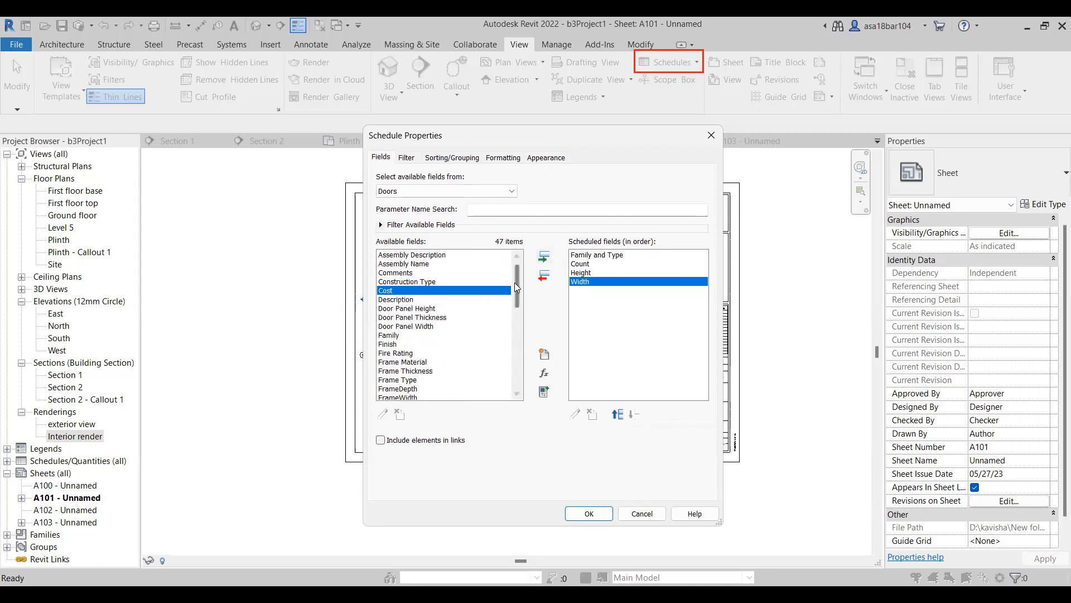
{"action": "left_click", "coordinate": [545, 257]}
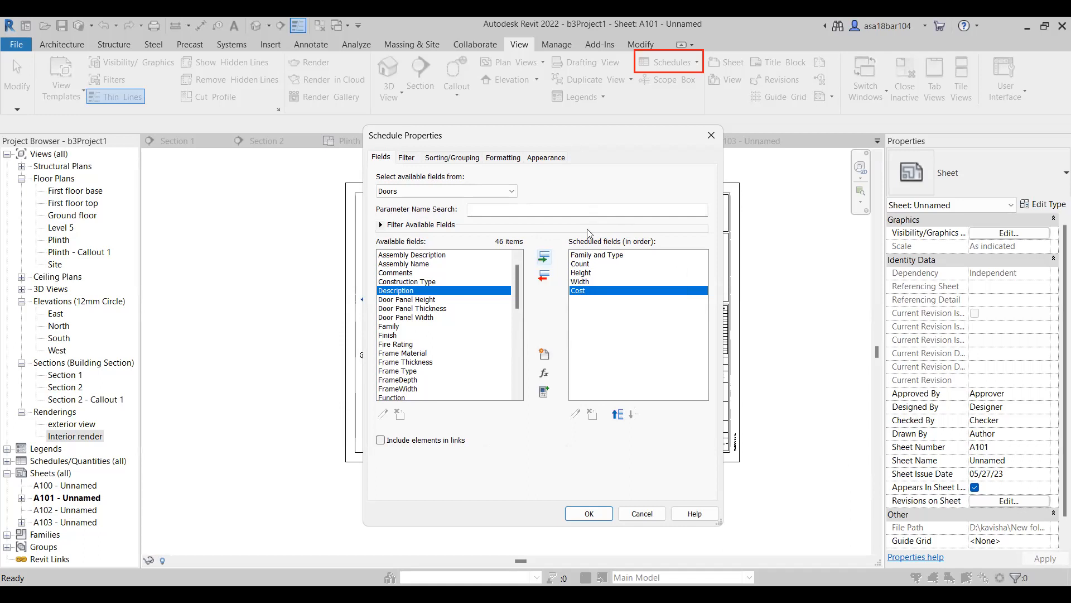
{"action": "left_click", "coordinate": [591, 513]}
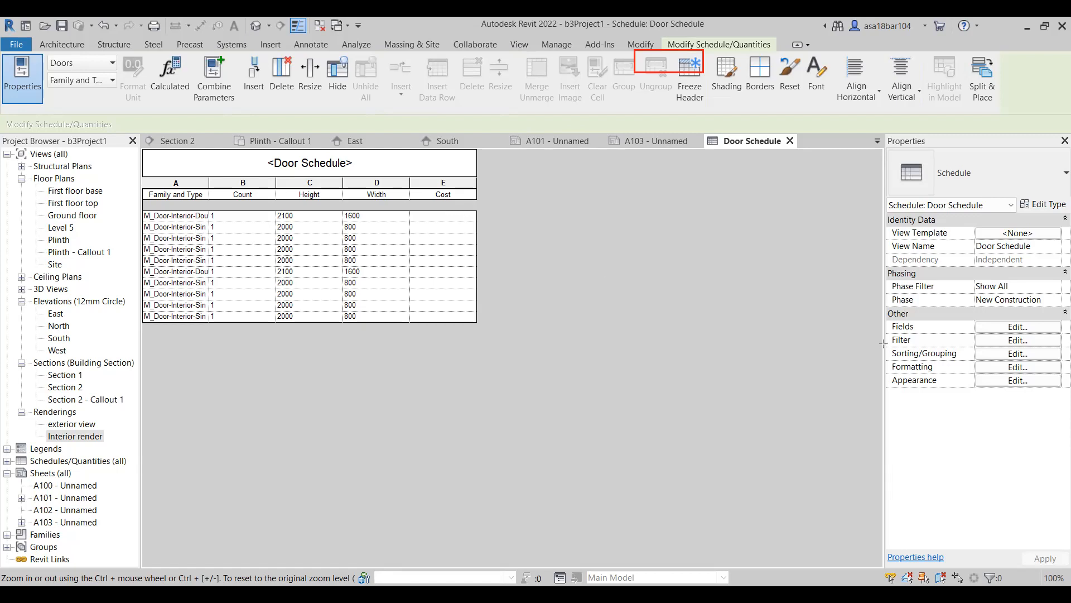
Sort the door schedule by Family and Type, with a header, a title, count and totals footer, and a blank line for each group.
{"action": "mouse_move", "coordinate": [879, 343]}
{"action": "left_mouse_down"}
{"action": "mouse_move", "coordinate": [946, 375]}
{"action": "mouse_move", "coordinate": [1069, 385]}
{"action": "mouse_move", "coordinate": [1063, 374]}
{"action": "left_mouse_up"}
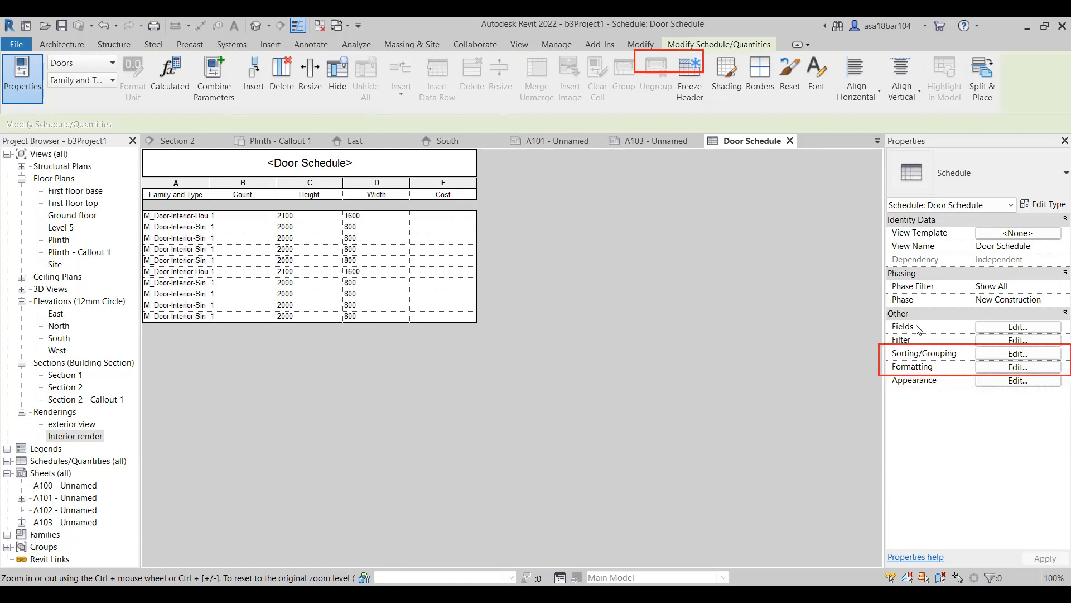
{"action": "left_click", "coordinate": [1018, 354]}
{"action": "left_click", "coordinate": [462, 180]}
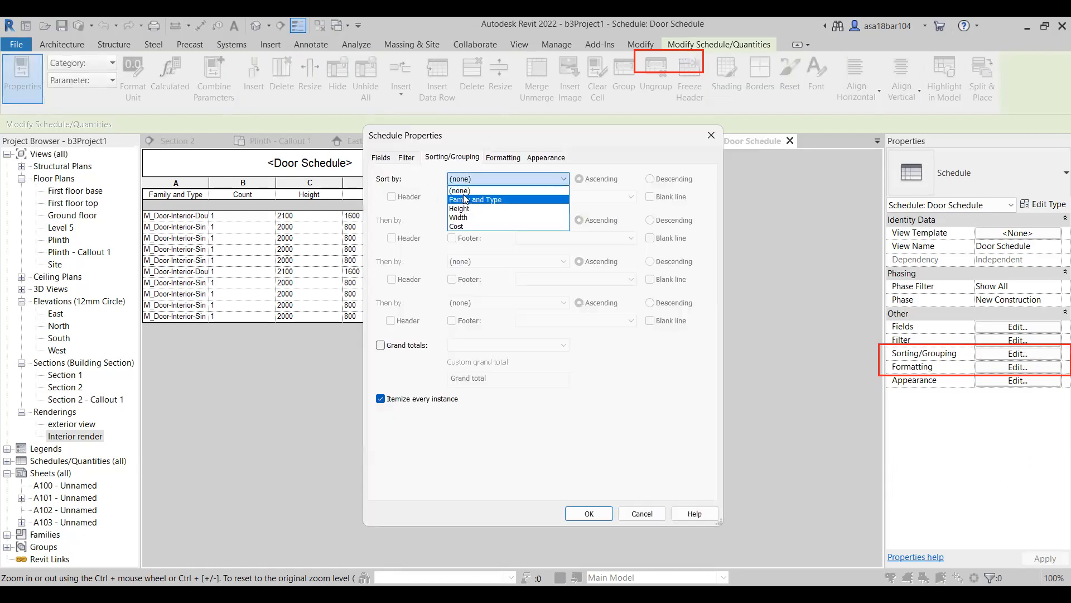
{"action": "left_click", "coordinate": [465, 199]}
{"action": "left_click", "coordinate": [391, 197]}
{"action": "left_click", "coordinate": [452, 197]}
{"action": "left_click", "coordinate": [650, 197]}
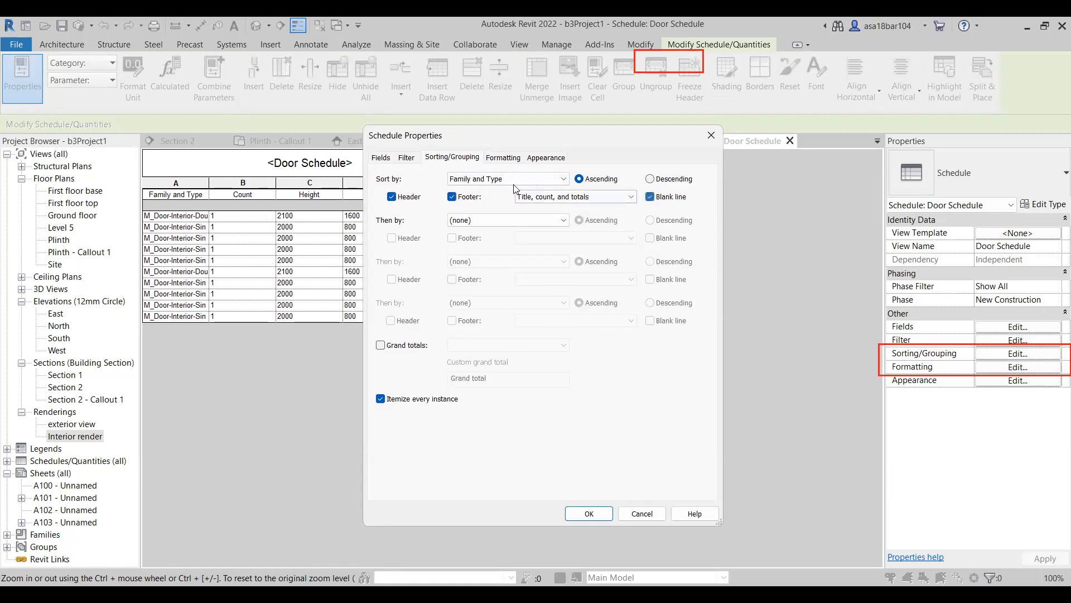
{"action": "left_click", "coordinate": [591, 514]}
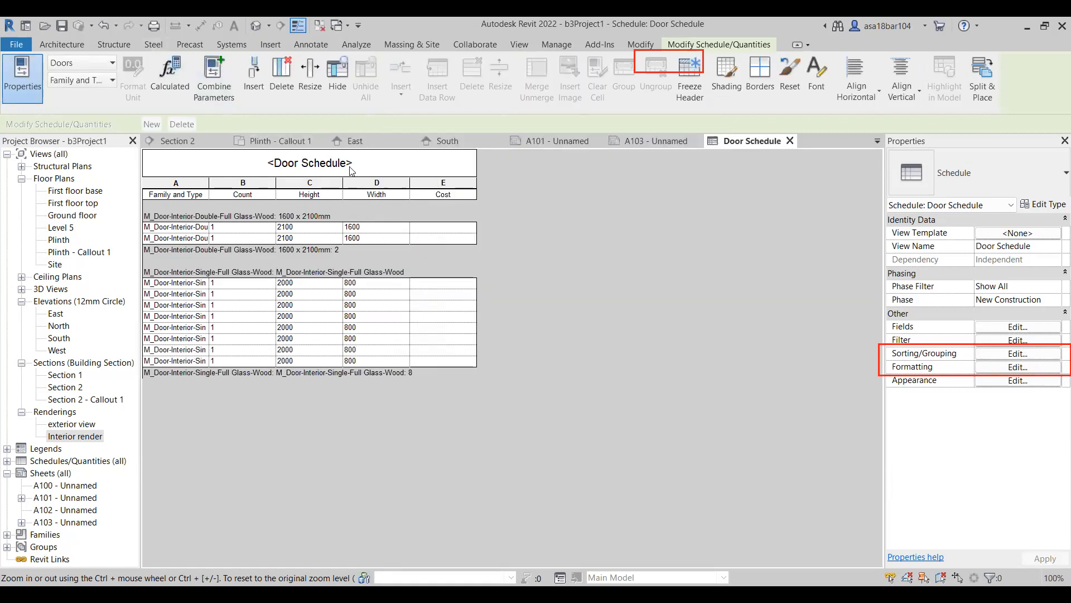
Widen the Family and Type column of the door schedule to fit the full door type names.
{"action": "left_click_drag", "start_coordinate": [210, 180], "coordinate": [422, 183]}
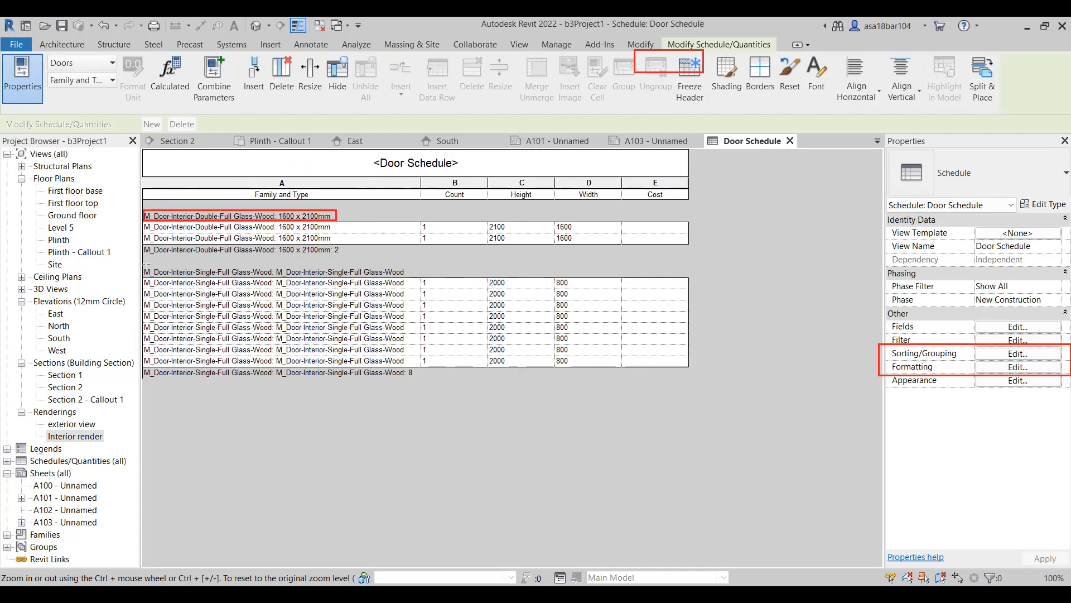
{"action": "mouse_move", "coordinate": [141, 266]}
{"action": "left_mouse_down"}
{"action": "mouse_move", "coordinate": [161, 278]}
{"action": "mouse_move", "coordinate": [417, 277]}
{"action": "left_mouse_up"}
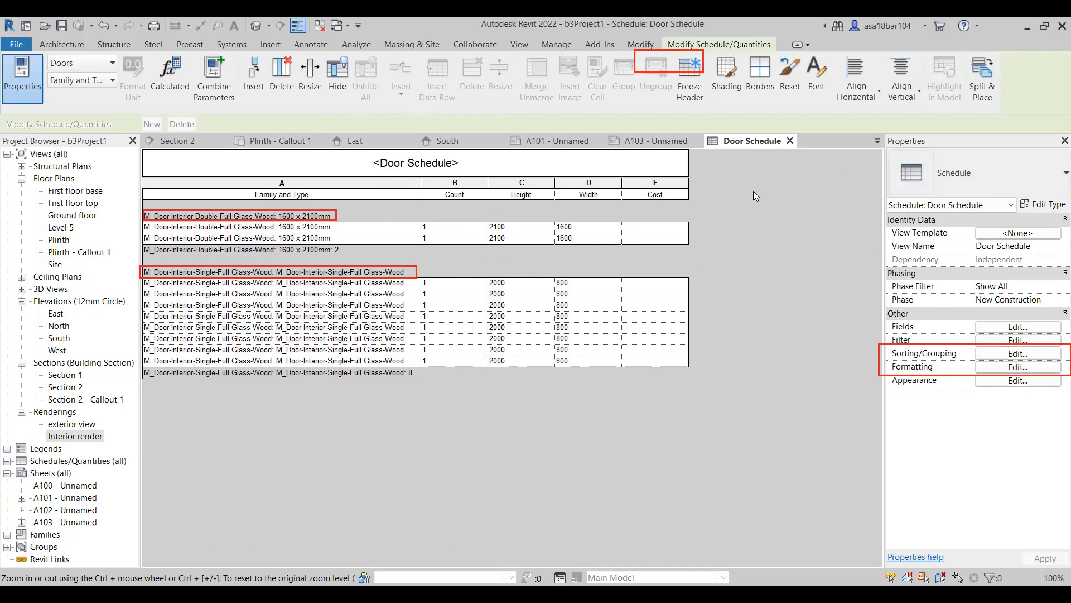
{"action": "left_click", "coordinate": [1002, 367]}
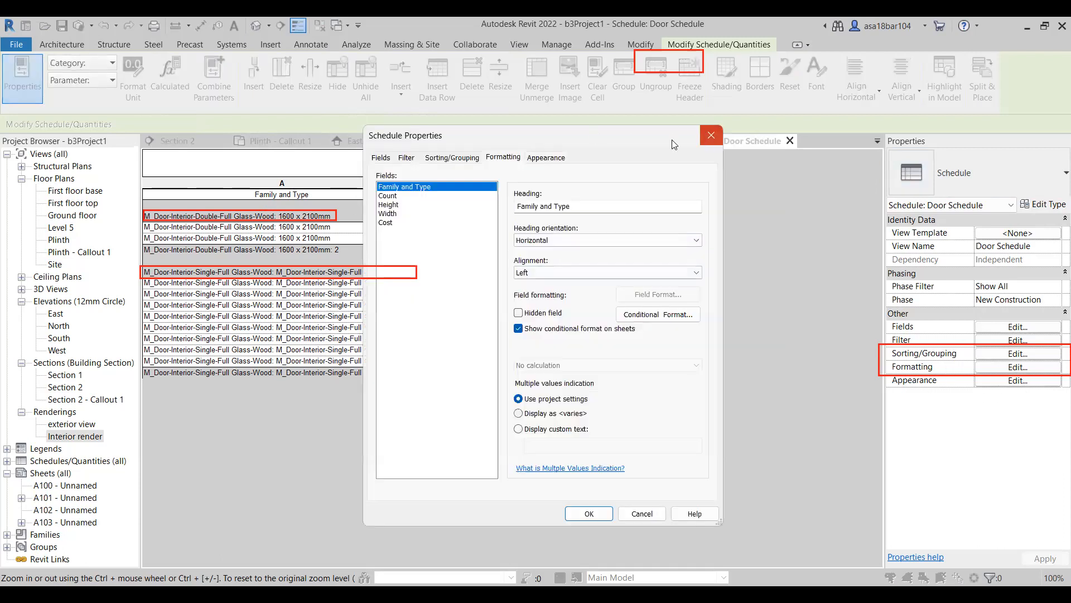
{"action": "left_click", "coordinate": [712, 129]}
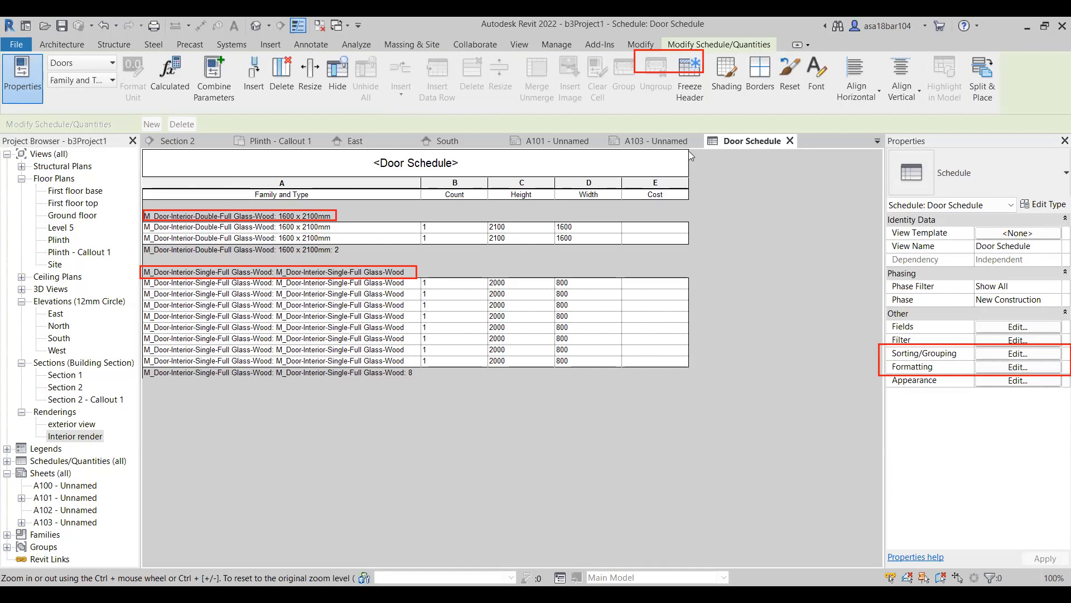
Set the cost of the double full glass-wood door to 600 and apply it to all elements of that type.
{"action": "left_click", "coordinate": [639, 227]}
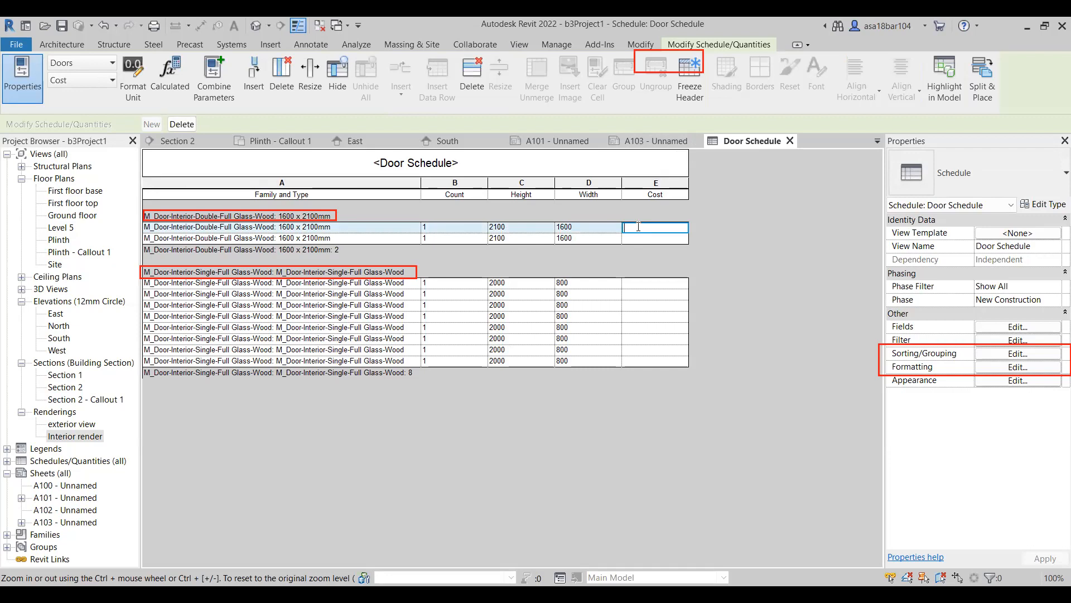
{"action": "type", "text": "600"}
{"action": "key", "text": "Return"}
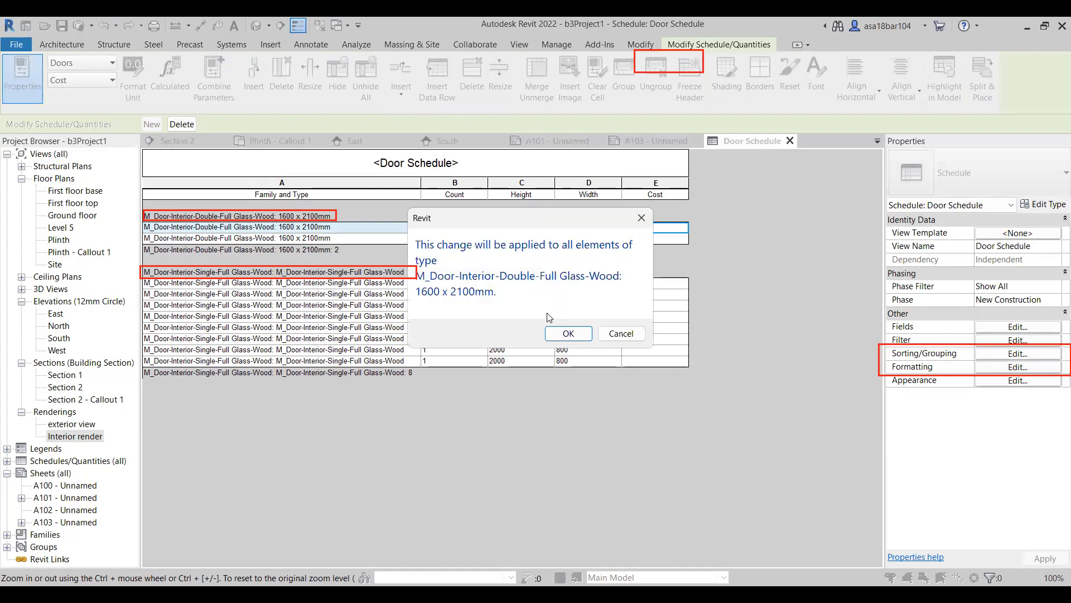
{"action": "left_click", "coordinate": [568, 334]}
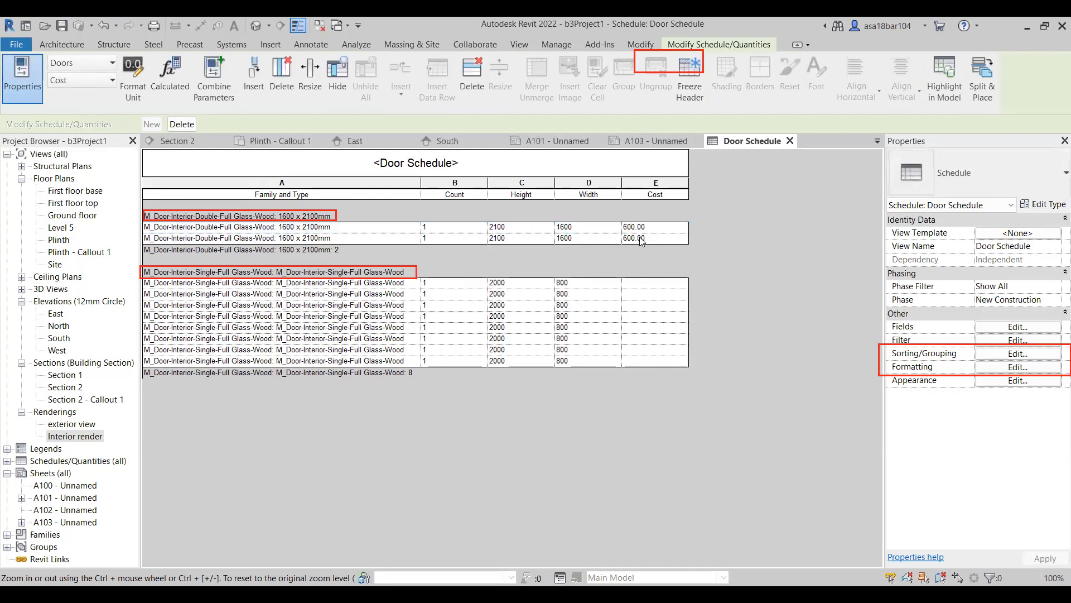
Set the cost of the single full glass-wood door to 430 and apply it to all elements of that type.
{"action": "left_click", "coordinate": [635, 284]}
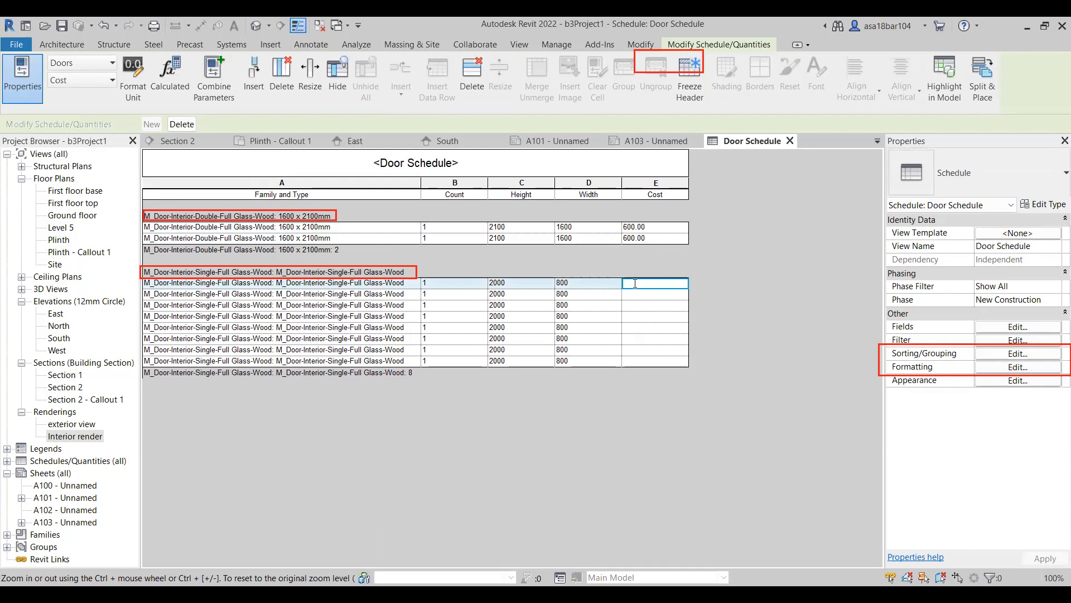
{"action": "type", "text": "430"}
{"action": "left_click", "coordinate": [680, 256]}
{"action": "left_click", "coordinate": [566, 322]}
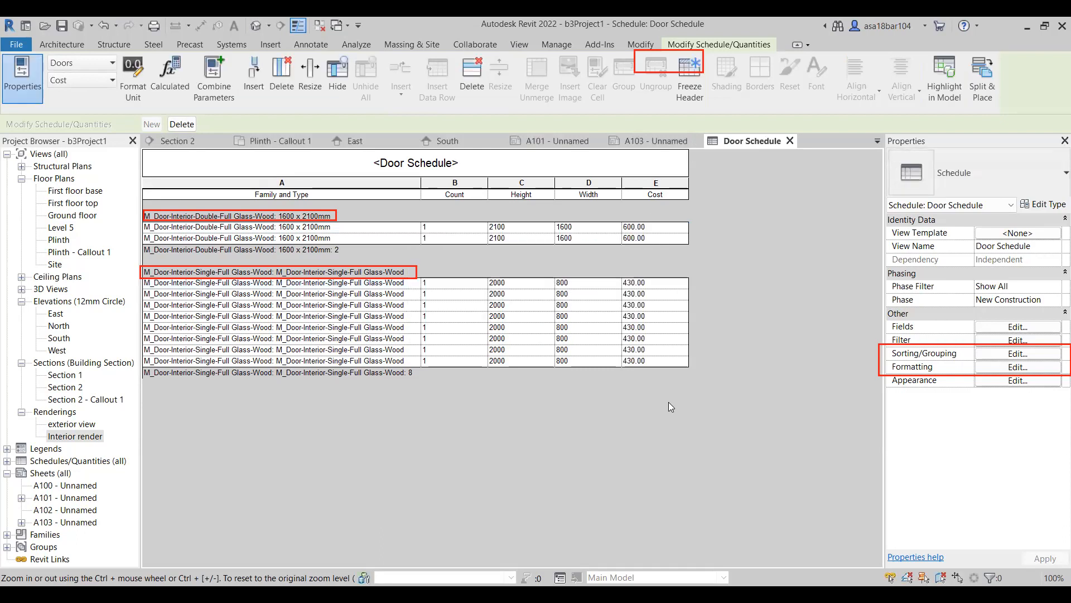
Format the Count, Height, Width and Cost fields of the door schedule with center alignment and calculated totals.
{"action": "left_click", "coordinate": [996, 368]}
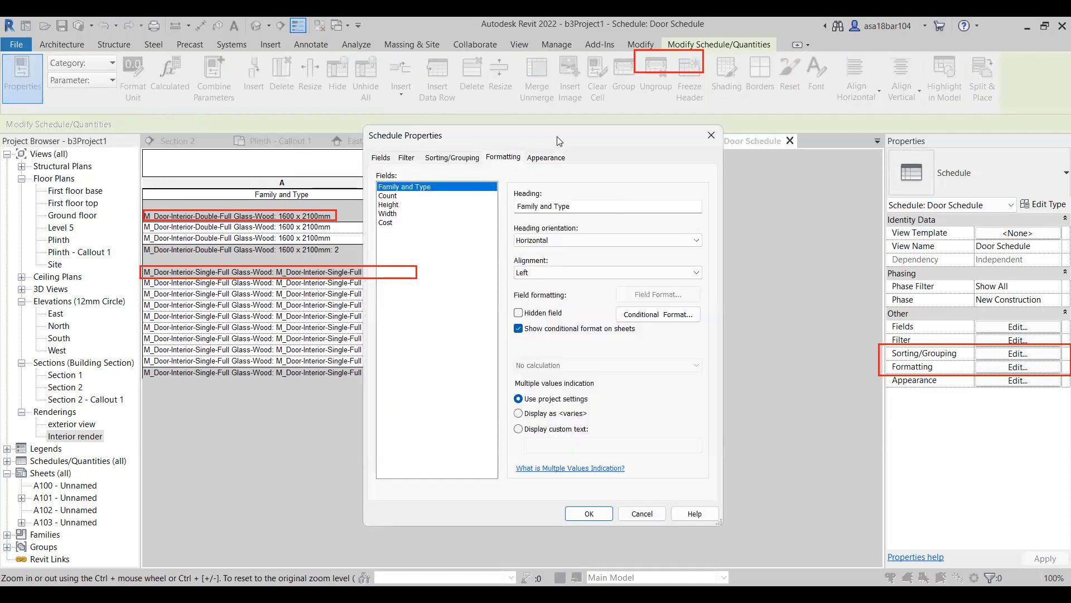
{"action": "left_click", "coordinate": [555, 192]}
{"action": "left_click_drag", "start_coordinate": [555, 194], "coordinate": [556, 213]}
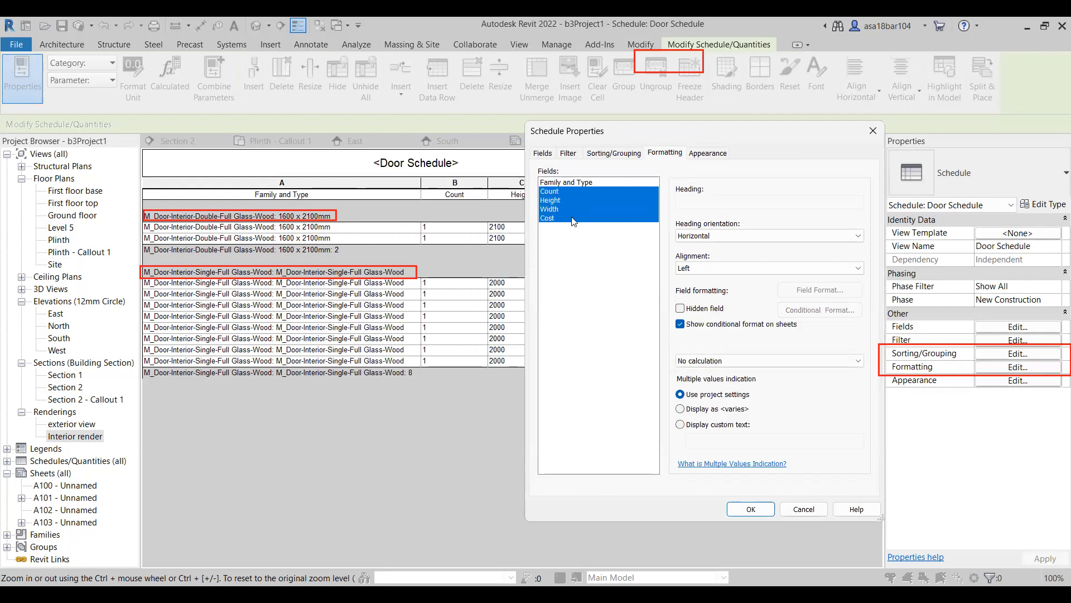
{"action": "left_click", "coordinate": [715, 269]}
{"action": "left_click", "coordinate": [701, 363]}
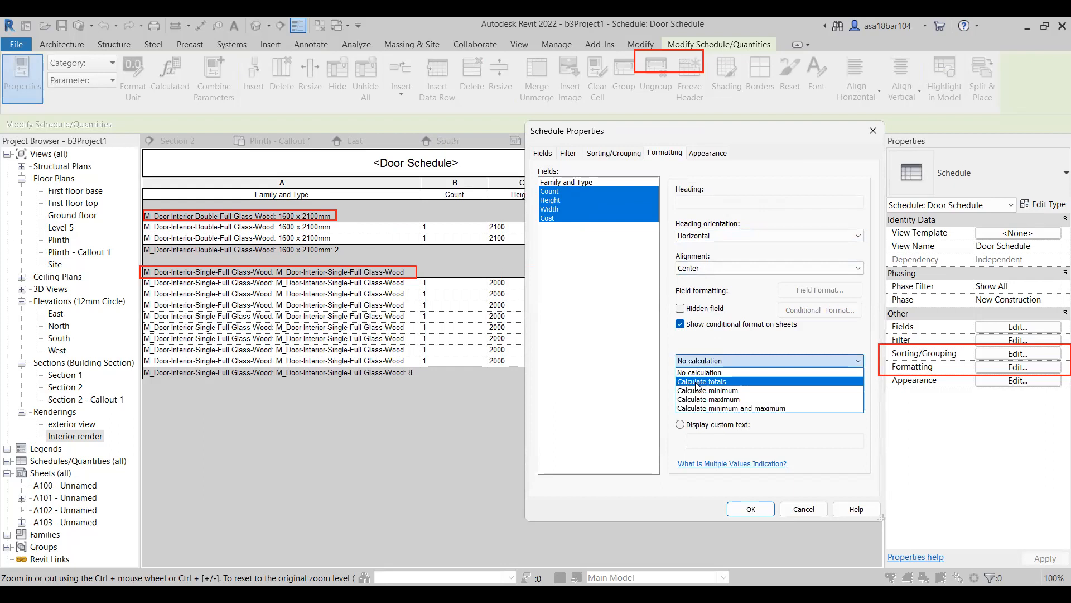
{"action": "left_click", "coordinate": [697, 381]}
{"action": "left_click", "coordinate": [749, 509]}
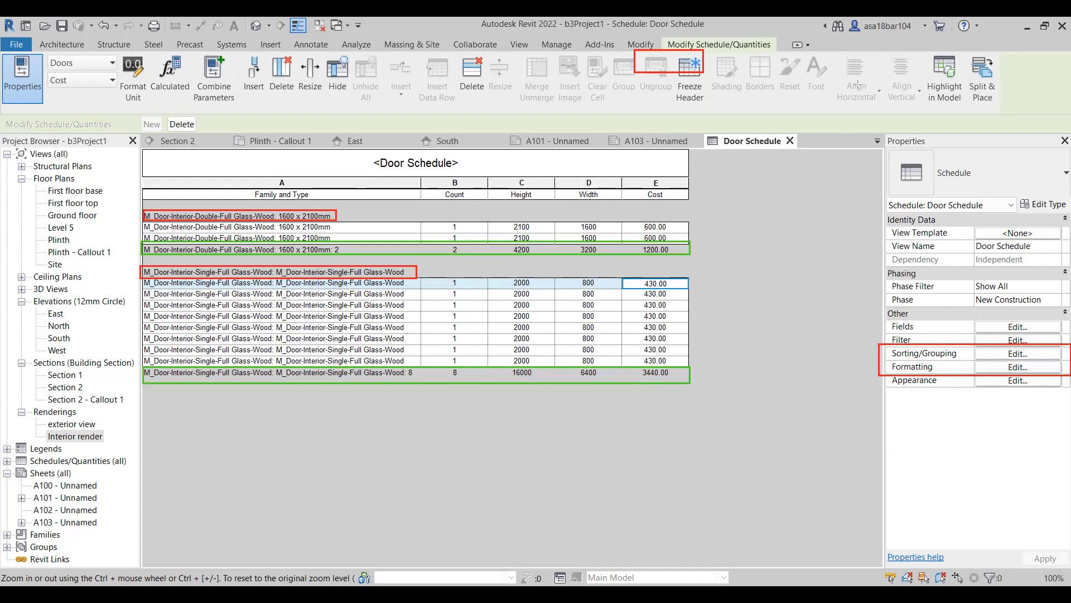
Turn on grand totals for the door schedule, showing title, count, and totals.
{"action": "left_click", "coordinate": [1014, 355]}
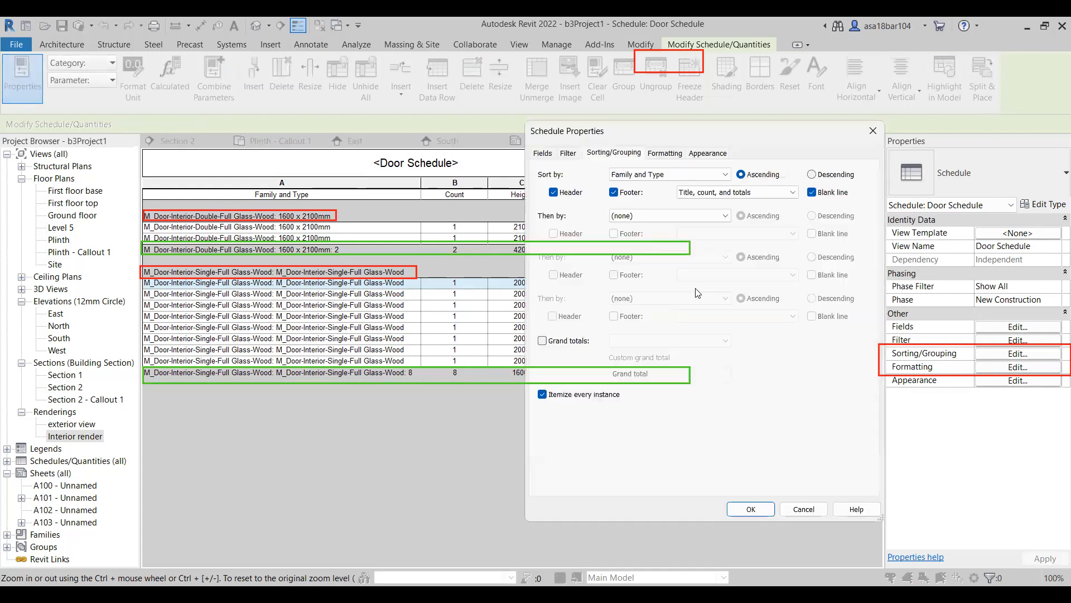
{"action": "left_click", "coordinate": [542, 341]}
{"action": "left_click", "coordinate": [543, 341]}
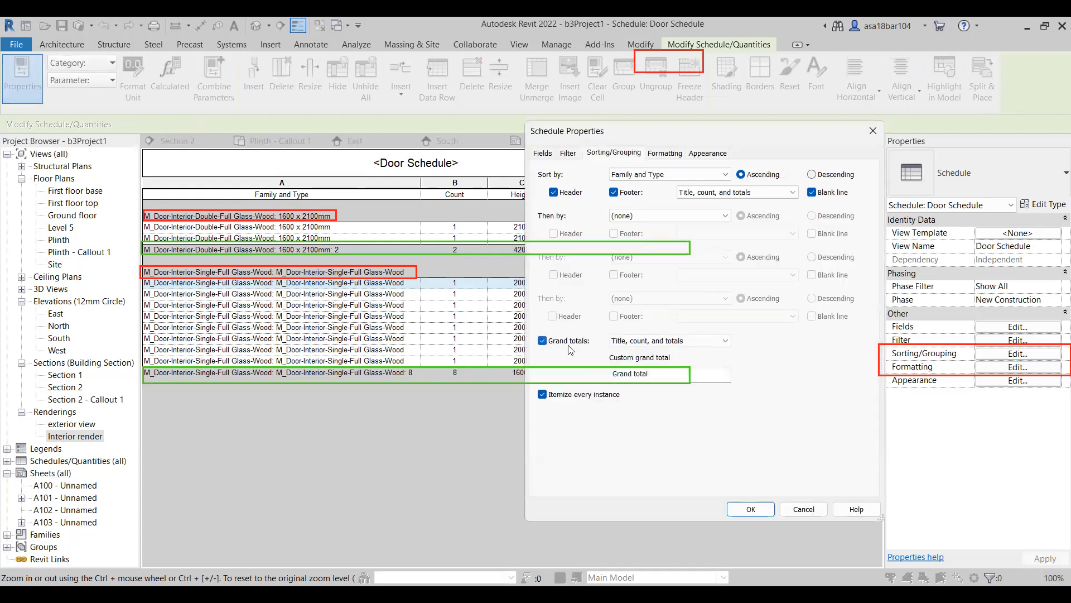
{"action": "left_click", "coordinate": [750, 510]}
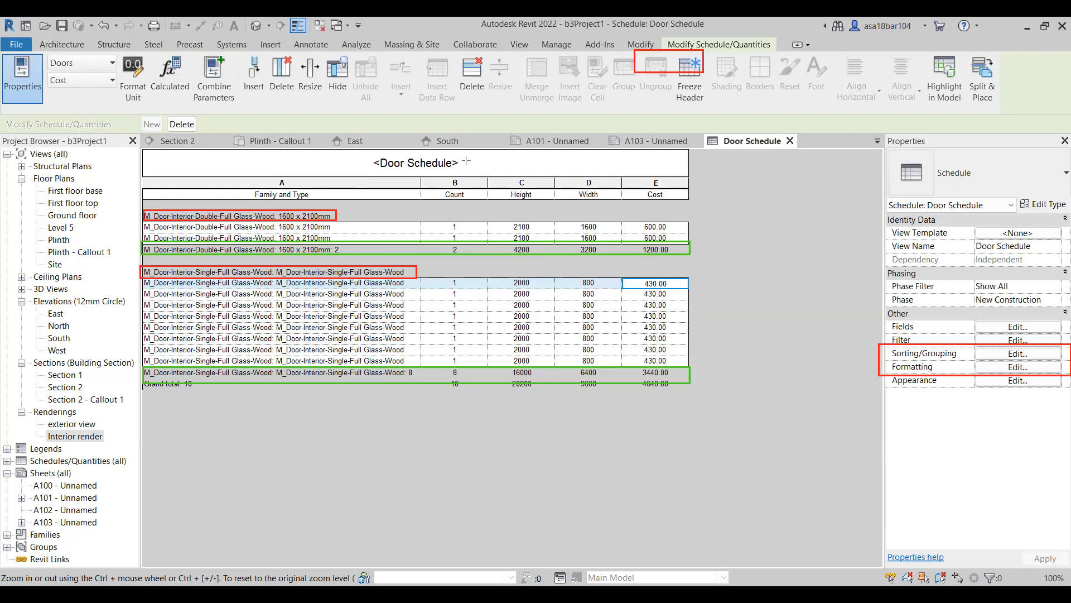
{"action": "key", "text": "ctrl+z"}
{"action": "mouse_move", "coordinate": [142, 366]}
{"action": "left_mouse_down"}
{"action": "mouse_move", "coordinate": [450, 356]}
{"action": "mouse_move", "coordinate": [691, 377]}
{"action": "left_mouse_up"}
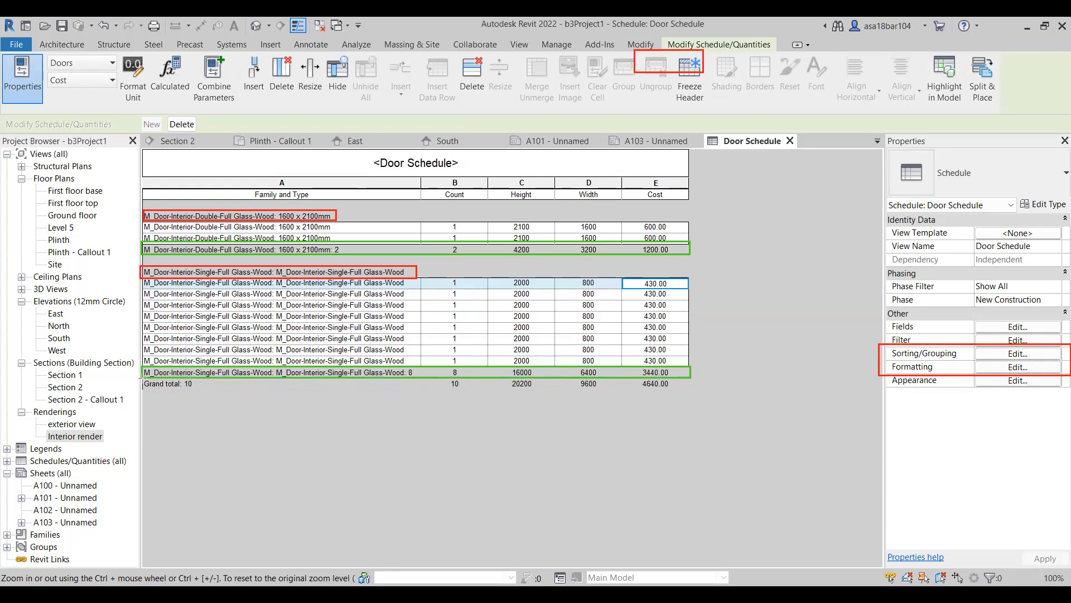
{"action": "mouse_move", "coordinate": [142, 379]}
{"action": "left_mouse_down"}
{"action": "mouse_move", "coordinate": [344, 405]}
{"action": "mouse_move", "coordinate": [690, 402]}
{"action": "left_mouse_up"}
{"action": "left_click_drag", "start_coordinate": [636, 380], "coordinate": [682, 414]}
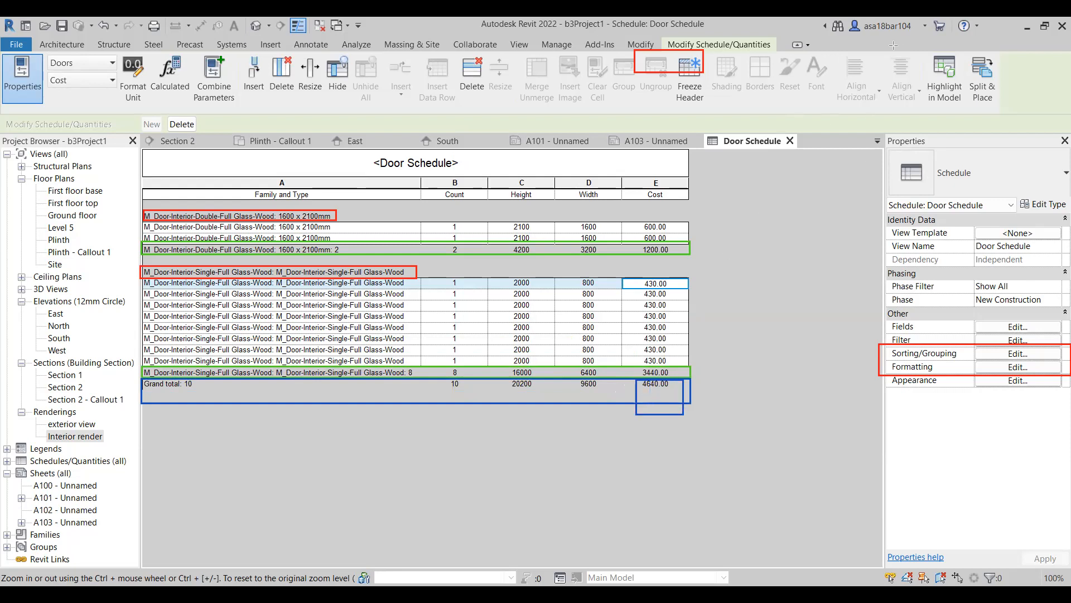
{"action": "left_click", "coordinate": [533, 142]}
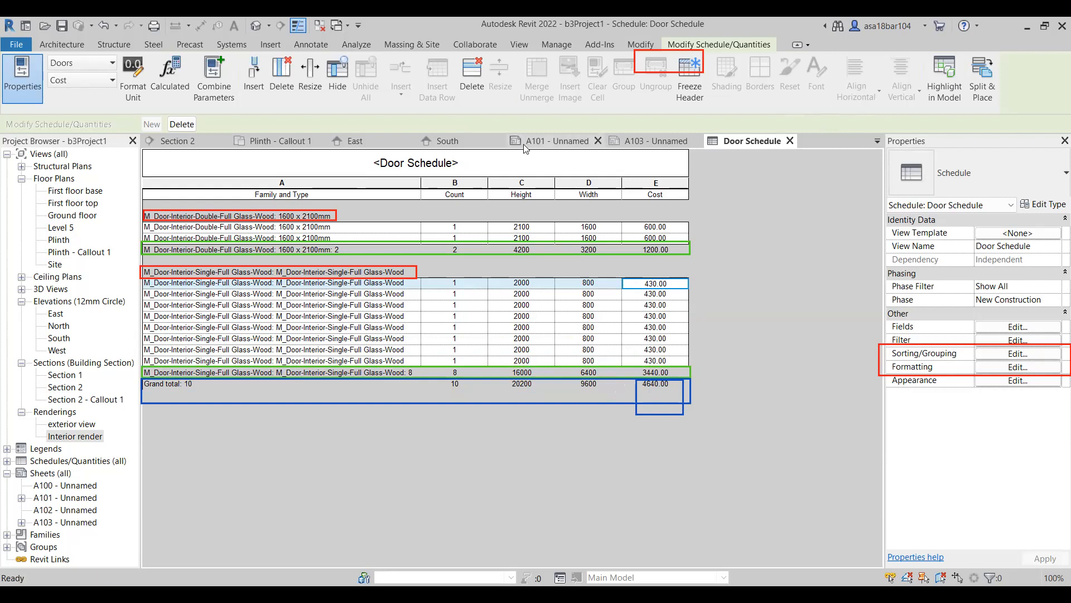
{"action": "left_click", "coordinate": [771, 141]}
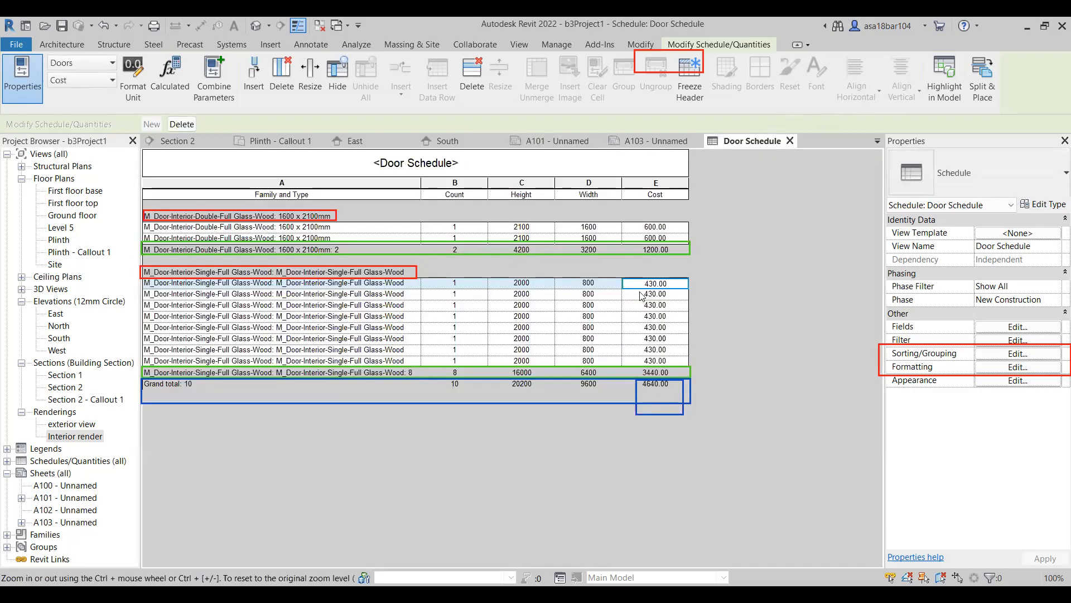
{"action": "left_click", "coordinate": [454, 169]}
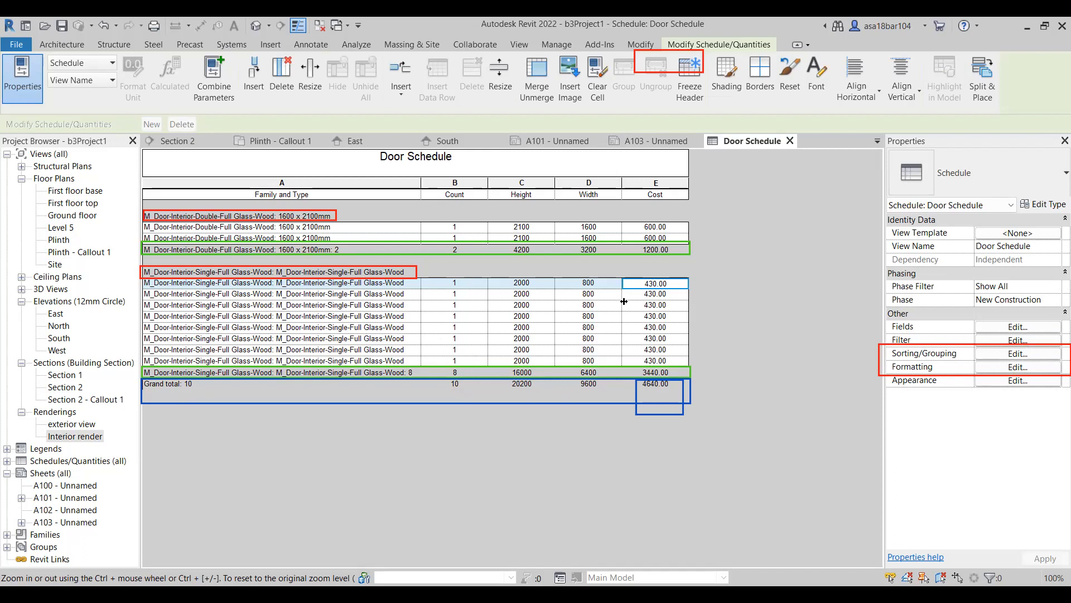
{"action": "left_click", "coordinate": [1018, 367]}
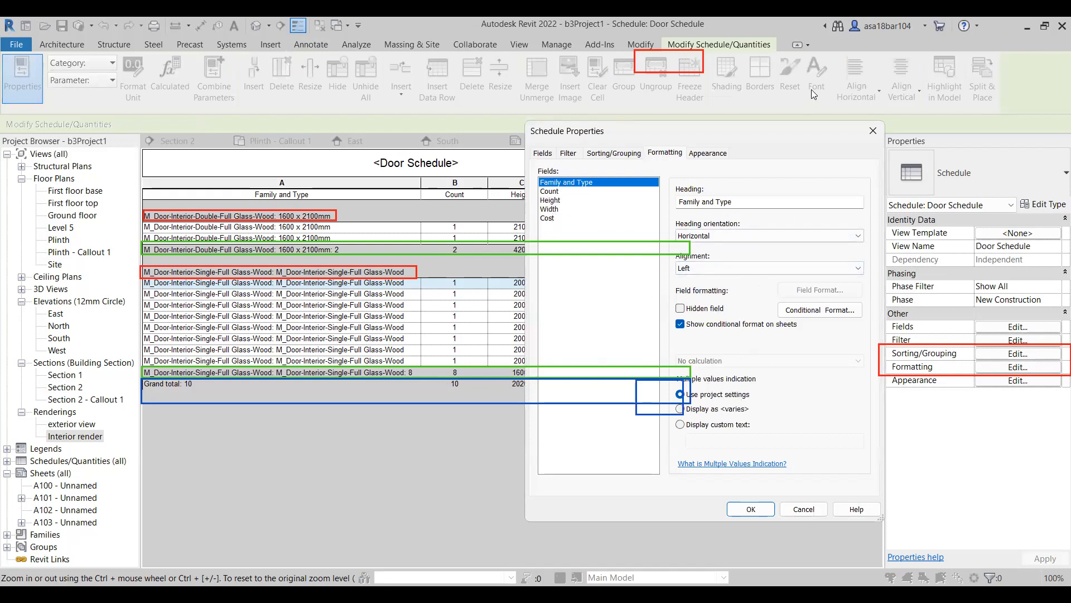
{"action": "left_click", "coordinate": [874, 131]}
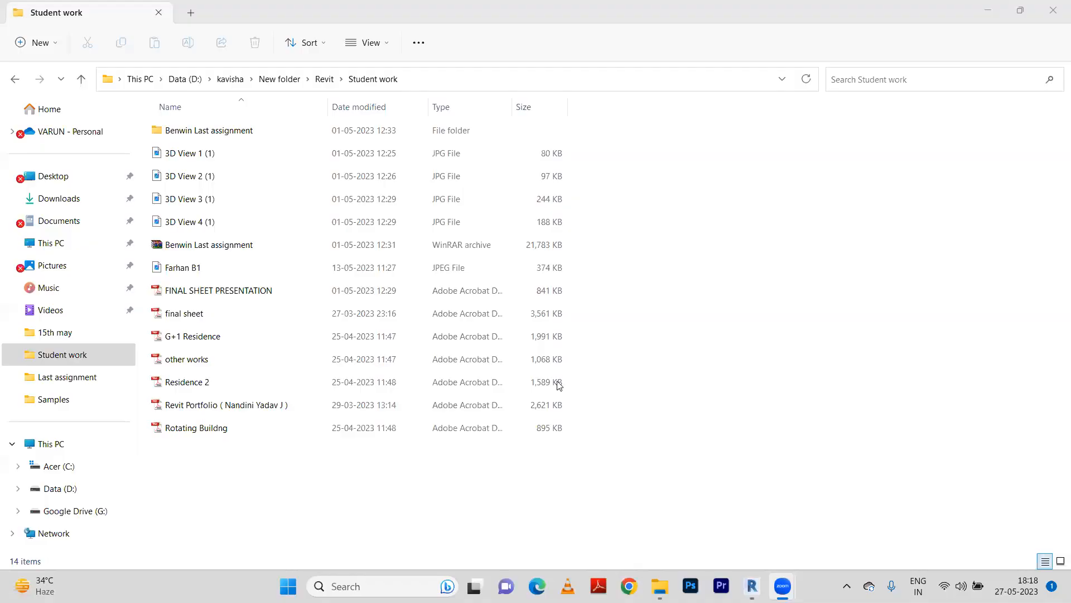
Open the Revit Portfolio PDF from the Student work folder and review its plan, section, elevation, view and schedule sheets.
{"action": "left_click", "coordinate": [248, 153]}
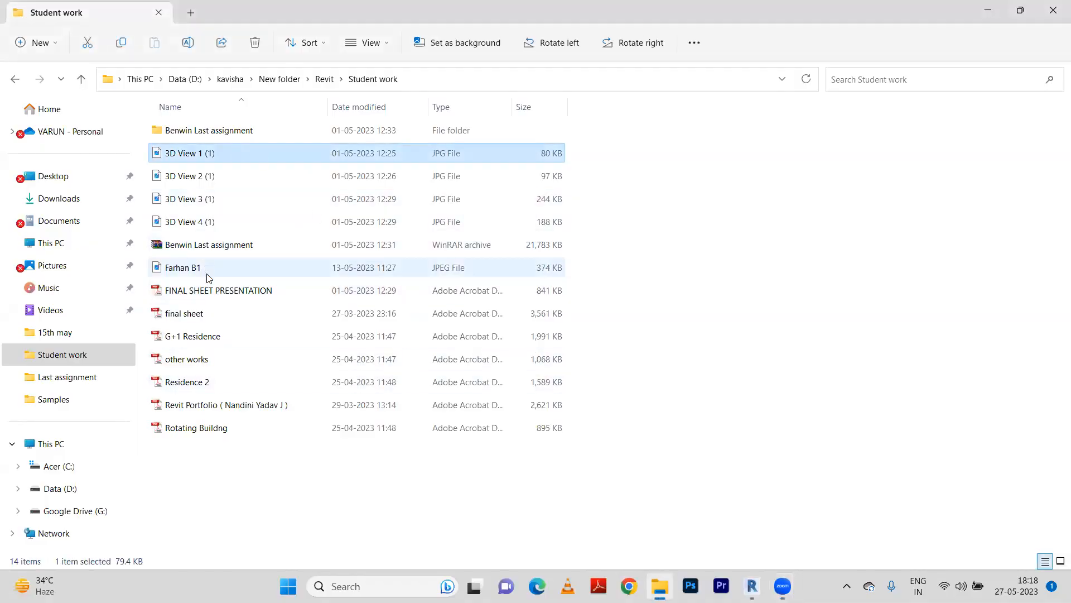
{"action": "double_click", "coordinate": [214, 406]}
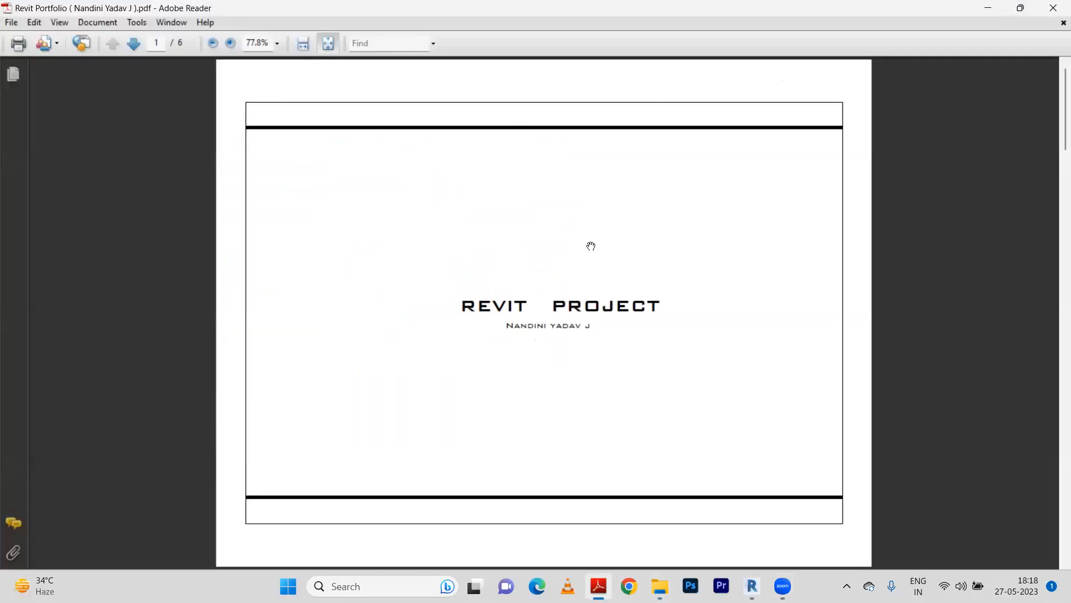
{"action": "scroll", "coordinate": [550, 194], "scroll_direction": "down", "scroll_amount": 3}
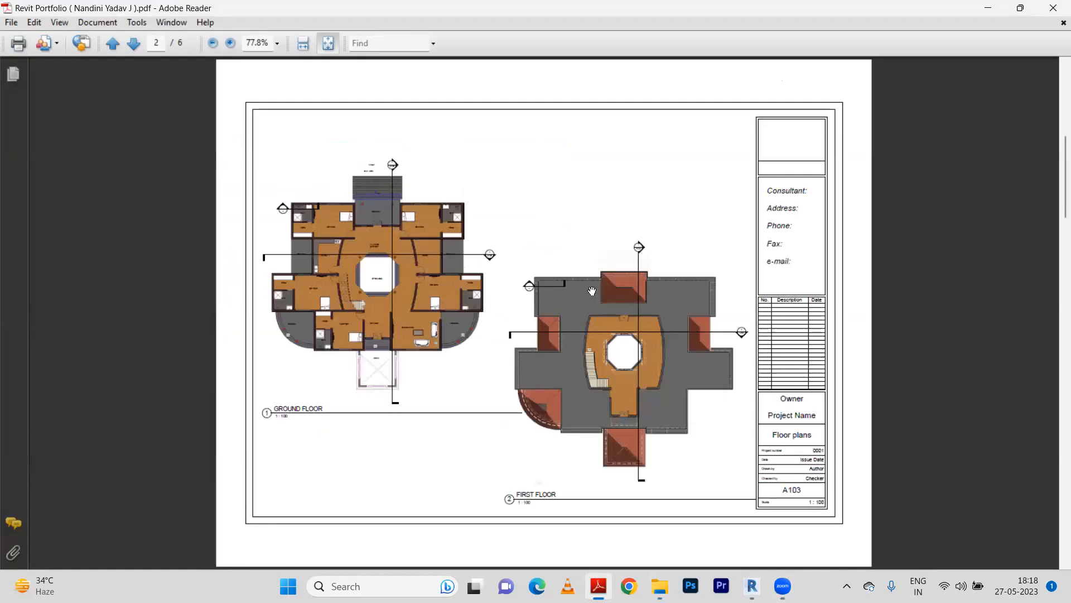
{"action": "scroll", "coordinate": [592, 291], "scroll_direction": "down", "scroll_amount": 3}
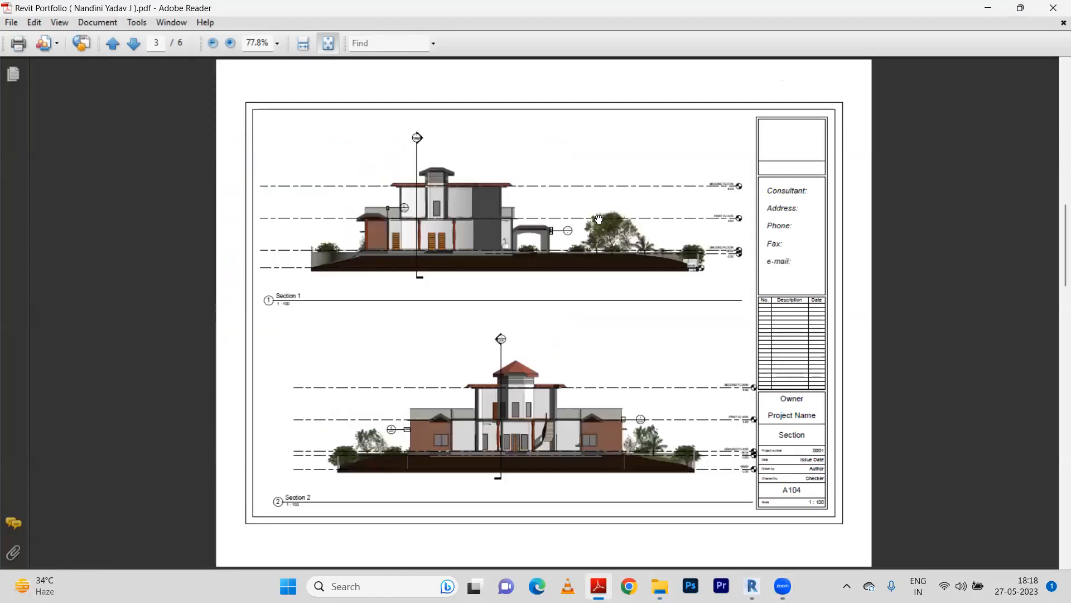
{"action": "scroll", "coordinate": [589, 271], "scroll_direction": "down", "scroll_amount": 3}
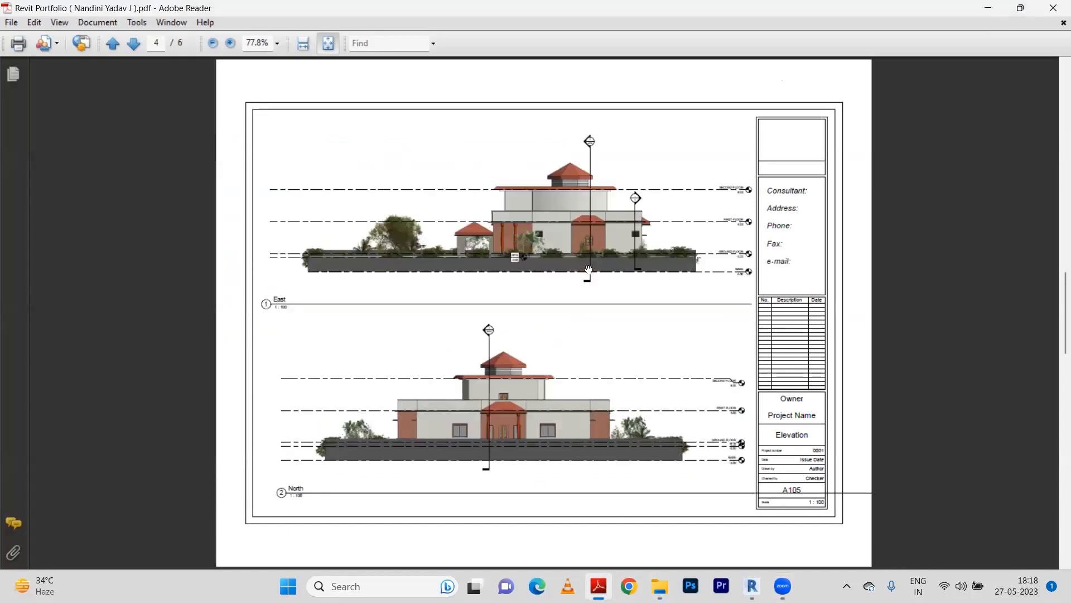
{"action": "scroll", "coordinate": [588, 271], "scroll_direction": "down", "scroll_amount": 3}
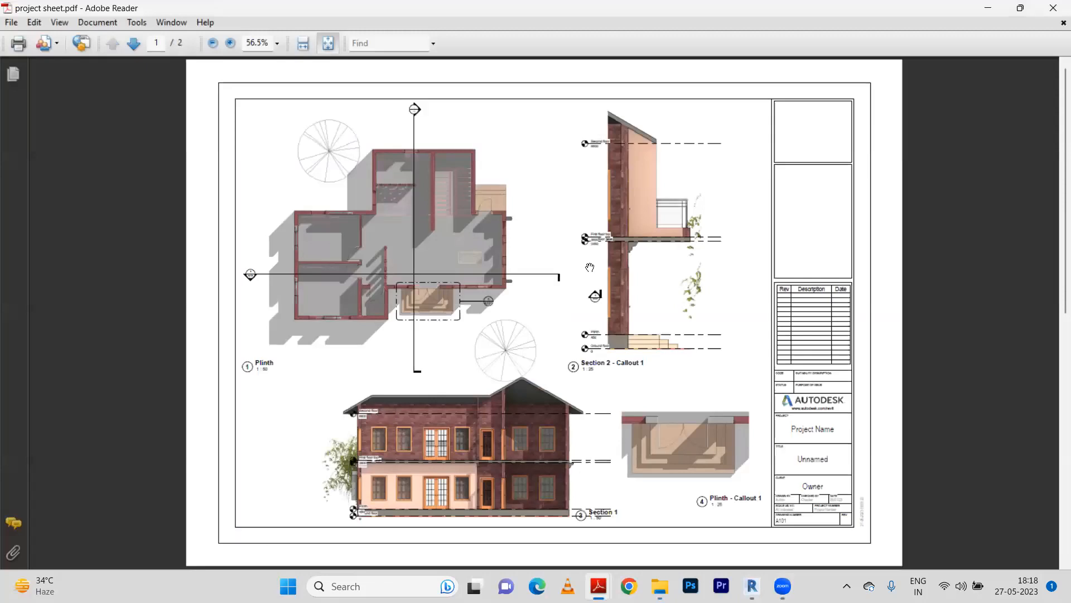
{"action": "scroll", "coordinate": [590, 268], "scroll_direction": "down", "scroll_amount": 3}
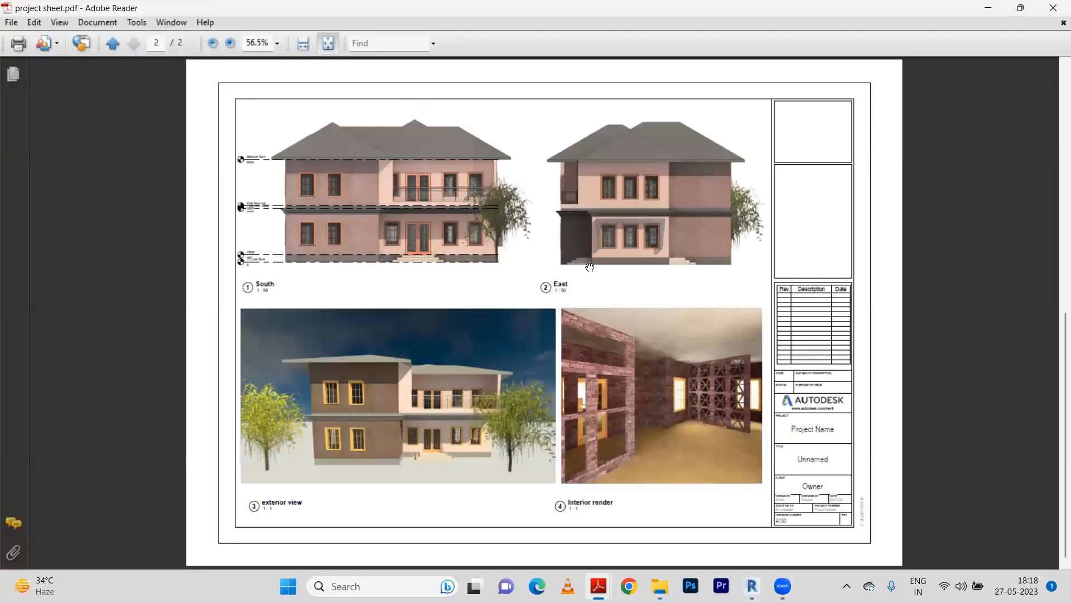
{"action": "left_click", "coordinate": [1054, 8]}
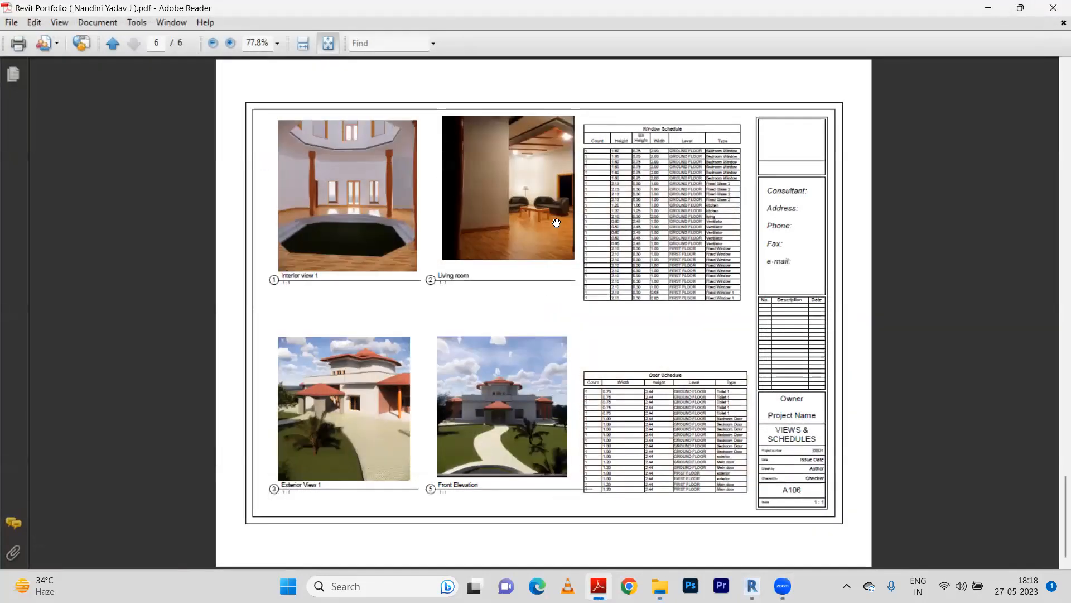
{"action": "scroll", "coordinate": [557, 223], "scroll_direction": "up", "scroll_amount": 2}
{"action": "scroll", "coordinate": [557, 224], "scroll_direction": "down", "scroll_amount": 2}
{"action": "left_click", "coordinate": [1054, 7]}
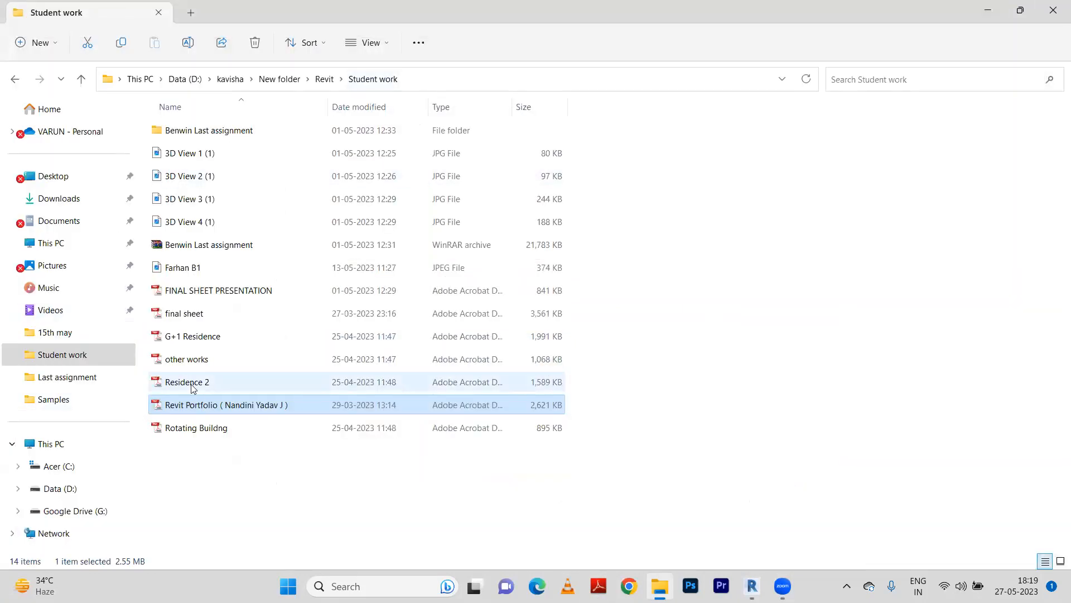
Open the Residence 2, G+1 Residence and final sheet PDFs one after another to examine their sheet layouts.
{"action": "double_click", "coordinate": [205, 383]}
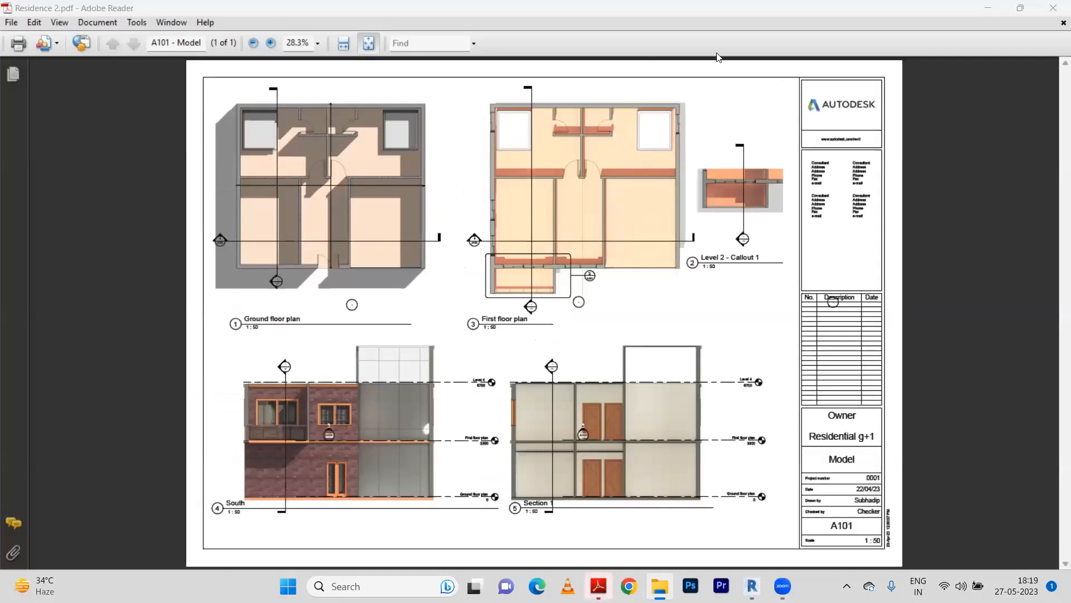
{"action": "left_click", "coordinate": [1053, 8]}
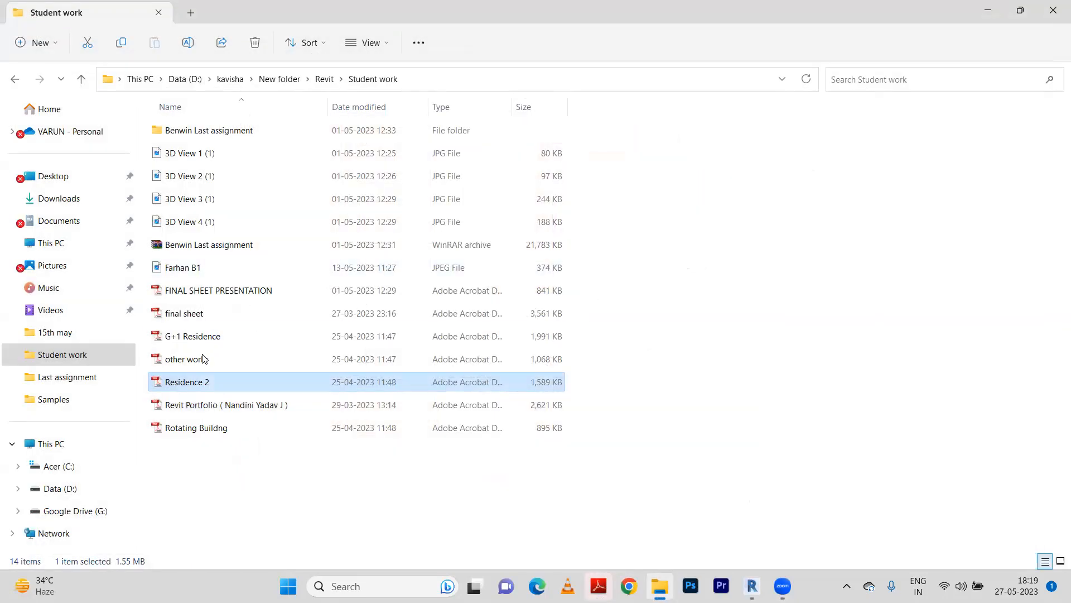
{"action": "double_click", "coordinate": [221, 336]}
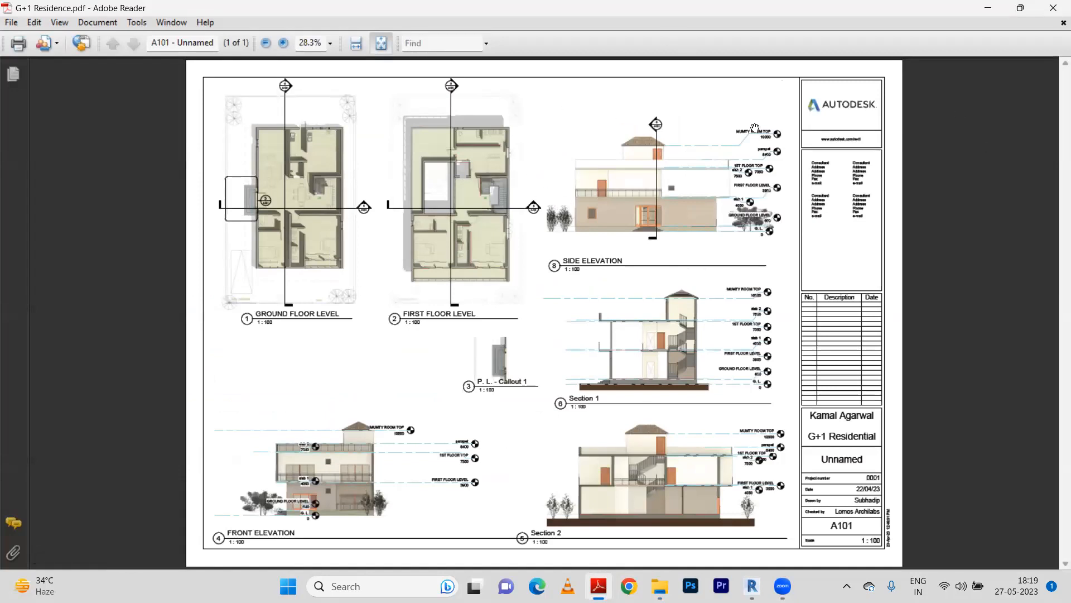
{"action": "left_click", "coordinate": [1053, 8]}
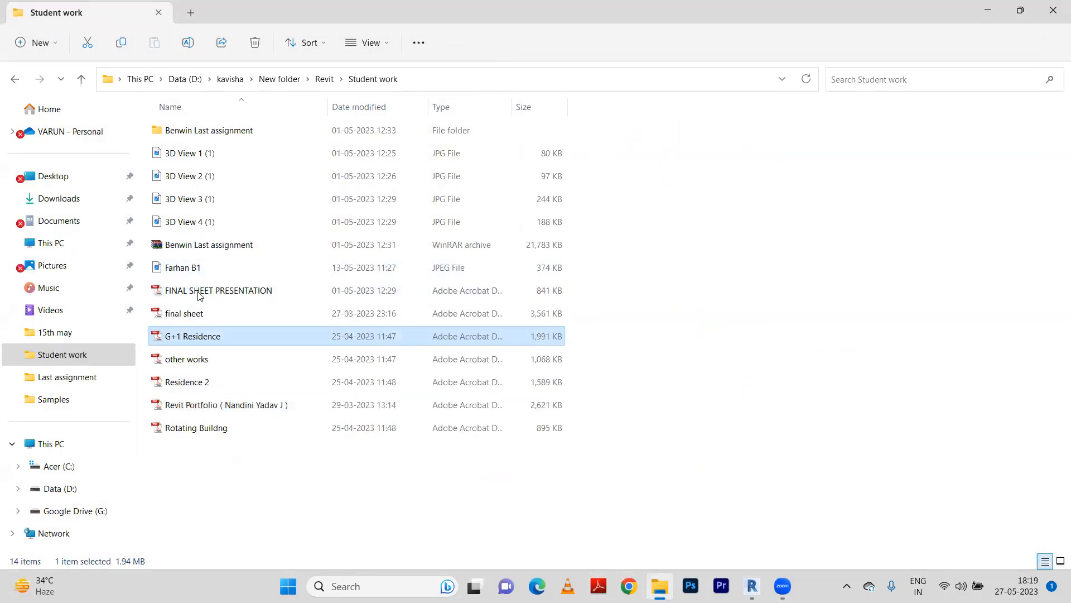
{"action": "double_click", "coordinate": [210, 312]}
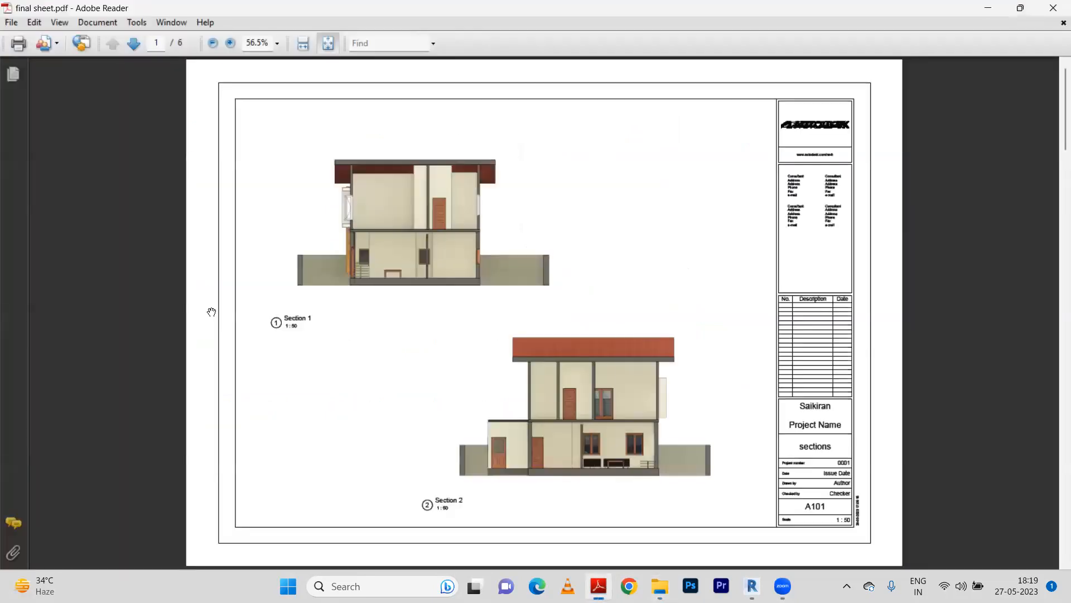
{"action": "left_click", "coordinate": [1053, 8]}
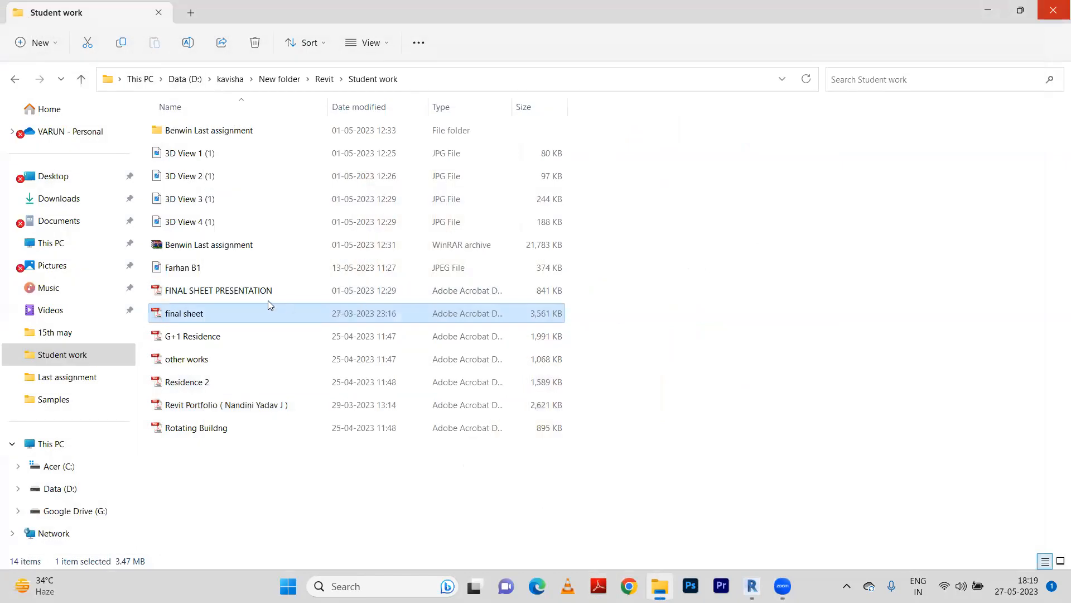
Open the FINAL SHEET PRESENTATION PDF and review both sheets with the plan, elevations, door schedule, section and 3D views.
{"action": "double_click", "coordinate": [214, 290]}
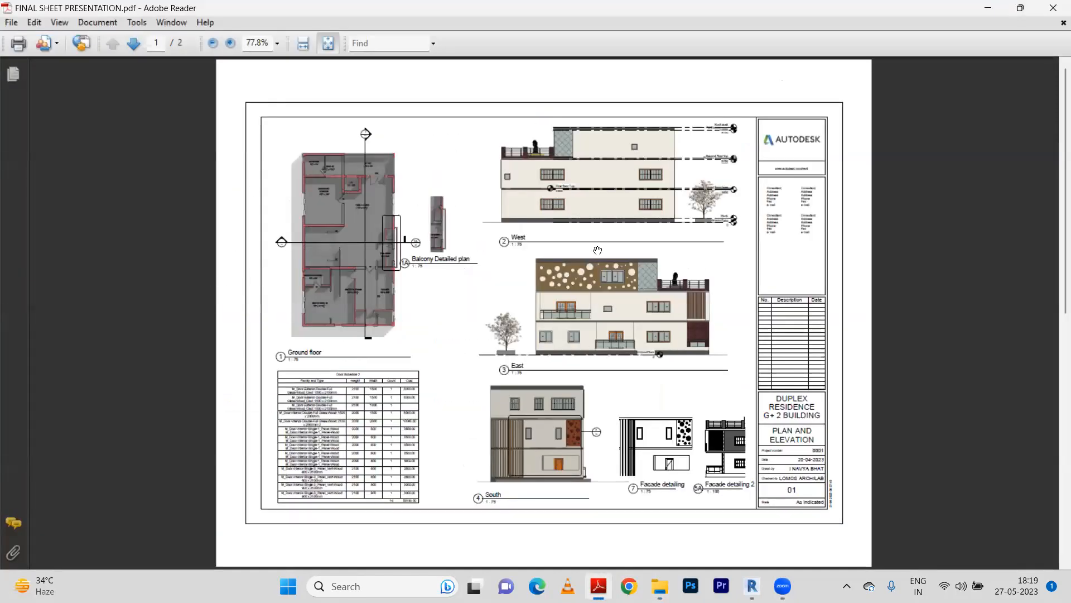
{"action": "scroll", "coordinate": [587, 275], "scroll_direction": "down", "scroll_amount": 2}
{"action": "scroll", "coordinate": [586, 275], "scroll_direction": "up", "scroll_amount": 2}
{"action": "scroll", "coordinate": [631, 372], "scroll_direction": "down", "scroll_amount": 2}
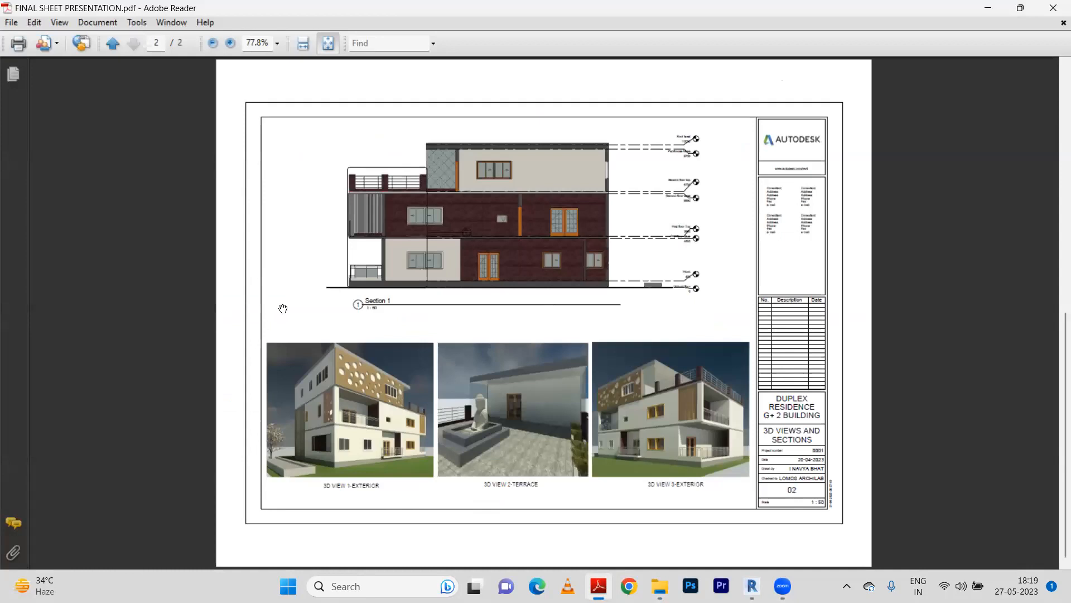
{"action": "left_click", "coordinate": [1055, 8]}
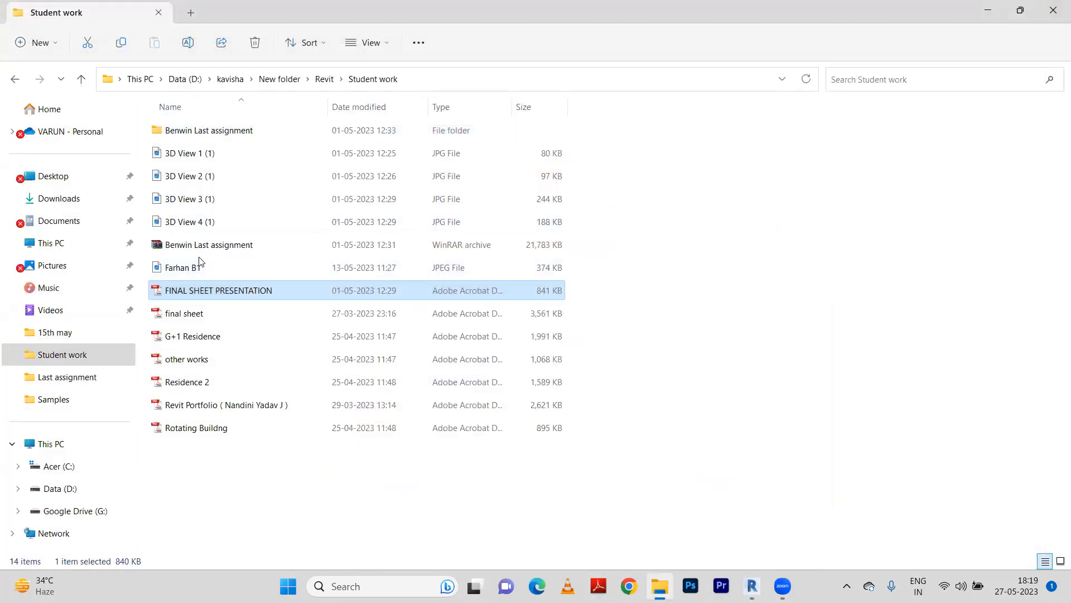
Open the boys hostel PDF in the Last assignment folder and examine its plans, elevations, rendered views, and door and column schedules.
{"action": "double_click", "coordinate": [208, 135]}
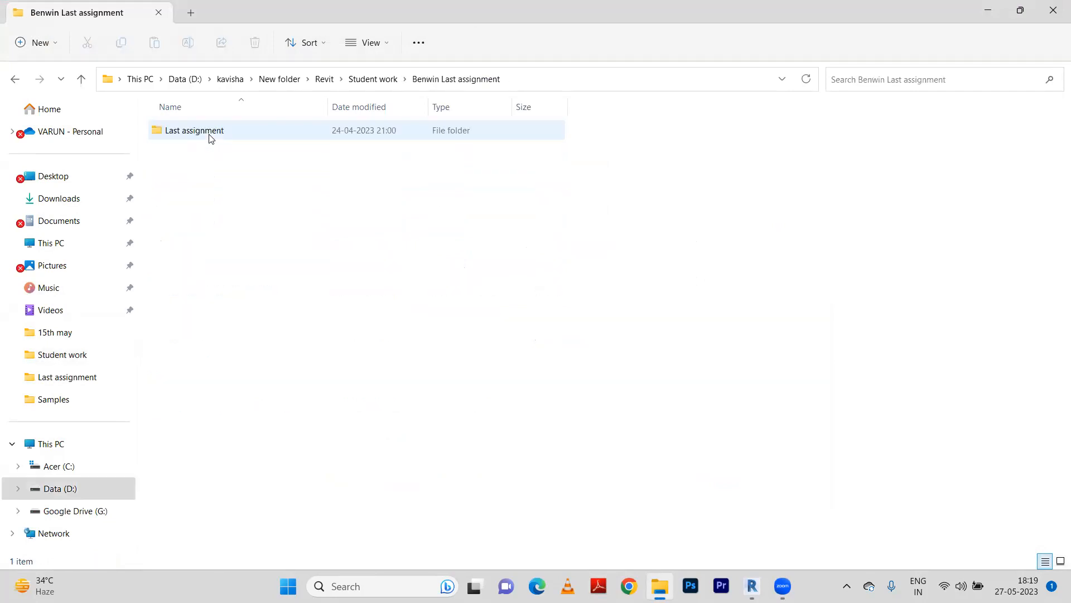
{"action": "double_click", "coordinate": [209, 134]}
{"action": "double_click", "coordinate": [203, 134]}
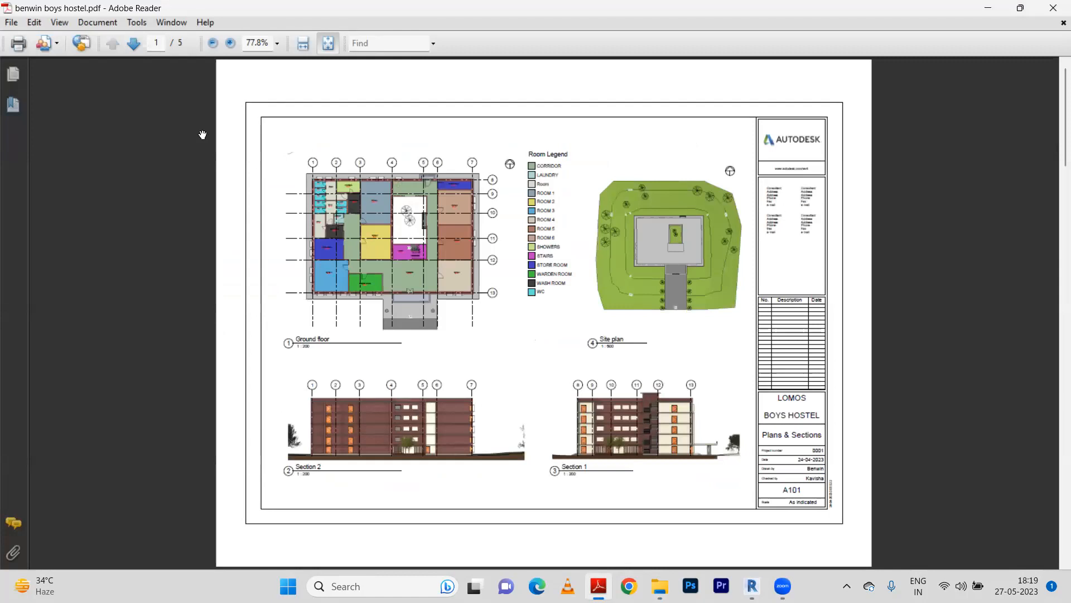
{"action": "scroll", "coordinate": [205, 138], "scroll_direction": "down", "scroll_amount": 1}
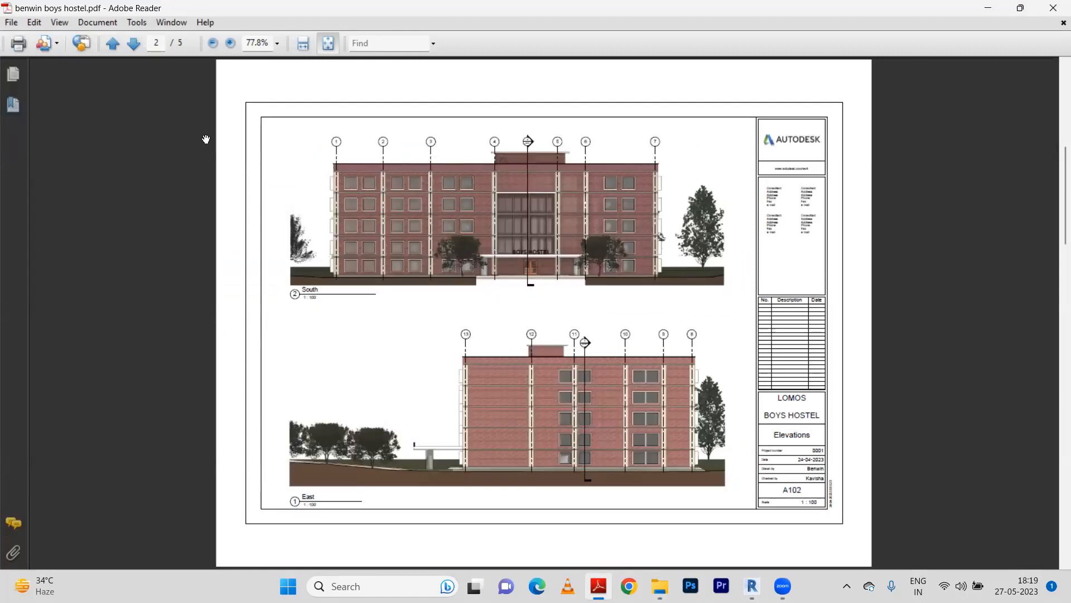
{"action": "scroll", "coordinate": [206, 139], "scroll_direction": "down", "scroll_amount": 1}
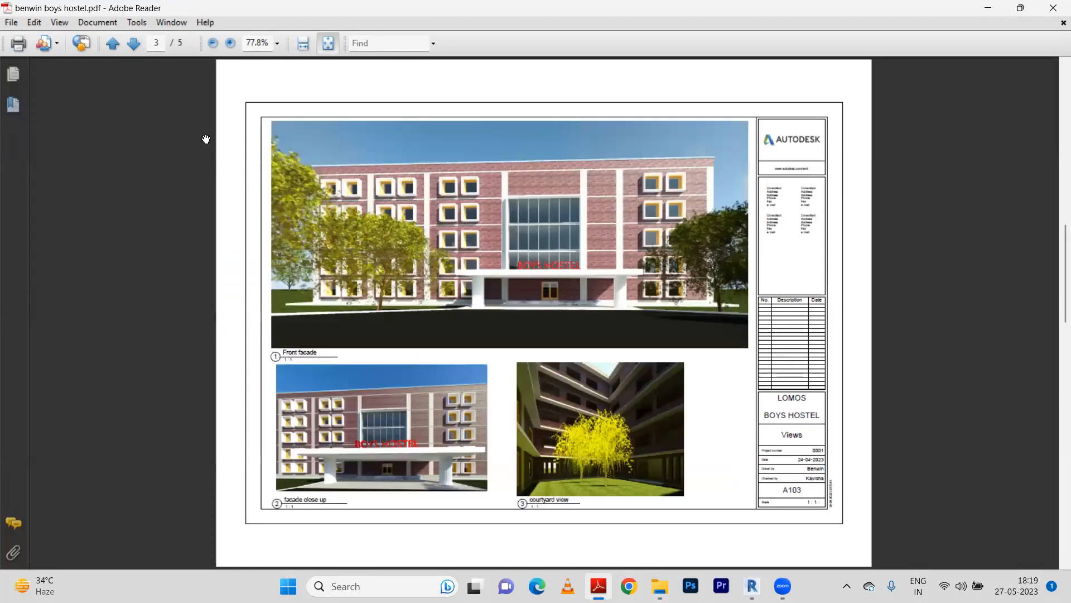
{"action": "scroll", "coordinate": [205, 139], "scroll_direction": "down", "scroll_amount": 2}
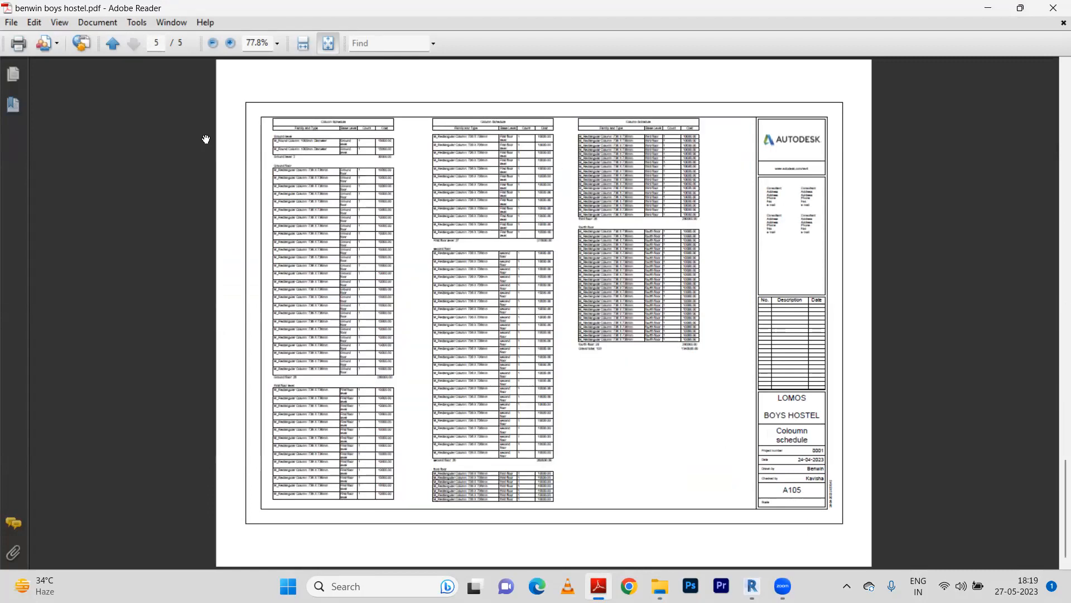
{"action": "scroll", "coordinate": [206, 139], "scroll_direction": "up", "scroll_amount": 1}
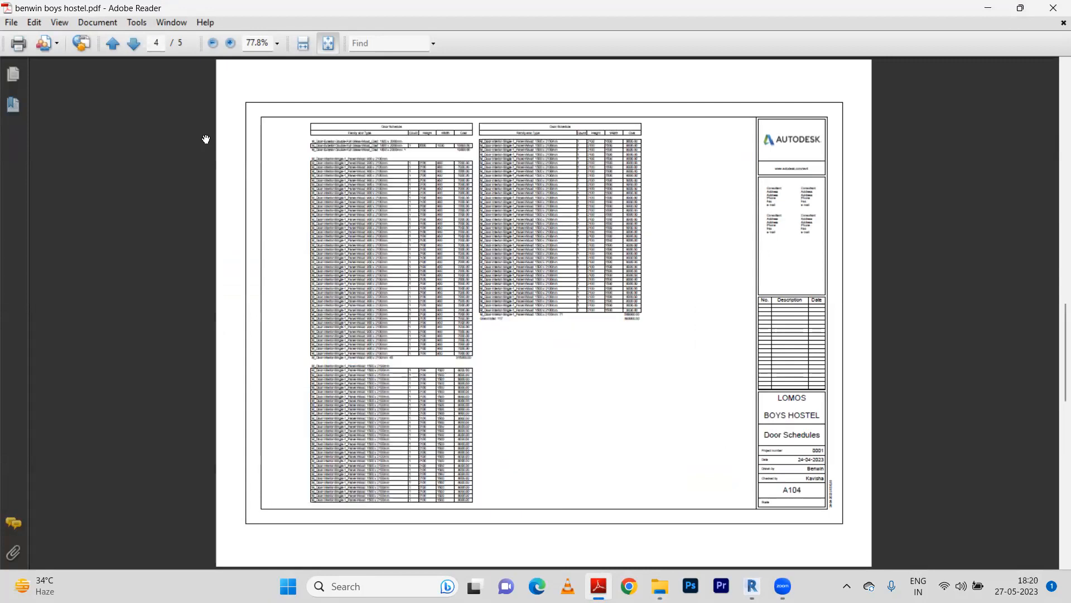
{"action": "scroll", "coordinate": [206, 139], "scroll_direction": "up", "scroll_amount": 1}
{"action": "scroll", "coordinate": [206, 139], "scroll_direction": "up", "scroll_amount": 1}
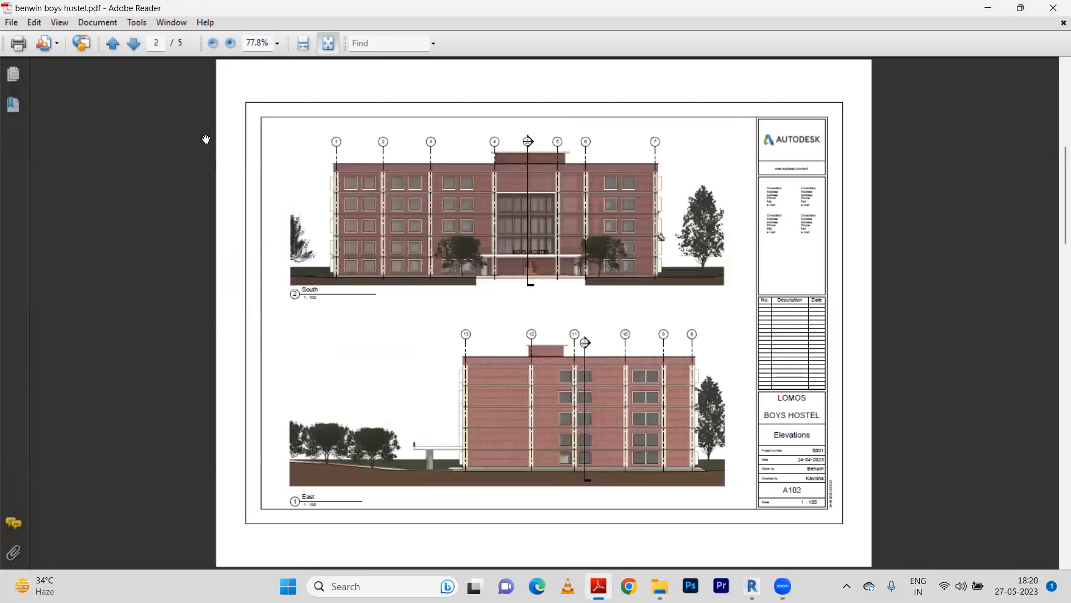
Return to the first sheet of the boys hostel PDF, close it and go back from the Last assignment folder.
{"action": "scroll", "coordinate": [206, 139], "scroll_direction": "up", "scroll_amount": 1}
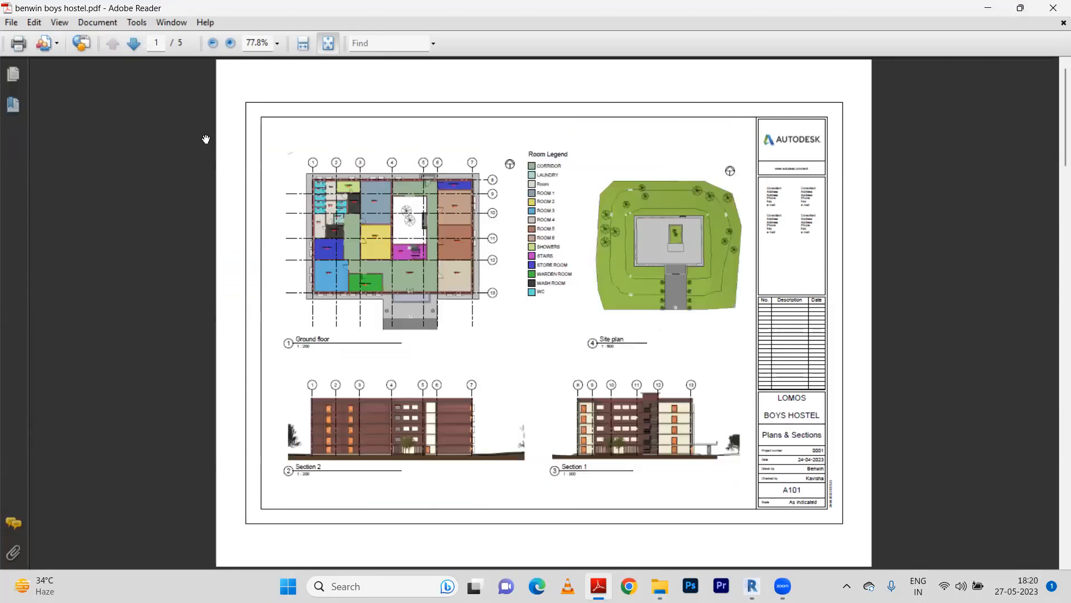
{"action": "left_click", "coordinate": [1056, 7]}
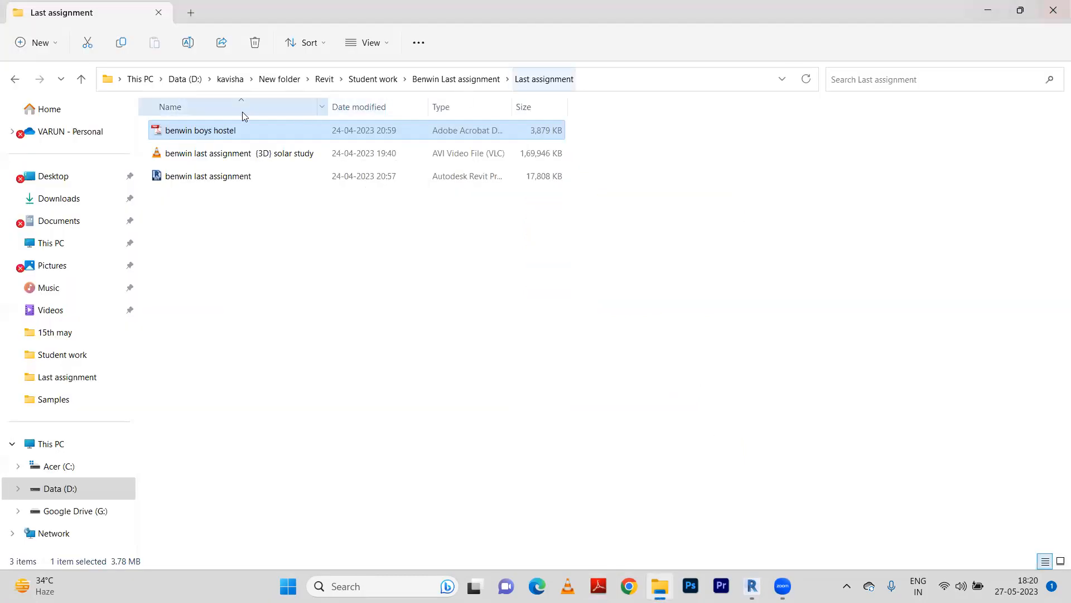
{"action": "left_click", "coordinate": [15, 78]}
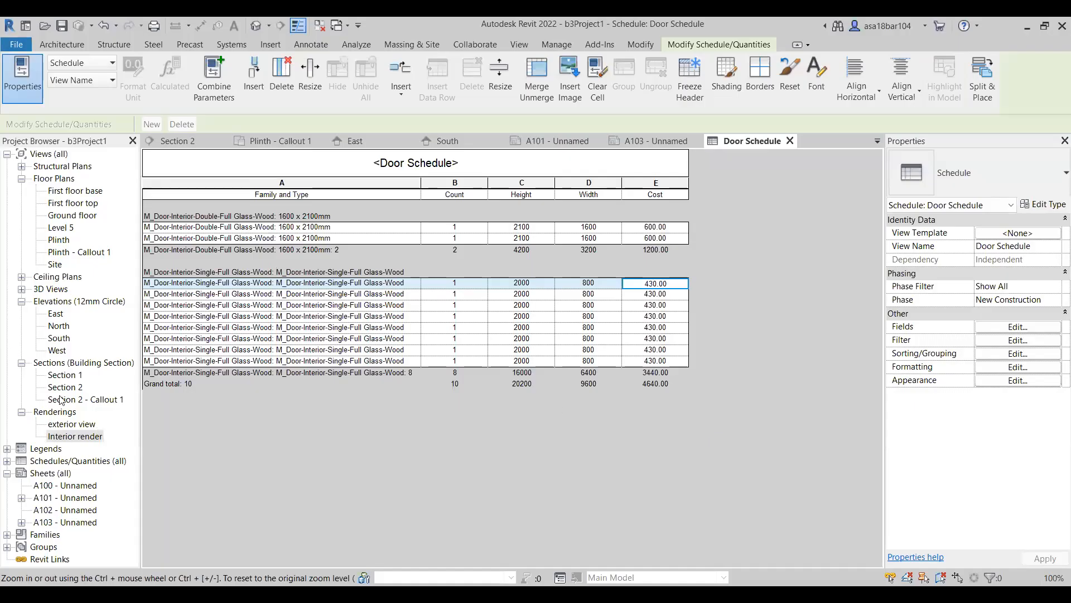
Switch to b3Project1 in Revit, list its schedules and view sheets A103 and A101.
{"action": "left_click", "coordinate": [7, 461]}
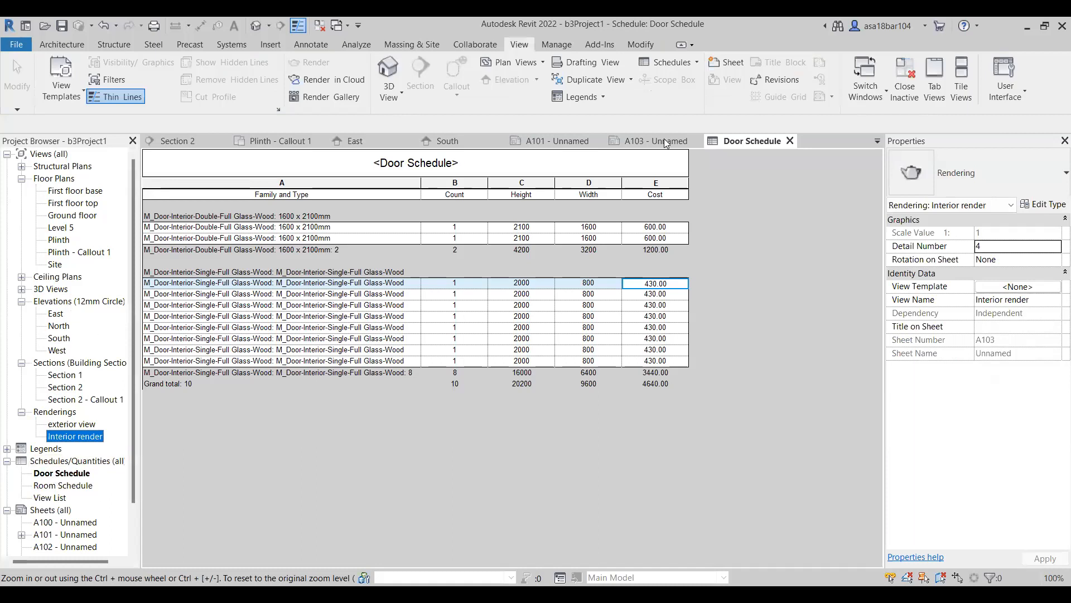
{"action": "left_click", "coordinate": [60, 191]}
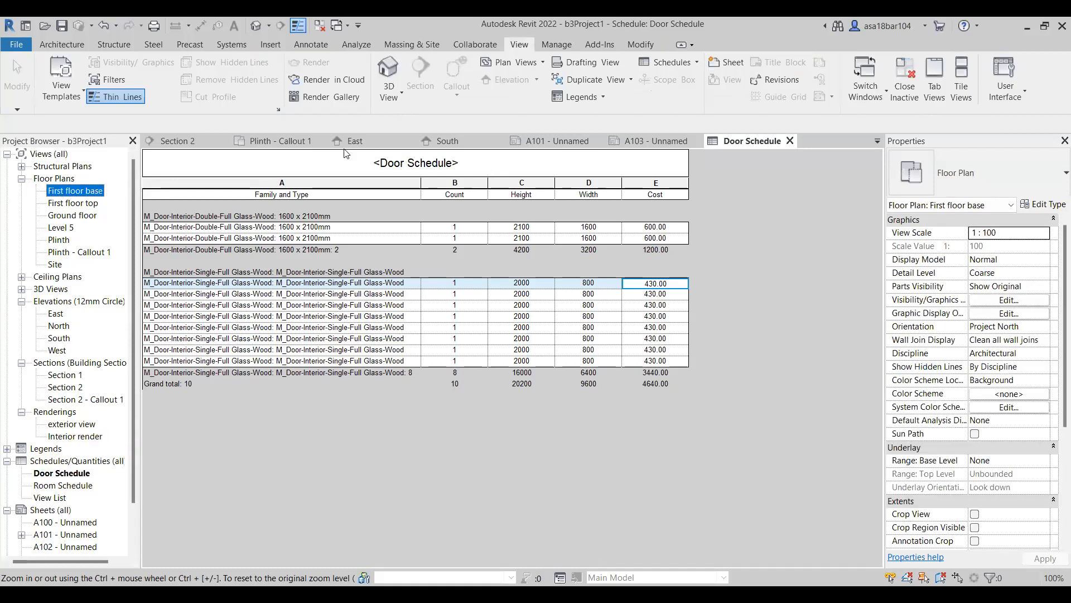
{"action": "left_click", "coordinate": [609, 140]}
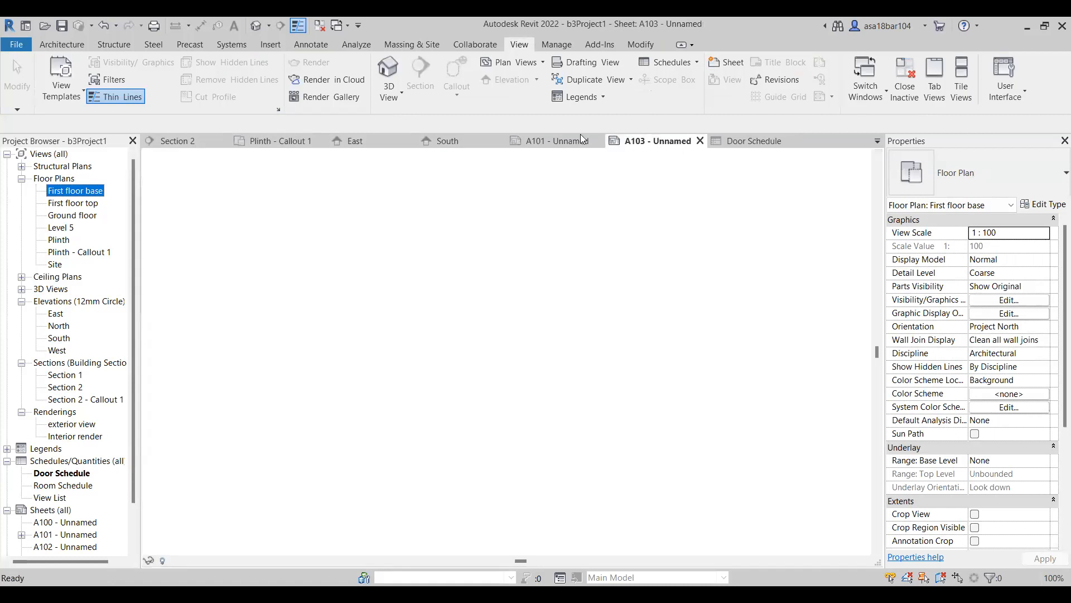
{"action": "left_click", "coordinate": [552, 141]}
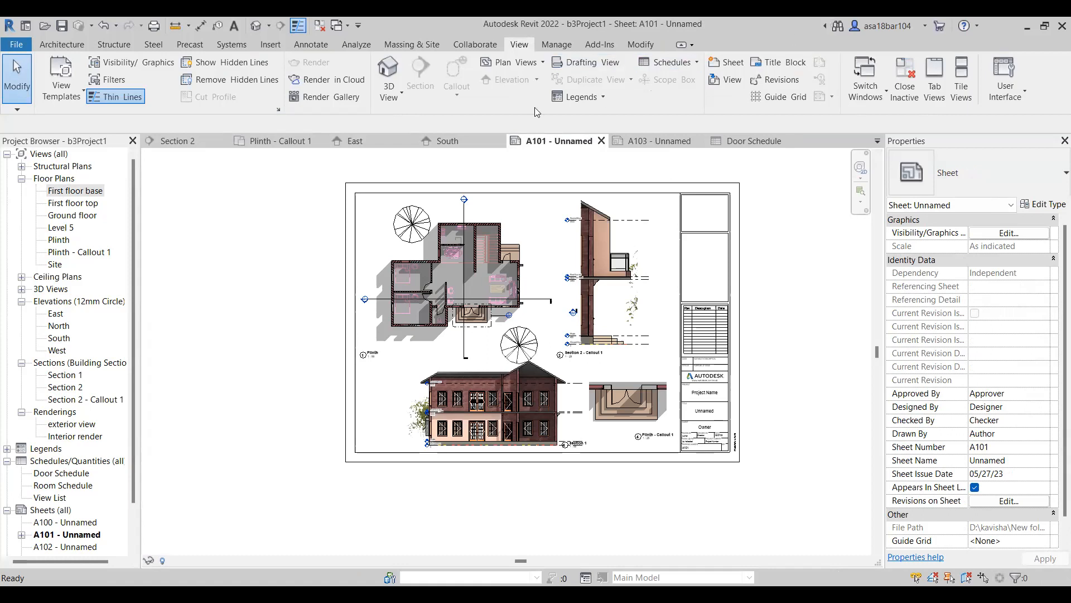
Close the door schedule, sheets, elevations, sections, plans and 3D view one after another to close b3Project1.
{"action": "left_click", "coordinate": [791, 141]}
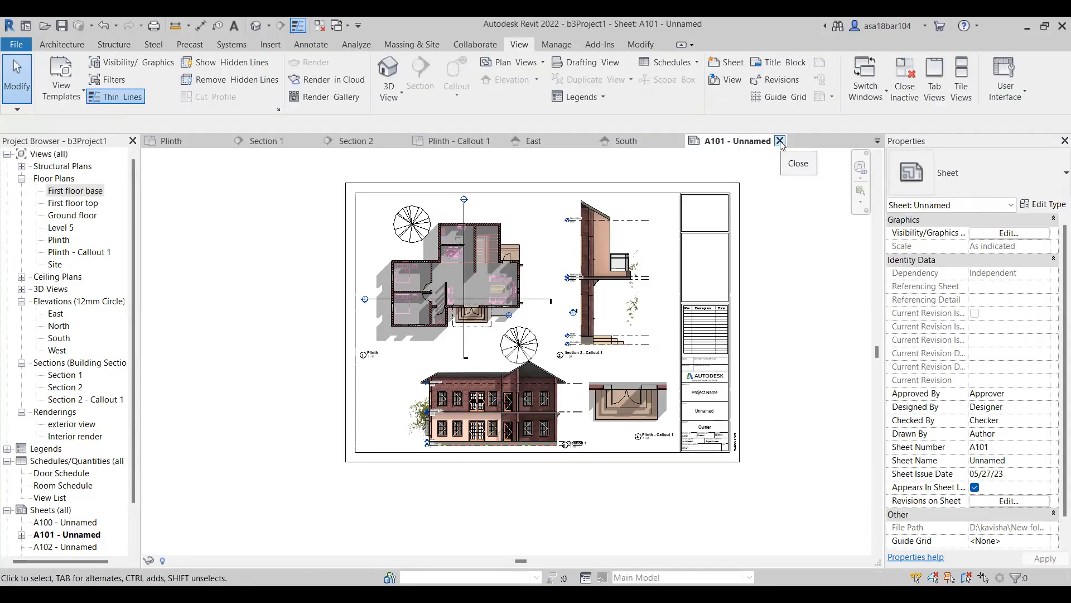
{"action": "left_click", "coordinate": [781, 141]}
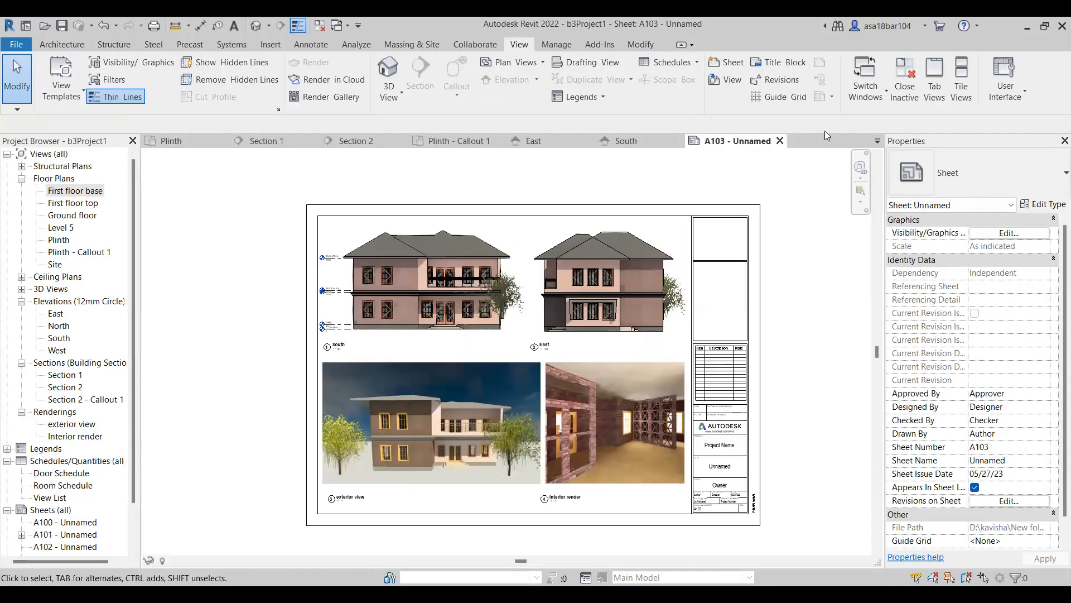
{"action": "left_click", "coordinate": [781, 141]}
{"action": "left_click", "coordinate": [678, 141]}
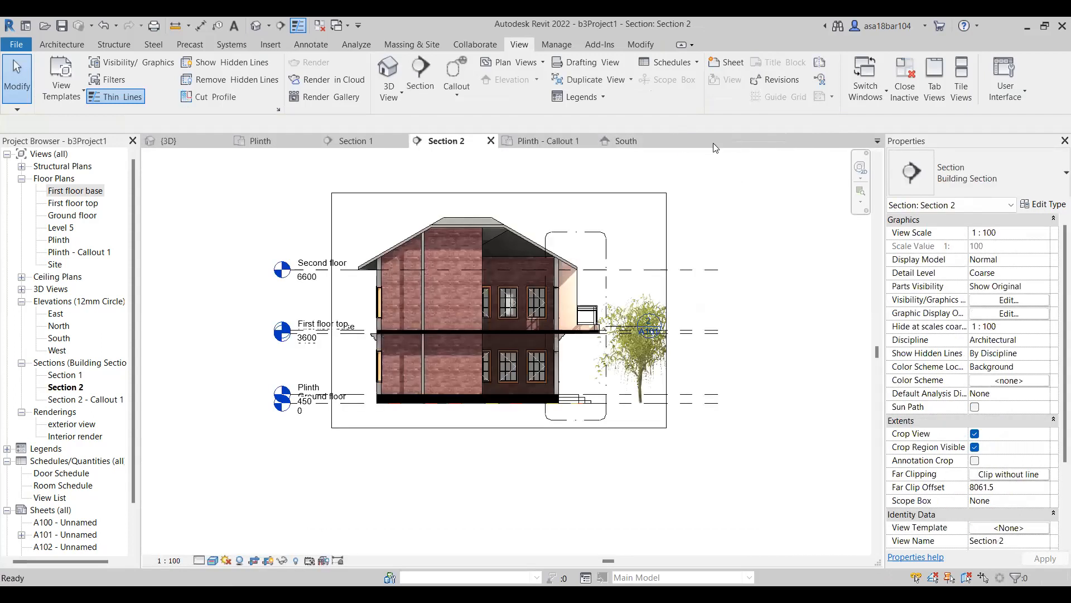
{"action": "left_click", "coordinate": [679, 141]}
{"action": "left_click", "coordinate": [580, 141]}
{"action": "left_click", "coordinate": [491, 140]}
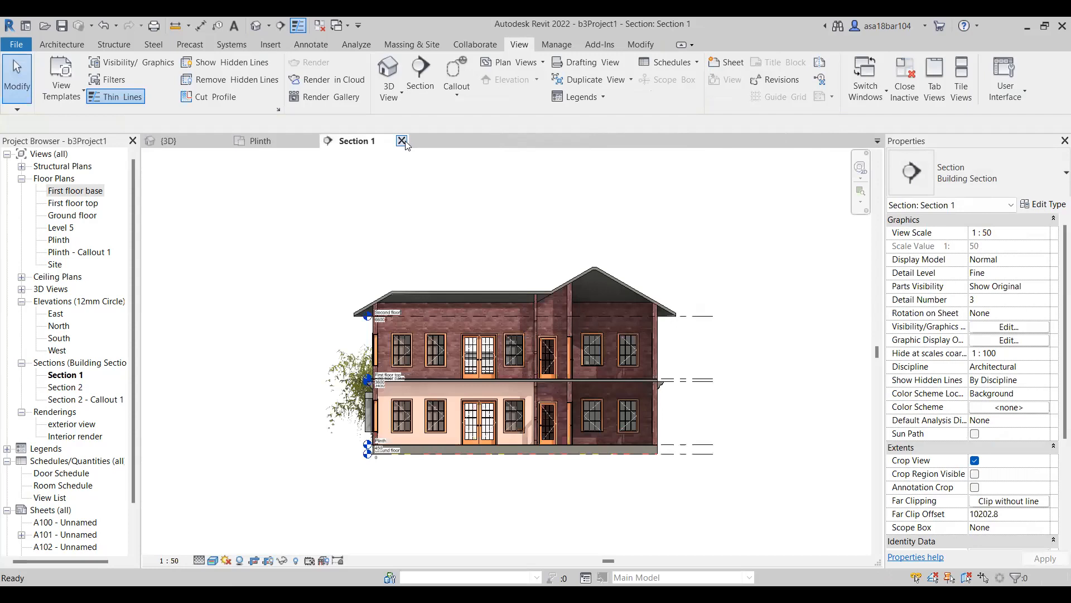
{"action": "left_click", "coordinate": [401, 140]}
{"action": "left_click", "coordinate": [313, 141]}
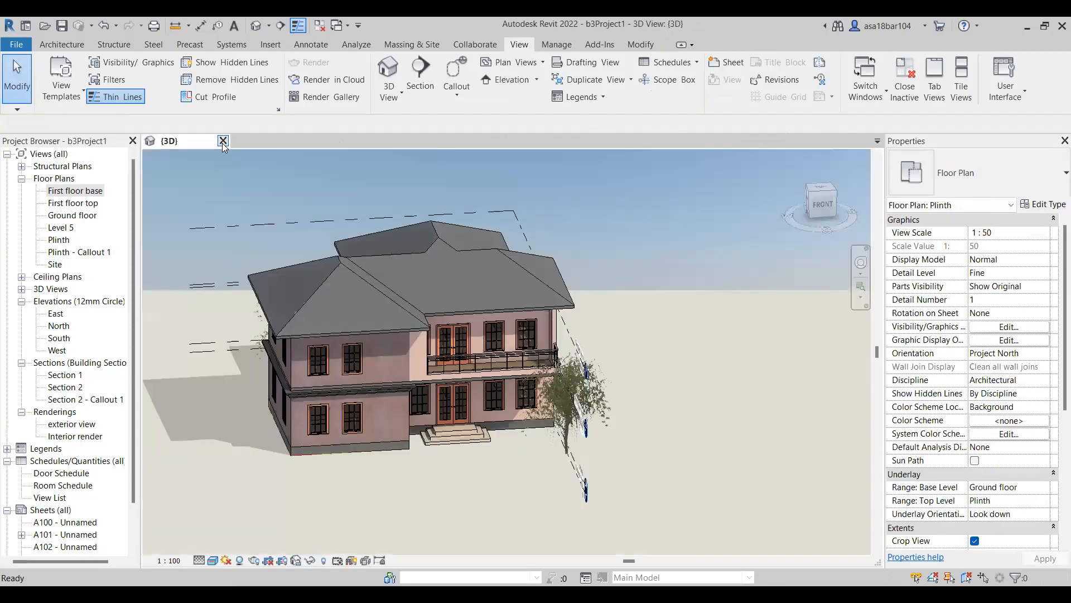
{"action": "left_click", "coordinate": [223, 140]}
{"action": "left_click", "coordinate": [516, 311]}
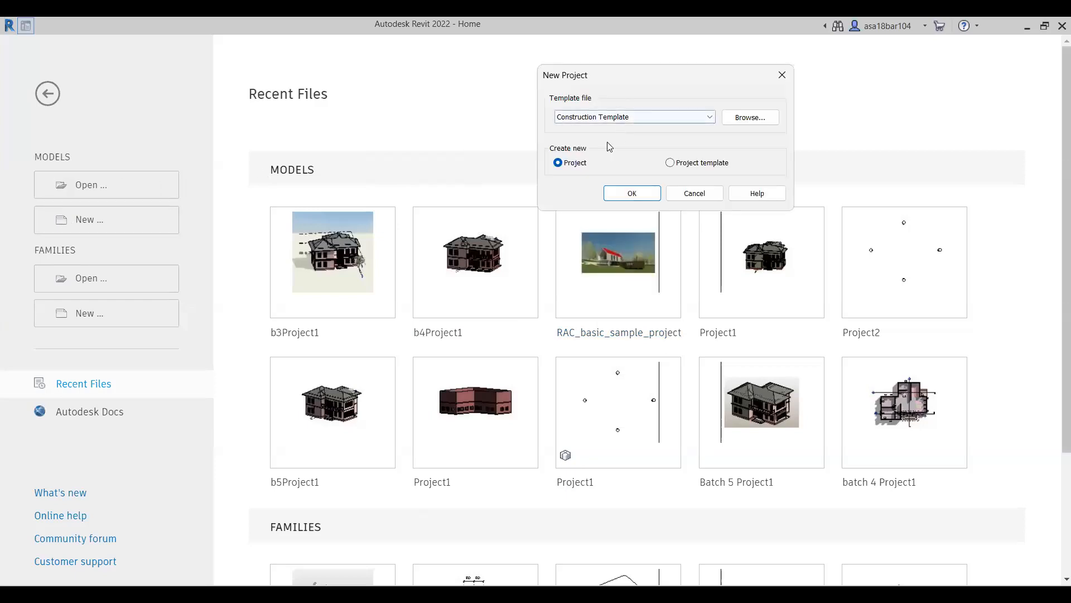
Create a new project from a template file.
{"action": "left_click", "coordinate": [618, 117]}
{"action": "left_click", "coordinate": [610, 147]}
{"action": "left_click", "coordinate": [636, 196]}
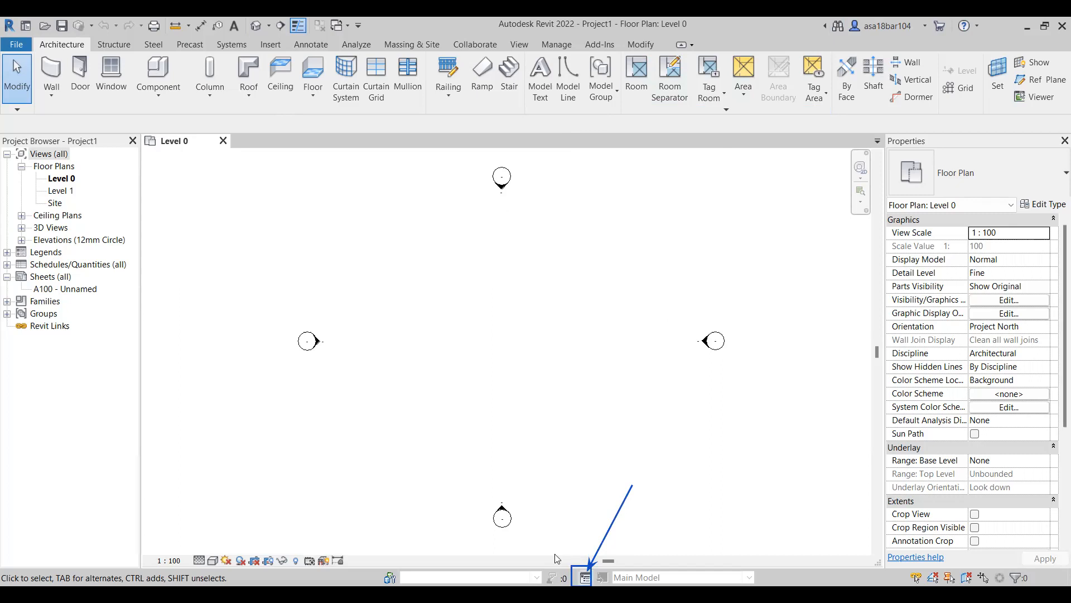
Create a design option set and add two more options to it, giving Option 1, Option 2 and Option 3.
{"action": "left_click", "coordinate": [585, 578]}
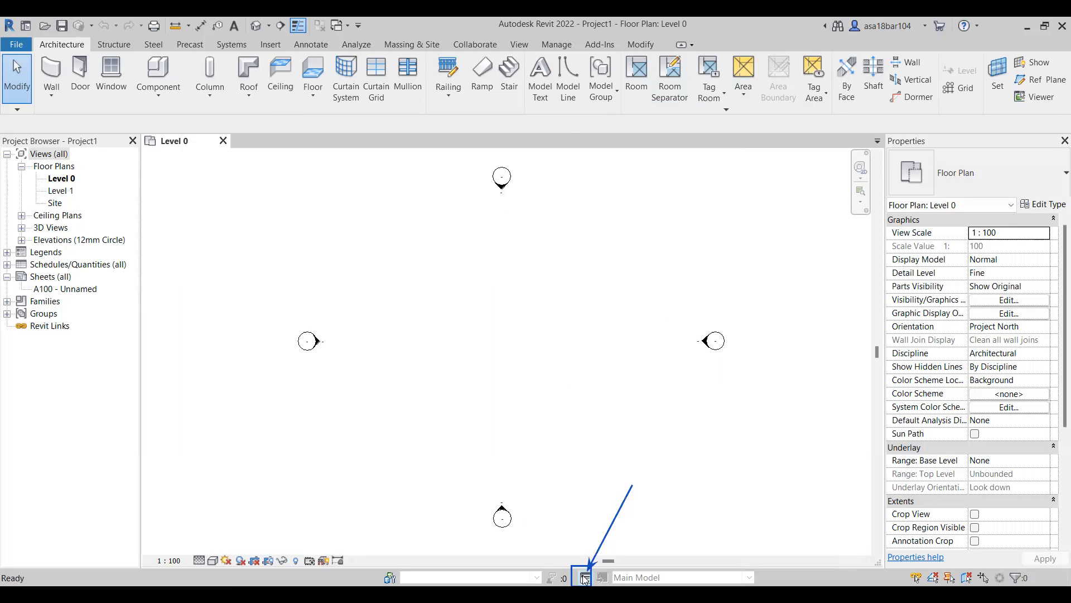
{"action": "left_click_drag", "start_coordinate": [897, 235], "coordinate": [846, 147]}
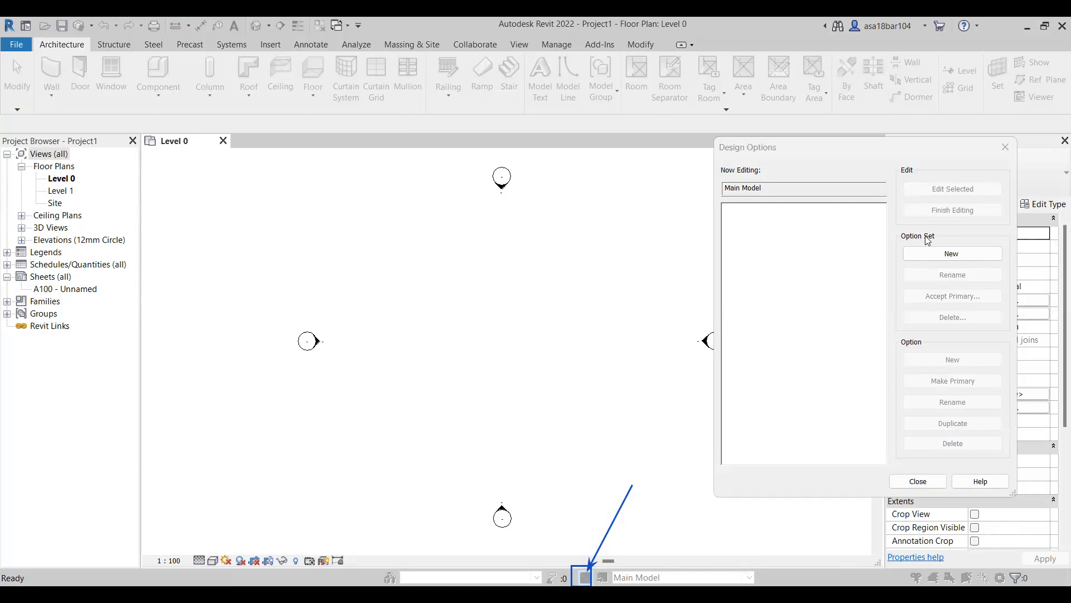
{"action": "left_click", "coordinate": [926, 257]}
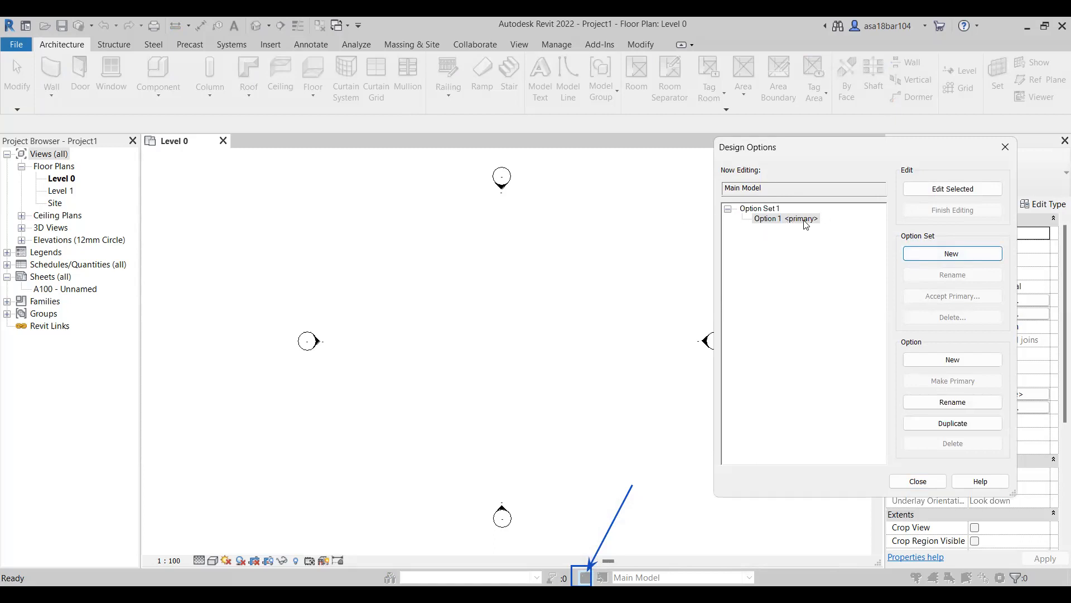
{"action": "left_click", "coordinate": [920, 360]}
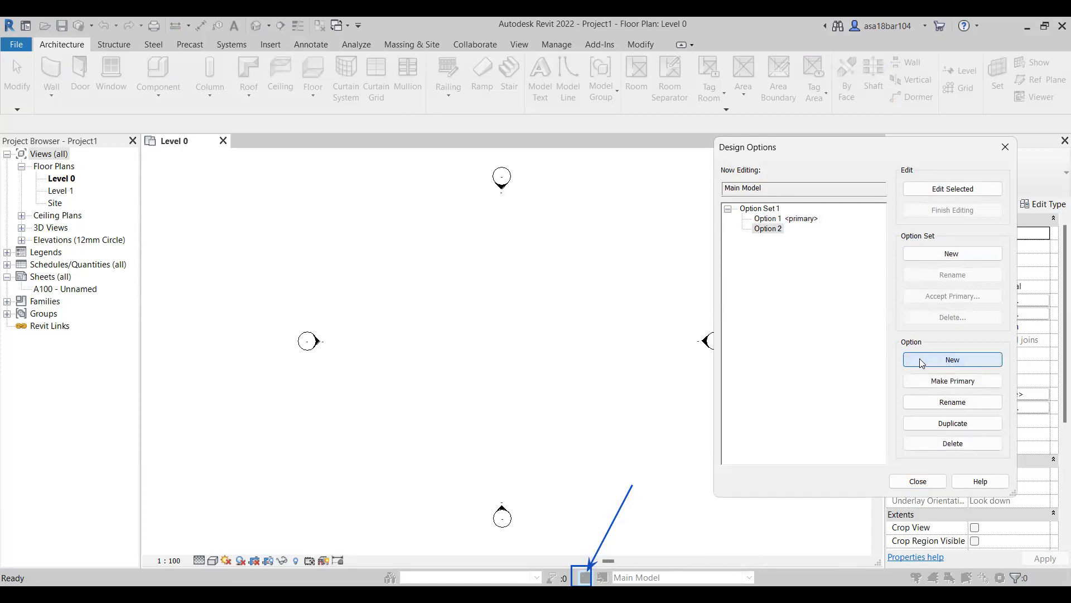
{"action": "left_click", "coordinate": [922, 364]}
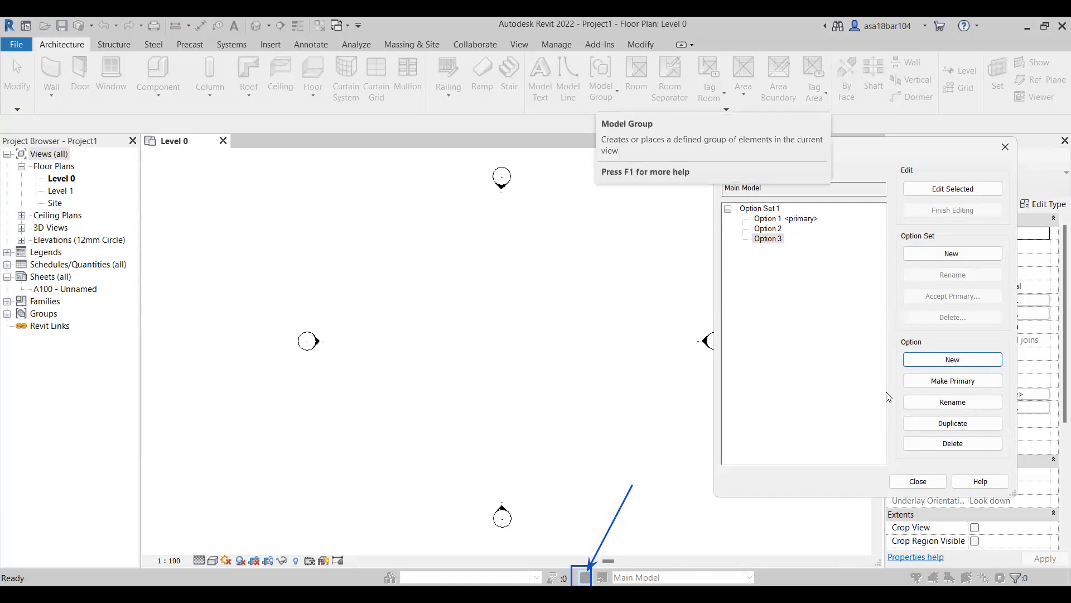
{"action": "left_click", "coordinate": [1005, 147]}
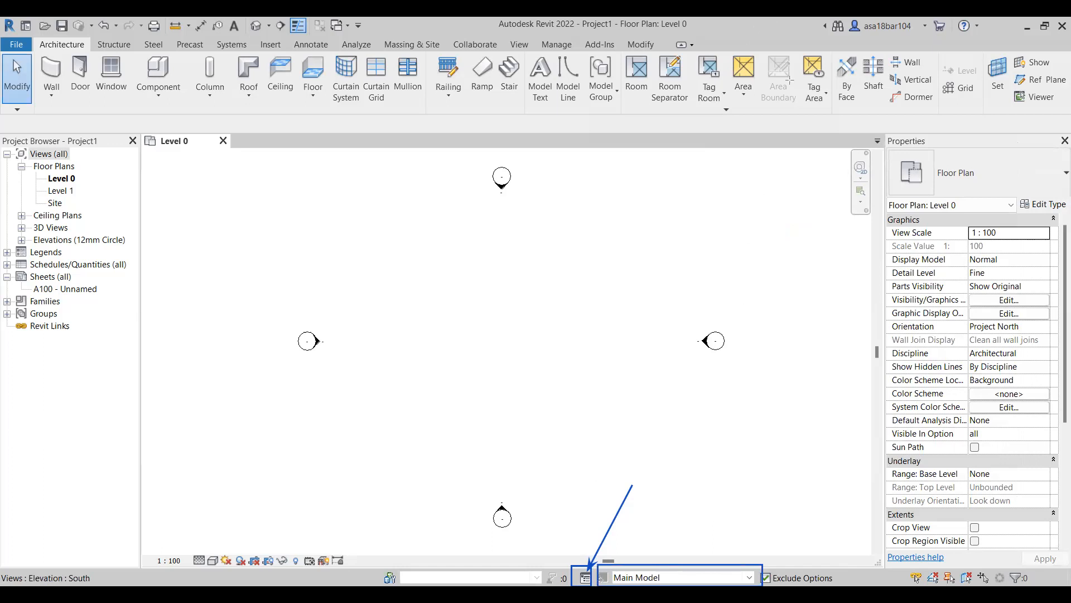
Turn off Exclude Options and make Option 1 (primary) the active design option.
{"action": "left_click", "coordinate": [784, 576]}
{"action": "left_click", "coordinate": [749, 577]}
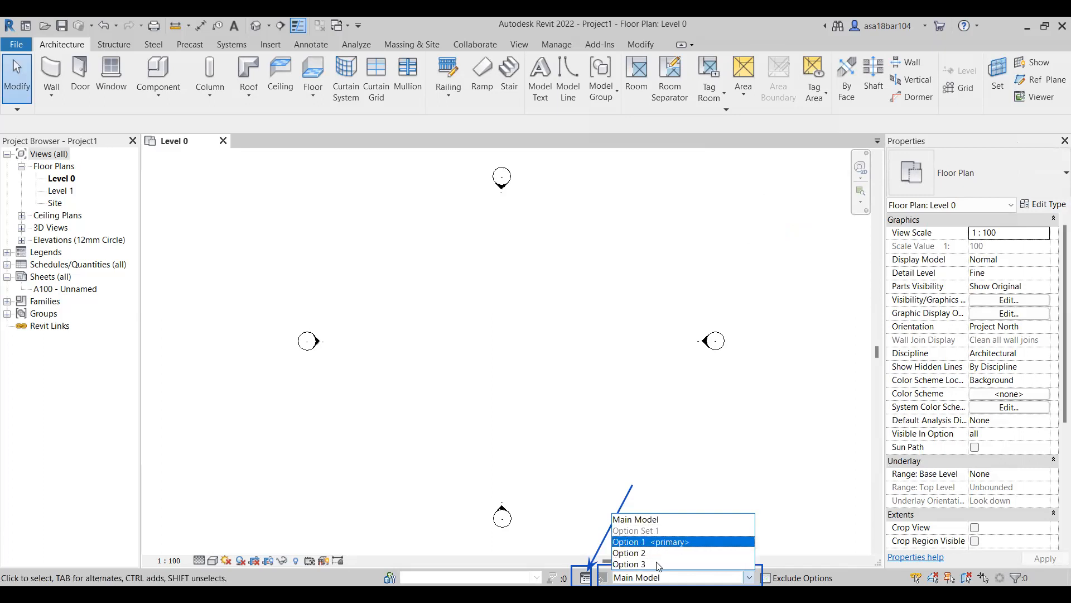
{"action": "key", "text": "Up"}
{"action": "key", "text": "Up"}
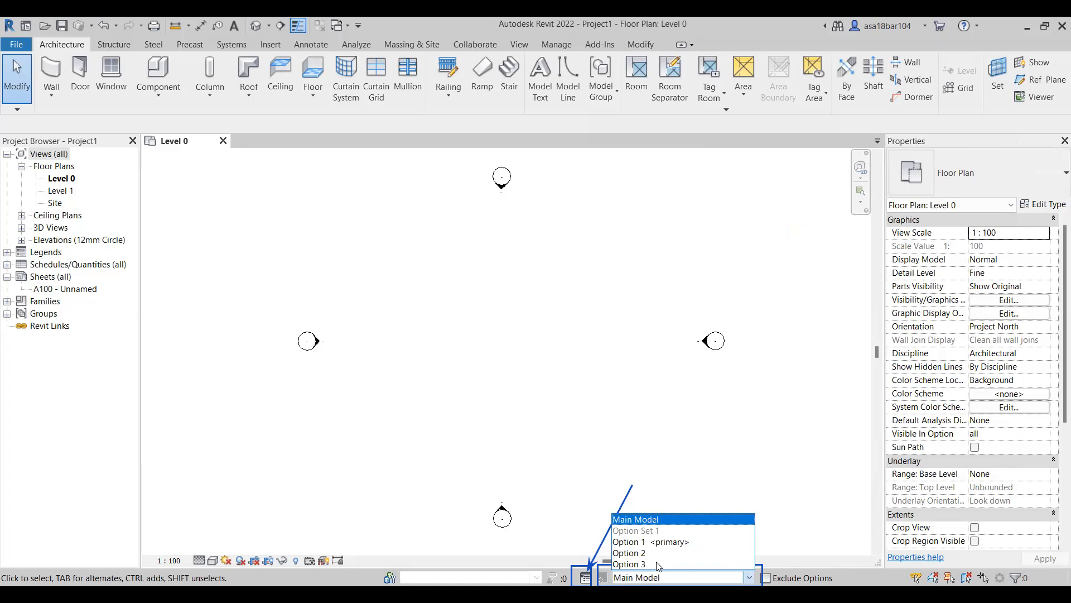
{"action": "key", "text": "Down"}
{"action": "key", "text": "Down"}
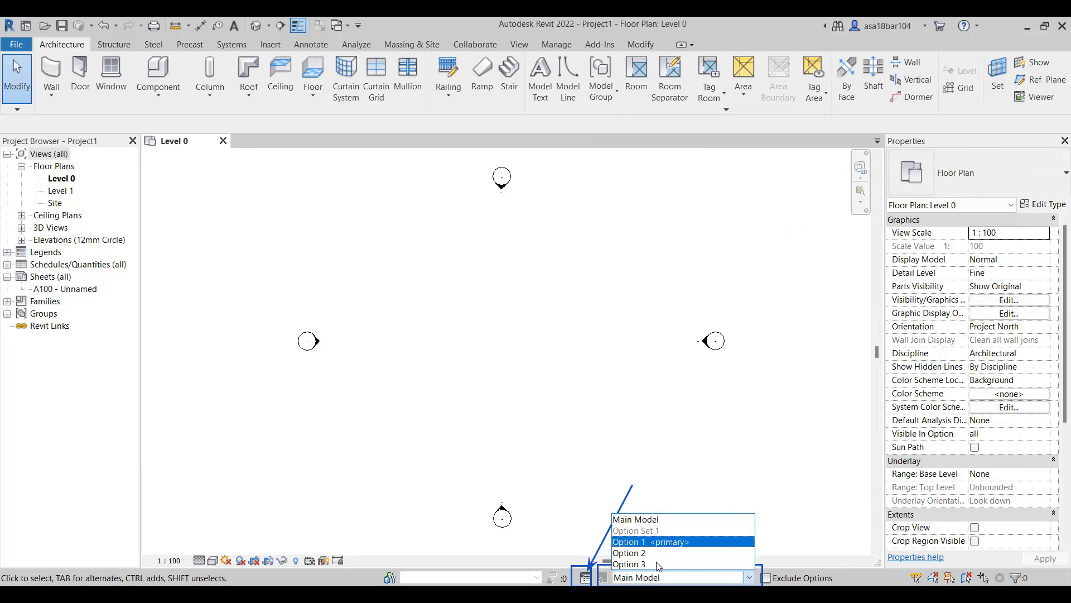
{"action": "key", "text": "Return"}
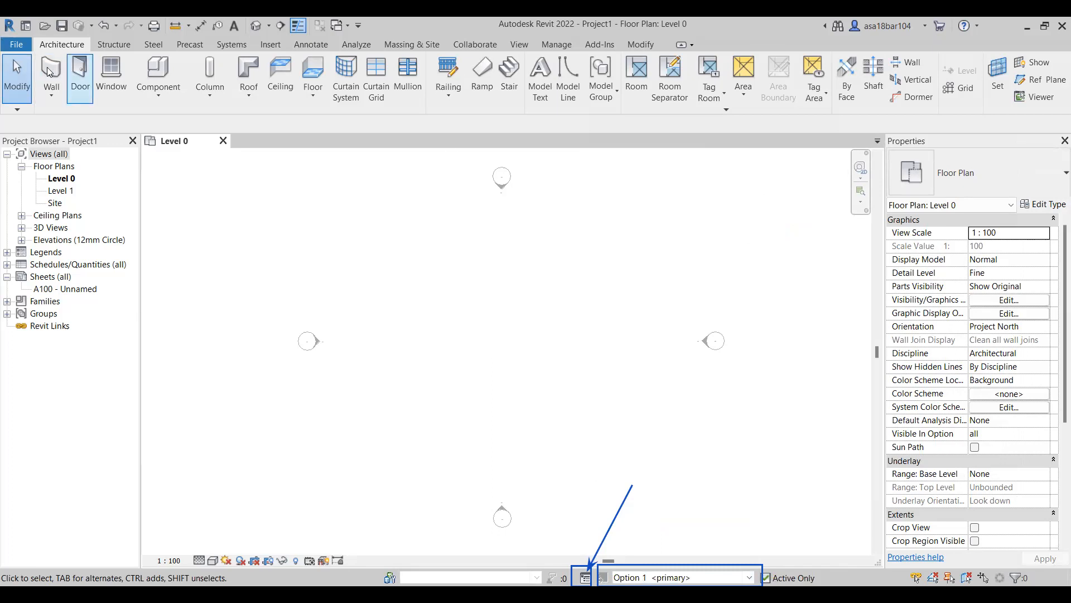
Draw a rectangle of exterior walls about 16500 by 11900 mm between the elevation markers on Level 0.
{"action": "key", "text": "w"}
{"action": "key", "text": "a"}
{"action": "left_click", "coordinate": [556, 63]}
{"action": "left_click", "coordinate": [401, 255]}
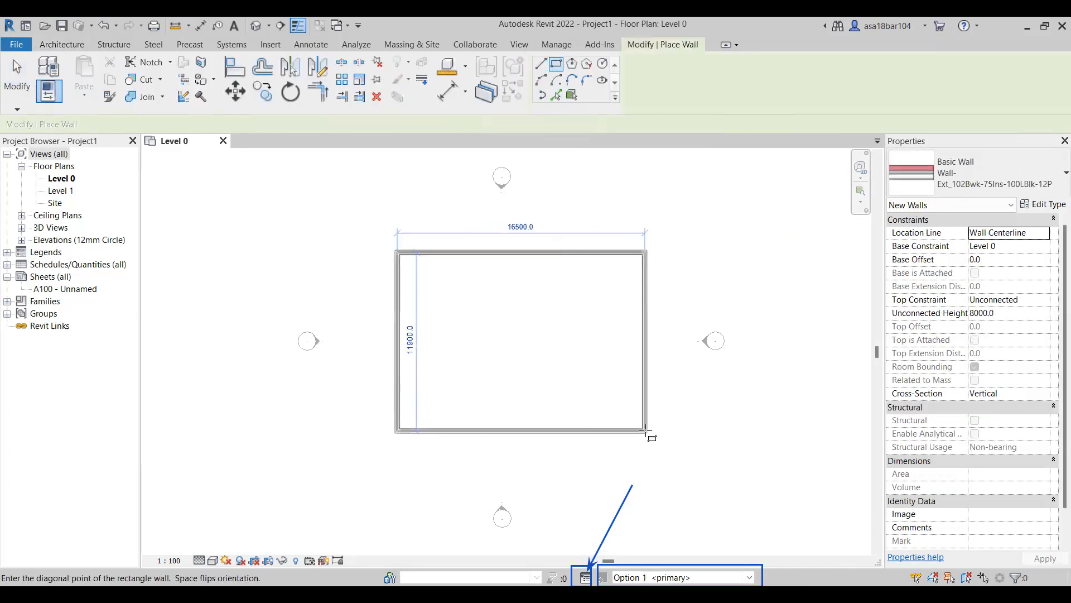
{"action": "left_click", "coordinate": [647, 430]}
Add a vertical wall through the middle of the rectangle and a horizontal wall halfway down its left half.
{"action": "left_click", "coordinate": [540, 64]}
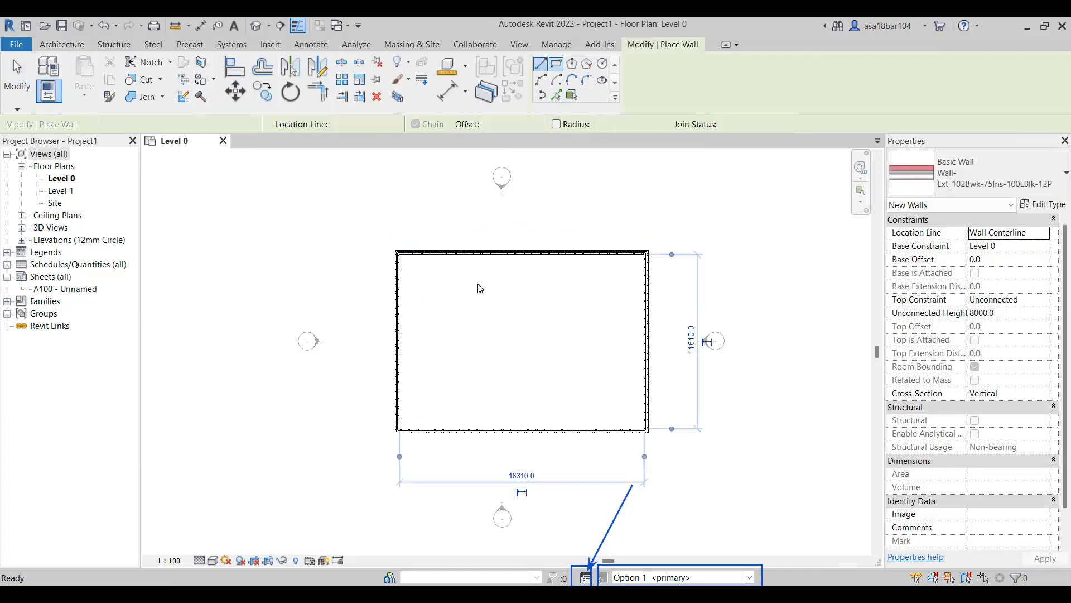
{"action": "left_click", "coordinate": [522, 256]}
{"action": "left_click", "coordinate": [522, 430]}
{"action": "key", "text": "Escape"}
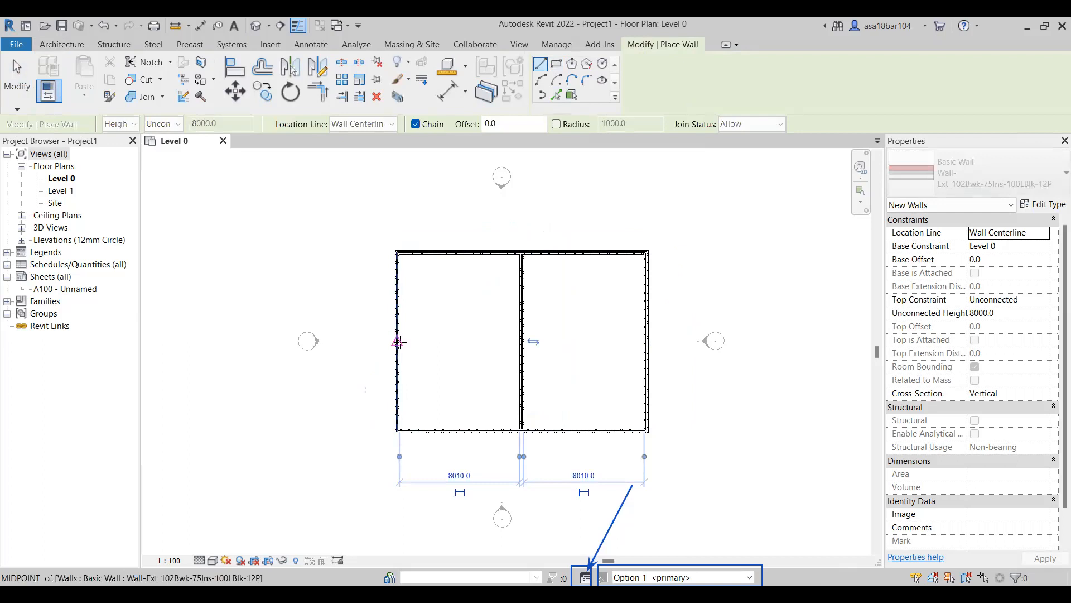
{"action": "left_click", "coordinate": [518, 342]}
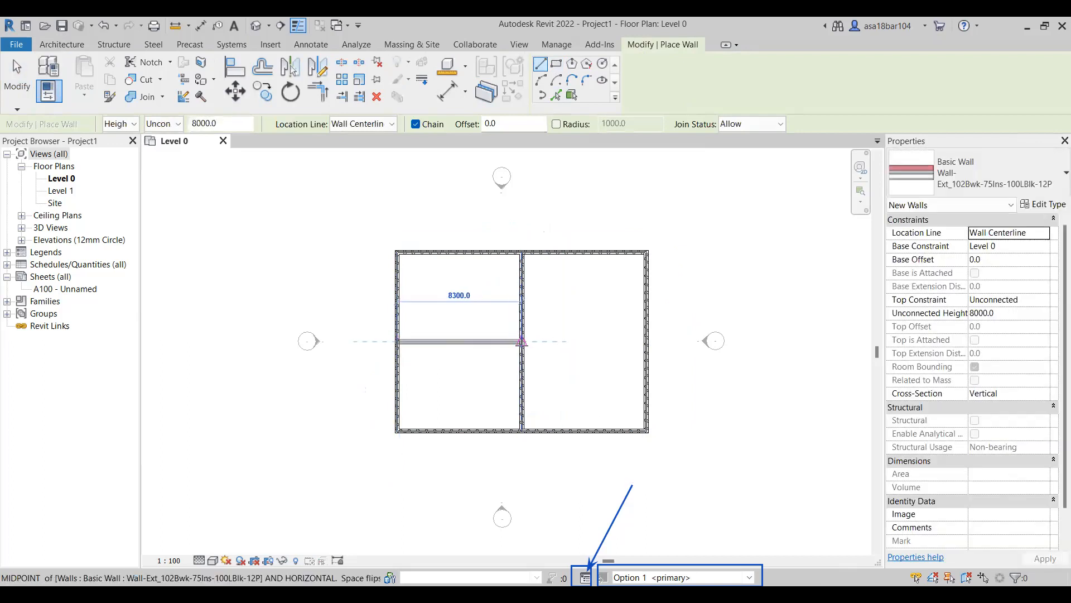
{"action": "left_click", "coordinate": [398, 342]}
{"action": "key", "text": "Escape"}
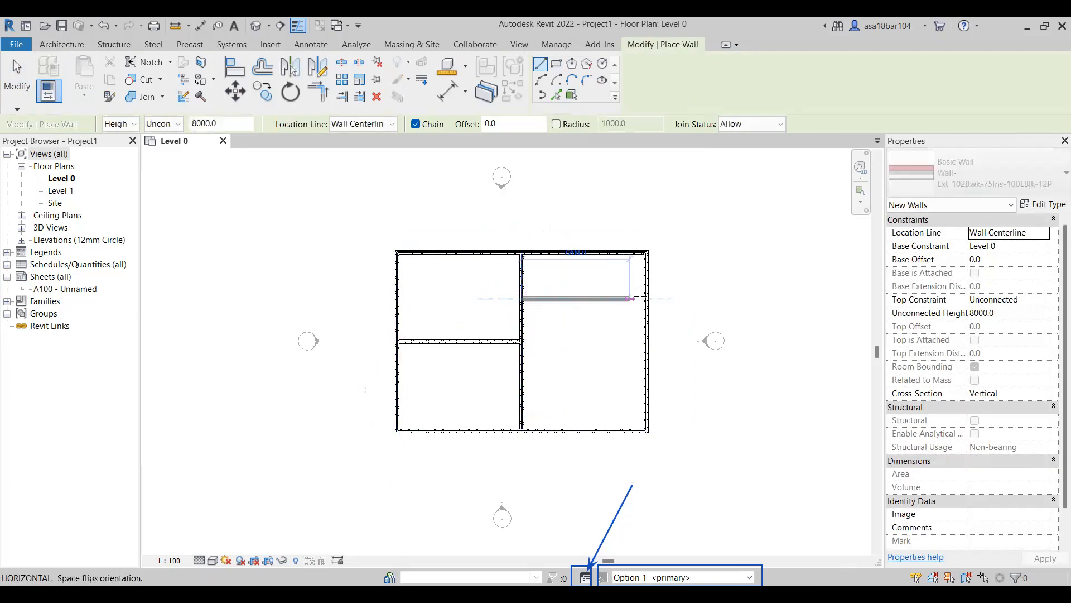
{"action": "key", "text": "Escape"}
Draw a horizontal wall across the upper part of the right half, from the central wall to the right exterior wall.
{"action": "left_click", "coordinate": [524, 302]}
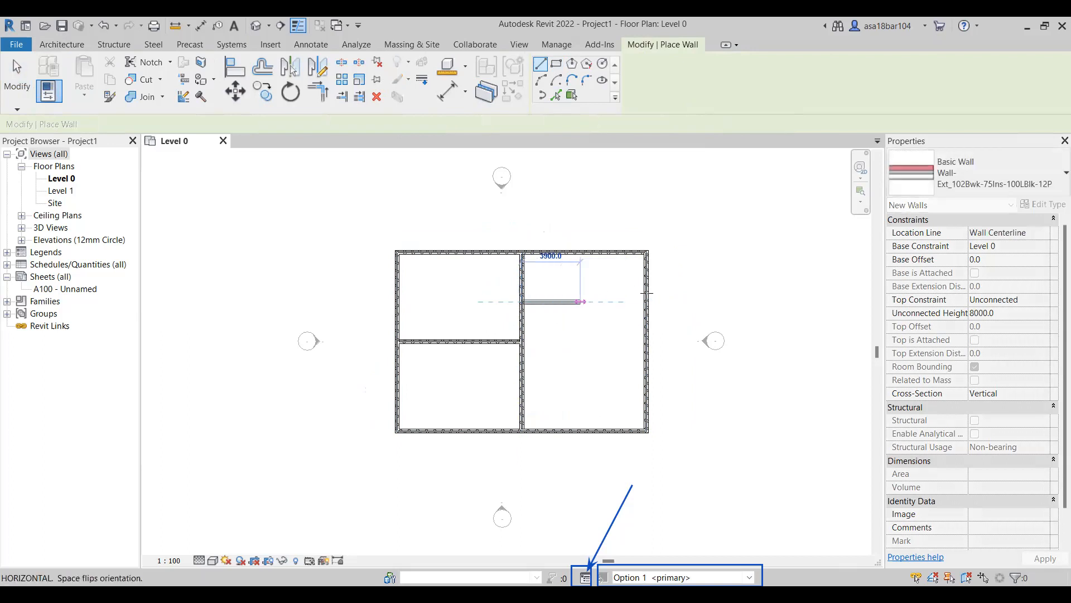
{"action": "left_click", "coordinate": [638, 302]}
{"action": "key", "text": "Escape"}
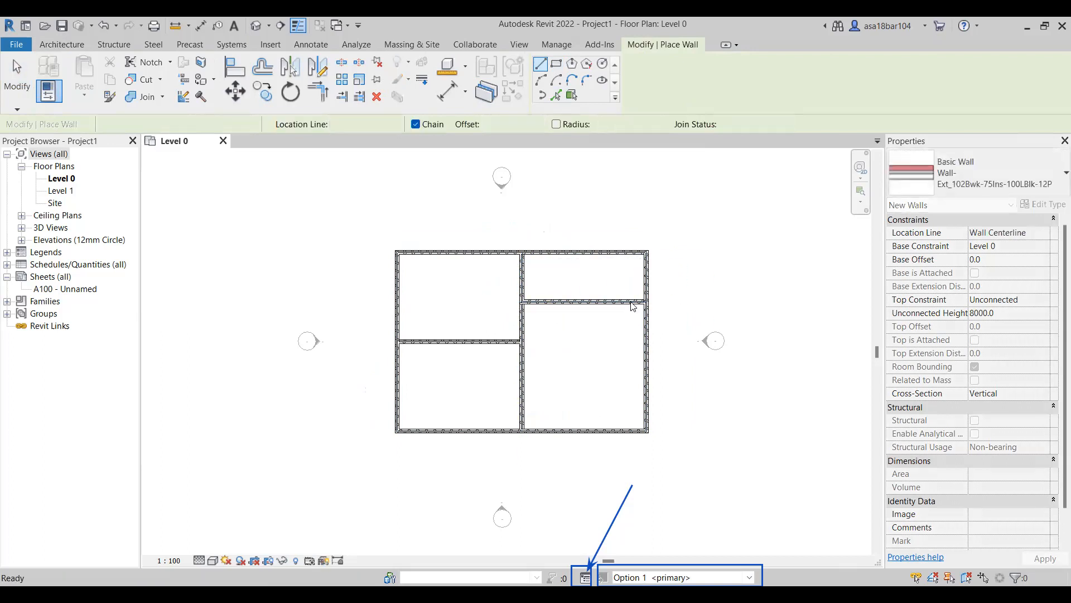
{"action": "key", "text": "Escape"}
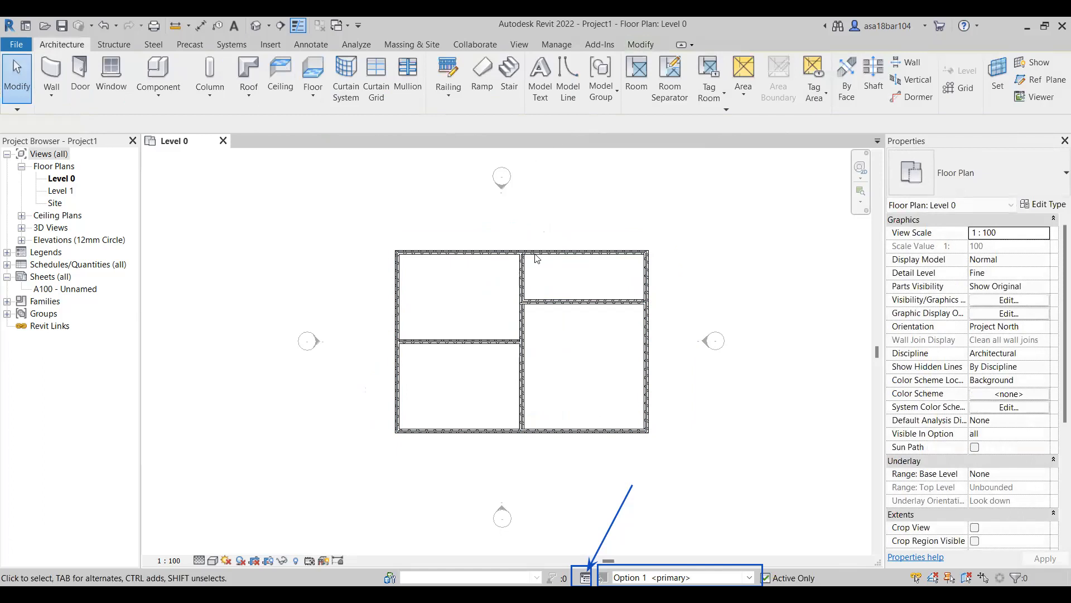
Split the upper-right room with a short vertical wall about 4000 mm from the central wall.
{"action": "left_click", "coordinate": [45, 67]}
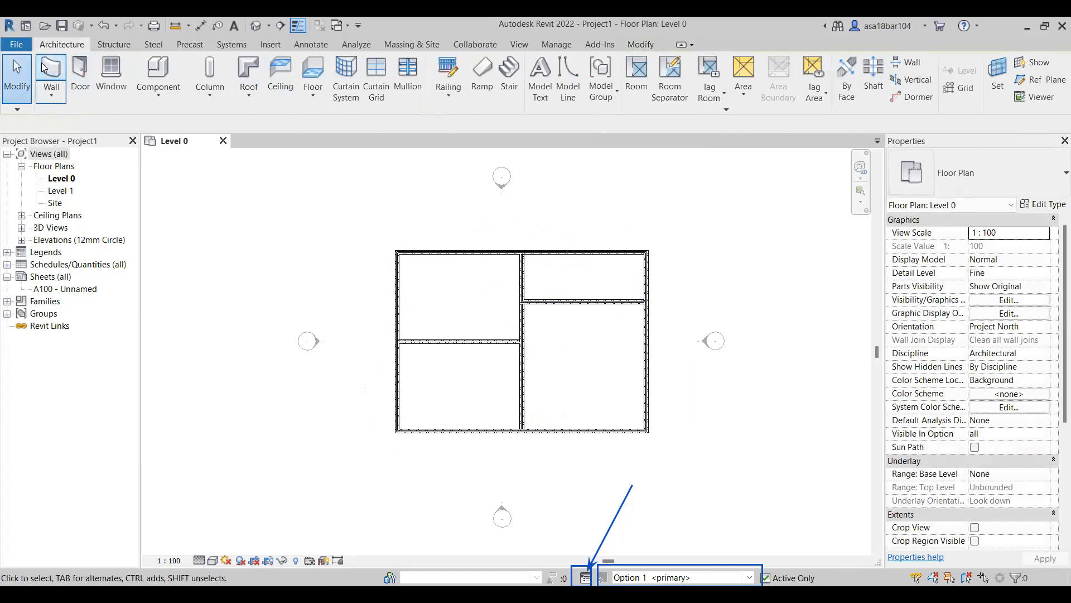
{"action": "left_click", "coordinate": [584, 252]}
{"action": "left_click", "coordinate": [585, 300]}
{"action": "key", "text": "Escape"}
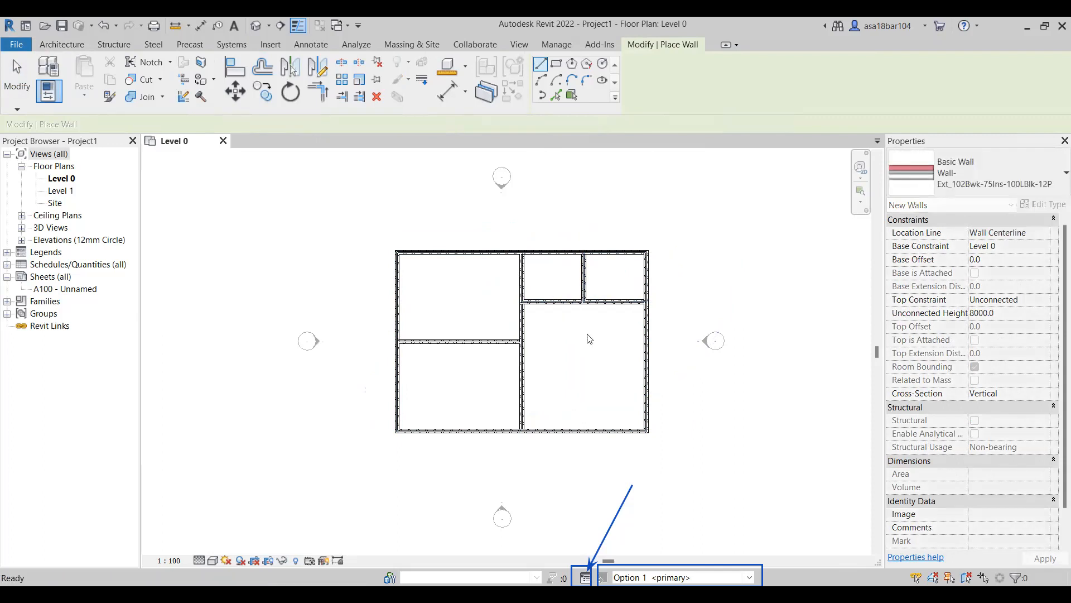
{"action": "key", "text": "Escape"}
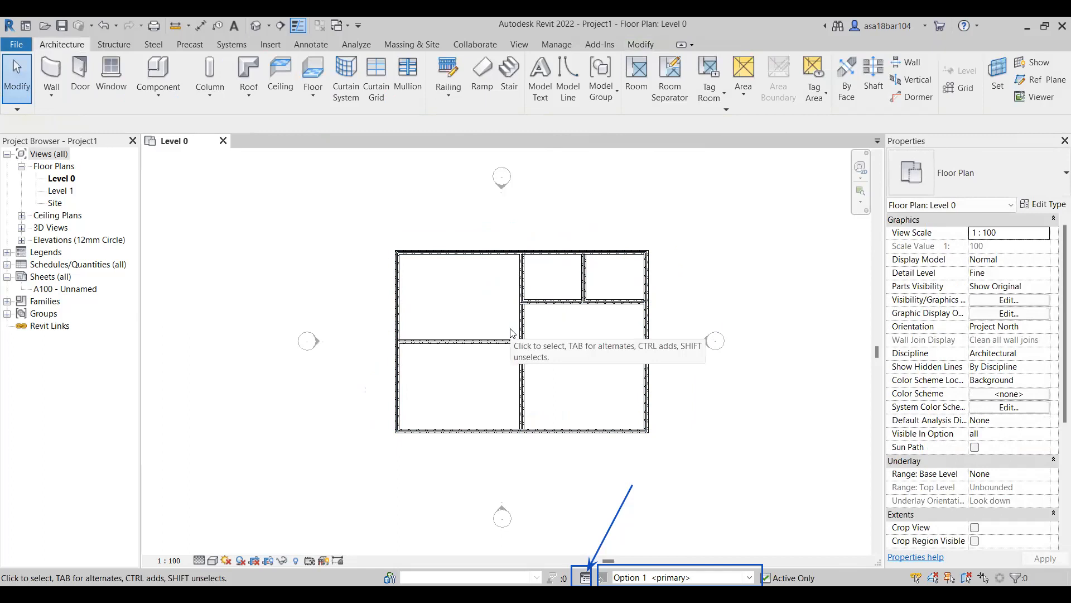
Make Option 2 of Option Set 1 the active design option for editing.
{"action": "left_click", "coordinate": [749, 578]}
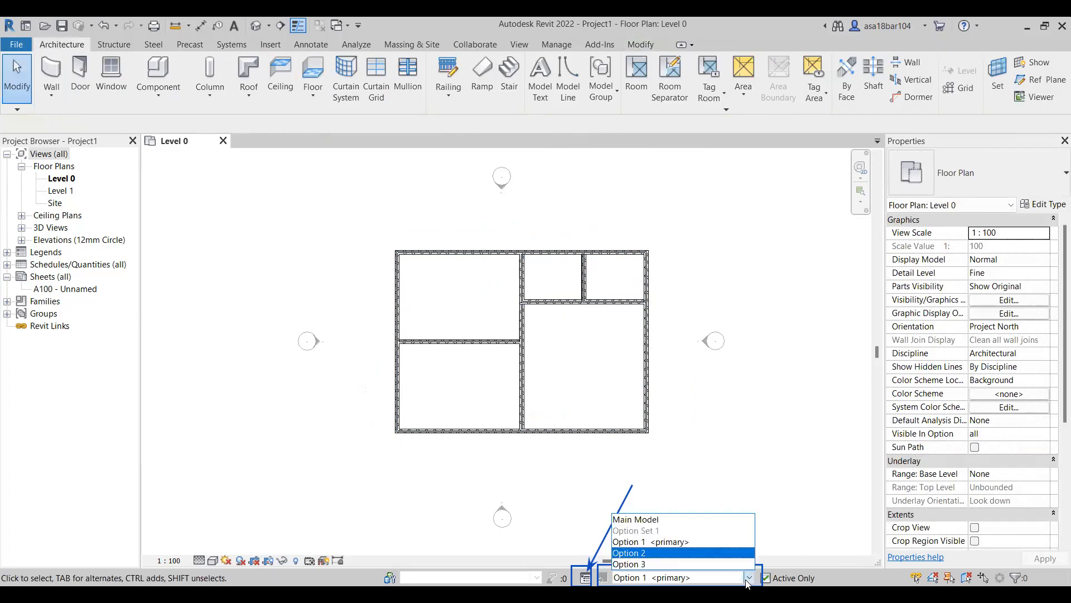
{"action": "key", "text": "Up"}
{"action": "key", "text": "Up"}
{"action": "key", "text": "Up"}
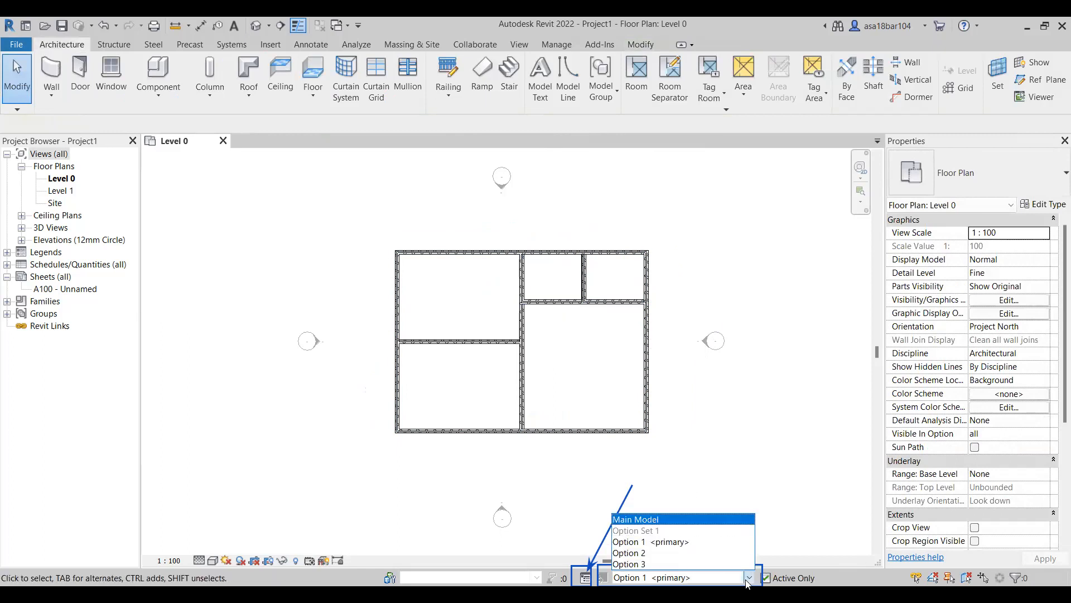
{"action": "key", "text": "Down"}
{"action": "key", "text": "Down"}
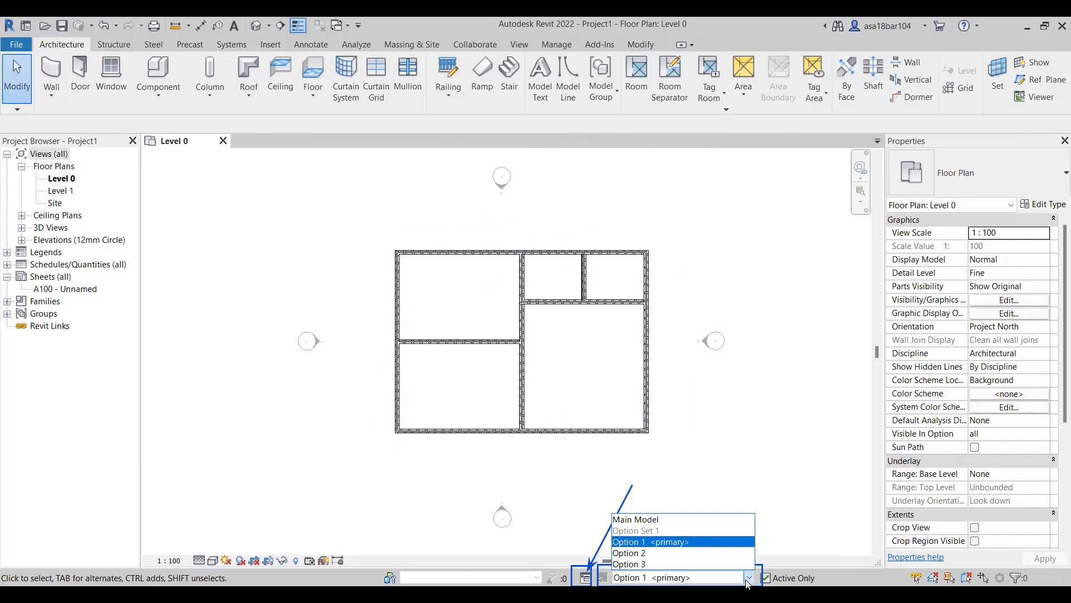
{"action": "key", "text": "Up"}
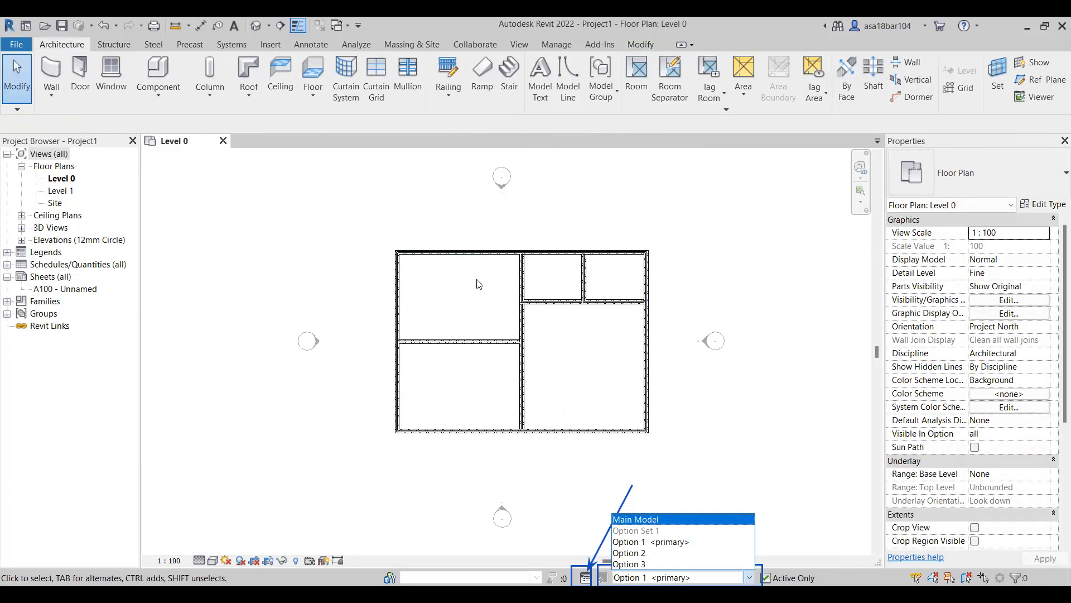
{"action": "key", "text": "Down"}
{"action": "key", "text": "Down"}
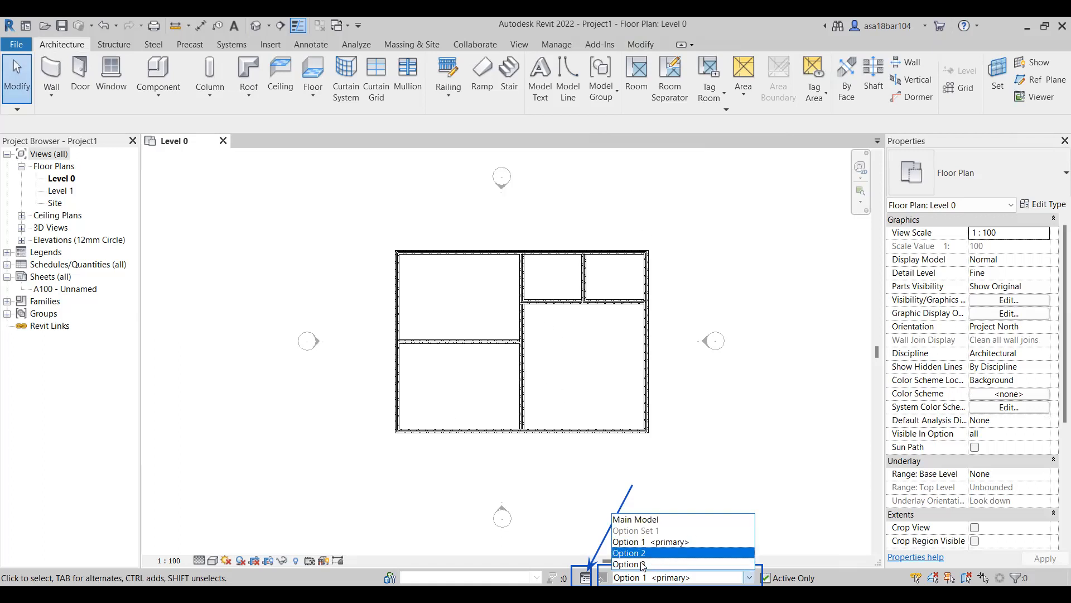
{"action": "key", "text": "Return"}
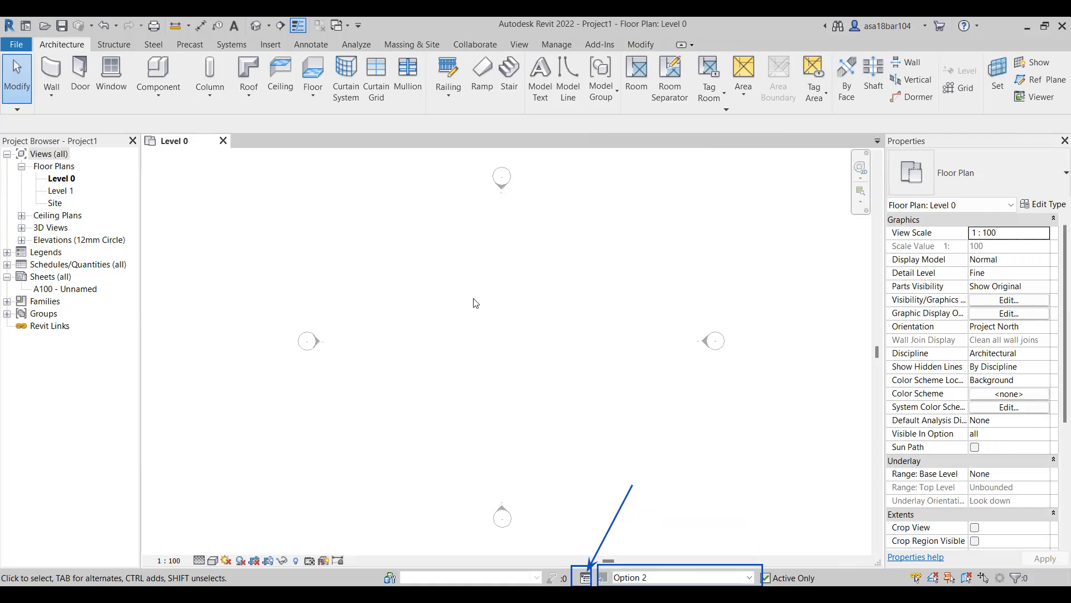
Draw a rectangle of exterior walls about 13900 mm wide by 17700 mm high between the elevation markers.
{"action": "key", "text": "w"}
{"action": "key", "text": "a"}
{"action": "left_click", "coordinate": [555, 63]}
{"action": "left_click", "coordinate": [413, 208]}
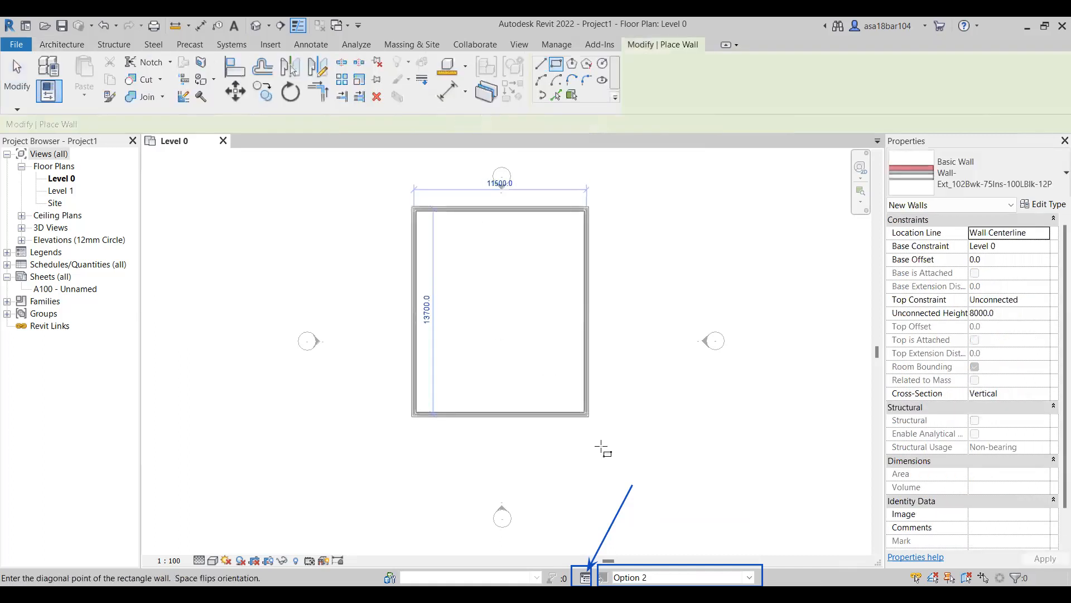
{"action": "left_click", "coordinate": [628, 479]}
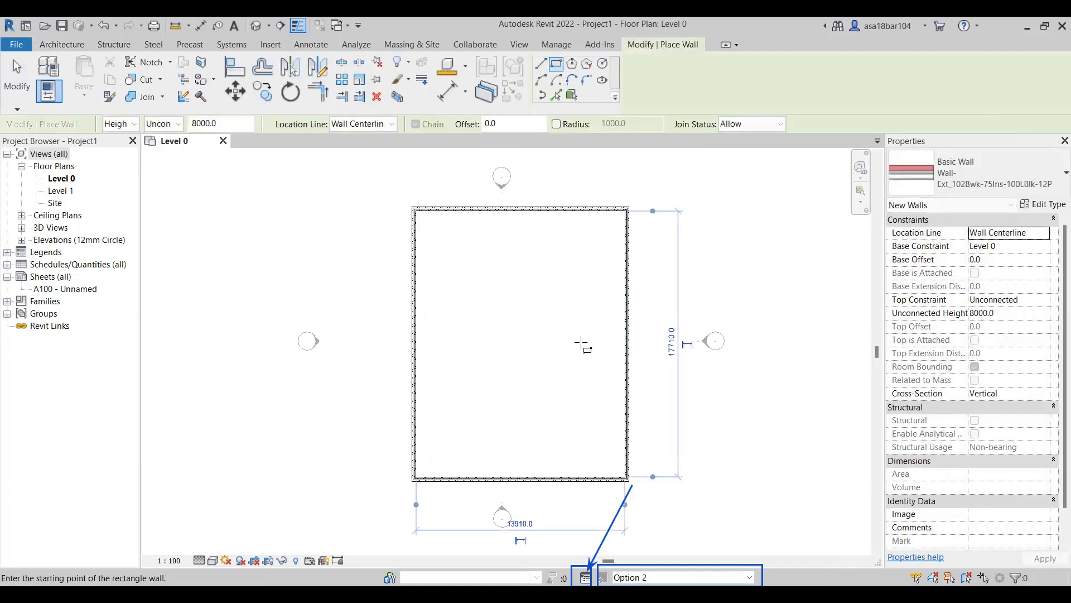
Divide the rectangle with a horizontal wall across its middle and a vertical wall from that wall's midpoint up to the top wall.
{"action": "left_click", "coordinate": [540, 64]}
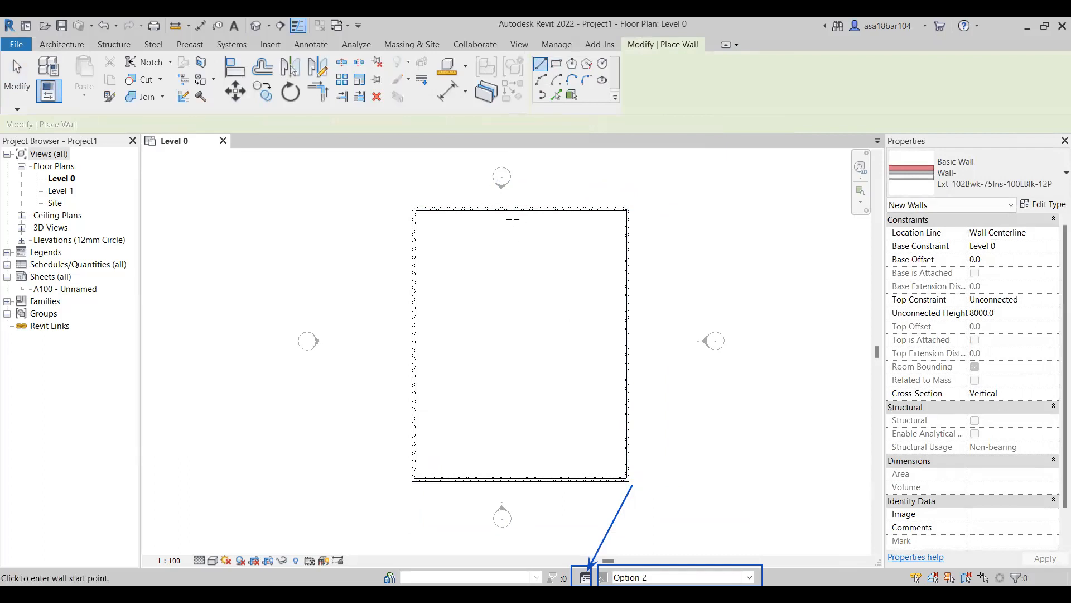
{"action": "left_click", "coordinate": [416, 344]}
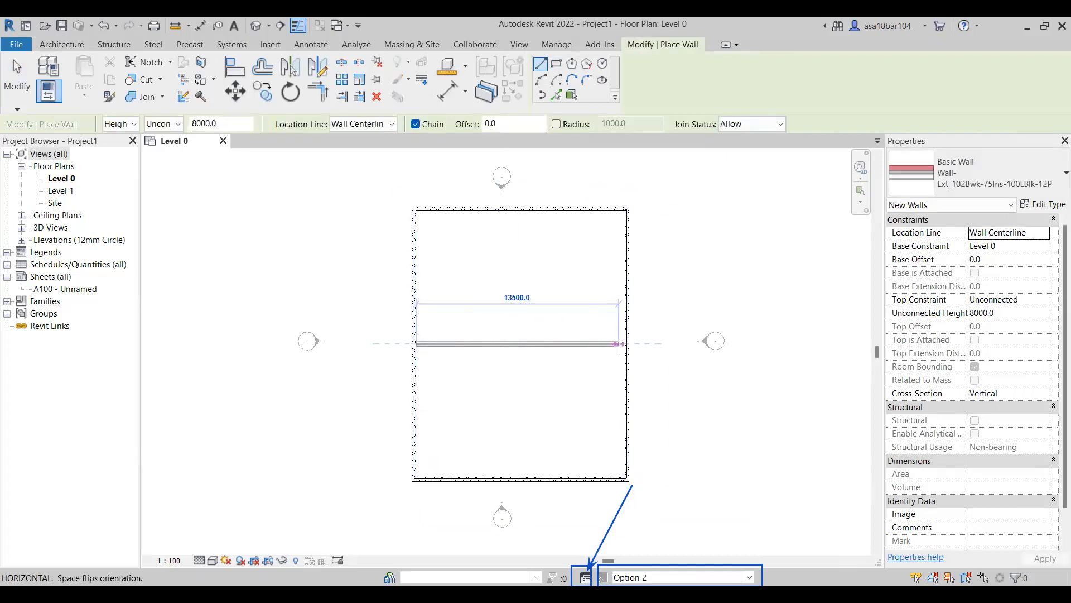
{"action": "left_click", "coordinate": [626, 344]}
{"action": "key", "text": "Escape"}
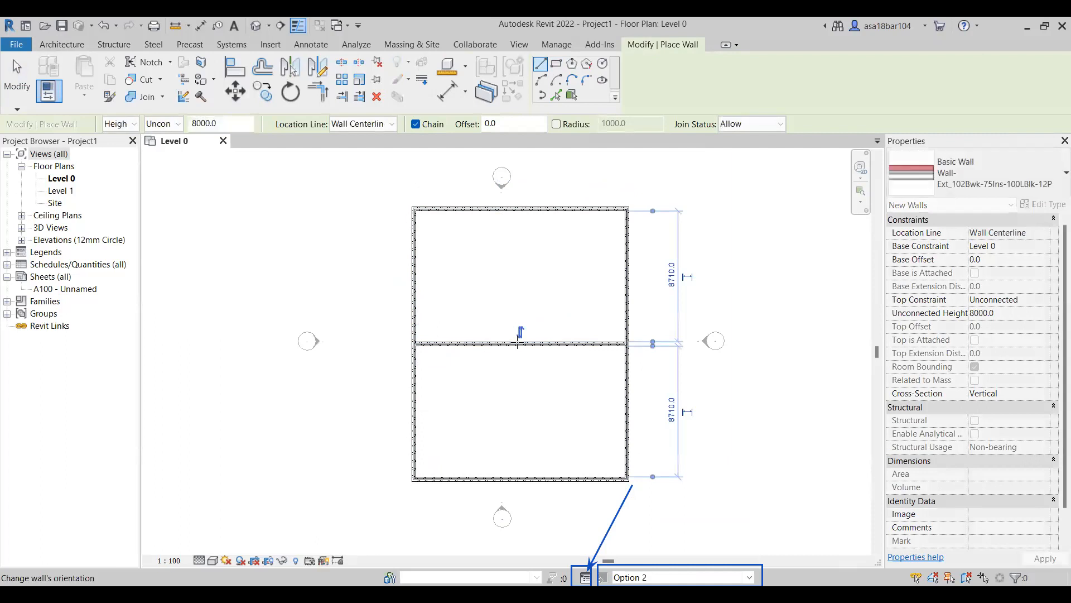
{"action": "left_click", "coordinate": [522, 344]}
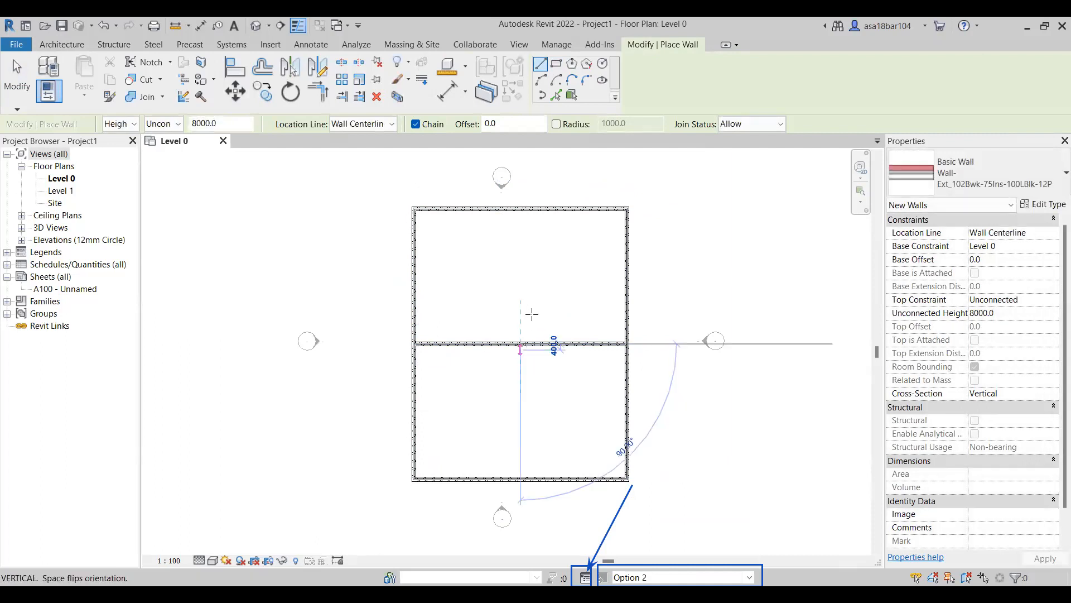
{"action": "left_click", "coordinate": [522, 209]}
{"action": "key", "text": "Escape"}
{"action": "key", "text": "Escape"}
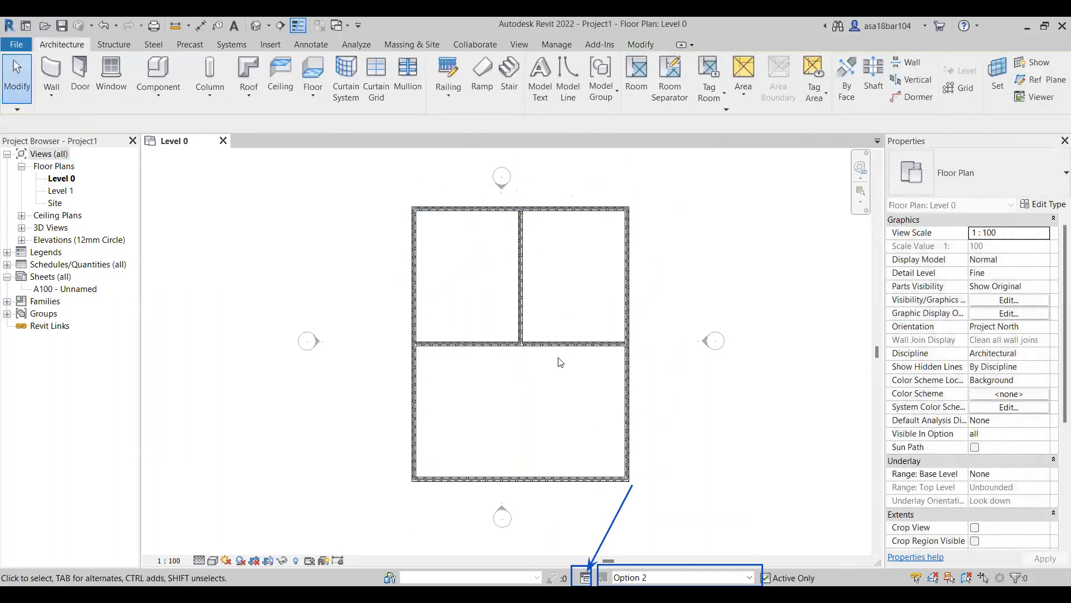
Enclose a small room about 3600 mm wide below the middle wall, against the left exterior wall, with two walls.
{"action": "left_click", "coordinate": [52, 84]}
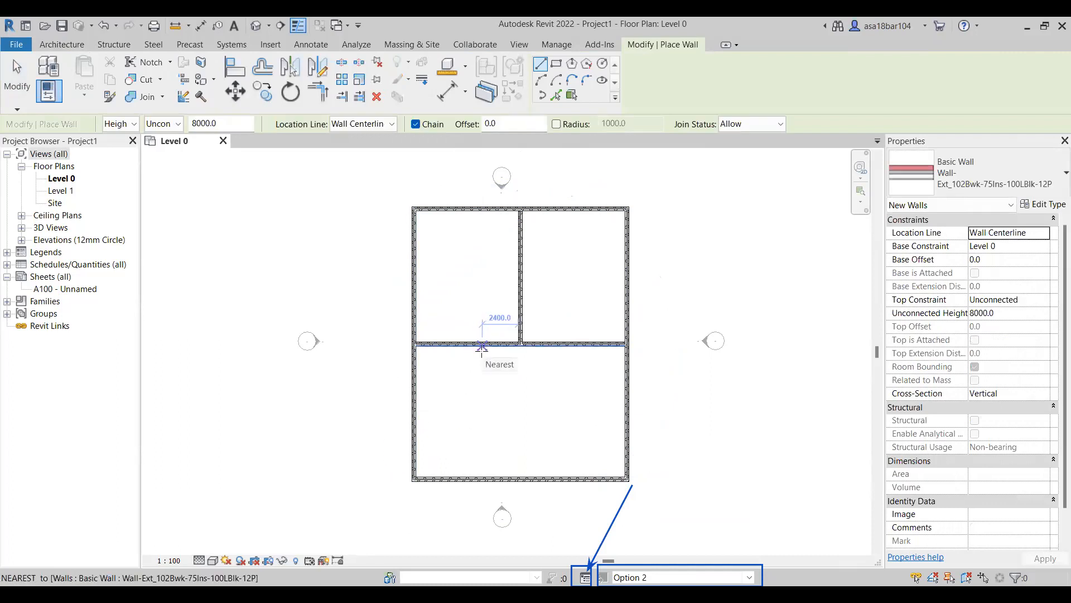
{"action": "left_click", "coordinate": [414, 413]}
{"action": "left_click", "coordinate": [468, 412]}
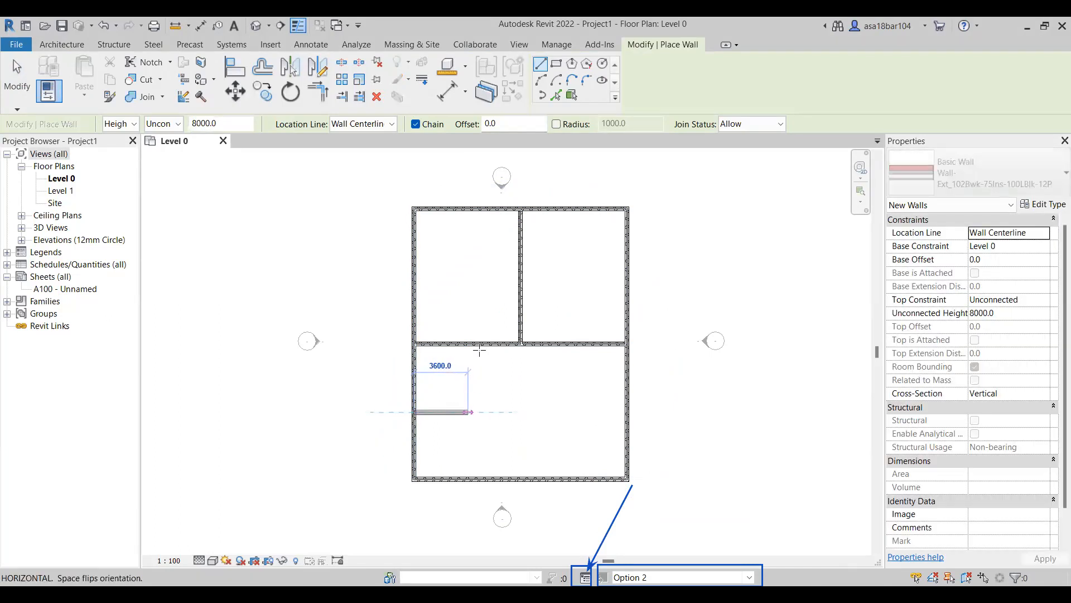
{"action": "left_click", "coordinate": [468, 345]}
{"action": "key", "text": "Escape"}
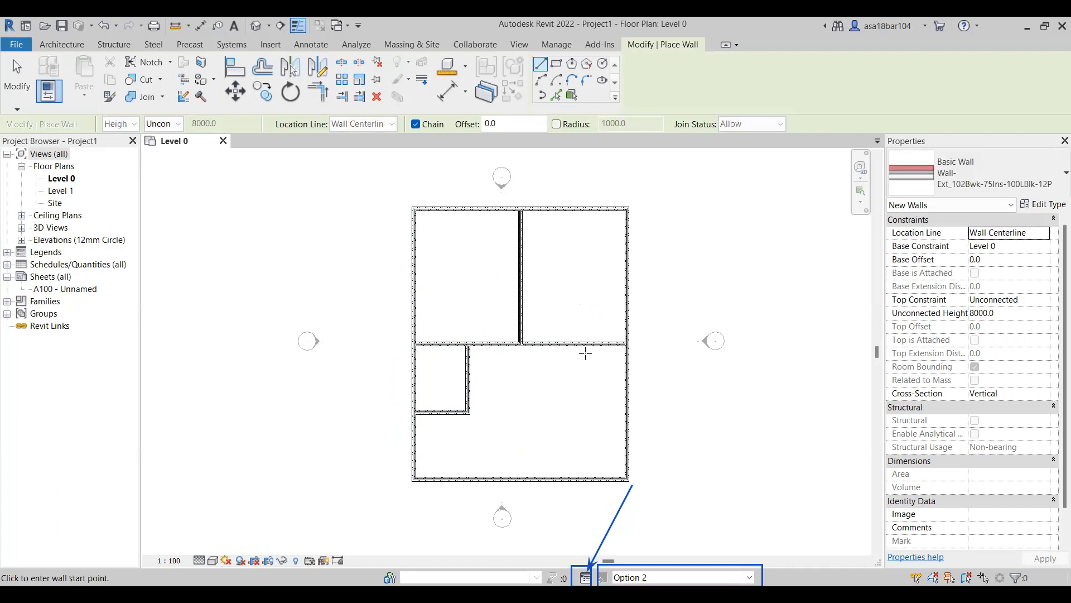
Enclose a matching small room about 4555 mm deep below the middle wall, against the right exterior wall.
{"action": "left_click", "coordinate": [568, 344]}
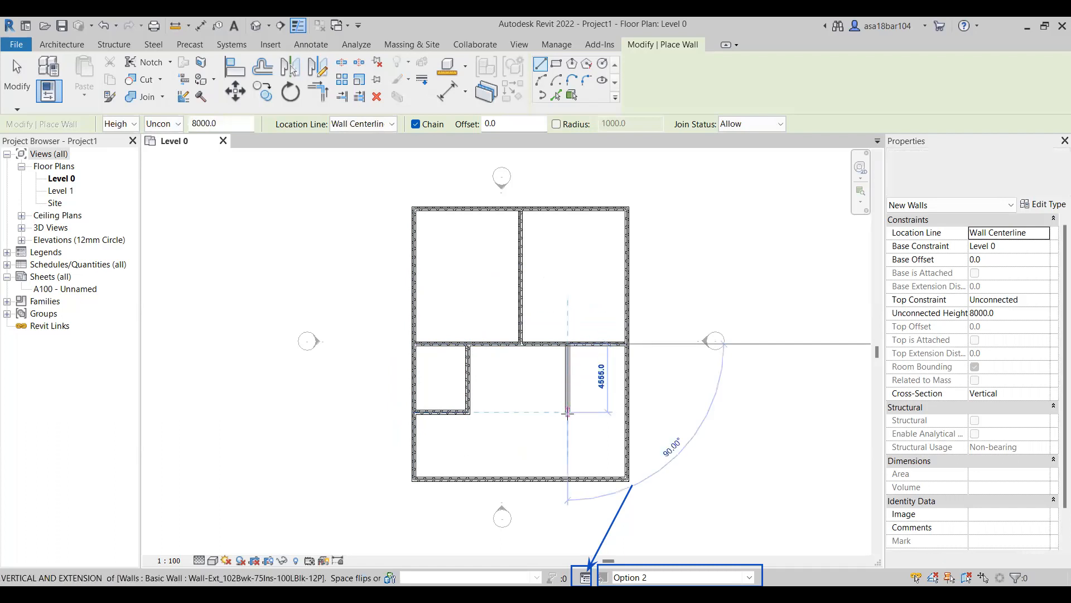
{"action": "left_click", "coordinate": [625, 412]}
{"action": "key", "text": "Escape"}
{"action": "key", "text": "Escape"}
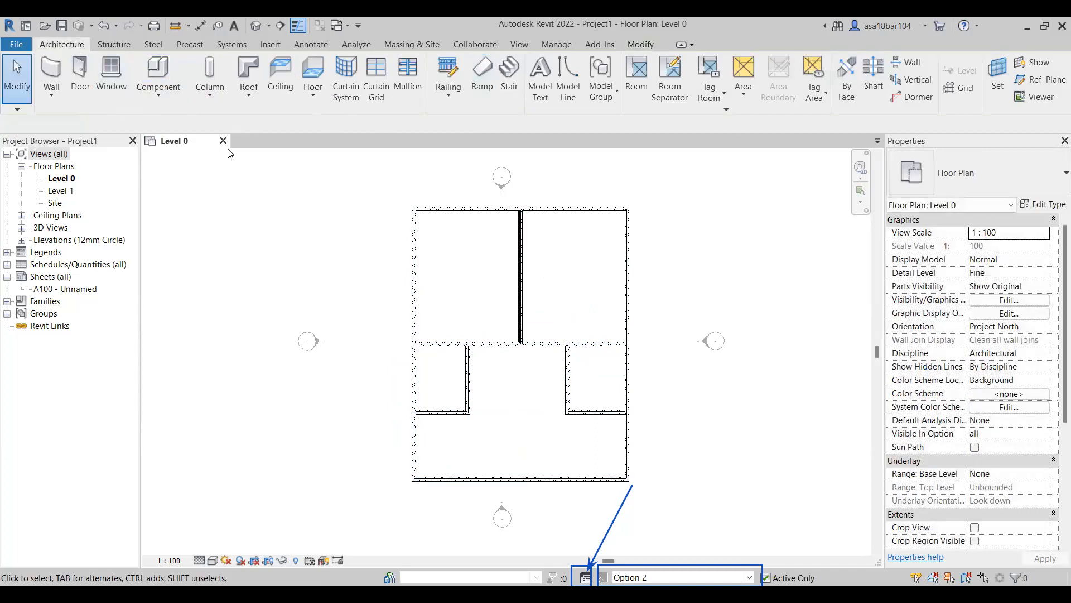
Make Option 3 of Option Set 1 the active design option.
{"action": "left_click", "coordinate": [748, 577]}
{"action": "left_click", "coordinate": [519, 498]}
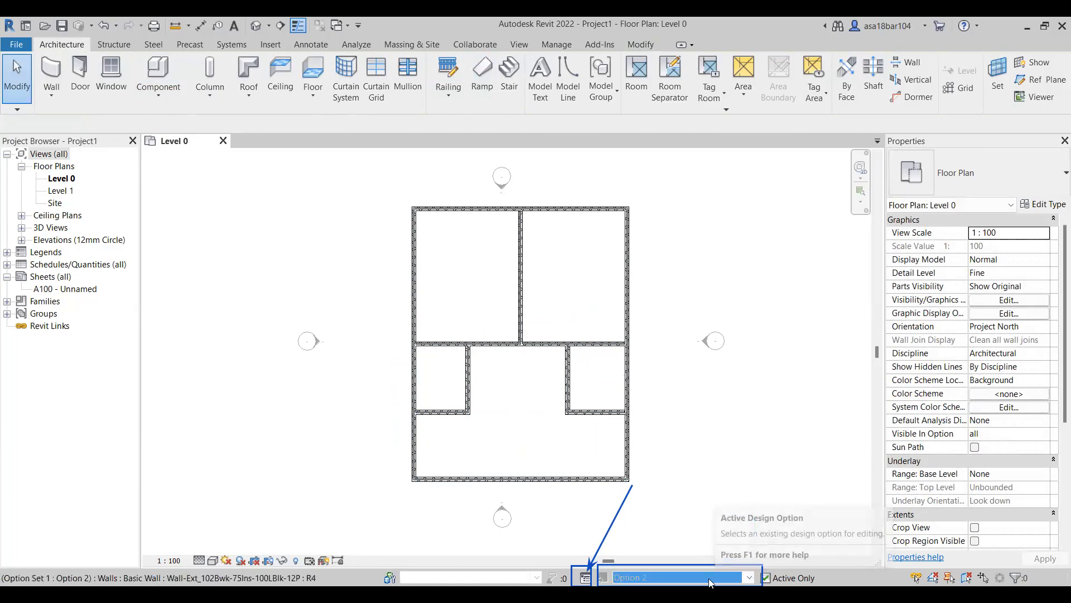
{"action": "left_click", "coordinate": [749, 577]}
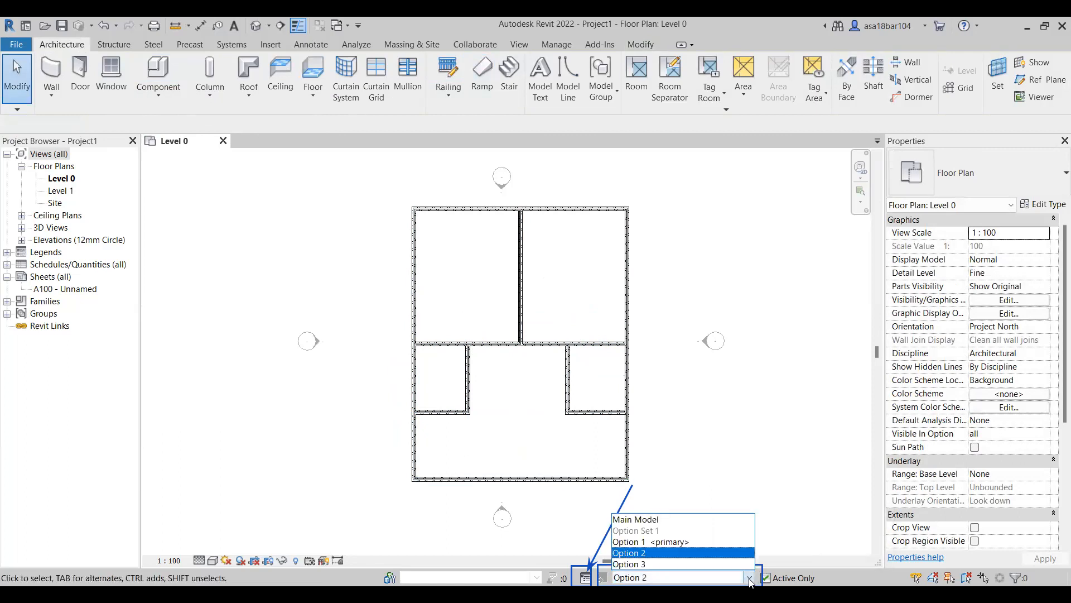
{"action": "left_click", "coordinate": [659, 563]}
Draw a rectangle of exterior walls about 17100 by 11400 mm between the elevation markers in Option 3.
{"action": "left_click", "coordinate": [51, 73]}
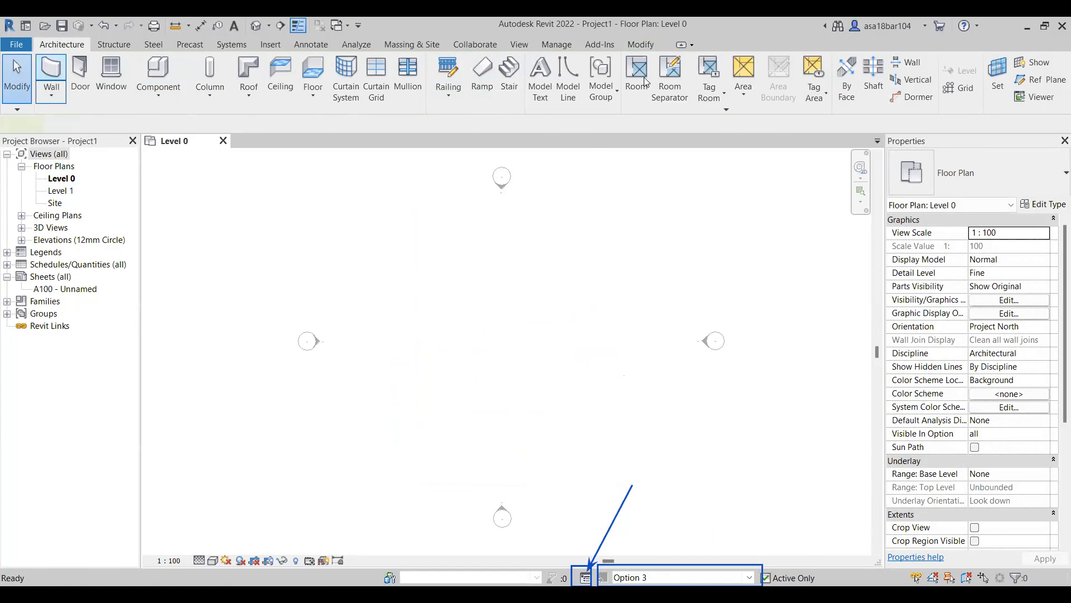
{"action": "left_click", "coordinate": [556, 64]}
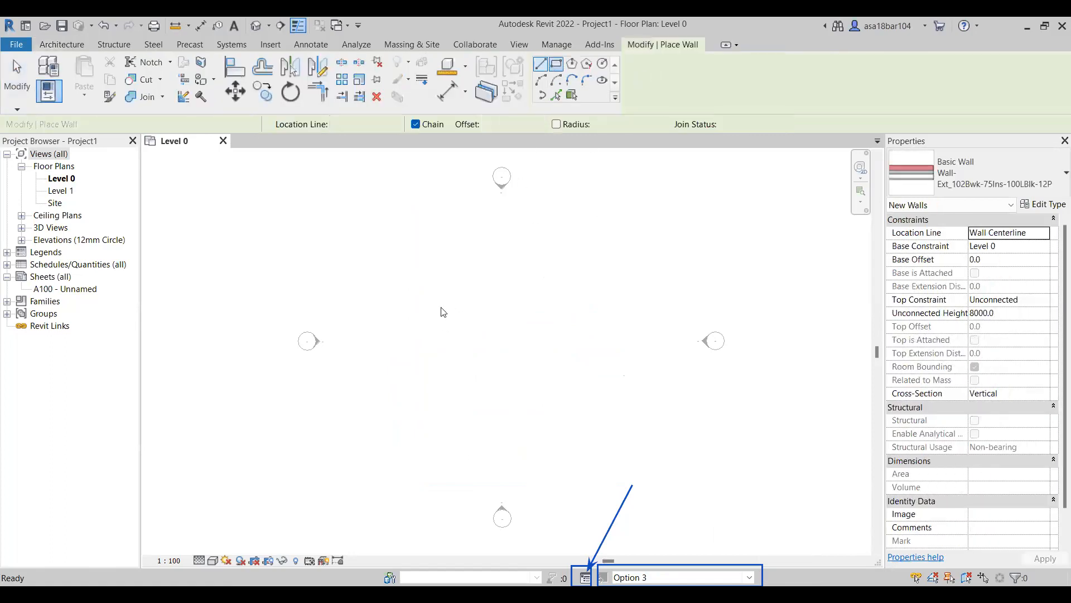
{"action": "left_click", "coordinate": [390, 252]}
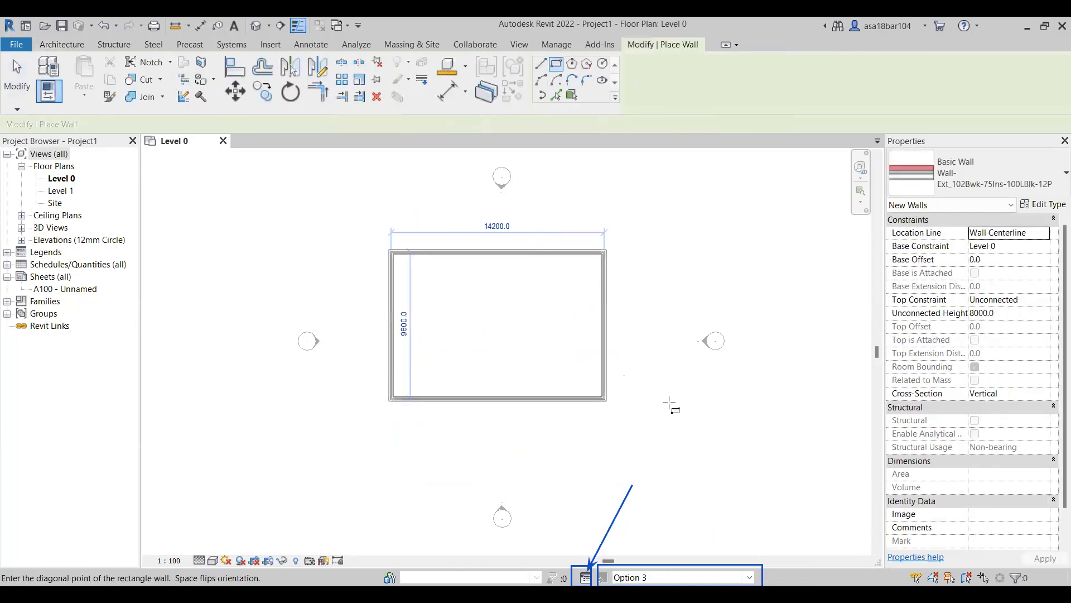
{"action": "left_click", "coordinate": [650, 428]}
Divide the rectangle with two full-height vertical walls into bays about 5900, 4200 and 6300 mm wide from left to right.
{"action": "left_click", "coordinate": [541, 64]}
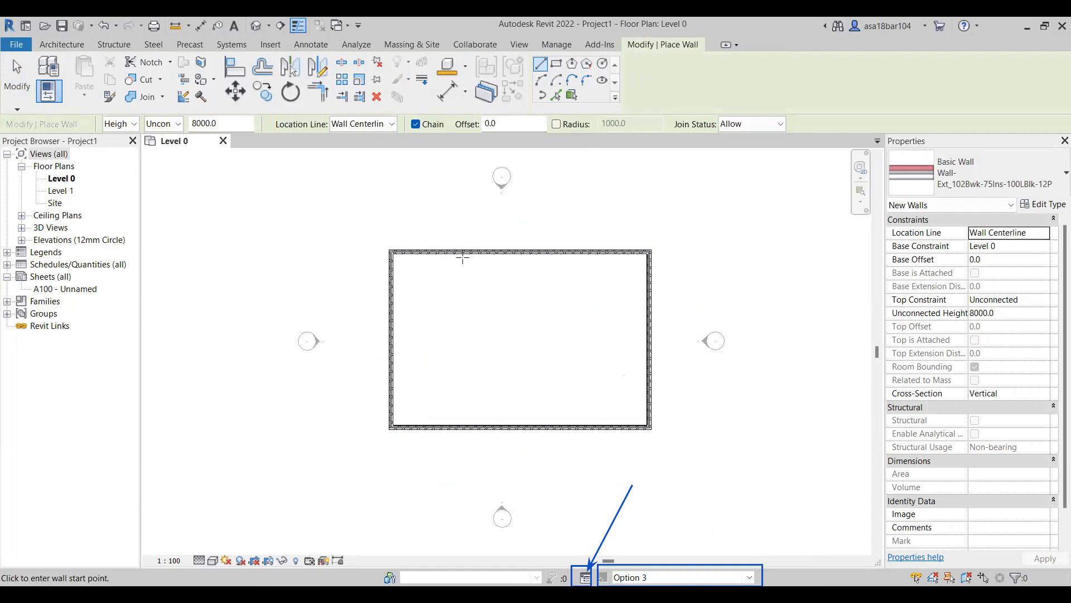
{"action": "left_click", "coordinate": [483, 258]}
{"action": "left_click", "coordinate": [484, 427]}
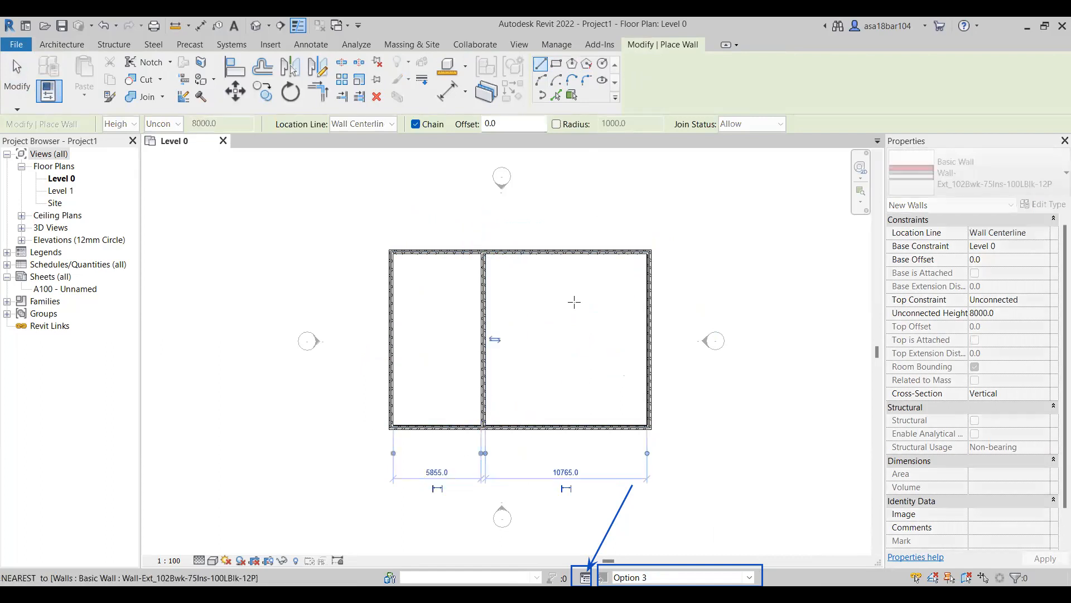
{"action": "left_click", "coordinate": [550, 256]}
{"action": "left_click", "coordinate": [550, 427]}
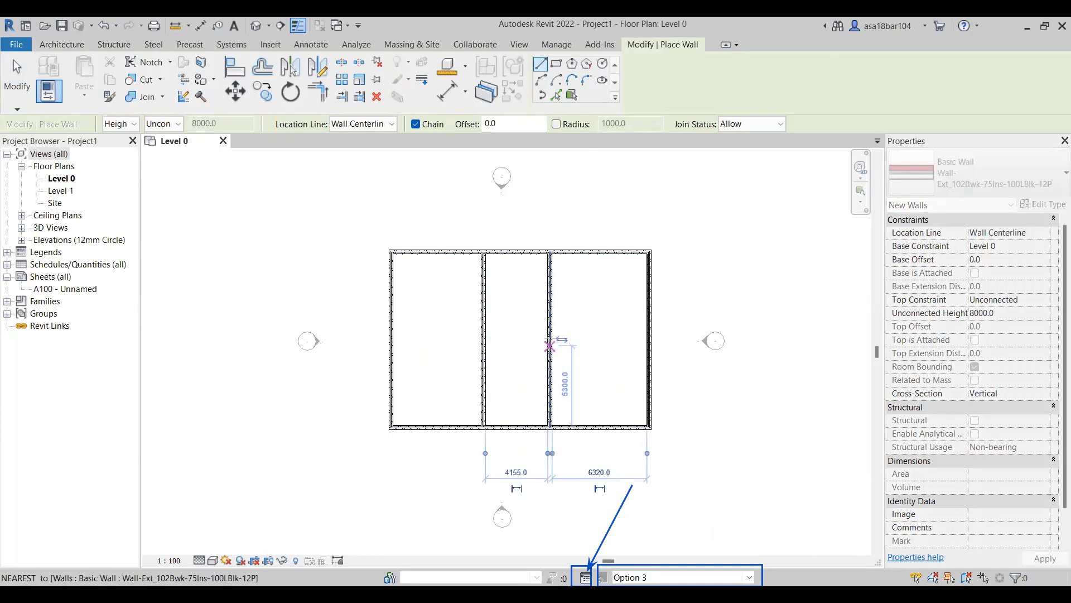
{"action": "key", "text": "Escape"}
Split the right and left bays with horizontal walls at mid-height, leaving the central bay undivided.
{"action": "left_click", "coordinate": [551, 338]}
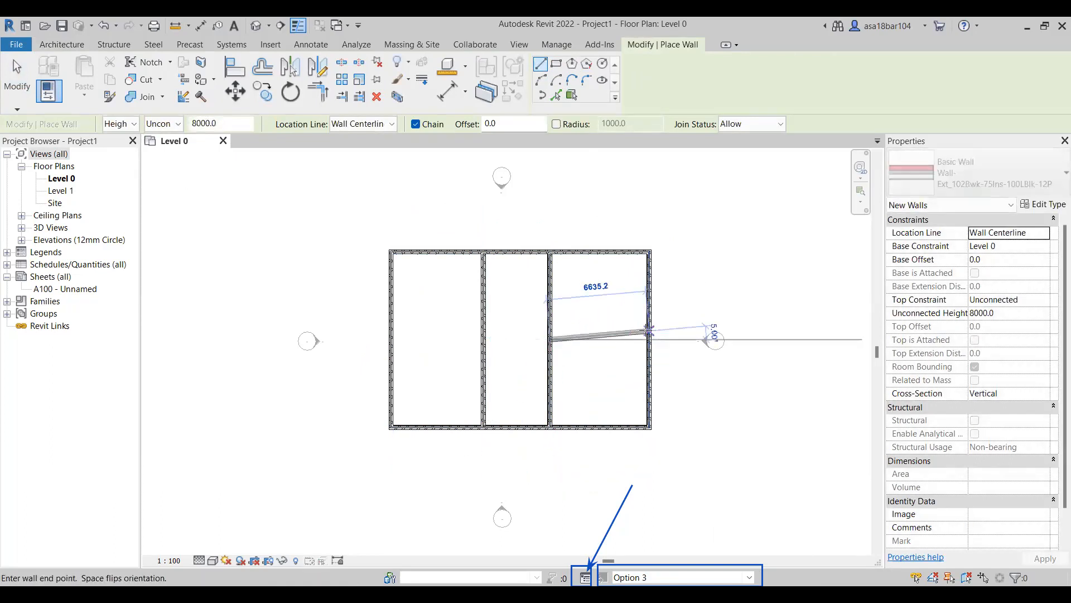
{"action": "left_click", "coordinate": [648, 339]}
{"action": "key", "text": "Escape"}
{"action": "left_click", "coordinate": [483, 339]}
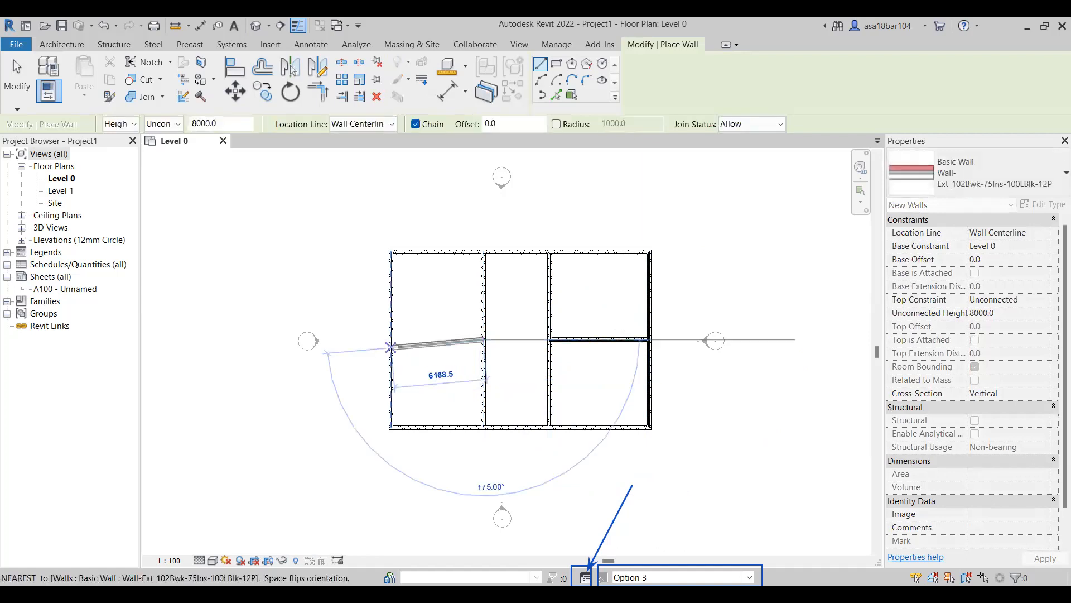
{"action": "left_click", "coordinate": [390, 339]}
{"action": "key", "text": "Escape"}
{"action": "key", "text": "Escape"}
Compare the wall layouts by activating Option 1, Option 2 and Option 3 in turn.
{"action": "scroll", "coordinate": [442, 370], "scroll_direction": "down", "scroll_amount": 1}
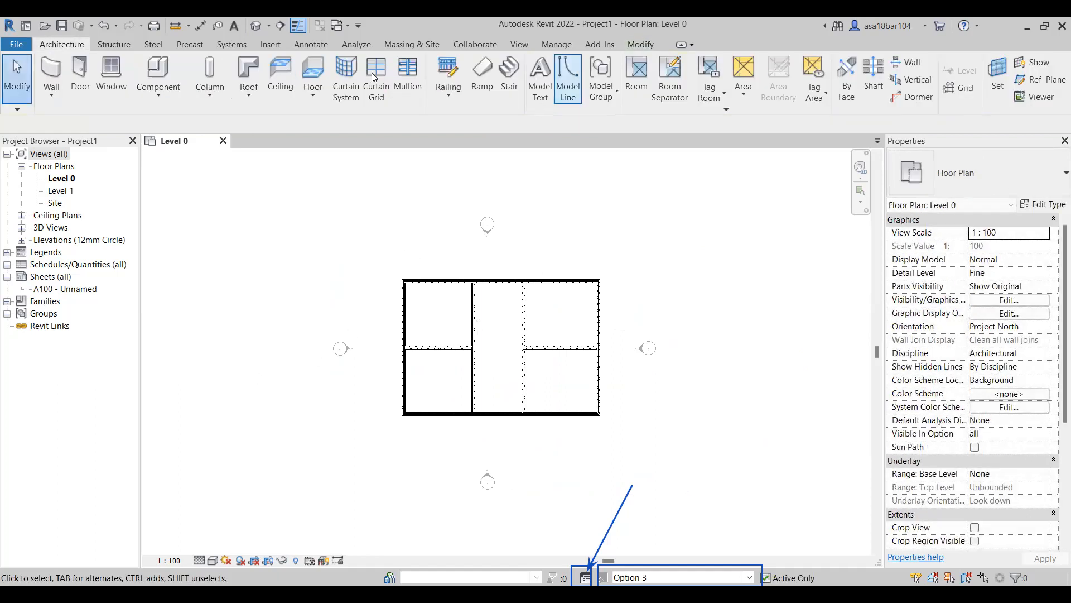
{"action": "left_click", "coordinate": [753, 578]}
{"action": "left_click", "coordinate": [629, 564]}
{"action": "left_click", "coordinate": [753, 578]}
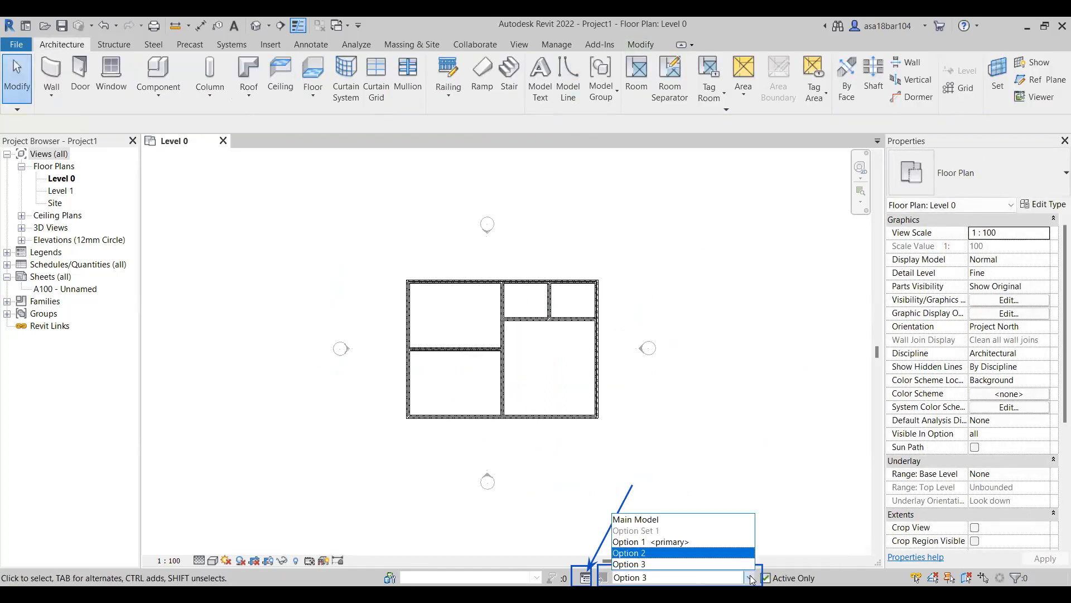
{"action": "left_click", "coordinate": [629, 553]}
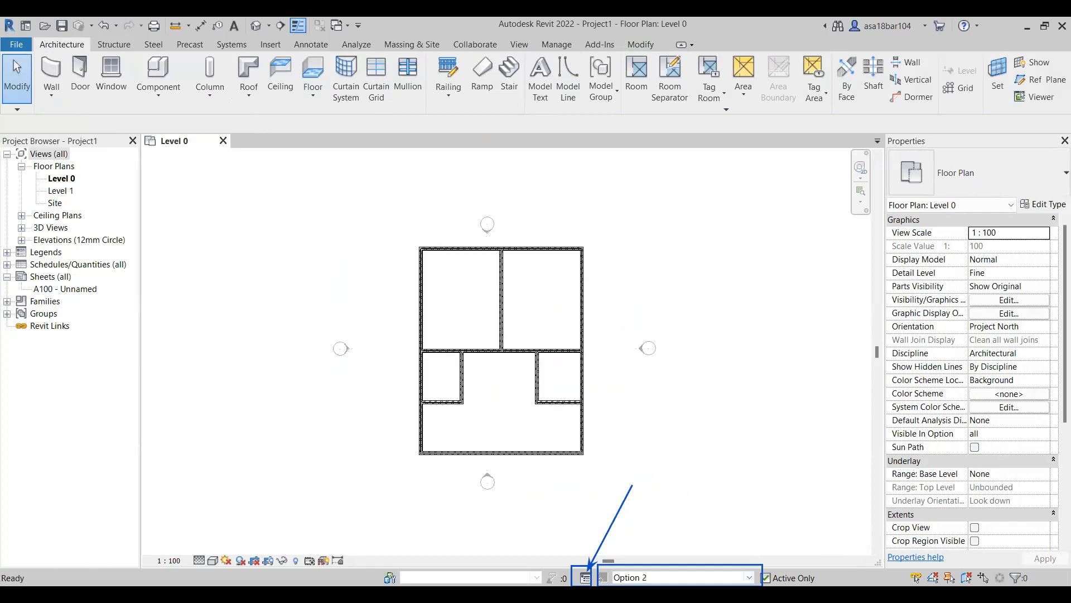
{"action": "left_click", "coordinate": [719, 578]}
{"action": "left_click", "coordinate": [722, 563]}
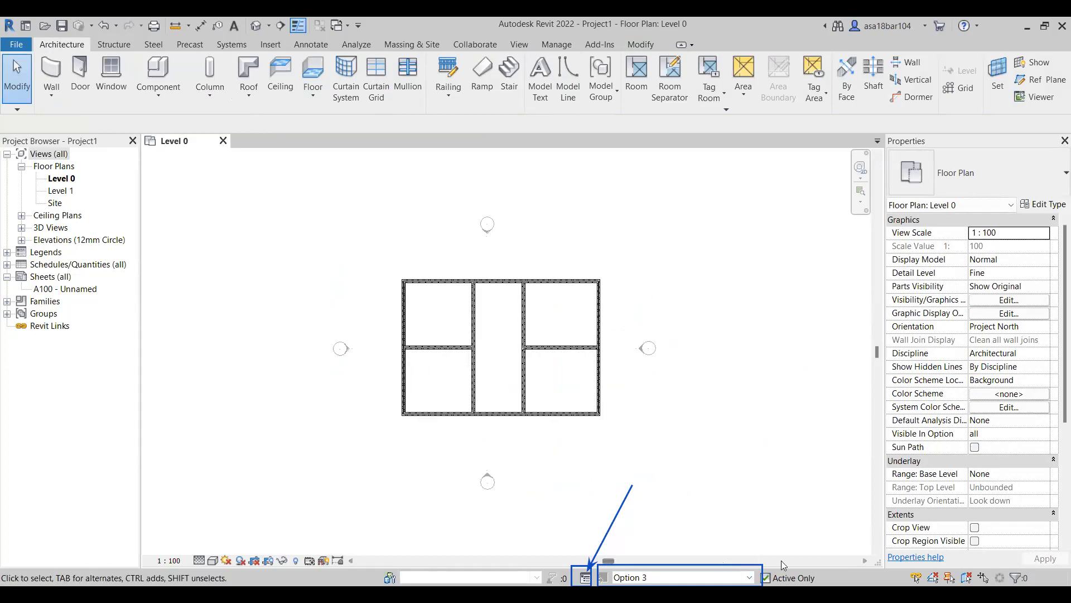
View the plan with the Main Model active and return to Option 1 as the active design option.
{"action": "left_click", "coordinate": [751, 577]}
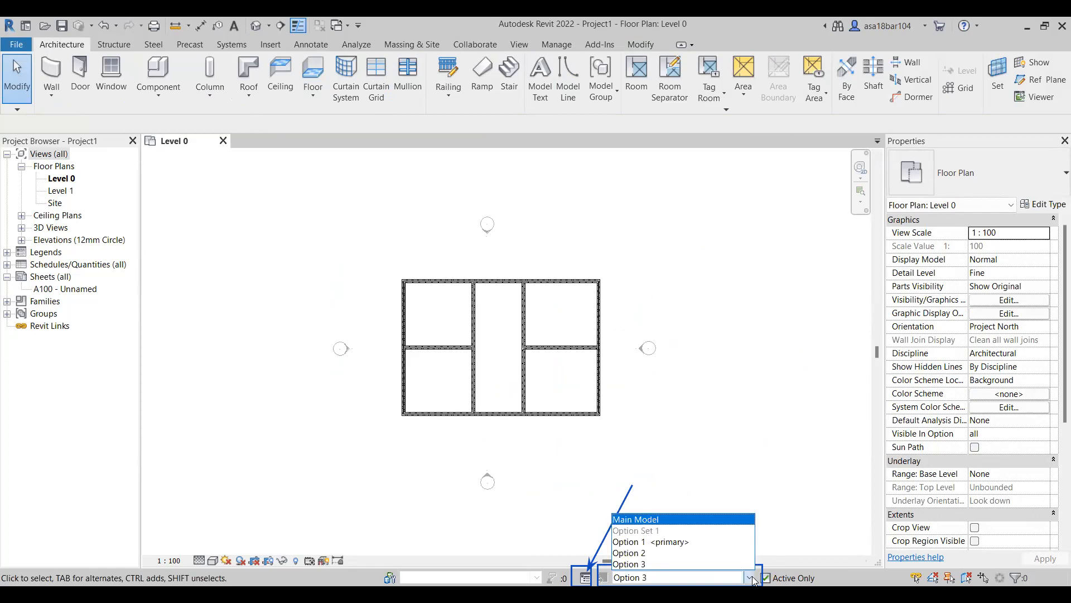
{"action": "left_click", "coordinate": [682, 519]}
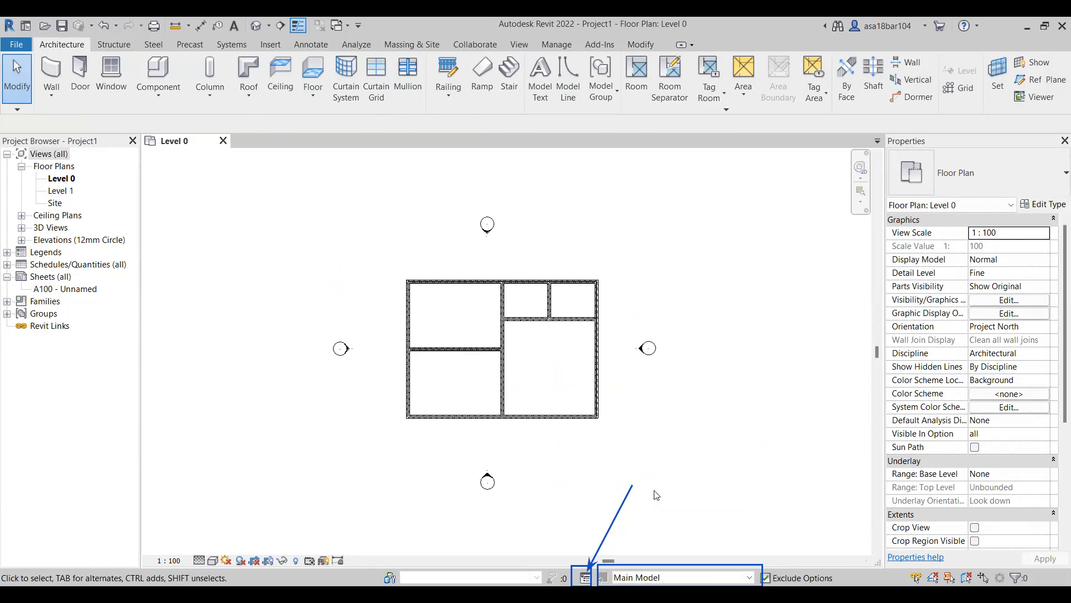
{"action": "left_click", "coordinate": [747, 579]}
{"action": "left_click", "coordinate": [692, 542]}
{"action": "scroll", "coordinate": [445, 403], "scroll_direction": "up", "scroll_amount": 2}
{"action": "scroll", "coordinate": [509, 395], "scroll_direction": "down", "scroll_amount": 2}
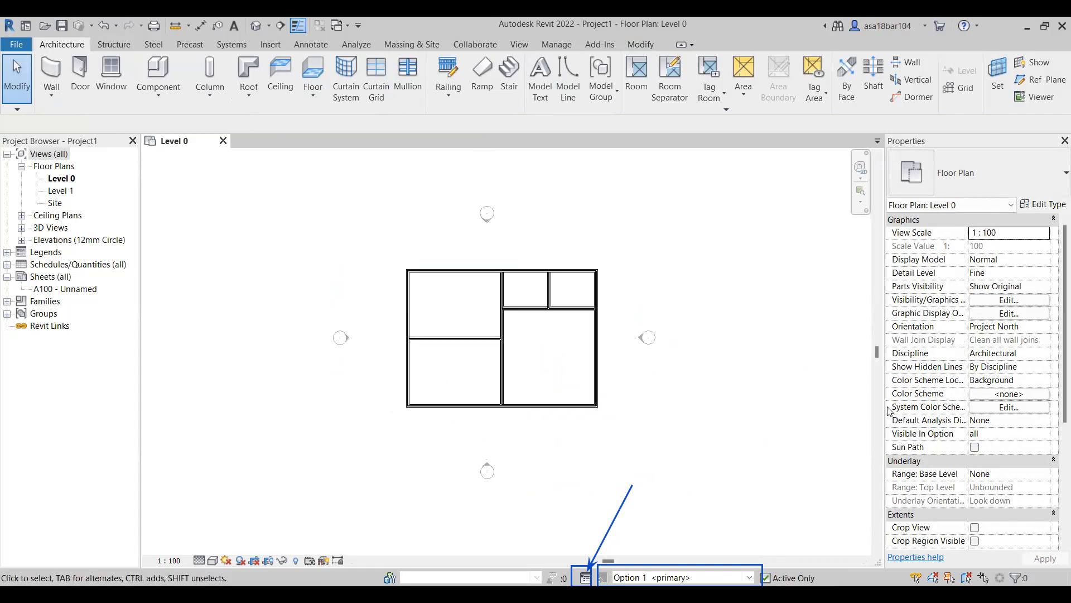
Compare the Option 2 and Option 3 wall layouts by making each the active design option in turn.
{"action": "left_click", "coordinate": [751, 578]}
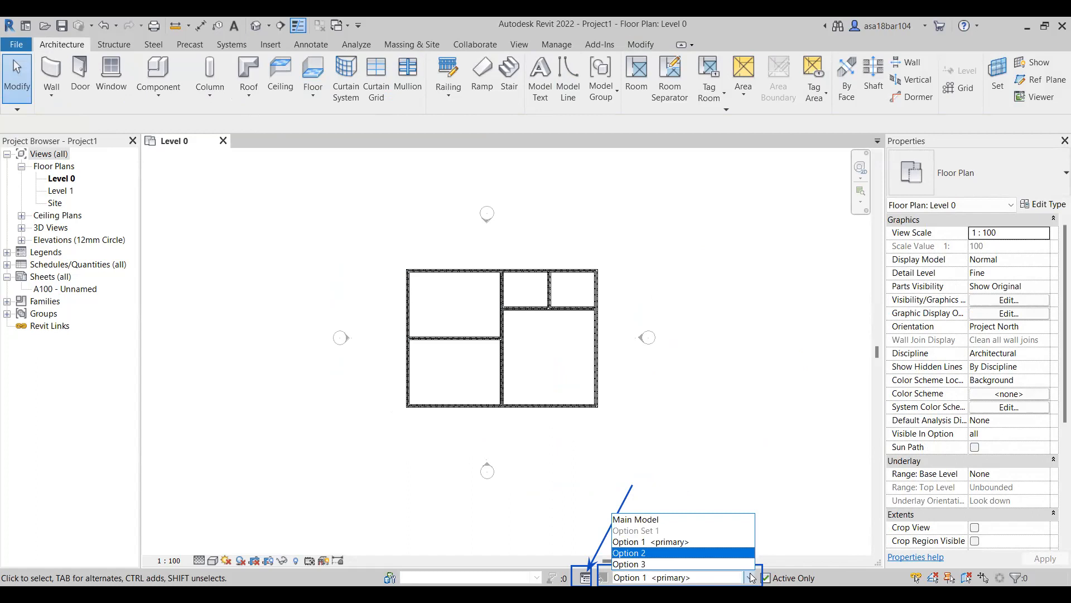
{"action": "left_click", "coordinate": [650, 541]}
{"action": "left_click", "coordinate": [750, 578]}
{"action": "left_click", "coordinate": [650, 556]}
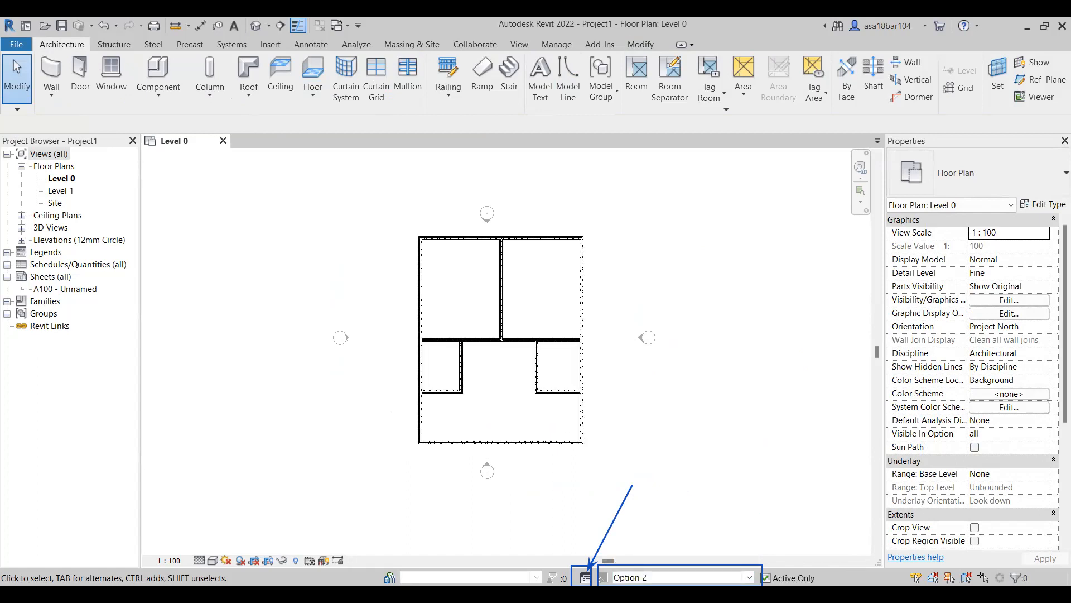
{"action": "left_click", "coordinate": [662, 569]}
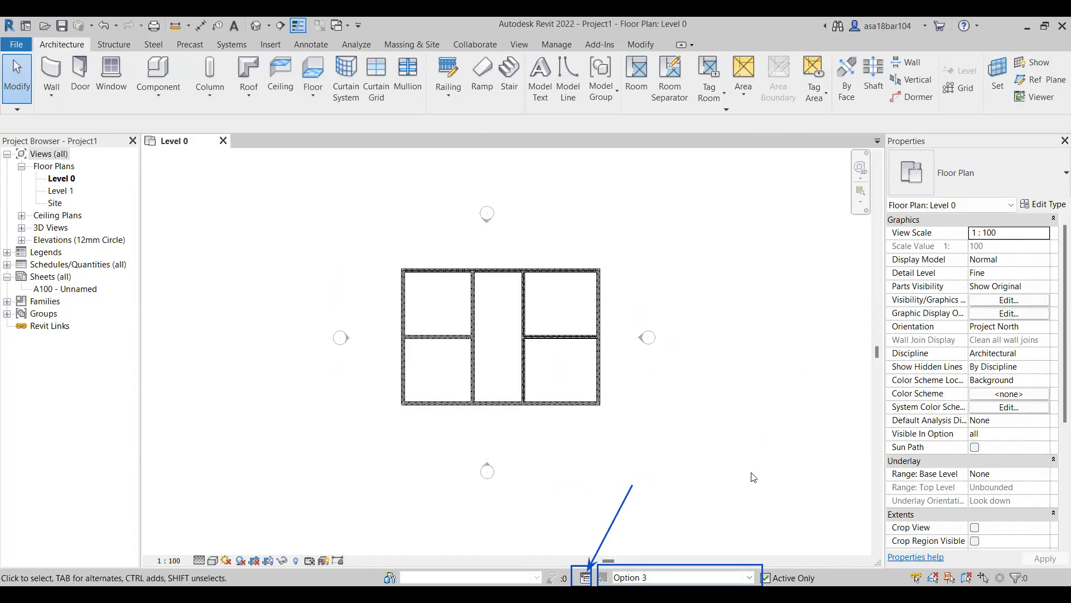
{"action": "scroll", "coordinate": [510, 370], "scroll_direction": "up", "scroll_amount": 3}
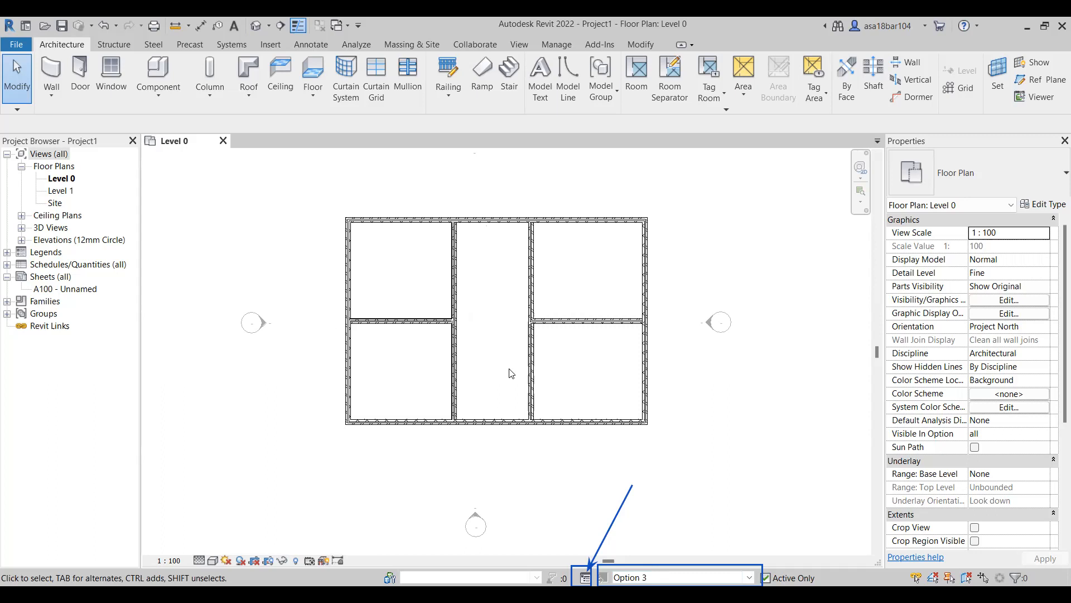
{"action": "scroll", "coordinate": [509, 372], "scroll_direction": "down", "scroll_amount": 1}
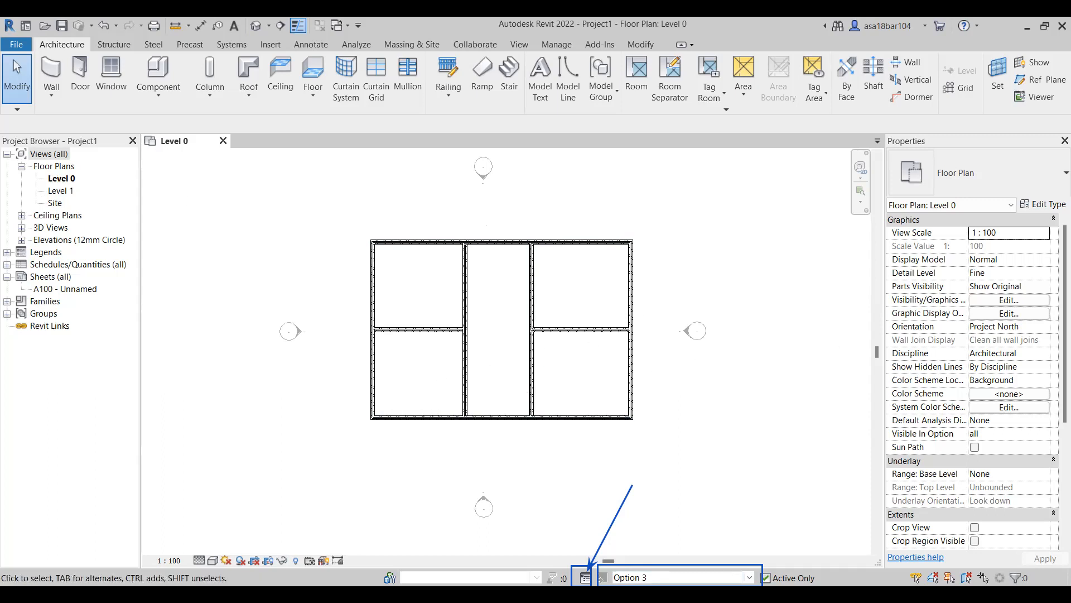
Switch the active design option to Option 1, Option 2 and back to Option 1 to review their layouts on Level 0.
{"action": "left_click", "coordinate": [750, 578]}
{"action": "key", "text": "Return"}
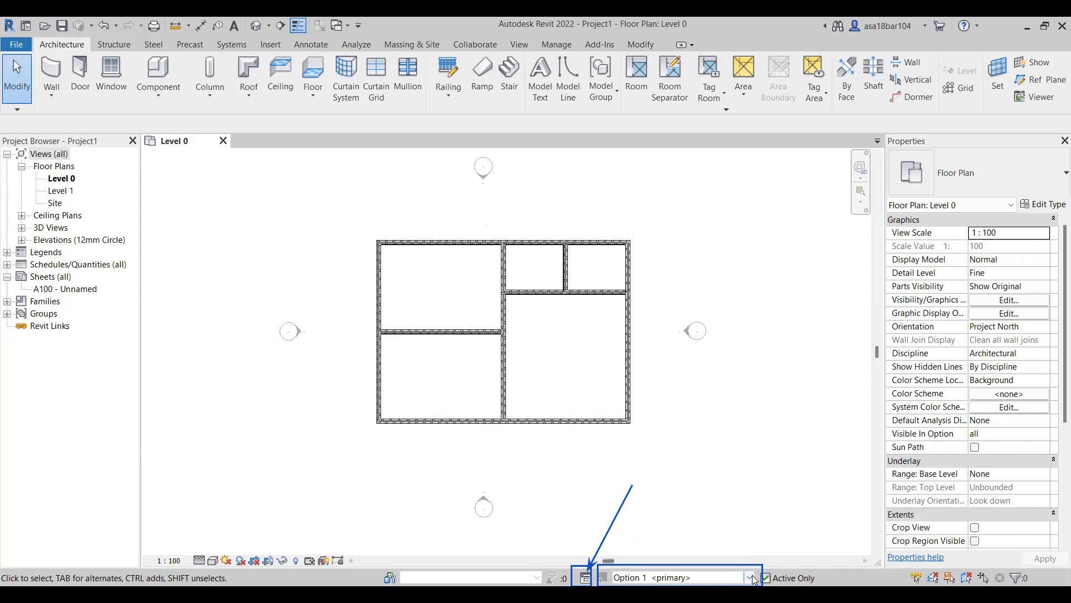
{"action": "left_click", "coordinate": [750, 578]}
{"action": "key", "text": "Down"}
{"action": "key", "text": "Down"}
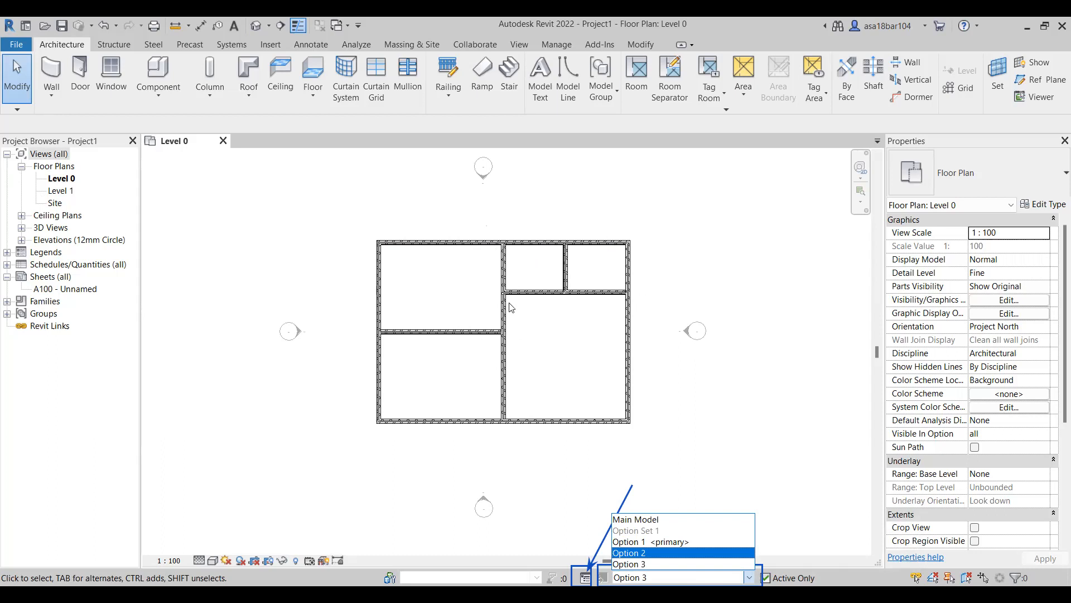
{"action": "left_click", "coordinate": [676, 556]}
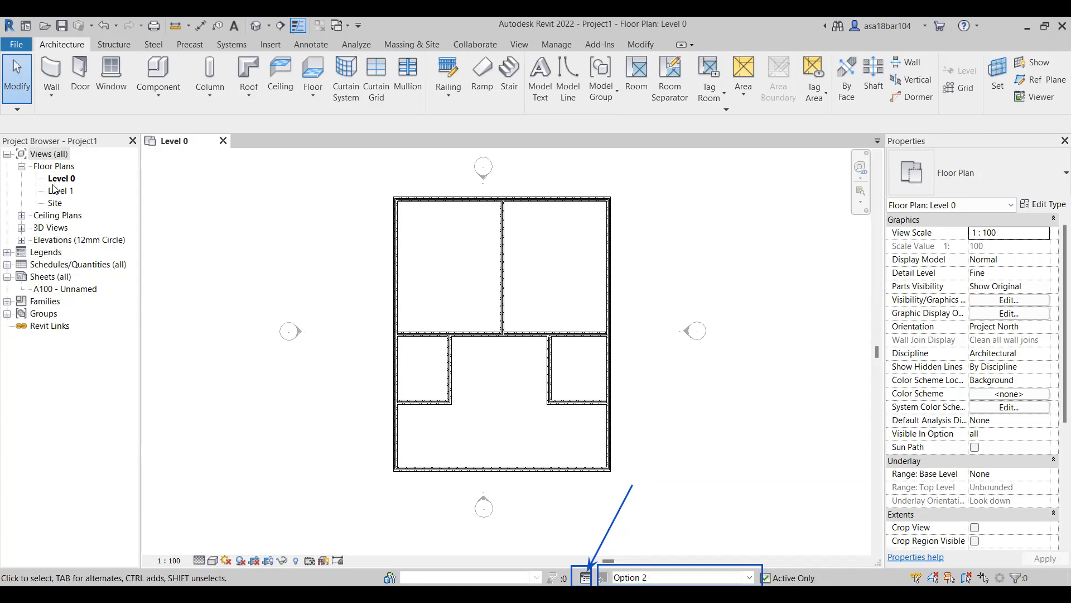
{"action": "left_click", "coordinate": [751, 578]}
{"action": "key", "text": "Return"}
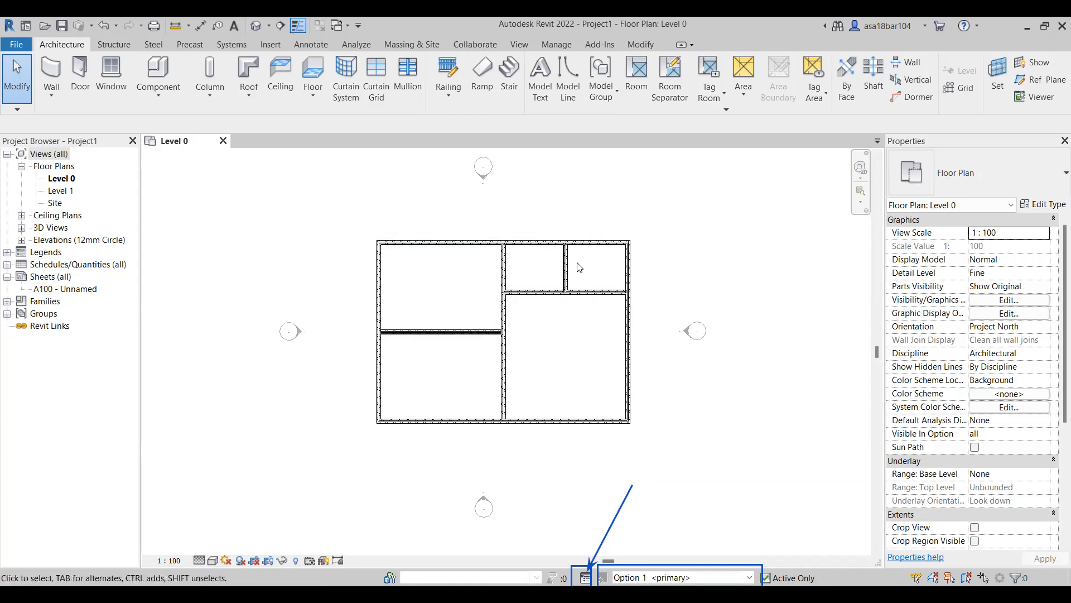
Duplicate the Level 0 floor plan view and rename the copy "option 2".
{"action": "left_click", "coordinate": [61, 180]}
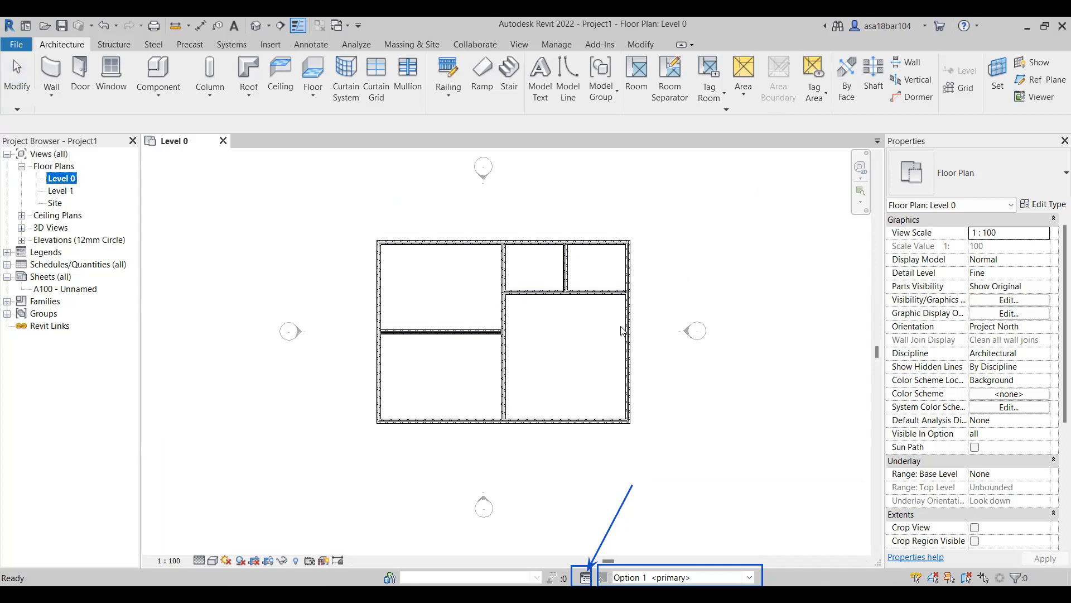
{"action": "right_click", "coordinate": [62, 182]}
{"action": "mouse_move", "coordinate": [131, 294]}
{"action": "left_click", "coordinate": [340, 289]}
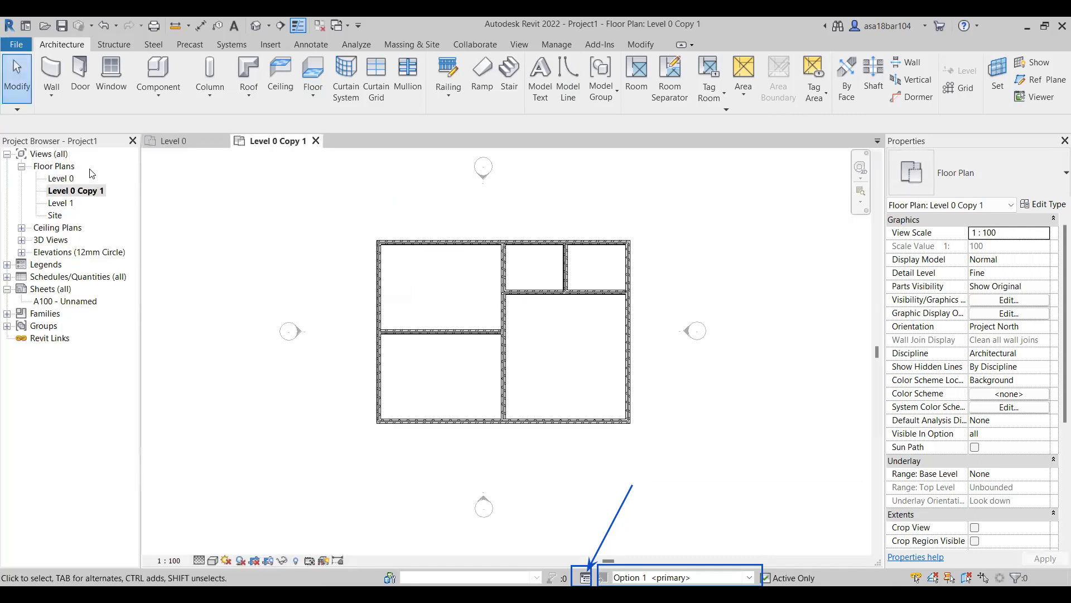
{"action": "left_click", "coordinate": [74, 191]}
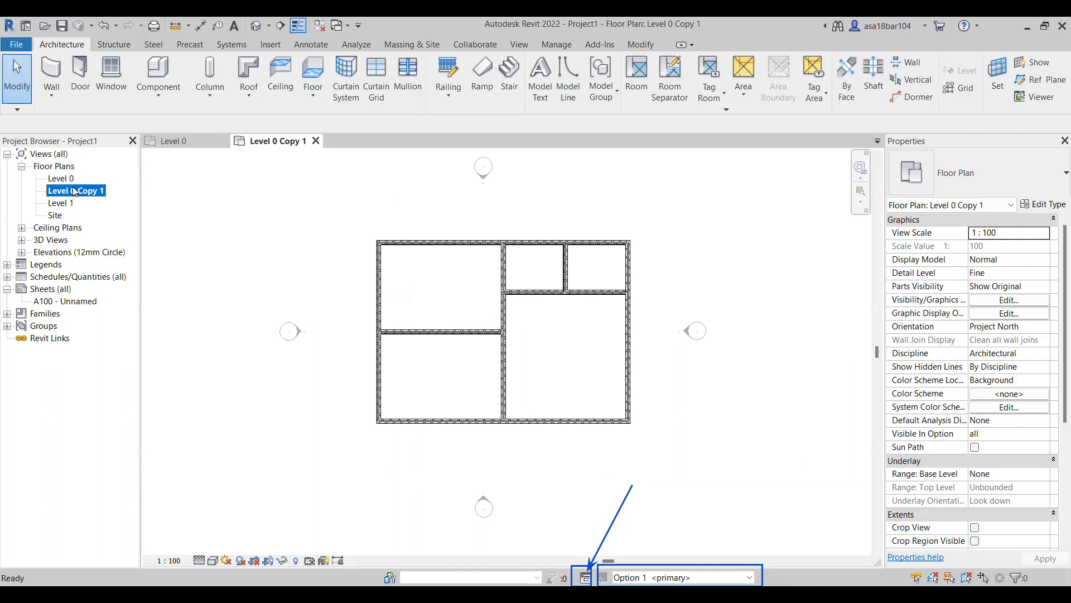
{"action": "right_click", "coordinate": [74, 191]}
{"action": "left_click", "coordinate": [108, 383]}
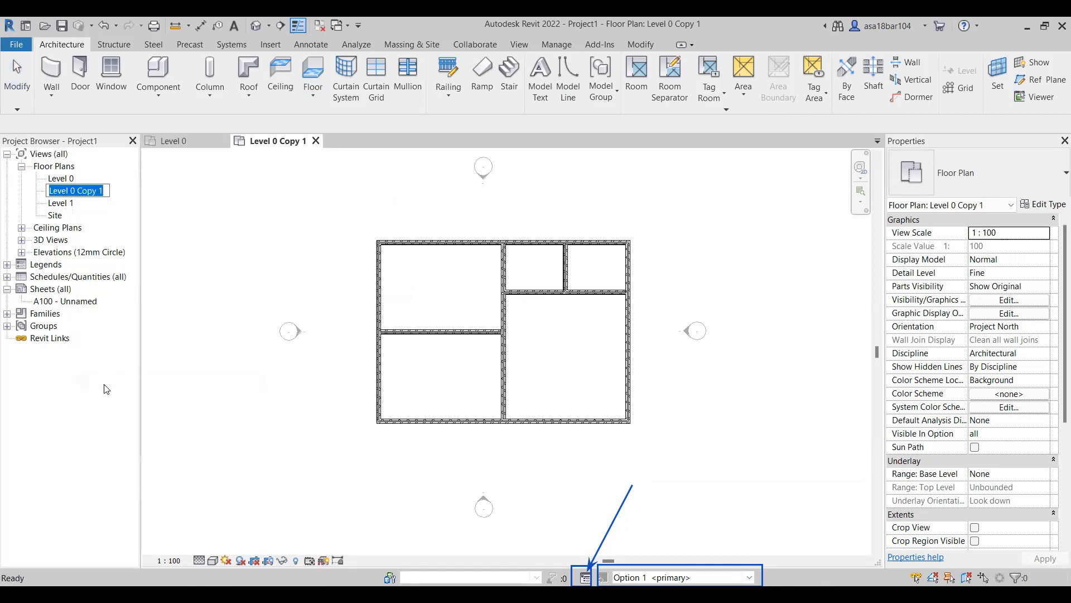
{"action": "type", "text": "option 2"}
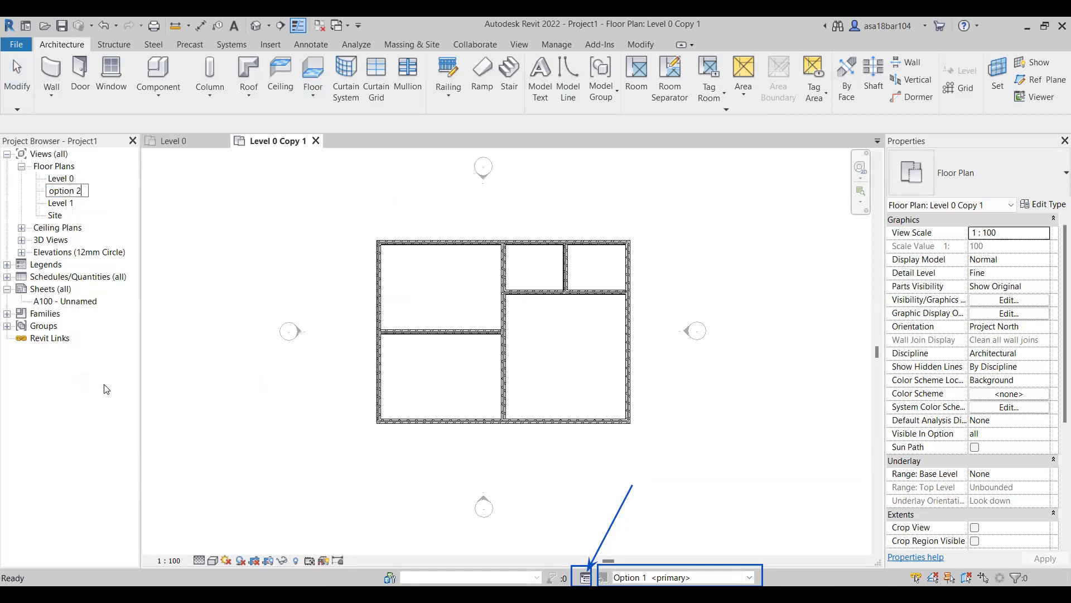
{"action": "key", "text": "Return"}
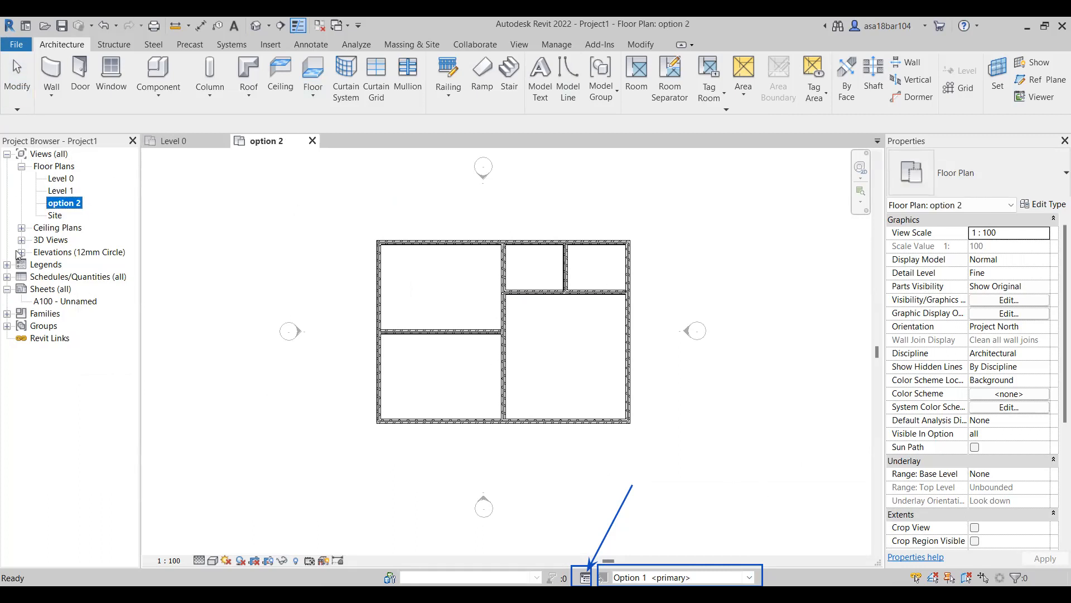
With Level 0 open and the option 2 view selected, check the plan with Main Model and Option 2 active.
{"action": "double_click", "coordinate": [62, 179]}
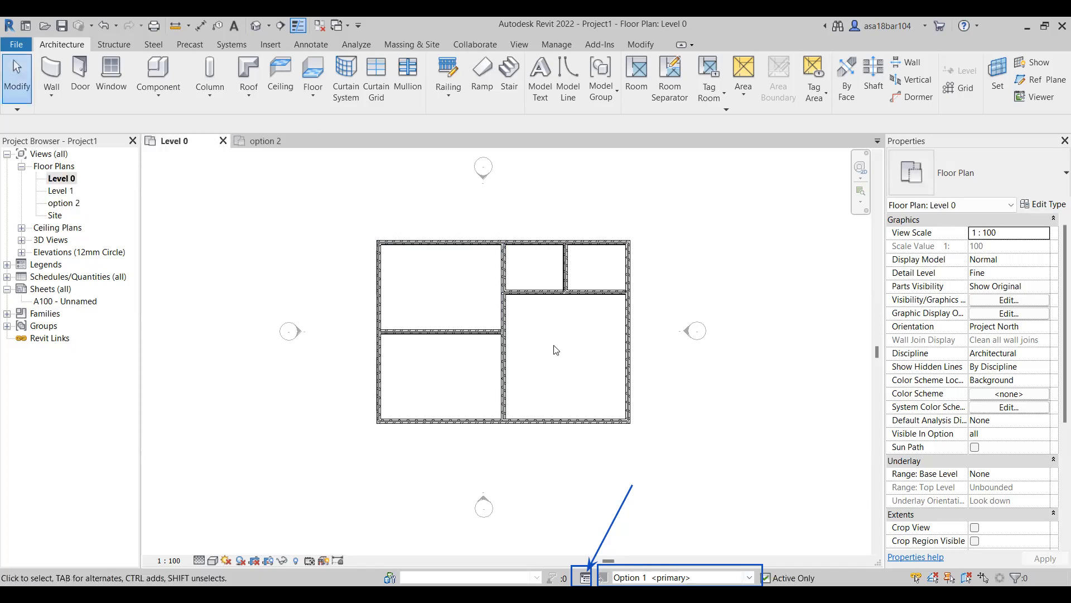
{"action": "left_click", "coordinate": [63, 203]}
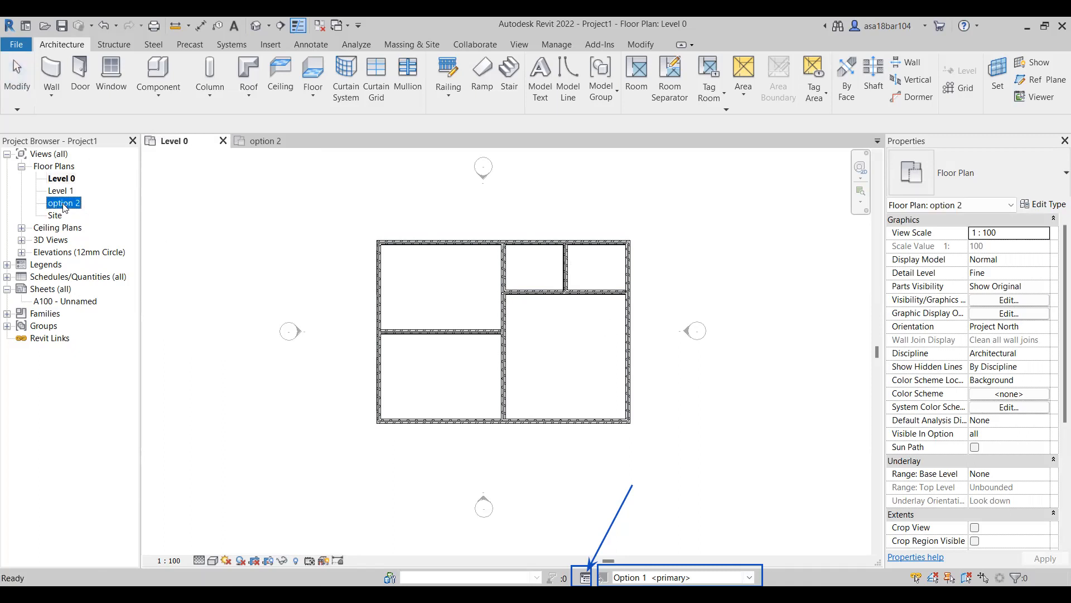
{"action": "left_click", "coordinate": [745, 582]}
{"action": "left_click", "coordinate": [746, 582]}
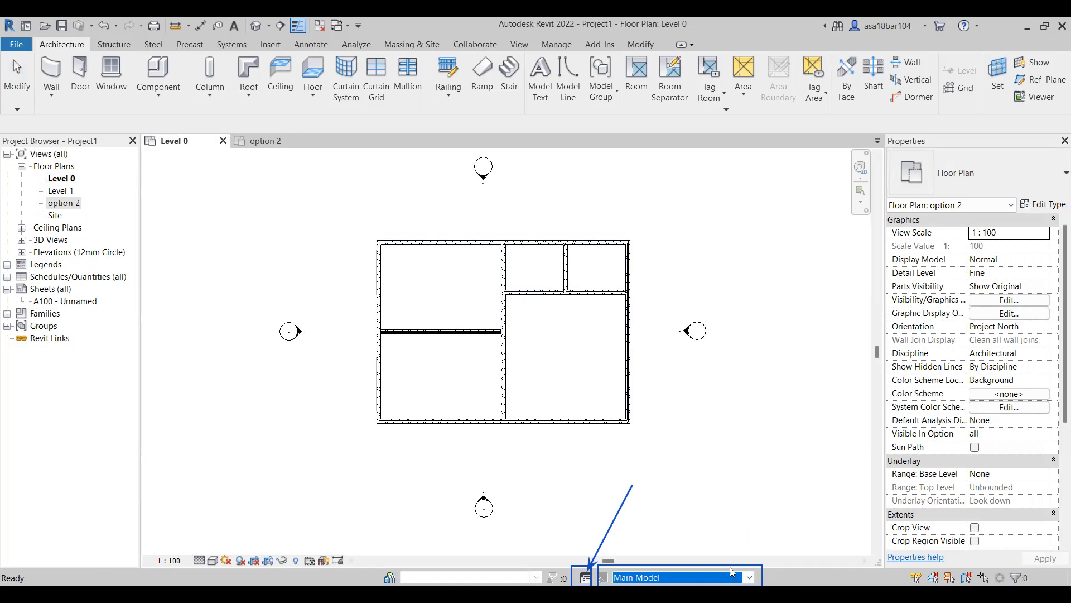
{"action": "left_click", "coordinate": [751, 582]}
{"action": "key", "text": "Return"}
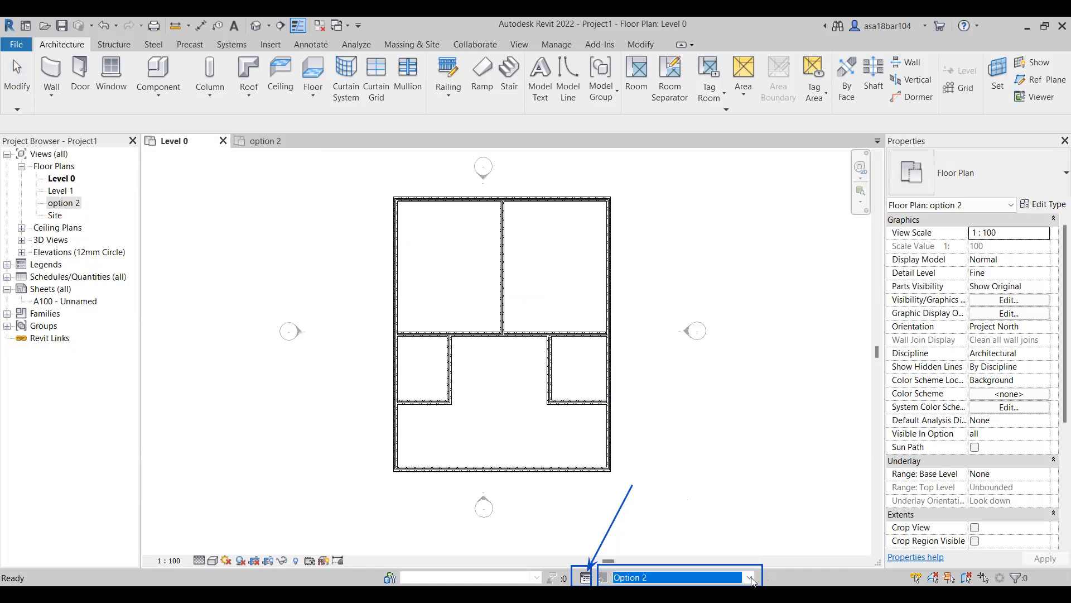
{"action": "left_click", "coordinate": [750, 576]}
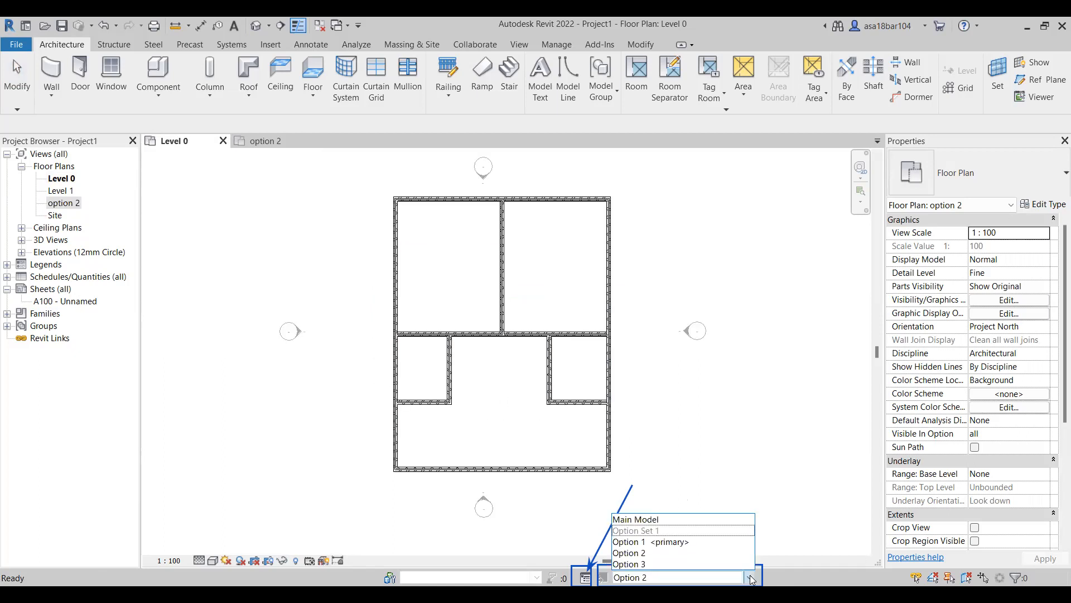
{"action": "left_click", "coordinate": [896, 368]}
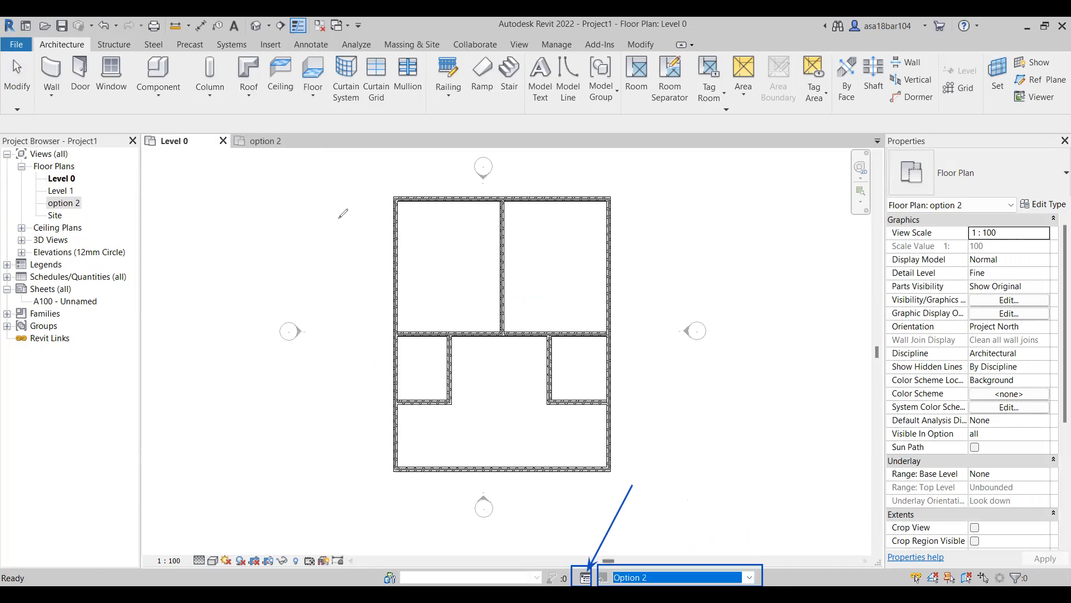
{"action": "left_click", "coordinate": [935, 353]}
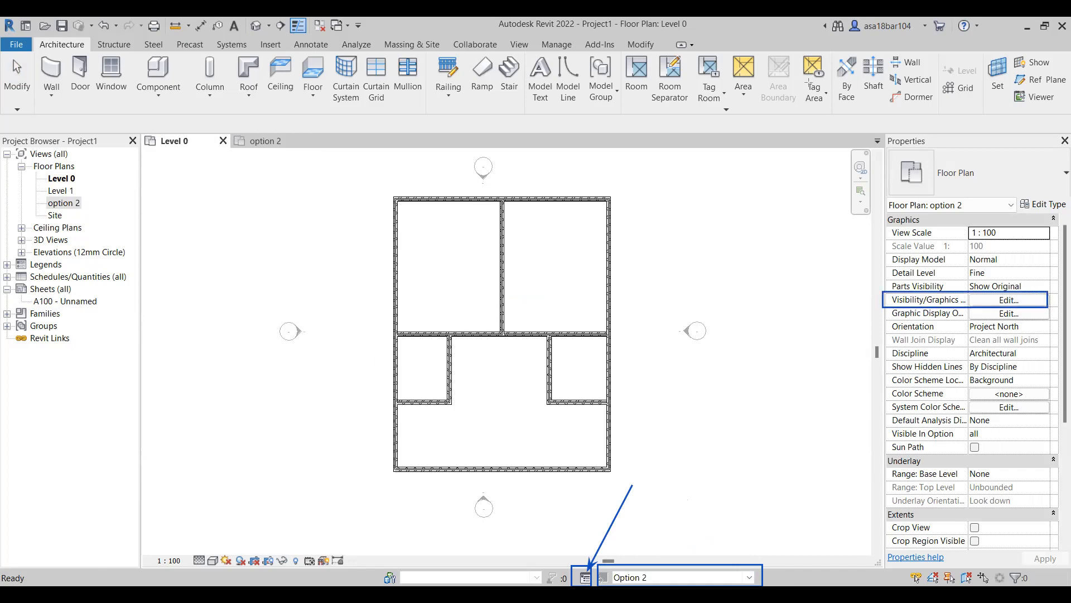
In the option 2 view's Visibility/Graphic Overrides, set the displayed design option for Option Set 1 to Option 2.
{"action": "left_click", "coordinate": [1010, 300]}
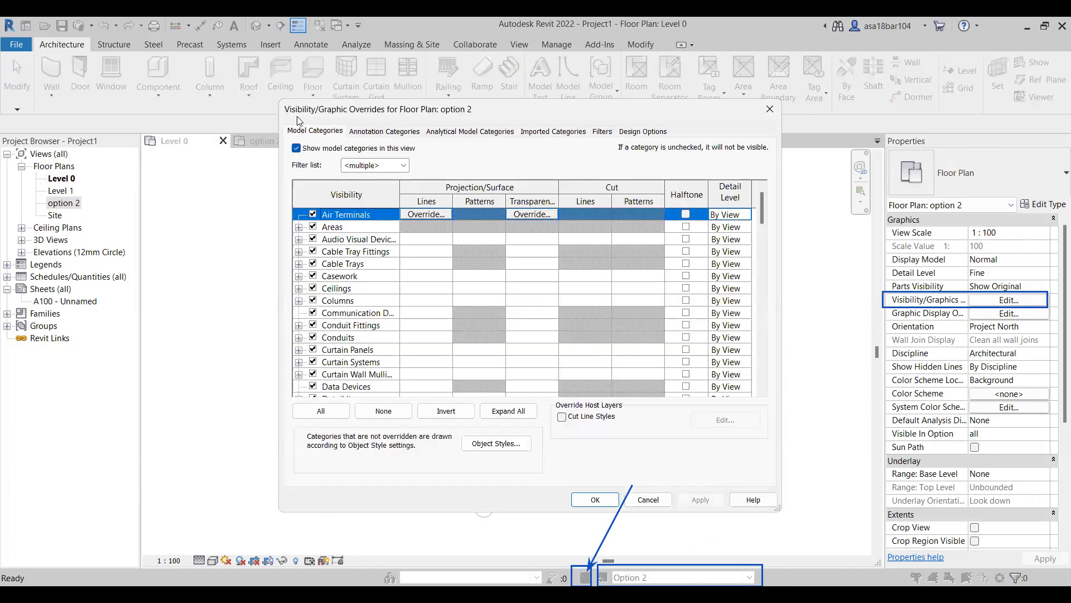
{"action": "left_click", "coordinate": [642, 132]}
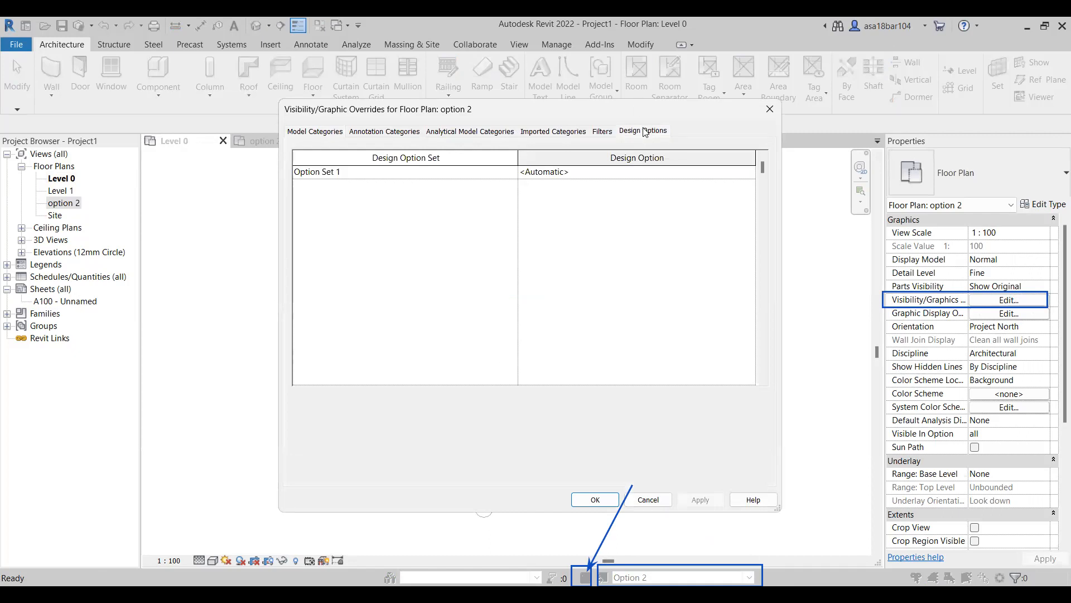
{"action": "left_click", "coordinate": [559, 173]}
{"action": "left_click", "coordinate": [750, 173]}
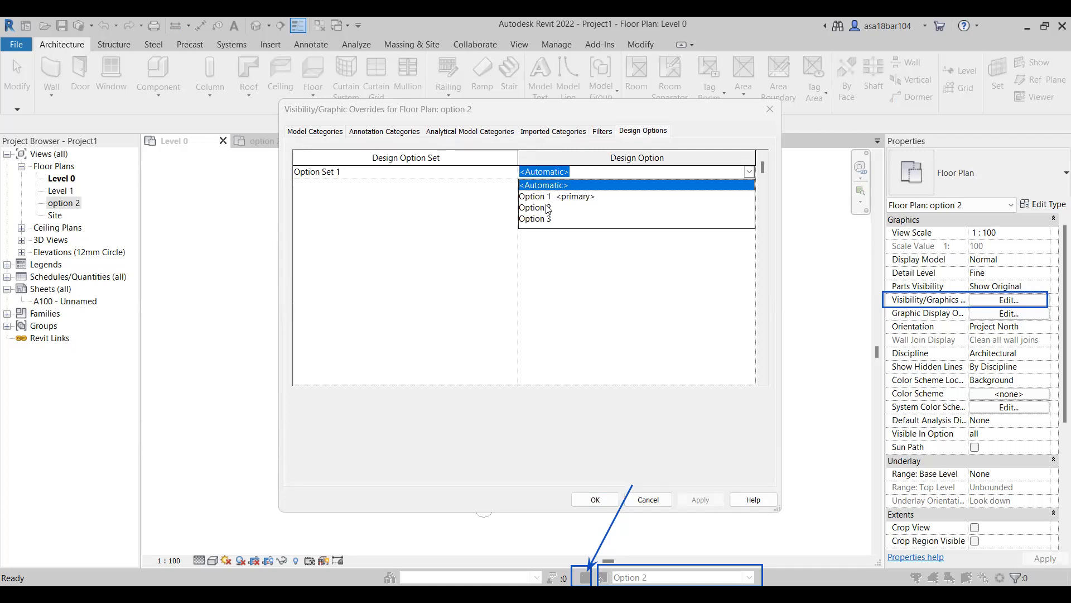
{"action": "left_click", "coordinate": [547, 207]}
{"action": "left_click", "coordinate": [685, 499]}
{"action": "left_click", "coordinate": [595, 499]}
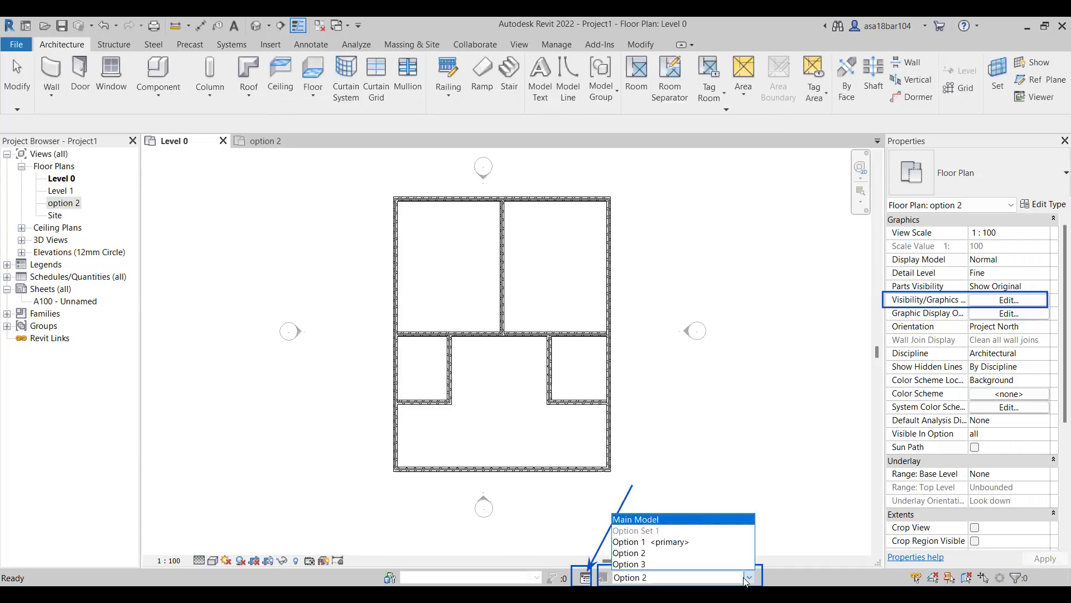
Make Main Model the active design option and open the option 2 floor plan view.
{"action": "left_click", "coordinate": [636, 519]}
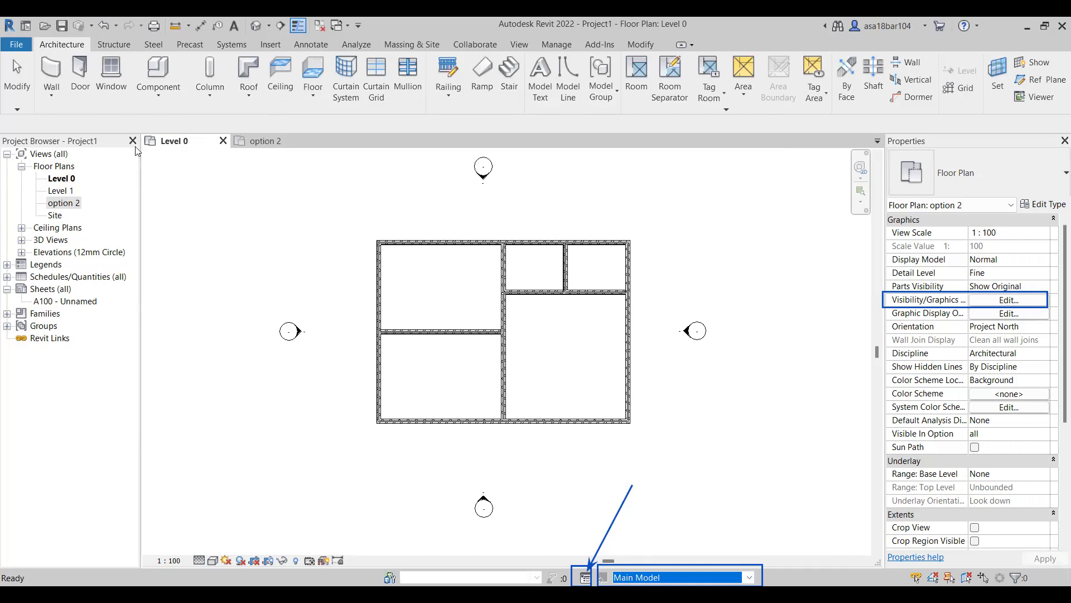
{"action": "left_click", "coordinate": [267, 141]}
{"action": "left_click", "coordinate": [750, 578]}
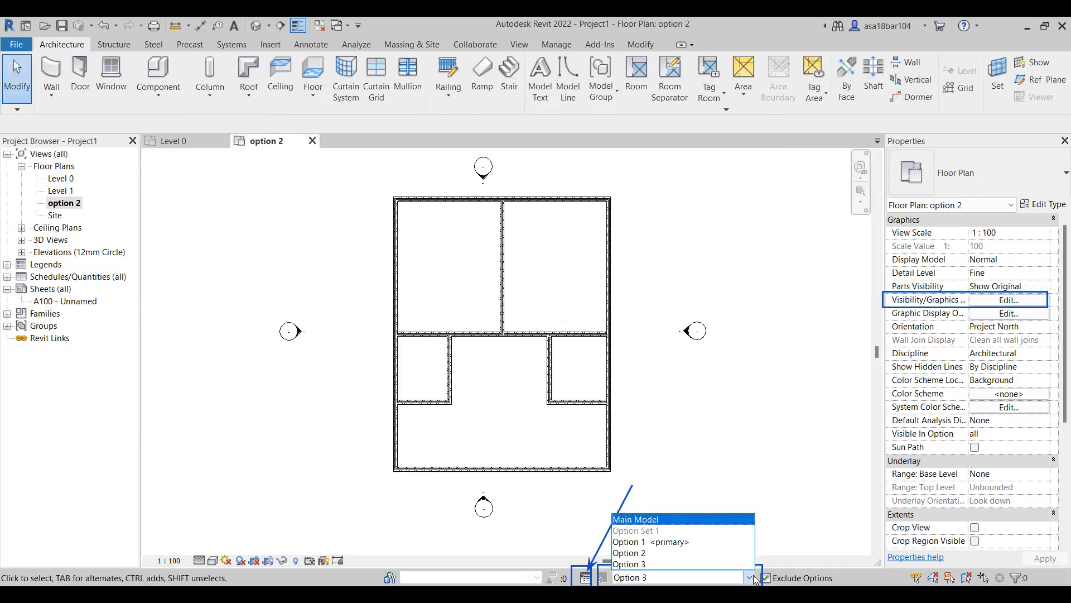
{"action": "left_click", "coordinate": [636, 518]}
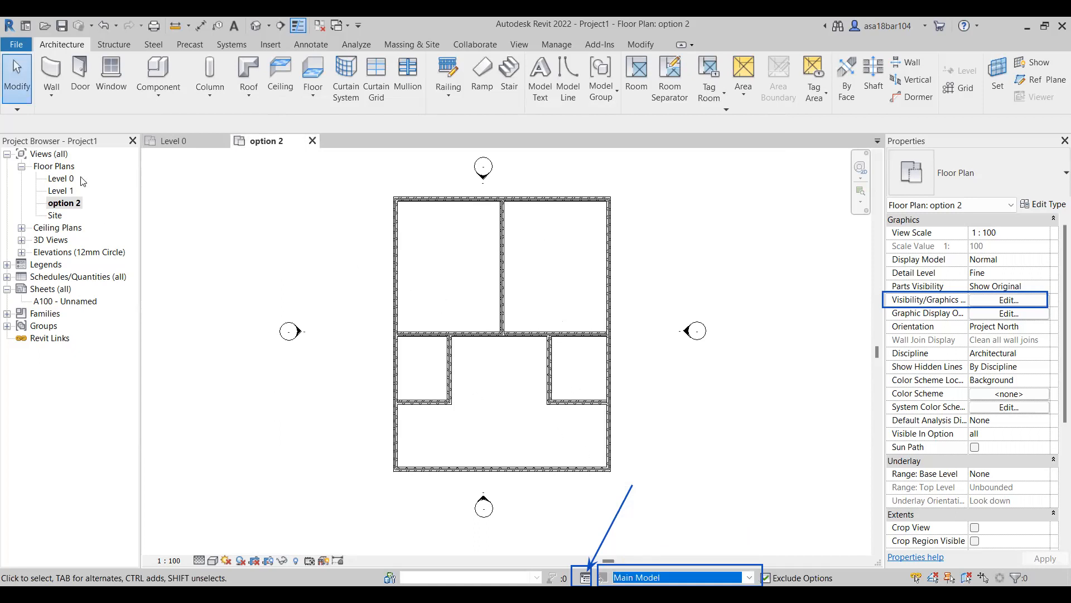
Duplicate the option 2 floor plan view and rename the copy "option 3".
{"action": "left_click", "coordinate": [72, 204]}
{"action": "double_click", "coordinate": [73, 204]}
{"action": "right_click", "coordinate": [78, 203]}
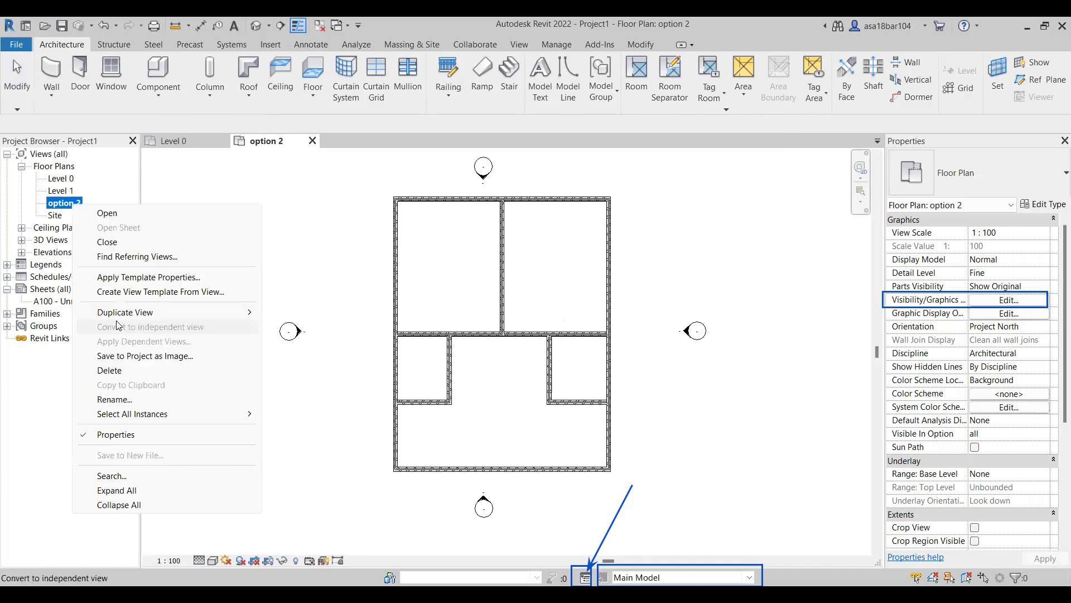
{"action": "mouse_move", "coordinate": [132, 310]}
{"action": "left_click", "coordinate": [295, 311]}
{"action": "left_click", "coordinate": [87, 219]}
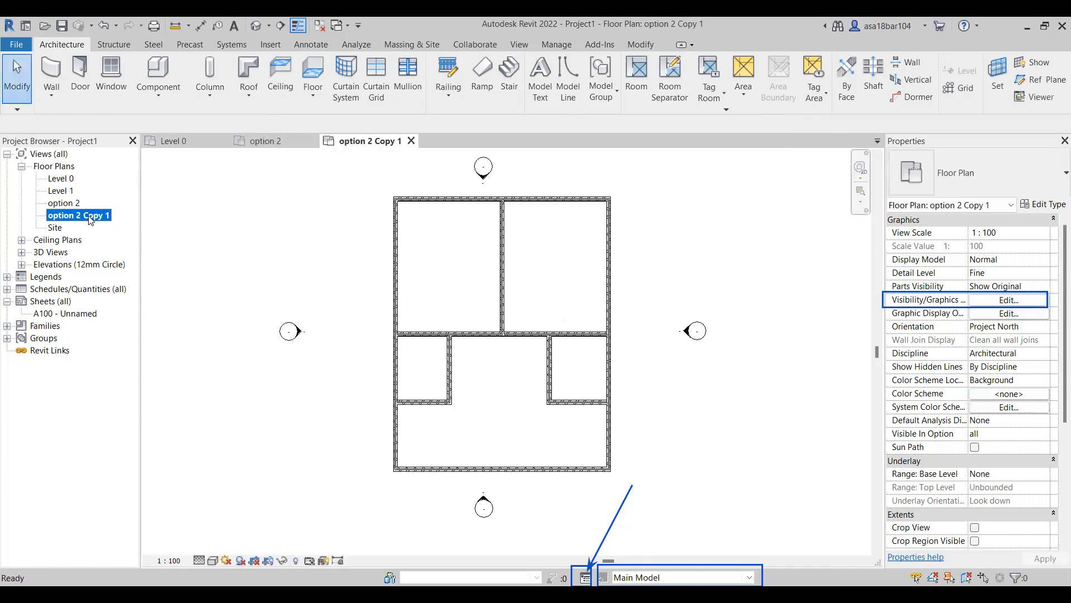
{"action": "right_click", "coordinate": [89, 217]}
{"action": "left_click", "coordinate": [154, 410]}
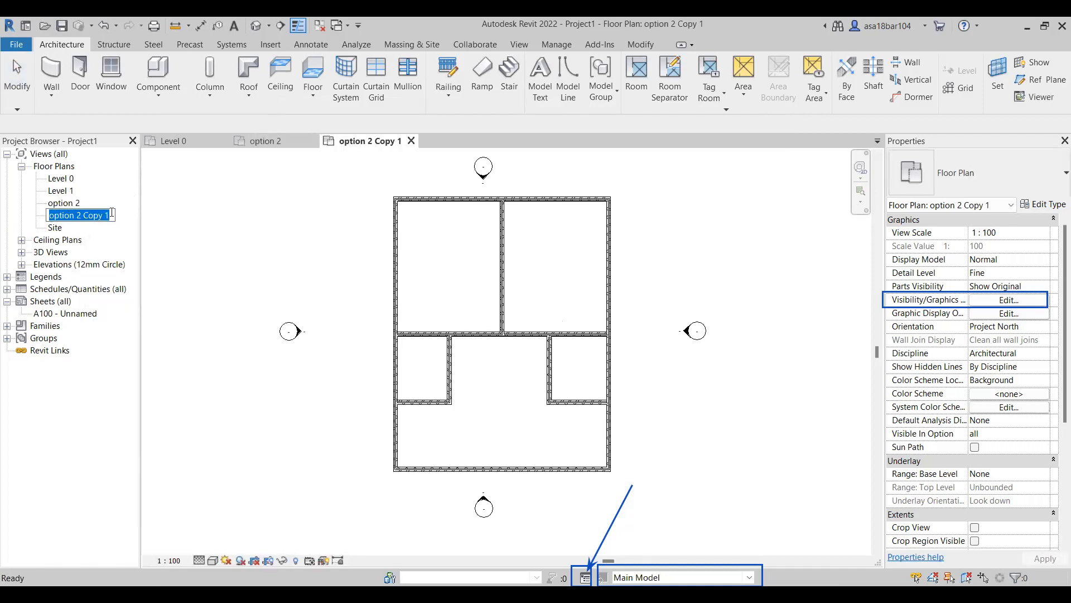
{"action": "left_click_drag", "start_coordinate": [108, 217], "coordinate": [79, 218]}
{"action": "type", "text": "3"}
{"action": "key", "text": "Return"}
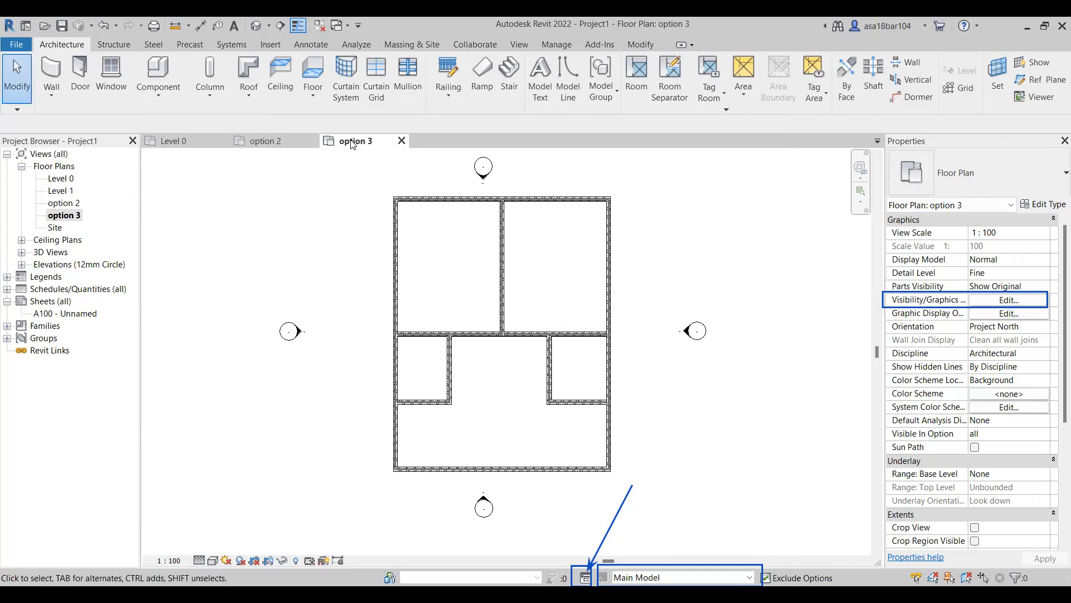
In the option 3 view's Visibility/Graphic Overrides, set the displayed design option for Option Set 1 to Option 3.
{"action": "left_click", "coordinate": [749, 577]}
{"action": "left_click", "coordinate": [785, 455]}
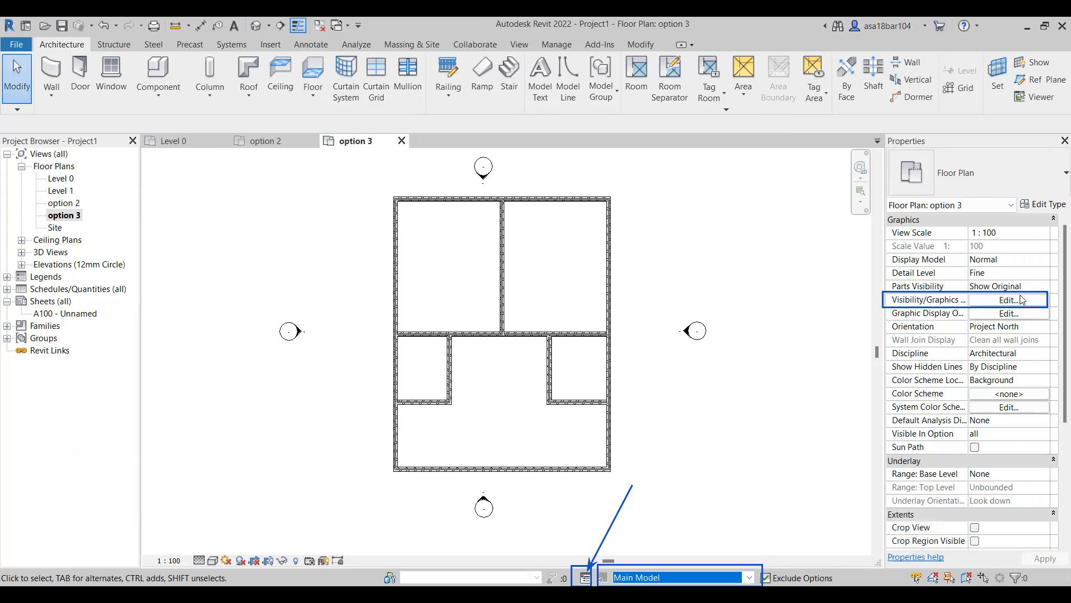
{"action": "left_click", "coordinate": [1015, 300]}
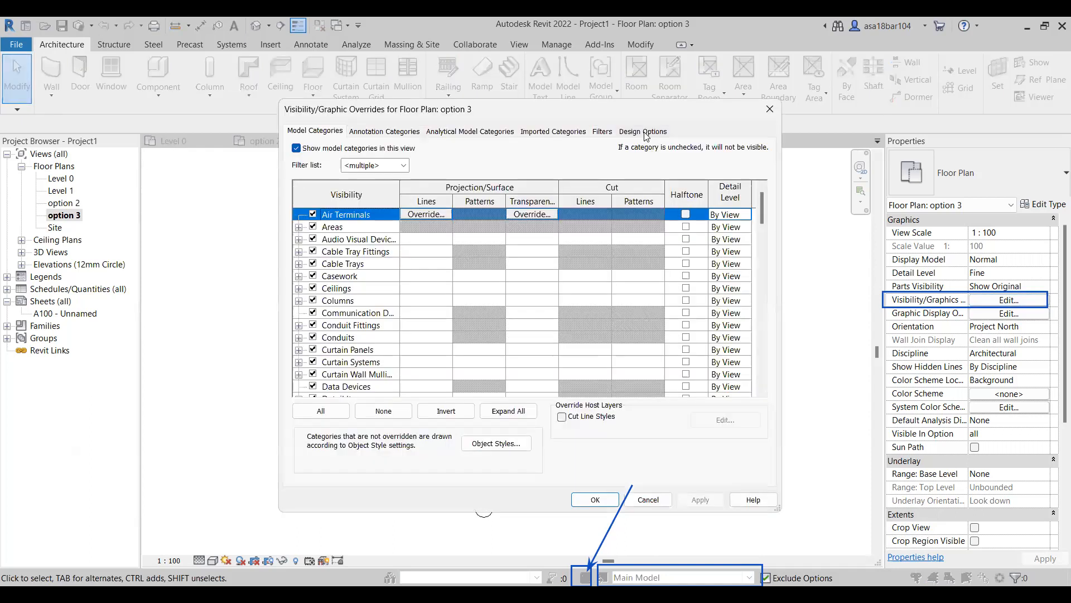
{"action": "left_click", "coordinate": [643, 131]}
{"action": "left_click", "coordinate": [561, 174]}
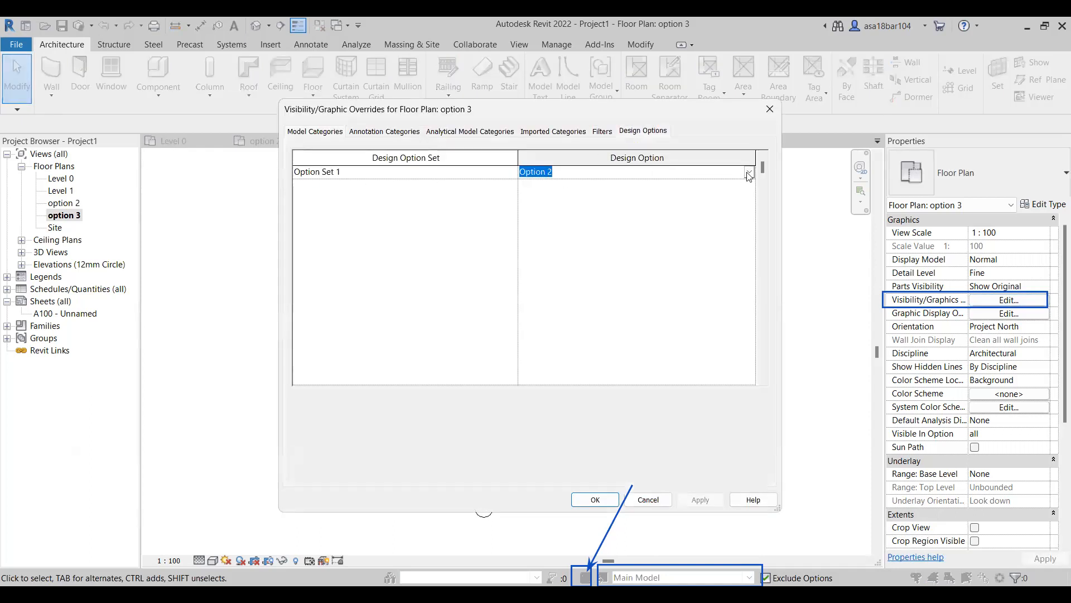
{"action": "left_click", "coordinate": [749, 175]}
{"action": "left_click", "coordinate": [550, 225]}
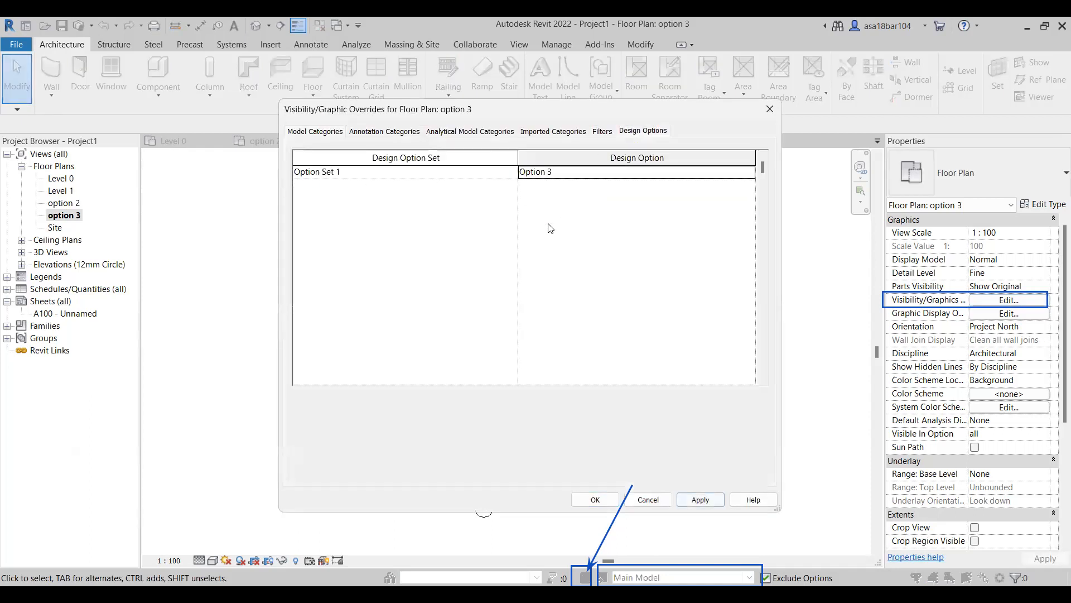
{"action": "left_click", "coordinate": [607, 499]}
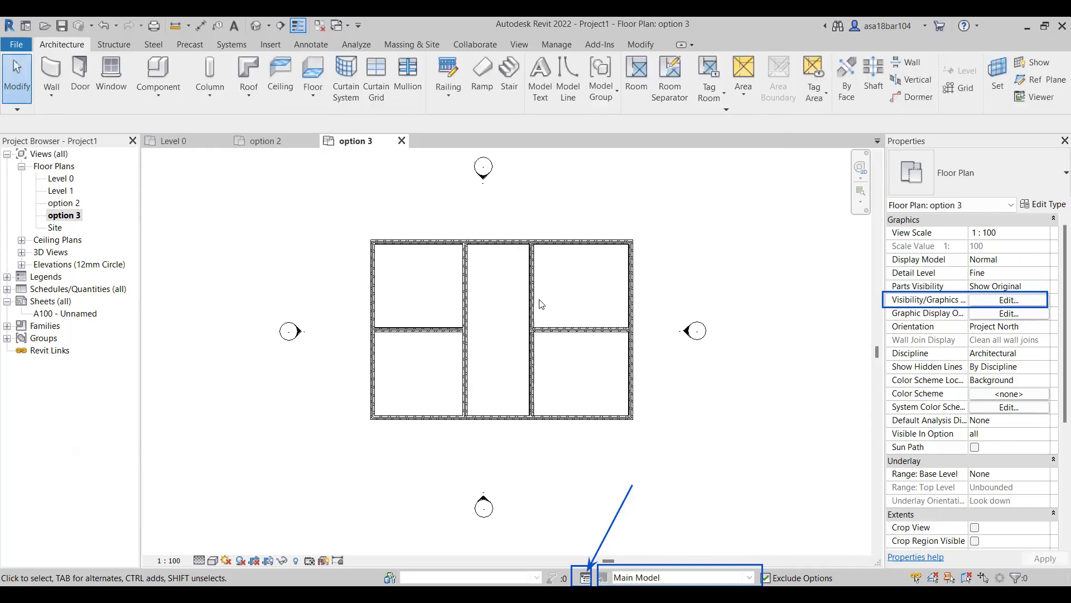
Compare the wall layouts in the Level 0, option 2 and option 3 floor plan views.
{"action": "left_click", "coordinate": [184, 143]}
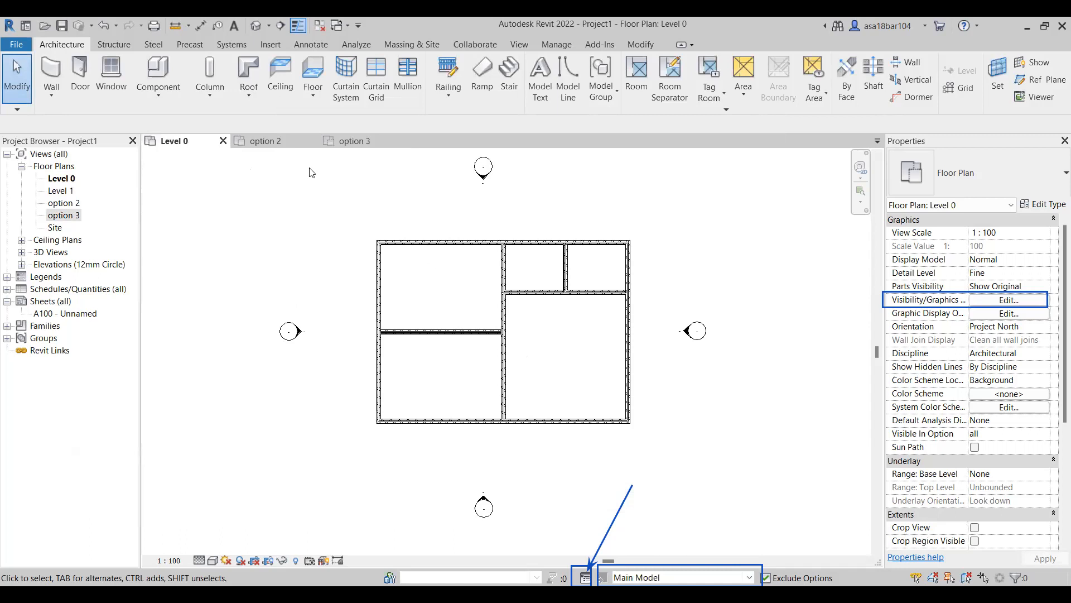
{"action": "left_click", "coordinate": [269, 143]}
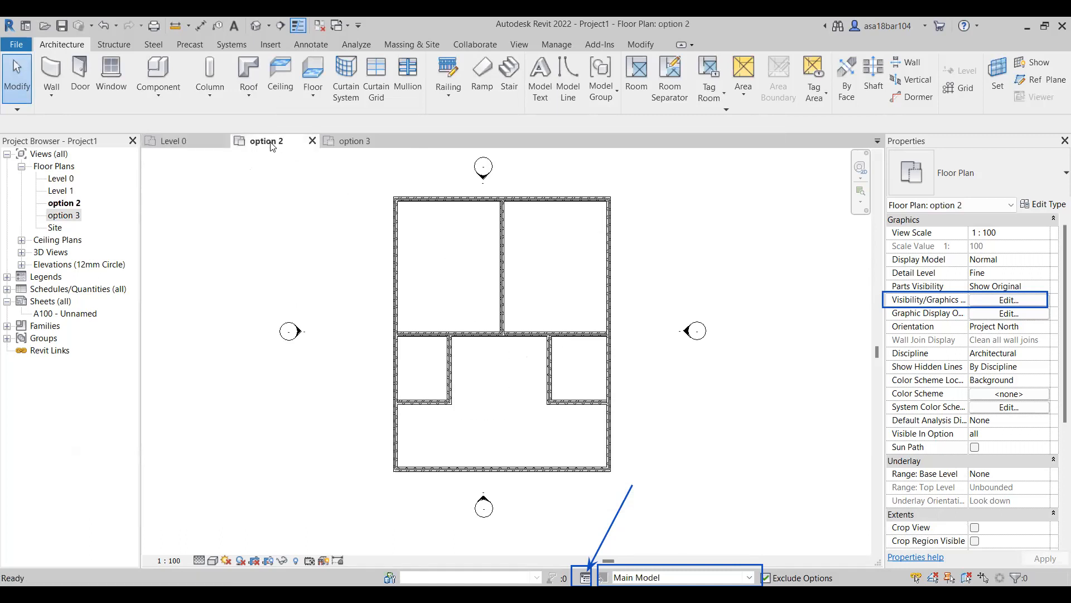
{"action": "left_click", "coordinate": [354, 142]}
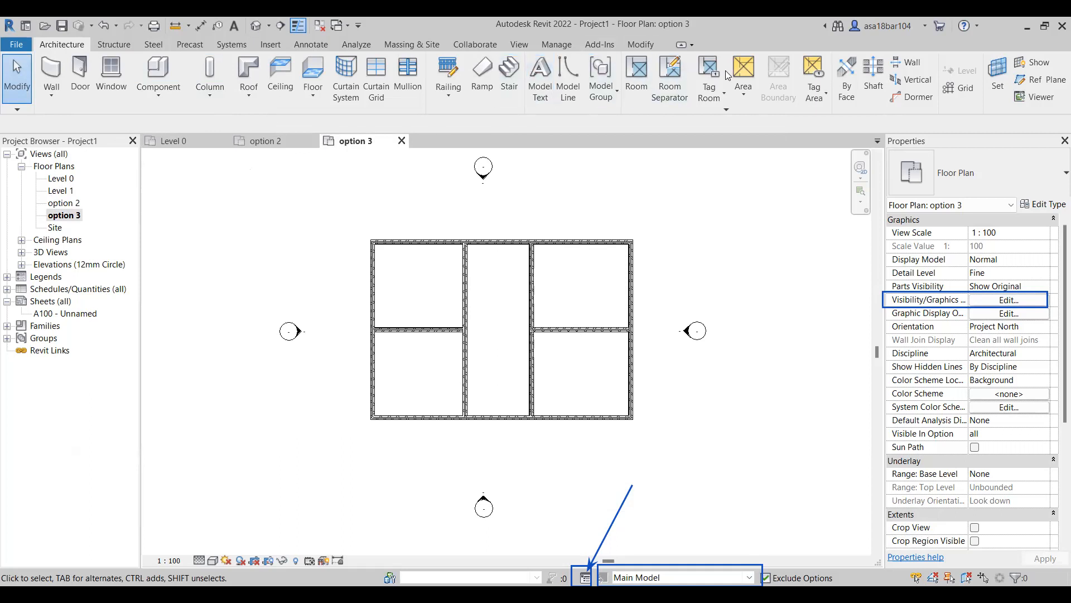
Create a new sheet with the Title_Blocks_A1_Metric : Standard title block.
{"action": "left_click", "coordinate": [518, 44]}
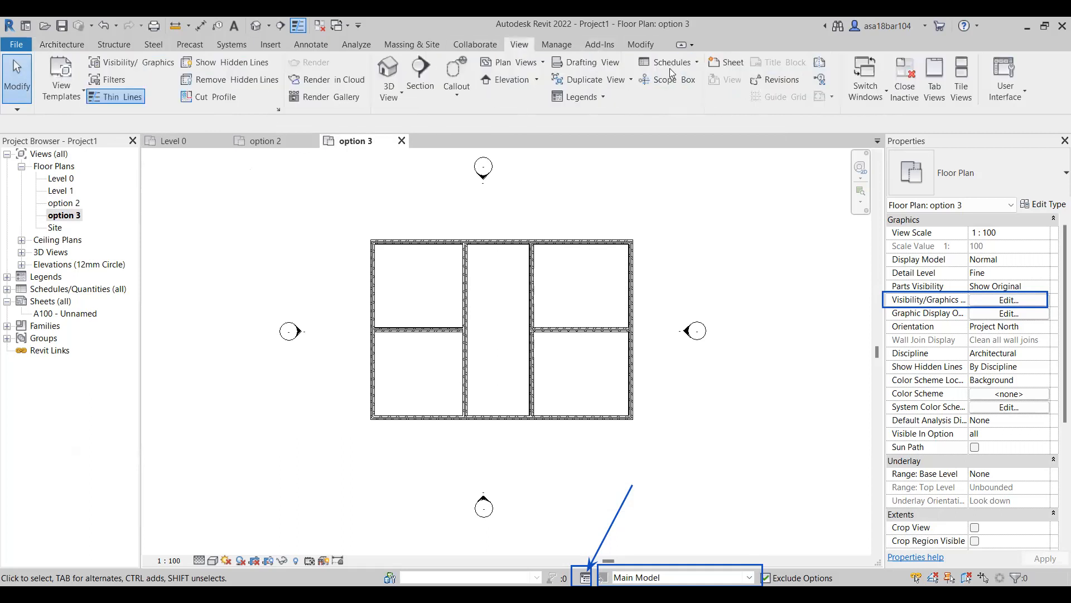
{"action": "left_click", "coordinate": [727, 63]}
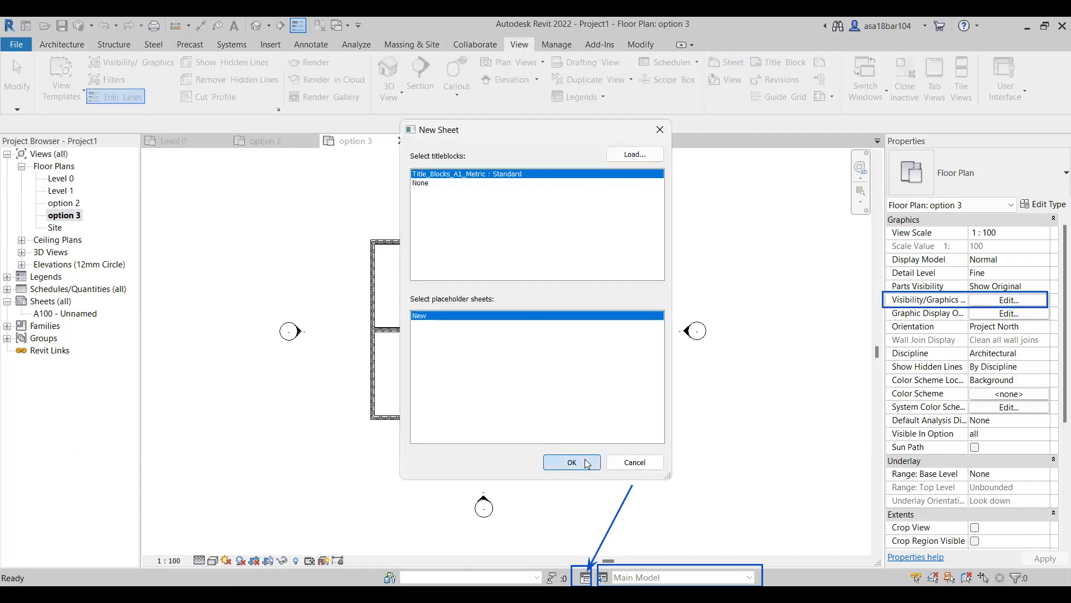
{"action": "left_click", "coordinate": [572, 463]}
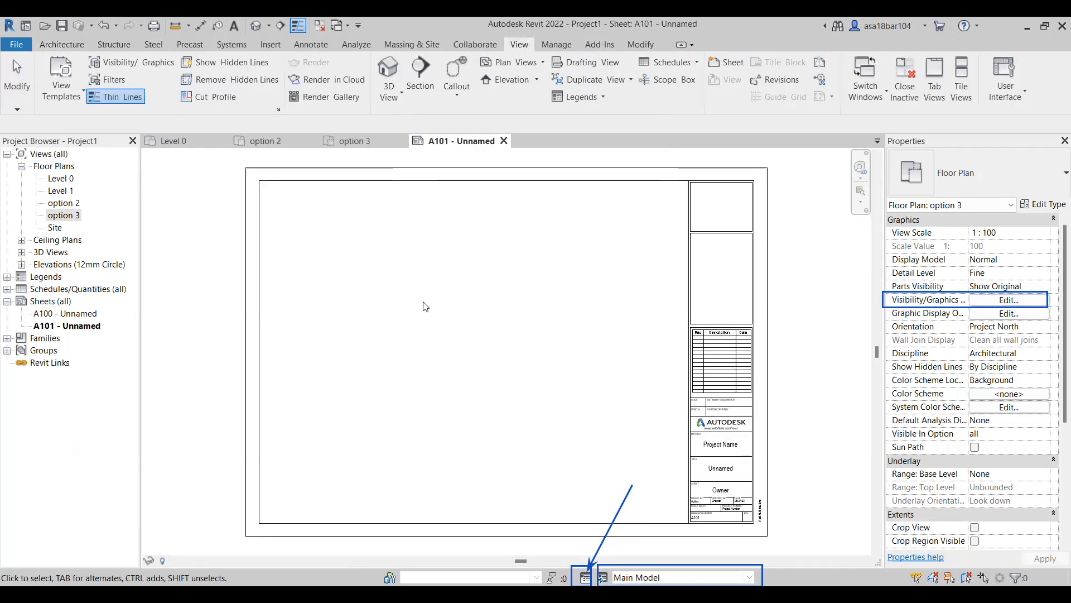
Place the Level 0 and option 2 plans side by side on sheet A101, with the option 3 plan centred below them.
{"action": "left_click", "coordinate": [63, 179]}
{"action": "left_click_drag", "start_coordinate": [62, 180], "coordinate": [352, 259]}
{"action": "left_click", "coordinate": [378, 287]}
{"action": "left_click", "coordinate": [57, 203]}
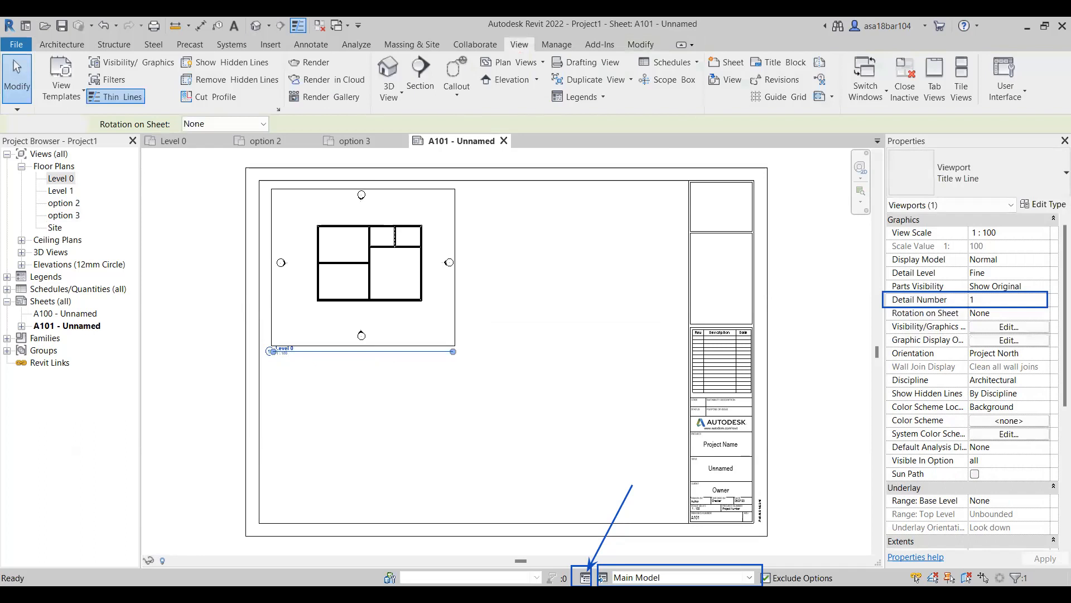
{"action": "left_click", "coordinate": [584, 273]}
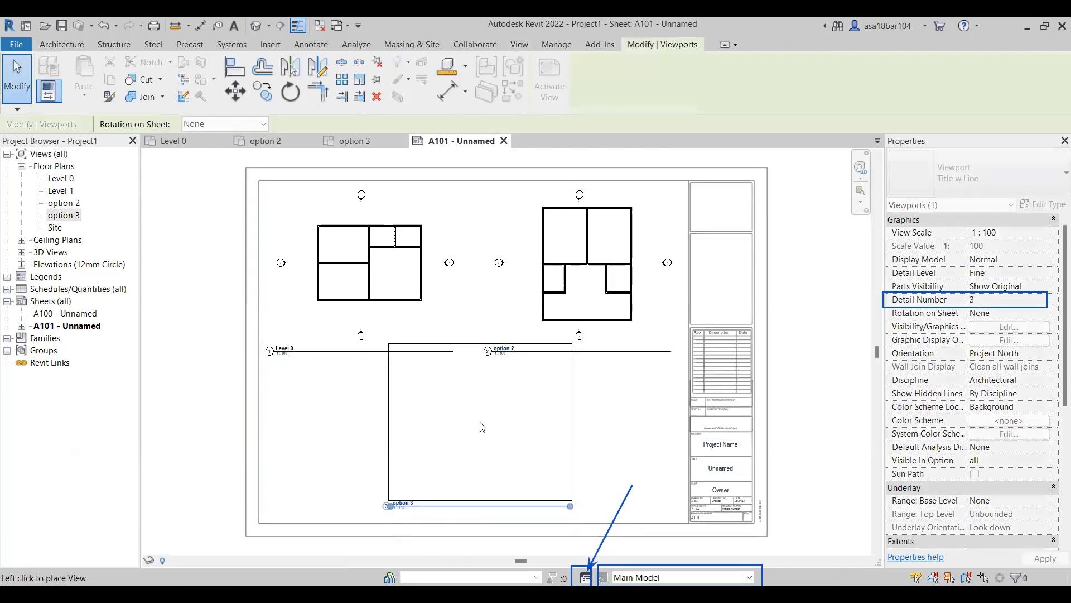
{"action": "left_click", "coordinate": [472, 443]}
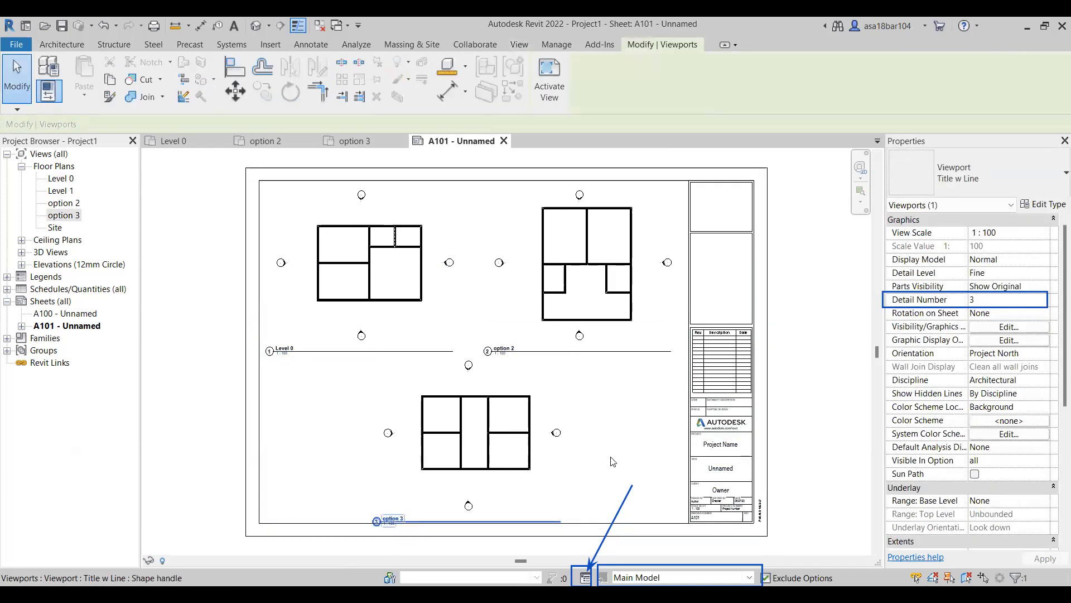
Move the option 3 viewport's title slightly upward on sheet A101, inside the sheet border.
{"action": "left_click_drag", "start_coordinate": [392, 520], "coordinate": [392, 505]}
{"action": "left_click", "coordinate": [669, 462]}
{"action": "scroll", "coordinate": [331, 361], "scroll_direction": "down", "scroll_amount": 2}
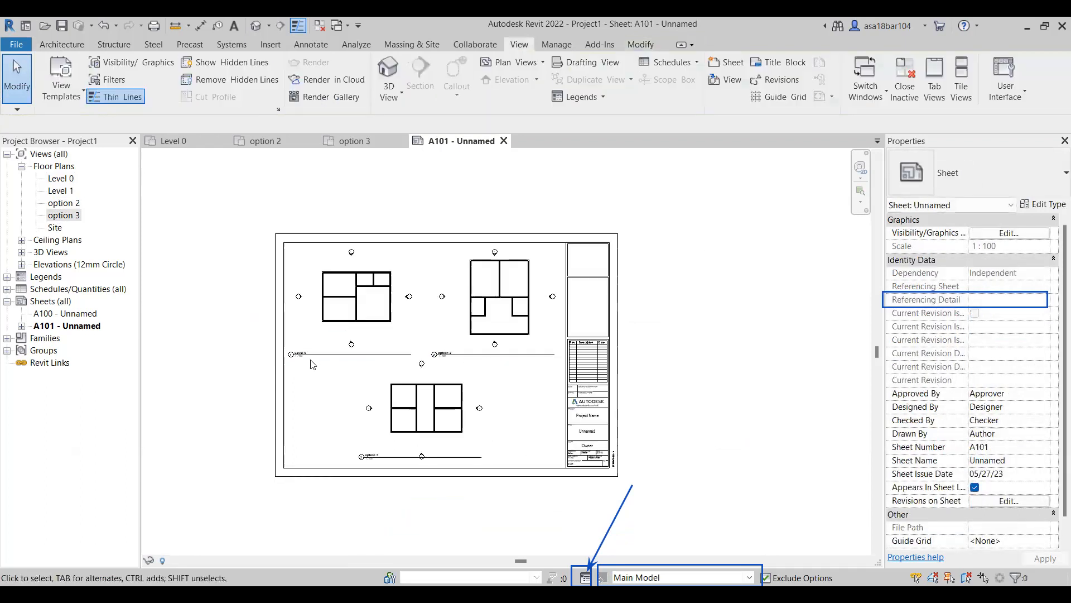
{"action": "scroll", "coordinate": [424, 429], "scroll_direction": "up", "scroll_amount": 1}
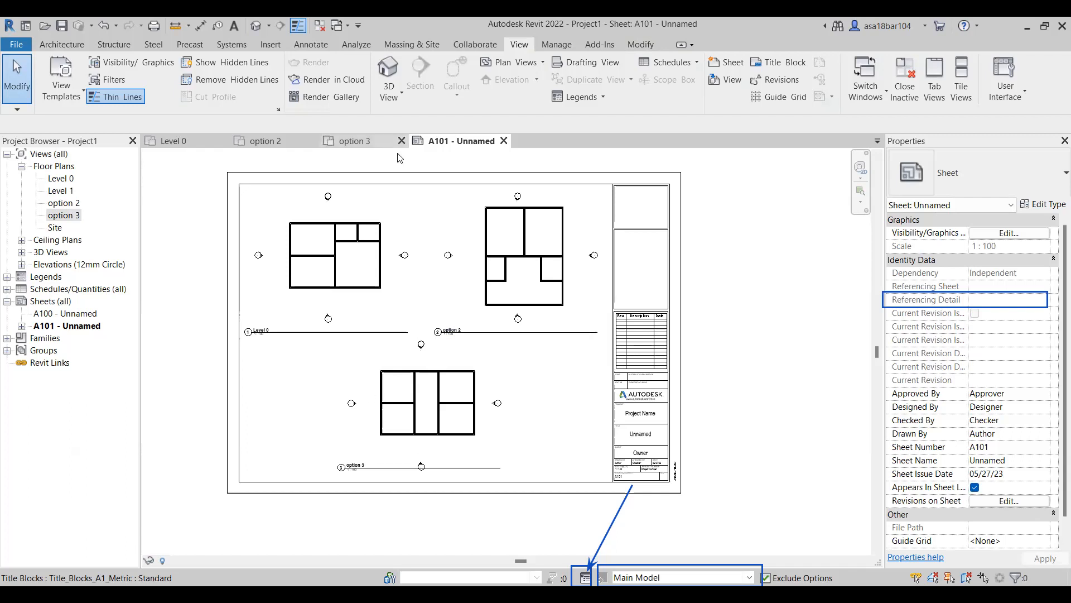
Review the project's design options, make Option 1 (primary) active and open the Level 0 floor plan.
{"action": "left_click", "coordinate": [585, 577]}
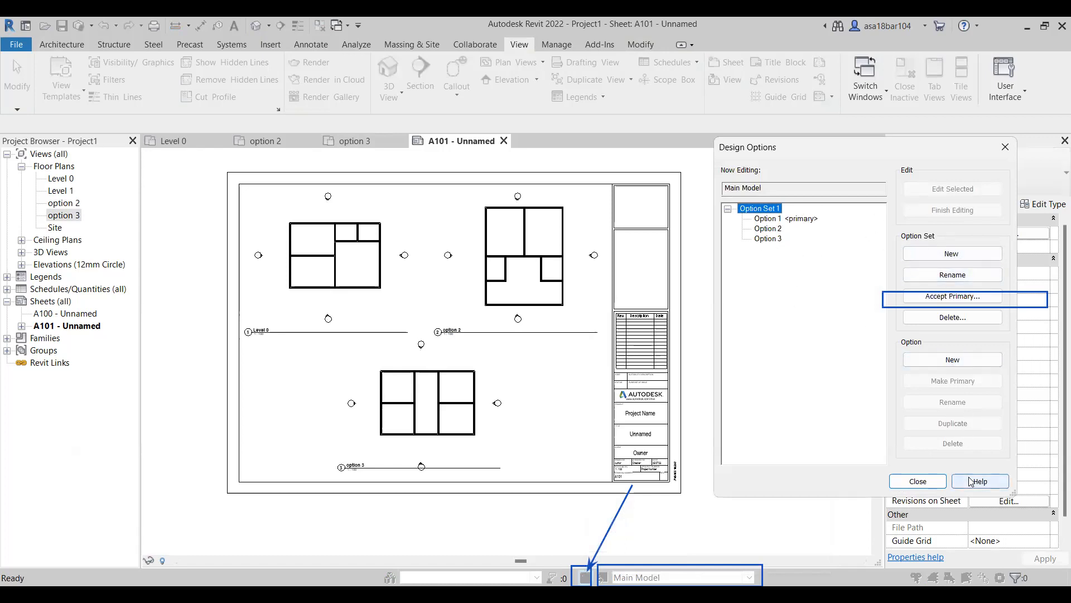
{"action": "left_click", "coordinate": [1006, 147]}
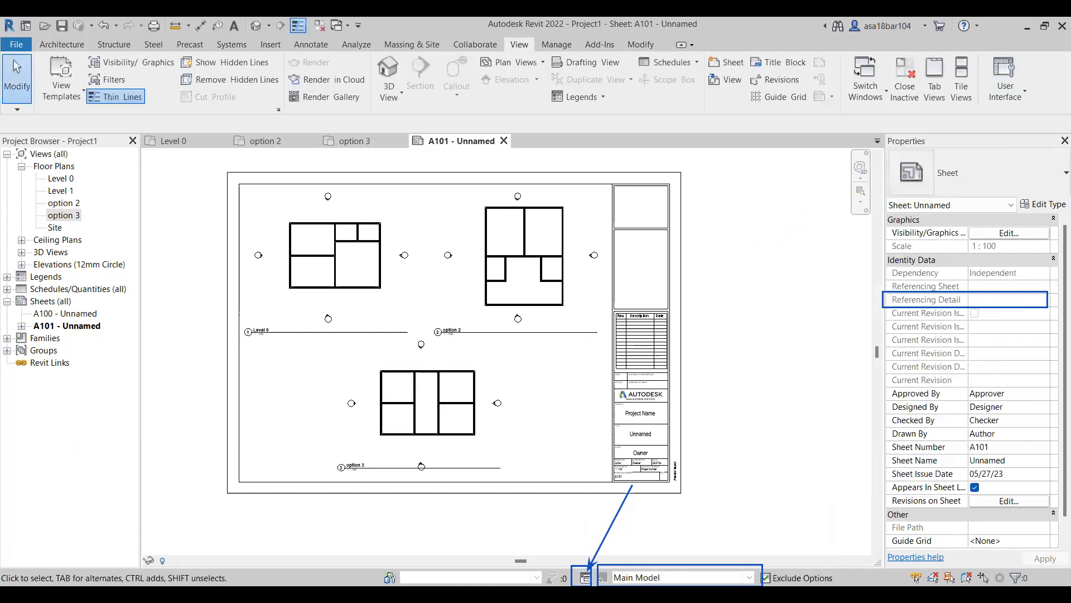
{"action": "left_click", "coordinate": [749, 577]}
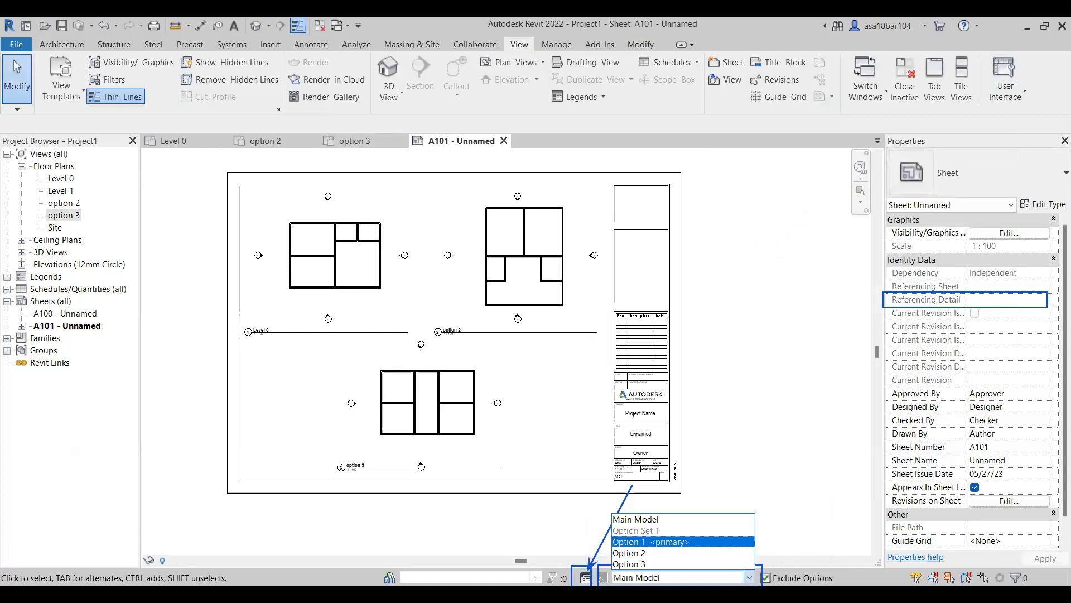
{"action": "left_click", "coordinate": [650, 542]}
{"action": "left_click", "coordinate": [174, 140]}
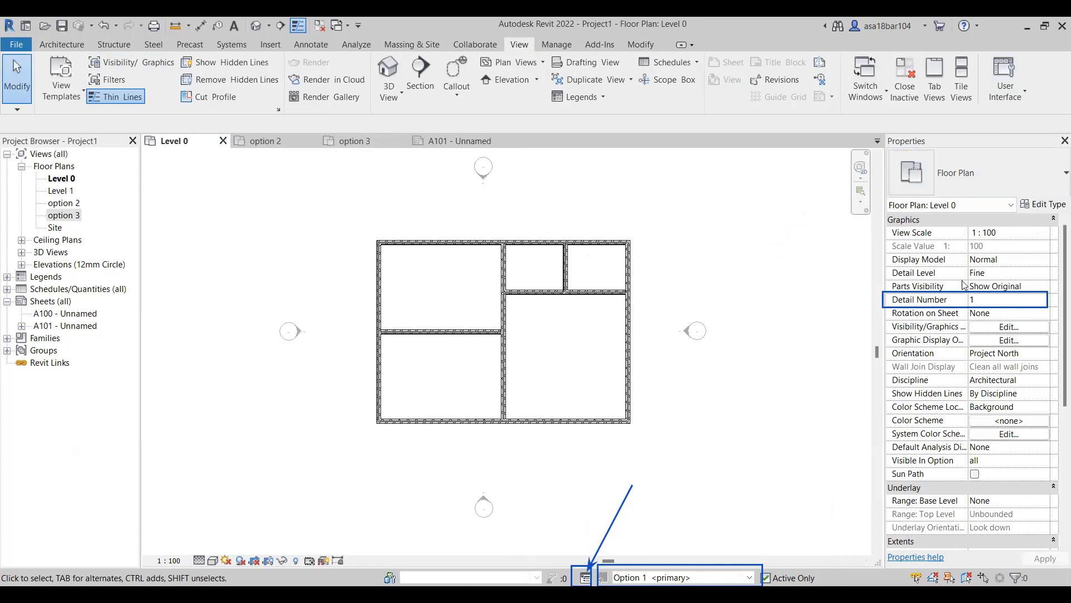
{"action": "scroll", "coordinate": [976, 337], "scroll_direction": "down", "scroll_amount": 1}
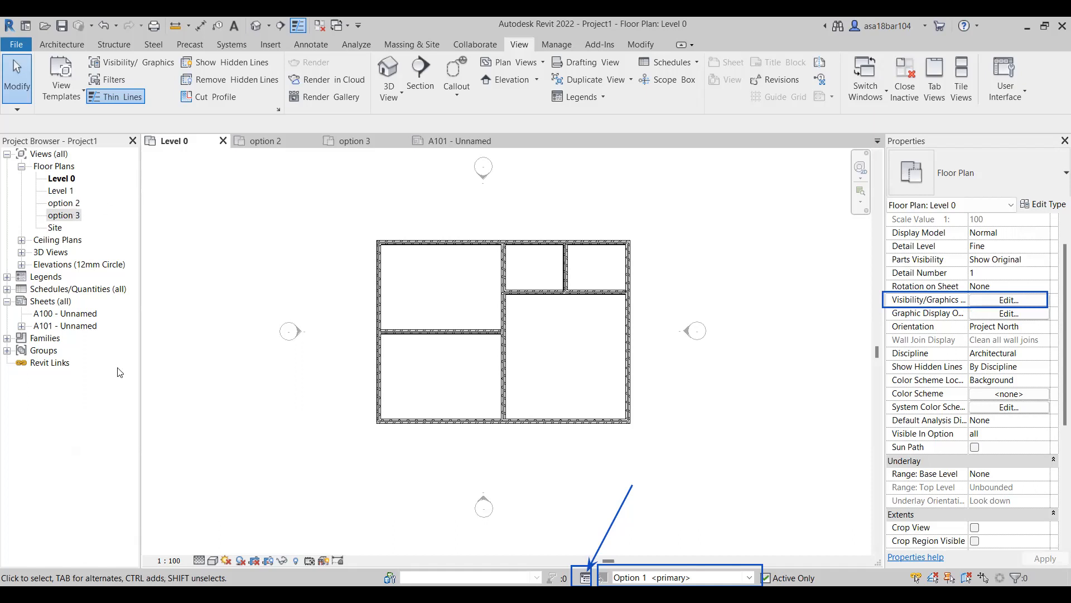
Duplicate the option 3 floor plan view and close the copy without renaming it.
{"action": "right_click", "coordinate": [68, 218]}
{"action": "mouse_move", "coordinate": [234, 322]}
{"action": "left_click", "coordinate": [301, 323]}
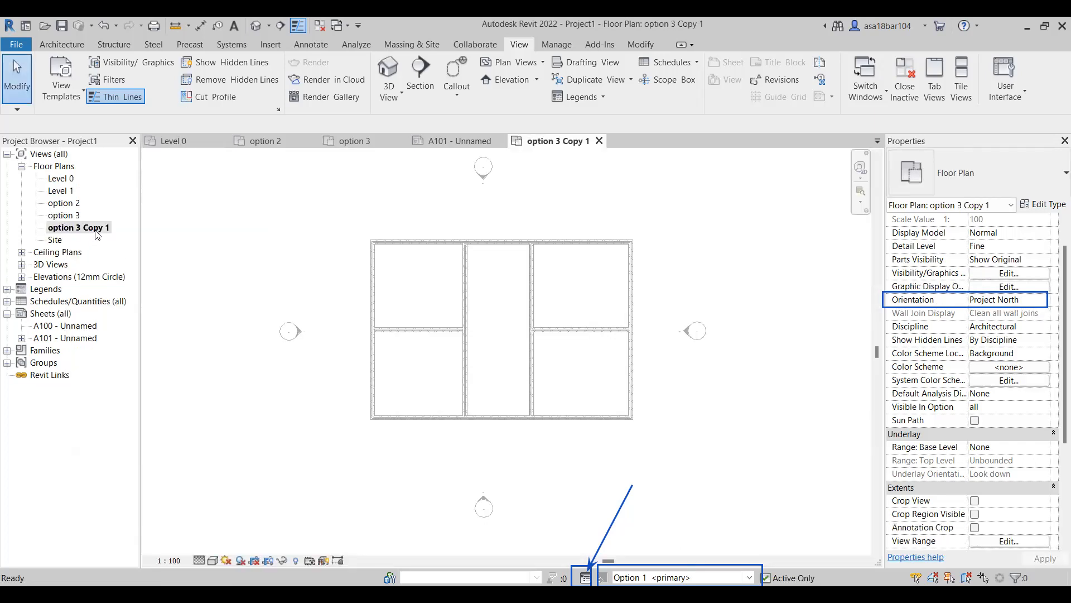
{"action": "left_click", "coordinate": [98, 231]}
{"action": "key", "text": "F2"}
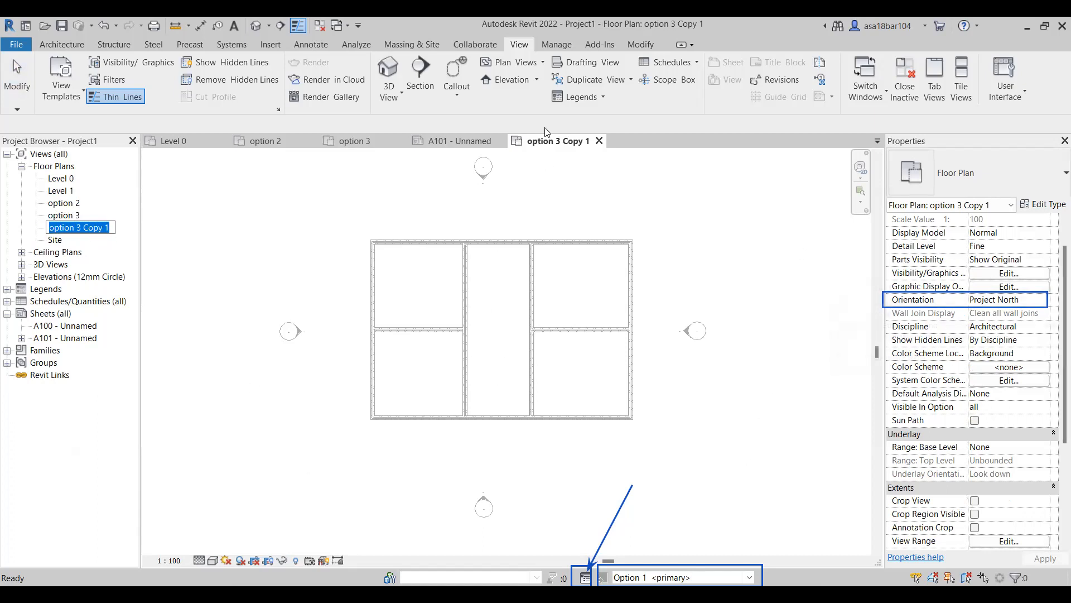
{"action": "left_click", "coordinate": [600, 146]}
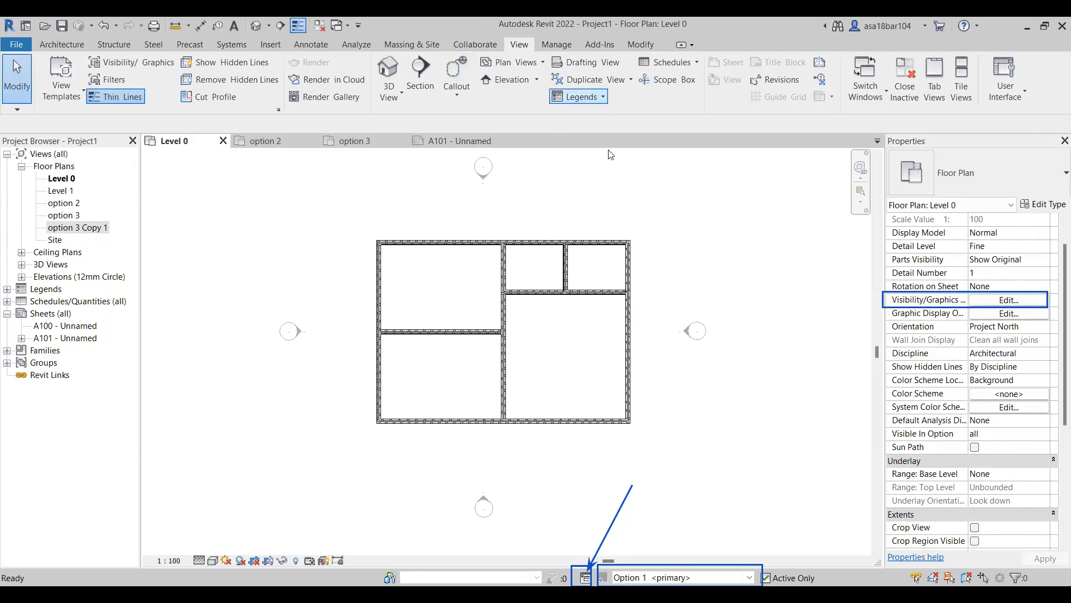
Return to sheet A101 and make Main Model the active design option.
{"action": "left_click", "coordinate": [417, 141]}
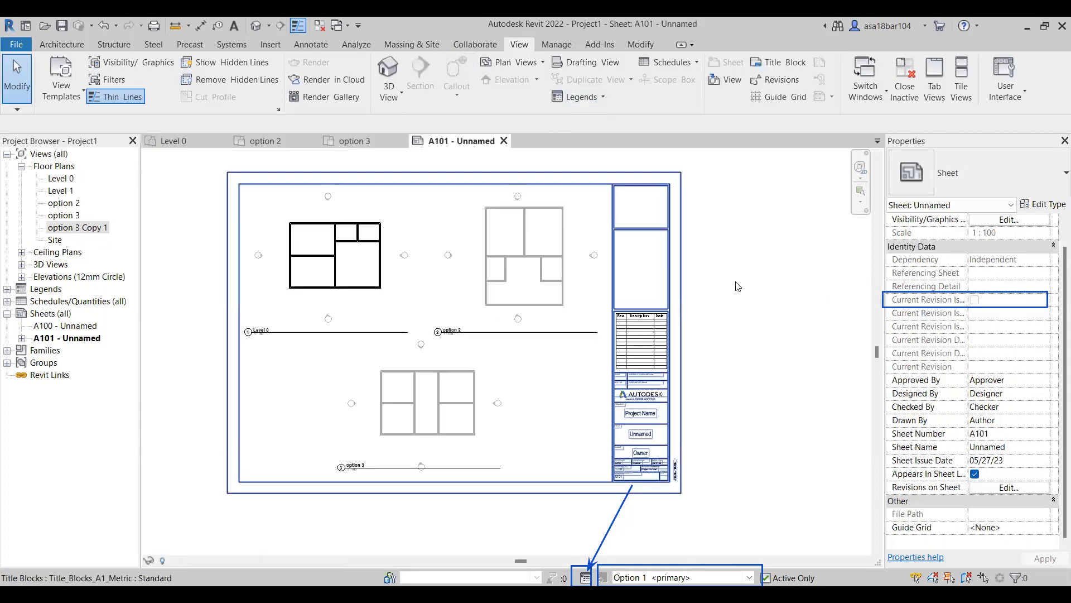
{"action": "left_click", "coordinate": [748, 577]}
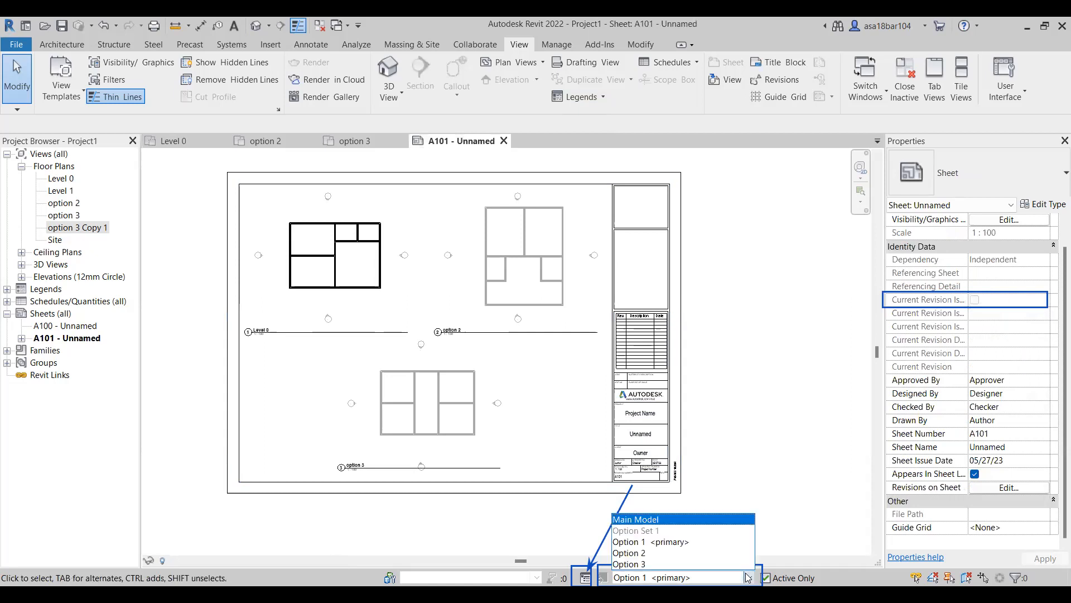
{"action": "left_click", "coordinate": [636, 519]}
{"action": "key", "text": "z"}
{"action": "key", "text": "f"}
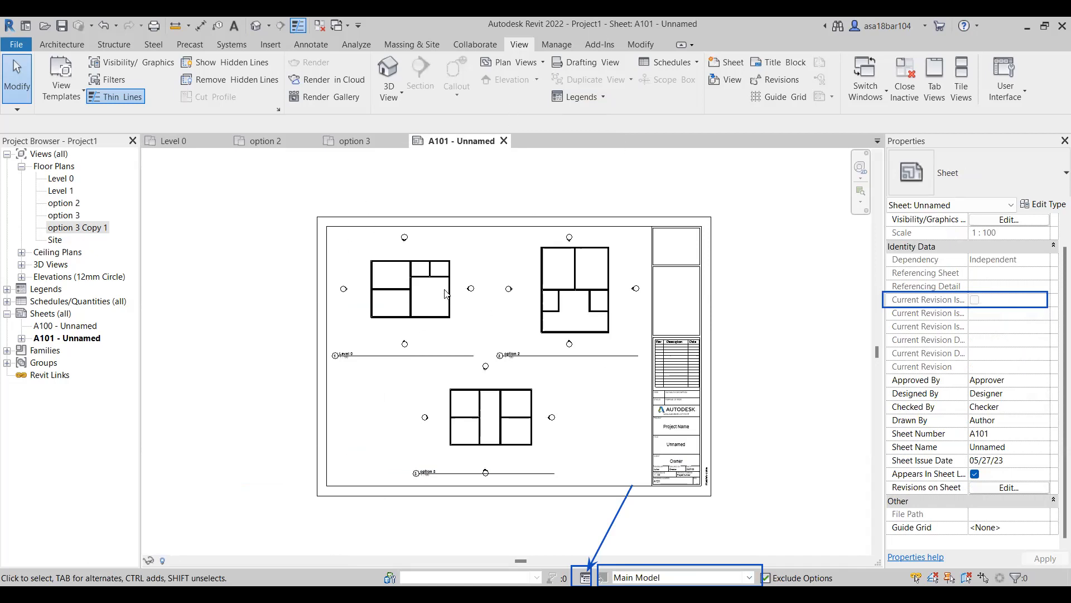
{"action": "scroll", "coordinate": [506, 322], "scroll_direction": "down", "scroll_amount": 1}
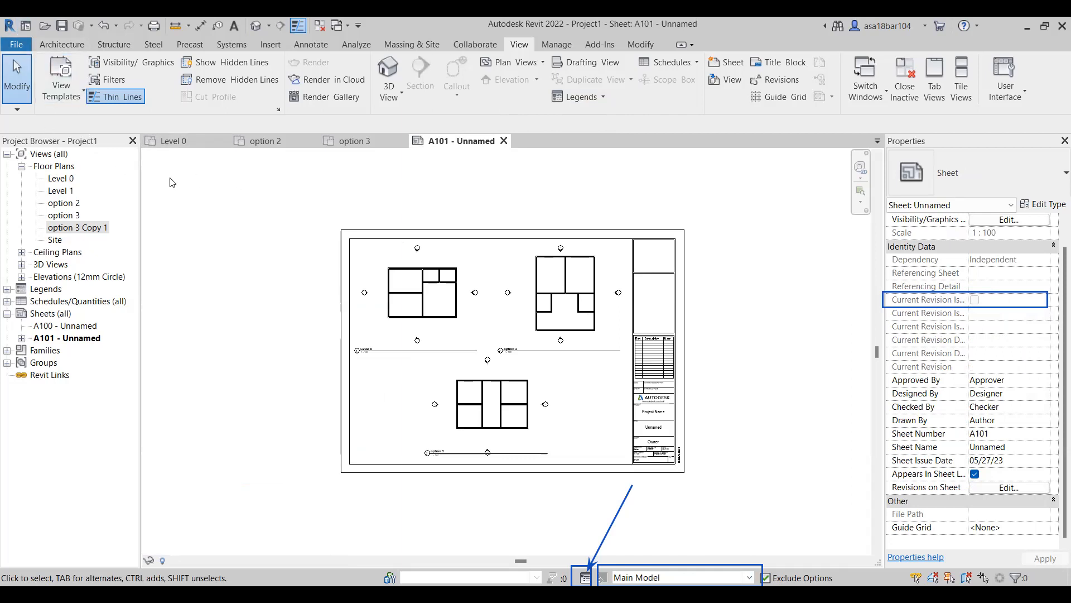
Close sheet A101 and all open floor plan views, closing the project without saving.
{"action": "left_click", "coordinate": [178, 140]}
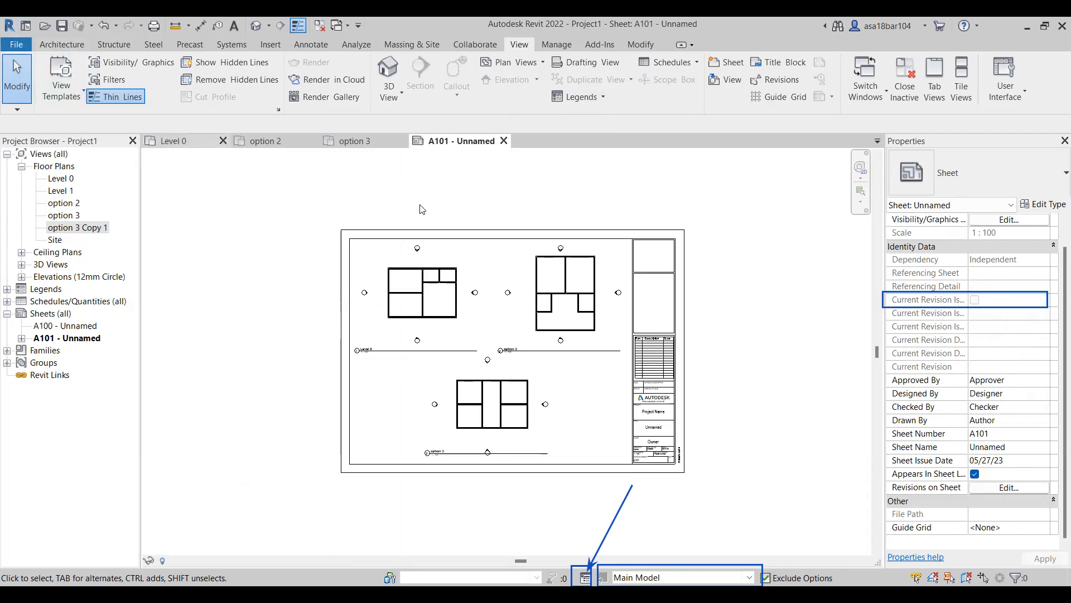
{"action": "left_click", "coordinate": [496, 141]}
{"action": "left_click", "coordinate": [504, 141]}
{"action": "left_click", "coordinate": [402, 140]}
{"action": "left_click", "coordinate": [312, 141]}
{"action": "left_click", "coordinate": [223, 141]}
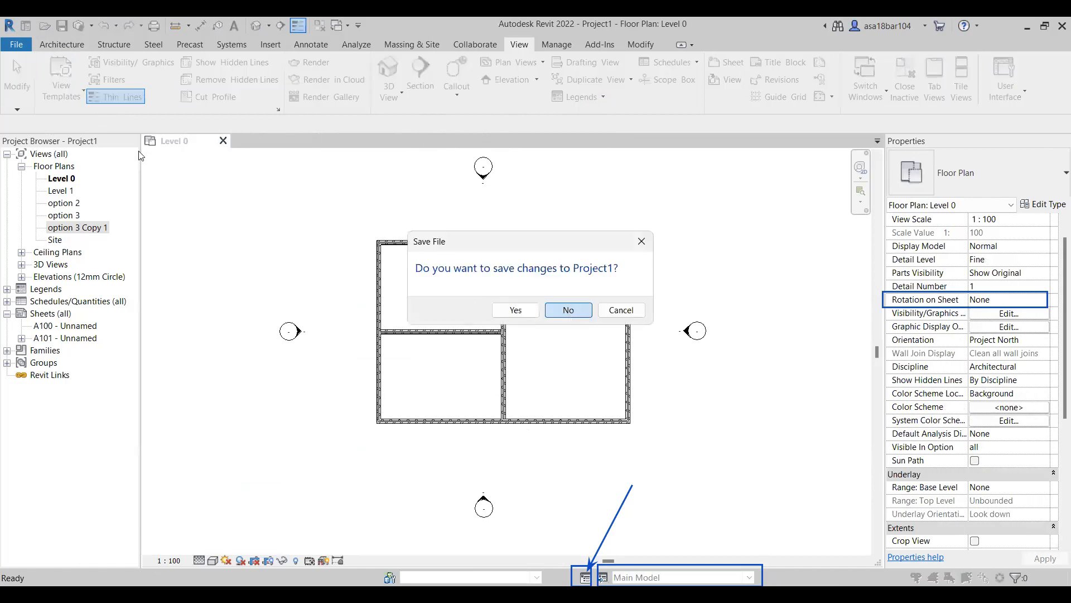
Create a new project from the Architectural Template.
{"action": "key", "text": "ctrl+n"}
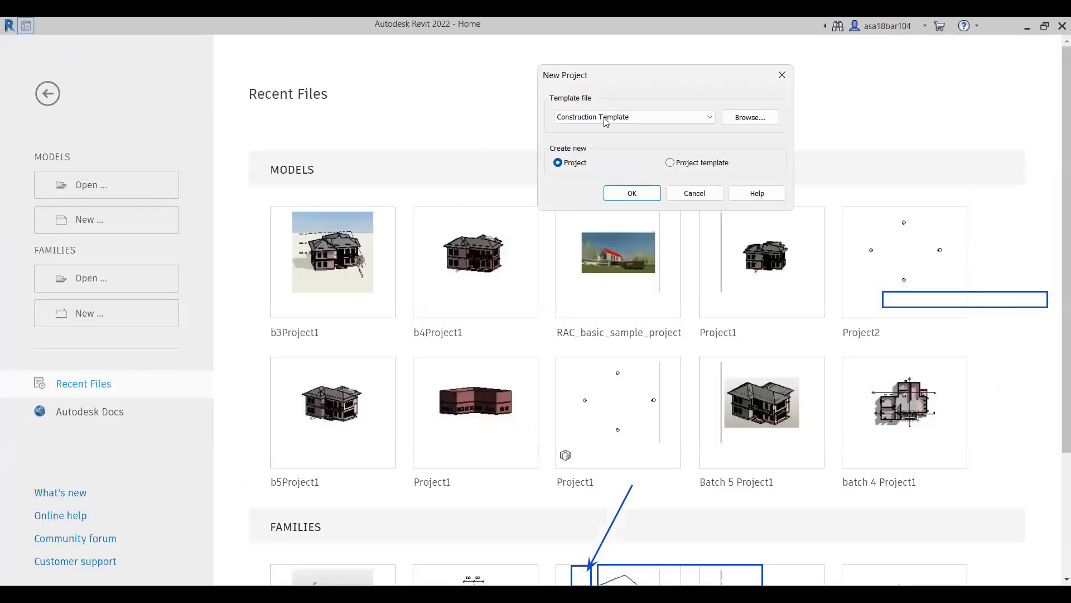
{"action": "left_click", "coordinate": [606, 121]}
{"action": "left_click", "coordinate": [609, 194]}
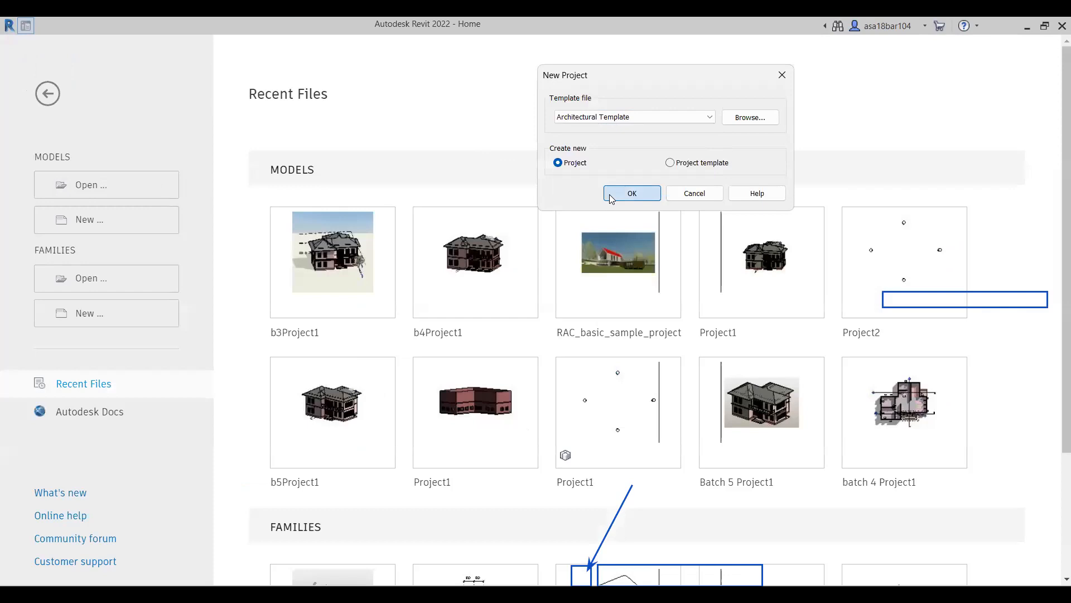
{"action": "left_click", "coordinate": [610, 192]}
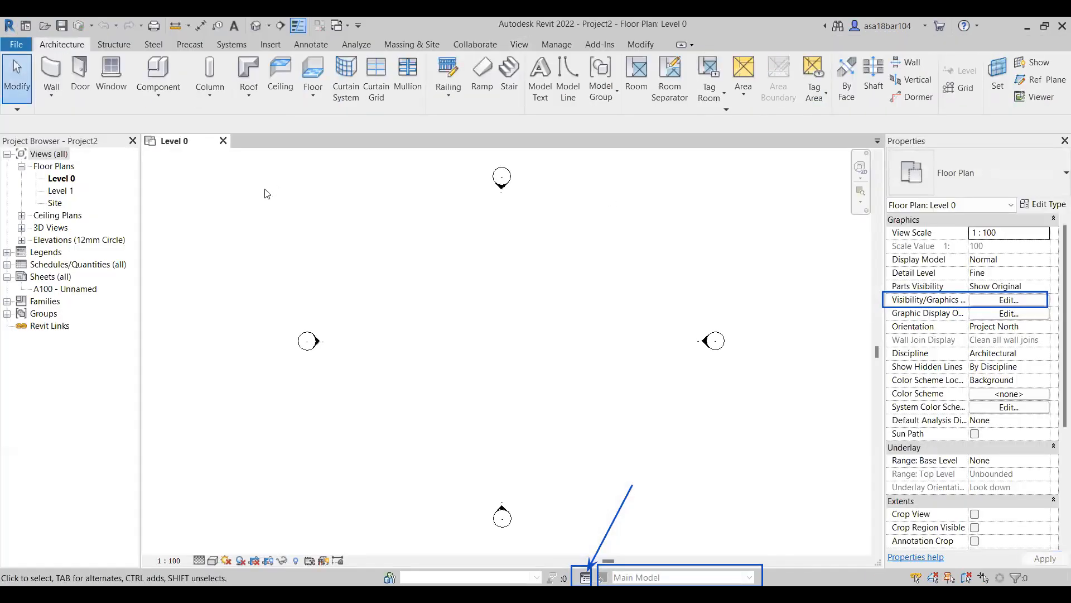
Save the new project as Project2 in the 15th may folder and enable collaboration within the network.
{"action": "scroll", "coordinate": [304, 300], "scroll_direction": "down", "scroll_amount": 1}
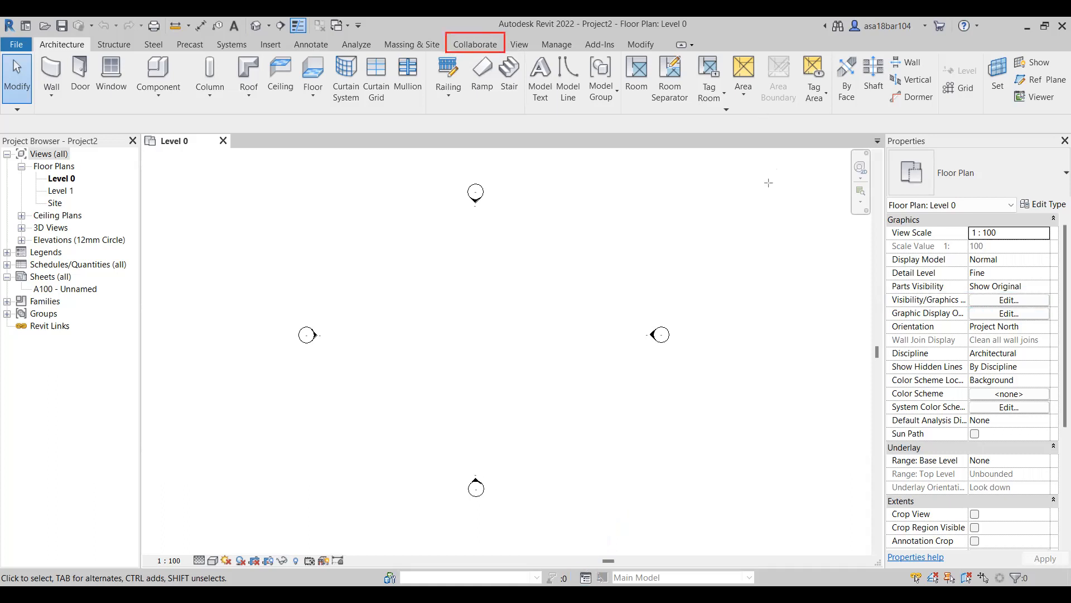
{"action": "left_click", "coordinate": [470, 45]}
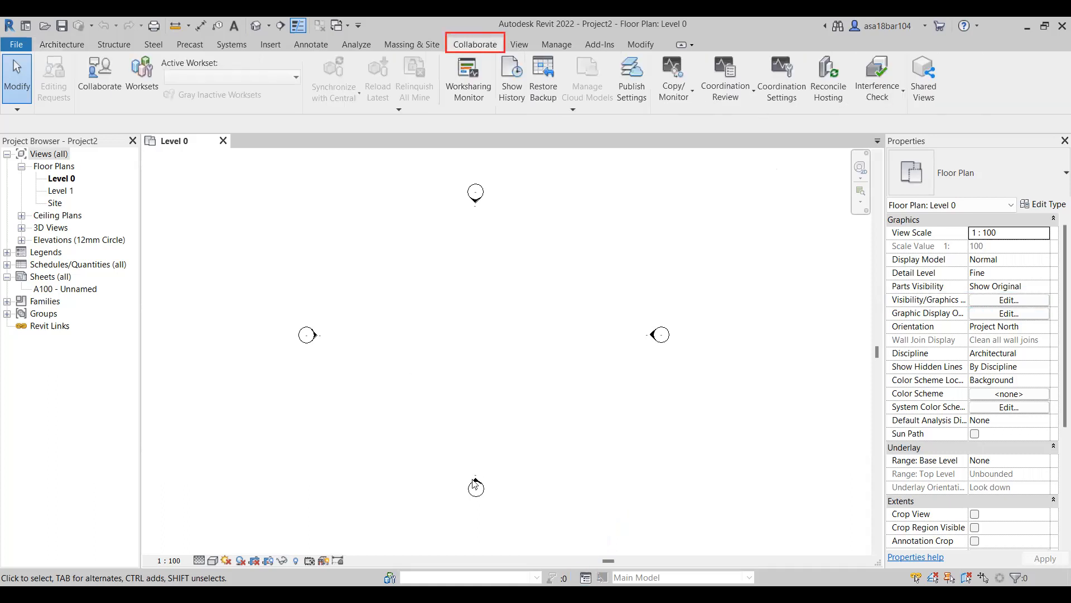
{"action": "left_click", "coordinate": [102, 75]}
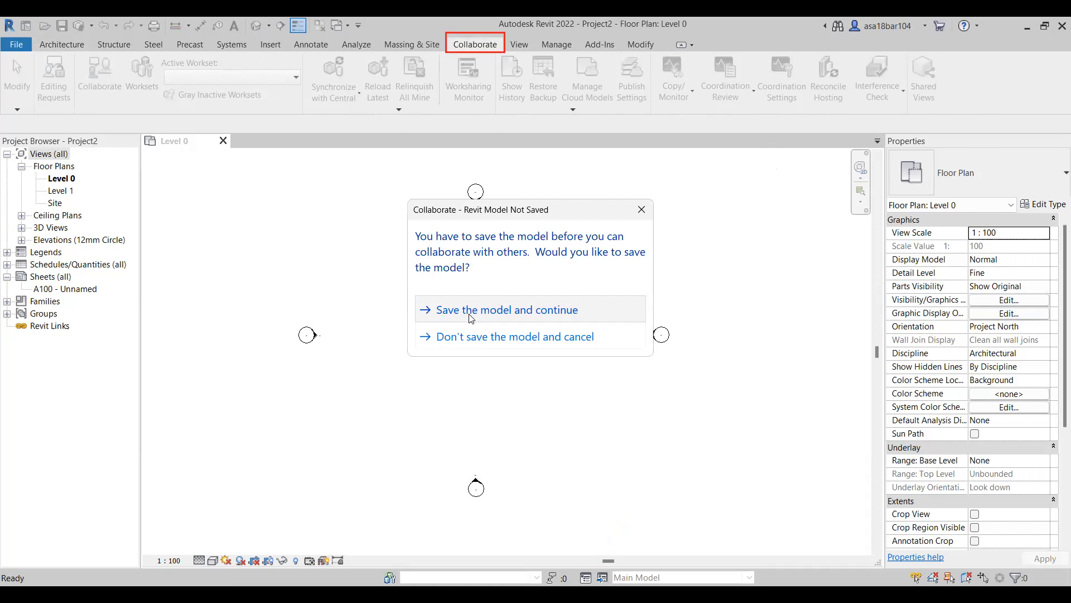
{"action": "left_click", "coordinate": [470, 318]}
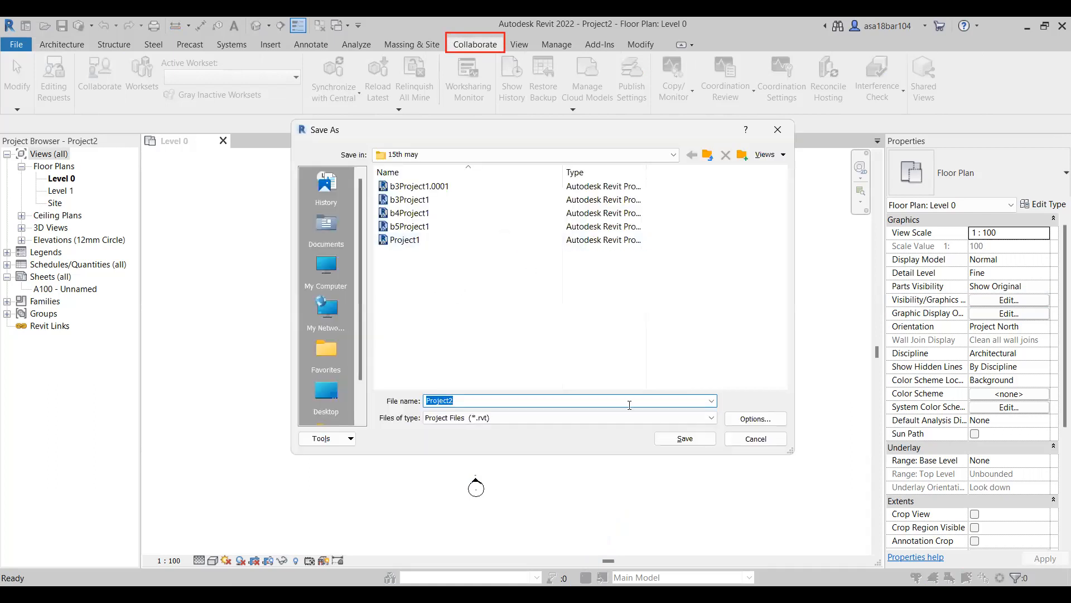
{"action": "left_click", "coordinate": [666, 440]}
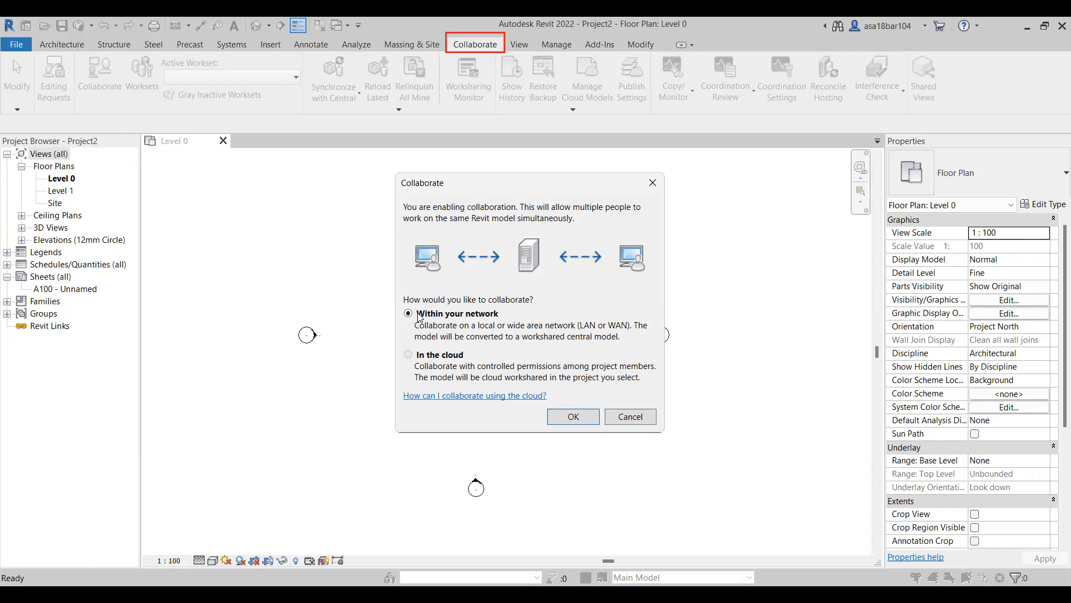
{"action": "left_click", "coordinate": [563, 419]}
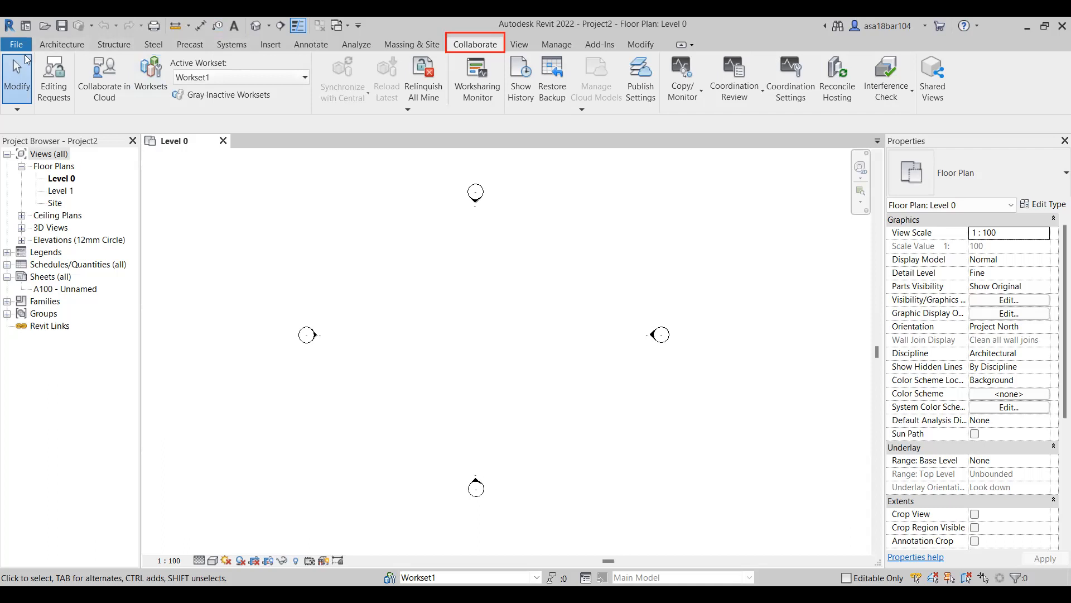
{"action": "left_click", "coordinate": [12, 44]}
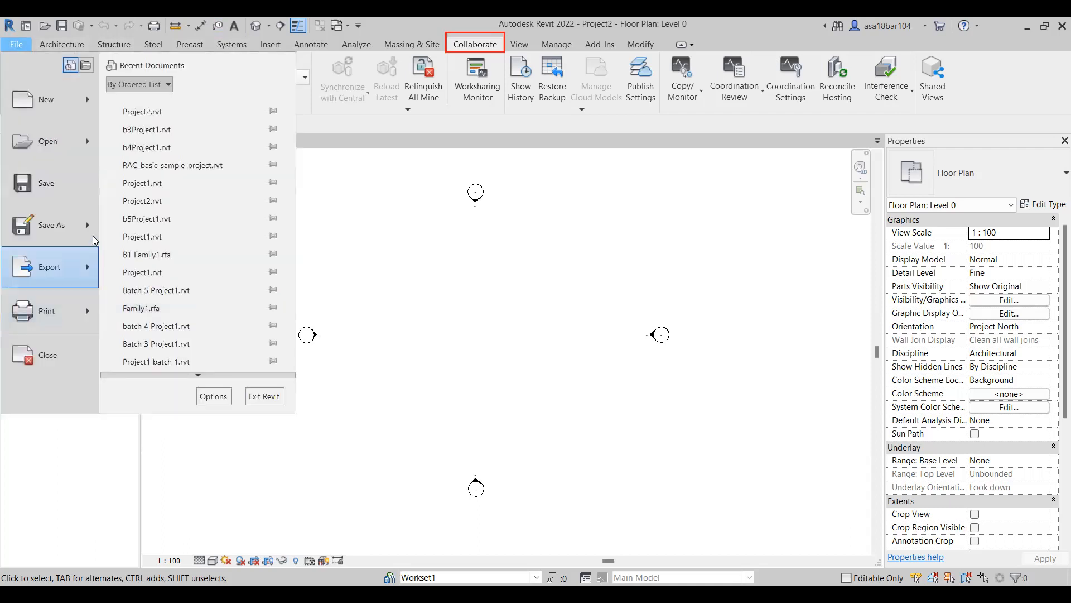
{"action": "mouse_move", "coordinate": [89, 226]}
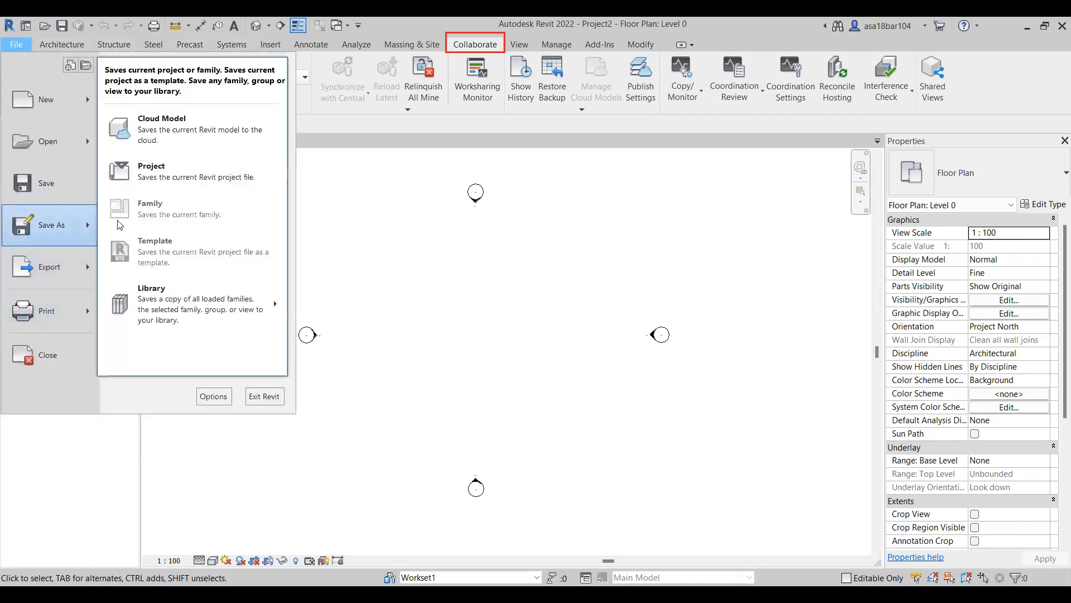
{"action": "left_click", "coordinate": [188, 166]}
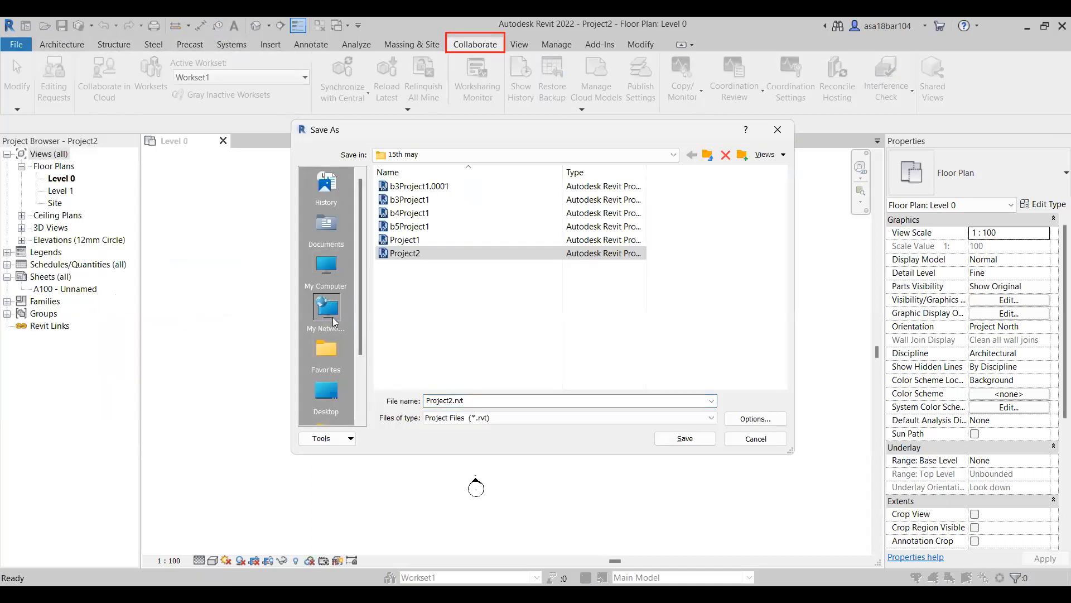
{"action": "left_click", "coordinate": [434, 254]}
{"action": "left_click", "coordinate": [329, 312]}
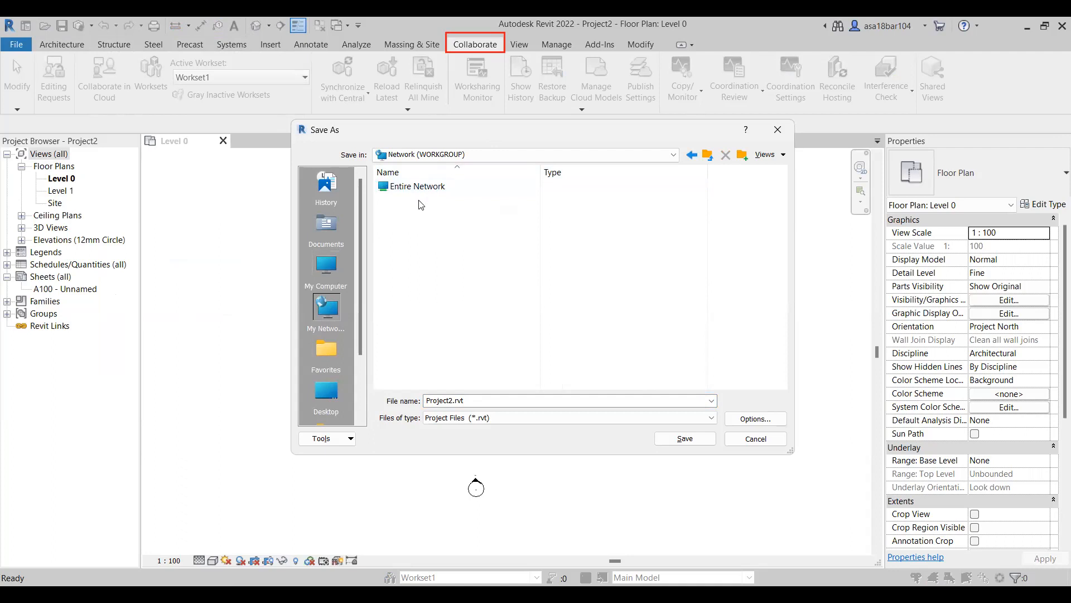
{"action": "double_click", "coordinate": [438, 188]}
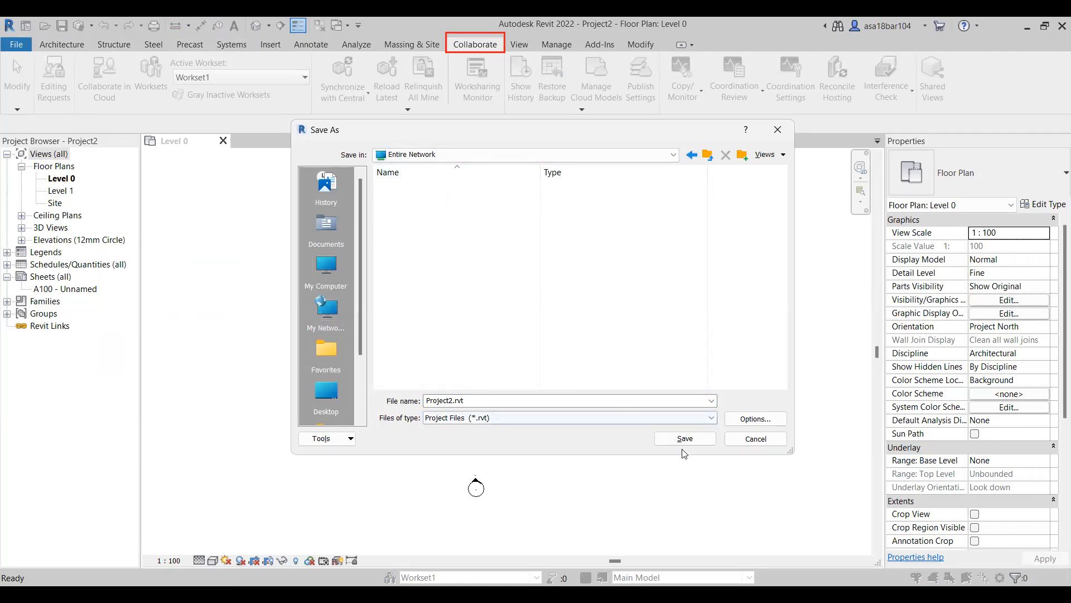
{"action": "left_click", "coordinate": [739, 438]}
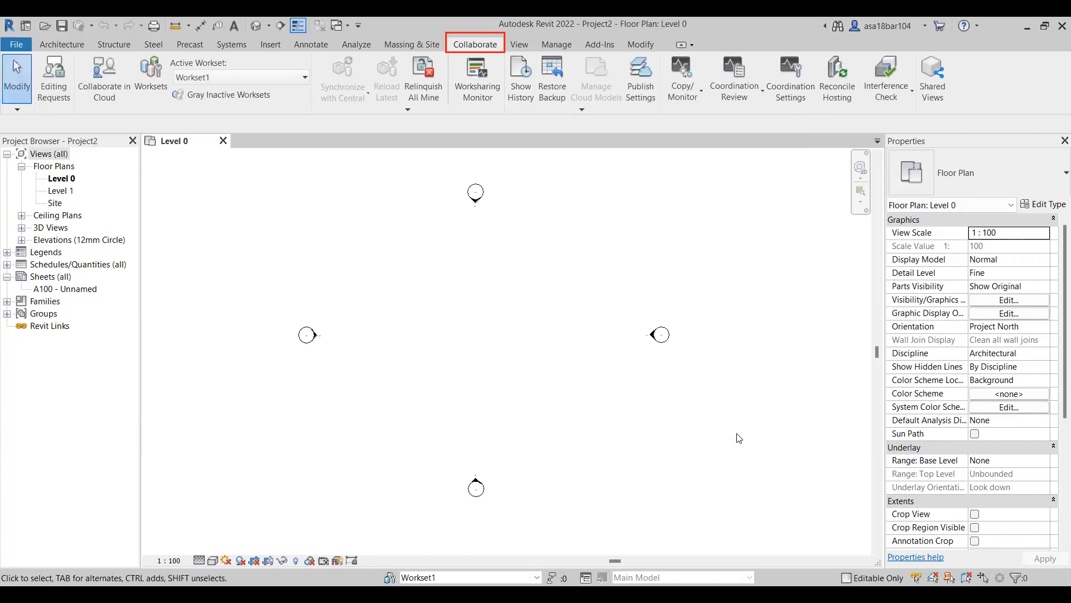